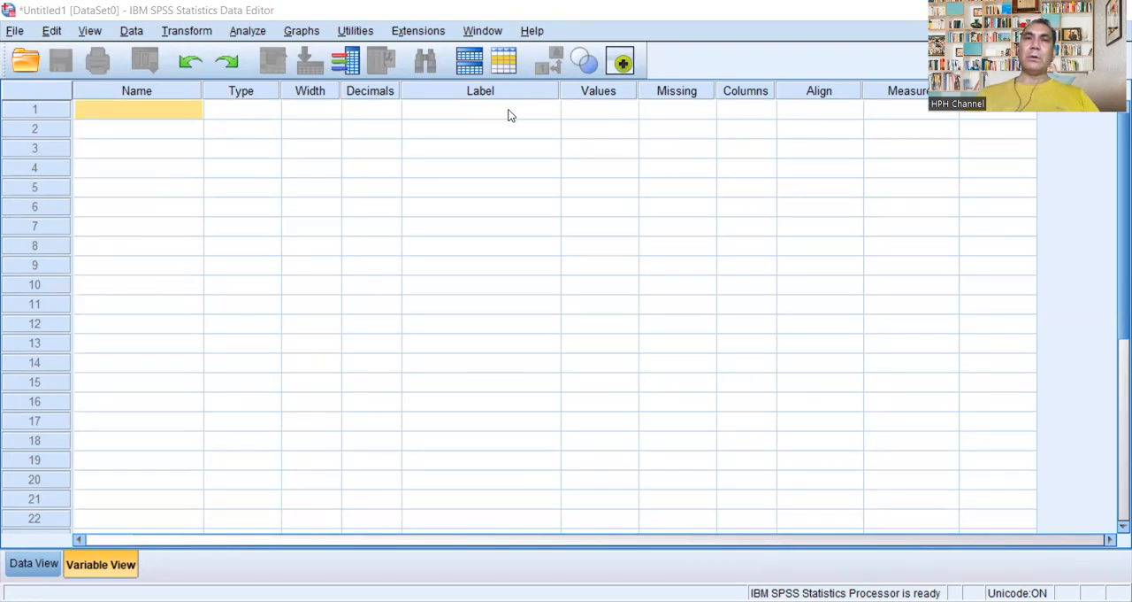
Step: Look at the empty Data View and Variable View in turn, finishing in Variable View
{"action": "left_click", "coordinate": [28, 565]}
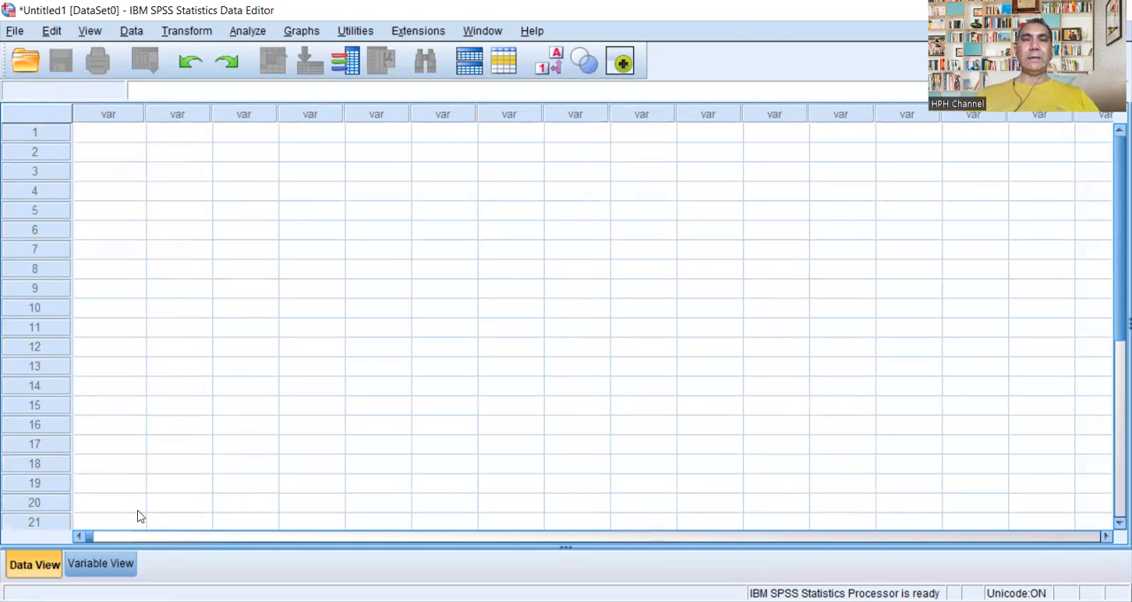
{"action": "left_click", "coordinate": [105, 564]}
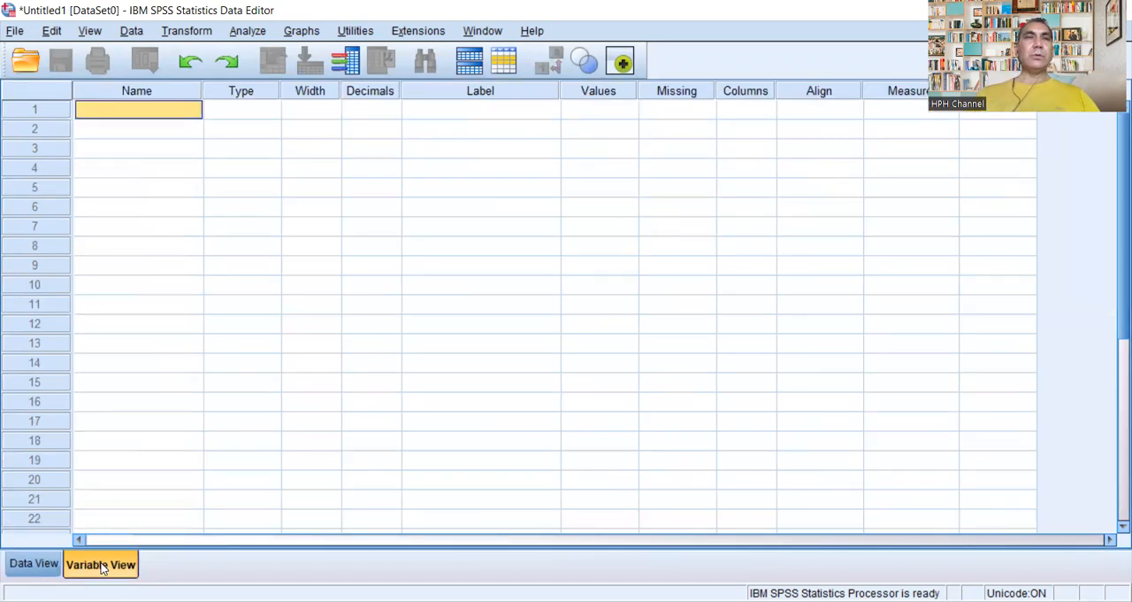
{"action": "left_click", "coordinate": [33, 571]}
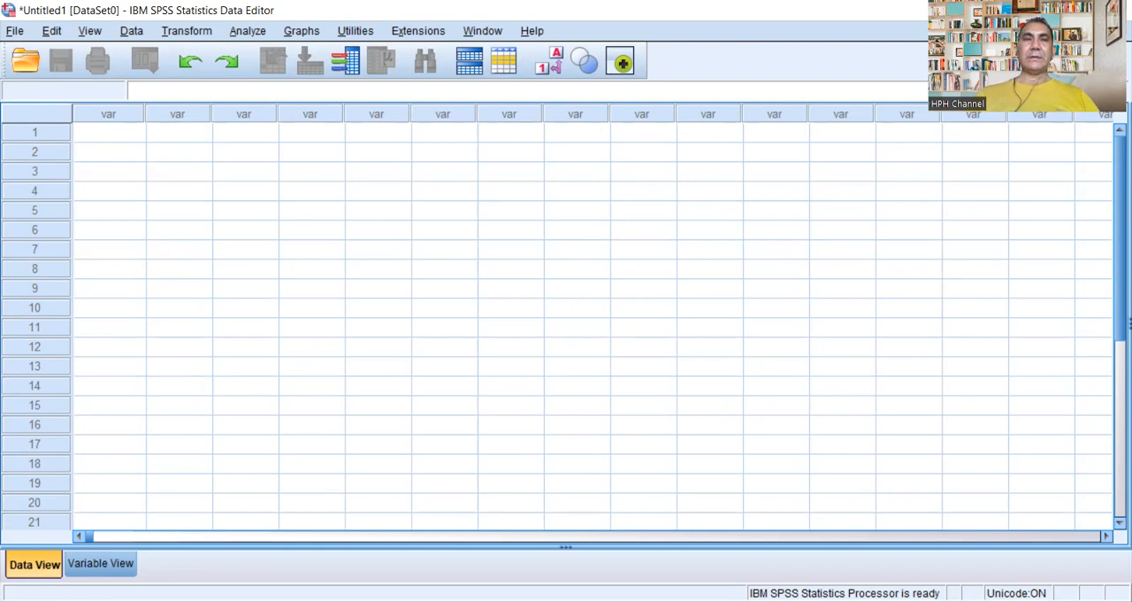
{"action": "left_click", "coordinate": [125, 564]}
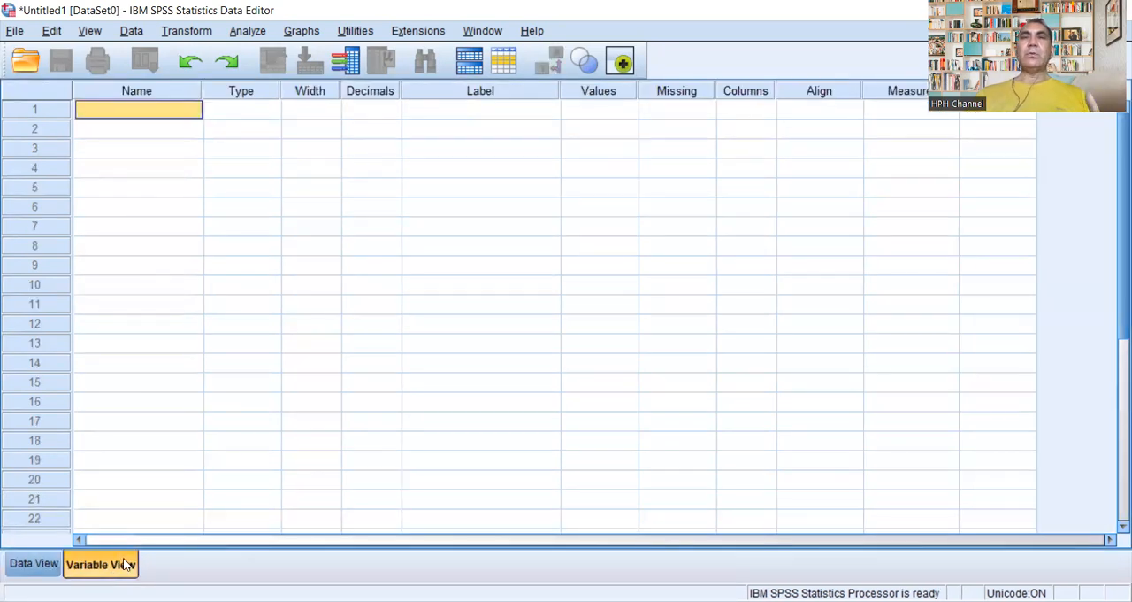
Step: Define the first variable with the name Student_ID_Number
{"action": "double_click", "coordinate": [188, 108]}
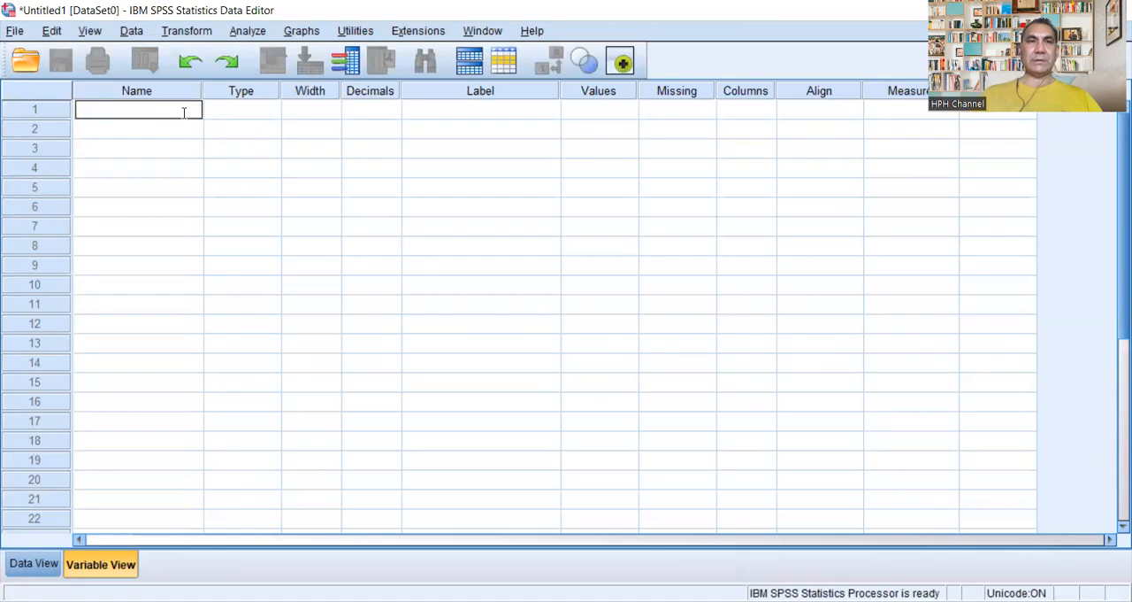
{"action": "type", "text": "S"}
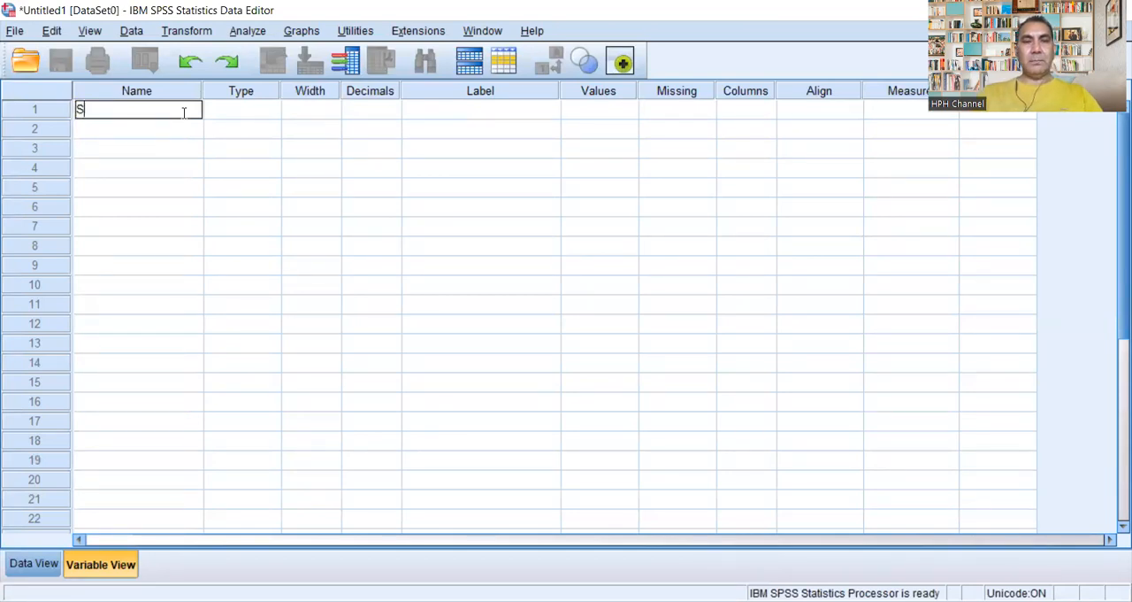
{"action": "type", "text": "t"}
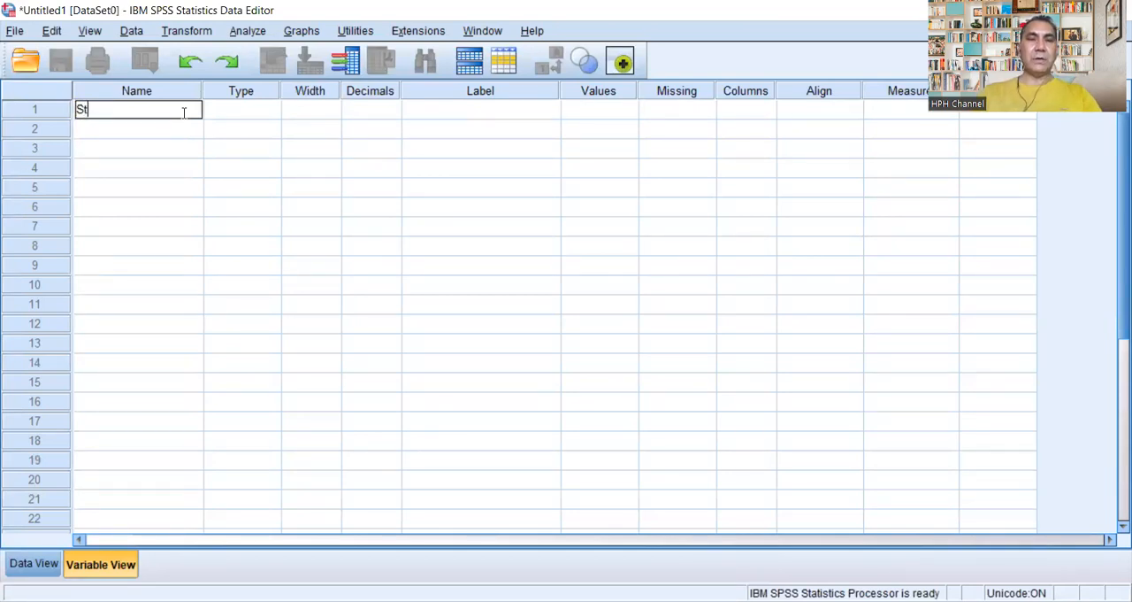
{"action": "type", "text": "udent"}
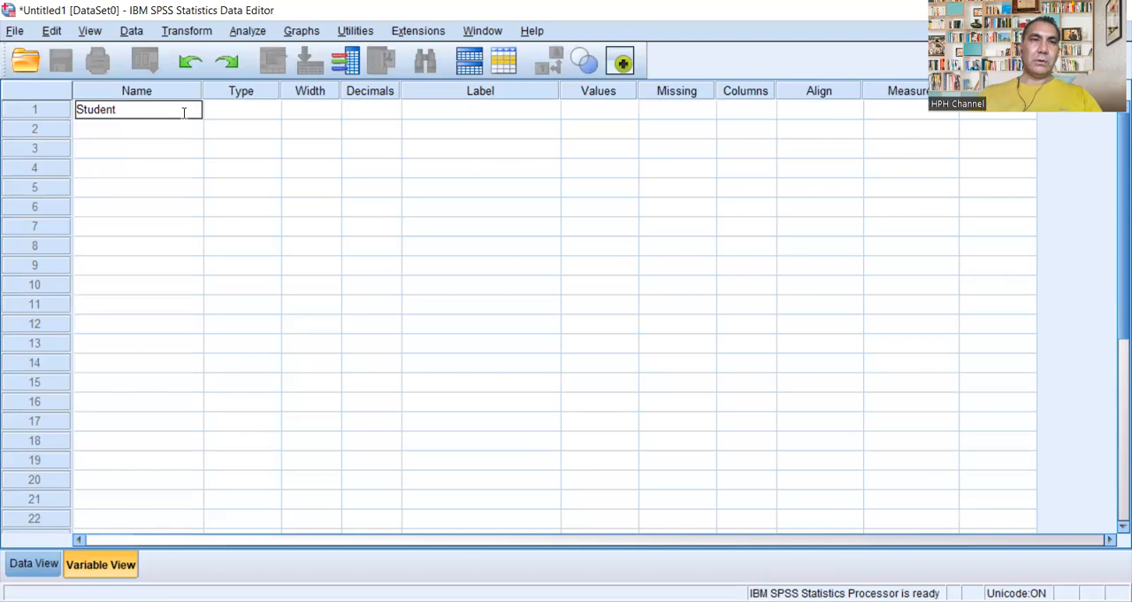
{"action": "type", "text": "_ID"}
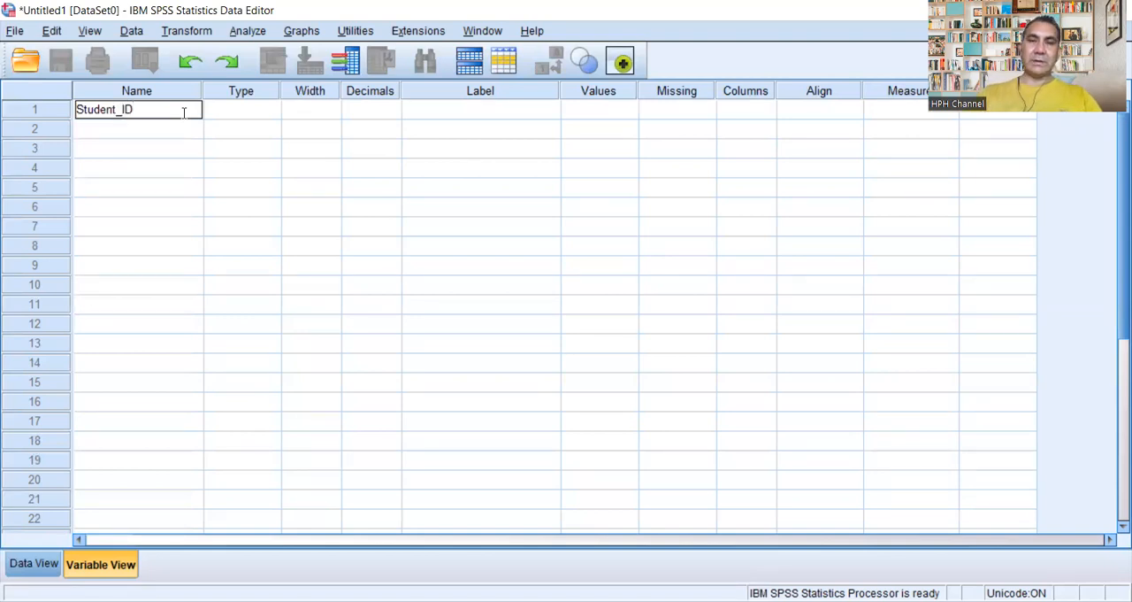
{"action": "type", "text": "_Number"}
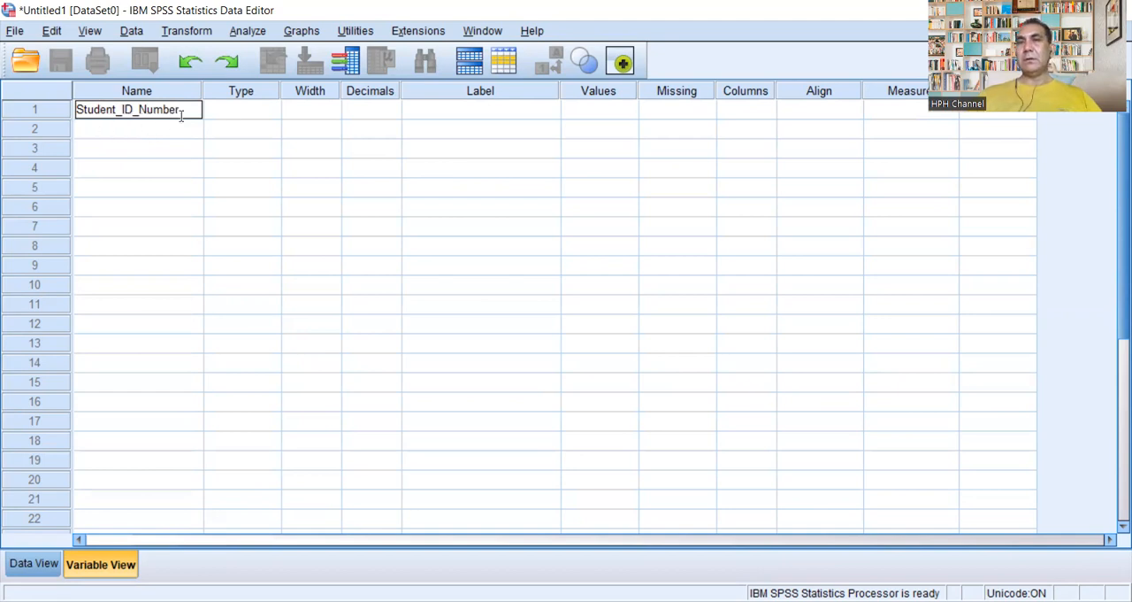
{"action": "left_click", "coordinate": [239, 111]}
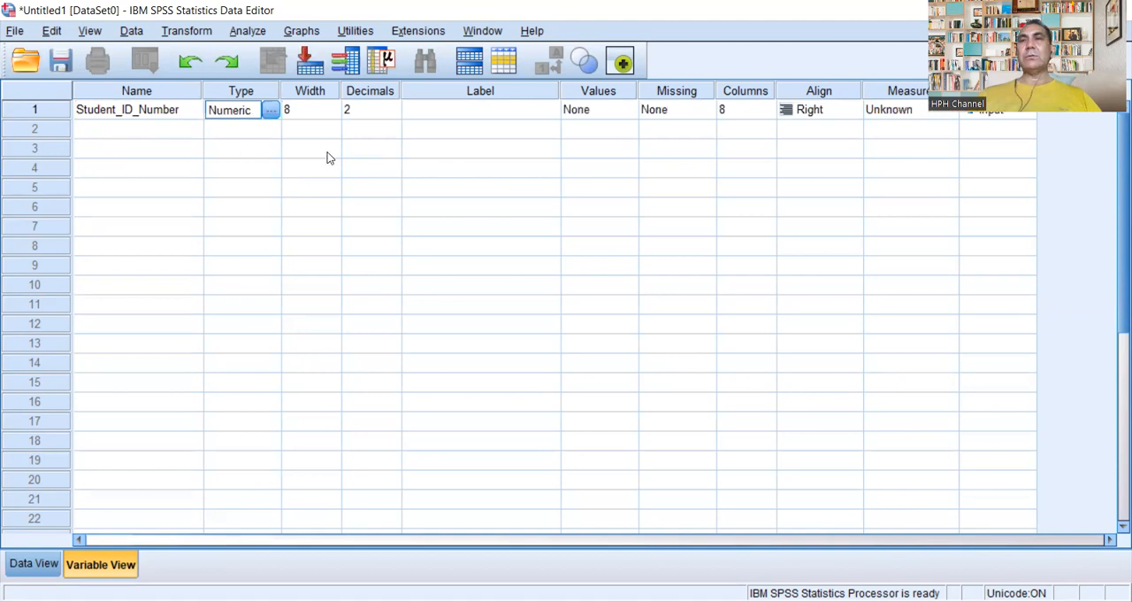
Step: Try to rename the first variable as "Student ID Number" with spaces instead of underscores
{"action": "double_click", "coordinate": [186, 111]}
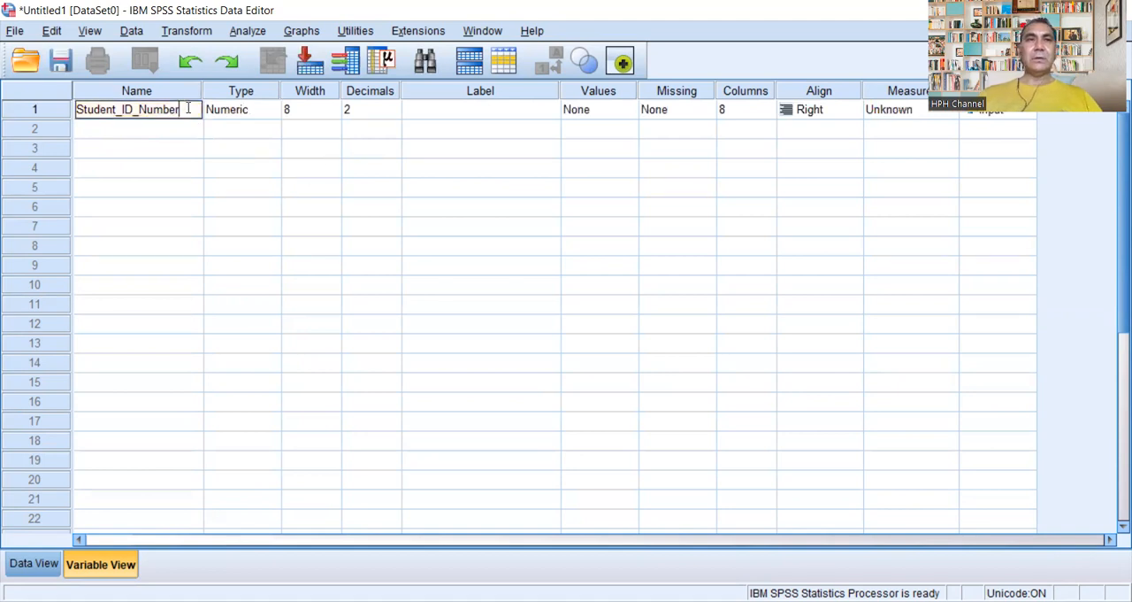
{"action": "key", "text": "BackSpace"}
{"action": "key", "text": "BackSpace"}
{"action": "key", "text": "BackSpace"}
{"action": "key", "text": "BackSpace"}
{"action": "key", "text": "BackSpace"}
{"action": "key", "text": "BackSpace"}
{"action": "key", "text": "BackSpace"}
{"action": "key", "text": "BackSpace"}
{"action": "key", "text": "BackSpace"}
{"action": "key", "text": "BackSpace"}
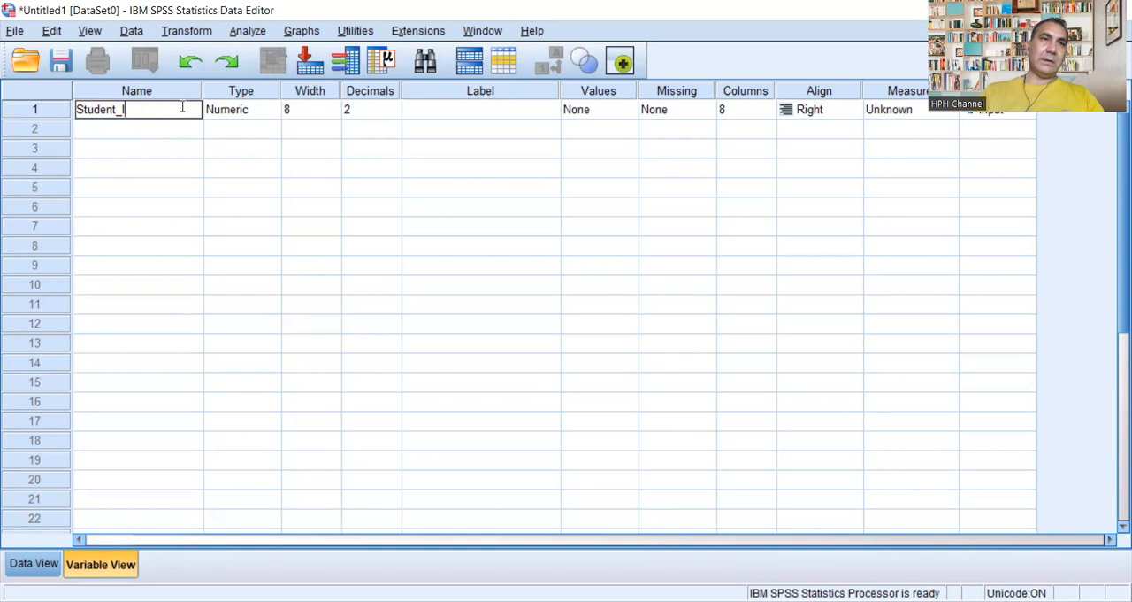
{"action": "type", "text": "ID"}
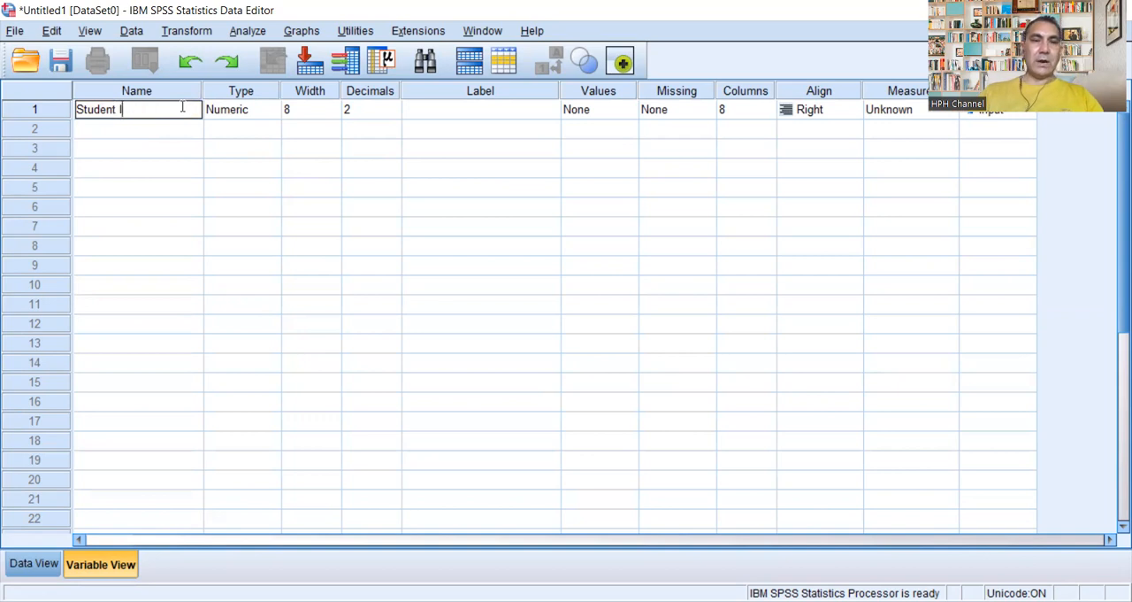
{"action": "type", "text": " Number"}
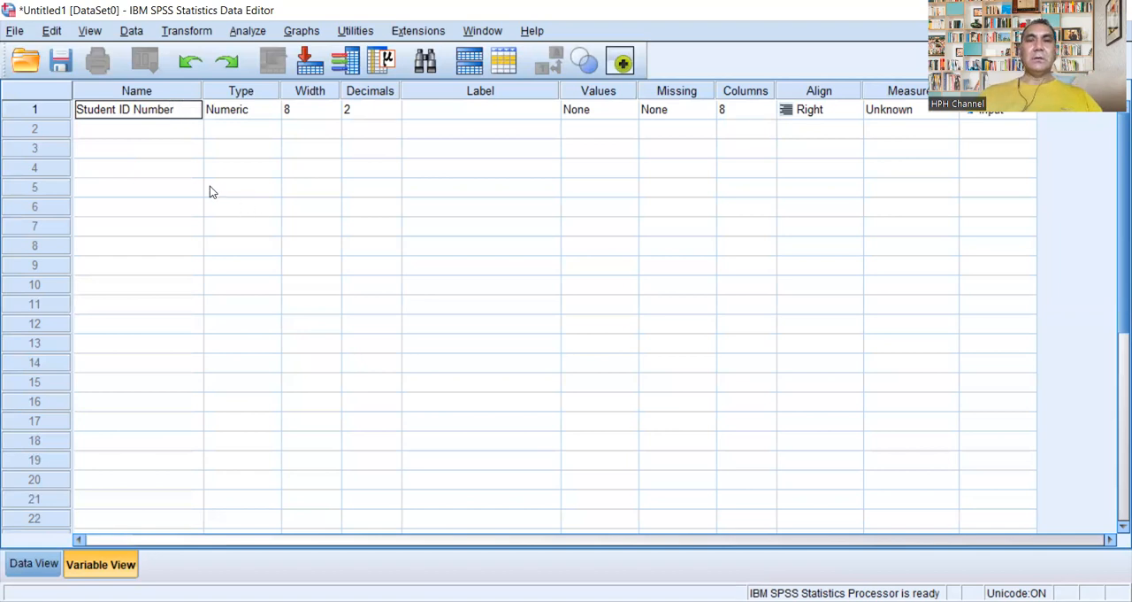
{"action": "key", "text": "Return"}
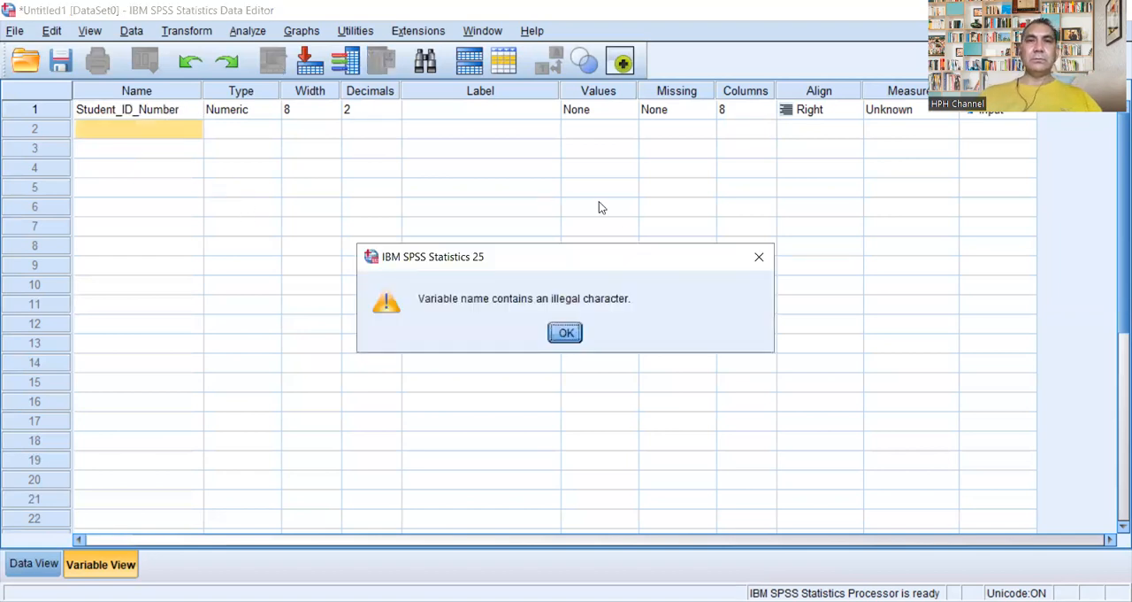
{"action": "left_click", "coordinate": [566, 333]}
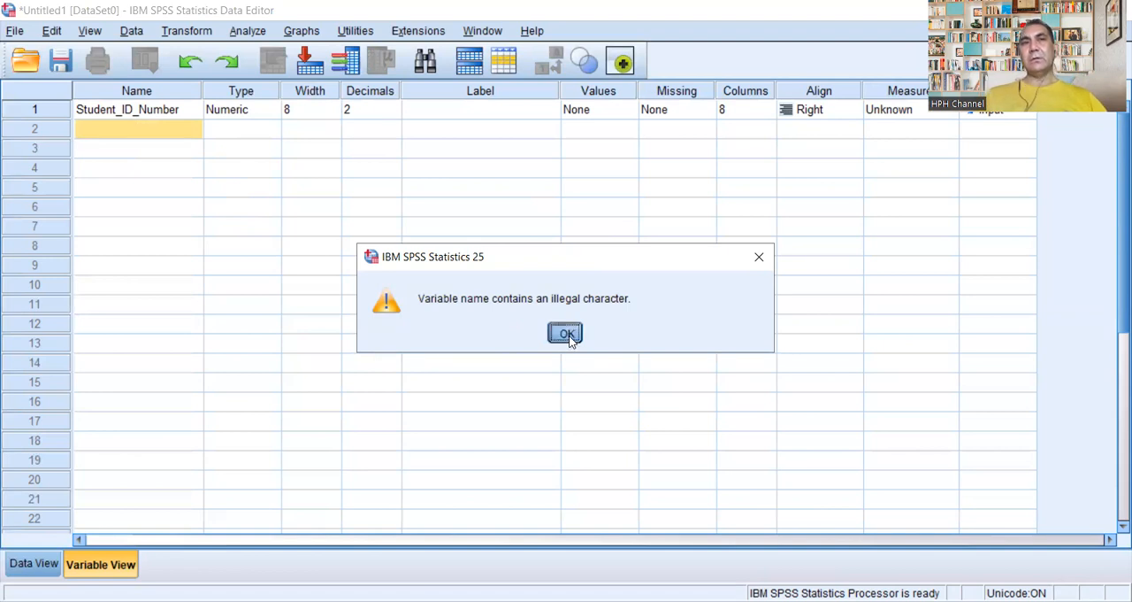
Step: Try to define a second variable in row 2 with the spaced name "Student Id Number"
{"action": "left_click", "coordinate": [177, 134]}
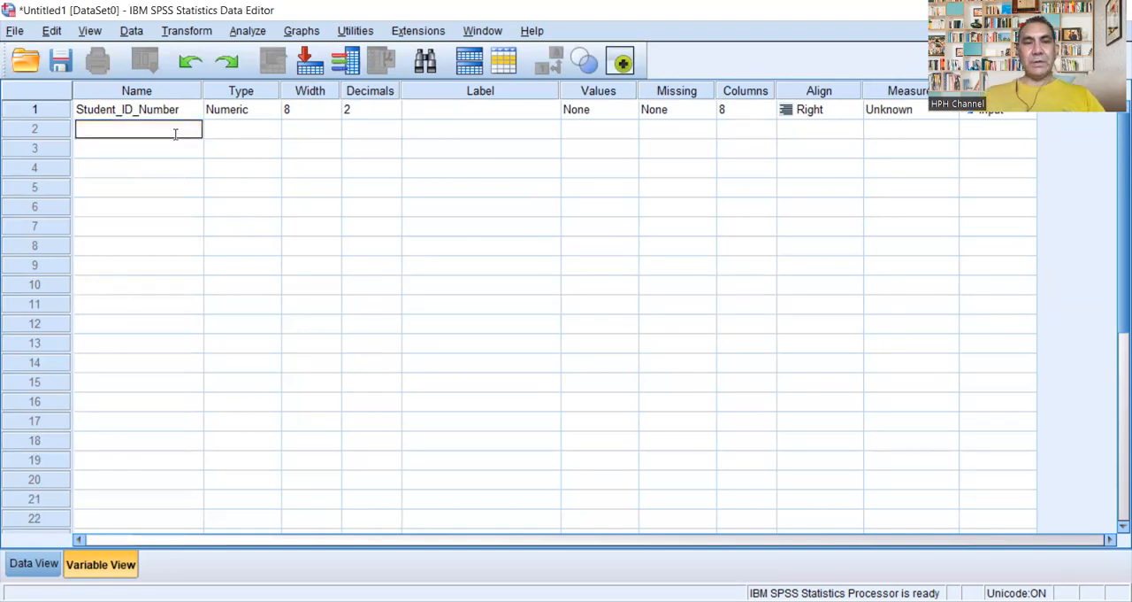
{"action": "type", "text": "Stude"}
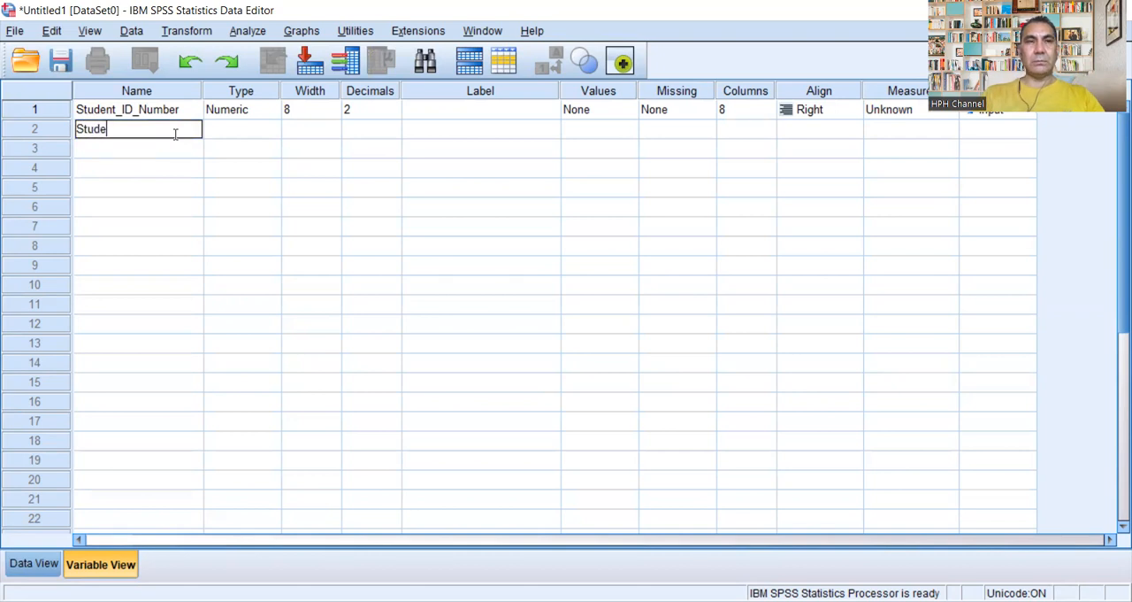
{"action": "type", "text": "nt Id "}
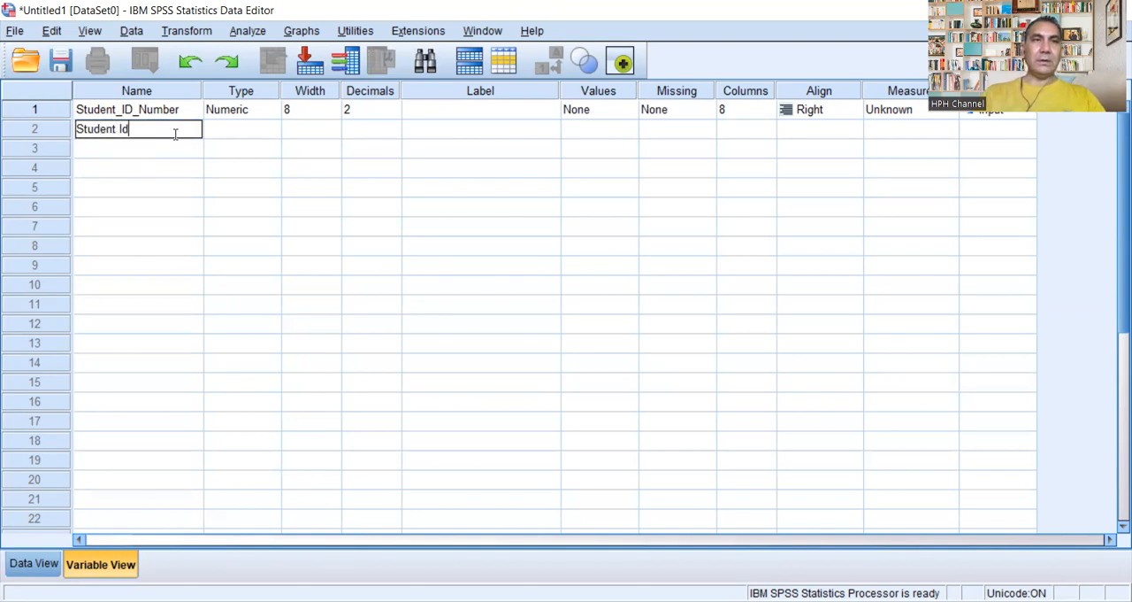
{"action": "type", "text": "Number"}
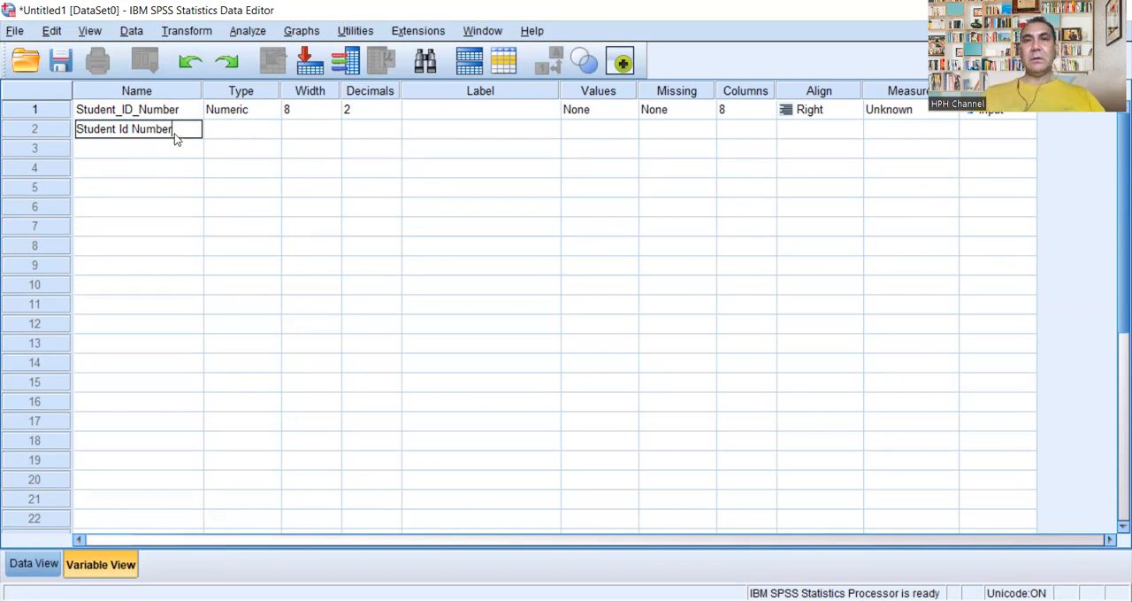
{"action": "key", "text": "Return"}
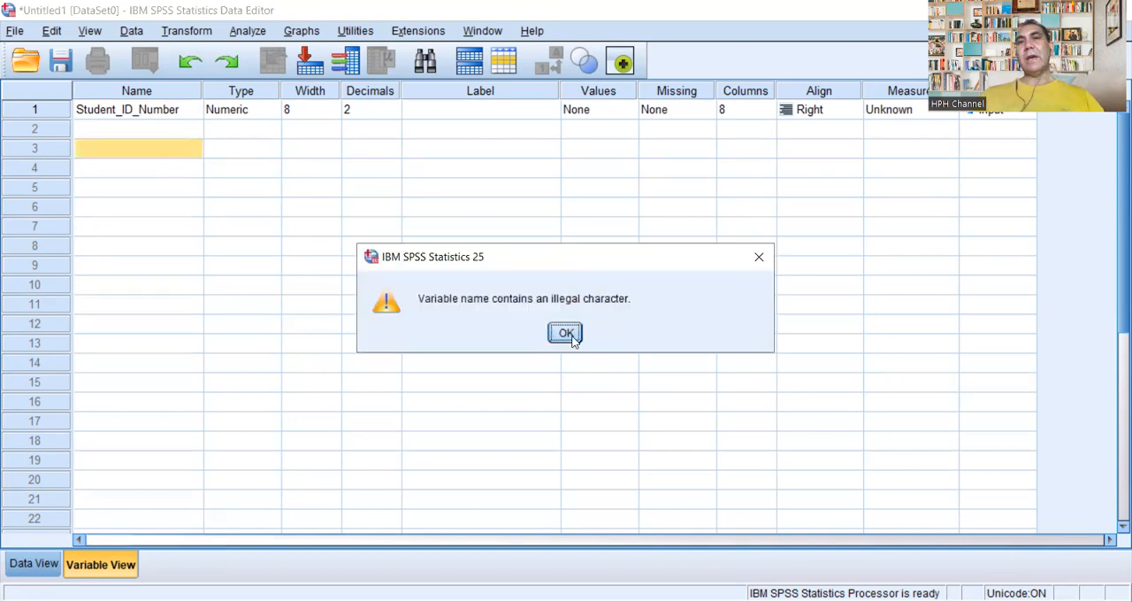
{"action": "left_click", "coordinate": [575, 337]}
Step: Define a second variable in row 2 with the unspaced name StudentIdNumber
{"action": "double_click", "coordinate": [156, 126]}
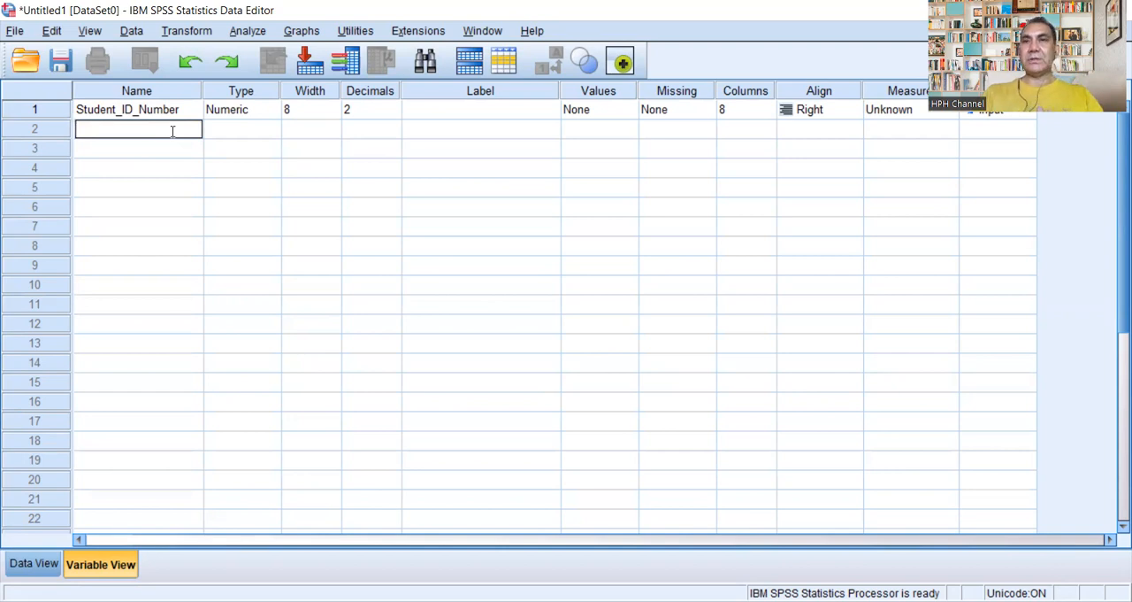
{"action": "type", "text": "S"}
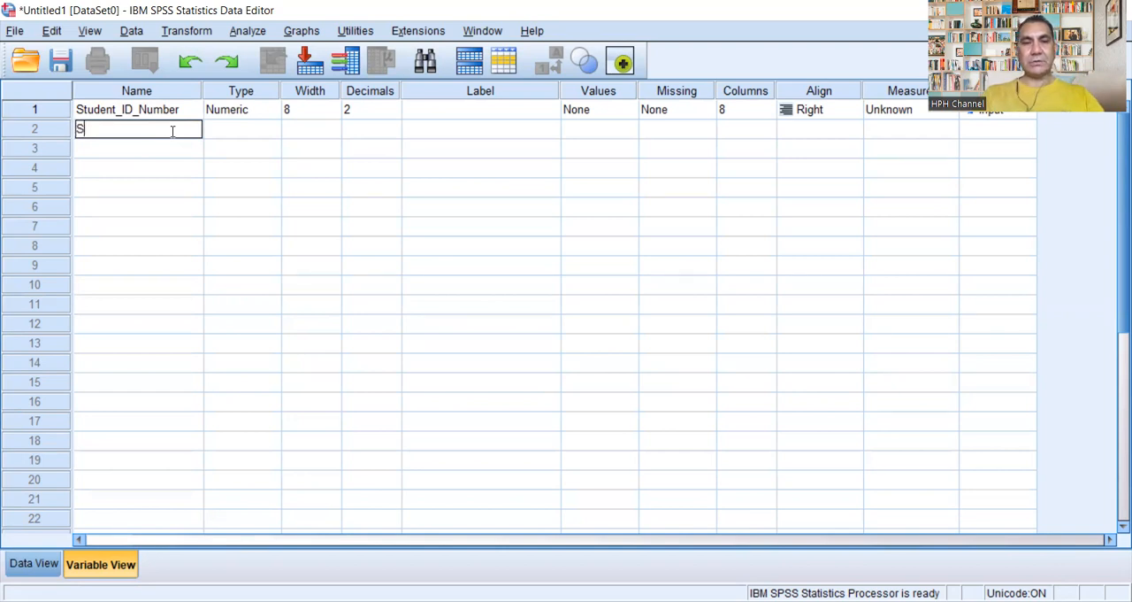
{"action": "type", "text": "tudent"}
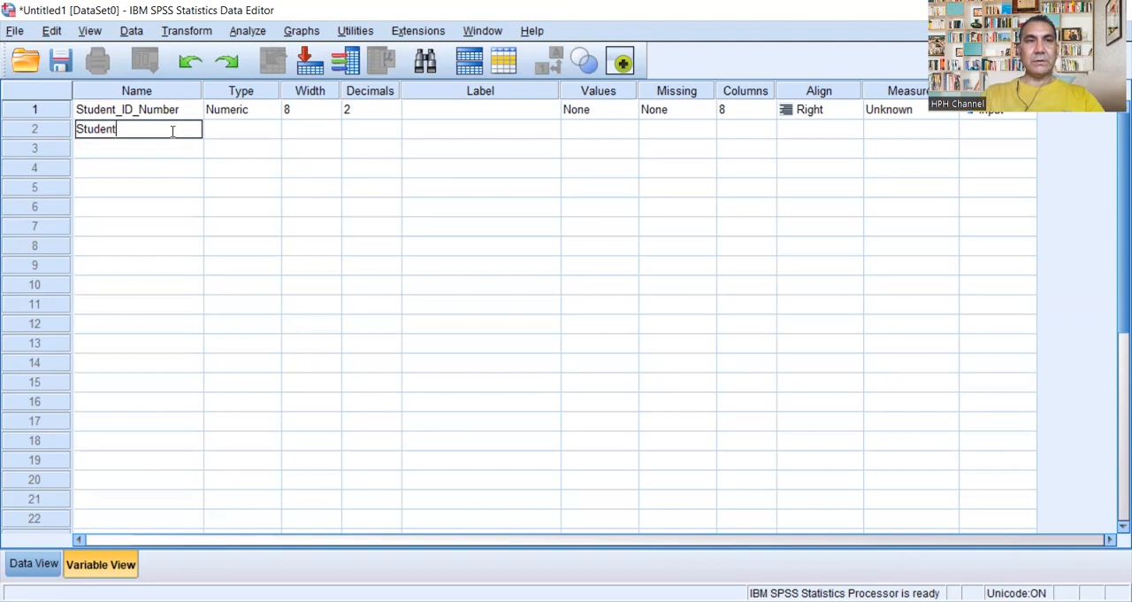
{"action": "type", "text": "I"}
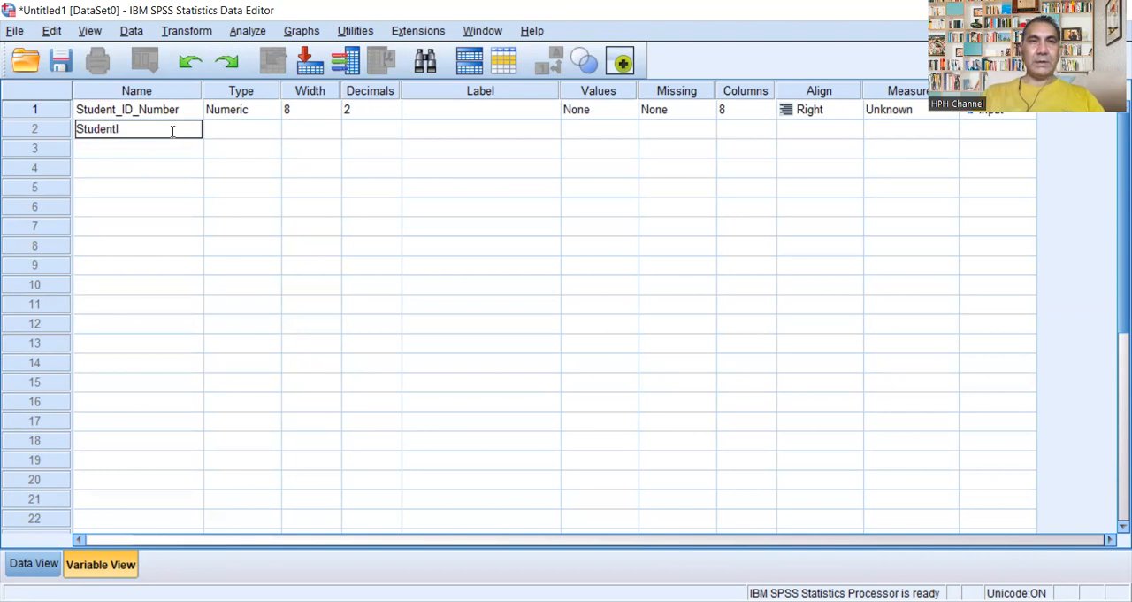
{"action": "type", "text": "dNumber"}
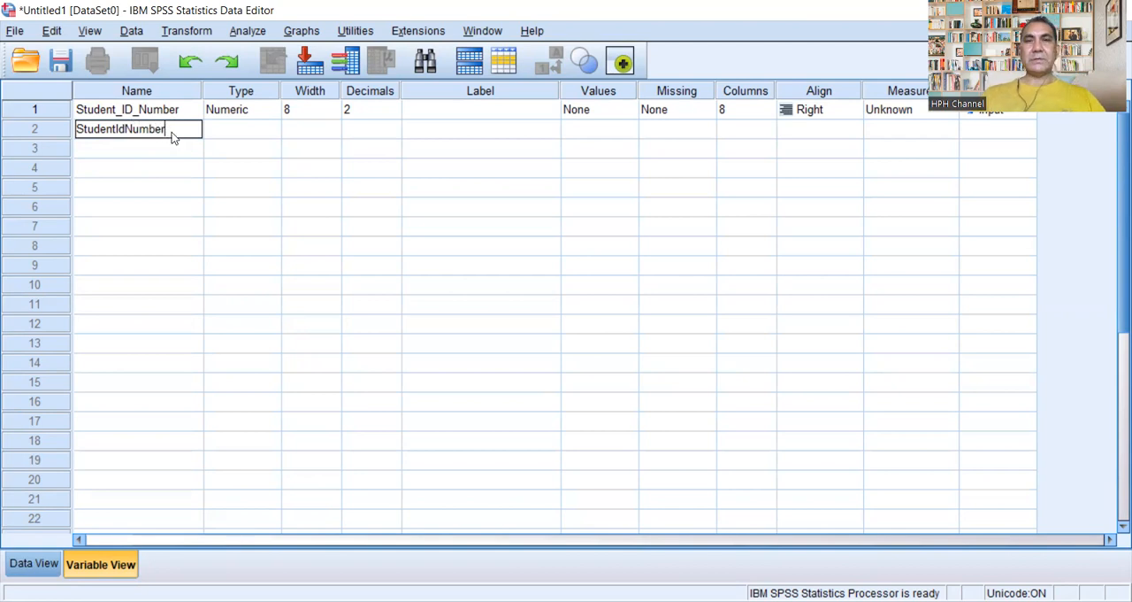
{"action": "key", "text": "Return"}
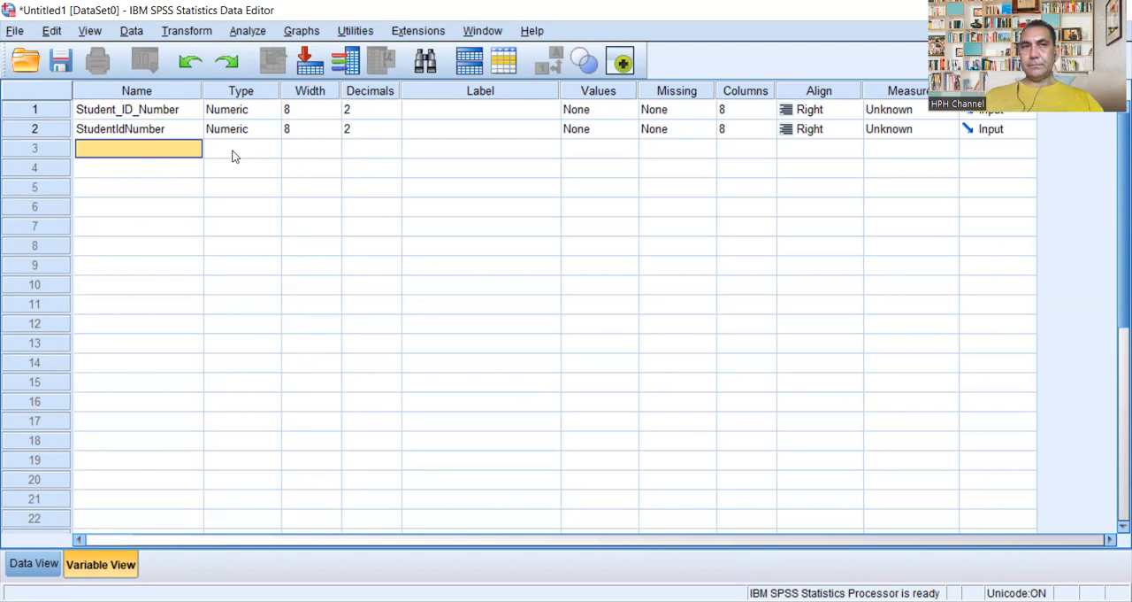
Step: Delete the StudentIdNumber variable in row 2 from the variable list
{"action": "double_click", "coordinate": [186, 129]}
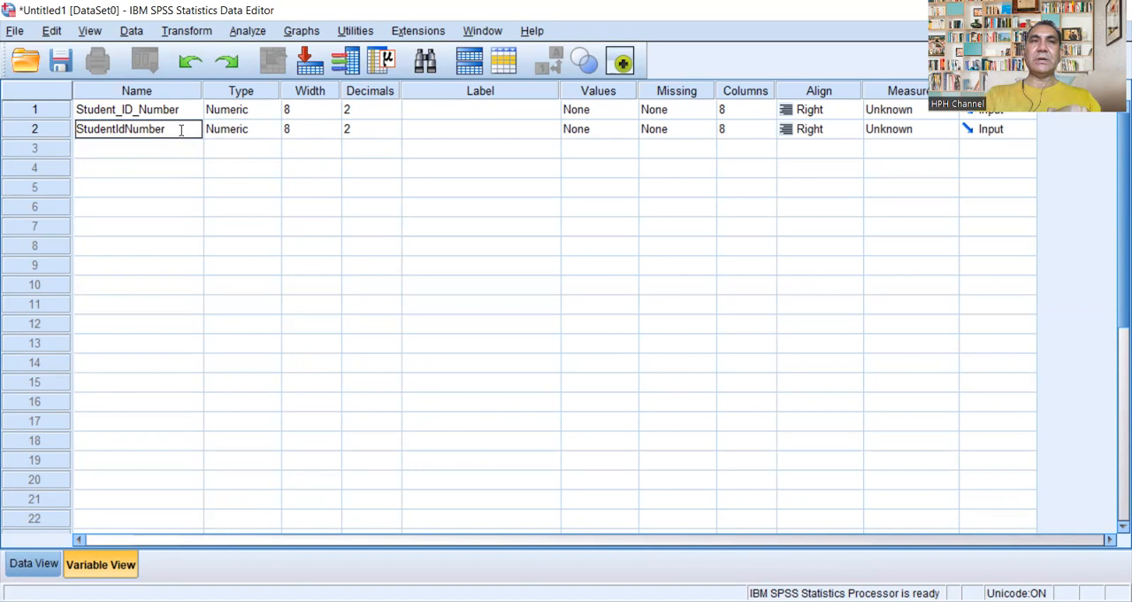
{"action": "key", "text": "BackSpace"}
{"action": "key", "text": "BackSpace"}
{"action": "key", "text": "BackSpace"}
{"action": "key", "text": "BackSpace"}
{"action": "key", "text": "BackSpace"}
{"action": "key", "text": "BackSpace"}
{"action": "key", "text": "BackSpace"}
{"action": "key", "text": "BackSpace"}
{"action": "key", "text": "BackSpace"}
{"action": "key", "text": "BackSpace"}
{"action": "key", "text": "BackSpace"}
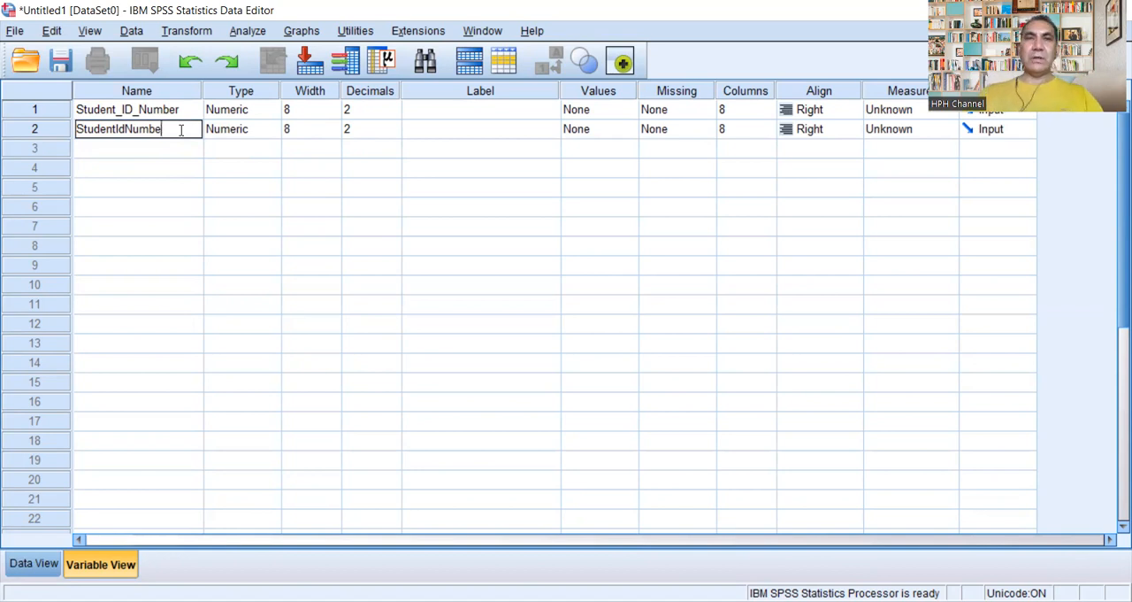
{"action": "key", "text": "BackSpace"}
{"action": "key", "text": "BackSpace"}
{"action": "key", "text": "BackSpace"}
{"action": "key", "text": "BackSpace"}
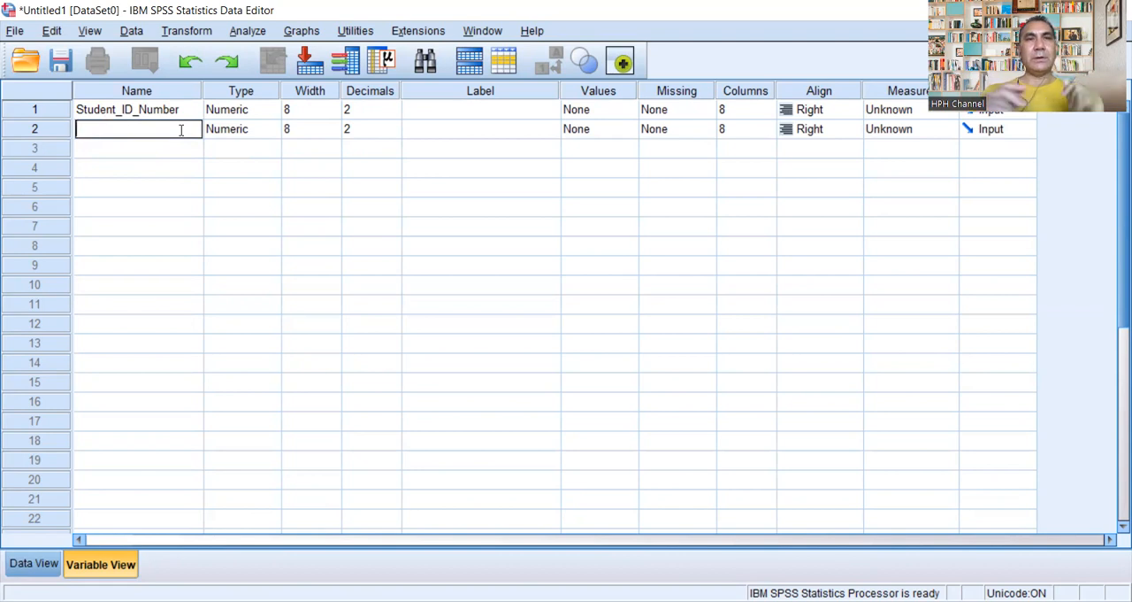
{"action": "left_click", "coordinate": [54, 129]}
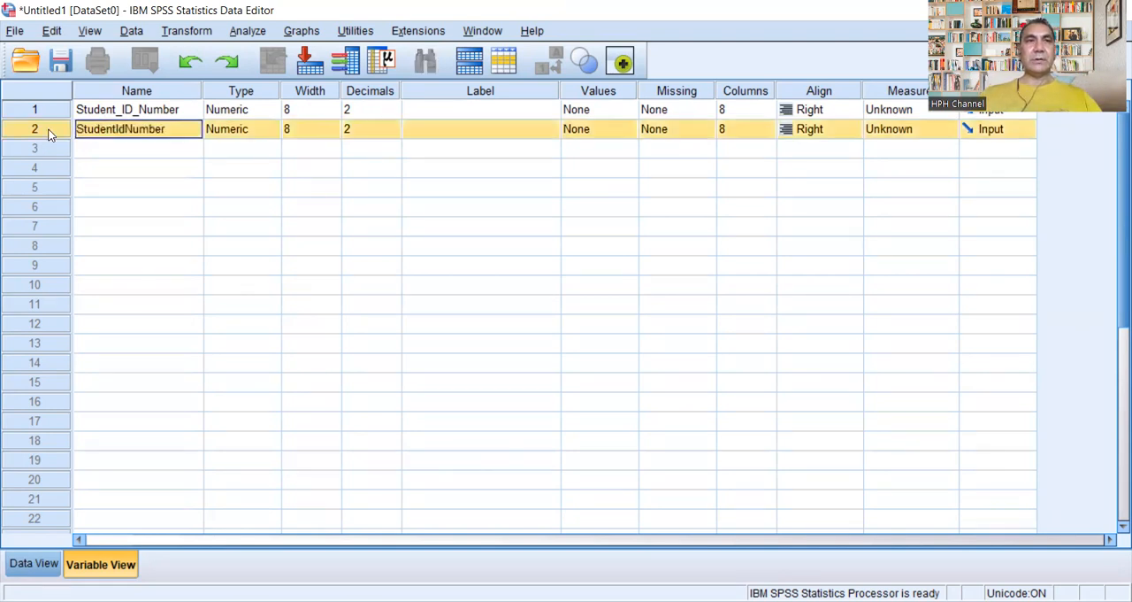
{"action": "right_click", "coordinate": [53, 131]}
{"action": "left_click", "coordinate": [87, 188]}
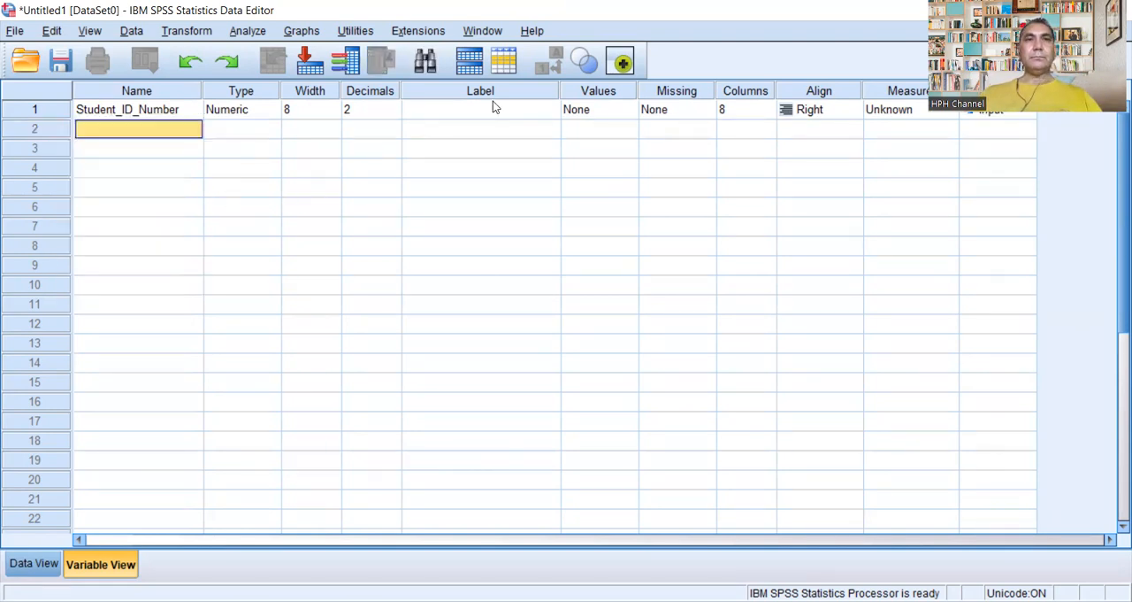
Step: Set the Student_ID_Number variable's width to 10 and its decimals to 0
{"action": "left_click", "coordinate": [330, 108]}
{"action": "left_click", "coordinate": [333, 104]}
{"action": "left_click", "coordinate": [332, 104]}
{"action": "left_click", "coordinate": [332, 114]}
{"action": "left_click", "coordinate": [391, 110]}
{"action": "left_click", "coordinate": [393, 115]}
{"action": "left_click", "coordinate": [394, 115]}
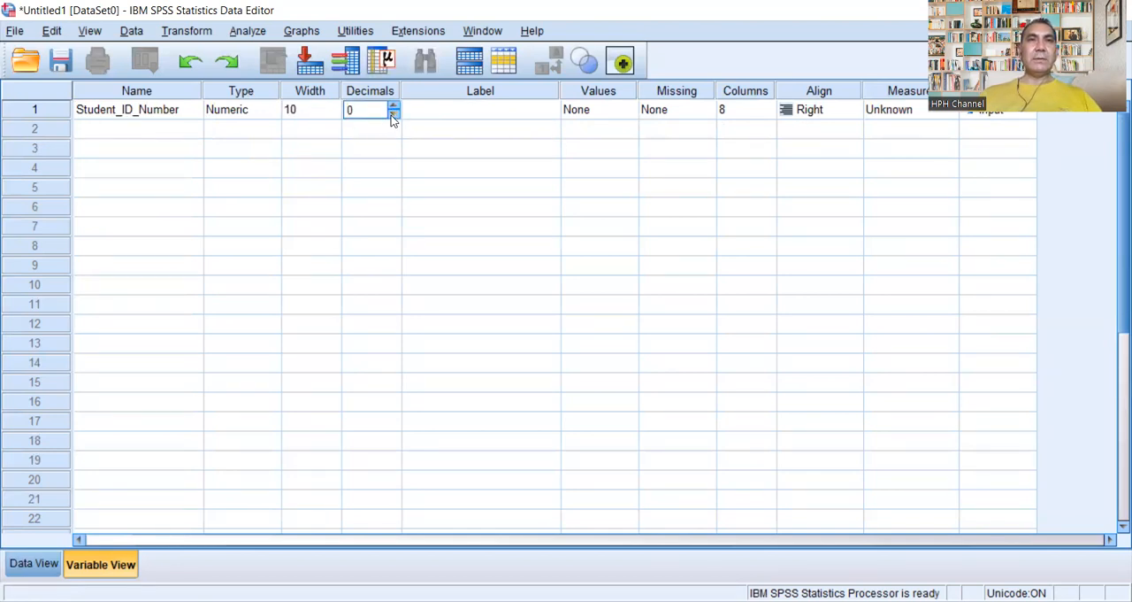
Step: Compare the String and Numeric options in the Variable Type settings of Student_ID_Number and keep Numeric
{"action": "left_click", "coordinate": [271, 111]}
{"action": "left_click", "coordinate": [271, 111]}
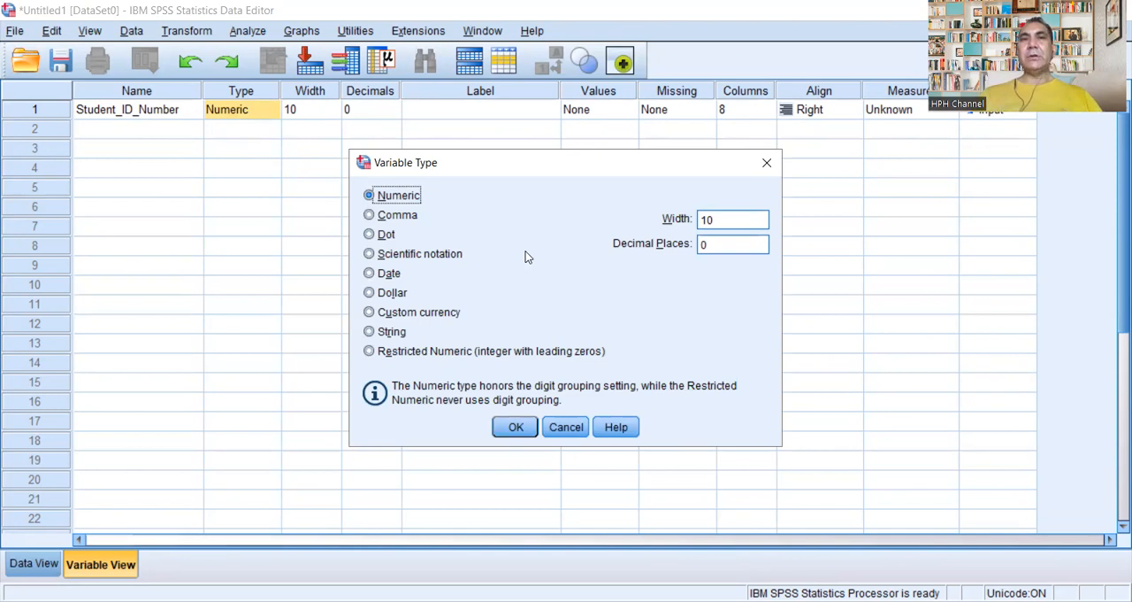
{"action": "left_click", "coordinate": [380, 276]}
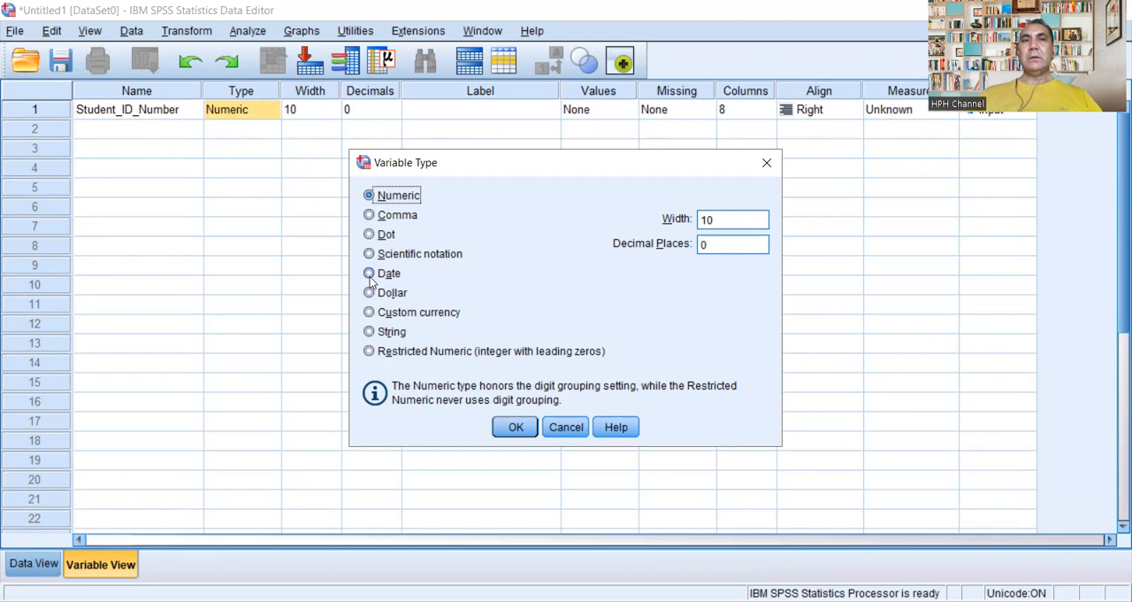
{"action": "left_click", "coordinate": [369, 196]}
{"action": "left_click", "coordinate": [370, 332]}
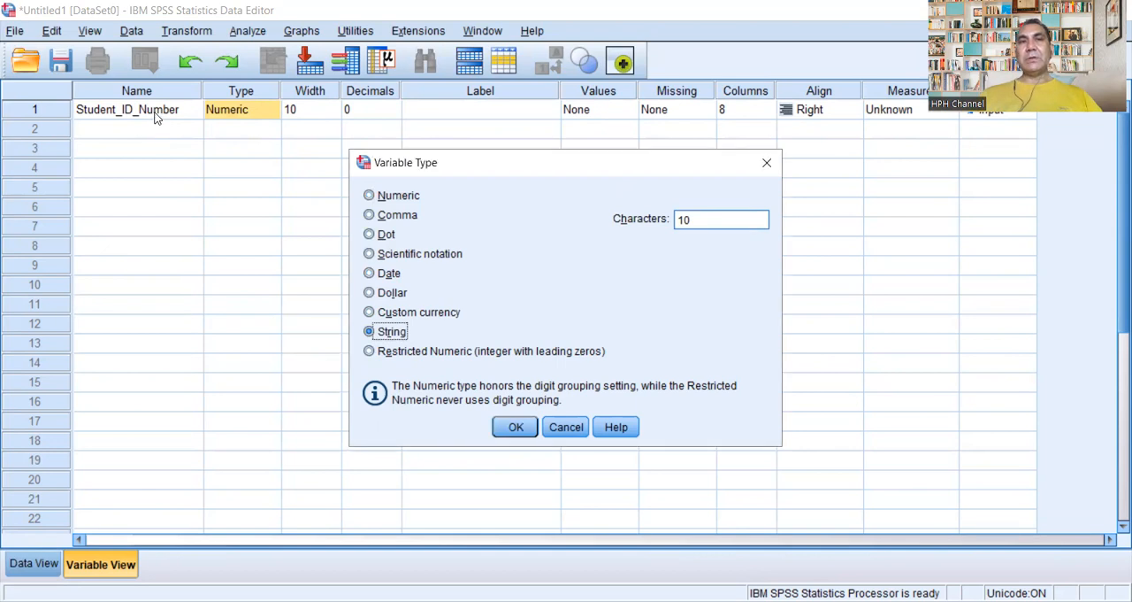
{"action": "left_click", "coordinate": [370, 196]}
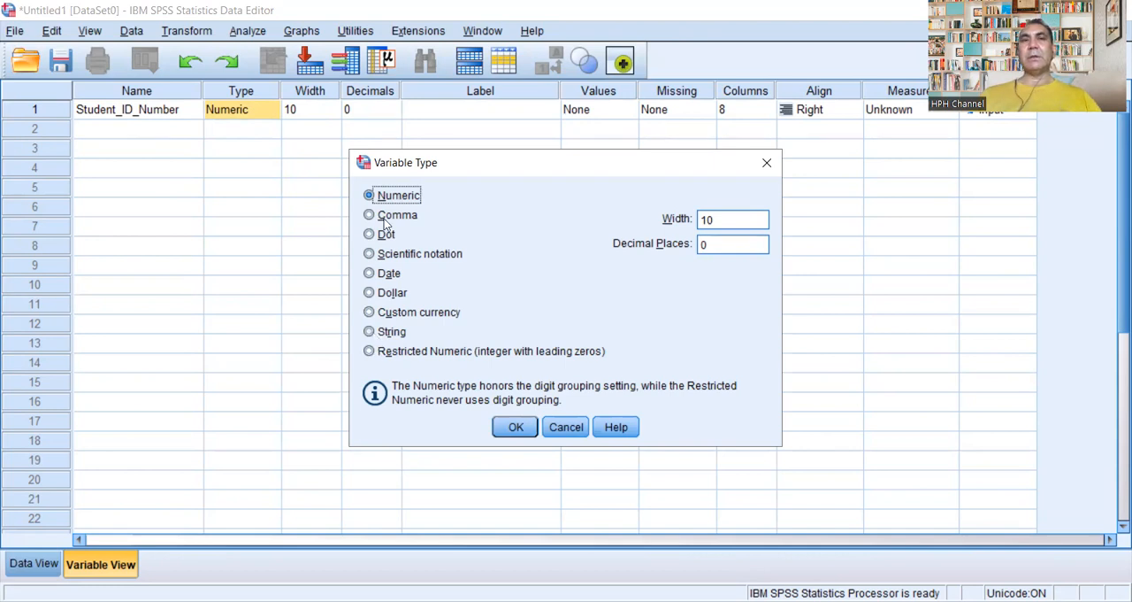
{"action": "left_click", "coordinate": [371, 332]}
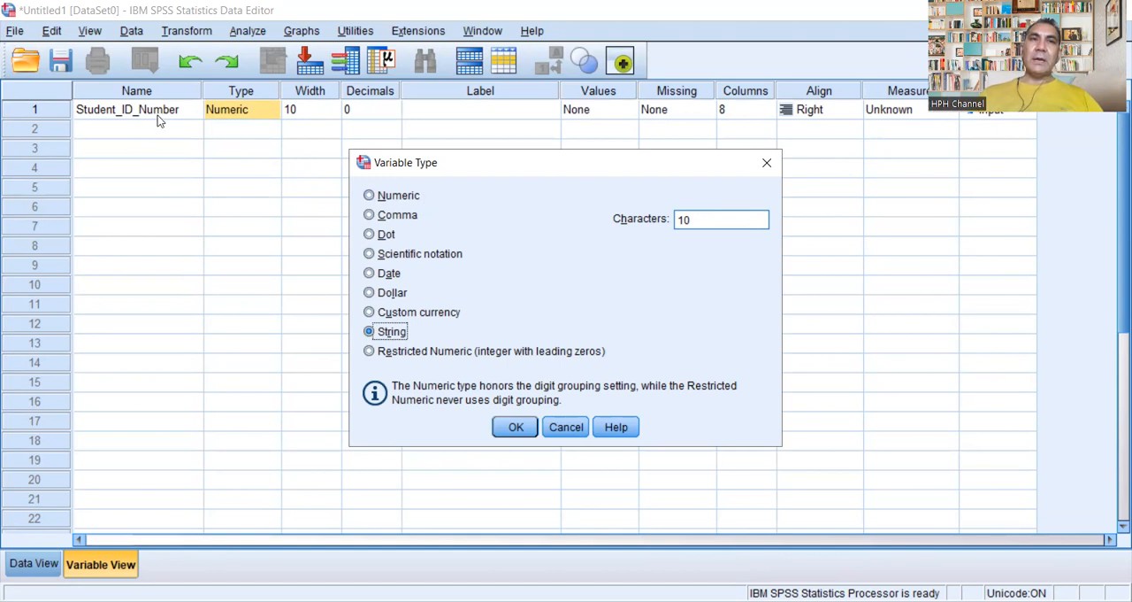
{"action": "left_click", "coordinate": [369, 197]}
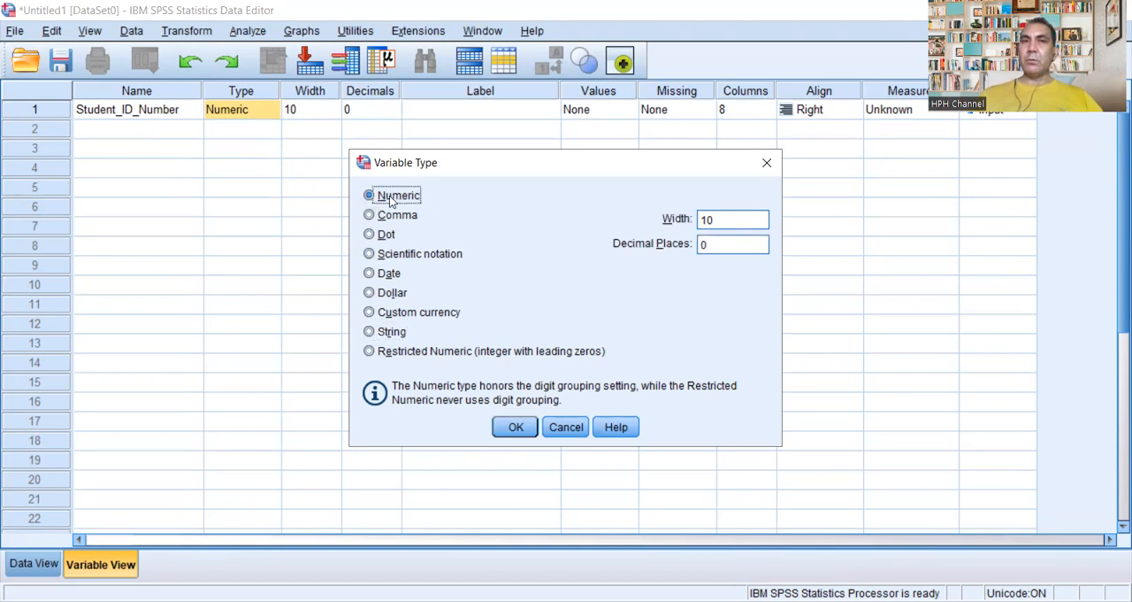
{"action": "left_click", "coordinate": [516, 426]}
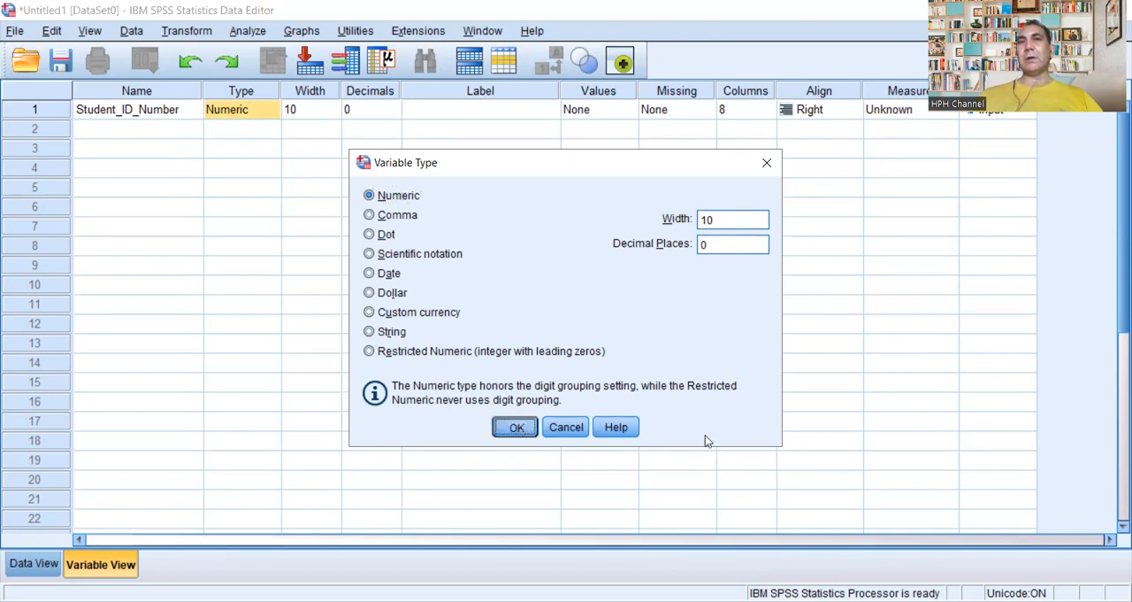
Step: Give the Student_ID_Number variable the label "Student ID Number"
{"action": "left_click", "coordinate": [498, 109]}
{"action": "left_click", "coordinate": [500, 109]}
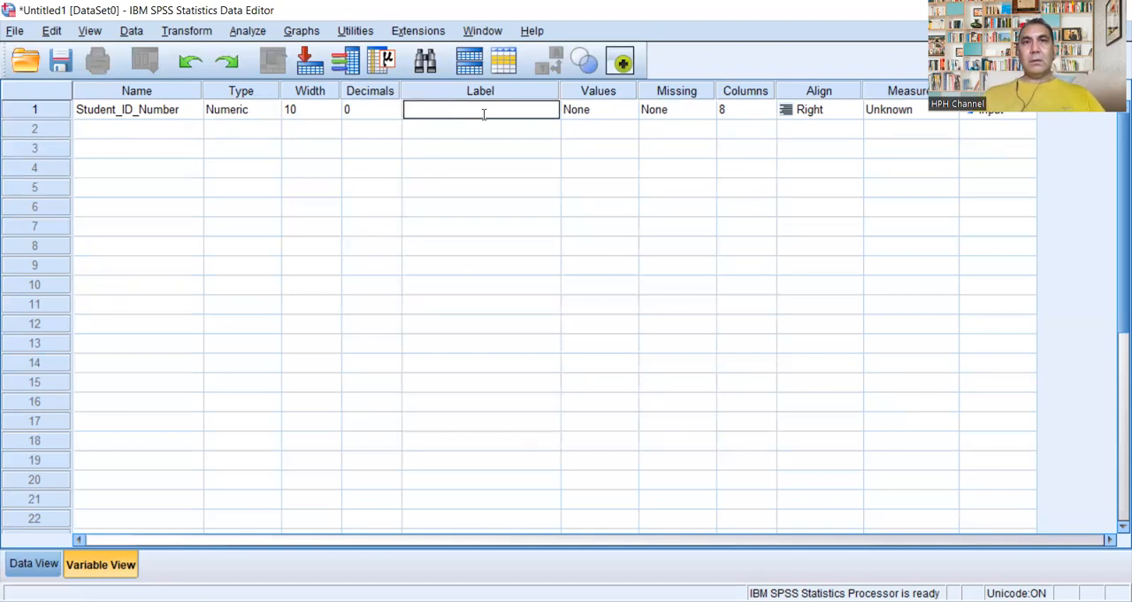
{"action": "type", "text": "Stude"}
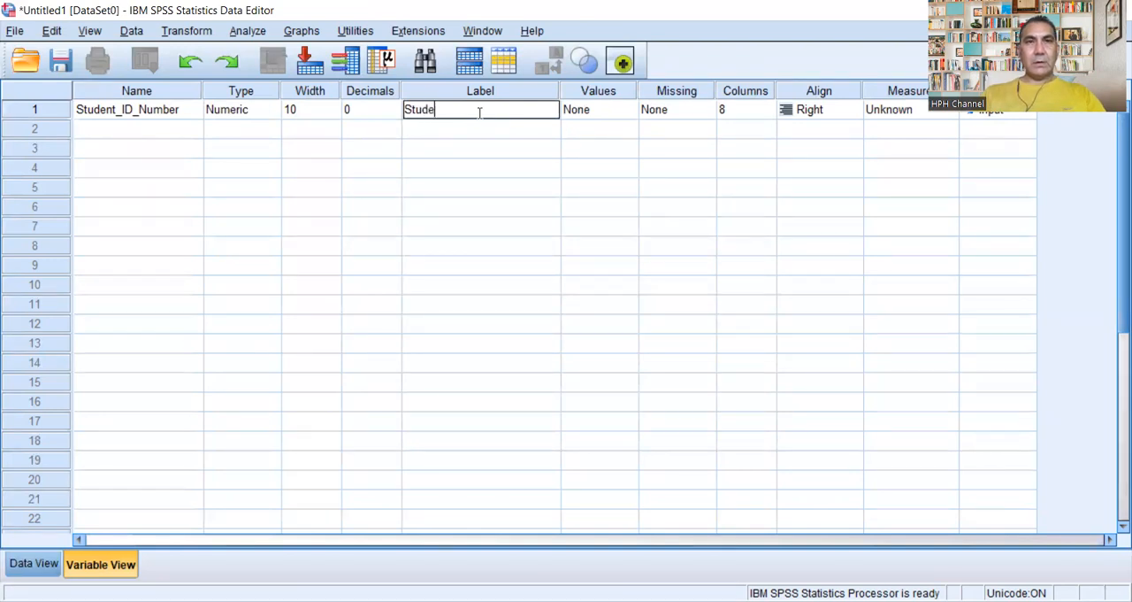
{"action": "type", "text": "nt ID"}
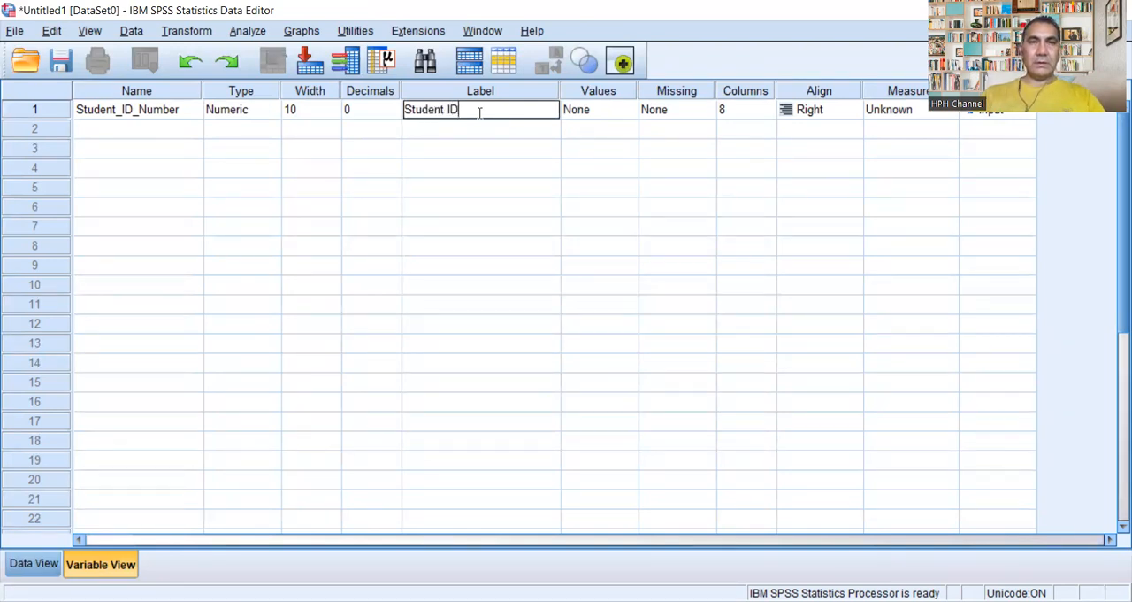
{"action": "type", "text": " Number"}
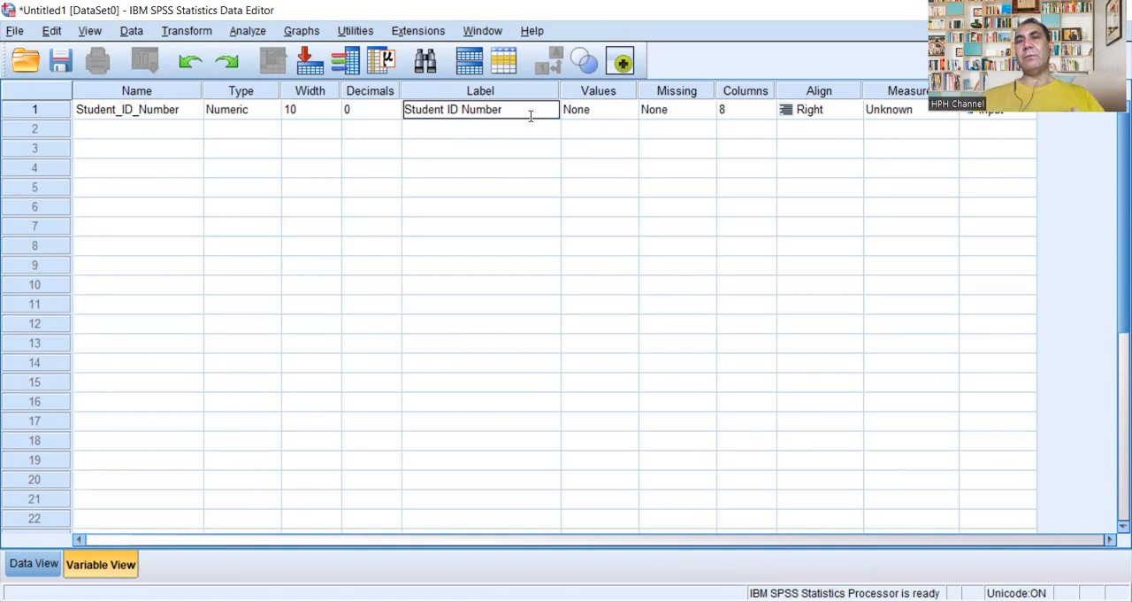
Step: View the value labels settings of Student_ID_Number and set its measurement level to Scale
{"action": "left_click", "coordinate": [619, 107]}
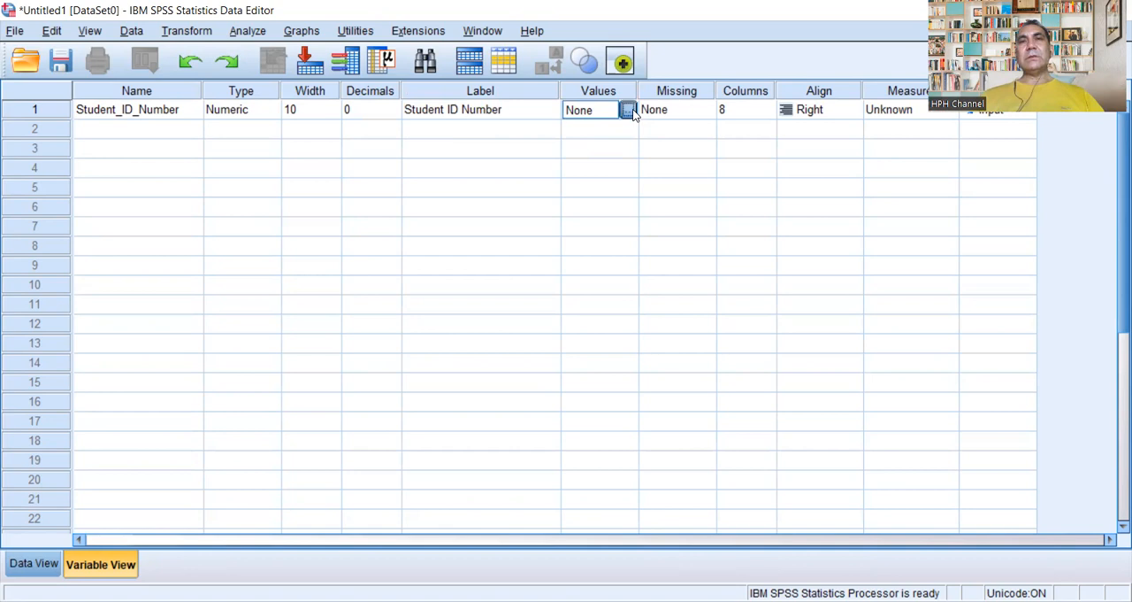
{"action": "left_click", "coordinate": [628, 109]}
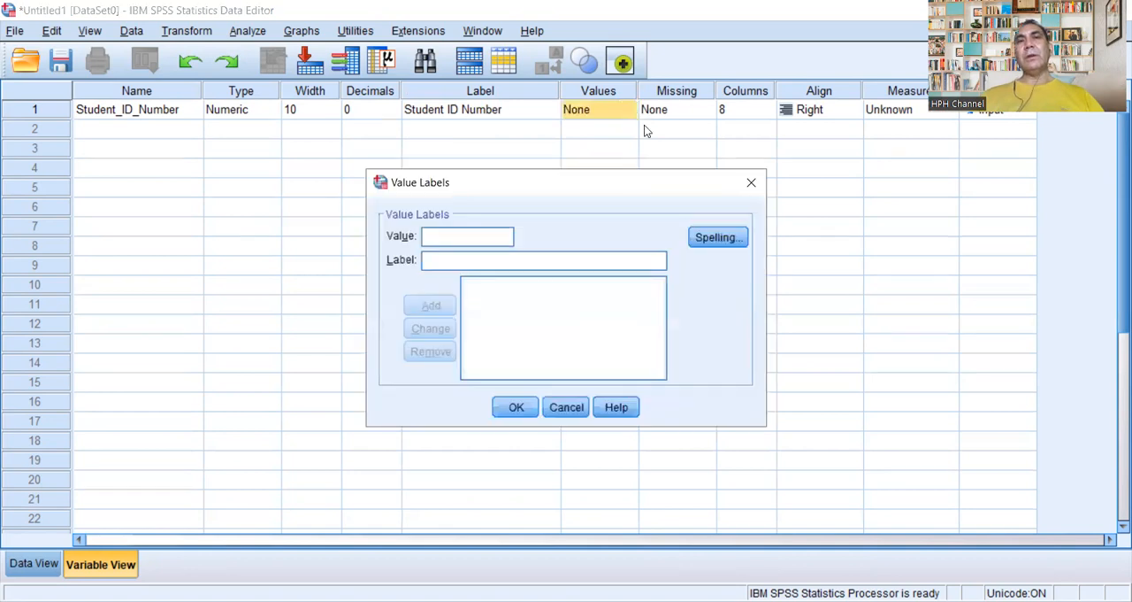
{"action": "left_click", "coordinate": [750, 185]}
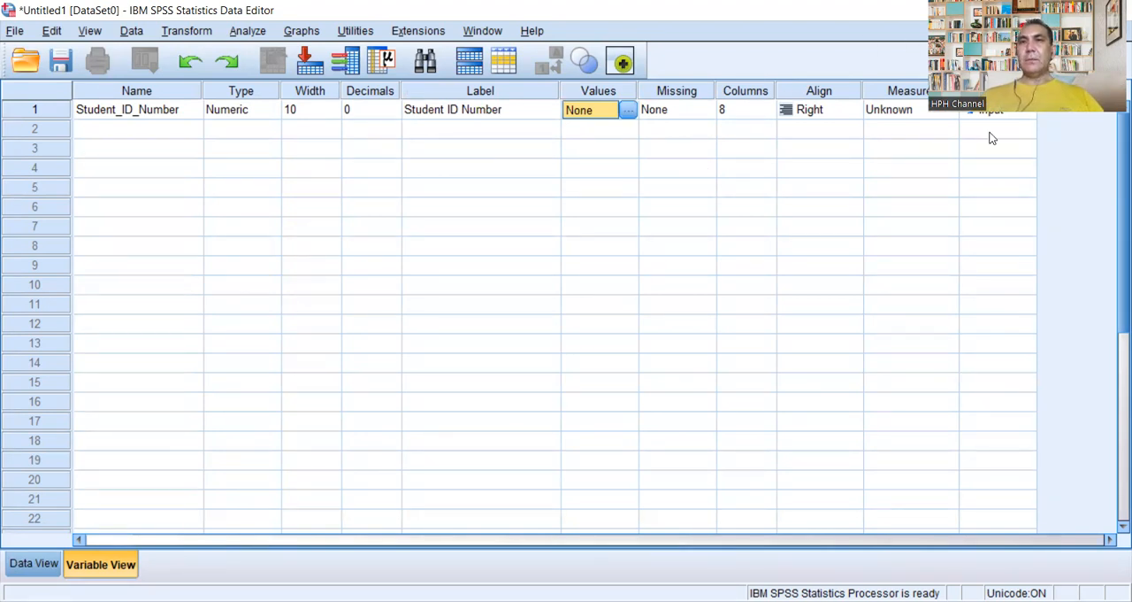
{"action": "left_click", "coordinate": [936, 113]}
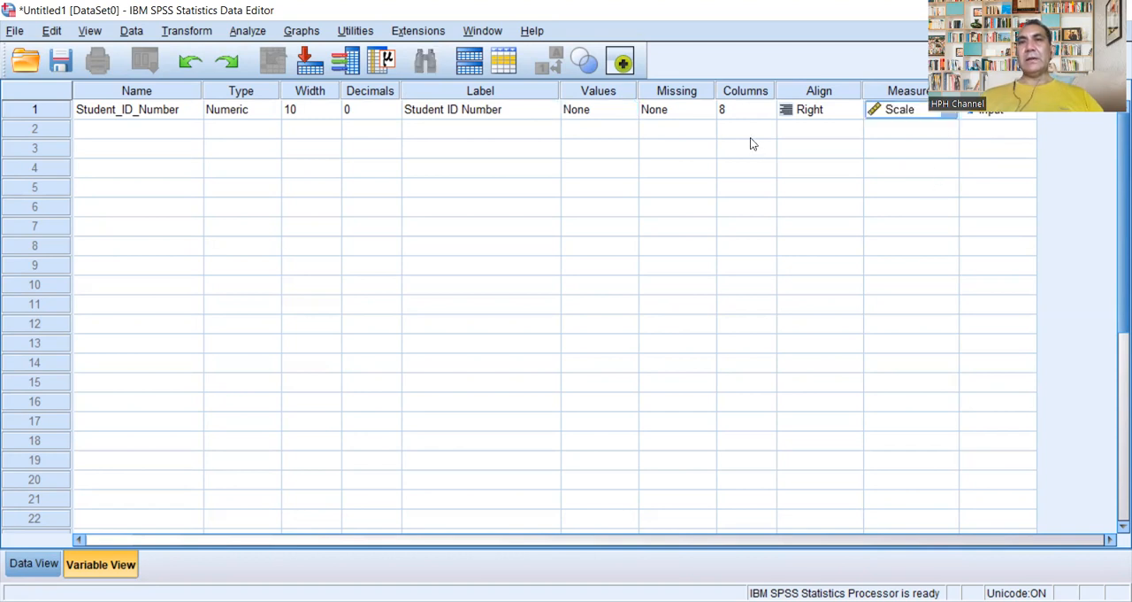
Step: Add a second variable named Age in row 2 of the variable list
{"action": "left_click", "coordinate": [146, 132]}
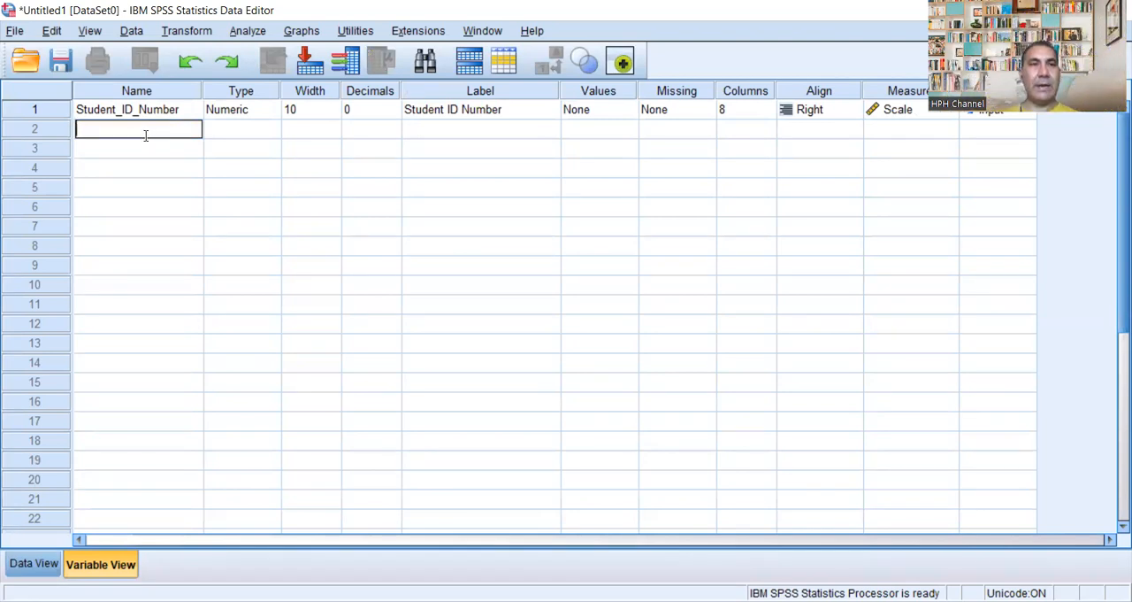
{"action": "type", "text": "Age"}
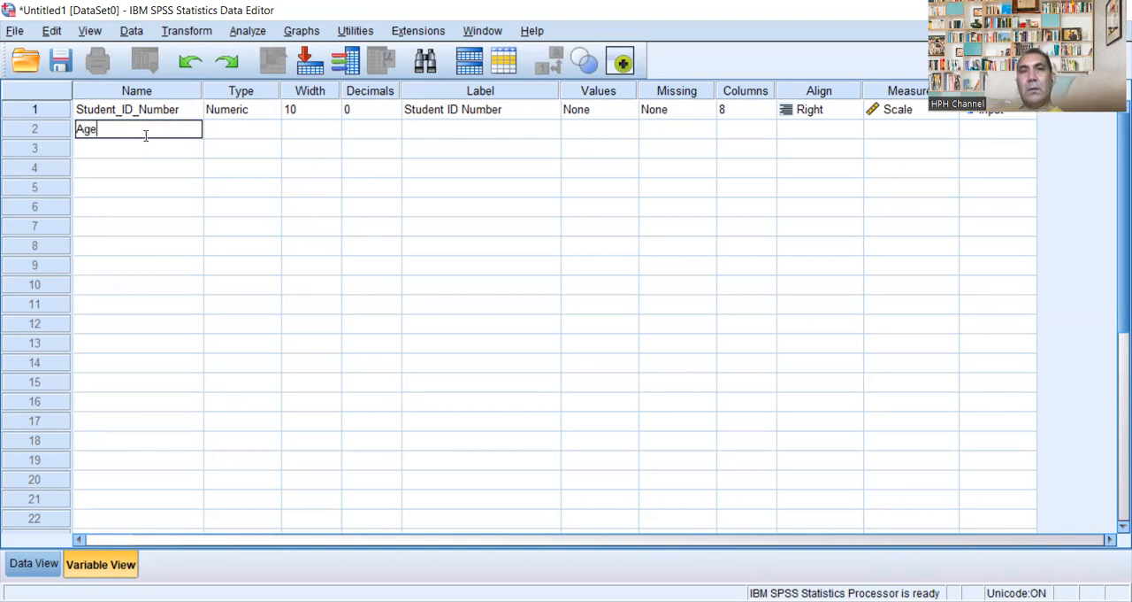
{"action": "key", "text": "Return"}
Step: Set the Age variable's width to 10 and its decimals to 0
{"action": "left_click", "coordinate": [335, 132]}
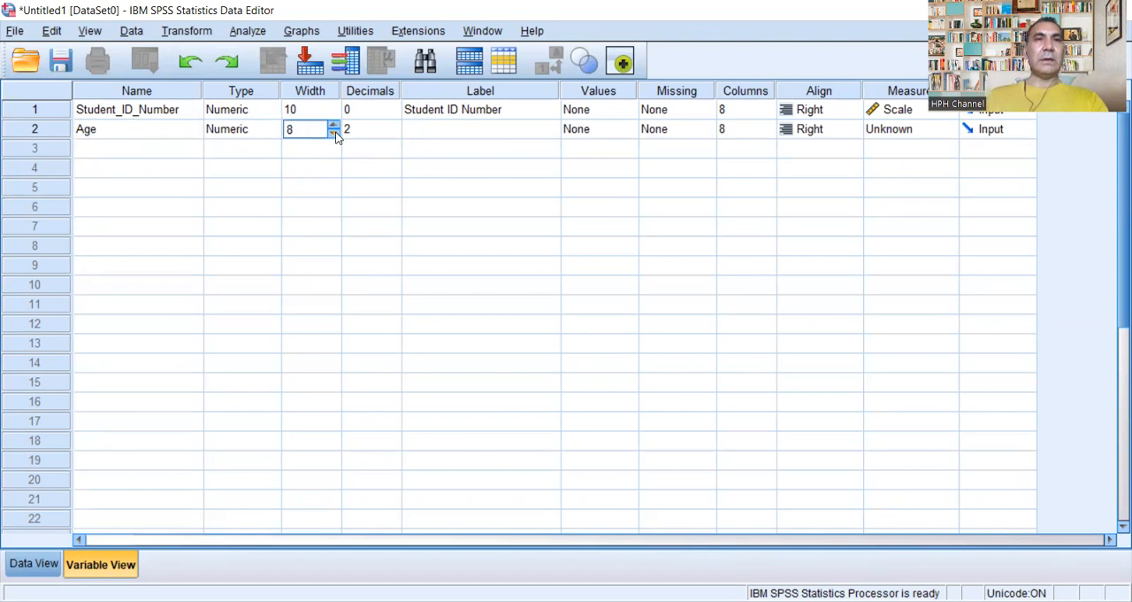
{"action": "left_click", "coordinate": [335, 132]}
{"action": "left_click", "coordinate": [335, 126]}
{"action": "left_click", "coordinate": [334, 126]}
{"action": "left_click", "coordinate": [335, 127]}
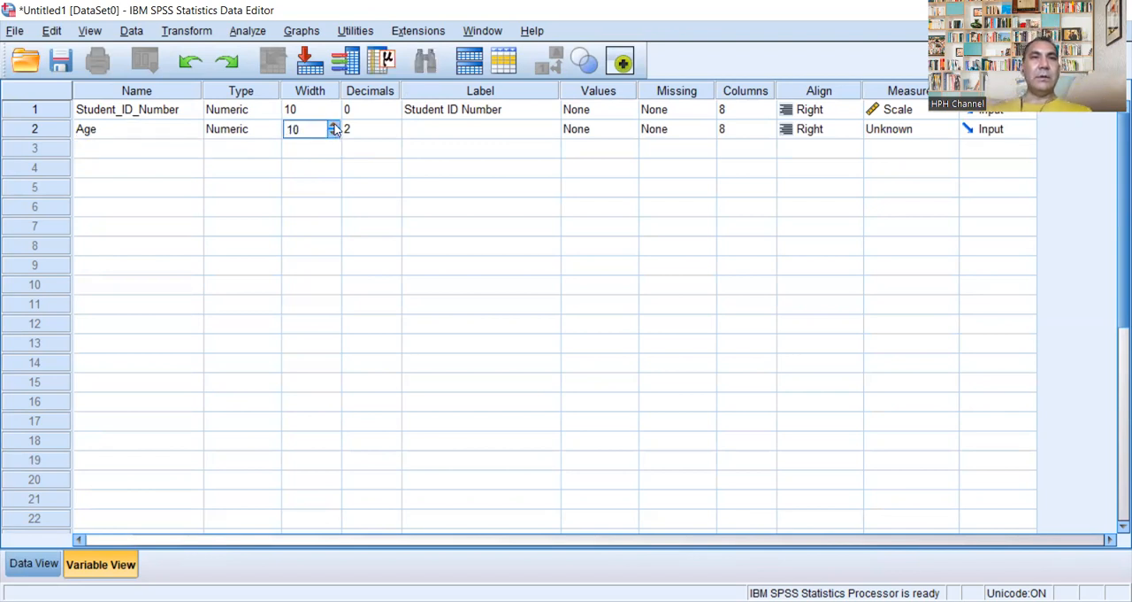
{"action": "left_click", "coordinate": [391, 136]}
{"action": "left_click", "coordinate": [392, 133]}
{"action": "left_click", "coordinate": [392, 133]}
Step: Give the Age variable the label "Age of Participant"
{"action": "left_click", "coordinate": [509, 127]}
{"action": "left_click", "coordinate": [509, 128]}
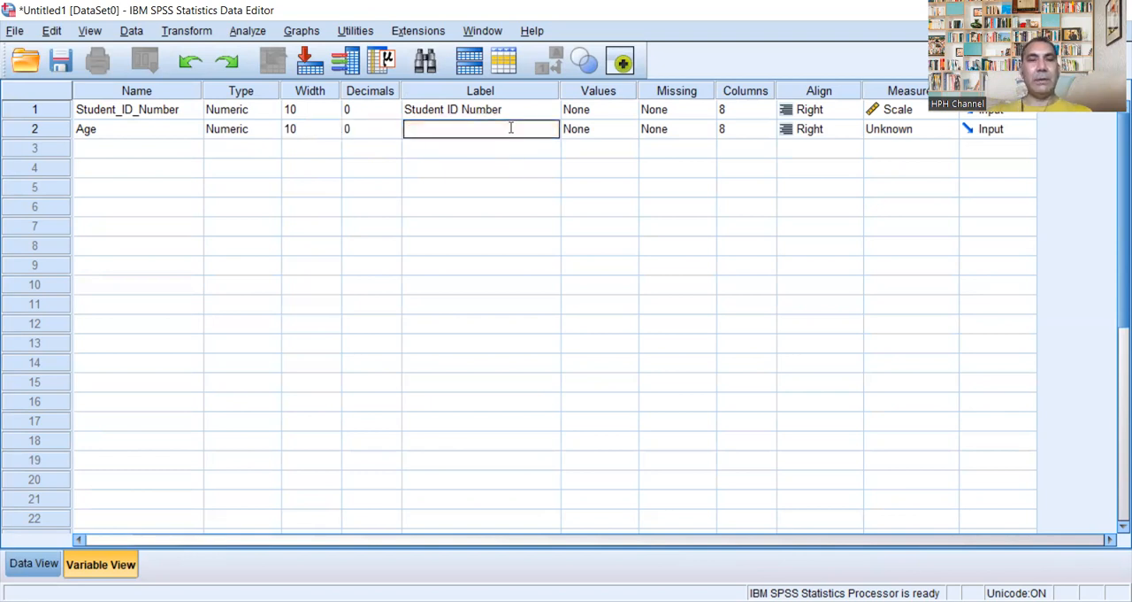
{"action": "type", "text": "Age"}
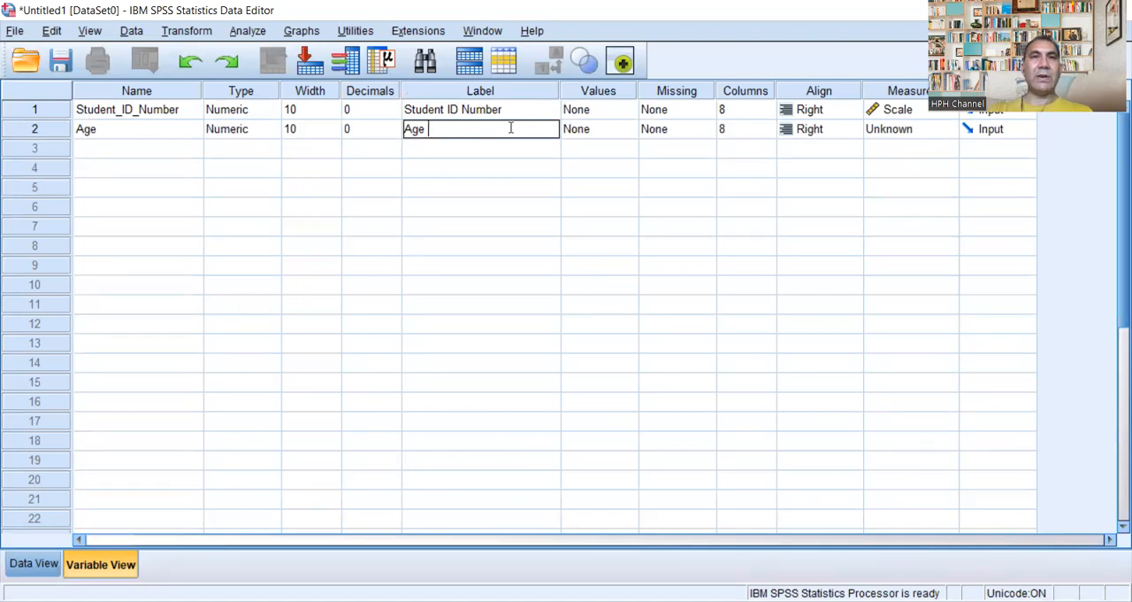
{"action": "type", "text": " of "}
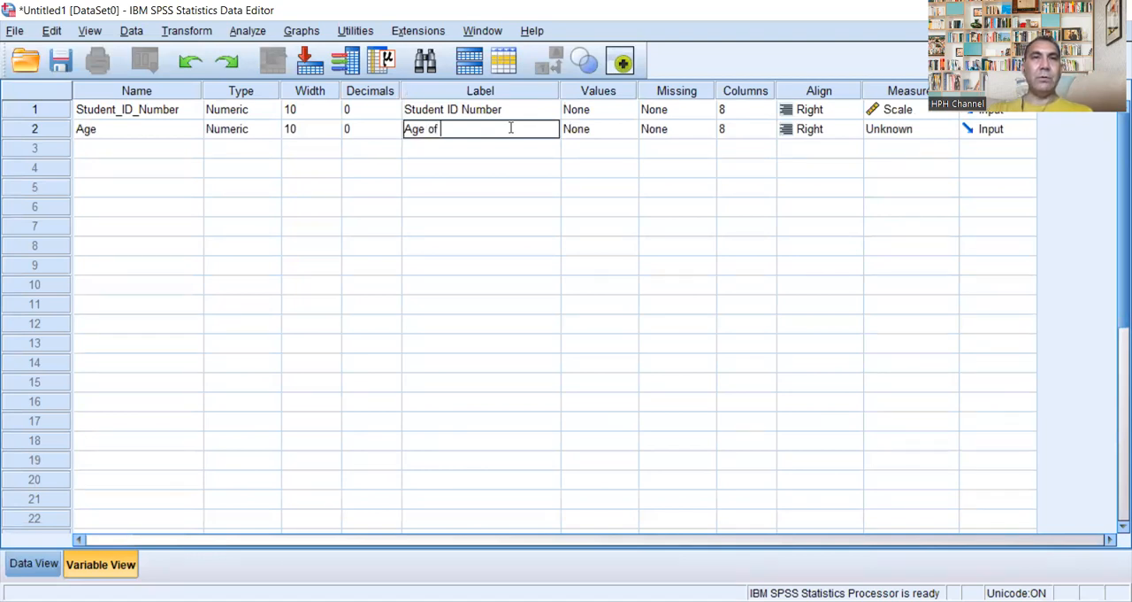
{"action": "type", "text": "St"}
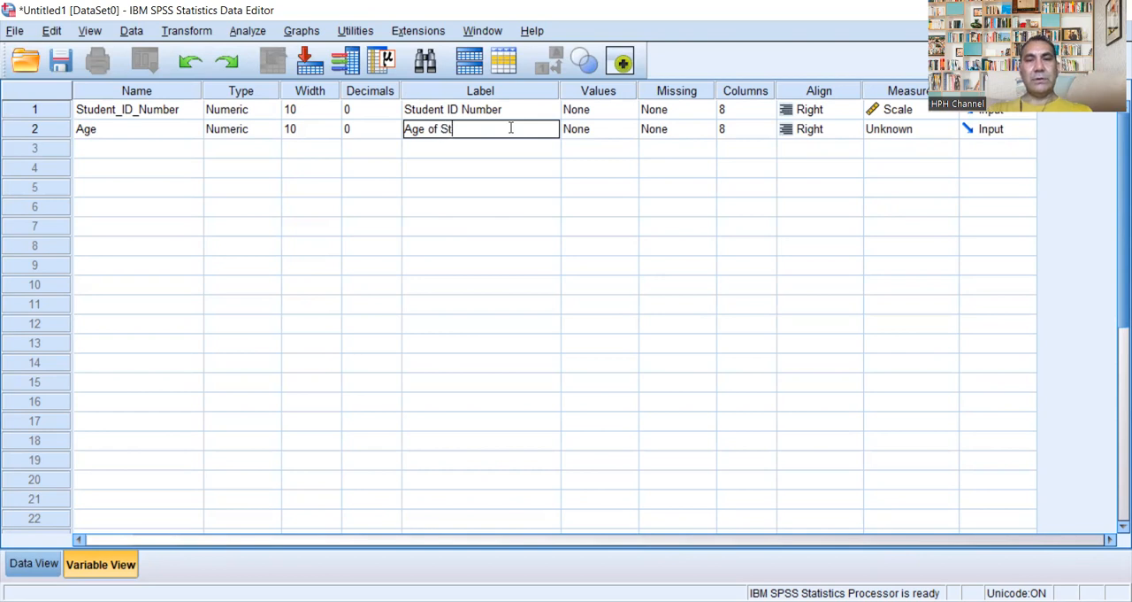
{"action": "type", "text": "udent P"}
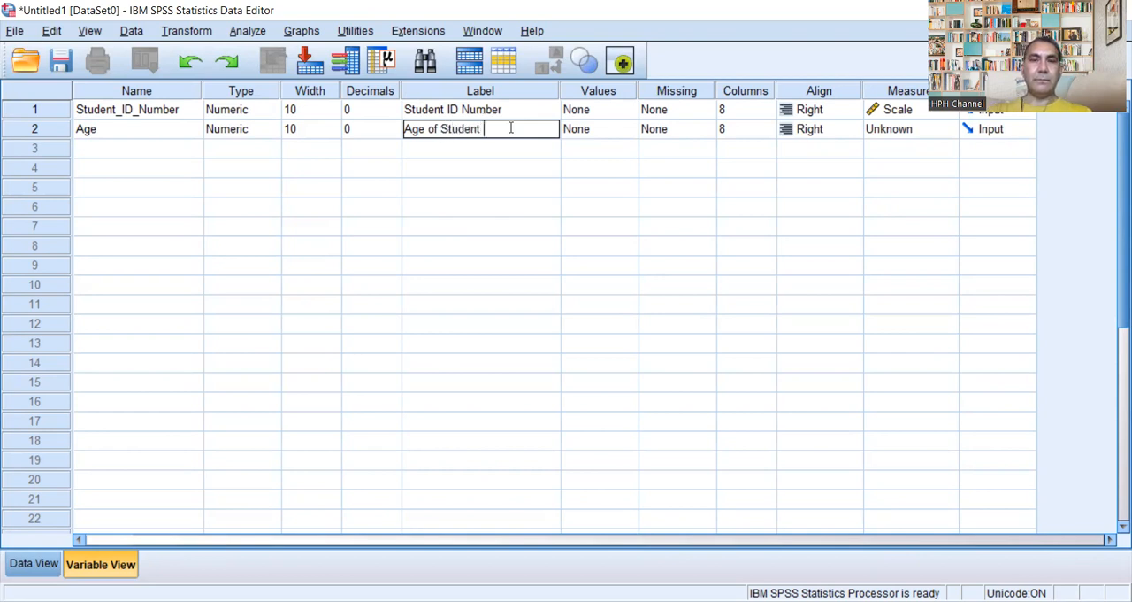
{"action": "key", "text": "BackSpace"}
{"action": "key", "text": "BackSpace"}
{"action": "key", "text": "BackSpace"}
{"action": "key", "text": "BackSpace"}
{"action": "key", "text": "BackSpace"}
{"action": "key", "text": "BackSpace"}
{"action": "key", "text": "BackSpace"}
{"action": "key", "text": "BackSpace"}
{"action": "key", "text": "BackSpace"}
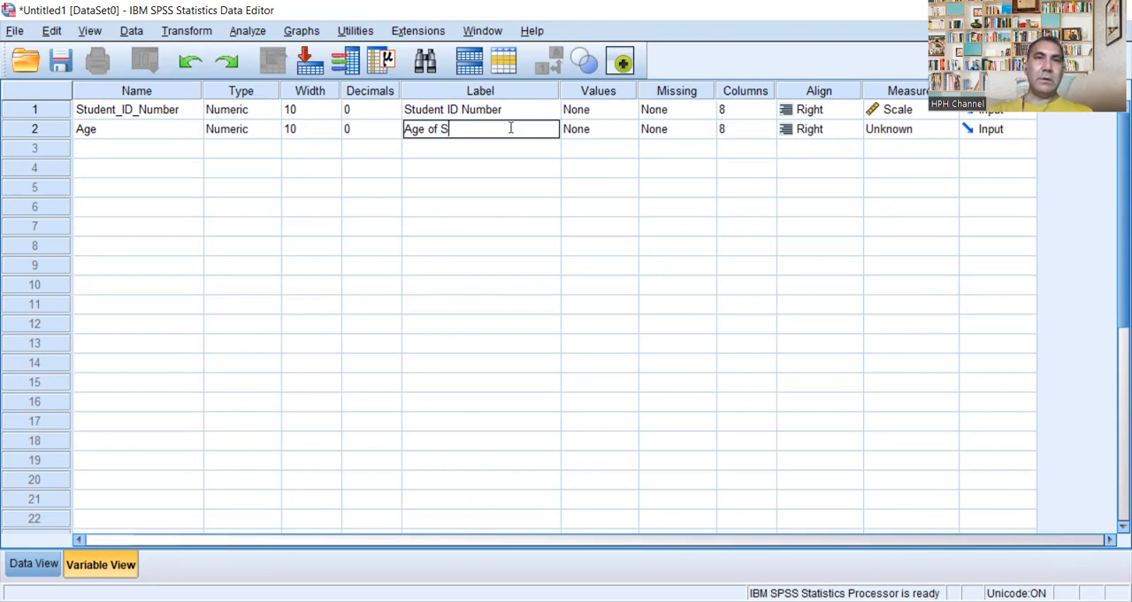
{"action": "type", "text": "Part"}
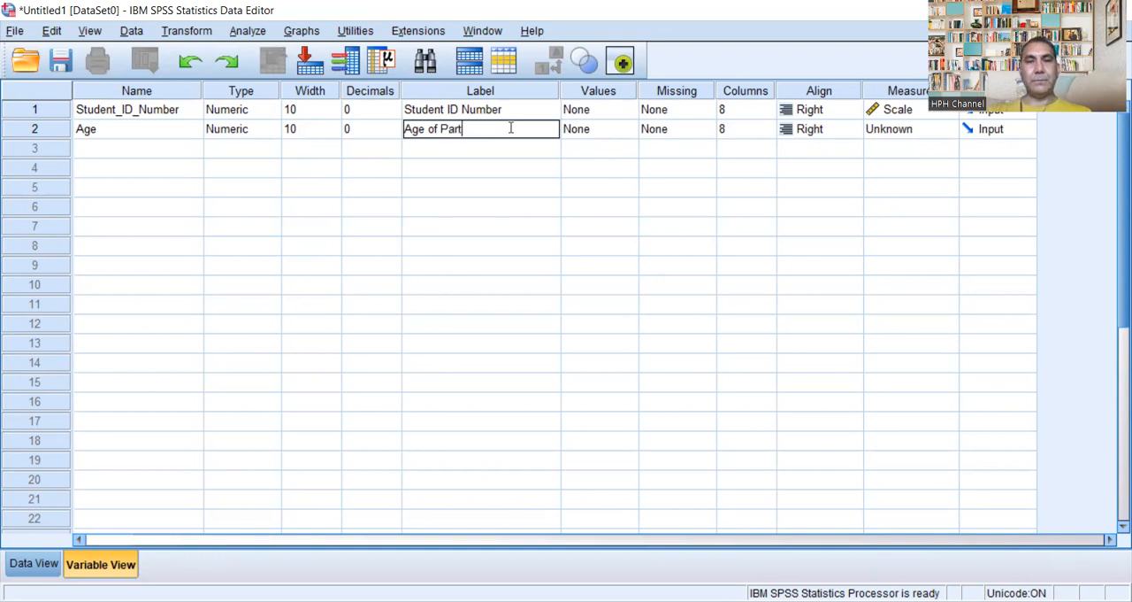
{"action": "type", "text": "icipant"}
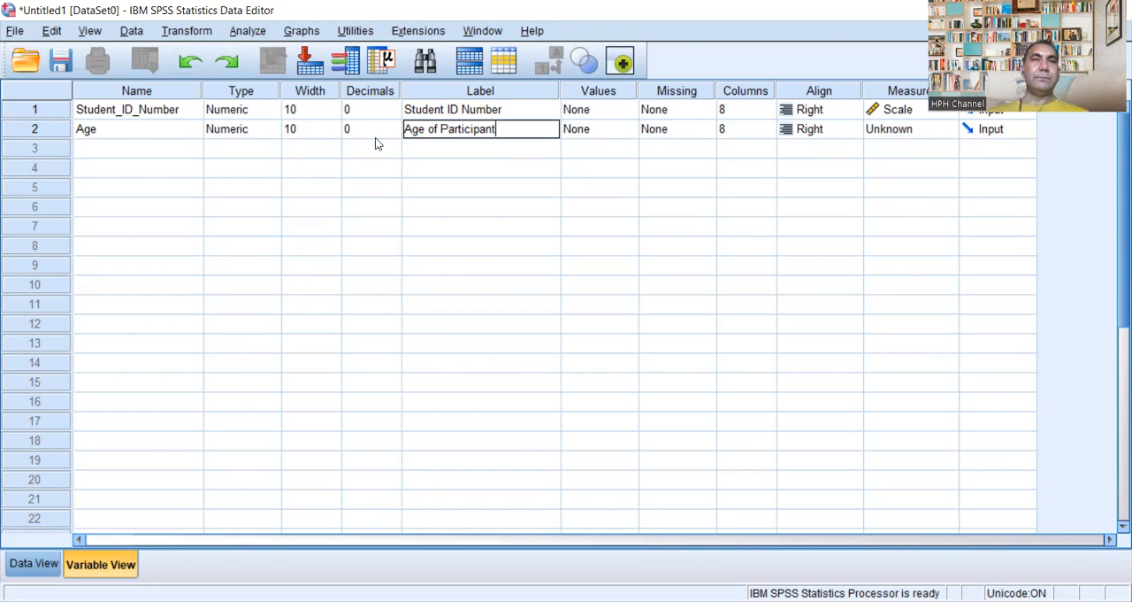
Step: Review the variable type and missing values options of the Age variable
{"action": "left_click", "coordinate": [265, 130]}
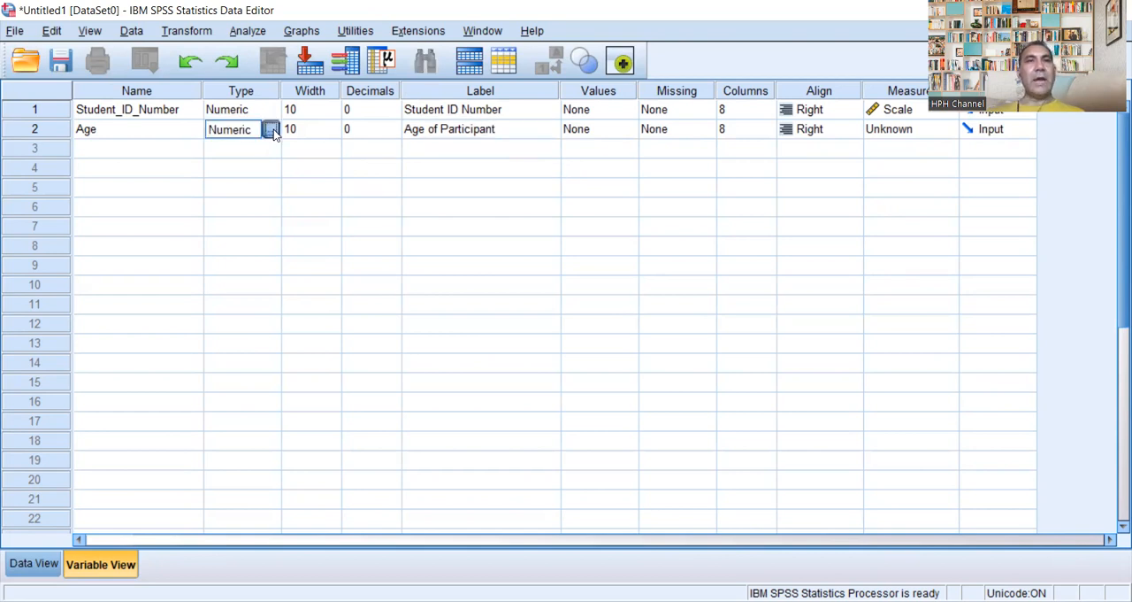
{"action": "left_click", "coordinate": [271, 129]}
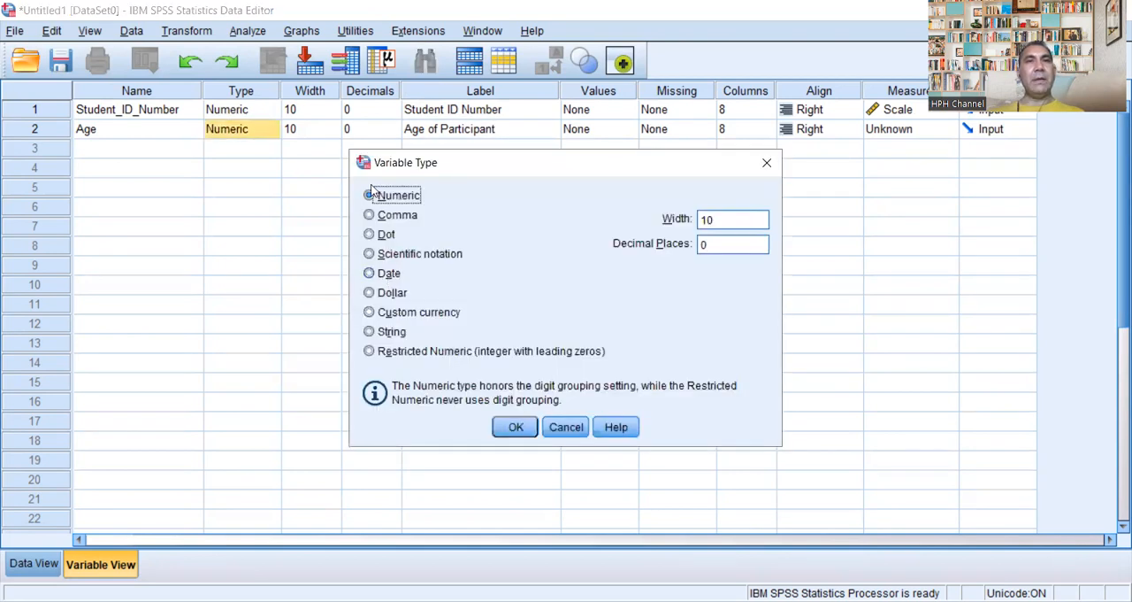
{"action": "left_click", "coordinate": [766, 163]}
{"action": "left_click", "coordinate": [690, 131]}
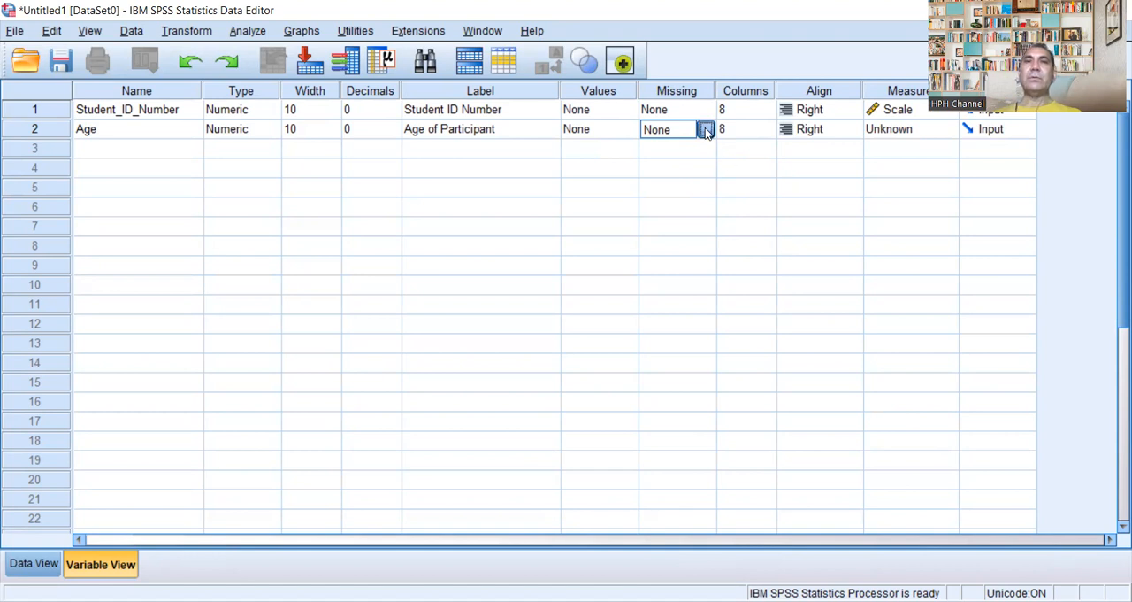
{"action": "left_click", "coordinate": [707, 130]}
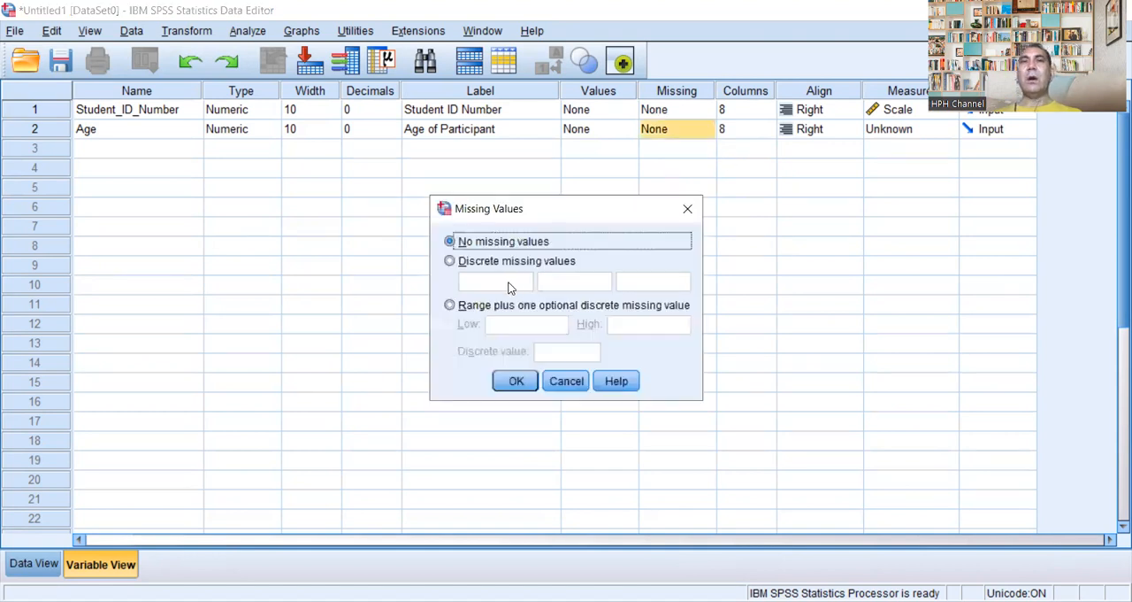
Step: View the value labels settings of Age and set its measurement level to Scale
{"action": "left_click", "coordinate": [629, 135]}
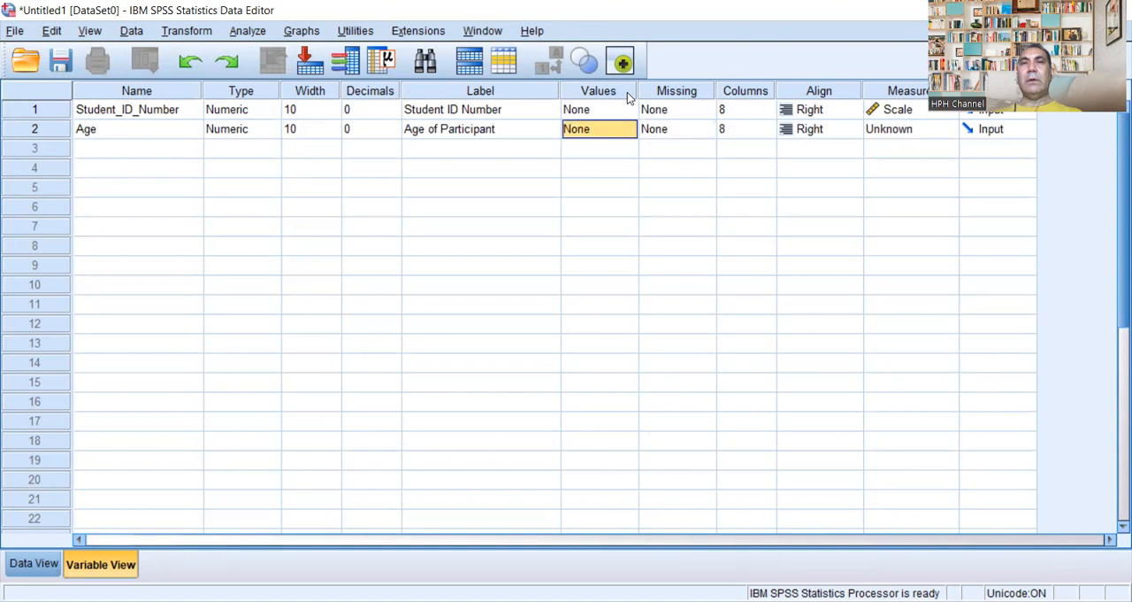
{"action": "left_click", "coordinate": [630, 130]}
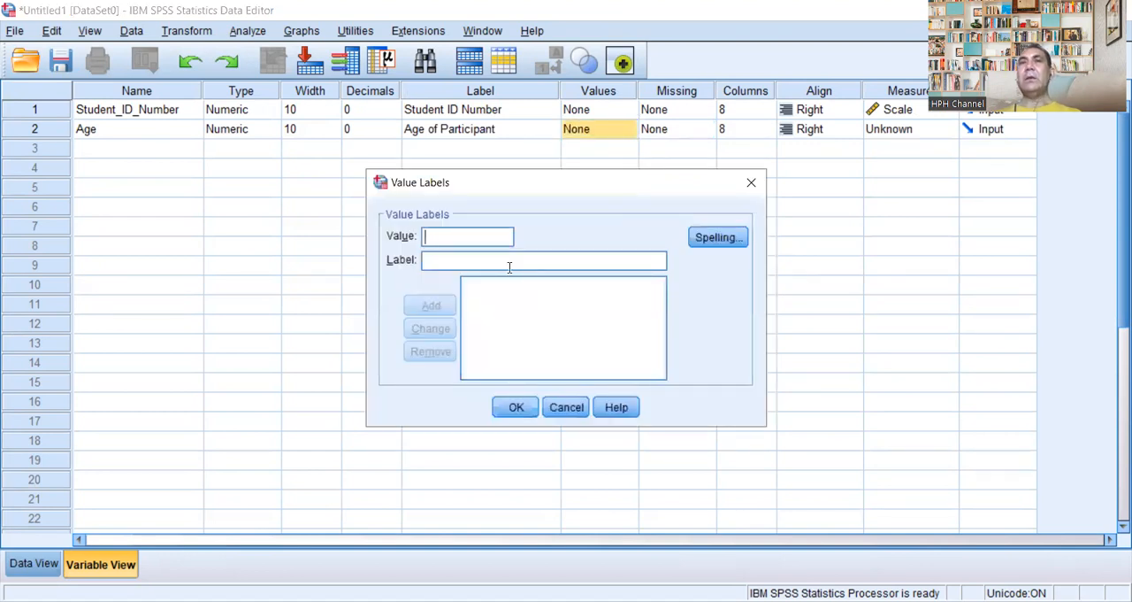
{"action": "left_click", "coordinate": [751, 182]}
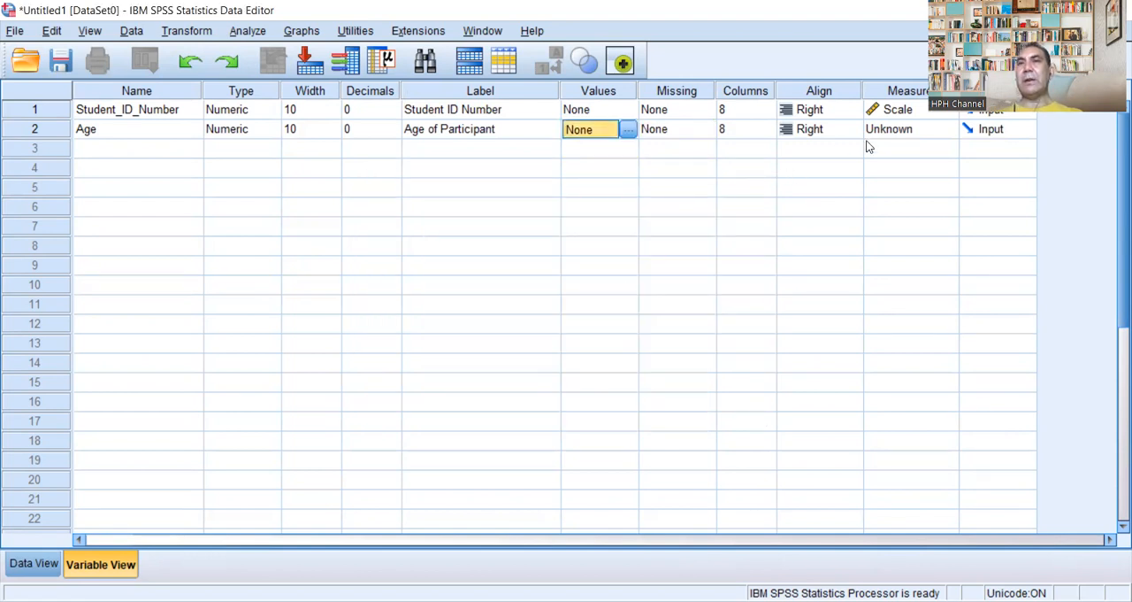
{"action": "left_click", "coordinate": [936, 130]}
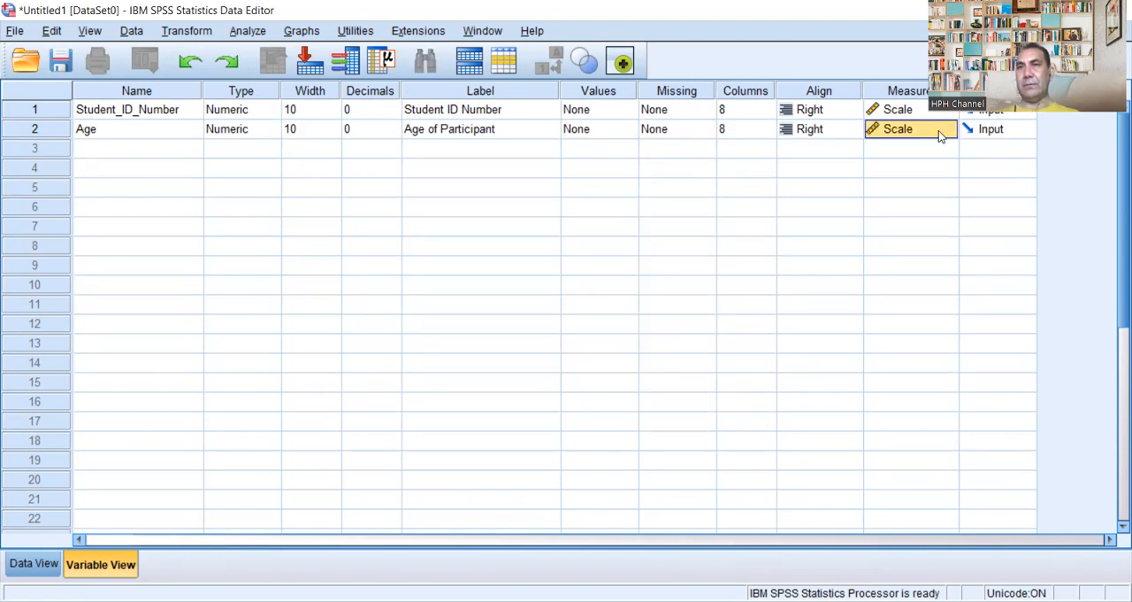
Step: Add a third variable named Gender below Age
{"action": "left_click", "coordinate": [105, 151]}
{"action": "left_click", "coordinate": [105, 151]}
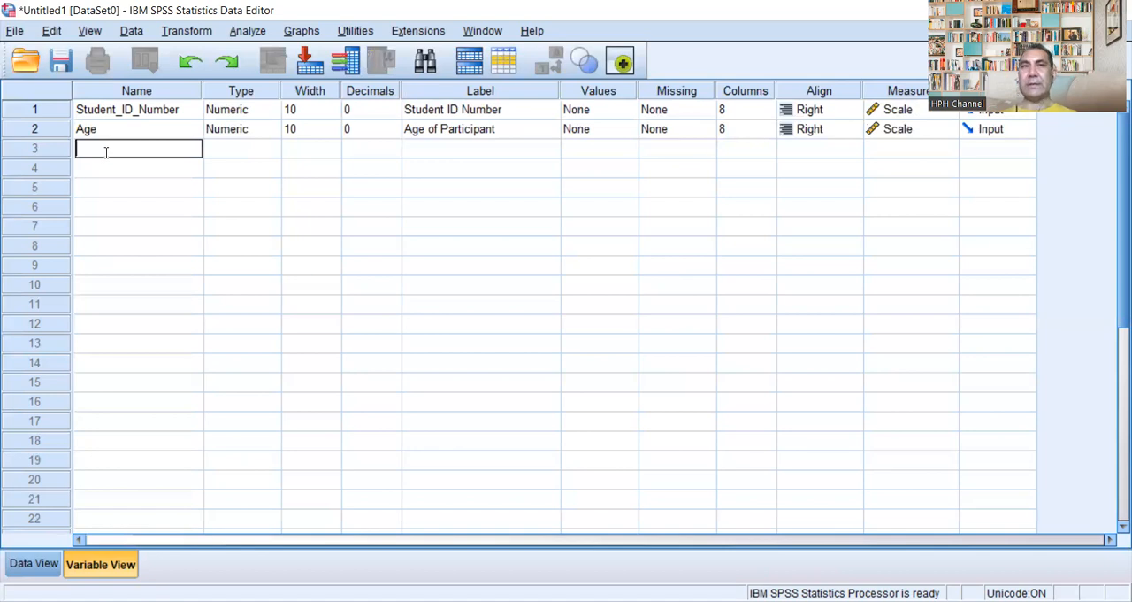
{"action": "type", "text": "Gender"}
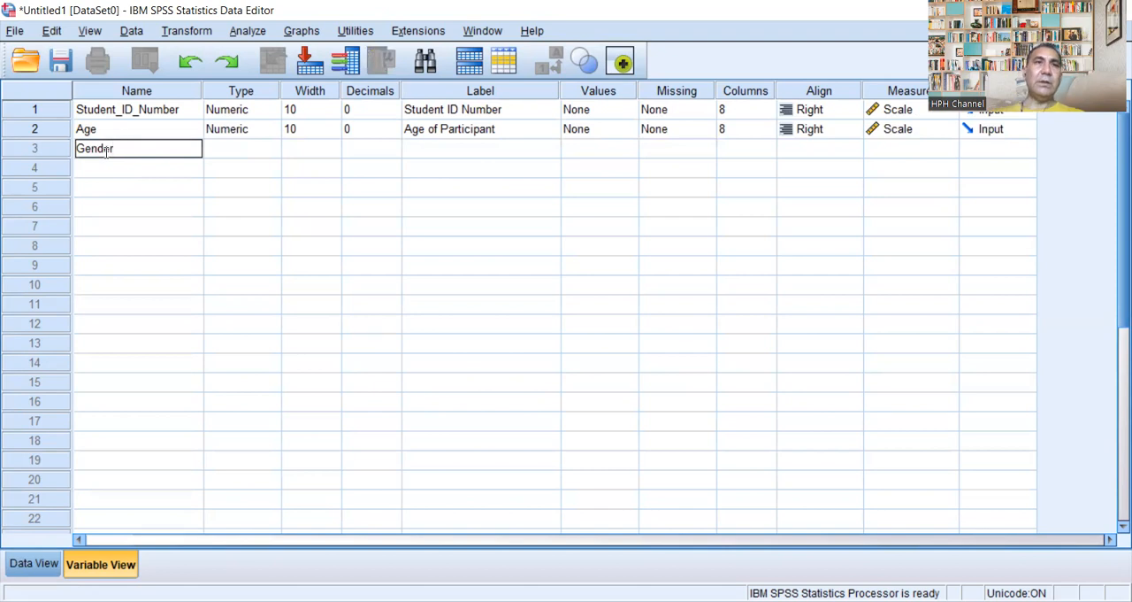
{"action": "left_click", "coordinate": [237, 150]}
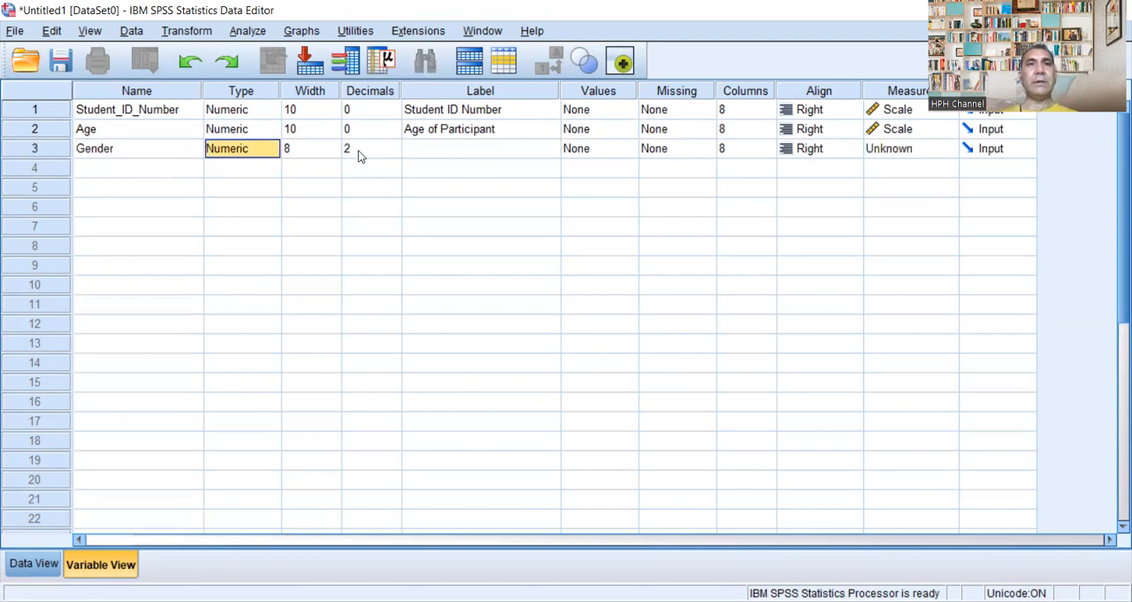
Step: Set the Gender variable's width to 10 and its decimals to 0
{"action": "left_click", "coordinate": [326, 150]}
{"action": "left_click", "coordinate": [333, 145]}
{"action": "left_click", "coordinate": [334, 146]}
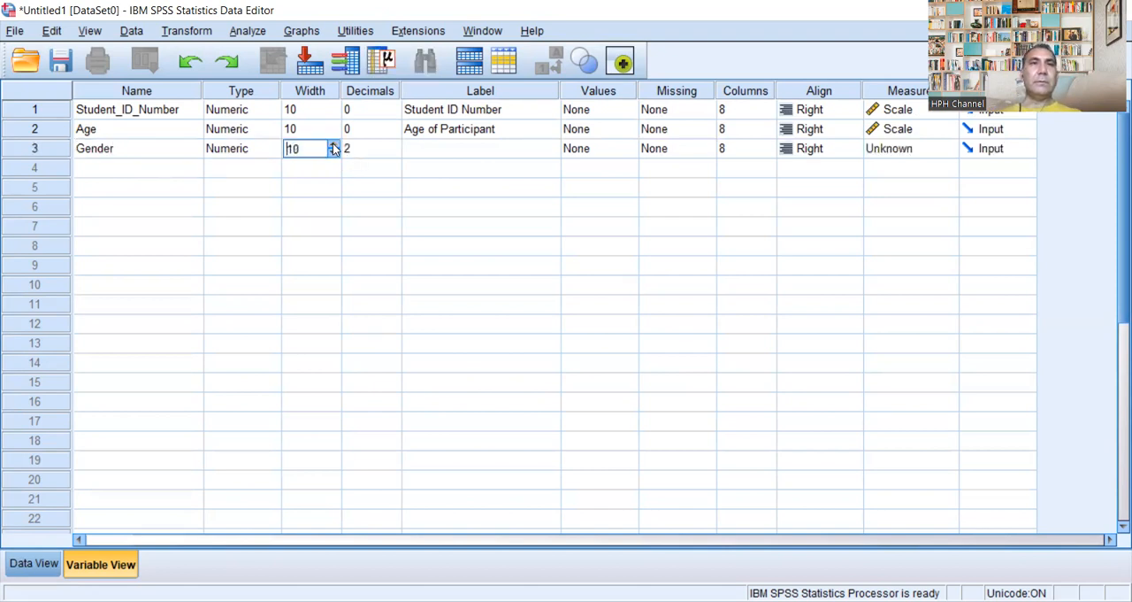
{"action": "left_click", "coordinate": [392, 152]}
{"action": "left_click", "coordinate": [394, 153]}
{"action": "left_click", "coordinate": [394, 153]}
Step: Review the variable type options of the Gender variable and keep Numeric
{"action": "left_click", "coordinate": [272, 150]}
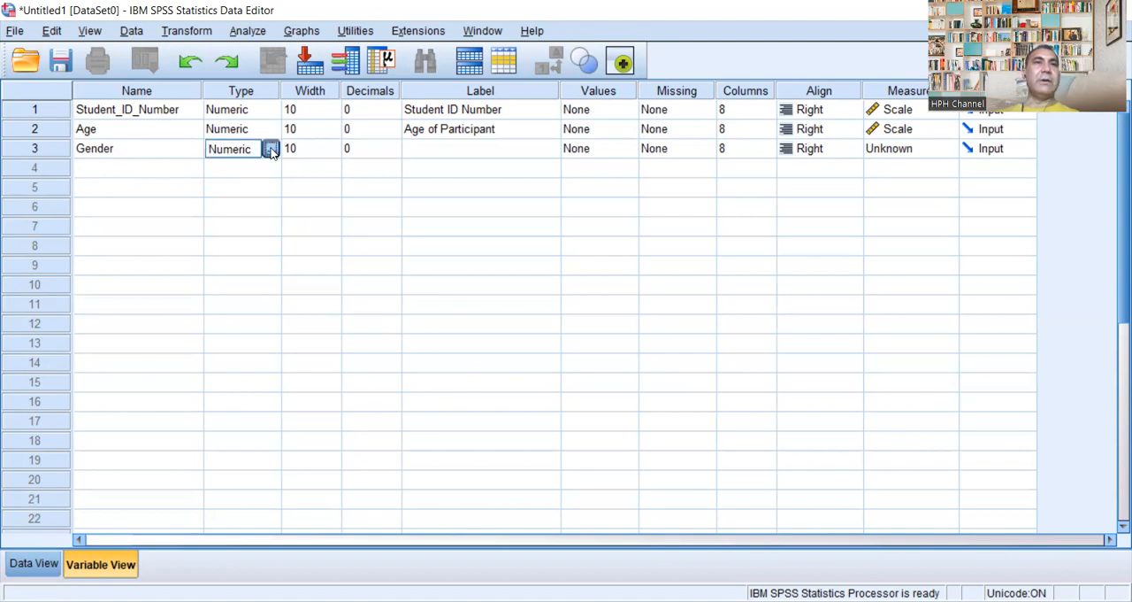
{"action": "left_click", "coordinate": [271, 149]}
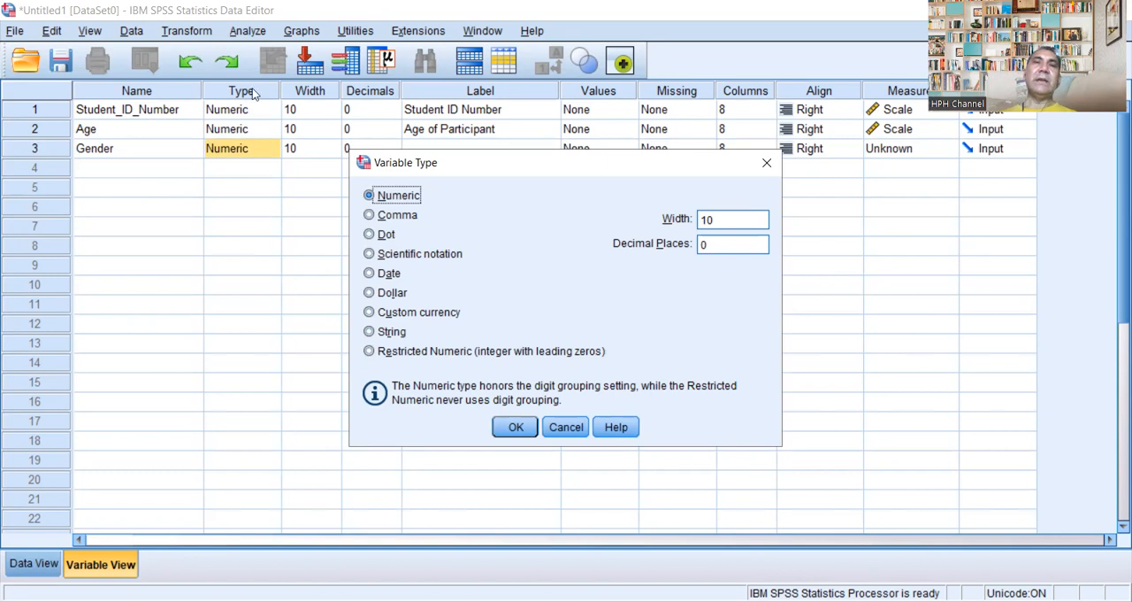
{"action": "left_click", "coordinate": [518, 428]}
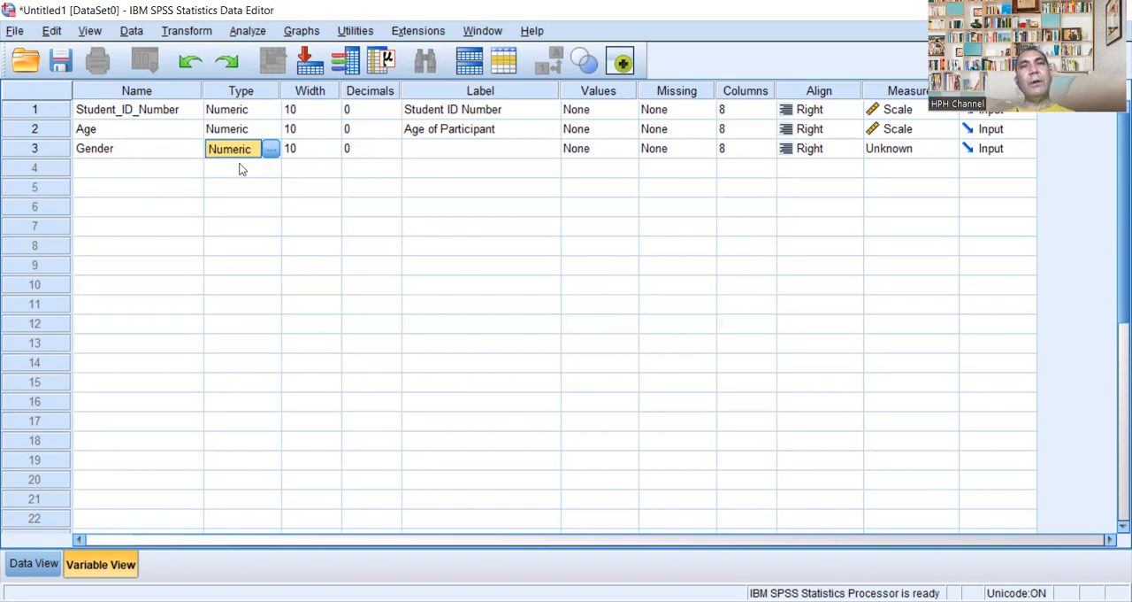
Step: Give the Gender variable the label "Gender of Participant"
{"action": "left_click", "coordinate": [480, 150]}
{"action": "left_click", "coordinate": [457, 147]}
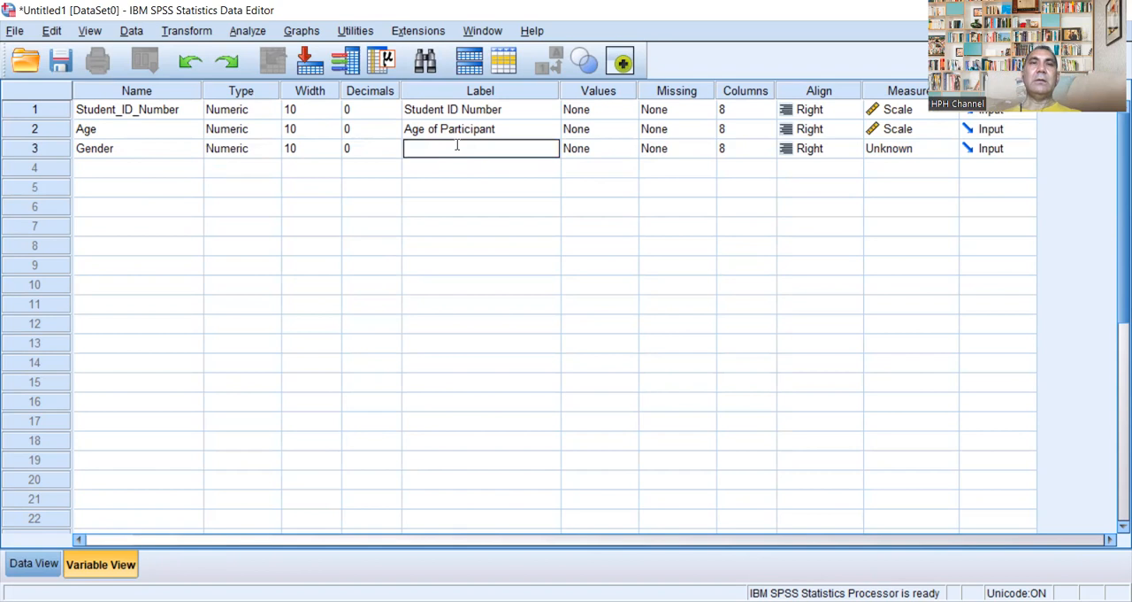
{"action": "type", "text": "Ge"}
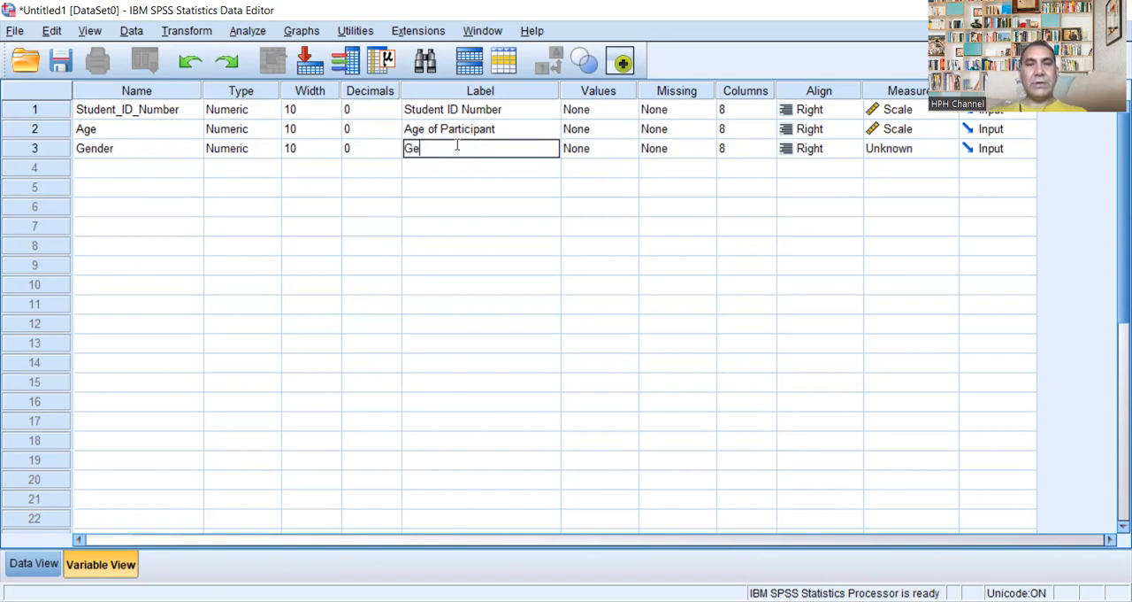
{"action": "type", "text": "nder "}
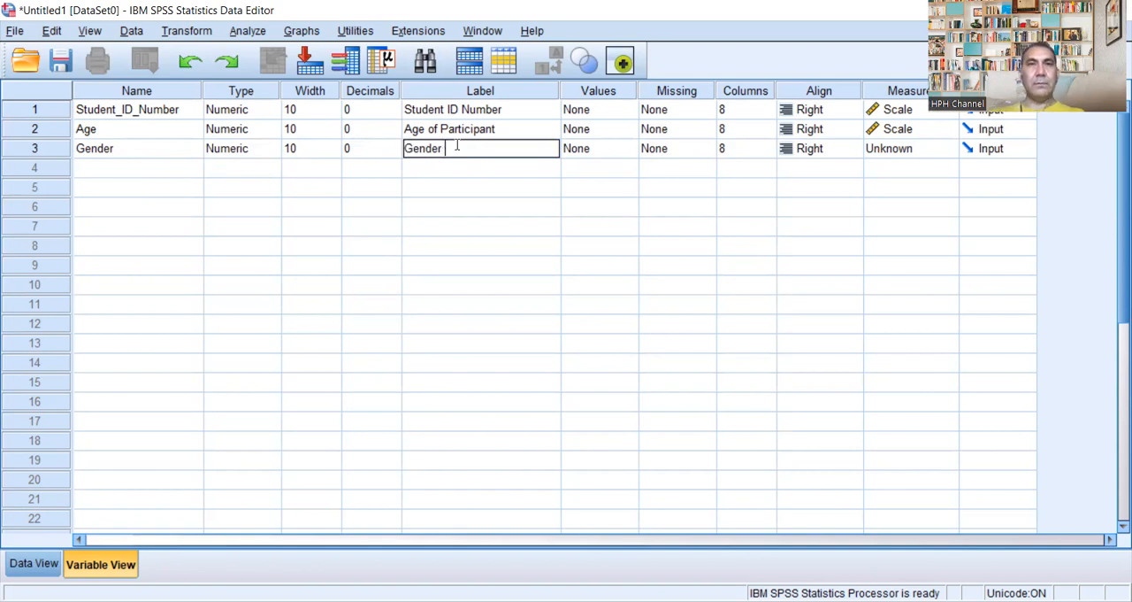
{"action": "type", "text": "of Participant"}
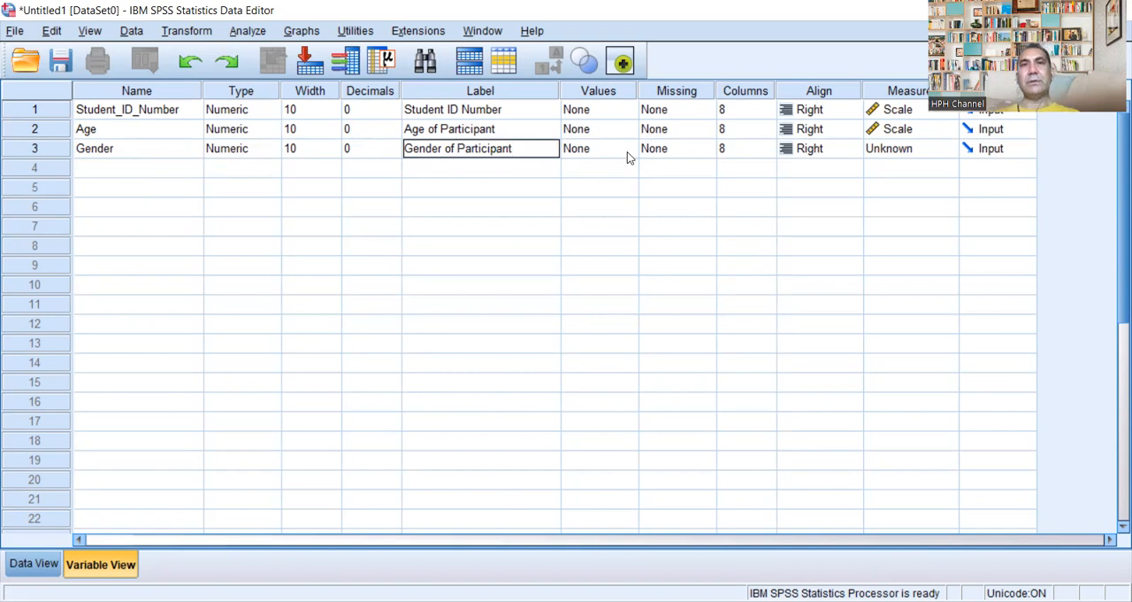
Step: Define value labels for the Gender variable: 1 as "male" and 2 as "female"
{"action": "left_click", "coordinate": [627, 152]}
{"action": "left_click", "coordinate": [628, 150]}
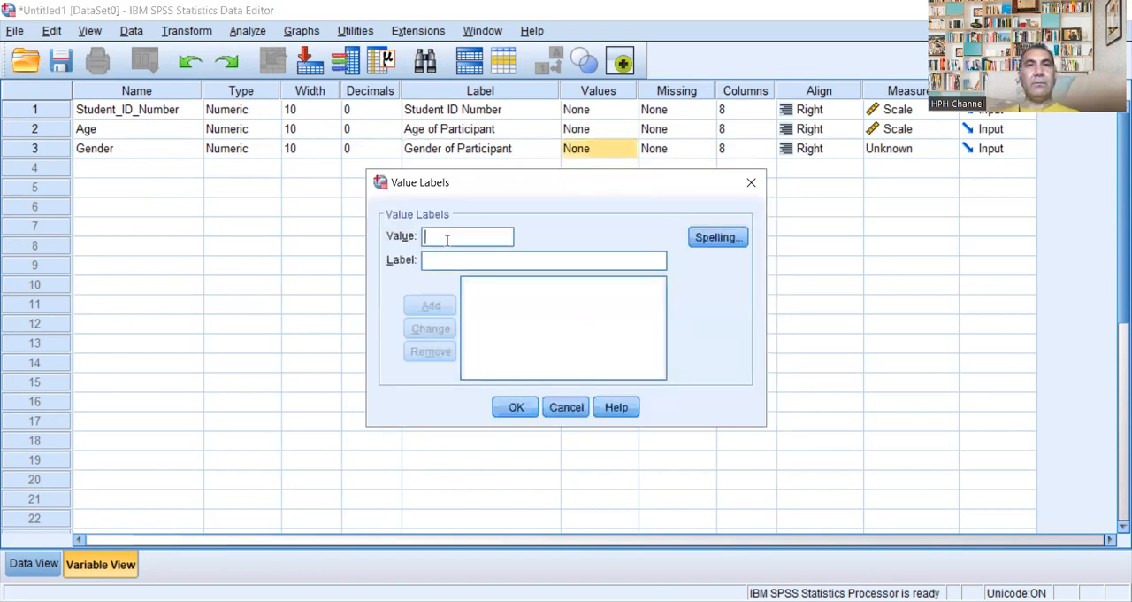
{"action": "type", "text": "1"}
{"action": "left_click", "coordinate": [462, 262]}
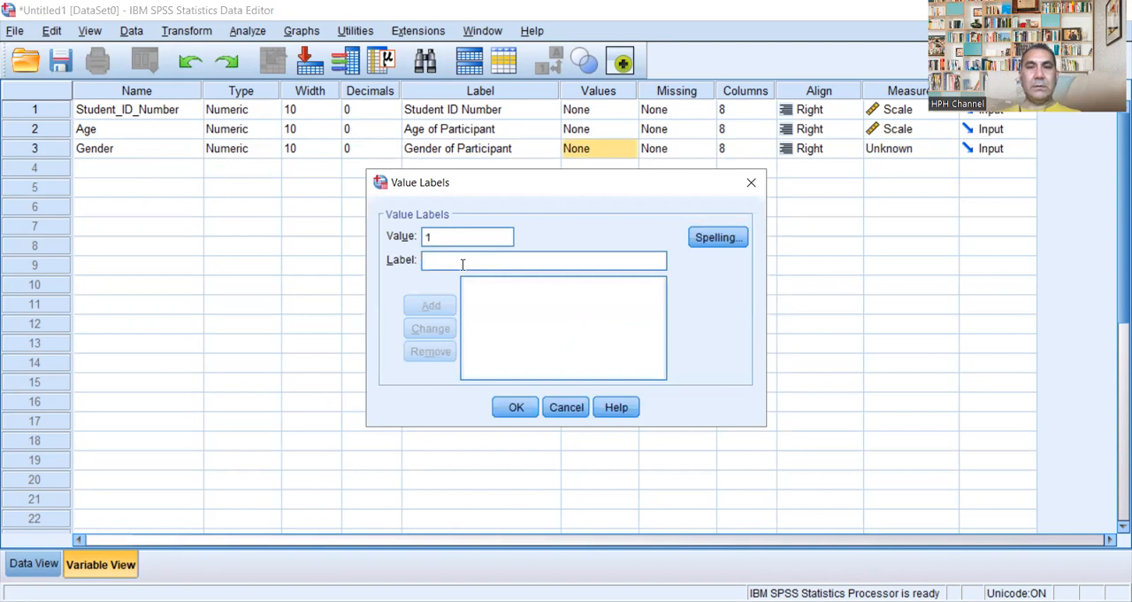
{"action": "type", "text": "male"}
{"action": "left_click", "coordinate": [434, 309]}
{"action": "type", "text": "2"}
{"action": "left_click", "coordinate": [460, 266]}
{"action": "type", "text": "female"}
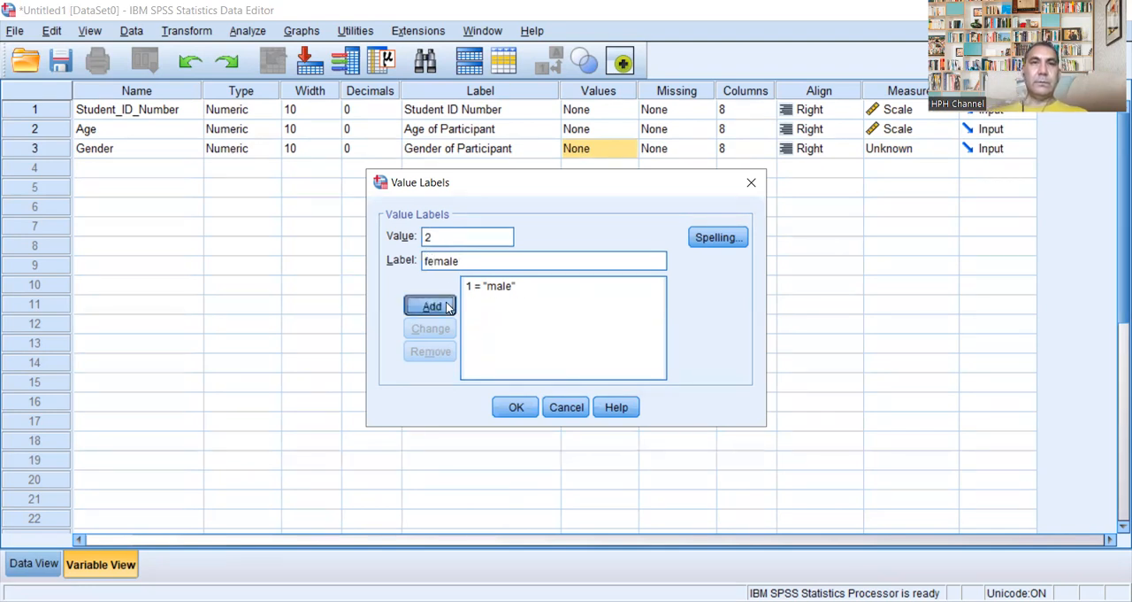
{"action": "left_click", "coordinate": [446, 304]}
Step: Add the value label 3 as "transgender" for the Gender variable and set its measurement level to Nominal
{"action": "type", "text": "3"}
{"action": "left_click", "coordinate": [448, 259]}
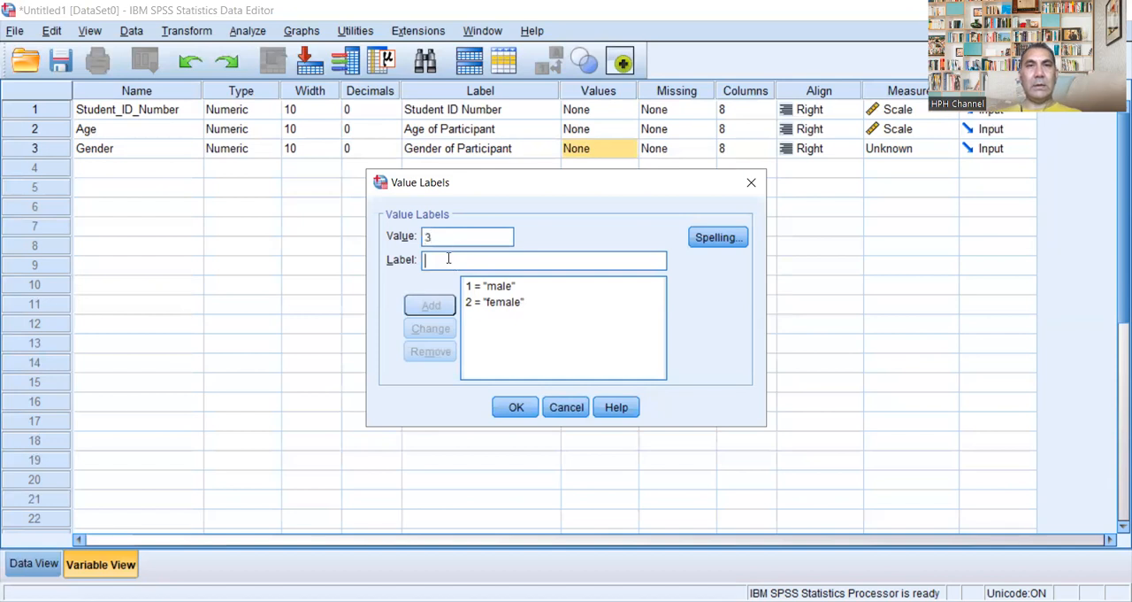
{"action": "type", "text": "transgender"}
{"action": "left_click", "coordinate": [413, 309]}
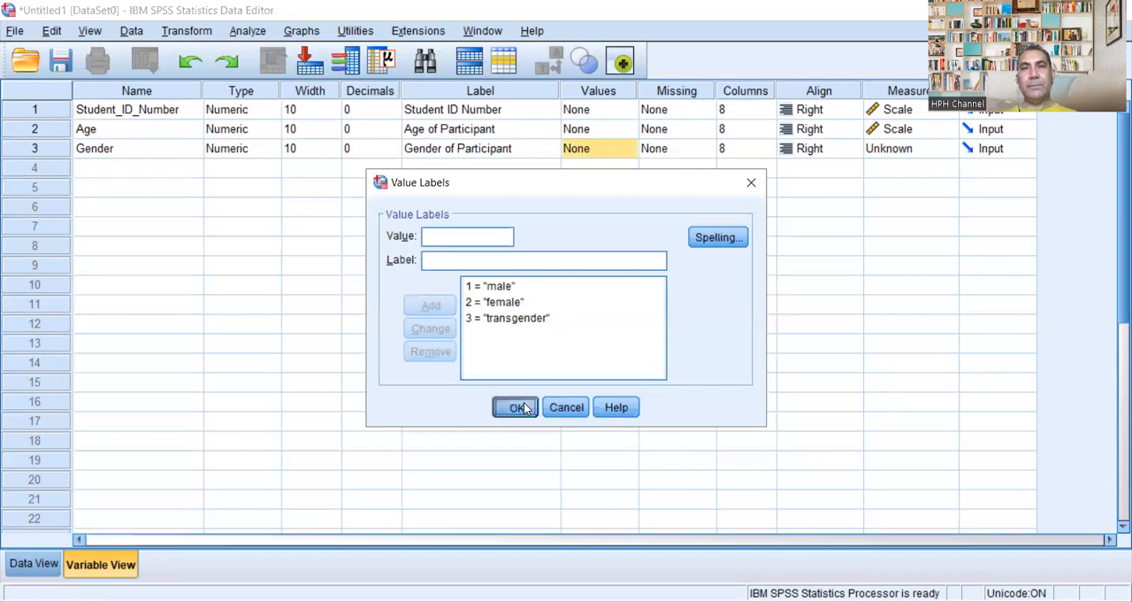
{"action": "left_click", "coordinate": [520, 407]}
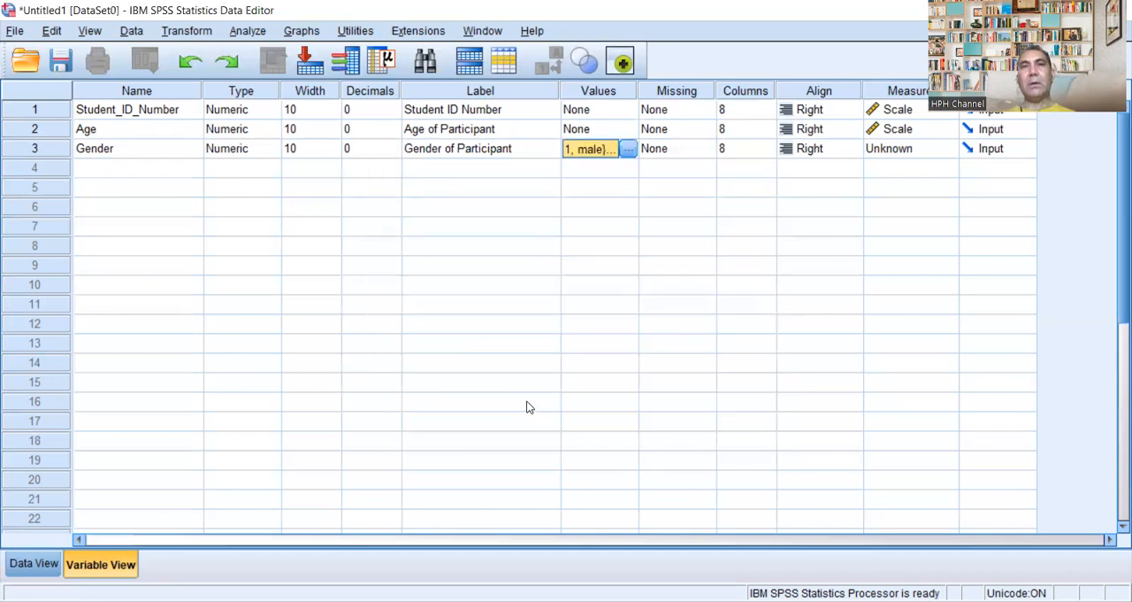
{"action": "left_click", "coordinate": [949, 150]}
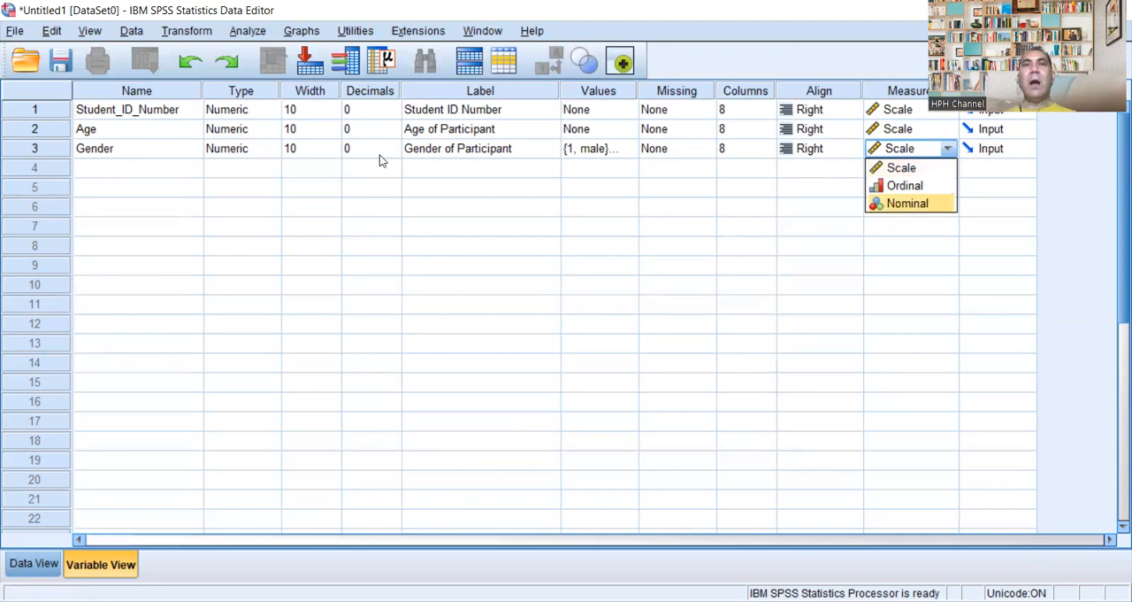
{"action": "left_click", "coordinate": [931, 204]}
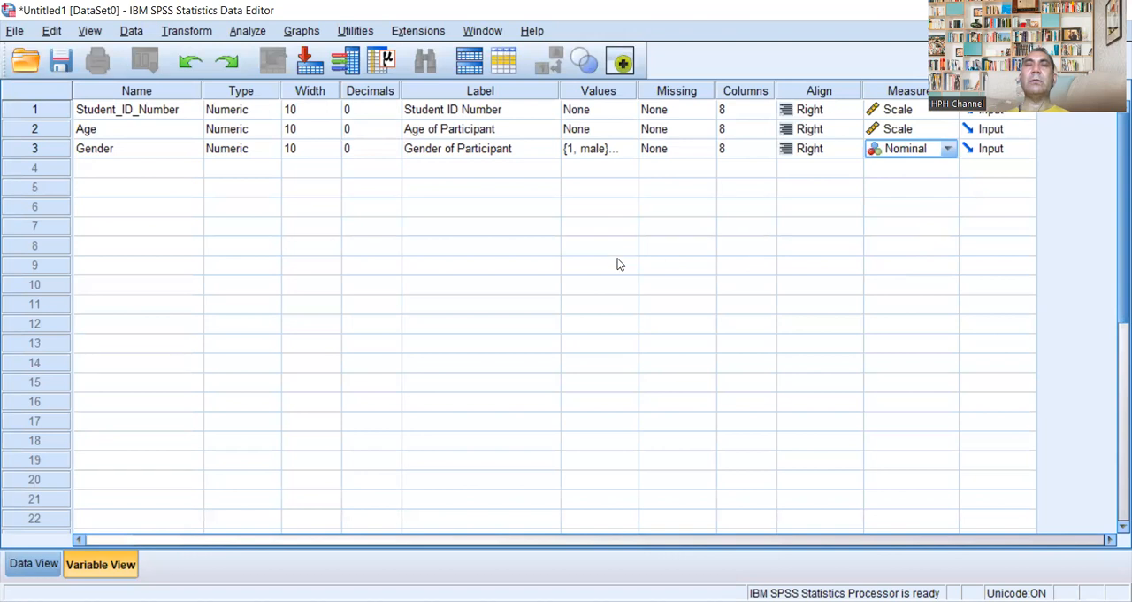
Step: Add a fourth variable named Height below Gender
{"action": "left_click", "coordinate": [103, 170]}
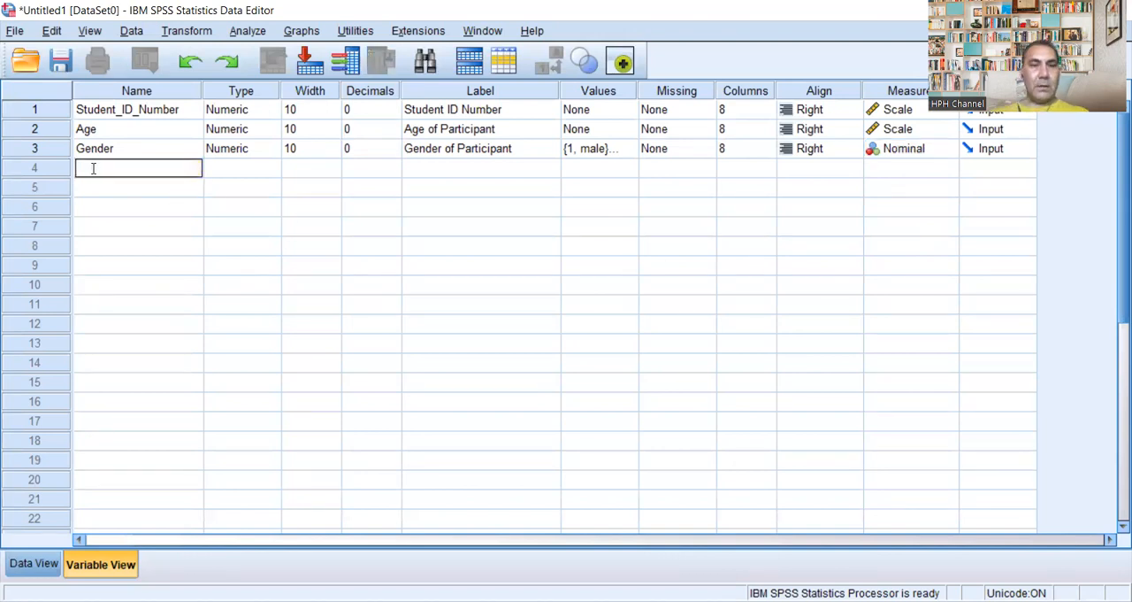
{"action": "type", "text": "Height"}
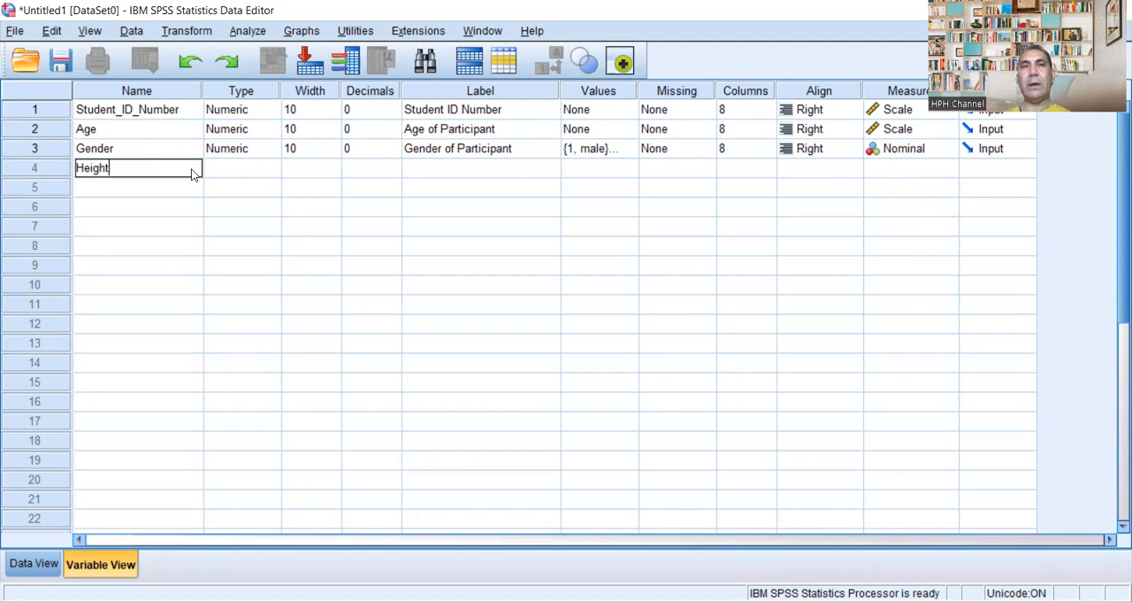
{"action": "key", "text": "Return"}
Step: Set the Height variable's width to 10
{"action": "left_click", "coordinate": [335, 169]}
{"action": "left_click", "coordinate": [333, 163]}
{"action": "left_click", "coordinate": [333, 164]}
{"action": "left_click", "coordinate": [332, 164]}
{"action": "left_click", "coordinate": [334, 172]}
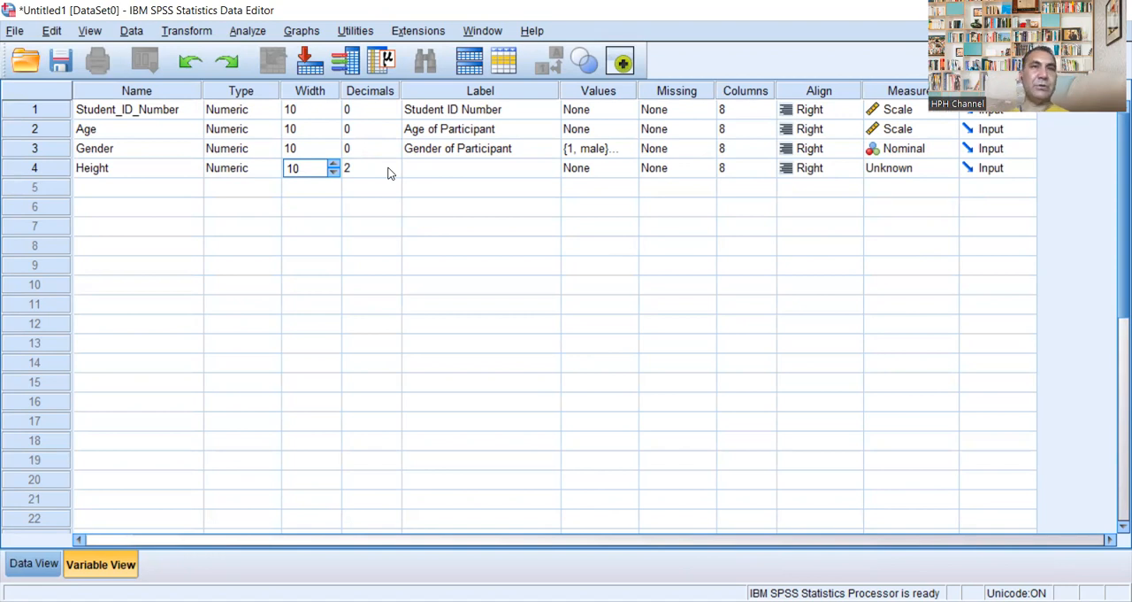
Step: Give the Height variable the label "Height of Participant in feet and inches"
{"action": "left_click", "coordinate": [422, 173]}
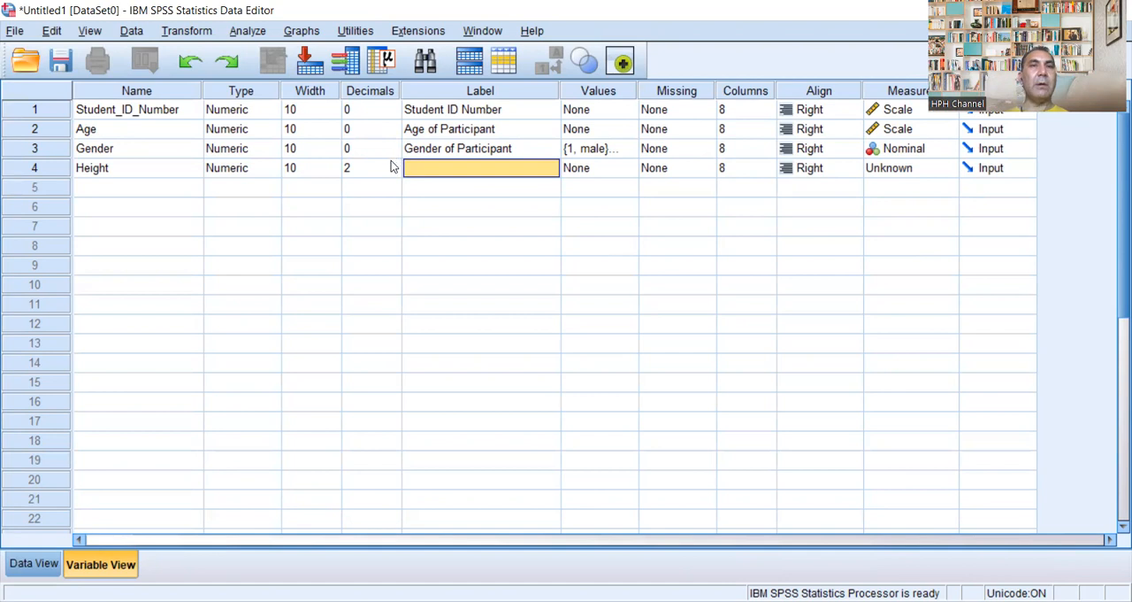
{"action": "left_click", "coordinate": [424, 168]}
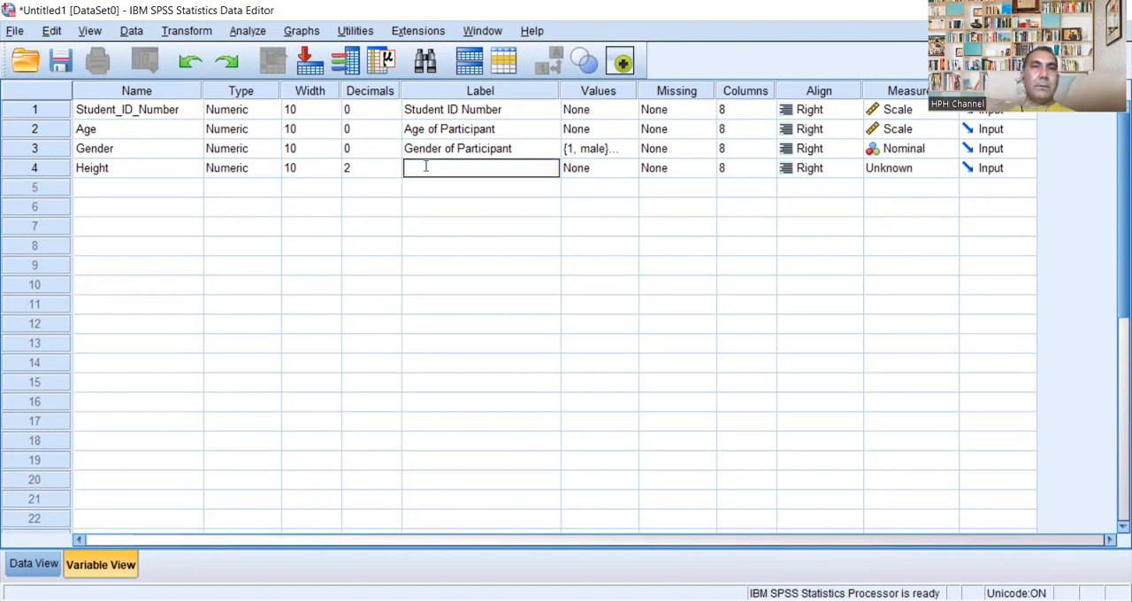
{"action": "type", "text": "He"}
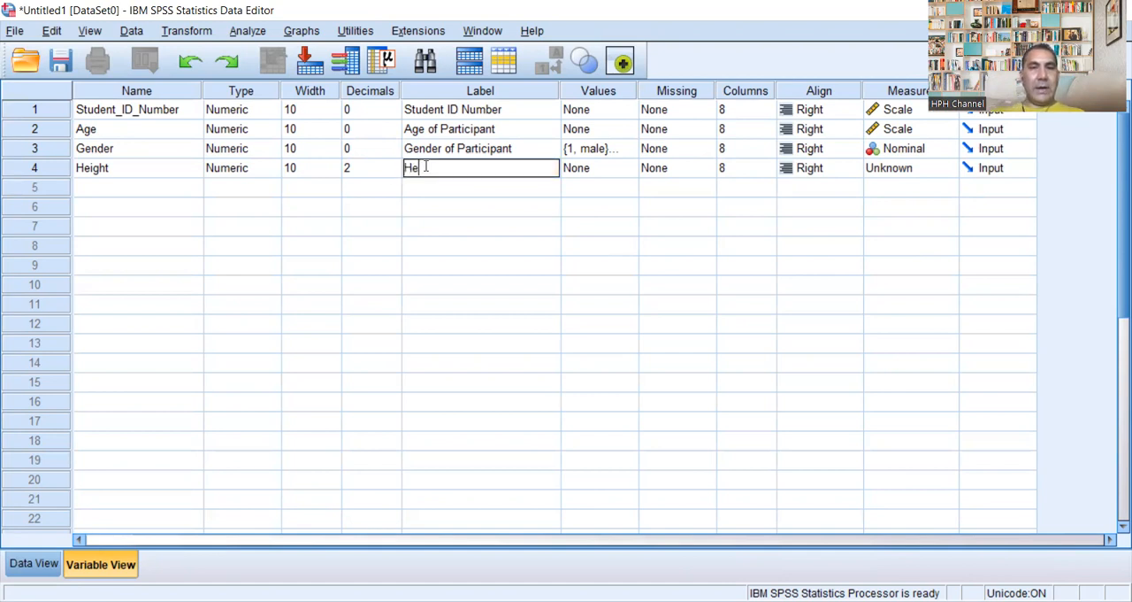
{"action": "type", "text": "ight"}
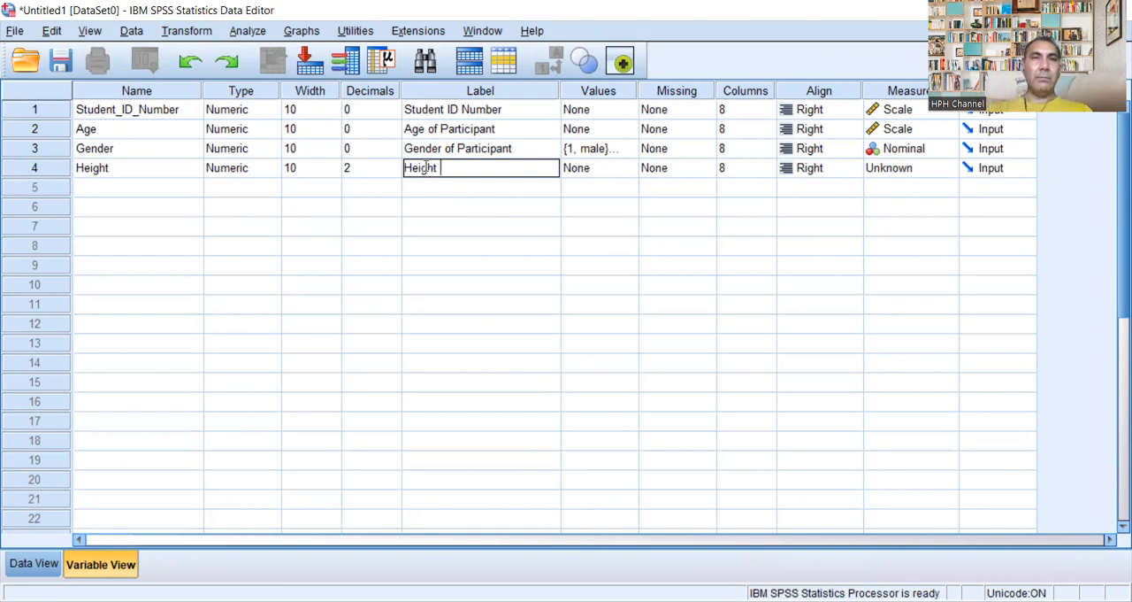
{"action": "type", "text": " ou"}
{"action": "key", "text": "BackSpace"}
{"action": "type", "text": "f "}
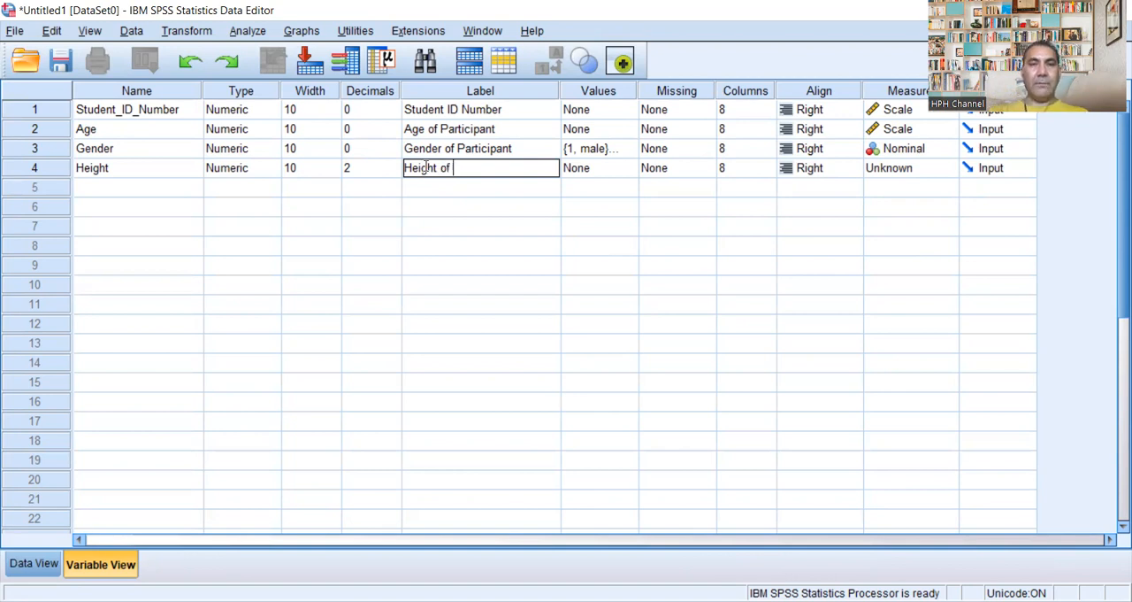
{"action": "type", "text": "Pari"}
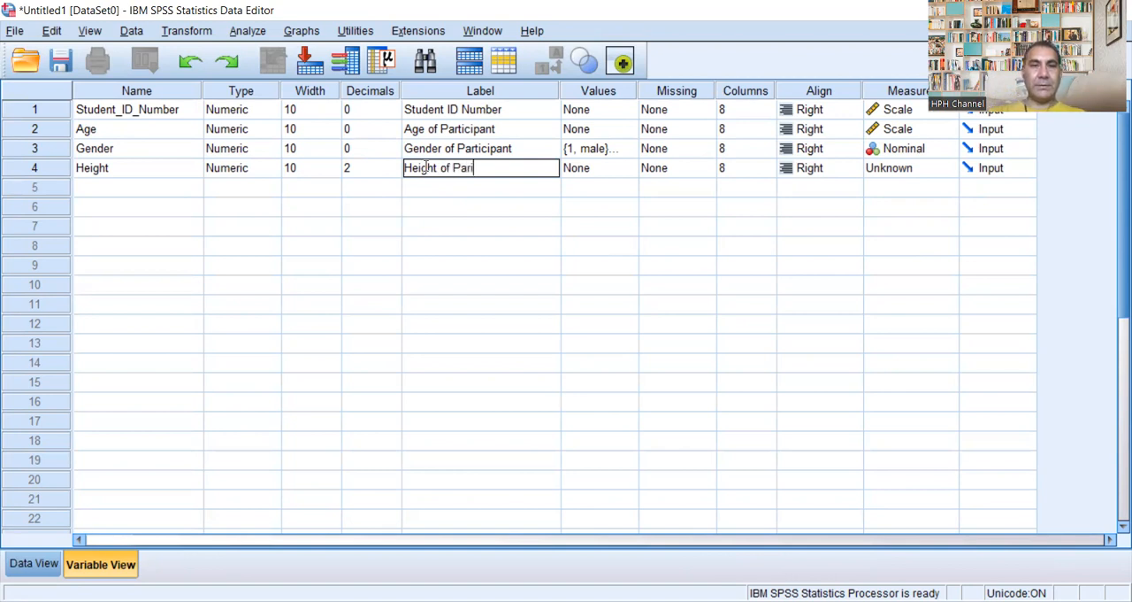
{"action": "type", "text": "tic"}
{"action": "type", "text": "pa"}
{"action": "key", "text": "BackSpace"}
{"action": "key", "text": "BackSpace"}
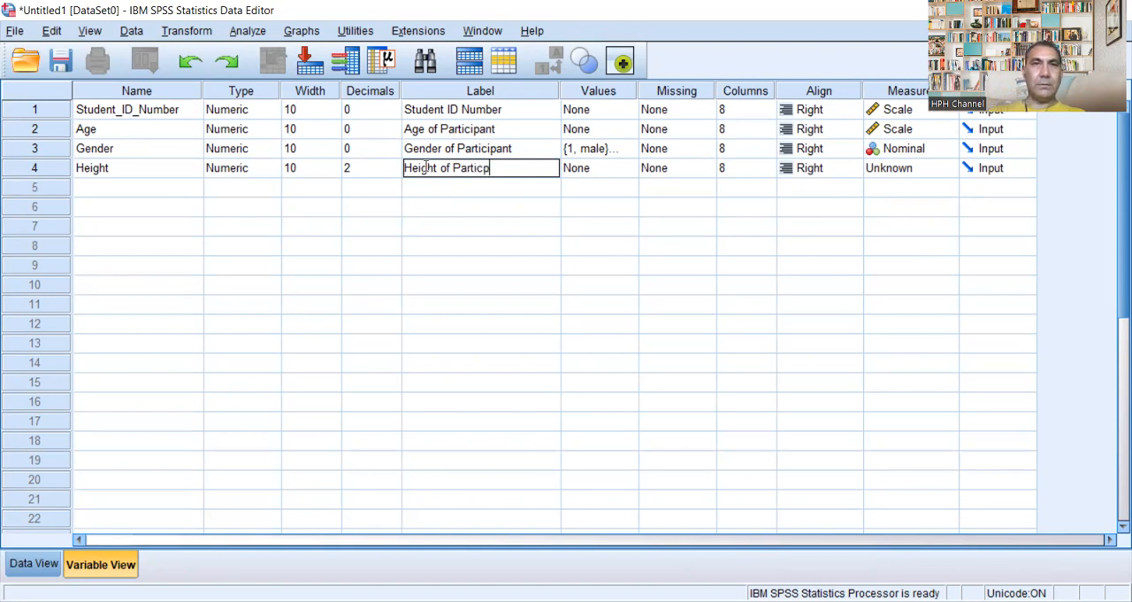
{"action": "type", "text": "ipant "}
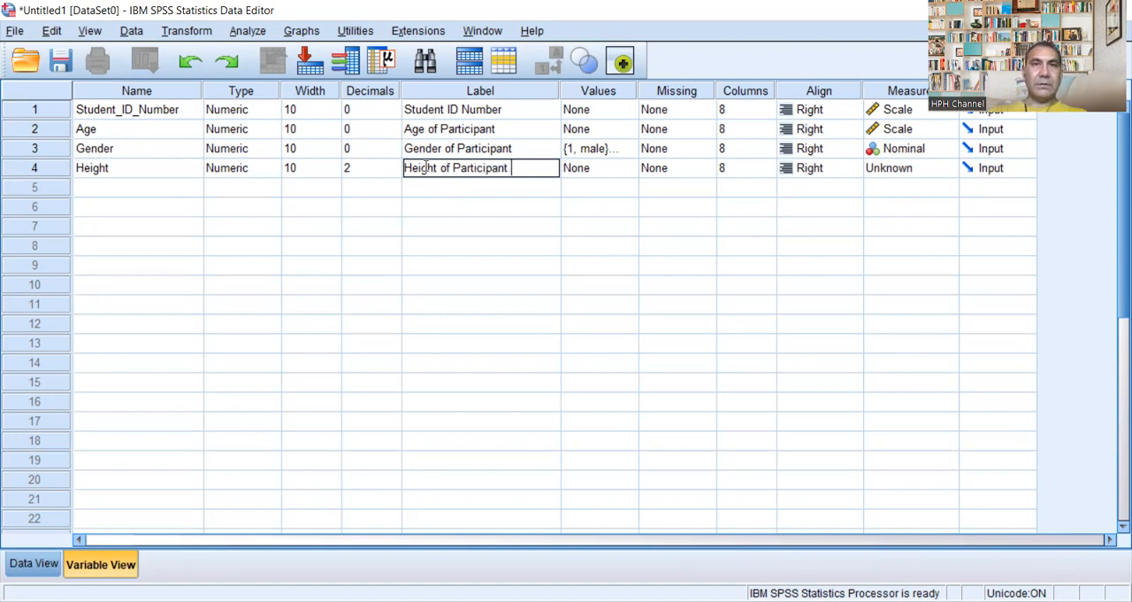
{"action": "type", "text": "in Fett"}
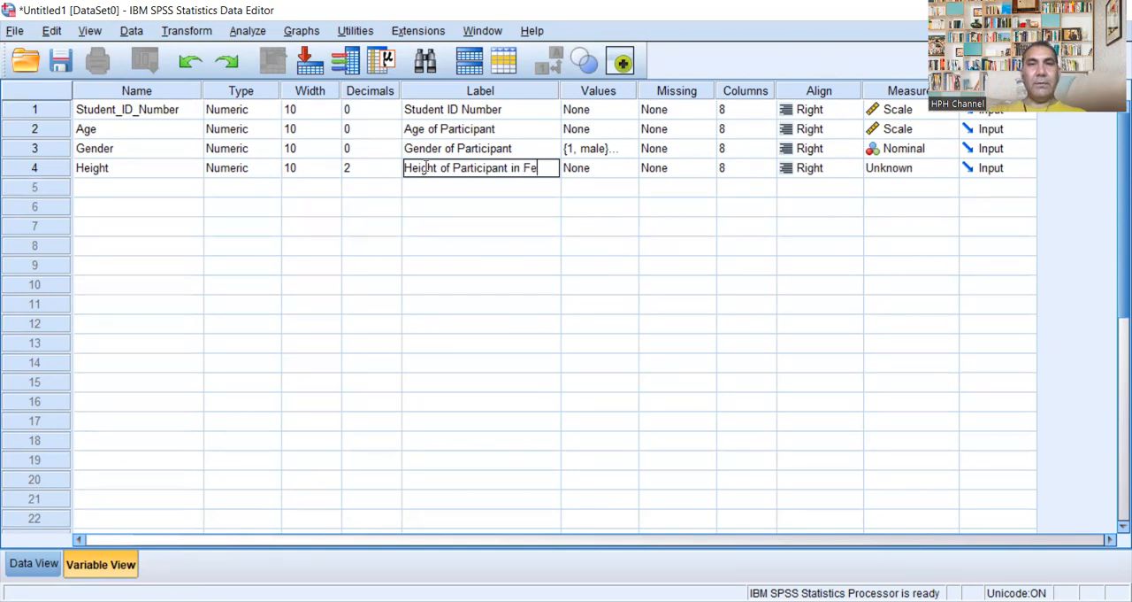
{"action": "key", "text": "BackSpace"}
{"action": "key", "text": "BackSpace"}
{"action": "key", "text": "BackSpace"}
{"action": "key", "text": "BackSpace"}
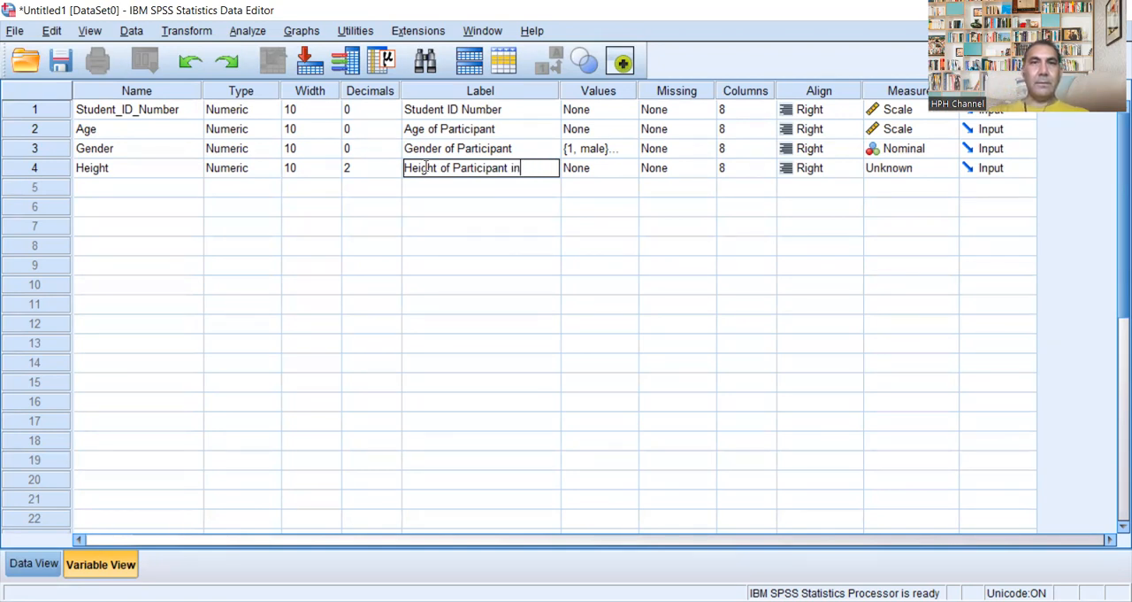
{"action": "type", "text": "feet a"}
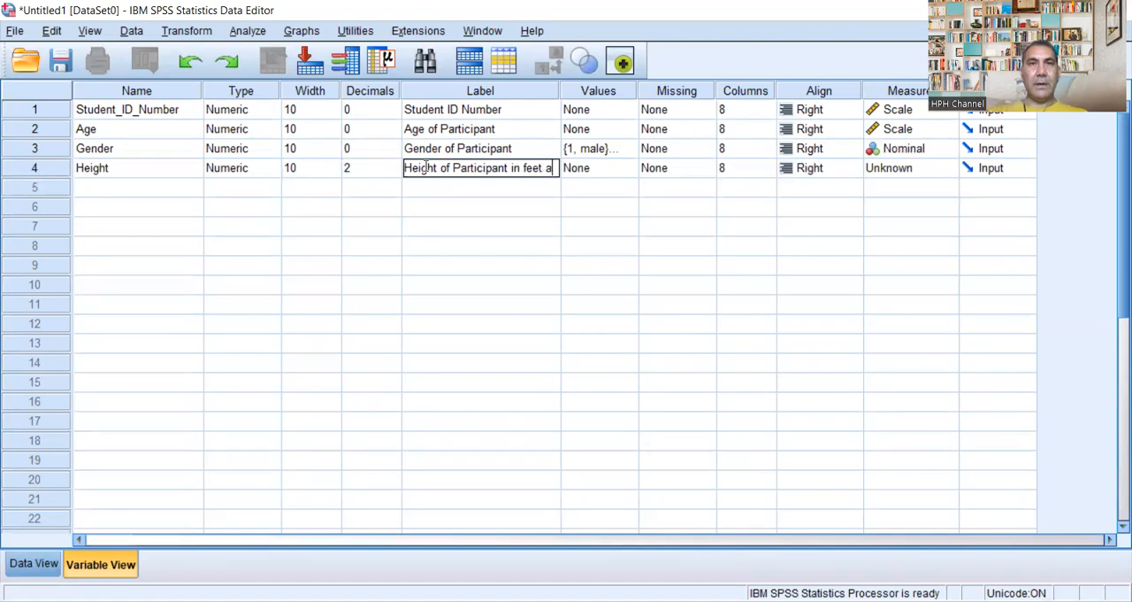
{"action": "type", "text": "nd inches"}
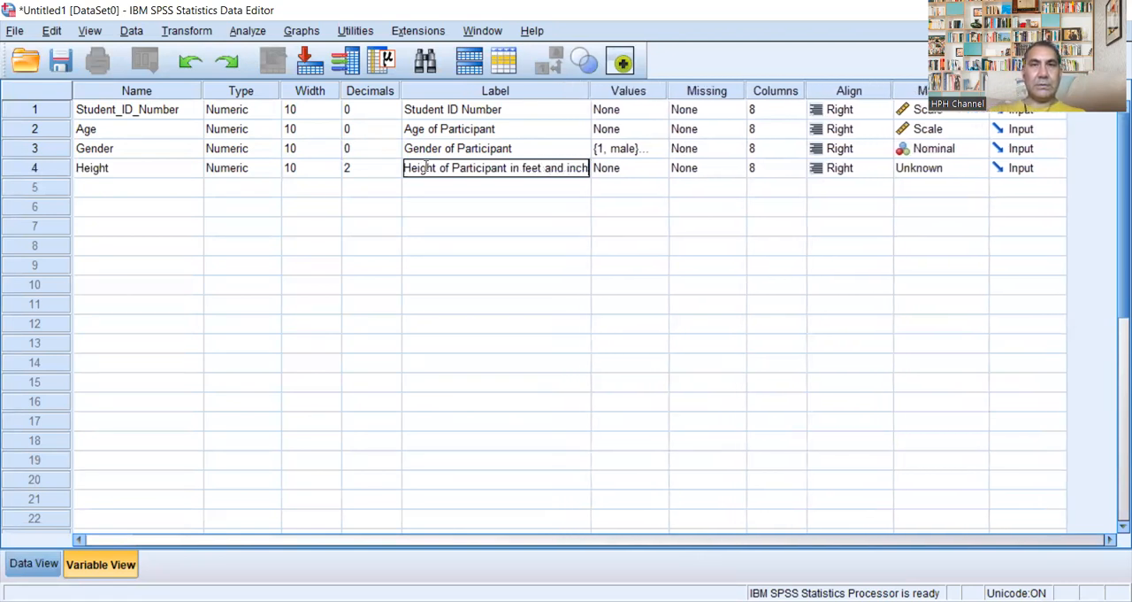
Step: Set the Height variable's measurement level to Scale without defining any value labels
{"action": "left_click", "coordinate": [670, 169]}
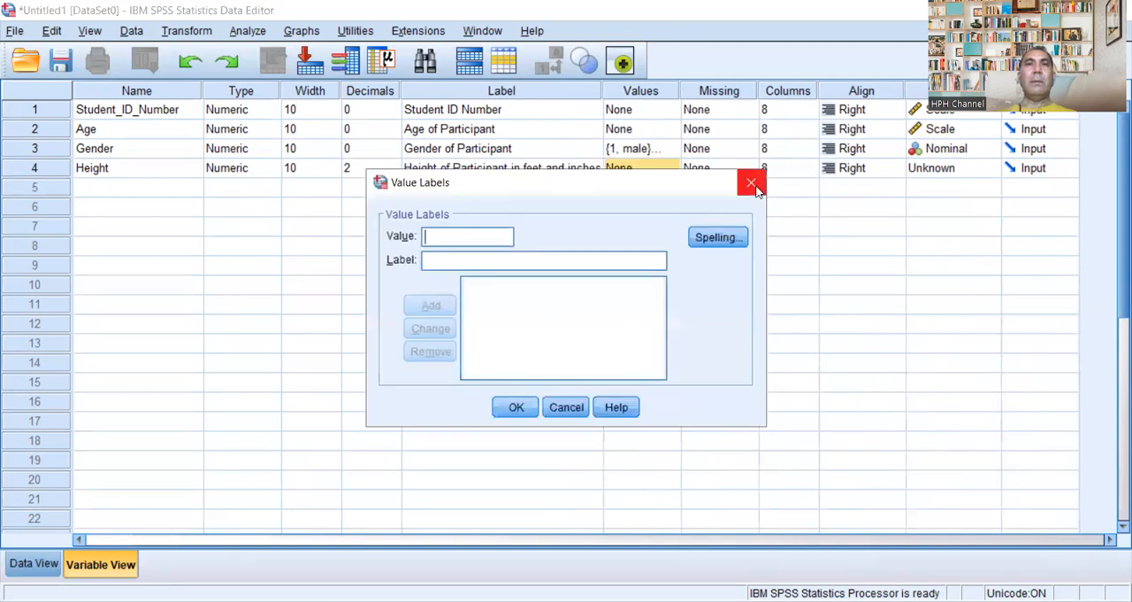
{"action": "left_click", "coordinate": [754, 182]}
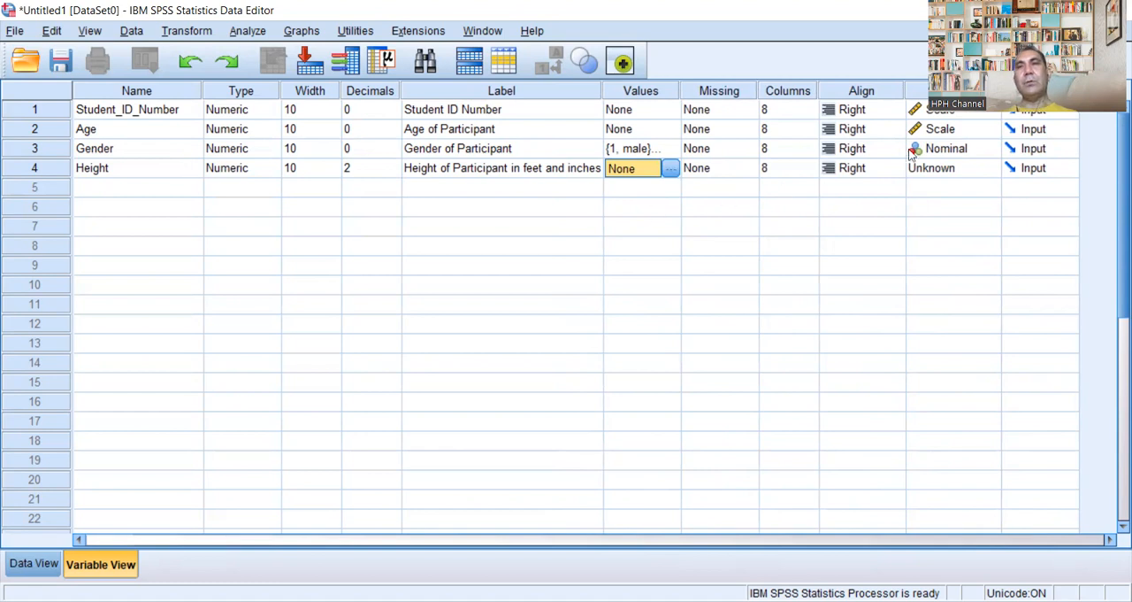
{"action": "left_click", "coordinate": [984, 169]}
{"action": "left_click", "coordinate": [989, 190]}
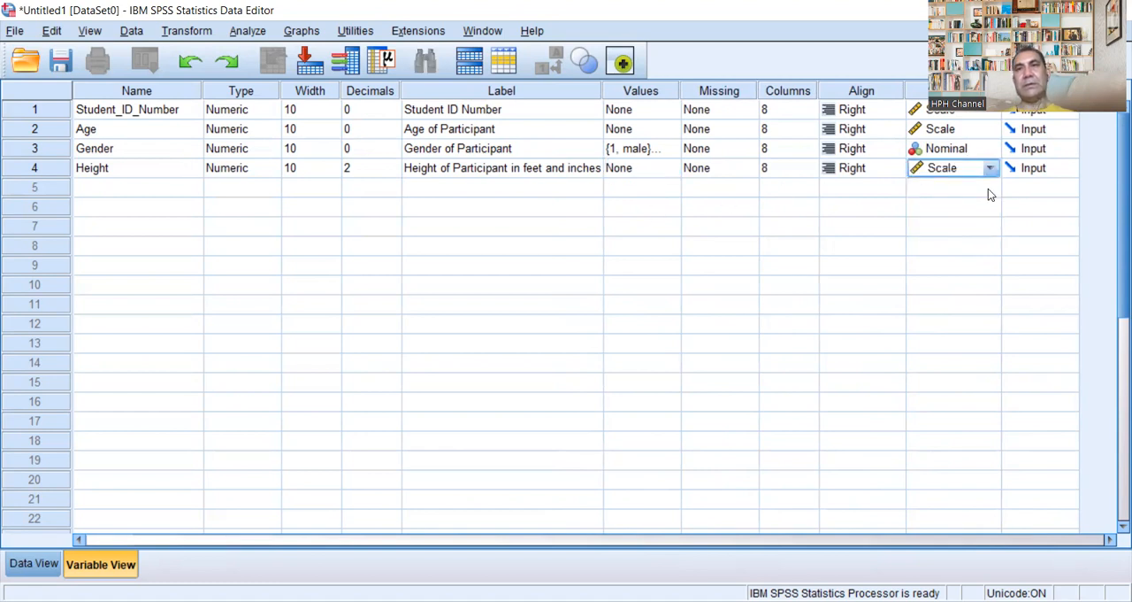
Step: Add a fifth variable named Weight below Height
{"action": "double_click", "coordinate": [146, 188]}
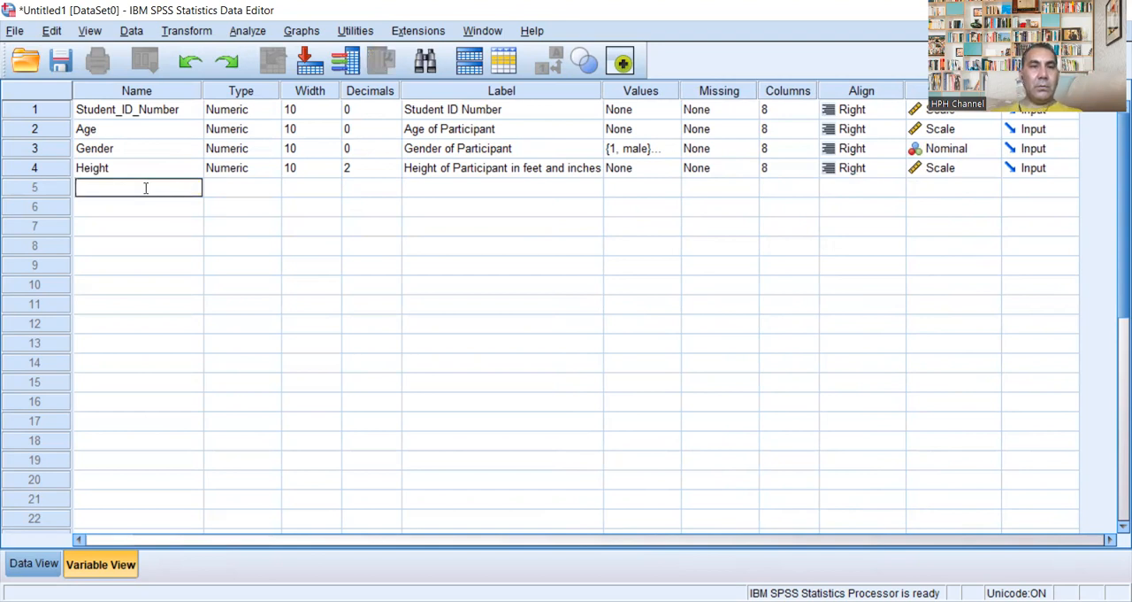
{"action": "type", "text": "Weight"}
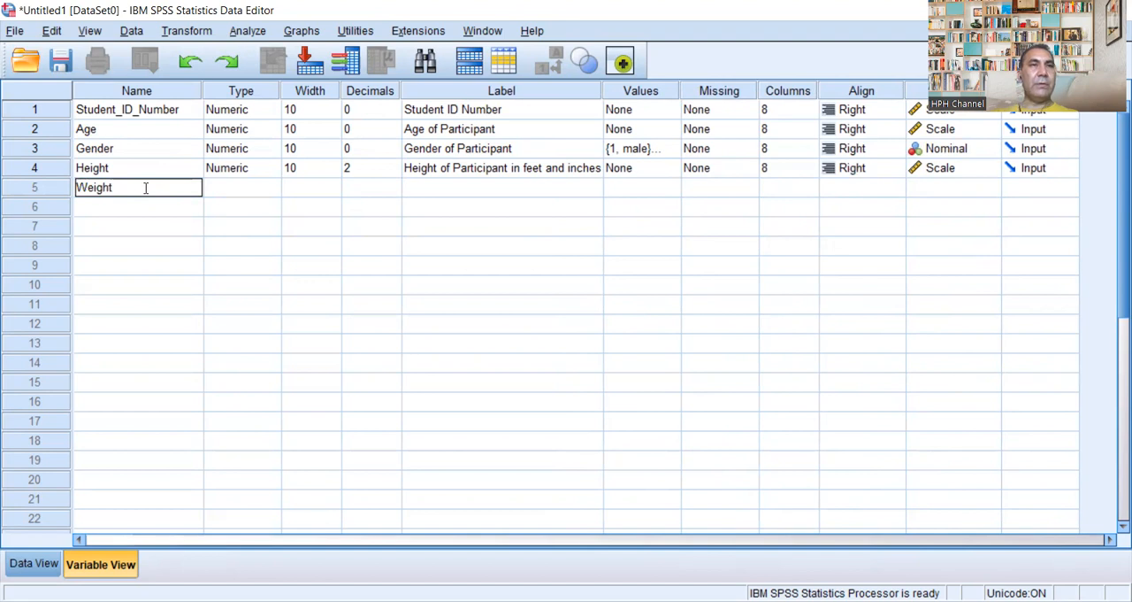
{"action": "key", "text": "Return"}
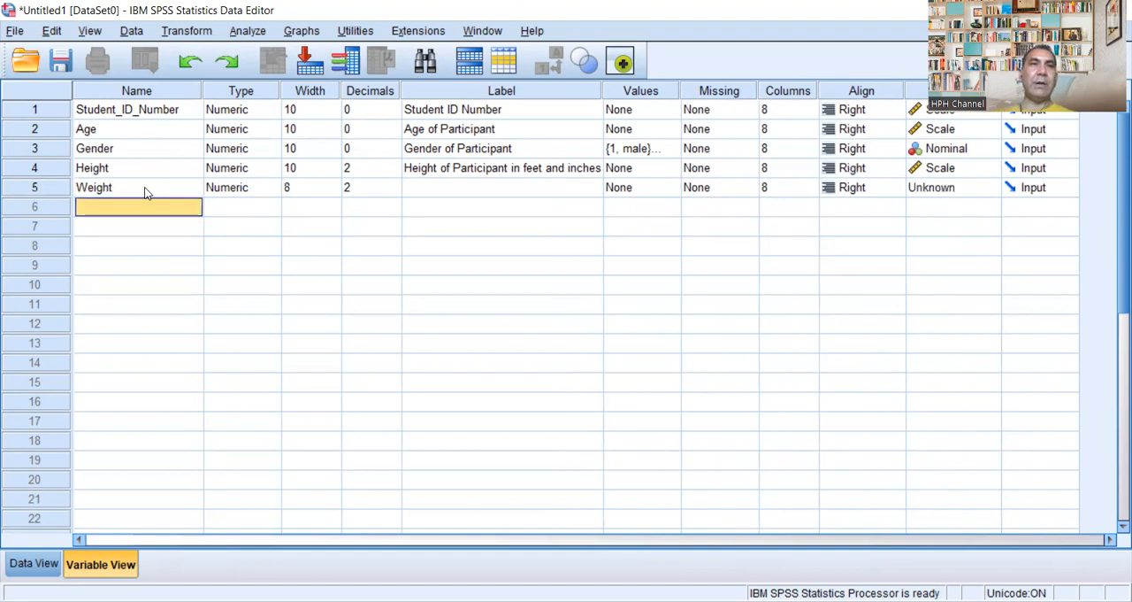
Step: Set the Weight variable's width to 10 and its decimals to 0
{"action": "left_click", "coordinate": [334, 189]}
{"action": "left_click", "coordinate": [333, 183]}
{"action": "left_click", "coordinate": [332, 183]}
{"action": "left_click", "coordinate": [392, 191]}
{"action": "left_click", "coordinate": [392, 191]}
{"action": "left_click", "coordinate": [392, 191]}
Step: Give the Weight variable the label "Weight of Paricipant in Kg"
{"action": "left_click", "coordinate": [467, 189]}
{"action": "left_click", "coordinate": [458, 186]}
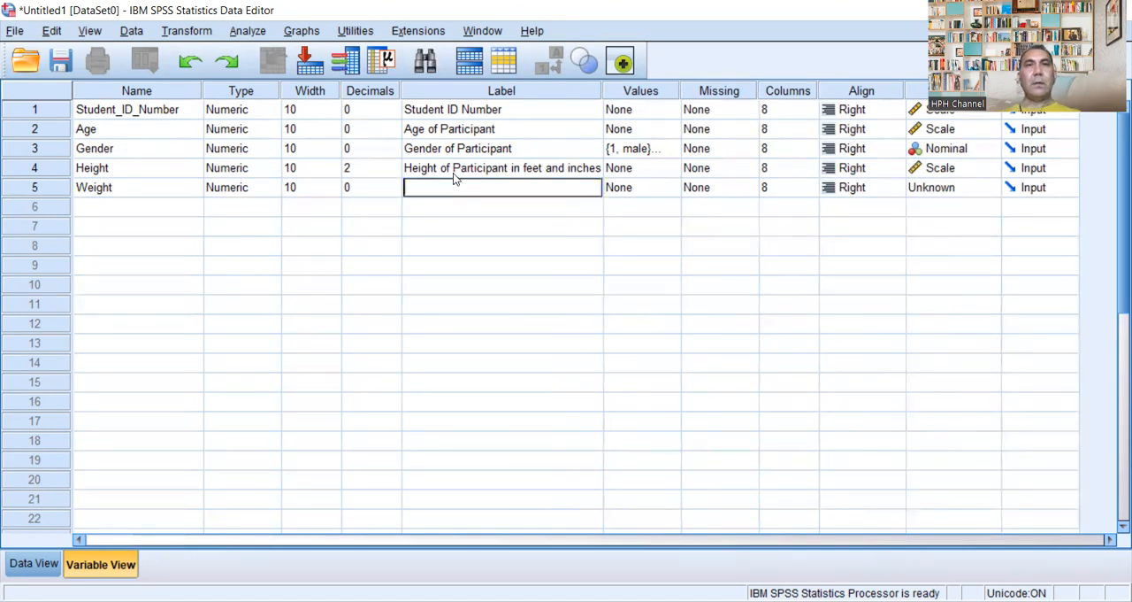
{"action": "type", "text": "Weight of"}
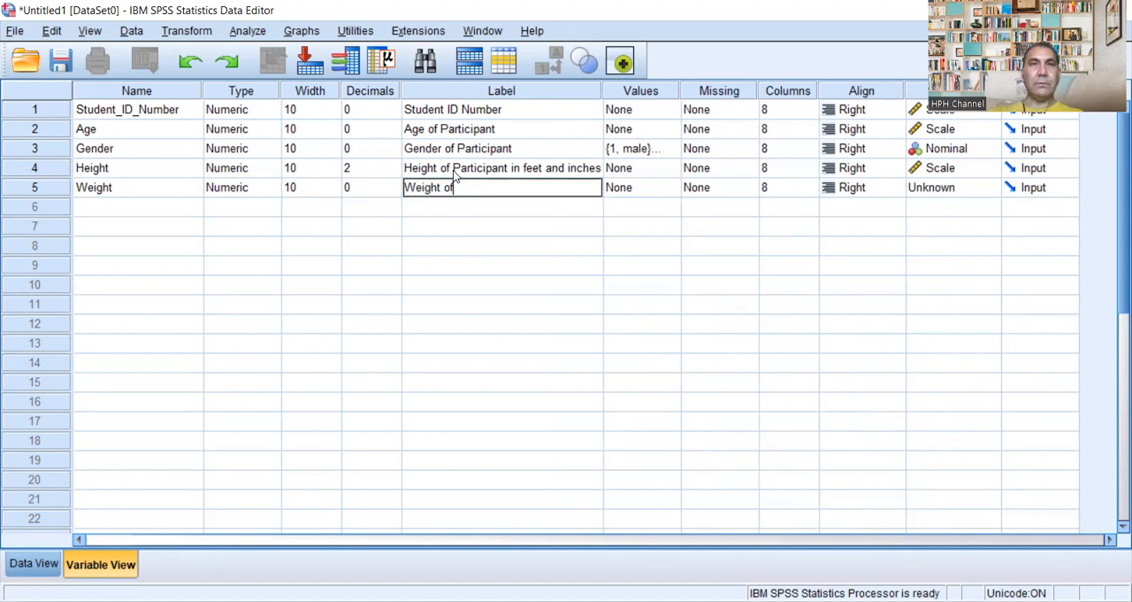
{"action": "type", "text": " Par"}
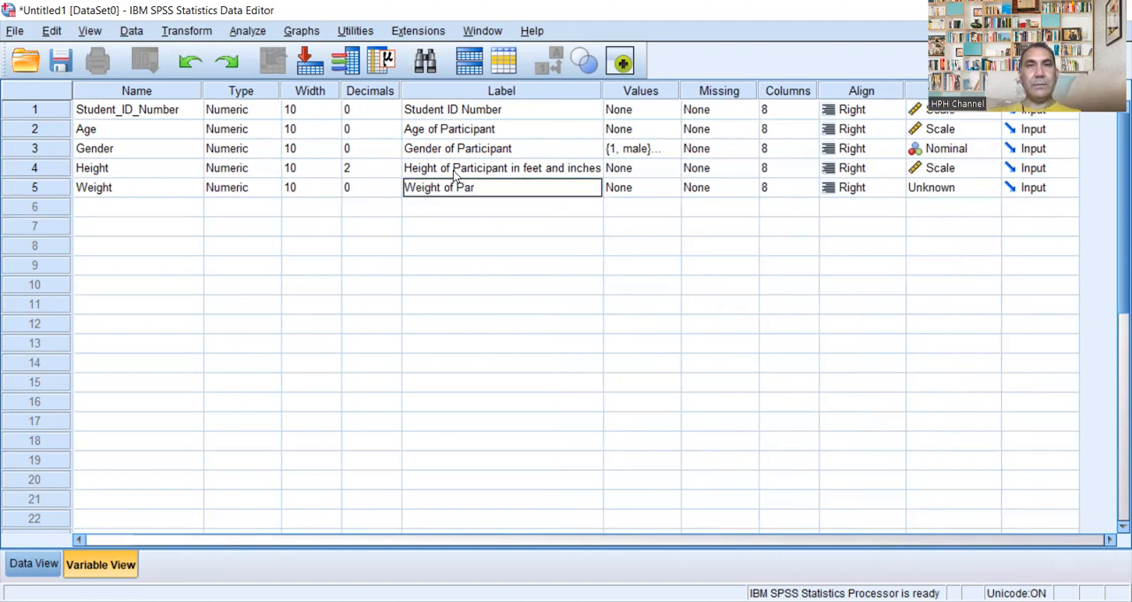
{"action": "type", "text": "ticipant"}
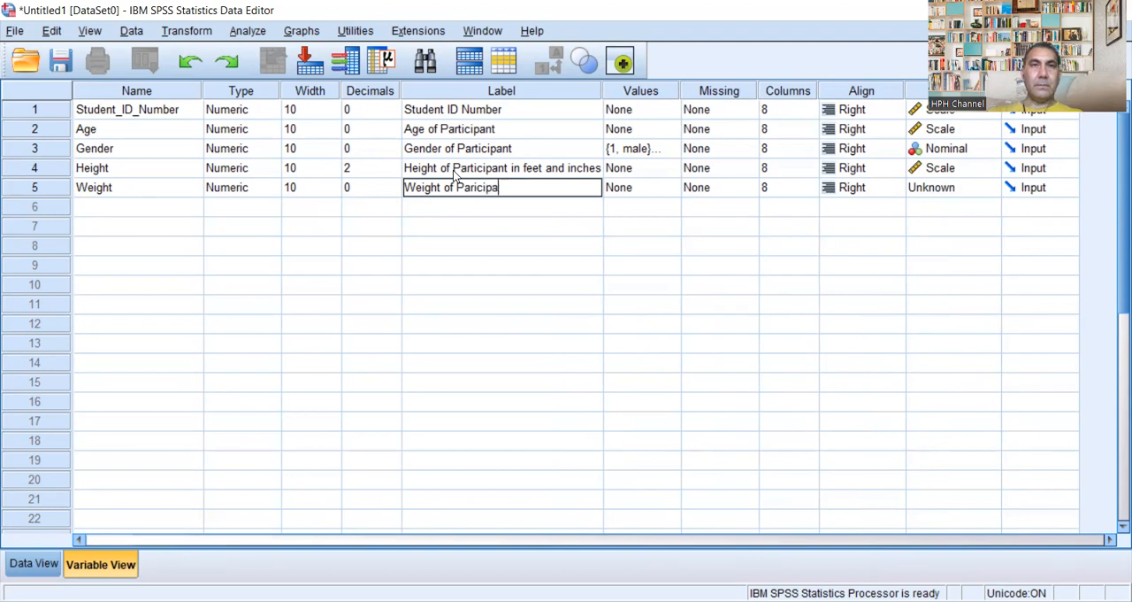
{"action": "type", "text": " in Kg"}
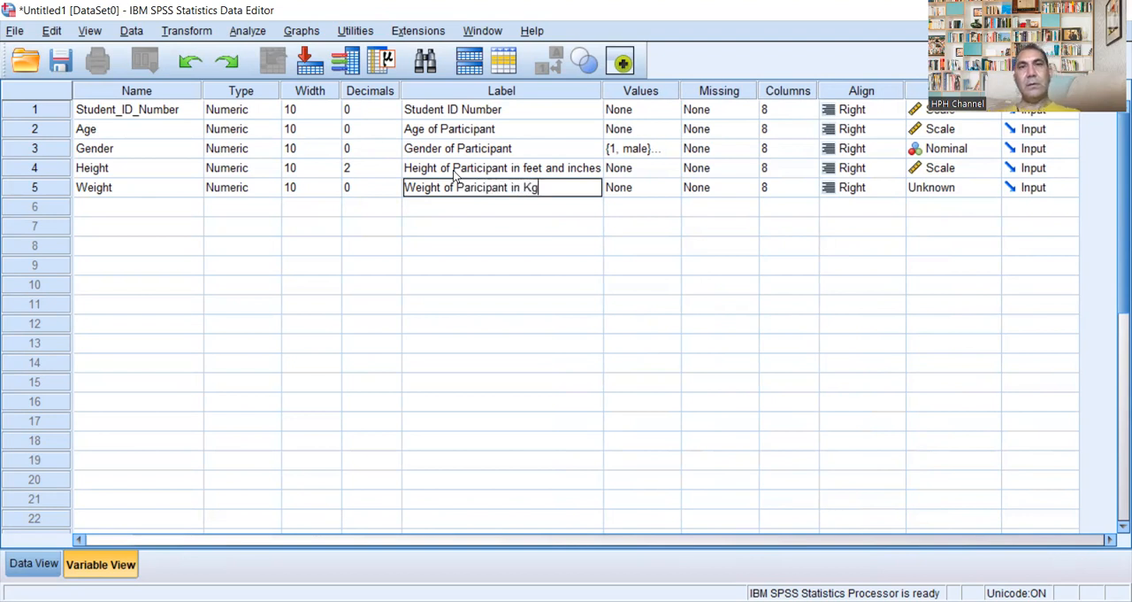
Step: Set the Weight variable's measurement level to Scale without defining any value labels
{"action": "left_click", "coordinate": [673, 190]}
{"action": "left_click", "coordinate": [672, 189]}
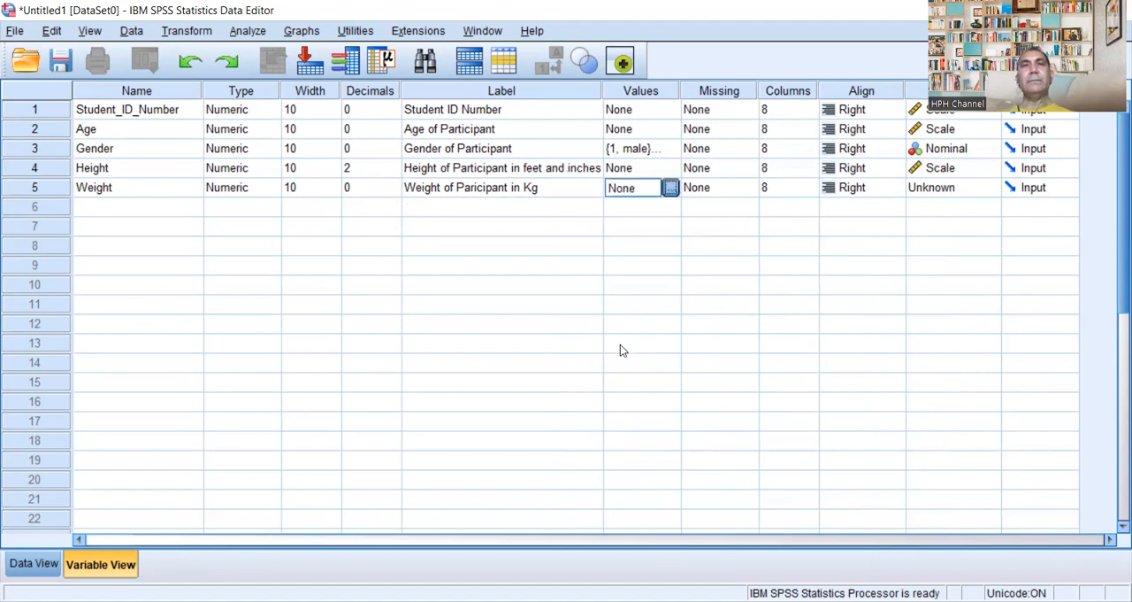
{"action": "left_click", "coordinate": [752, 184]}
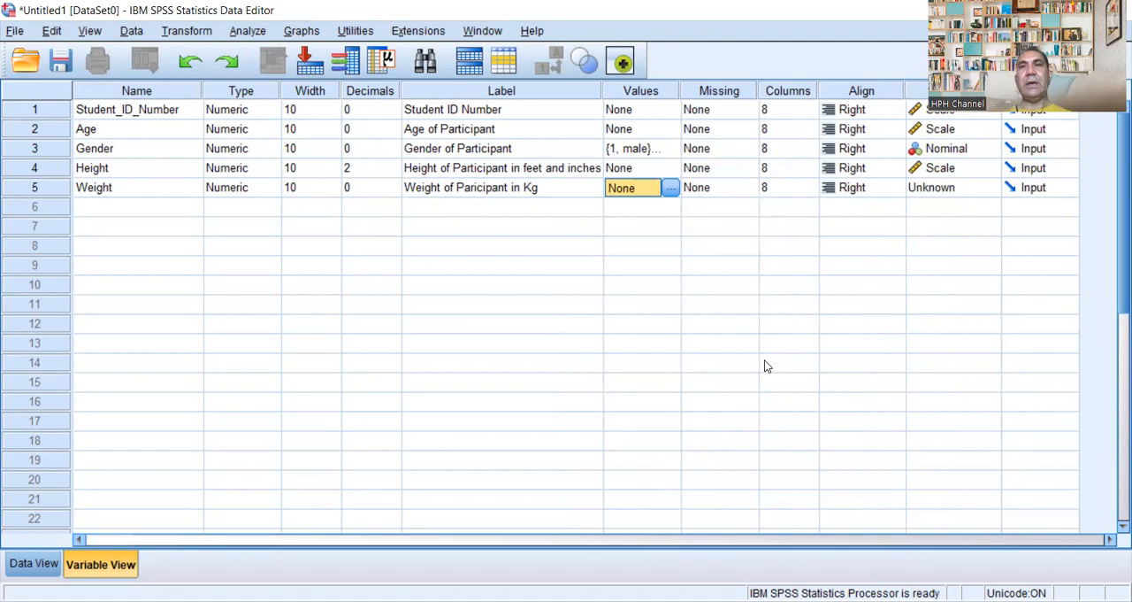
{"action": "left_click", "coordinate": [991, 188]}
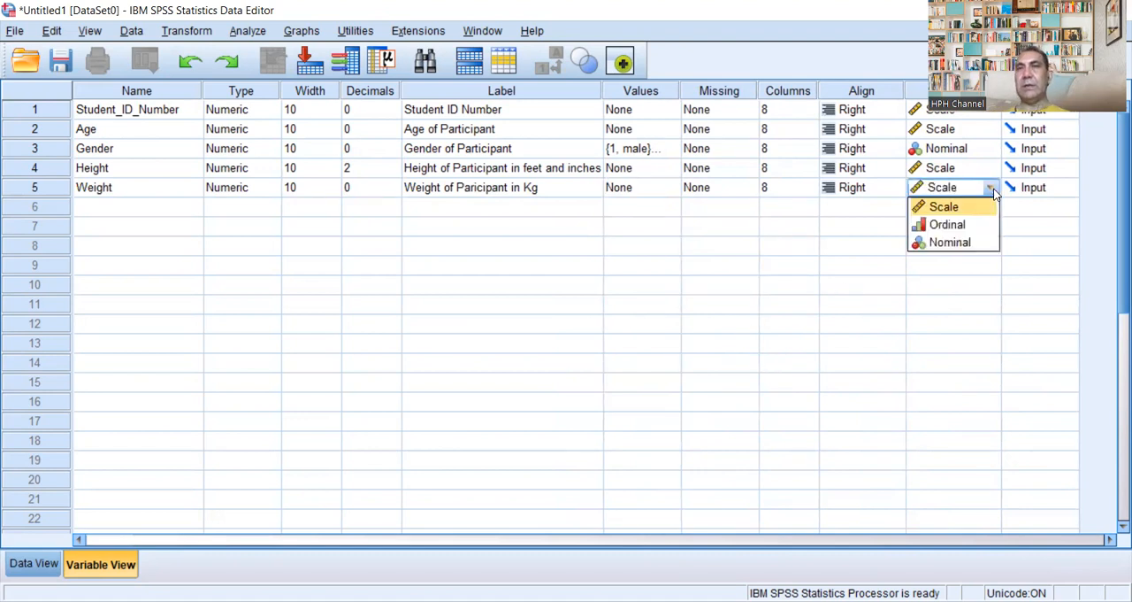
{"action": "left_click", "coordinate": [989, 208]}
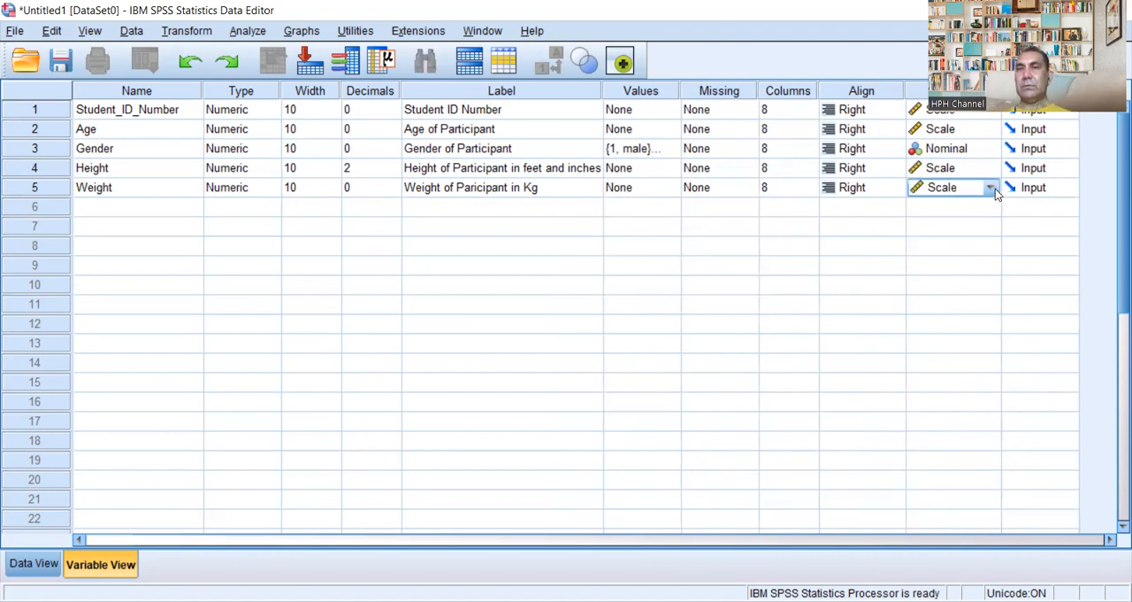
Step: Review the value label settings of the Weight variable and close them without changes
{"action": "left_click", "coordinate": [658, 192]}
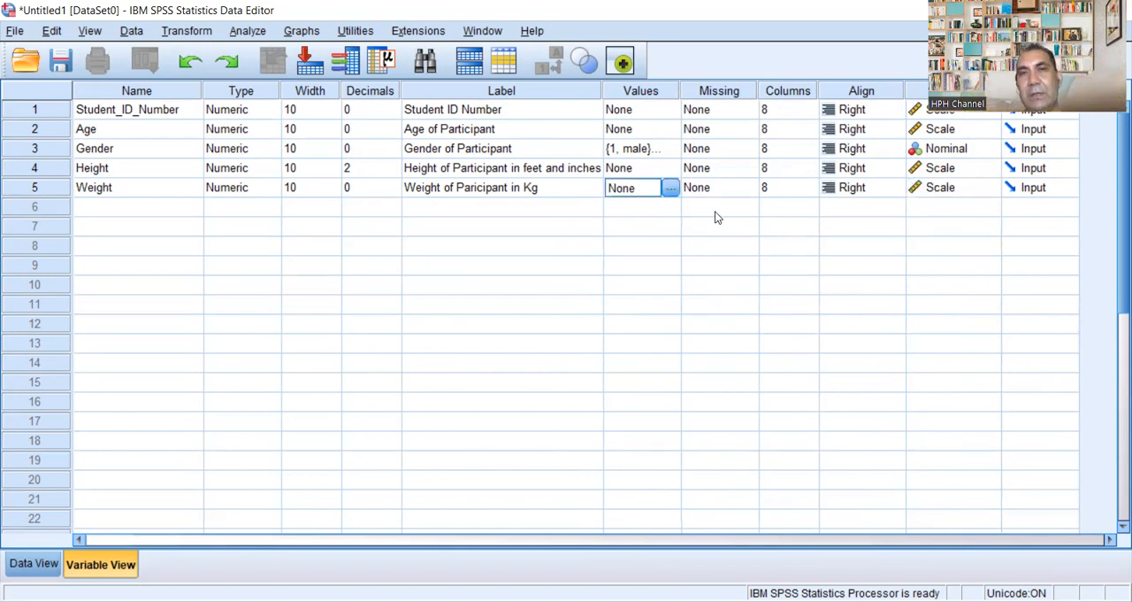
{"action": "left_click", "coordinate": [671, 188]}
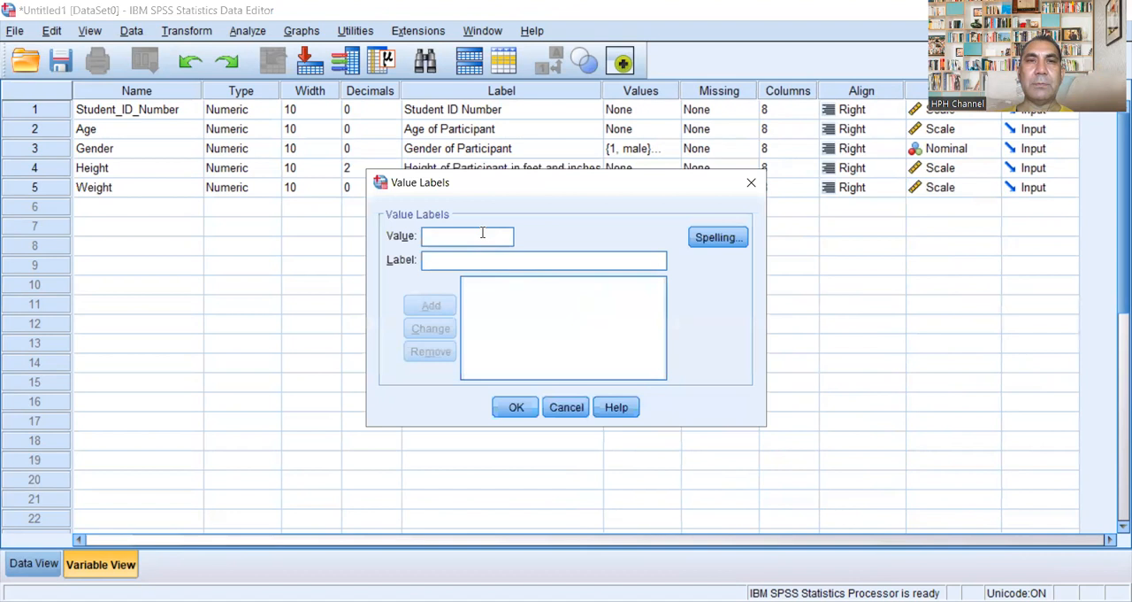
{"action": "left_click", "coordinate": [751, 182]}
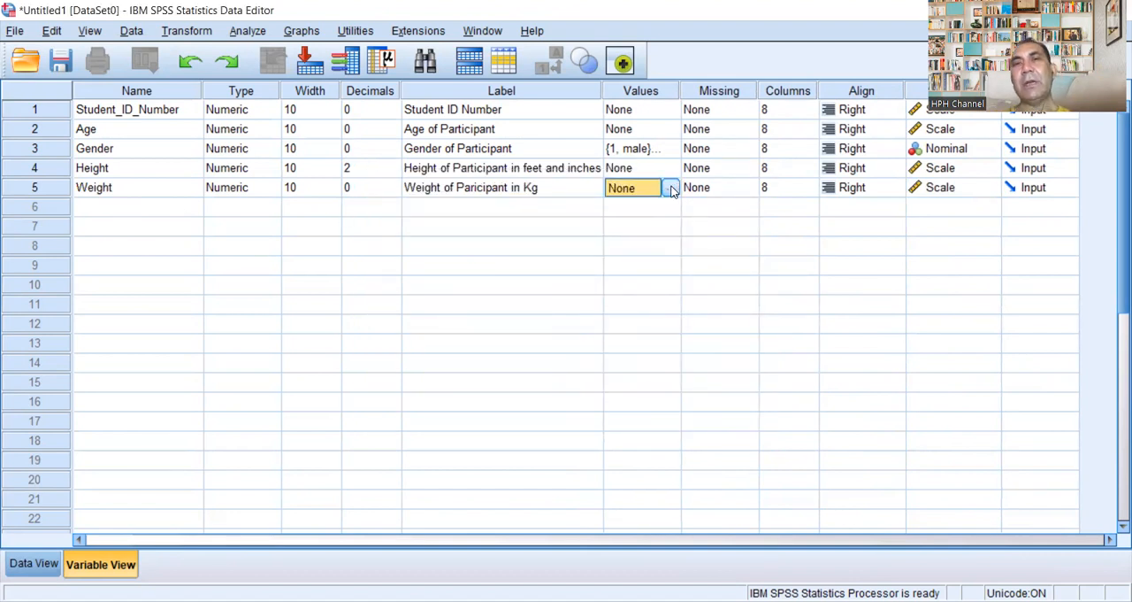
Step: Add a sixth variable named Education_Level below Weight
{"action": "left_click", "coordinate": [104, 211]}
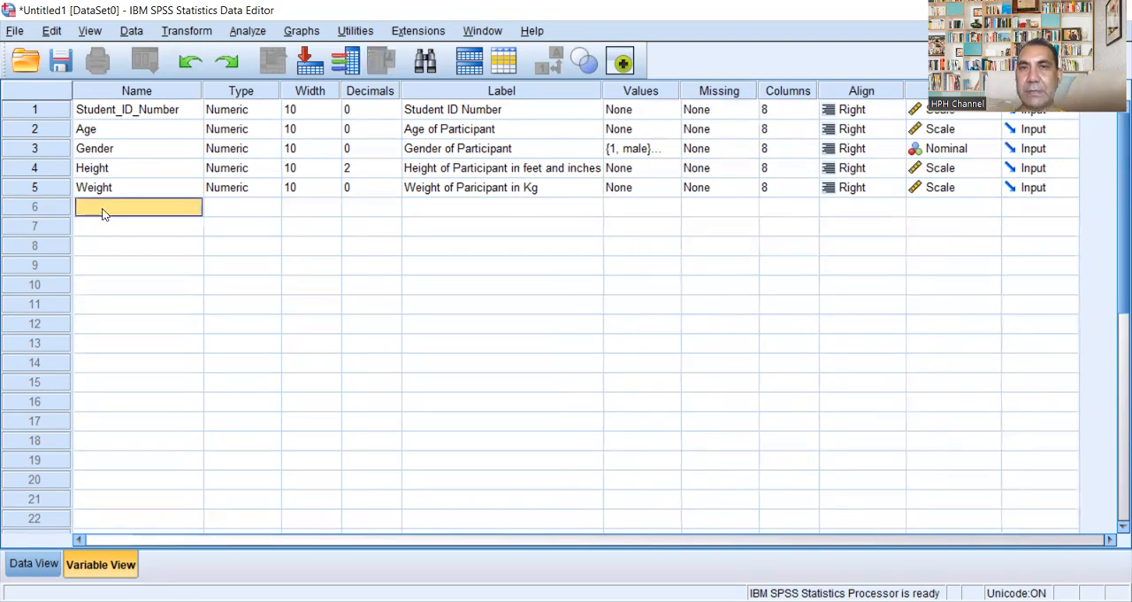
{"action": "double_click", "coordinate": [100, 206]}
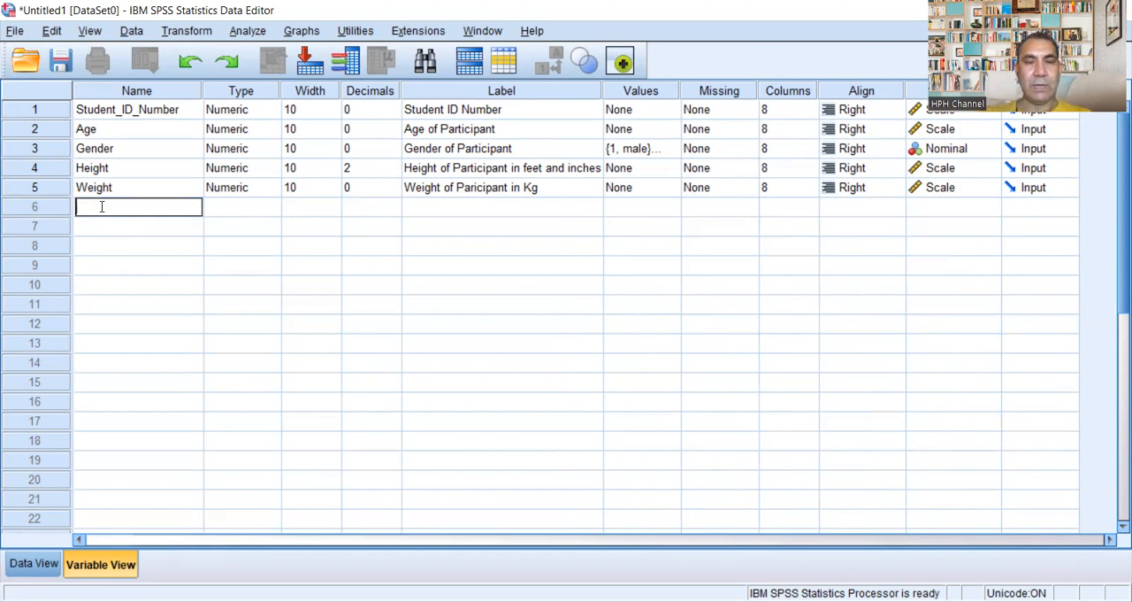
{"action": "type", "text": "Educ"}
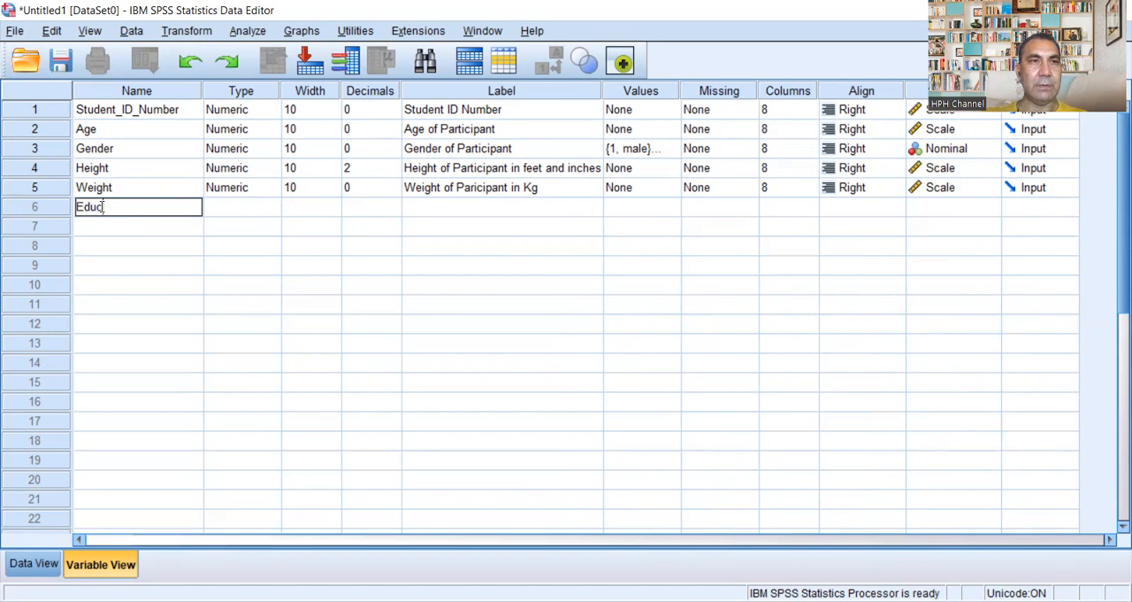
{"action": "type", "text": "ation"}
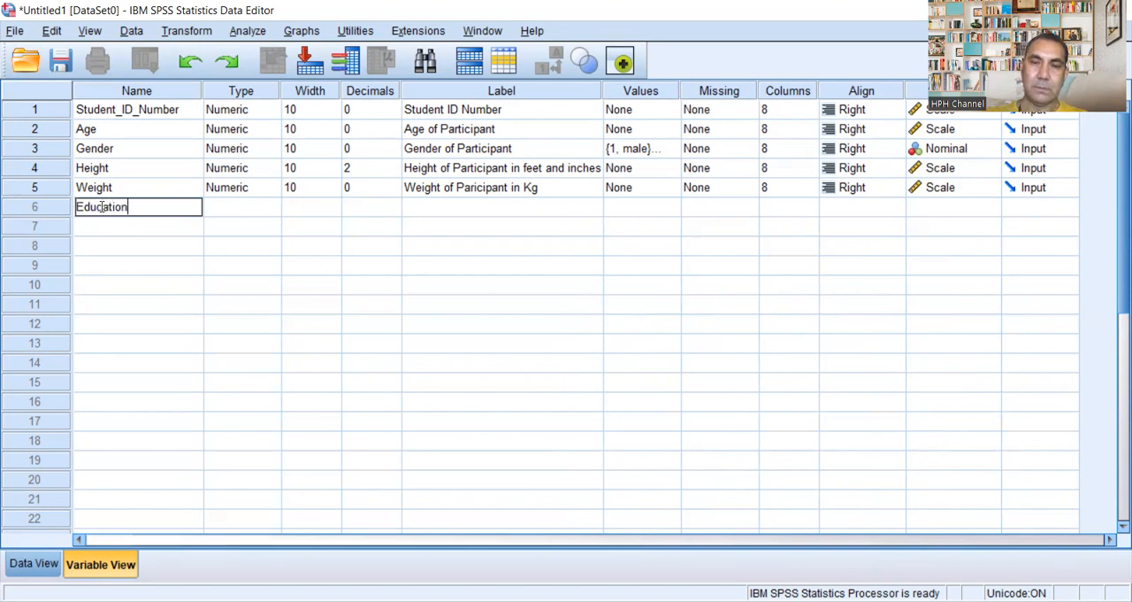
{"action": "type", "text": "_Level"}
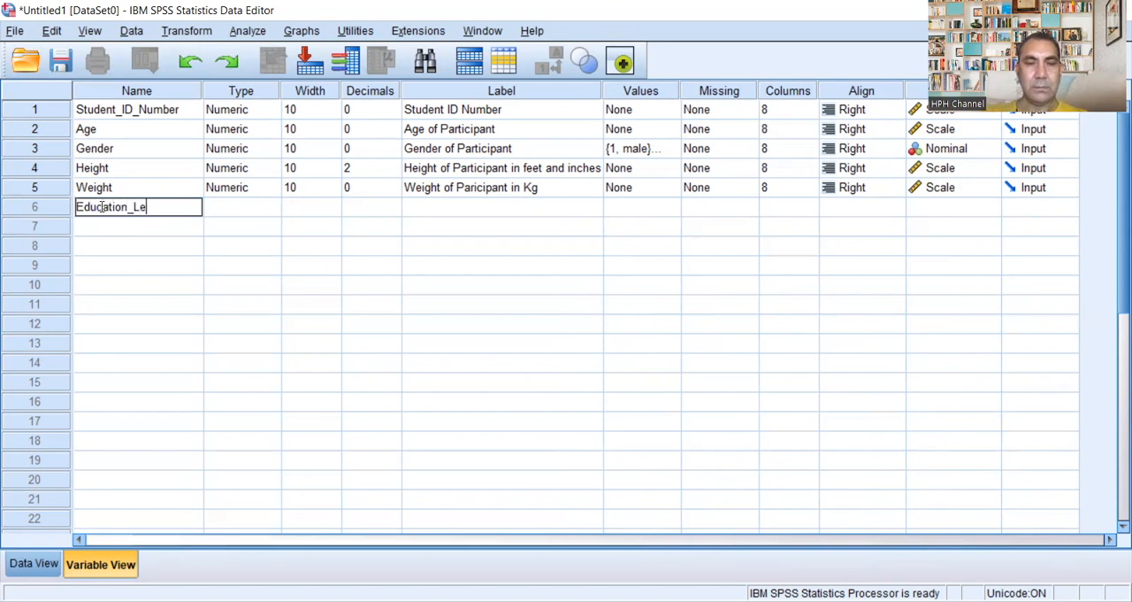
Step: Define the Education_Level variable's numeric type with a width of 10 and 0 decimal places
{"action": "left_click", "coordinate": [253, 206]}
{"action": "left_click", "coordinate": [276, 208]}
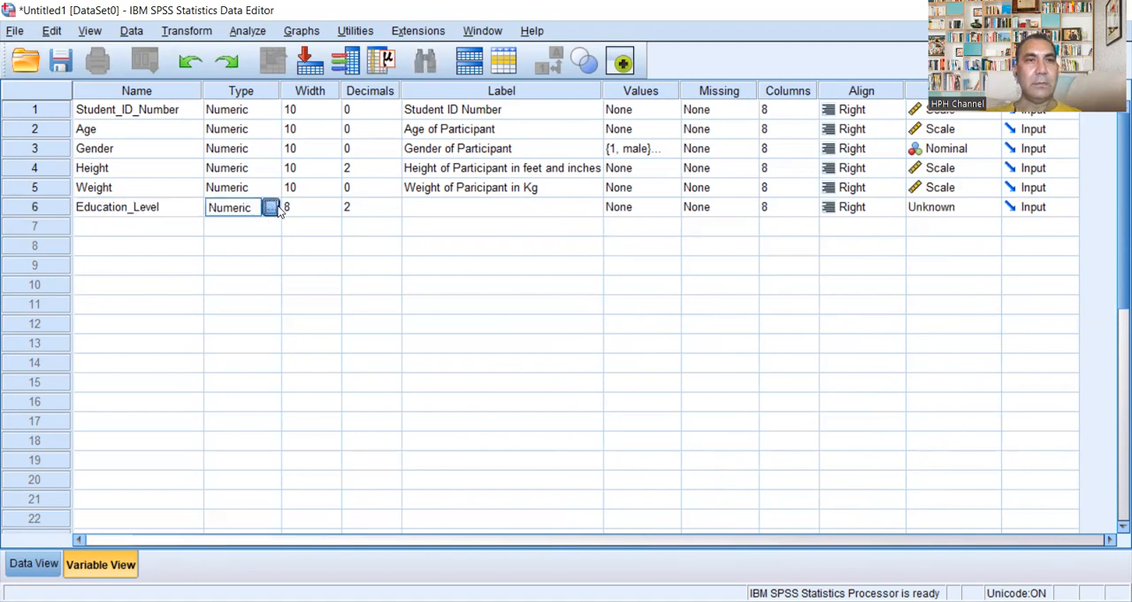
{"action": "left_click", "coordinate": [725, 221]}
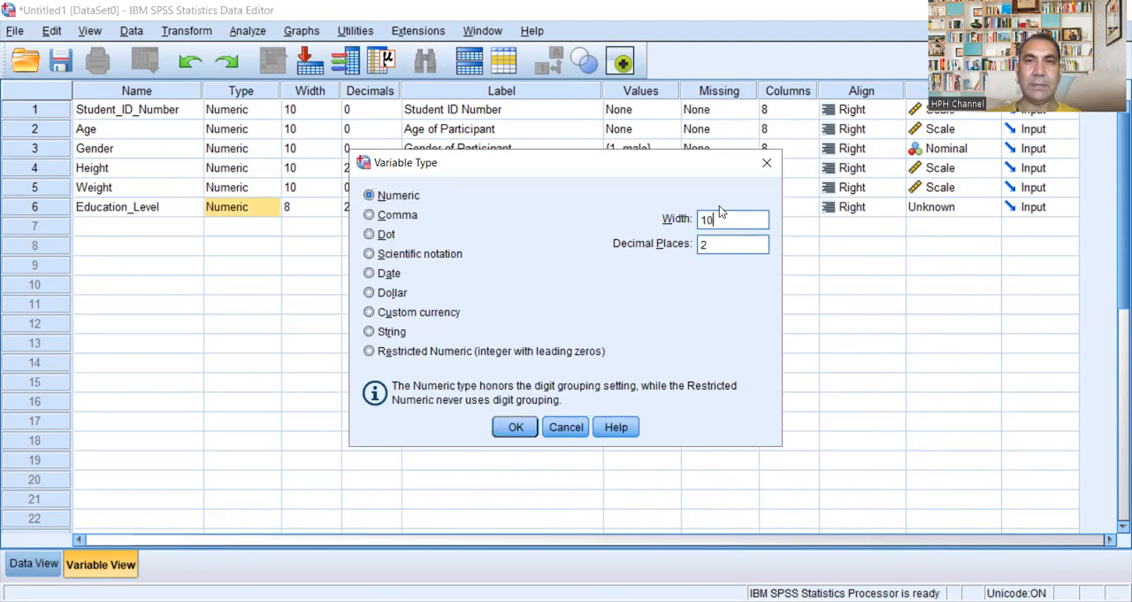
{"action": "left_click", "coordinate": [705, 245]}
{"action": "key", "text": "BackSpace"}
{"action": "type", "text": "0"}
{"action": "left_click", "coordinate": [515, 427]}
Step: Give the Education_Level variable the label "Education Level of Participant"
{"action": "left_click", "coordinate": [479, 209]}
{"action": "left_click", "coordinate": [479, 209]}
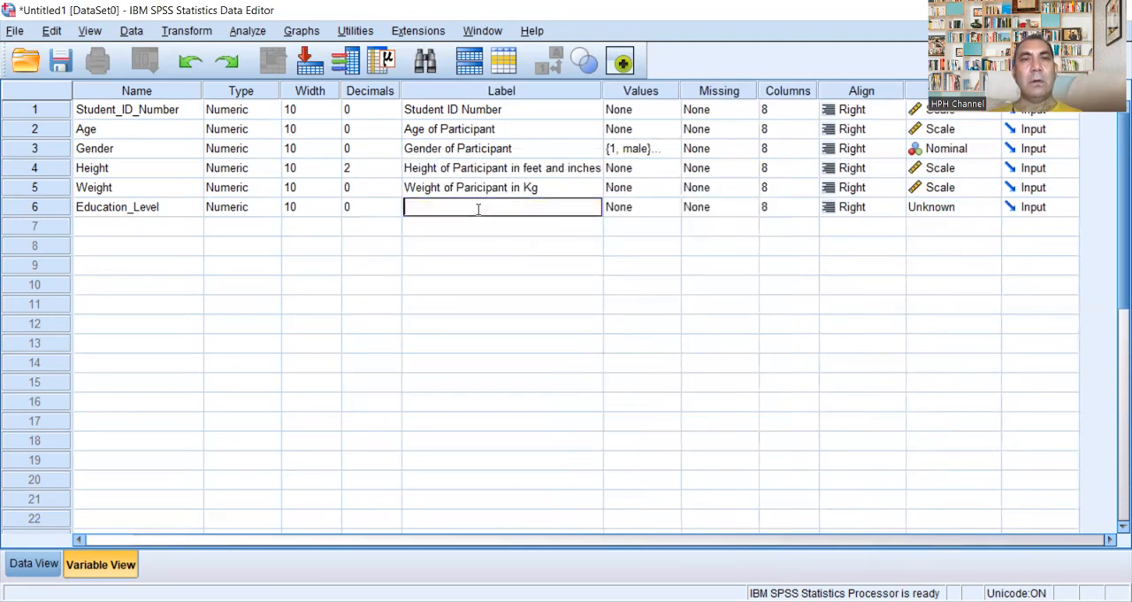
{"action": "type", "text": "Education l"}
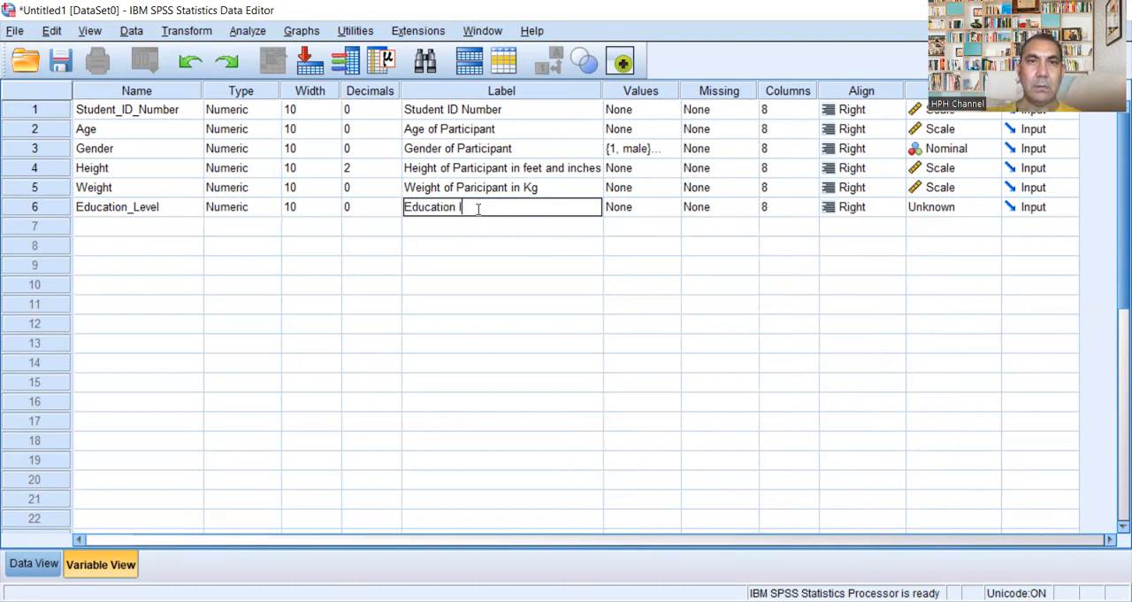
{"action": "type", "text": "Level"}
{"action": "type", "text": " for"}
{"action": "key", "text": "BackSpace"}
{"action": "key", "text": "BackSpace"}
{"action": "key", "text": "BackSpace"}
{"action": "type", "text": "of"}
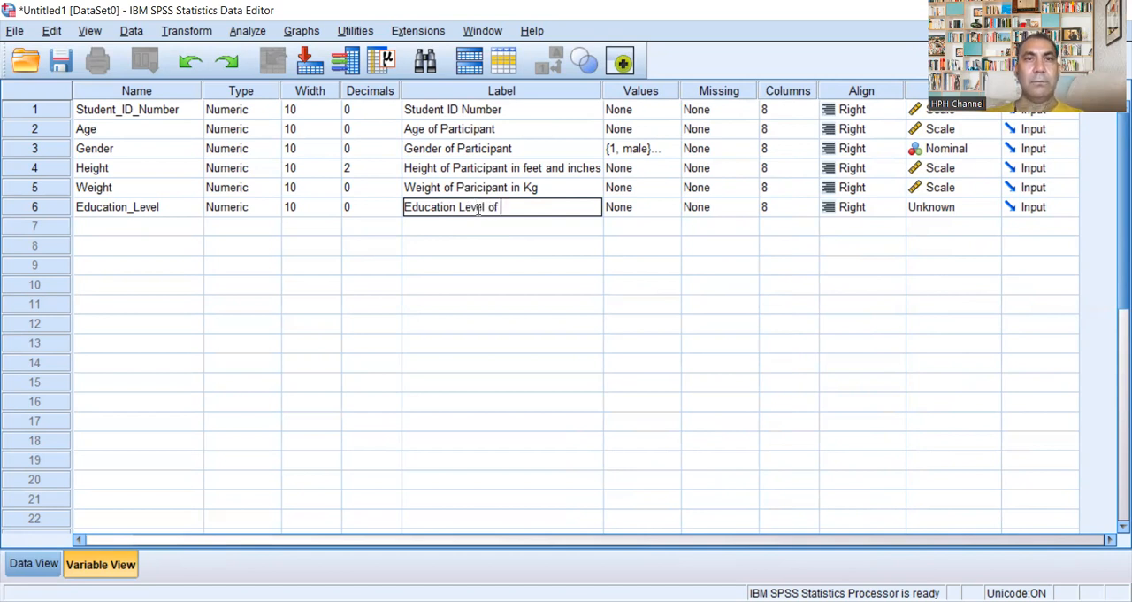
{"action": "type", "text": " Participant"}
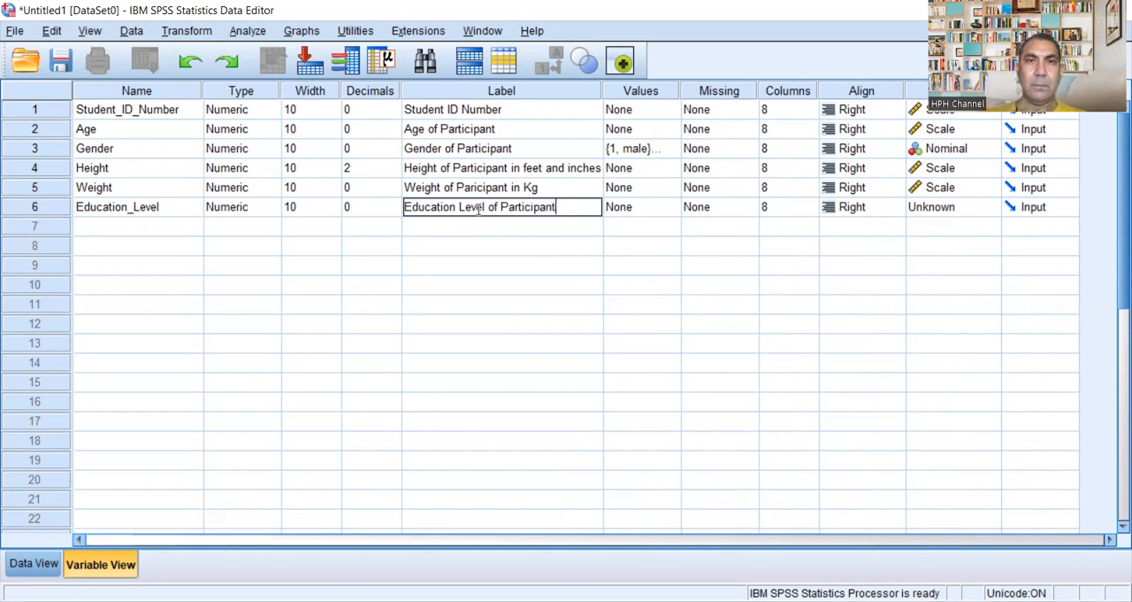
Step: Add the value label 1 = "Primary Pass" to the Education_Level variable
{"action": "left_click", "coordinate": [670, 207]}
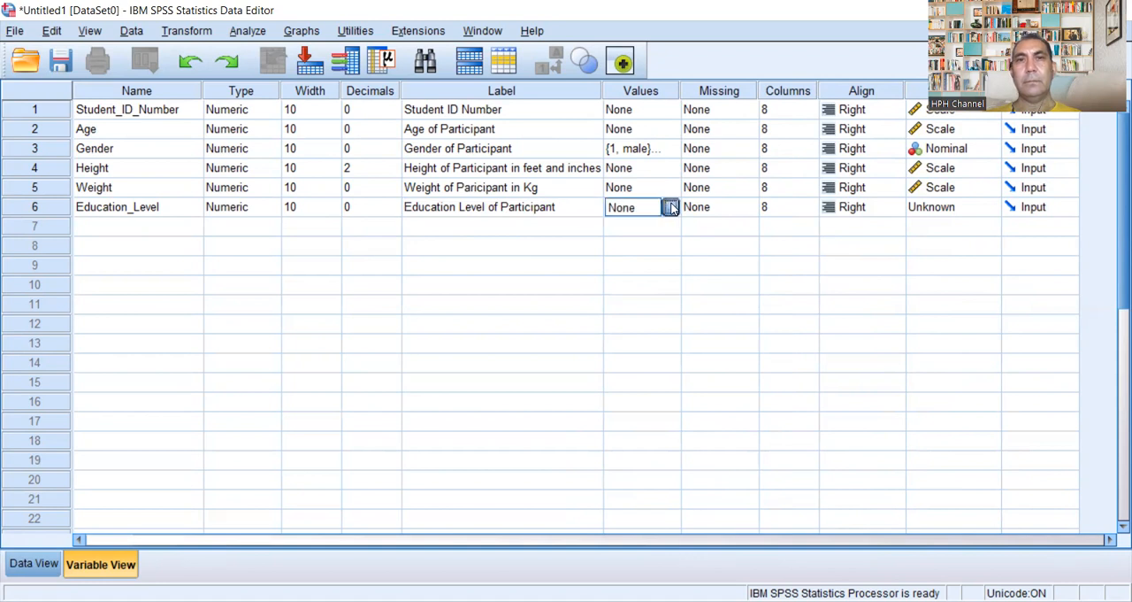
{"action": "left_click", "coordinate": [670, 207]}
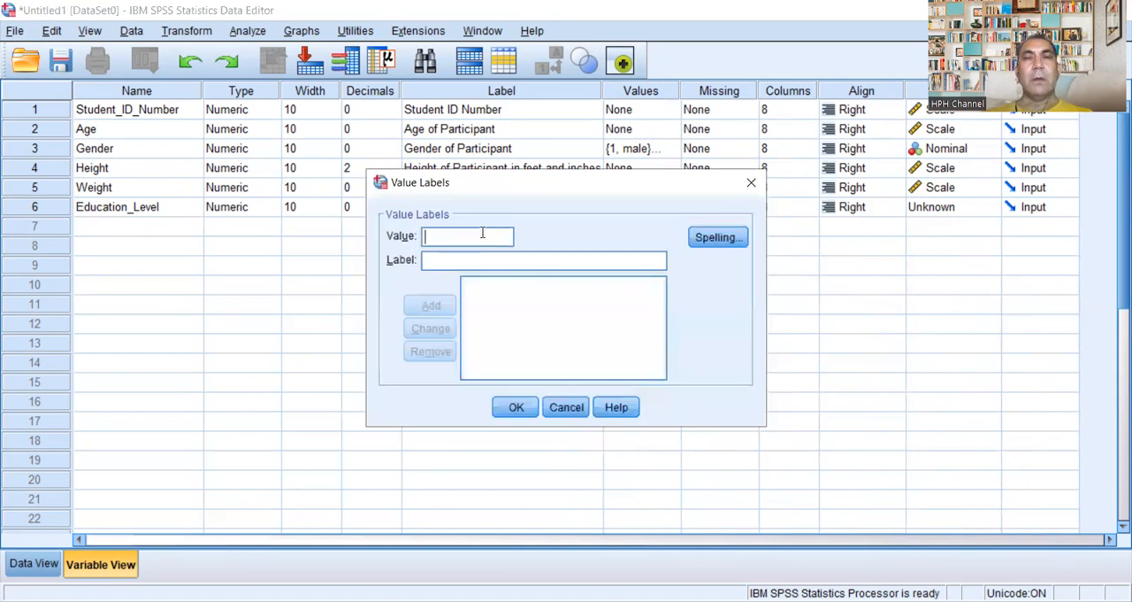
{"action": "left_click", "coordinate": [481, 233]}
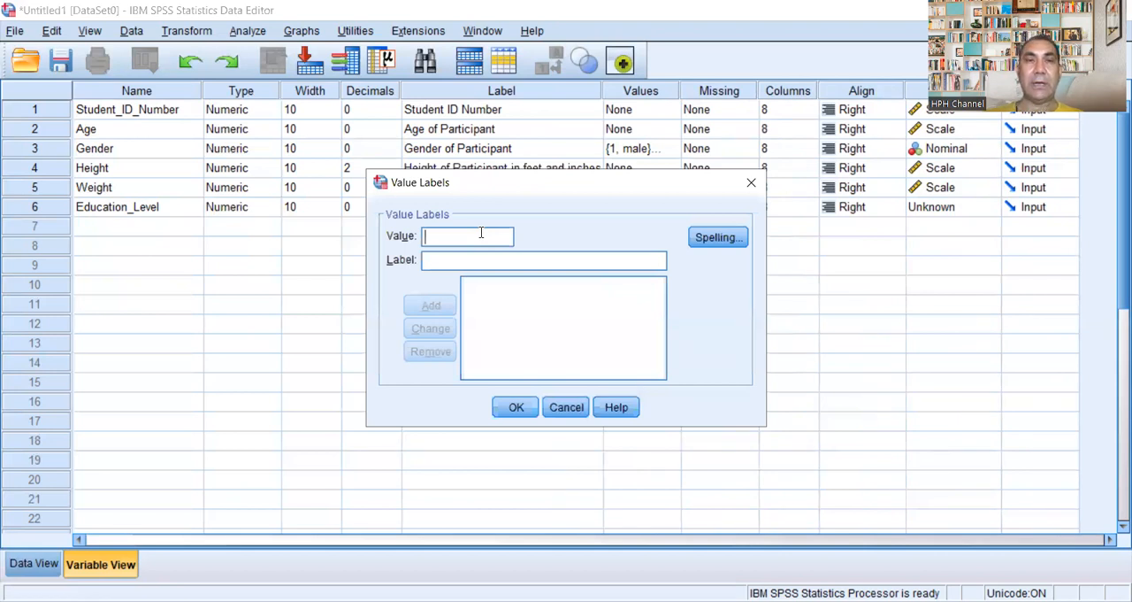
{"action": "type", "text": "1"}
{"action": "left_click", "coordinate": [468, 260]}
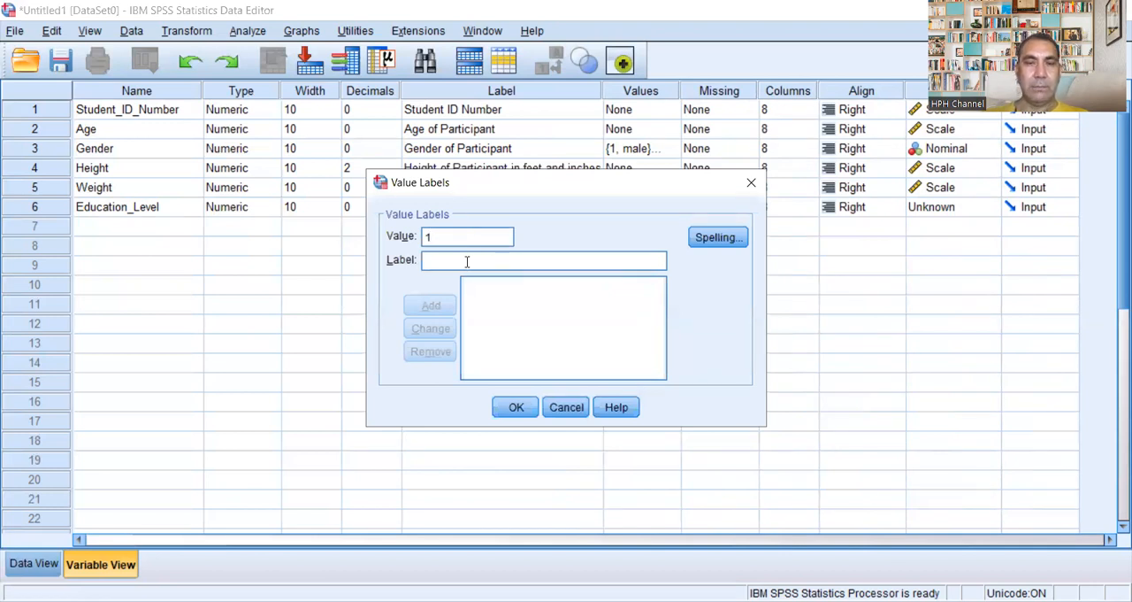
{"action": "type", "text": "Primar"}
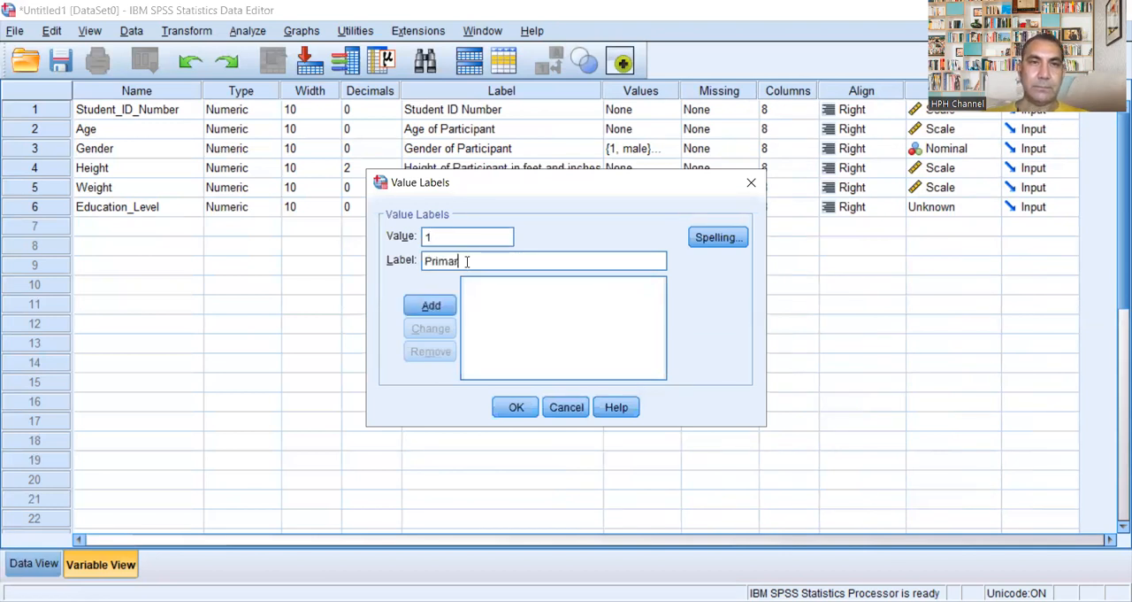
{"action": "type", "text": "y Pass"}
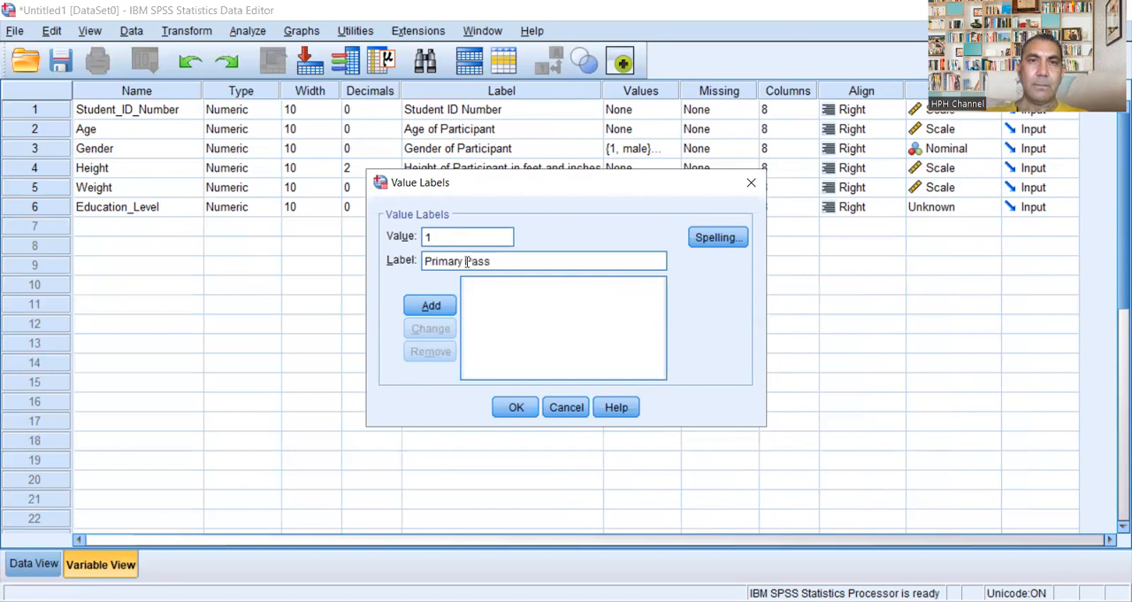
{"action": "left_click", "coordinate": [431, 305]}
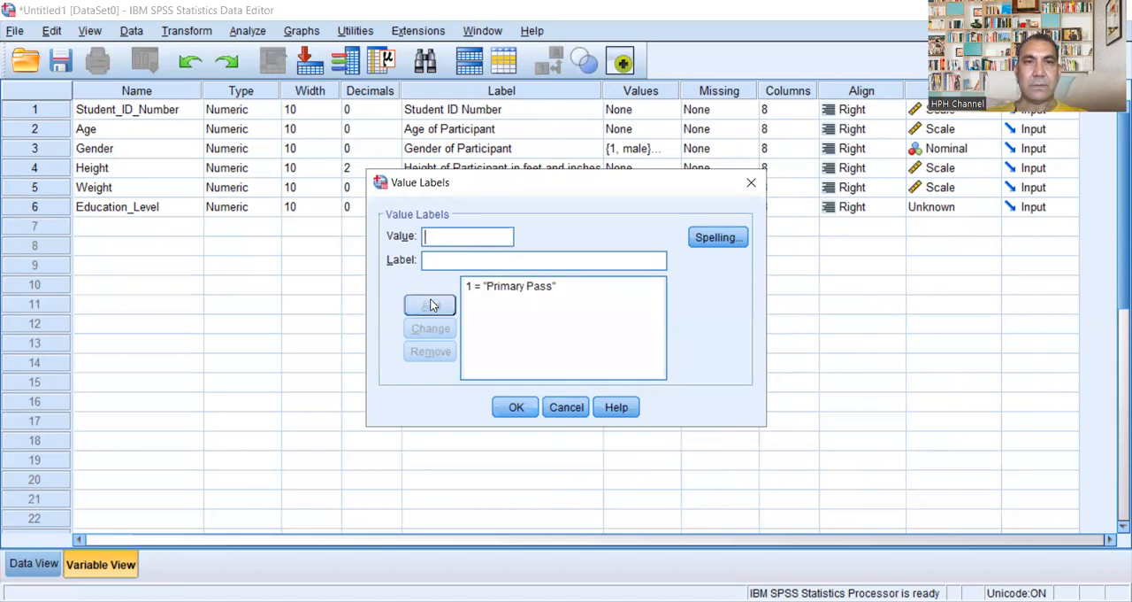
Step: Add the value label 2 = "Matric Pass" for Education_Level
{"action": "left_click", "coordinate": [454, 233]}
{"action": "type", "text": "2"}
{"action": "left_click", "coordinate": [466, 259]}
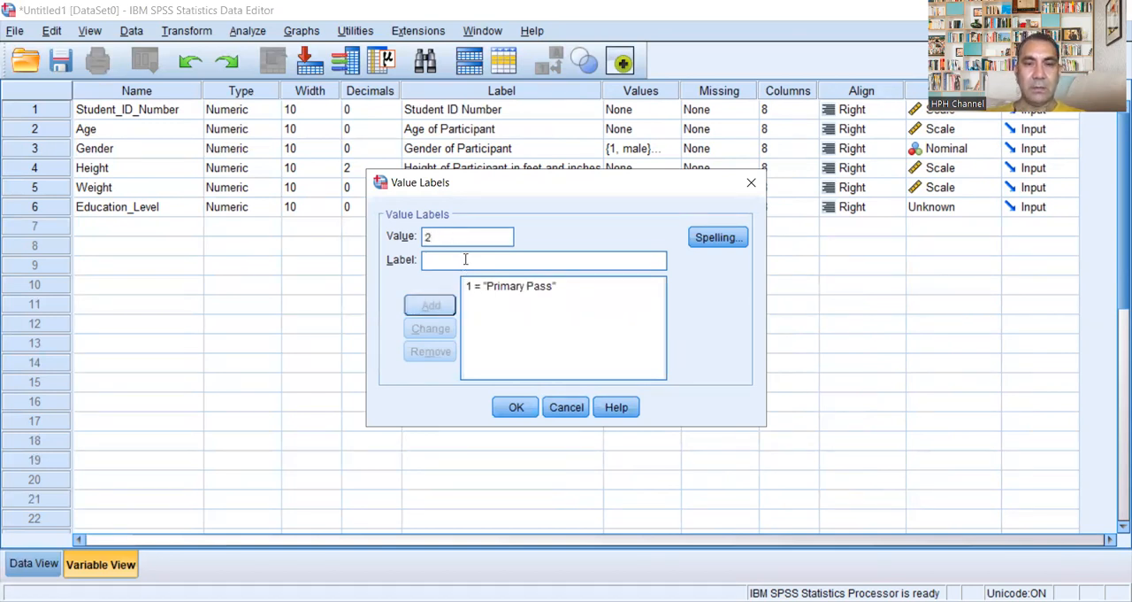
{"action": "type", "text": "Matric"}
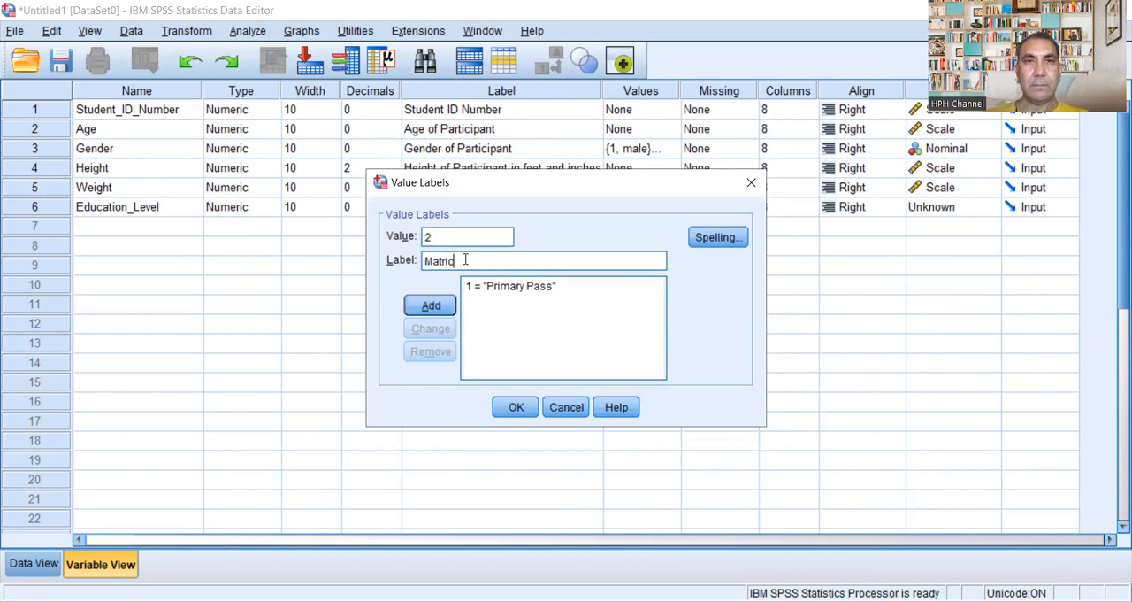
{"action": "type", "text": " Pass"}
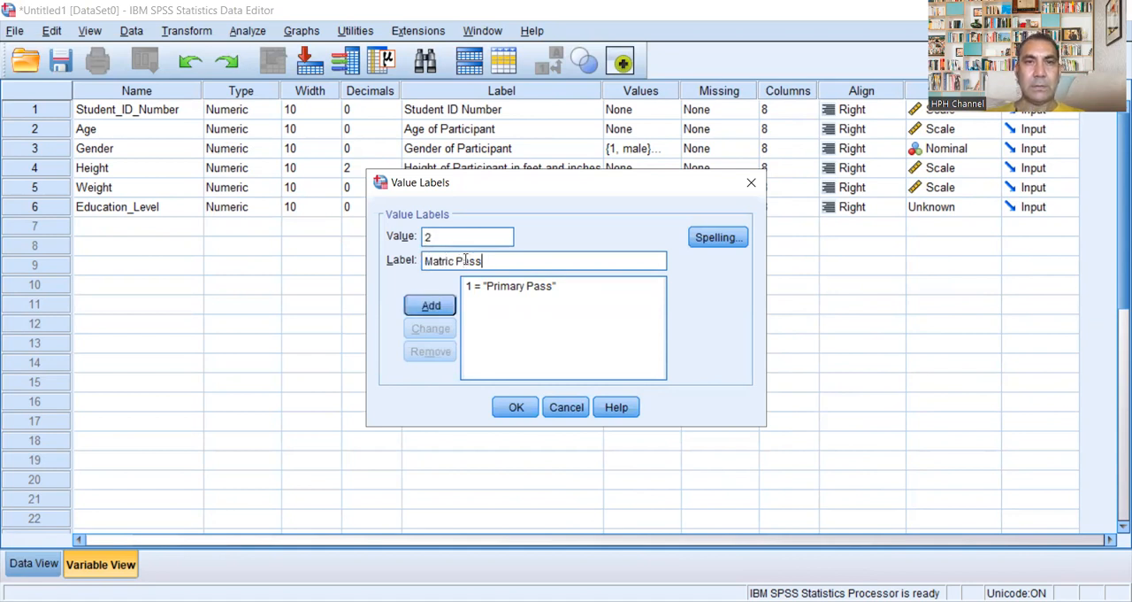
{"action": "left_click", "coordinate": [431, 306]}
Step: Add the value label 3 = "FSc/FA pass" for Education_Level
{"action": "type", "text": "3"}
{"action": "left_click", "coordinate": [459, 261]}
{"action": "type", "text": "Fa"}
{"action": "key", "text": "BackSpace"}
{"action": "type", "text": "S"}
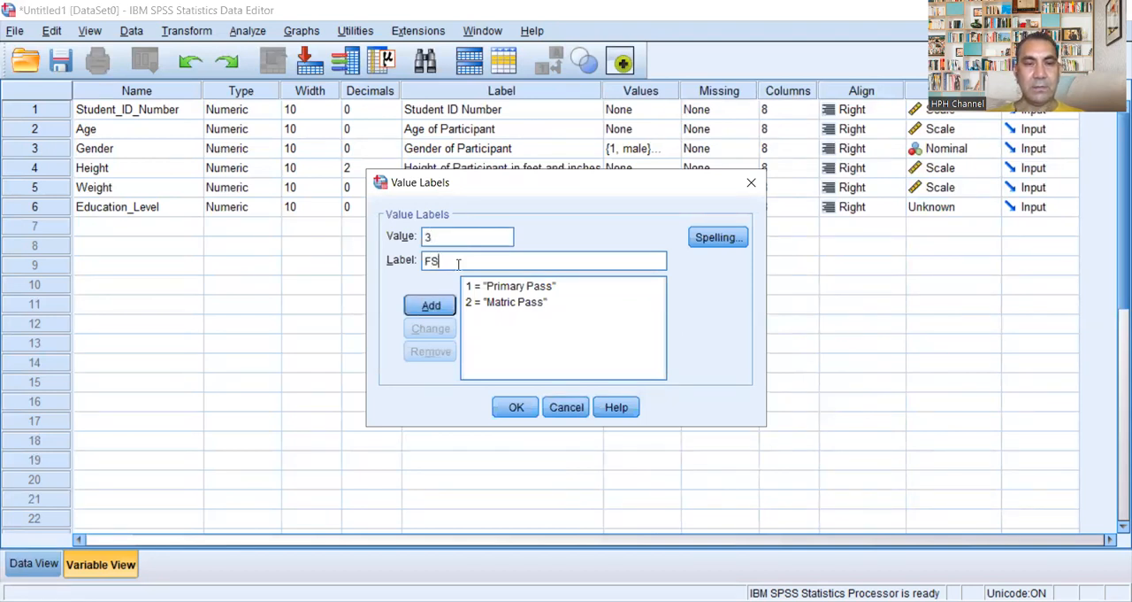
{"action": "type", "text": "c/FA pass"}
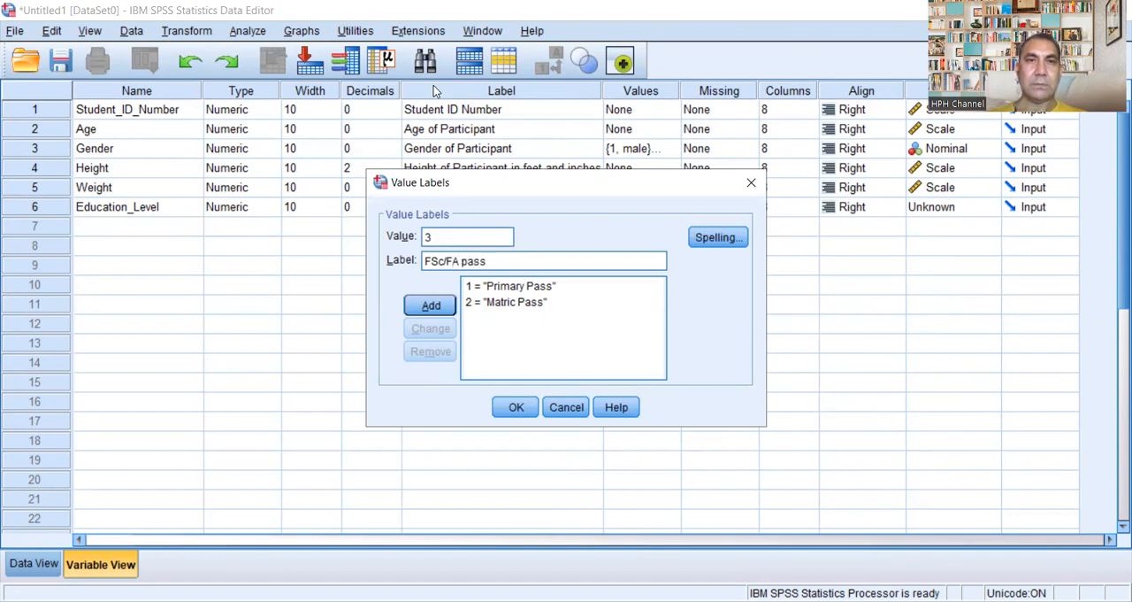
{"action": "left_click", "coordinate": [434, 306]}
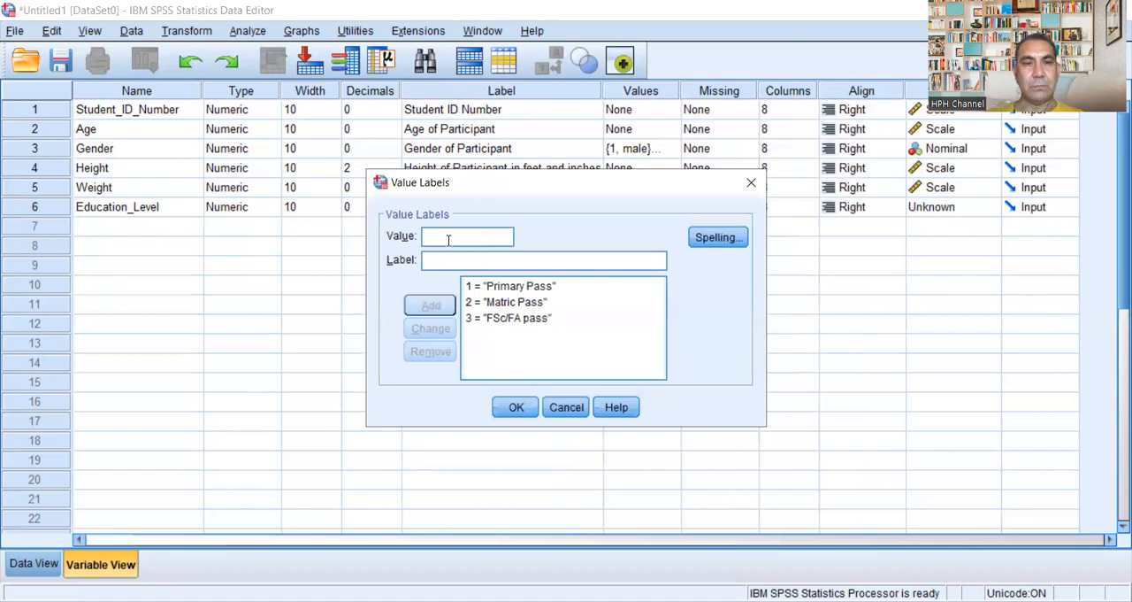
Step: Add the value label 4 = "BSc/BA pass" for Education_Level
{"action": "type", "text": "4"}
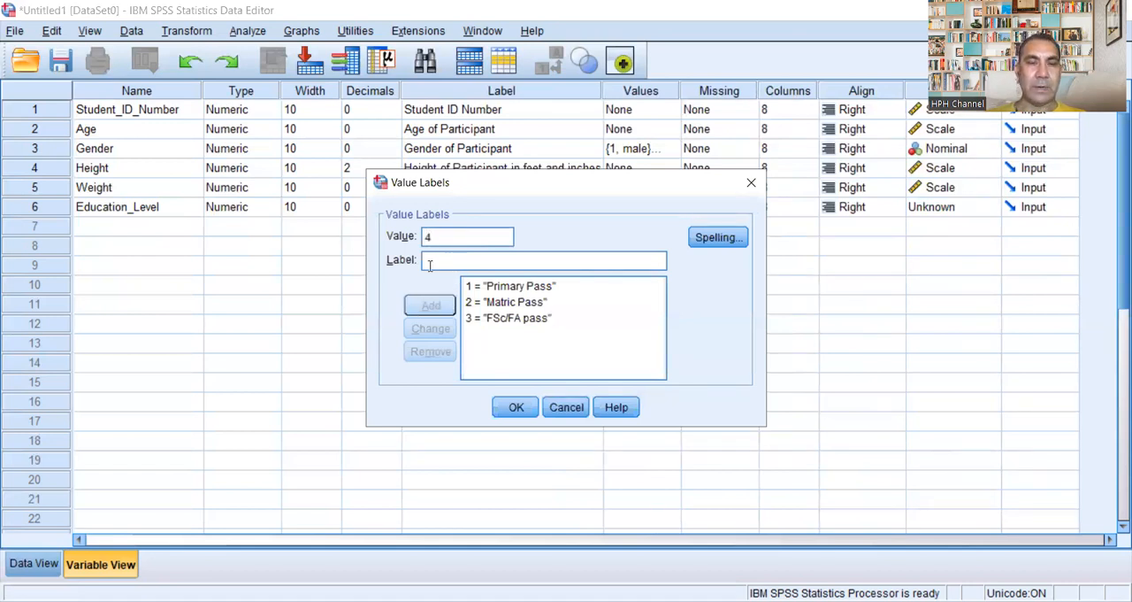
{"action": "type", "text": "BSc"}
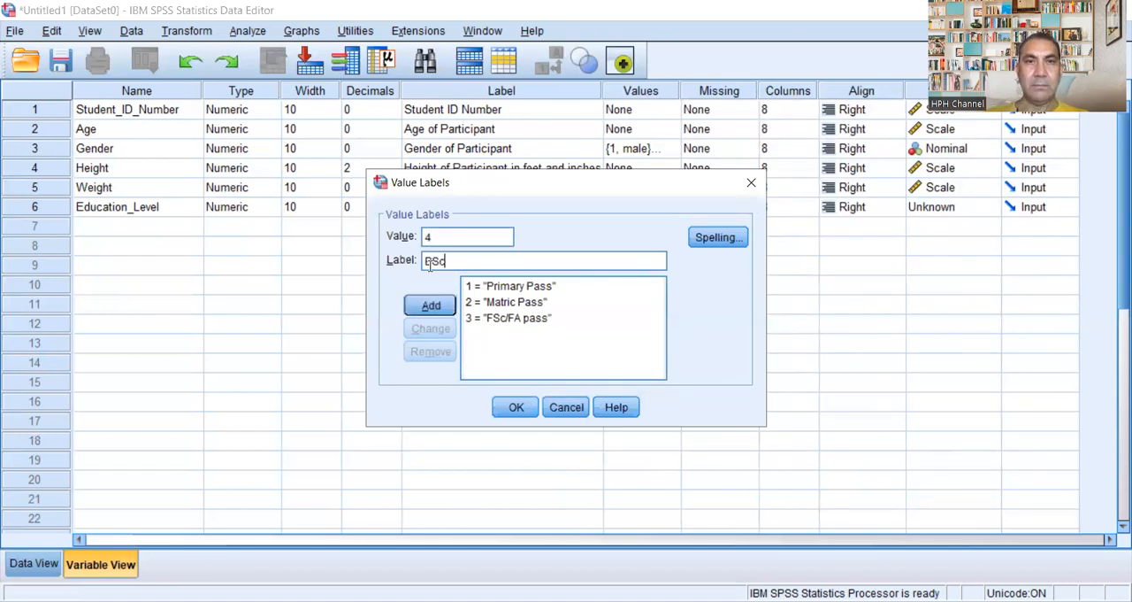
{"action": "type", "text": "/BA pass"}
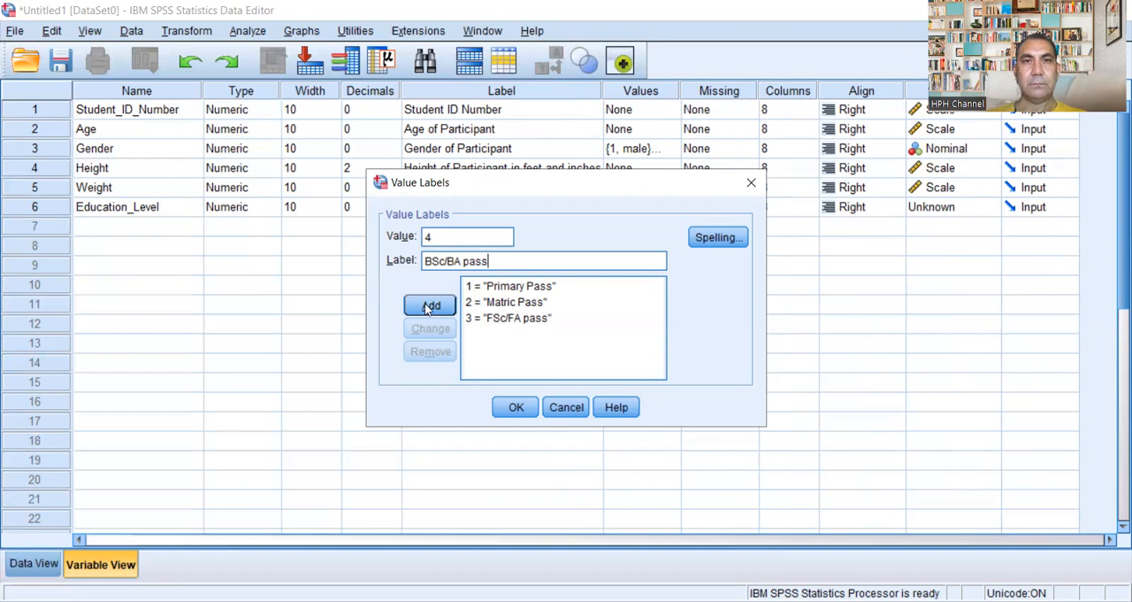
{"action": "left_click", "coordinate": [425, 304]}
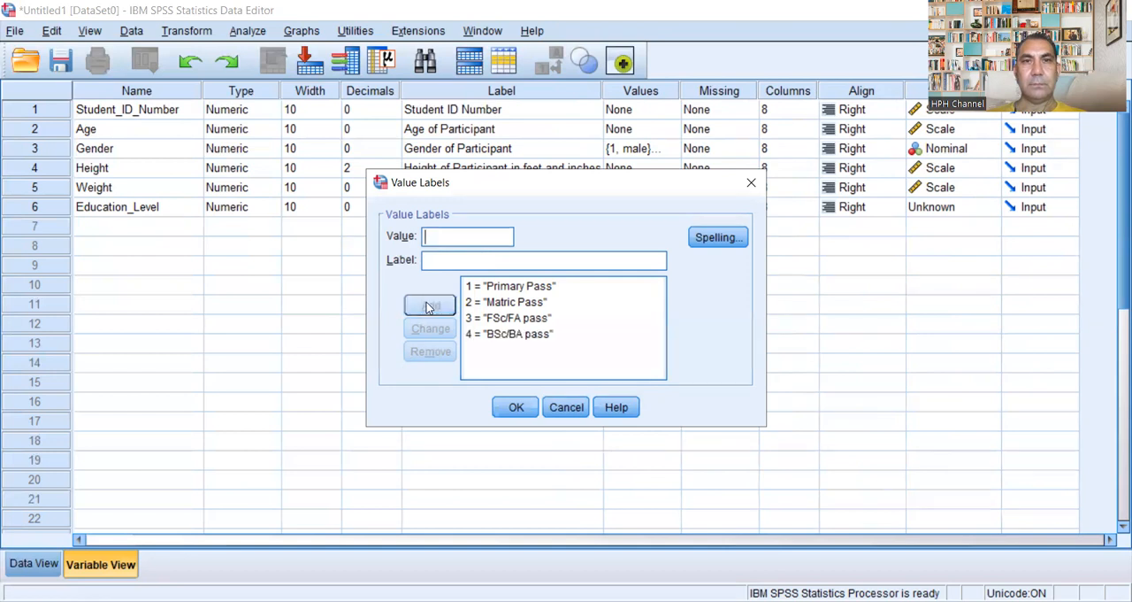
Step: Add the value label 5 = "MSc/MA pass" for Education_Level
{"action": "type", "text": "5"}
{"action": "left_click", "coordinate": [454, 260]}
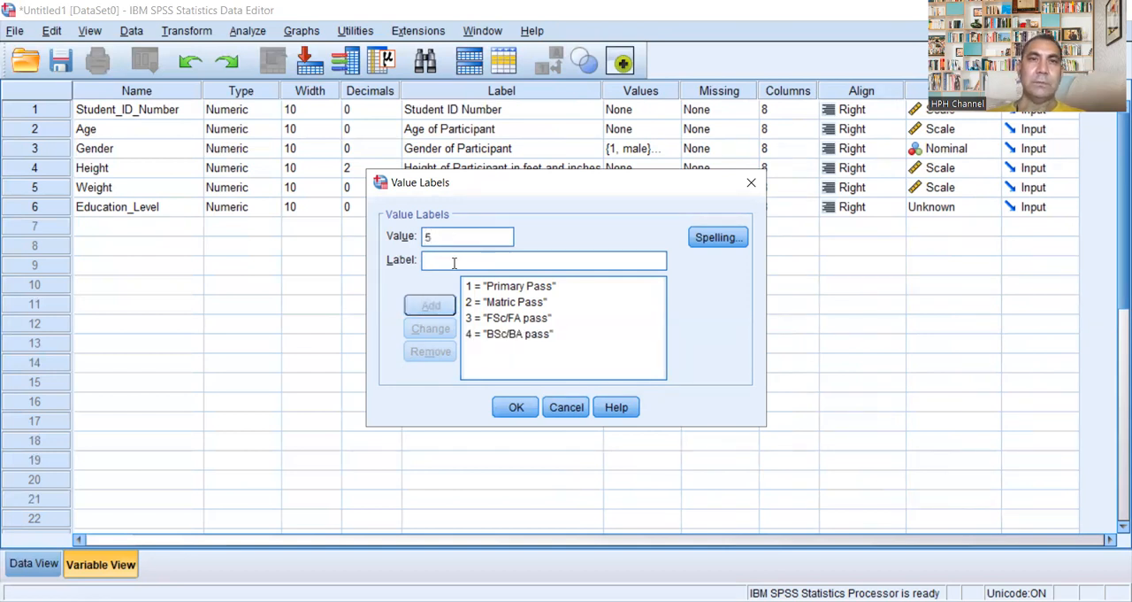
{"action": "type", "text": "M"}
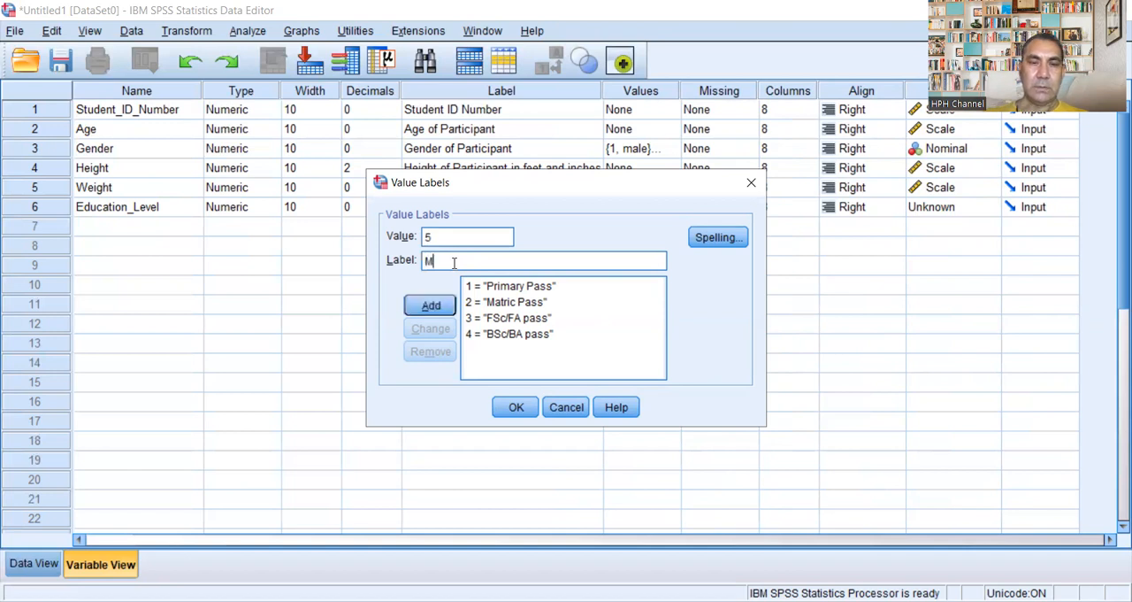
{"action": "type", "text": "Sc/MA pass"}
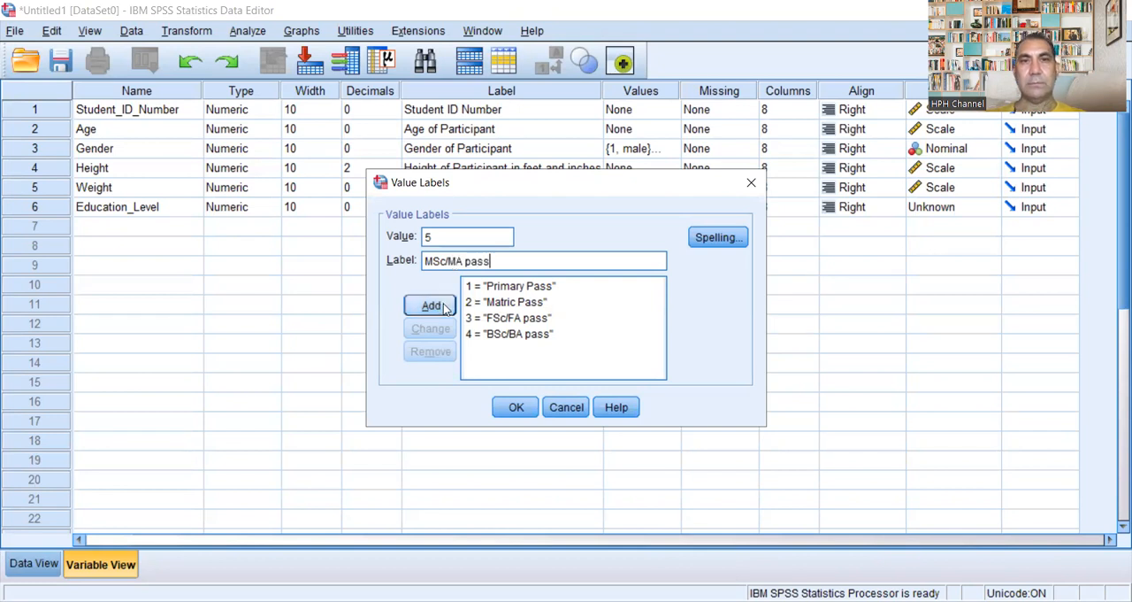
{"action": "left_click", "coordinate": [443, 303]}
Step: Add the value label 6 = "PhD pass" for Education_Level and apply the set of value labels
{"action": "type", "text": "6"}
{"action": "left_click", "coordinate": [472, 259]}
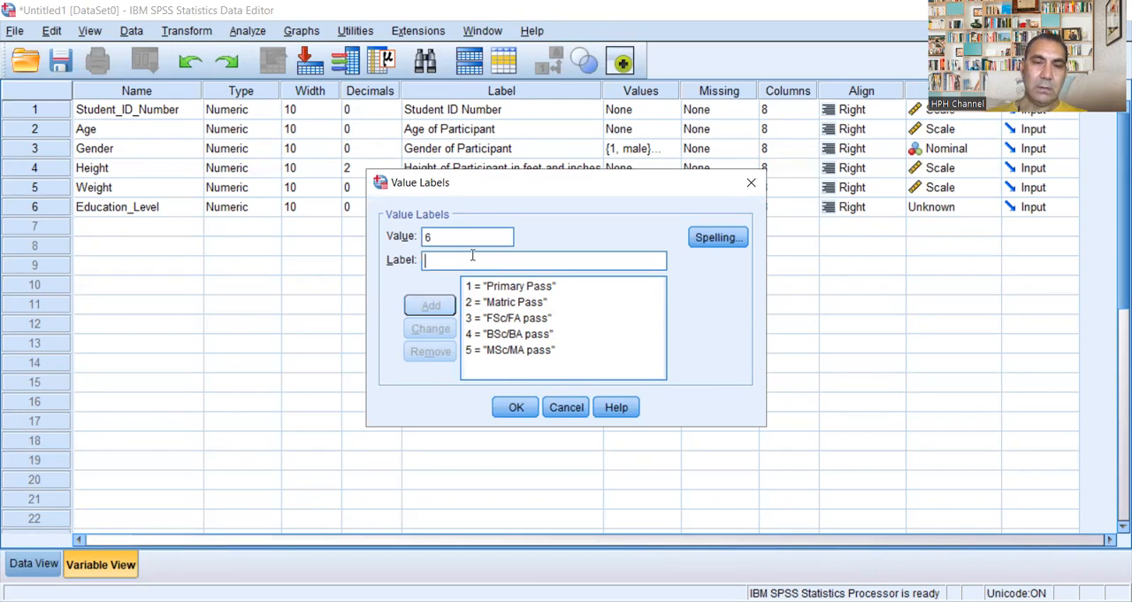
{"action": "type", "text": "PhD pass"}
{"action": "left_click", "coordinate": [427, 306]}
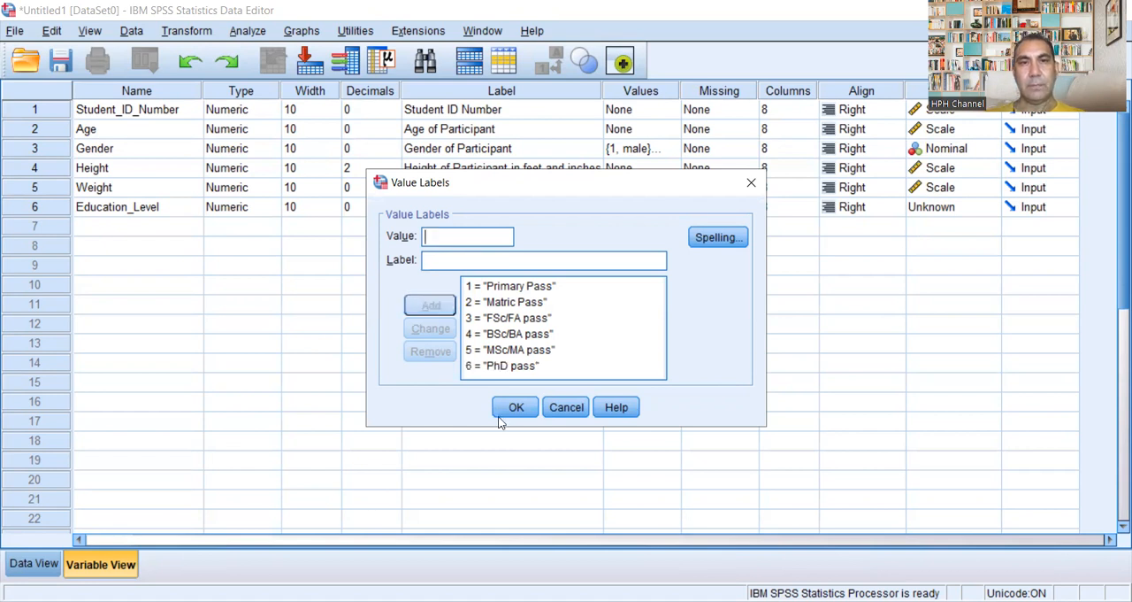
{"action": "left_click", "coordinate": [510, 410]}
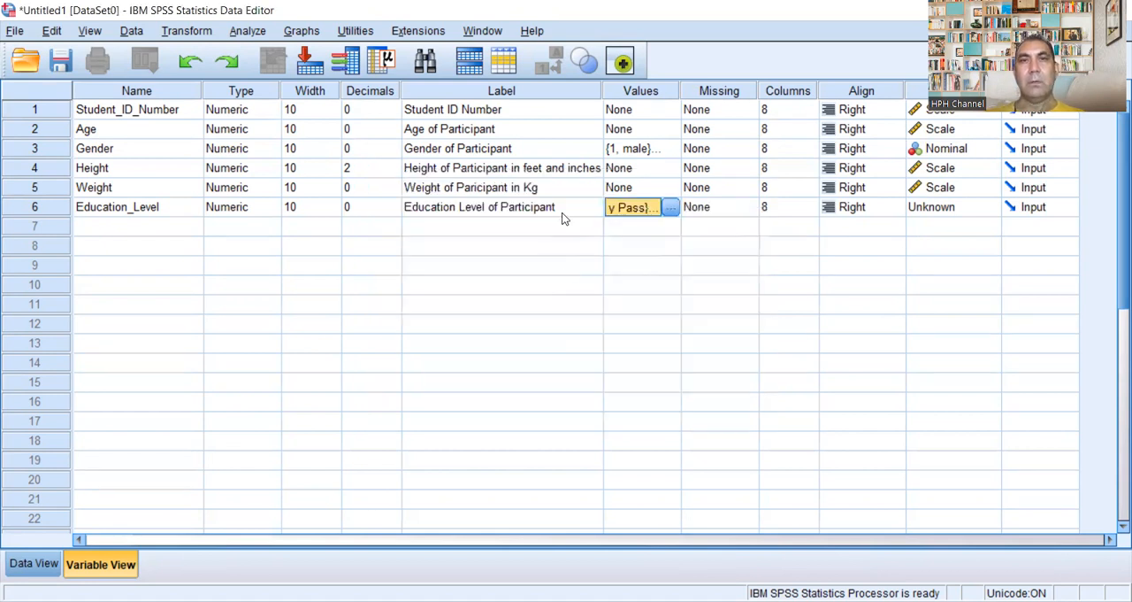
Step: Review the Education_Level value labels, and set the variable's measurement level to Ordinal
{"action": "left_click", "coordinate": [671, 207]}
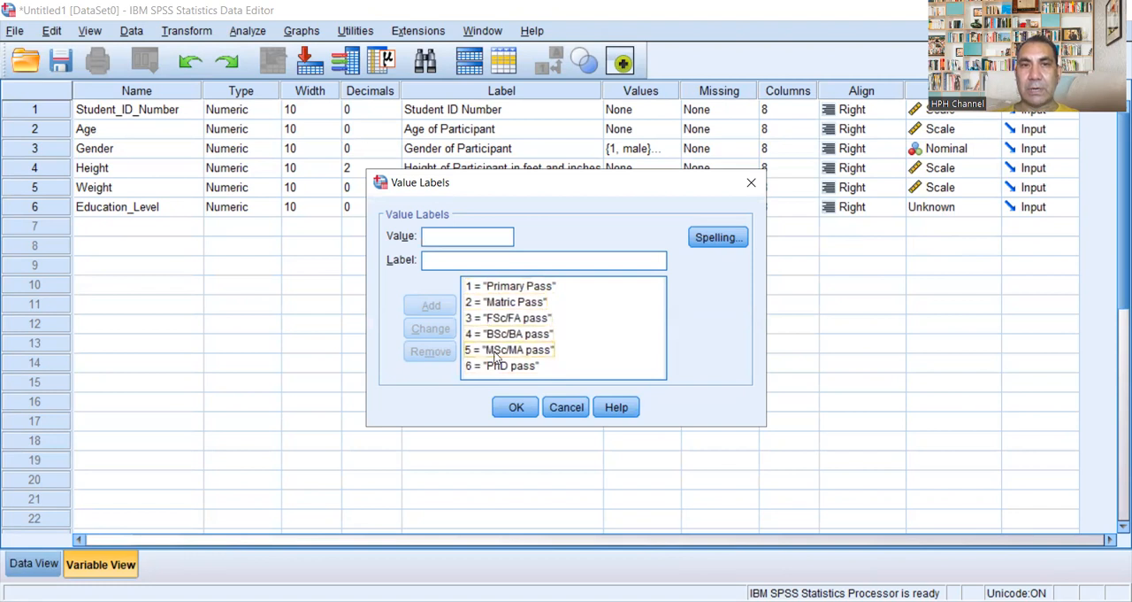
{"action": "left_click", "coordinate": [517, 407]}
{"action": "left_click", "coordinate": [995, 208]}
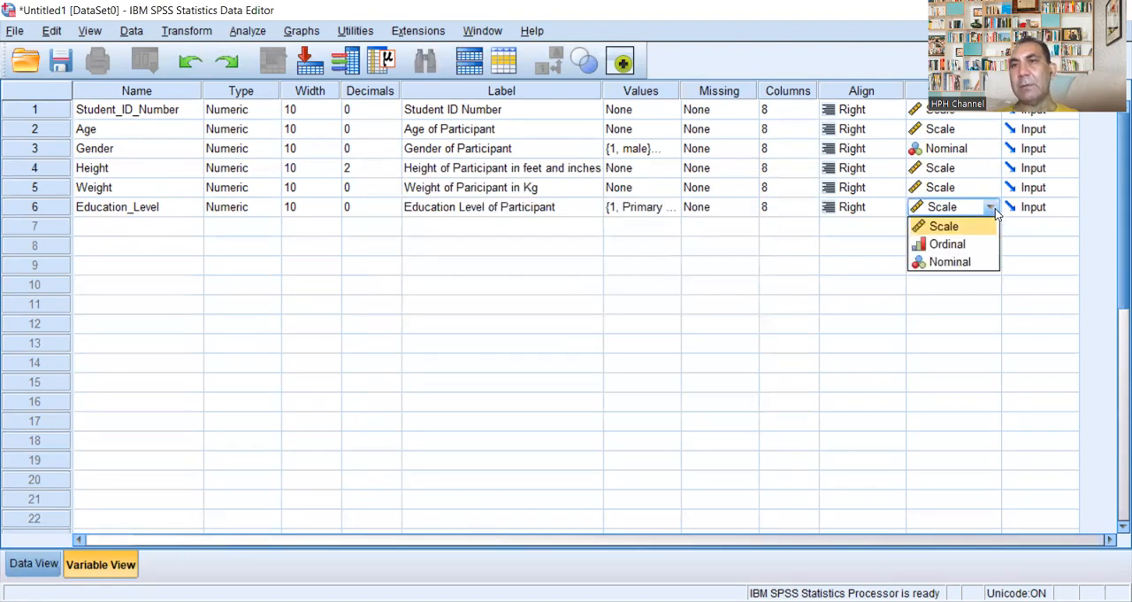
{"action": "left_click", "coordinate": [976, 244]}
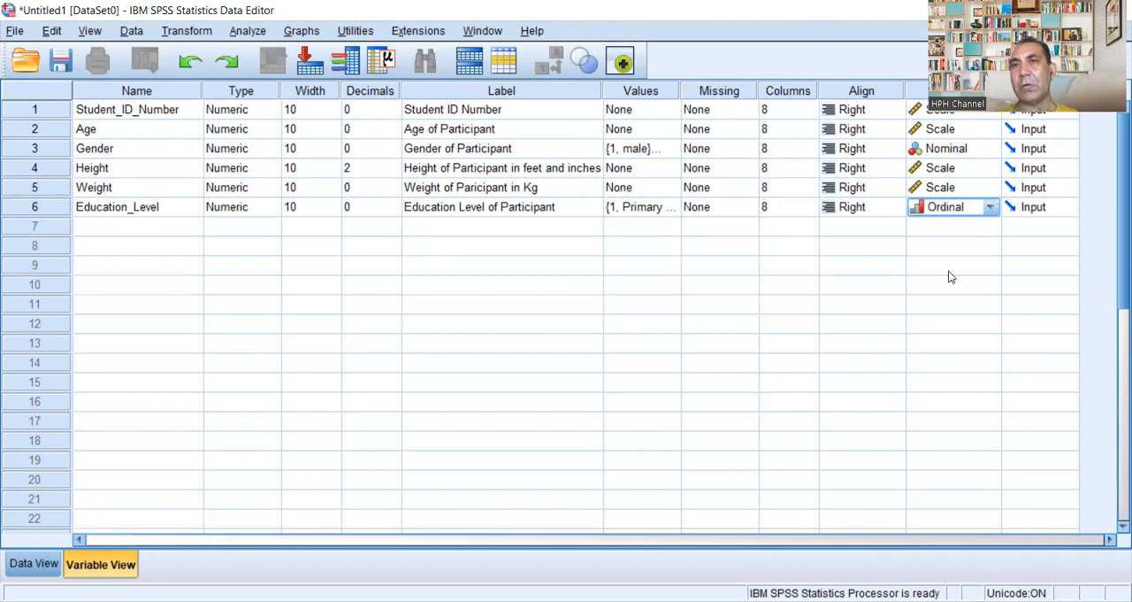
Step: Add a seventh variable named Ethinicity_or_Race below Education_Level
{"action": "left_click", "coordinate": [118, 228]}
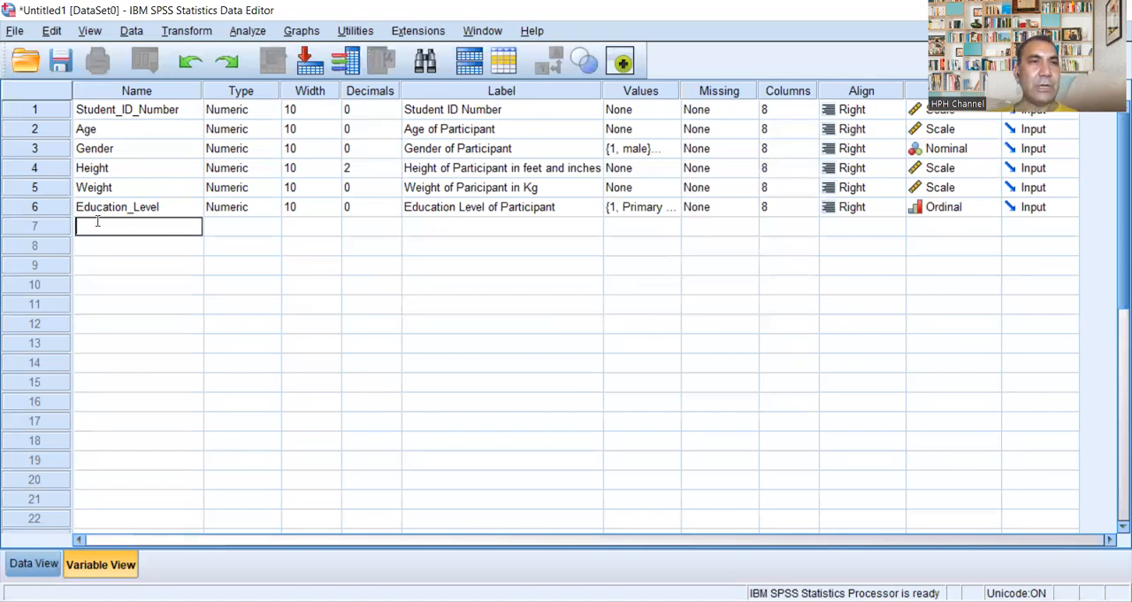
{"action": "type", "text": "E"}
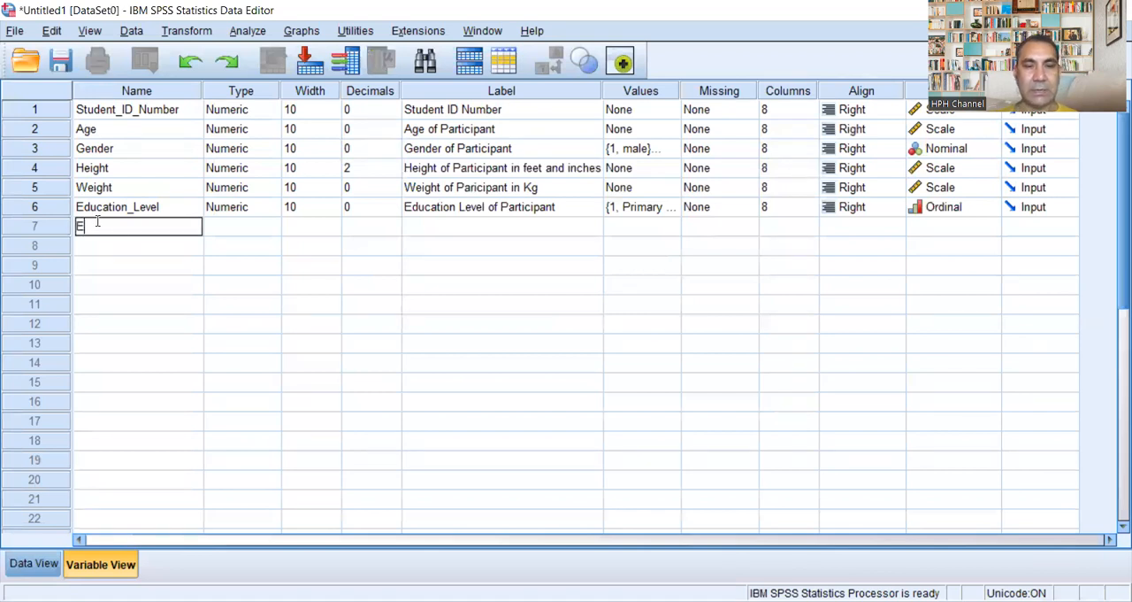
{"action": "type", "text": "thnic"}
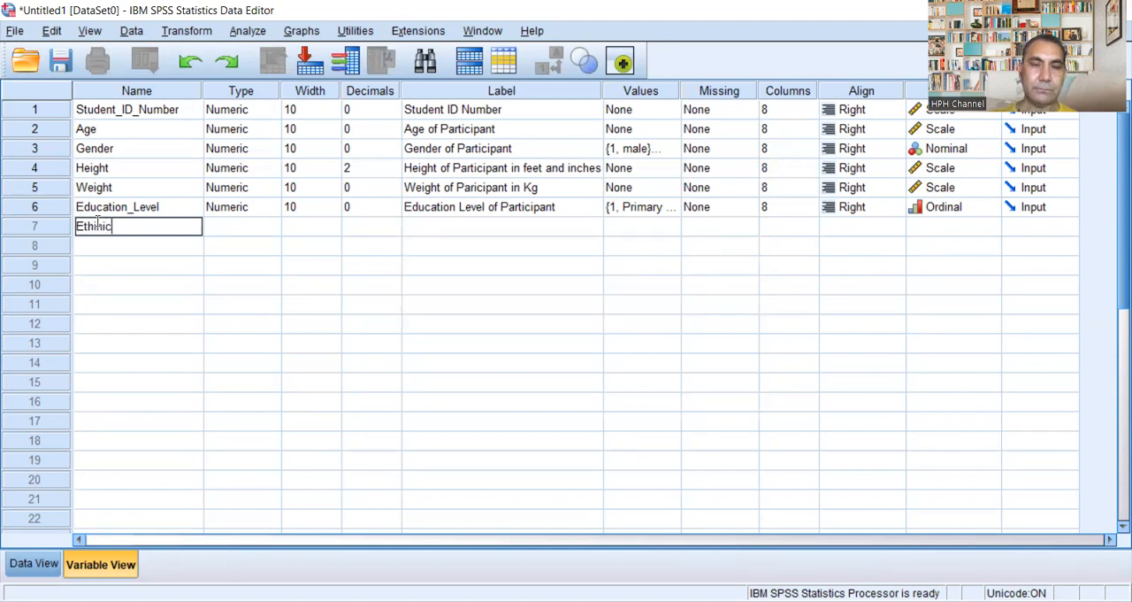
{"action": "type", "text": "ity"}
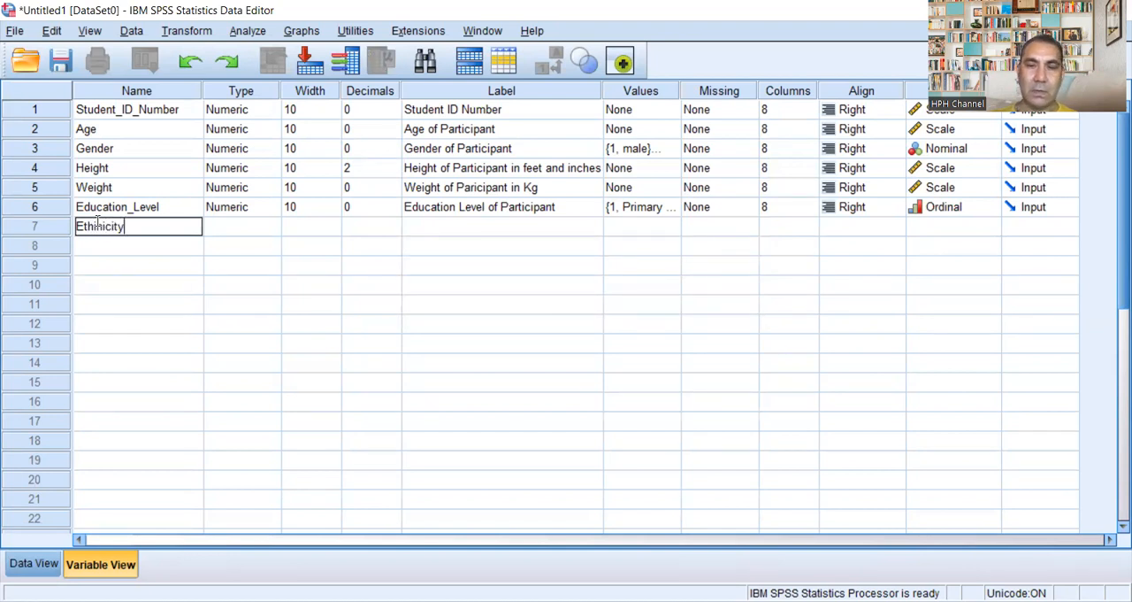
{"action": "type", "text": "_Rav"}
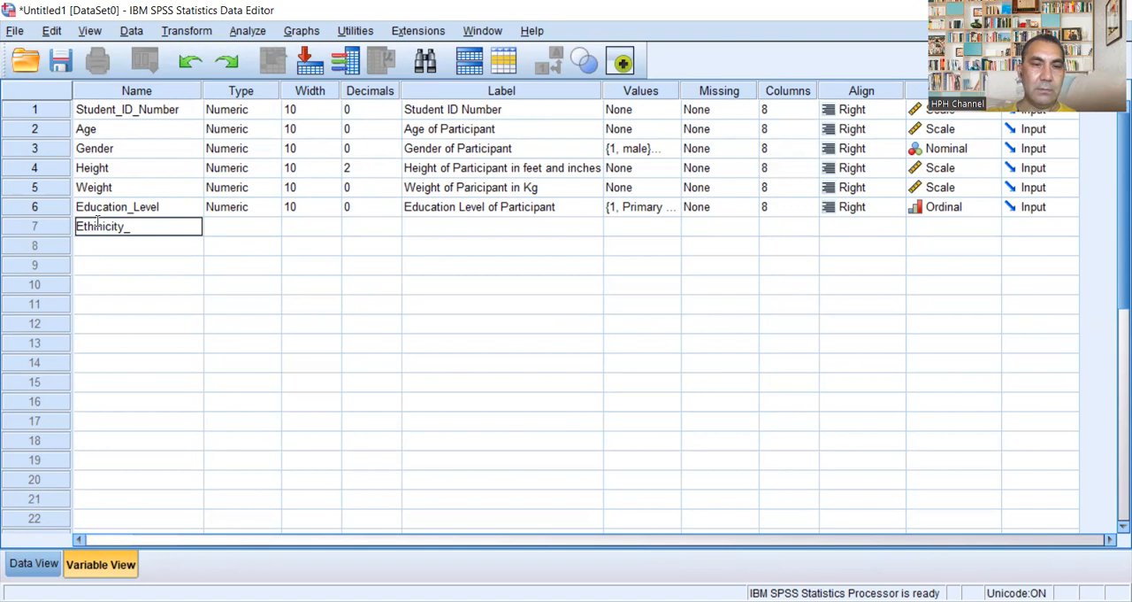
{"action": "key", "text": "BackSpace"}
{"action": "key", "text": "BackSpace"}
{"action": "key", "text": "BackSpace"}
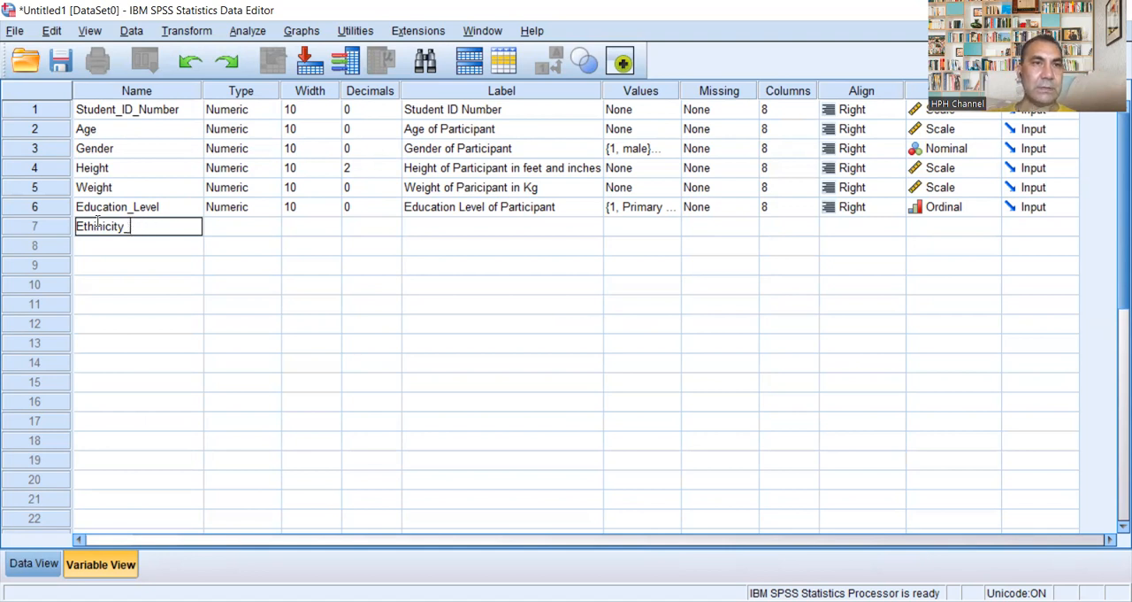
{"action": "type", "text": "or"}
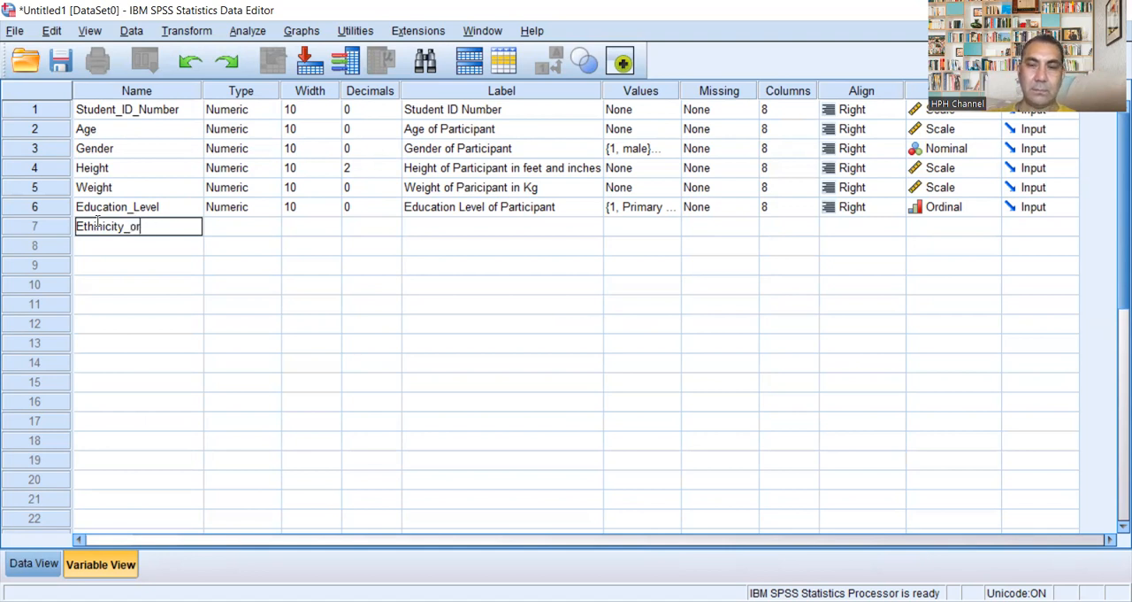
{"action": "type", "text": "_Race"}
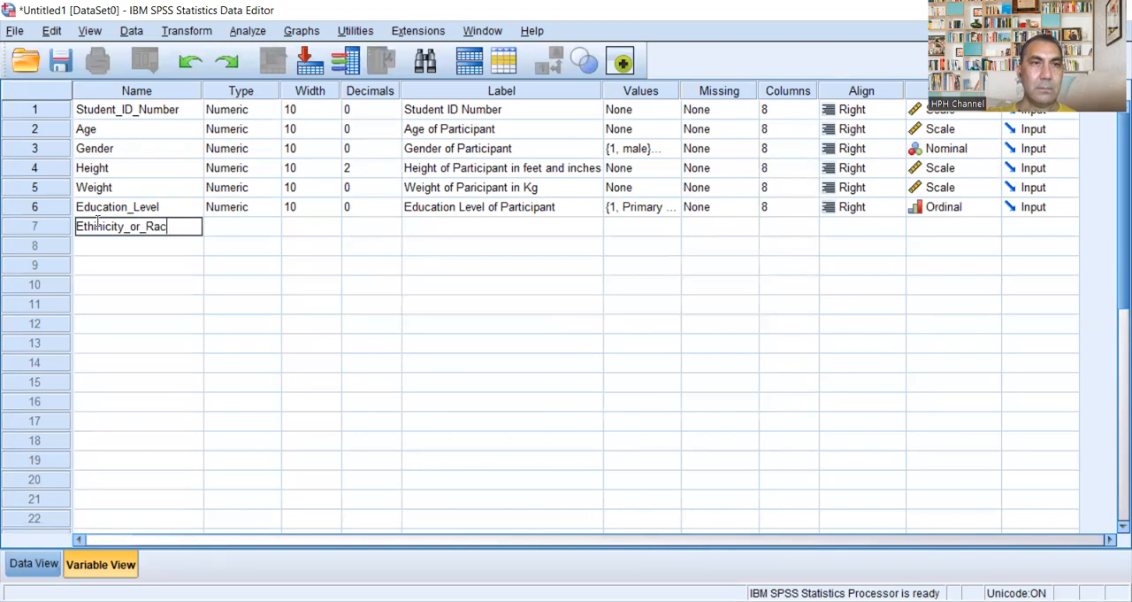
{"action": "left_click", "coordinate": [261, 232]}
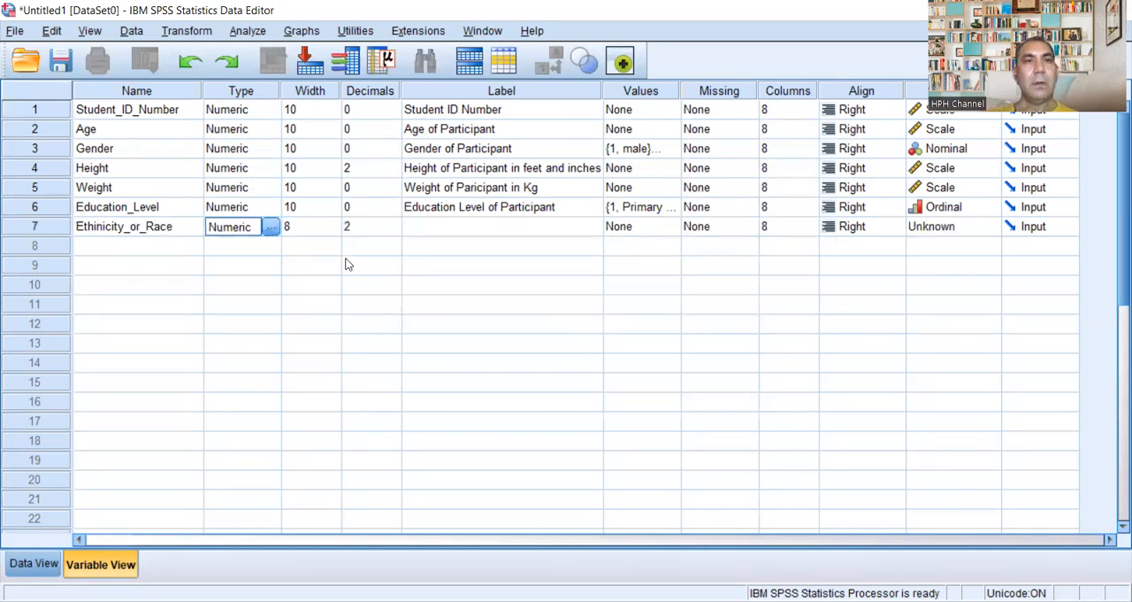
Step: Set the width of Ethinicity_or_Race to 10 and its decimals to 0
{"action": "left_click", "coordinate": [311, 232]}
{"action": "left_click", "coordinate": [334, 223]}
{"action": "left_click", "coordinate": [334, 223]}
{"action": "left_click", "coordinate": [396, 232]}
{"action": "left_click", "coordinate": [395, 230]}
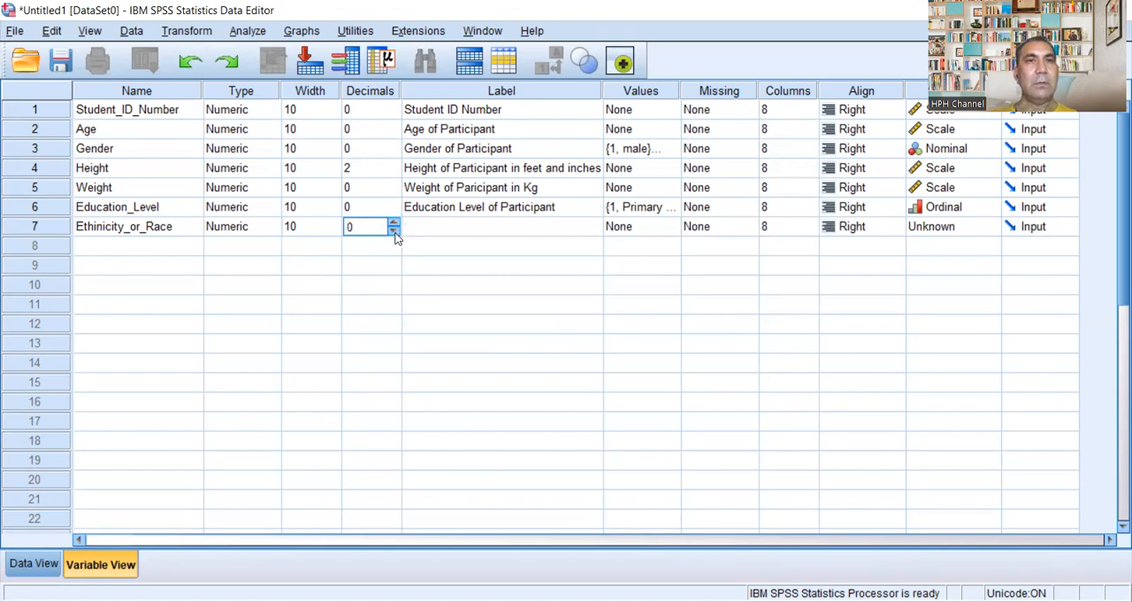
Step: Enter "Ethnicity or Race of Participant" as the variable label for Ethinicity_or_Race
{"action": "left_click", "coordinate": [439, 229]}
{"action": "left_click", "coordinate": [441, 226]}
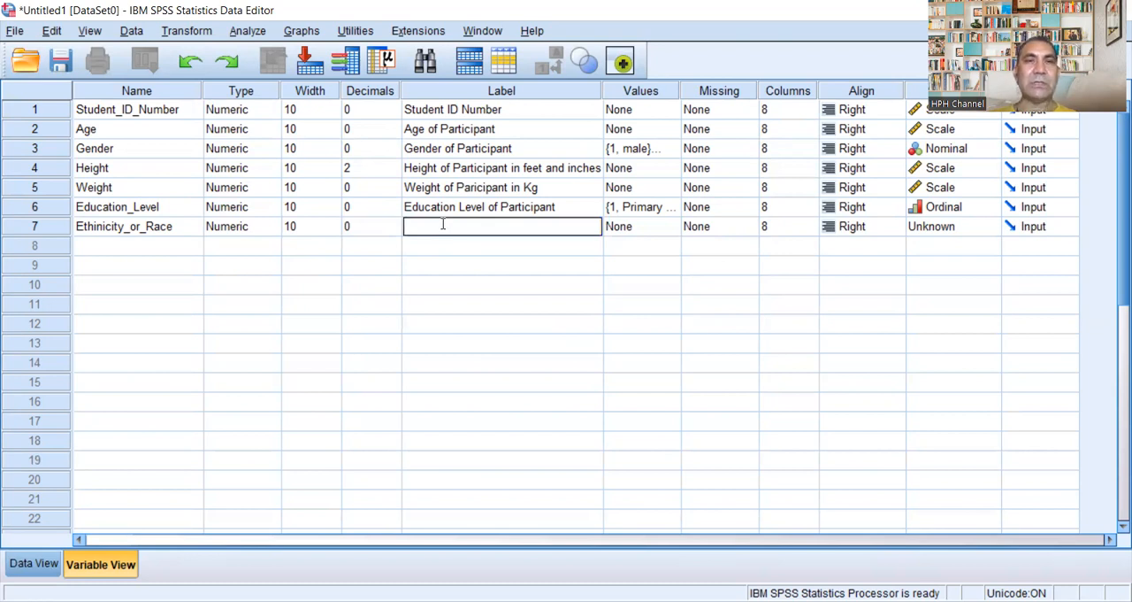
{"action": "type", "text": "E"}
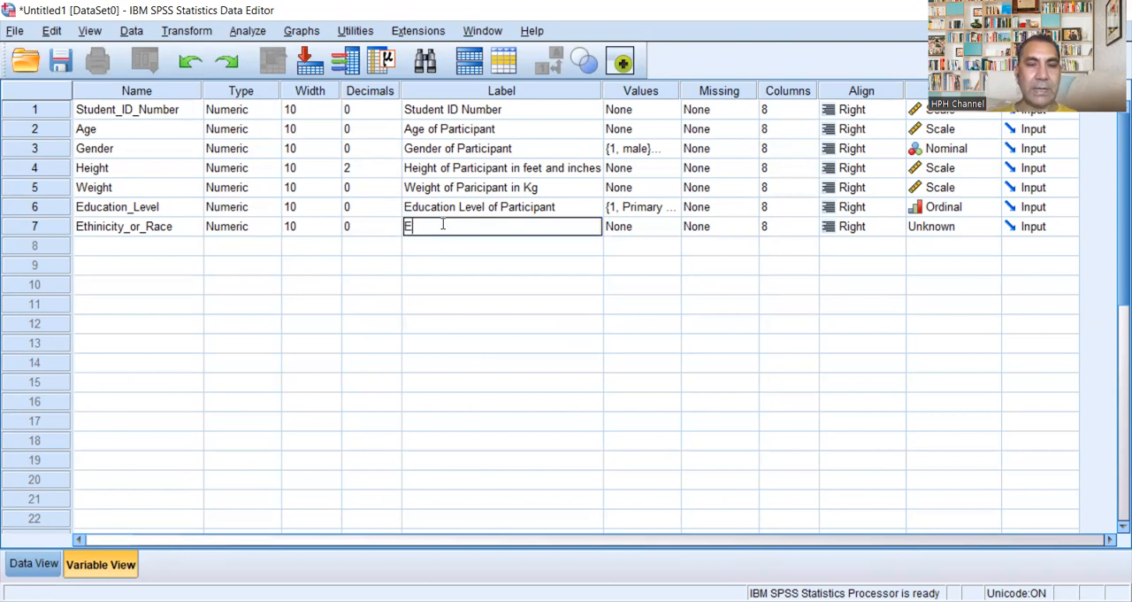
{"action": "type", "text": "thnicity of"}
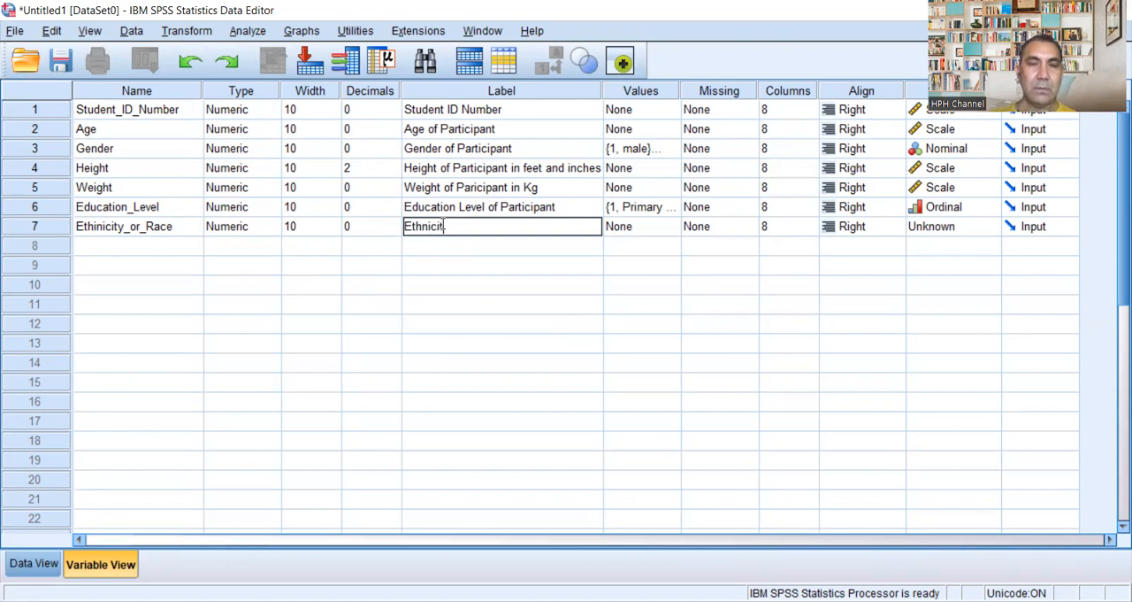
{"action": "key", "text": "BackSpace"}
{"action": "key", "text": "BackSpace"}
{"action": "type", "text": "r Race"}
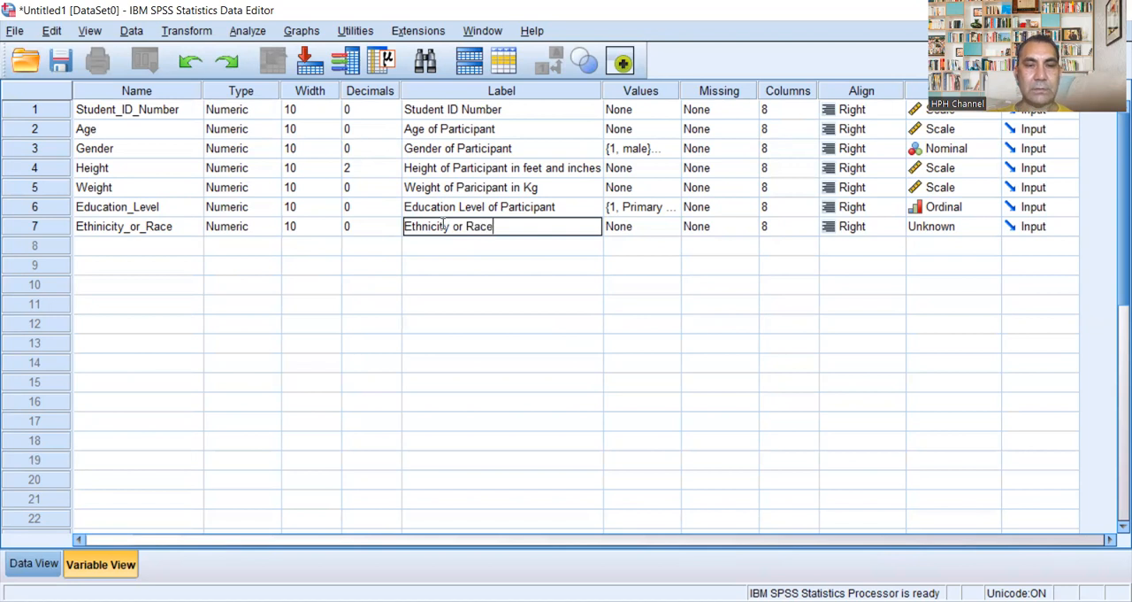
{"action": "type", "text": " of Partic"}
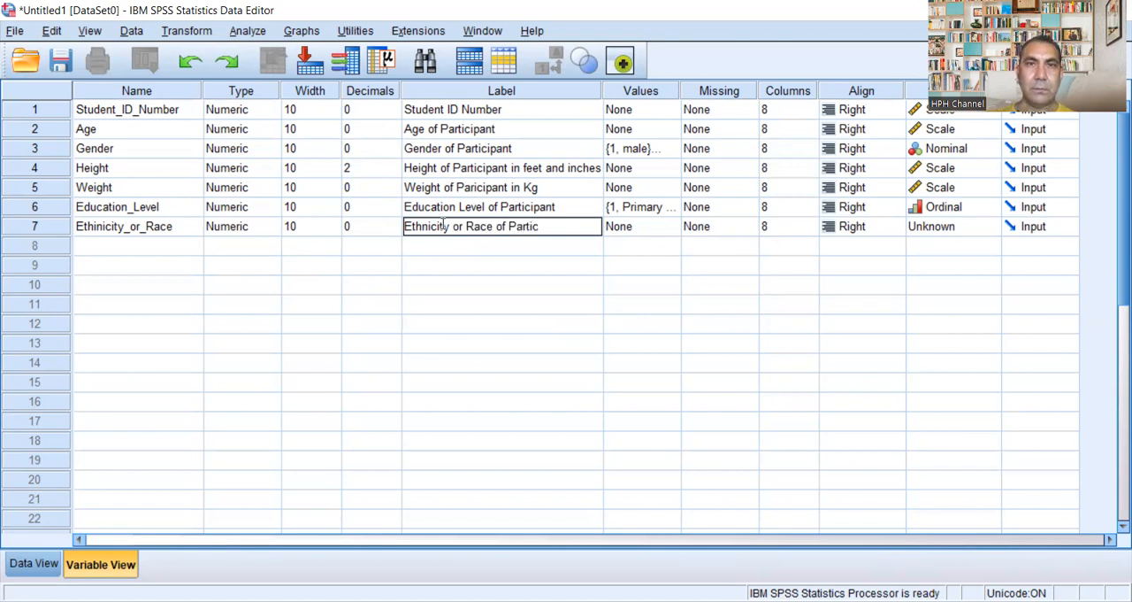
{"action": "type", "text": "ipant"}
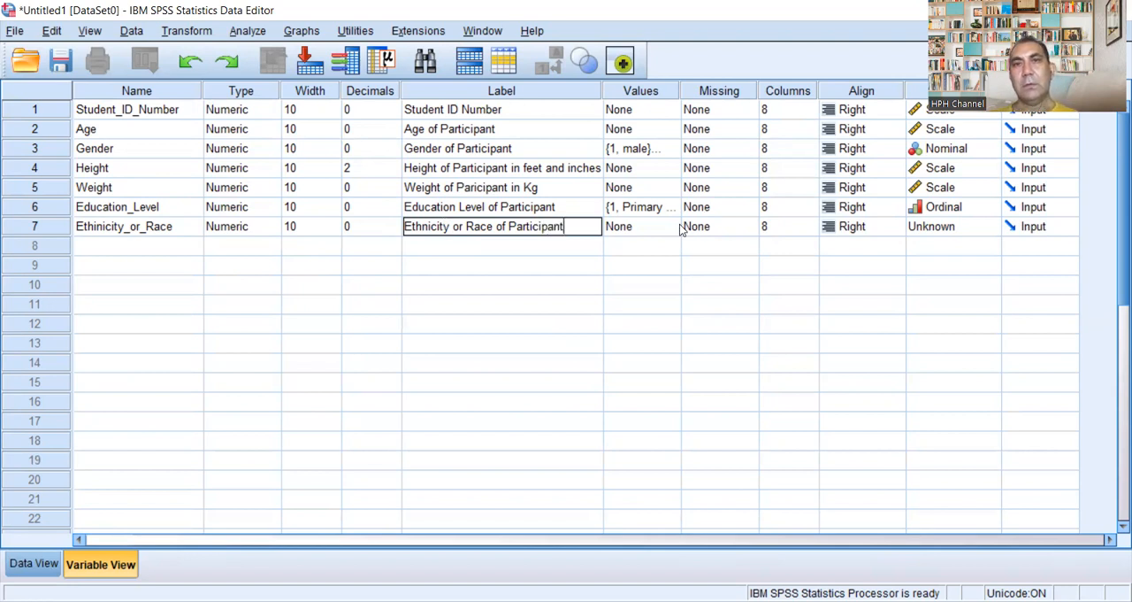
{"action": "key", "text": "Tab"}
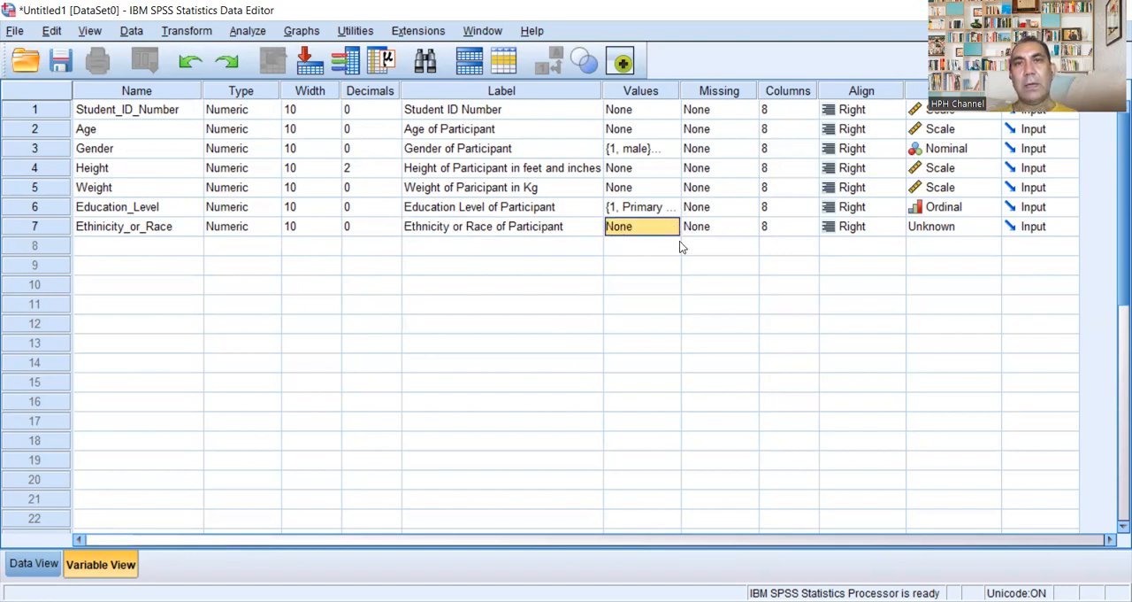
Step: Open the value labels of Ethinicity_or_Race and add 1 = "Punjabi"
{"action": "left_click", "coordinate": [673, 231]}
{"action": "left_click", "coordinate": [671, 228]}
{"action": "type", "text": "1"}
{"action": "left_click", "coordinate": [471, 260]}
{"action": "type", "text": "Punjabi"}
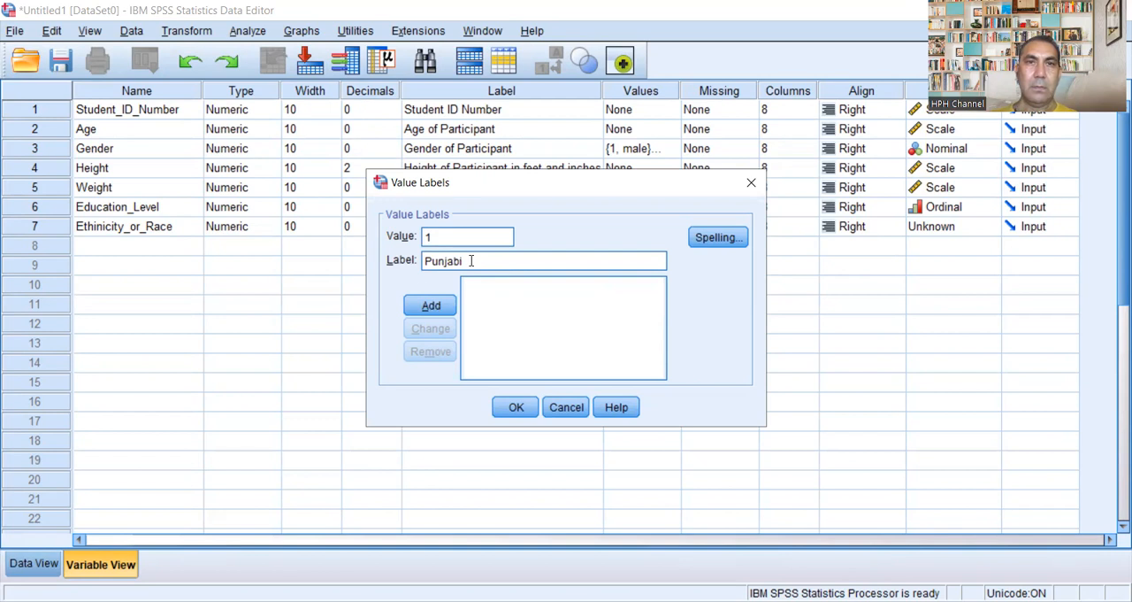
{"action": "left_click", "coordinate": [431, 305]}
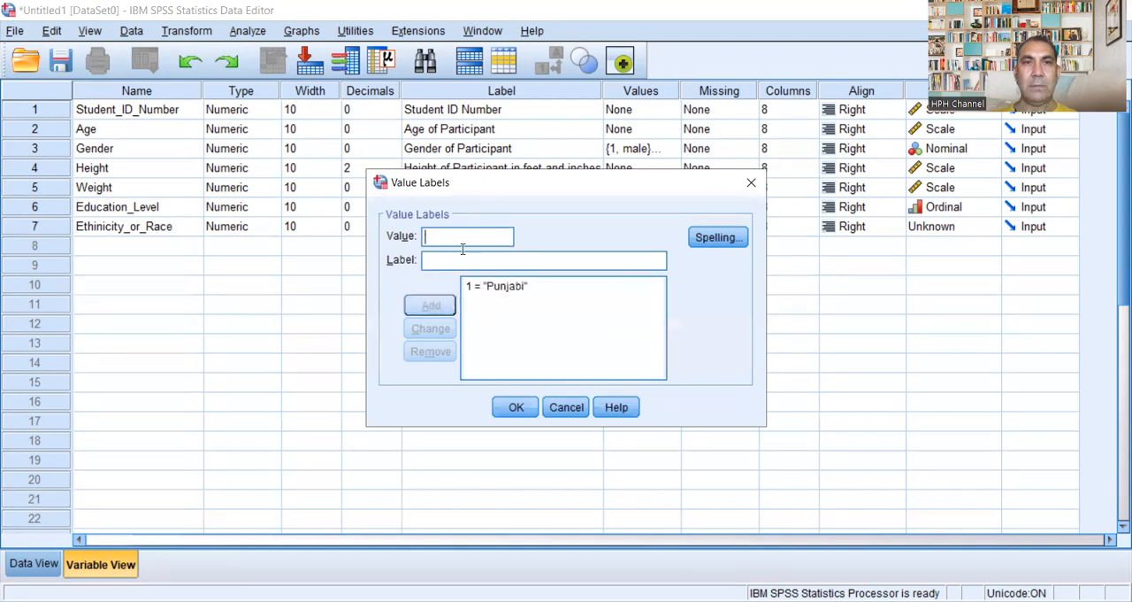
Step: Add the value label 2 = "Sindhi" for Ethinicity_or_Race
{"action": "type", "text": "2"}
{"action": "left_click", "coordinate": [473, 260]}
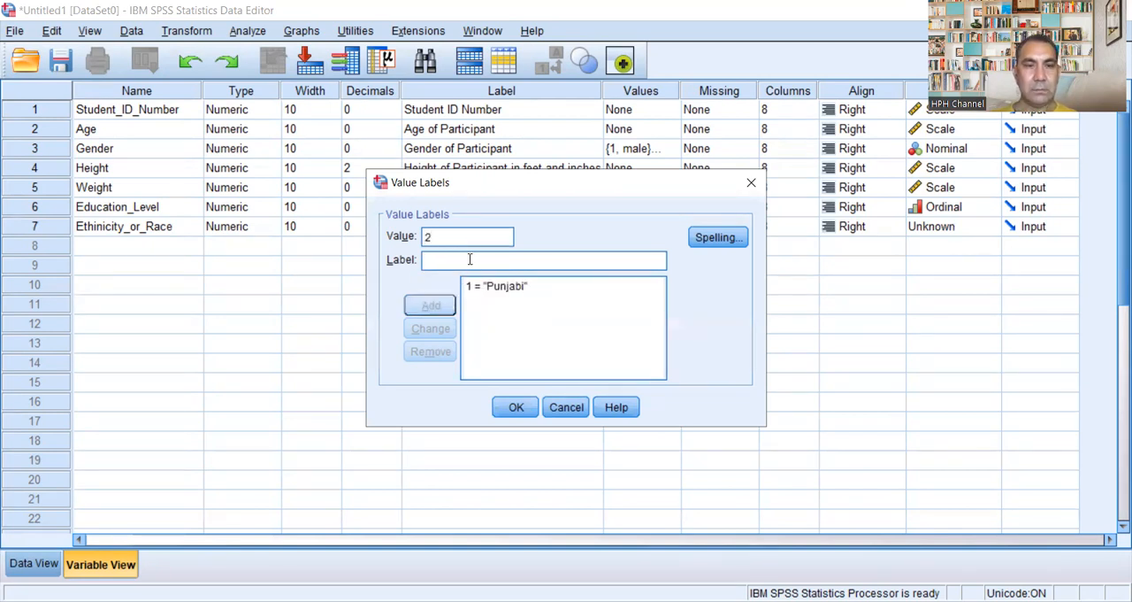
{"action": "type", "text": "Sindhi"}
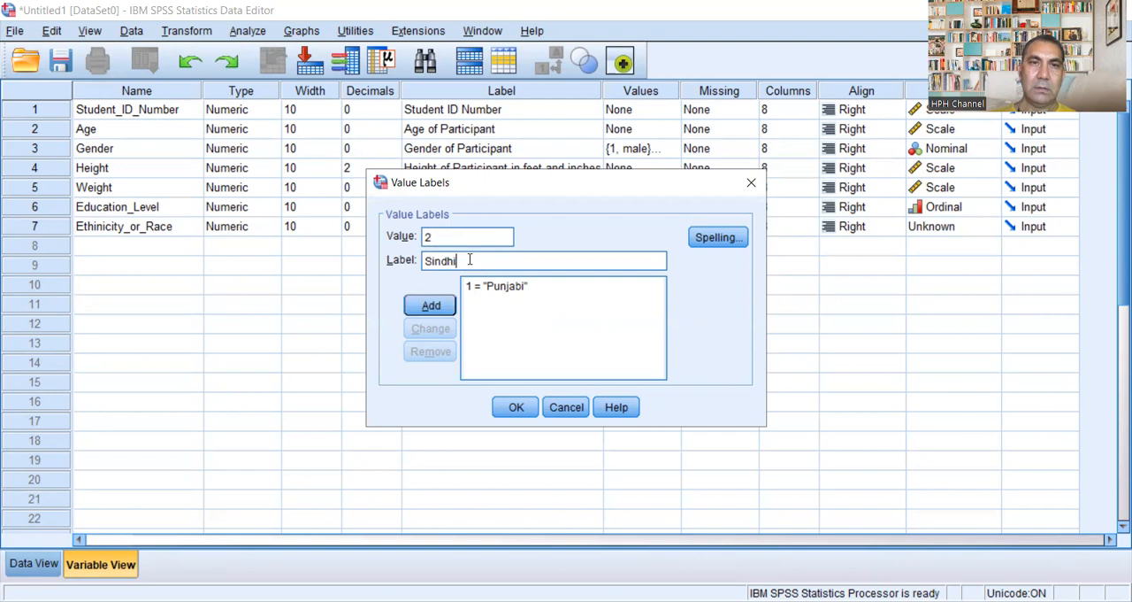
{"action": "left_click", "coordinate": [429, 305]}
Step: Add the value label 3 = "Pakhtoon OR Pashtoon" for Ethinicity_or_Race
{"action": "type", "text": "3"}
{"action": "left_click", "coordinate": [454, 266]}
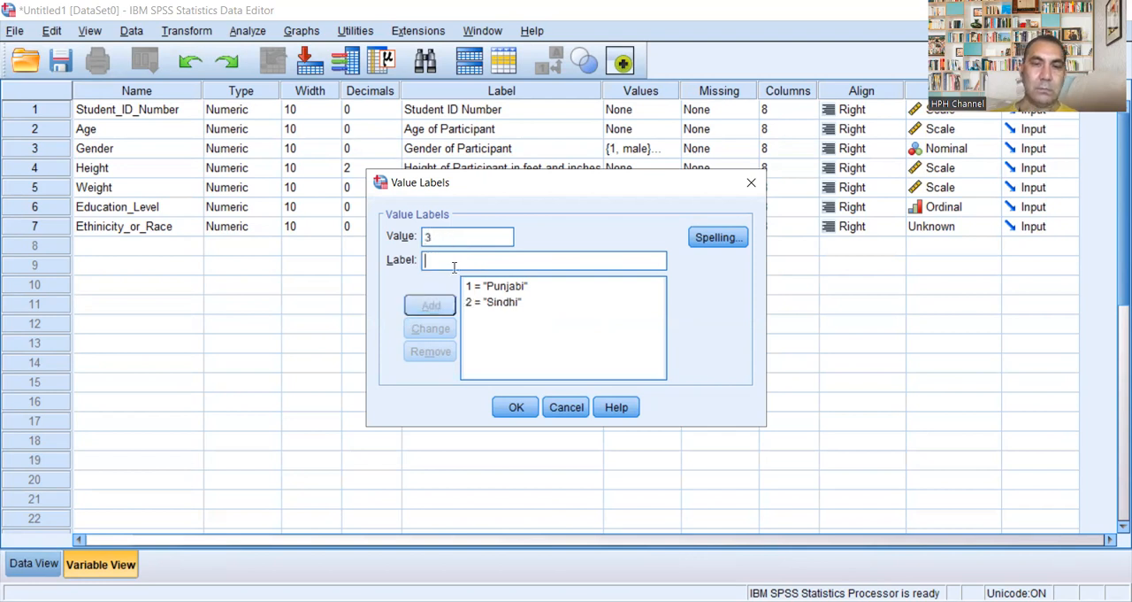
{"action": "type", "text": "Pa"}
{"action": "type", "text": "k"}
{"action": "type", "text": "hi"}
{"action": "type", "text": "oon"}
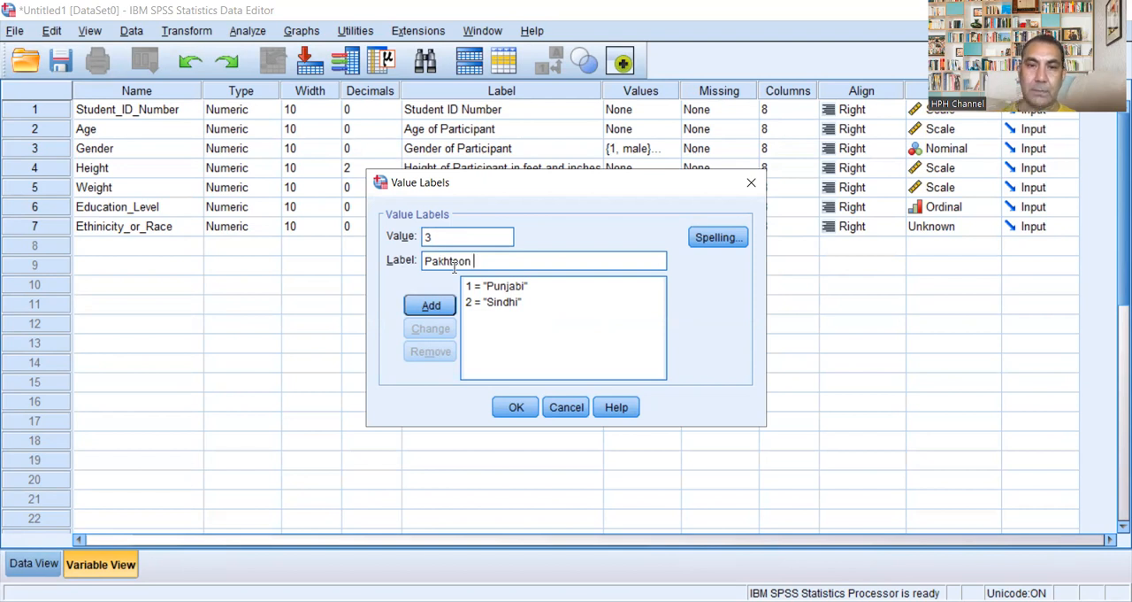
{"action": "type", "text": " Or"}
{"action": "key", "text": "BackSpace"}
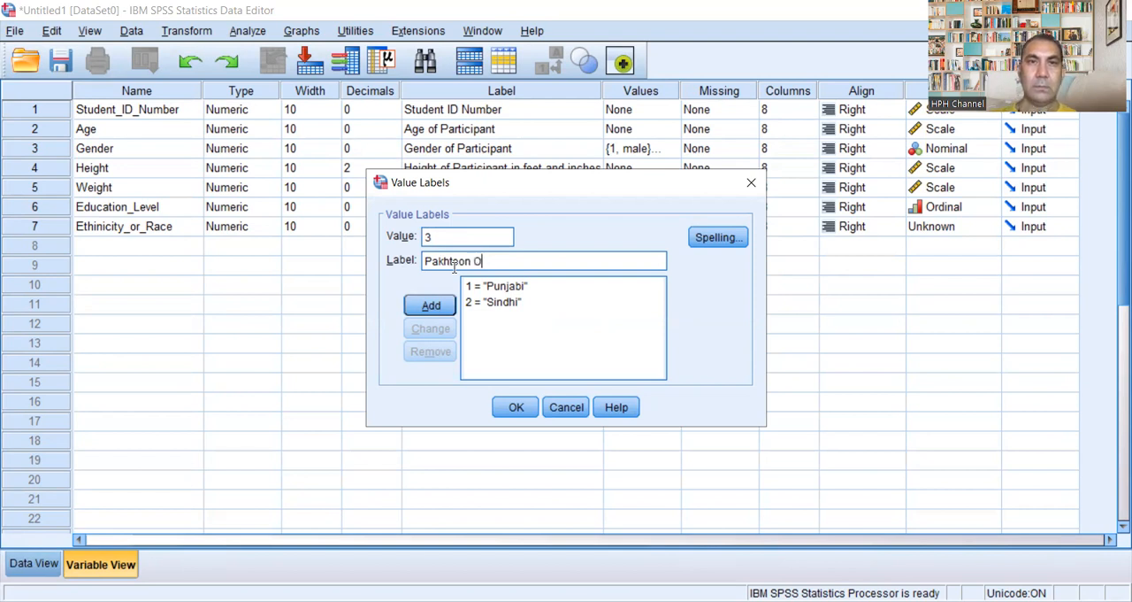
{"action": "type", "text": "R P"}
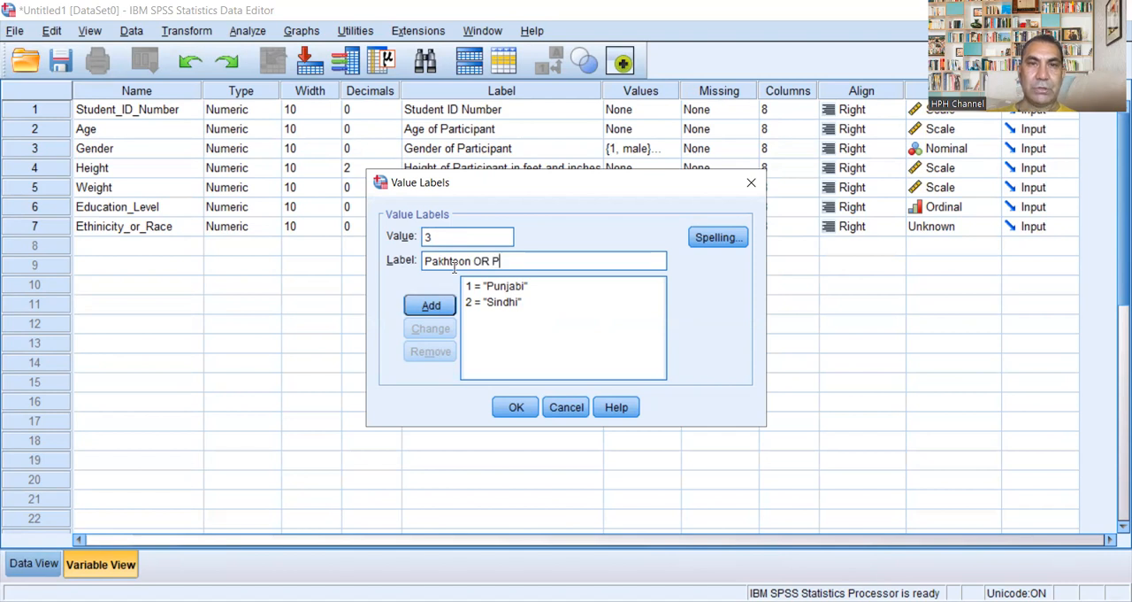
{"action": "type", "text": "ashtoom"}
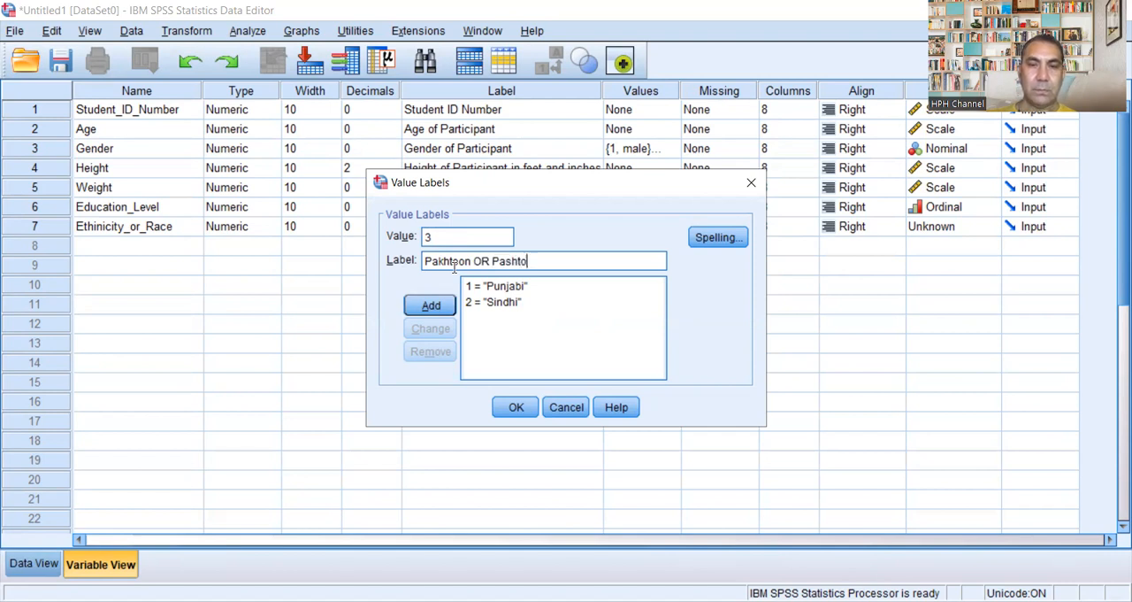
{"action": "key", "text": "BackSpace"}
{"action": "type", "text": "n"}
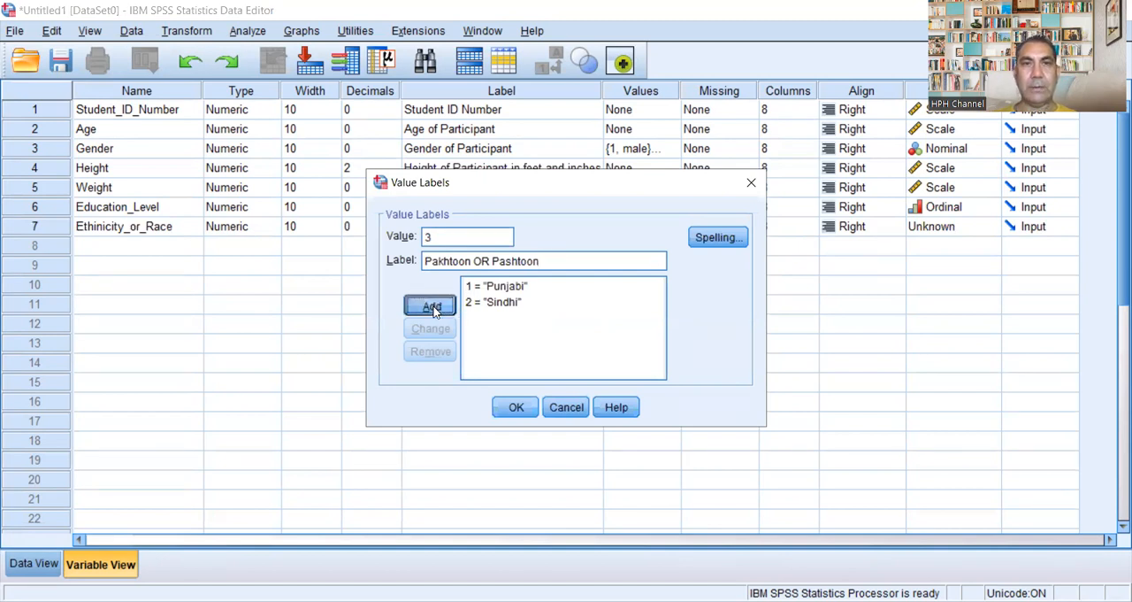
{"action": "left_click", "coordinate": [431, 306]}
Step: Add the value label 4 = "Balochi" for Ethinicity_or_Race
{"action": "type", "text": "4"}
{"action": "left_click", "coordinate": [461, 254]}
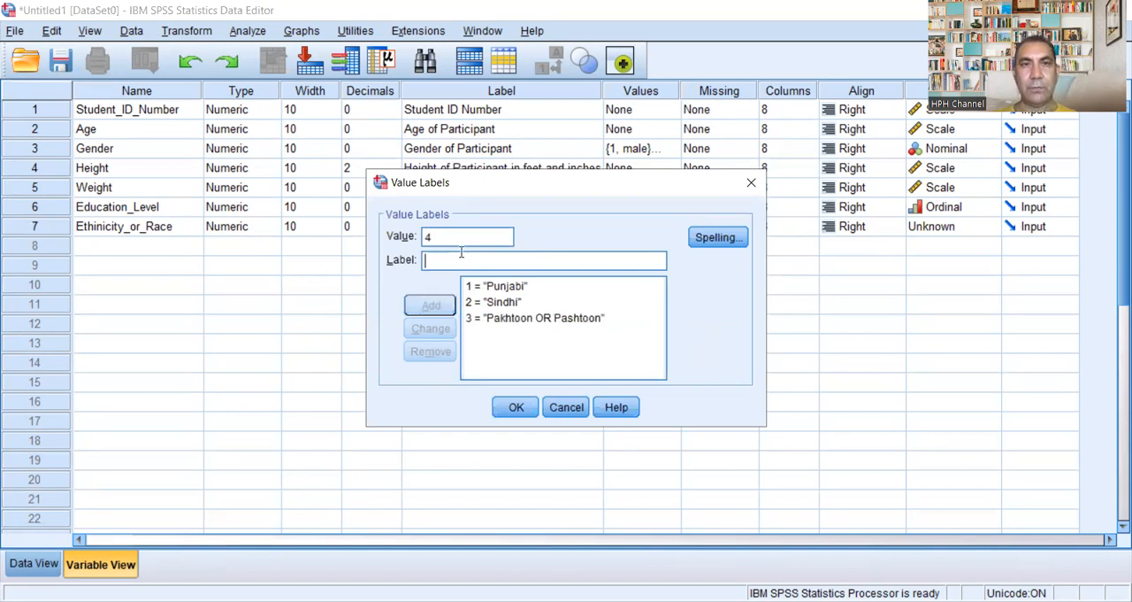
{"action": "type", "text": "B"}
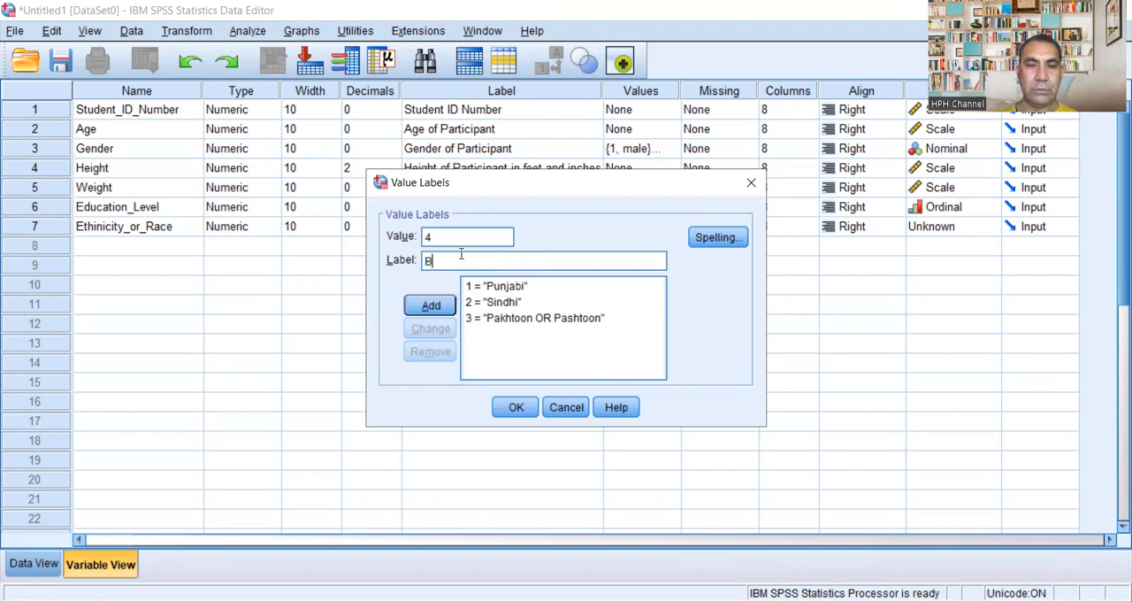
{"action": "type", "text": "alochi"}
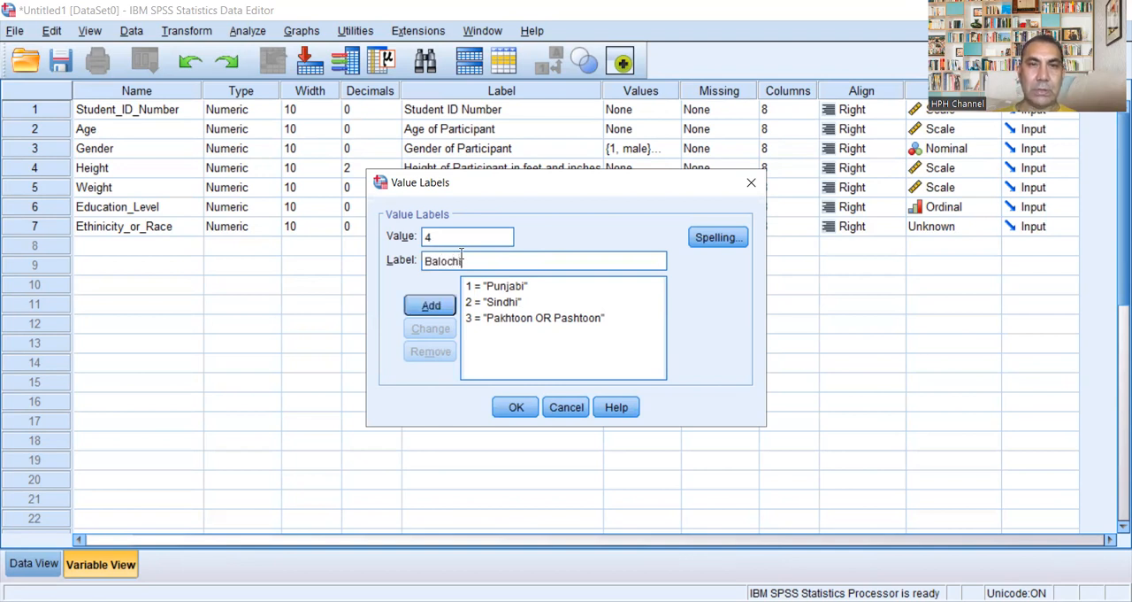
{"action": "left_click", "coordinate": [431, 305]}
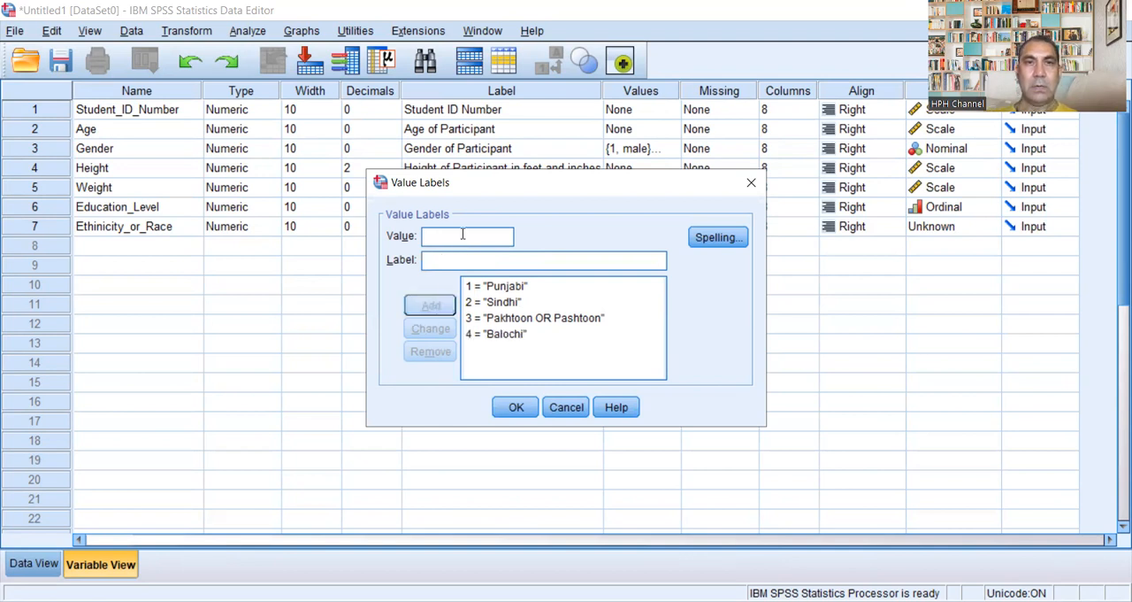
Step: Add the value label 5 = "Urdu Speaking" for Ethinicity_or_Race
{"action": "type", "text": "5"}
{"action": "left_click", "coordinate": [459, 261]}
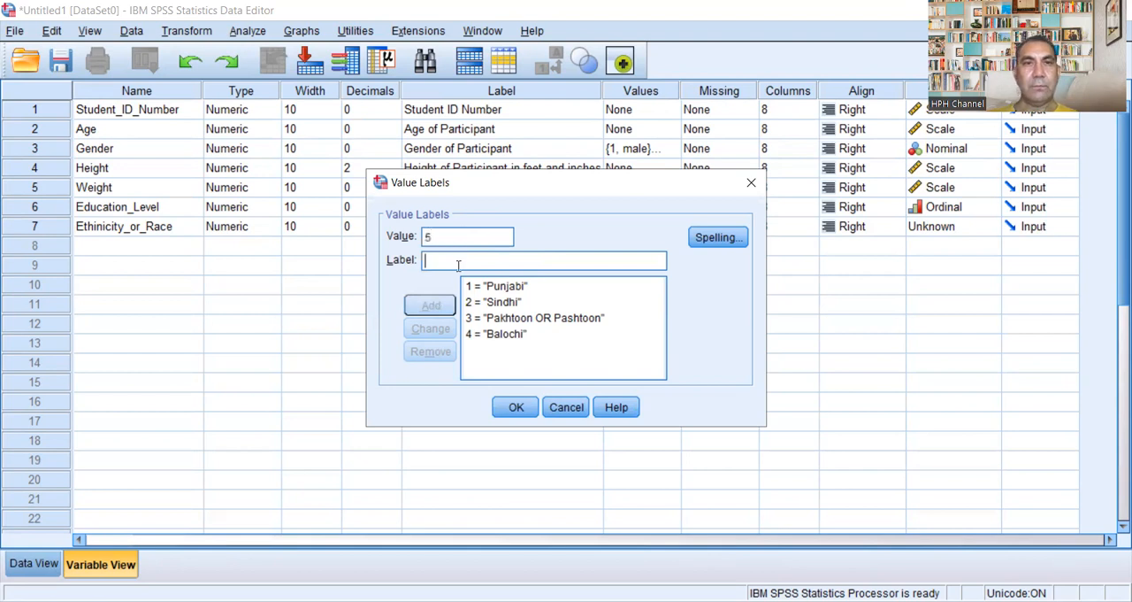
{"action": "type", "text": "Urdu"}
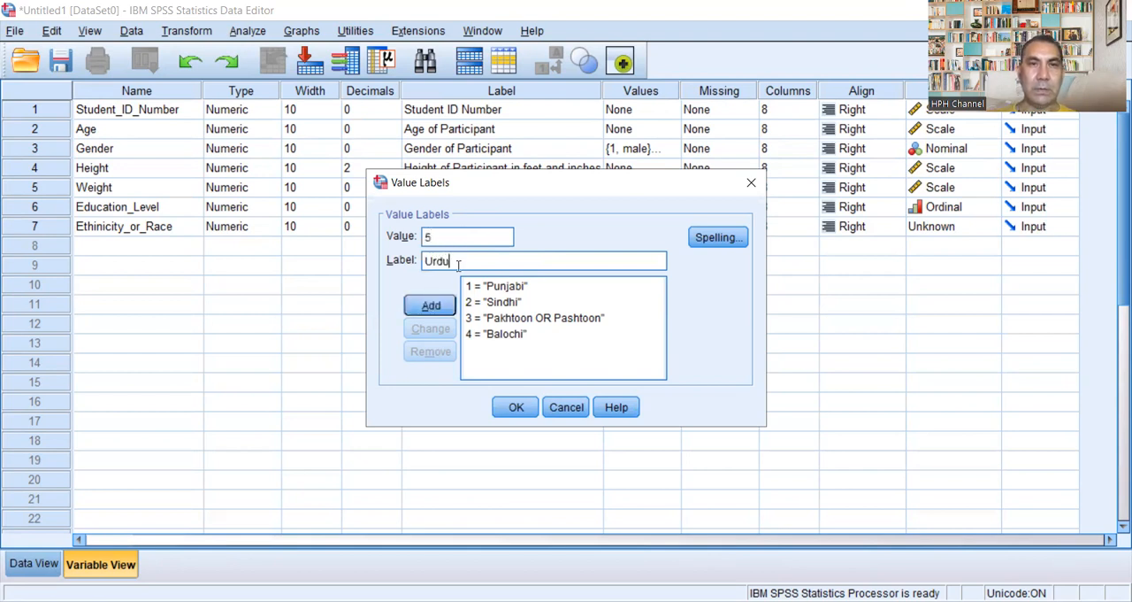
{"action": "type", "text": " Speaking"}
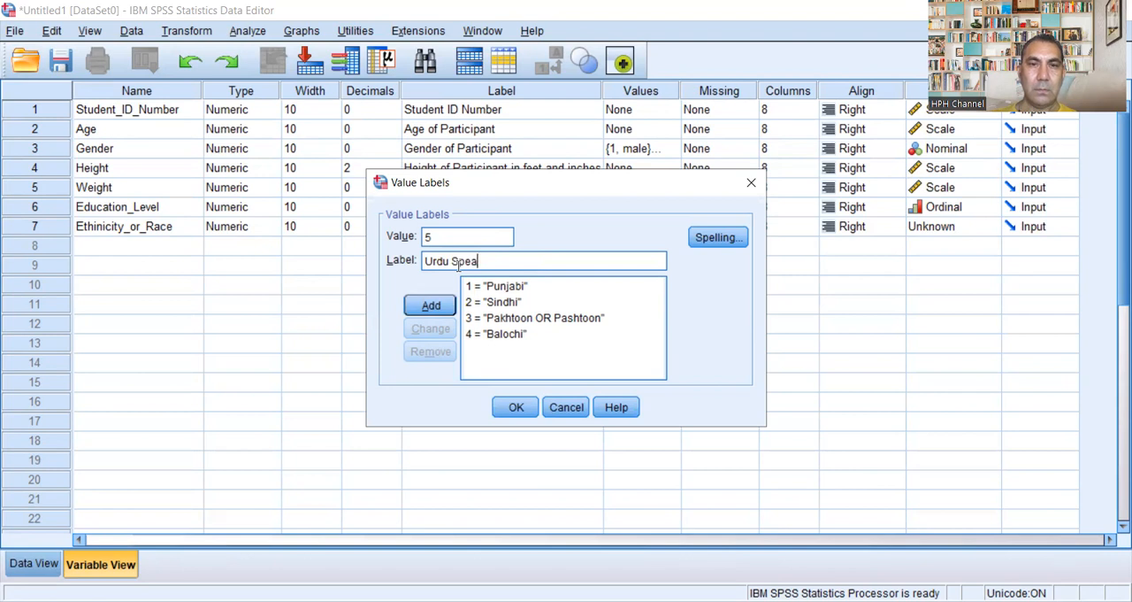
{"action": "left_click", "coordinate": [431, 305]}
Step: Add the value label 6 = "Saraki" for Ethinicity_or_Race
{"action": "type", "text": "6"}
{"action": "left_click", "coordinate": [457, 261]}
{"action": "type", "text": "Sara"}
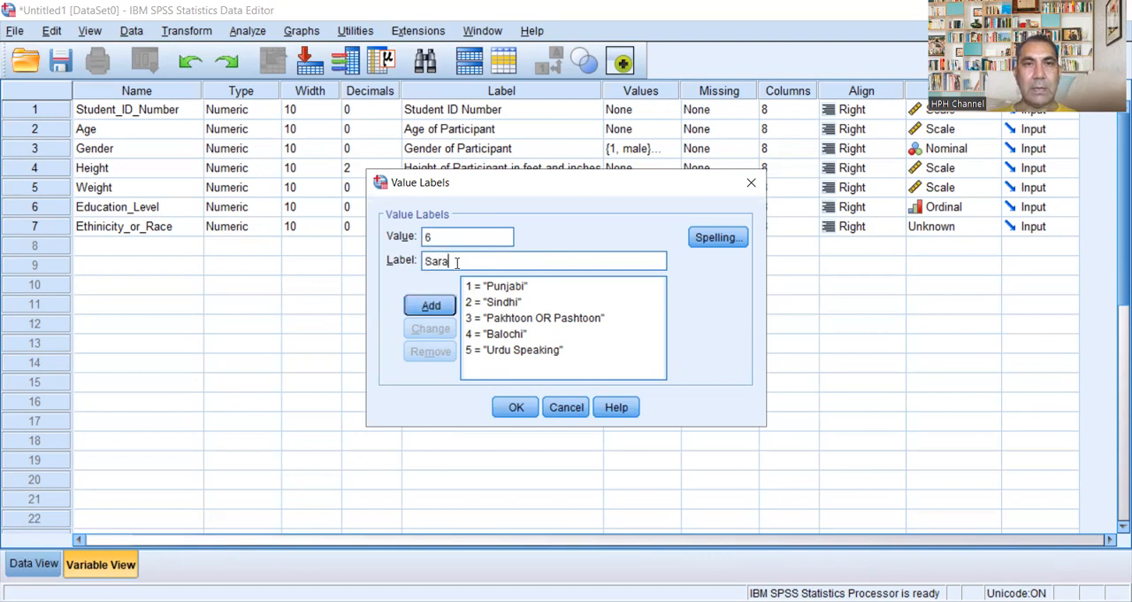
{"action": "type", "text": "iki"}
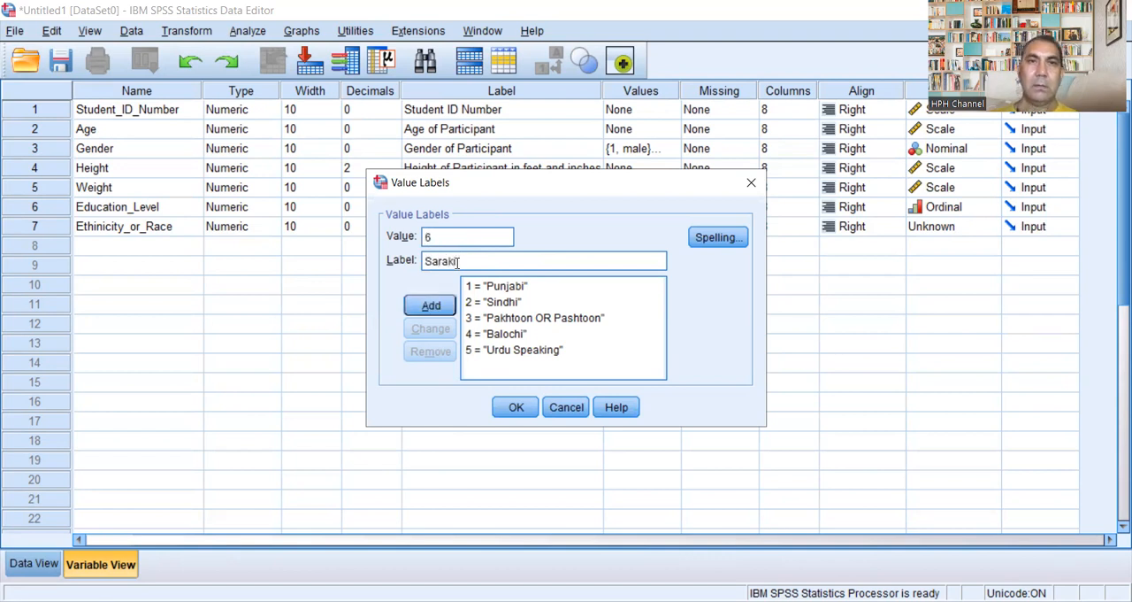
{"action": "left_click", "coordinate": [447, 307]}
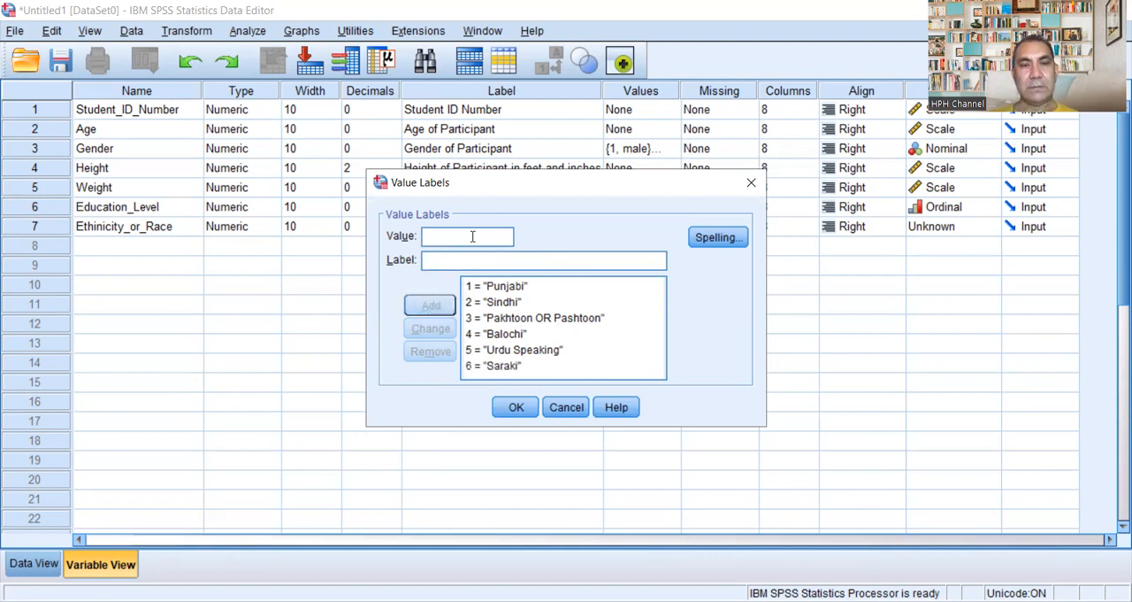
Step: Add the value label 7 = "Gilgati or Balti" for Ethinicity_or_Race
{"action": "type", "text": "7"}
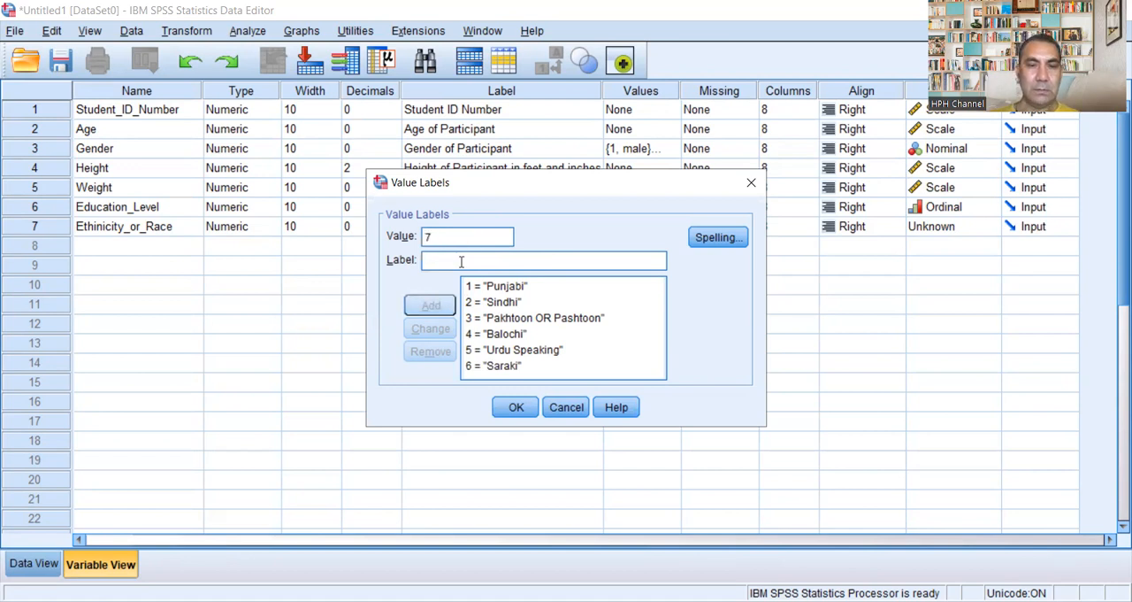
{"action": "type", "text": "Gilga"}
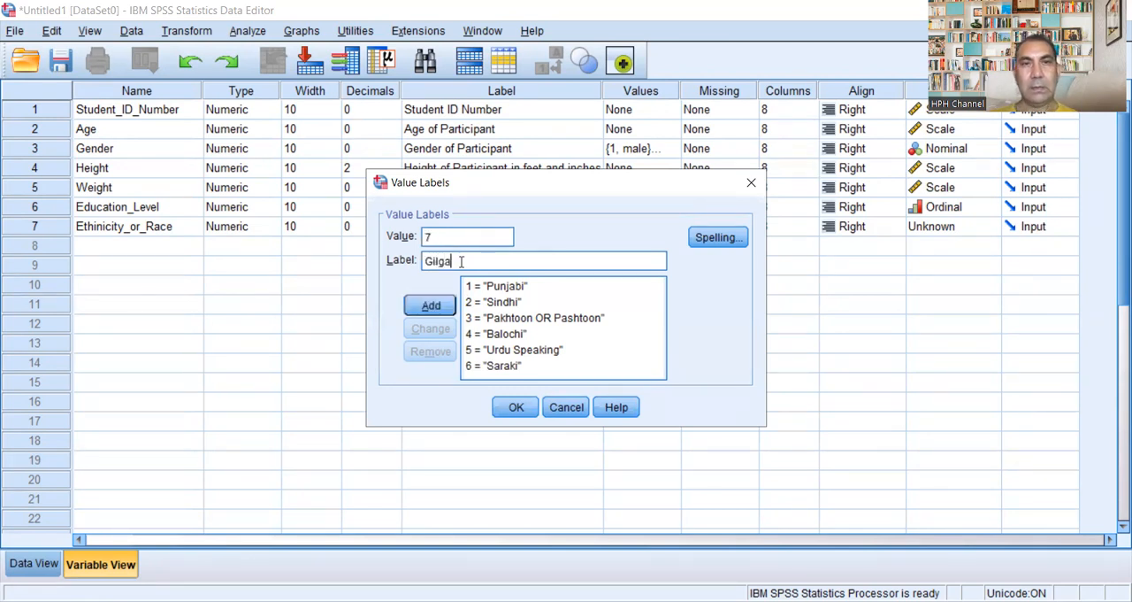
{"action": "key", "text": "BackSpace"}
{"action": "key", "text": "BackSpace"}
{"action": "key", "text": "BackSpace"}
{"action": "type", "text": "lgati"}
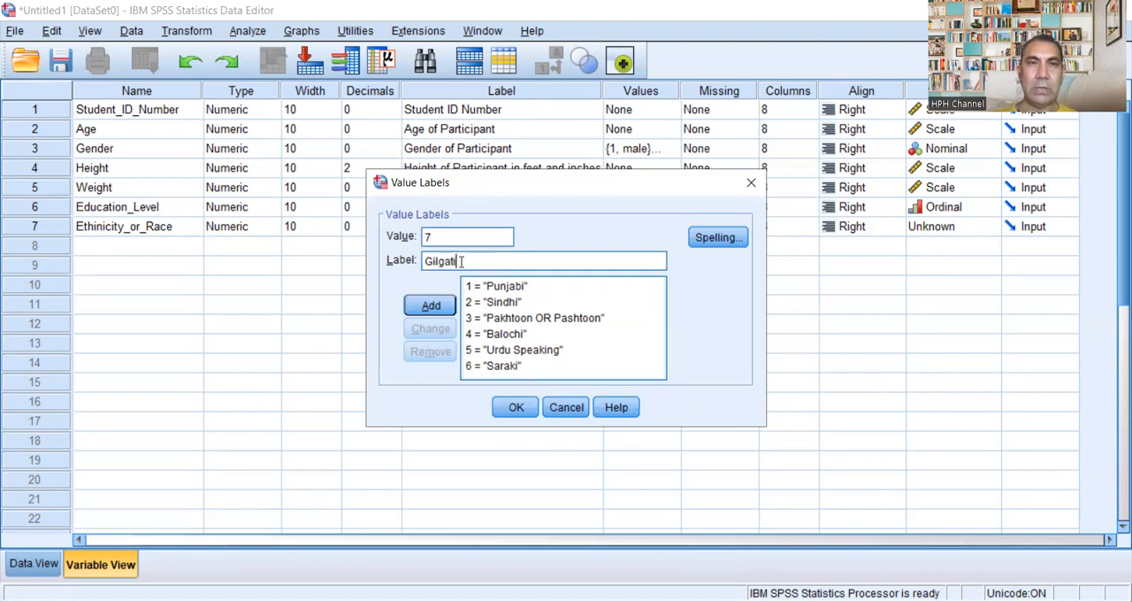
{"action": "type", "text": " or"}
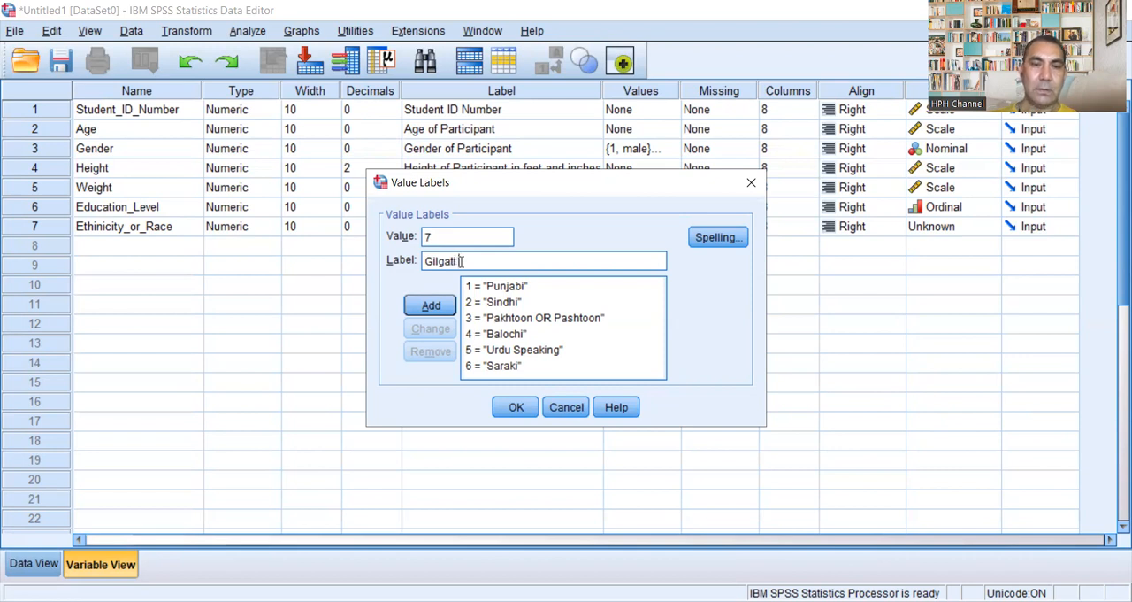
{"action": "type", "text": " B"}
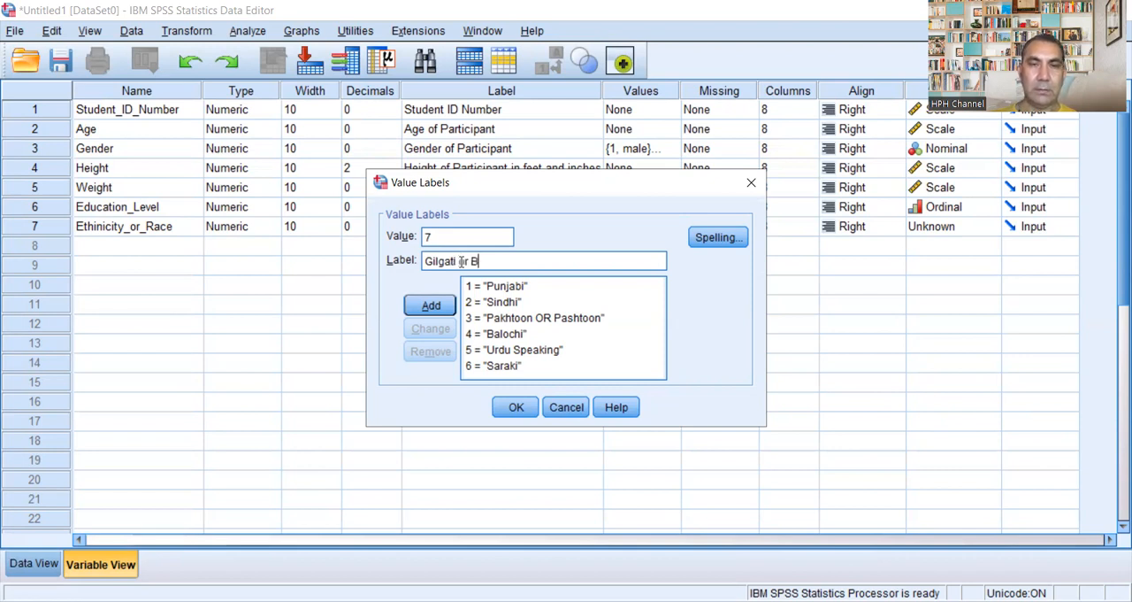
{"action": "type", "text": "alti"}
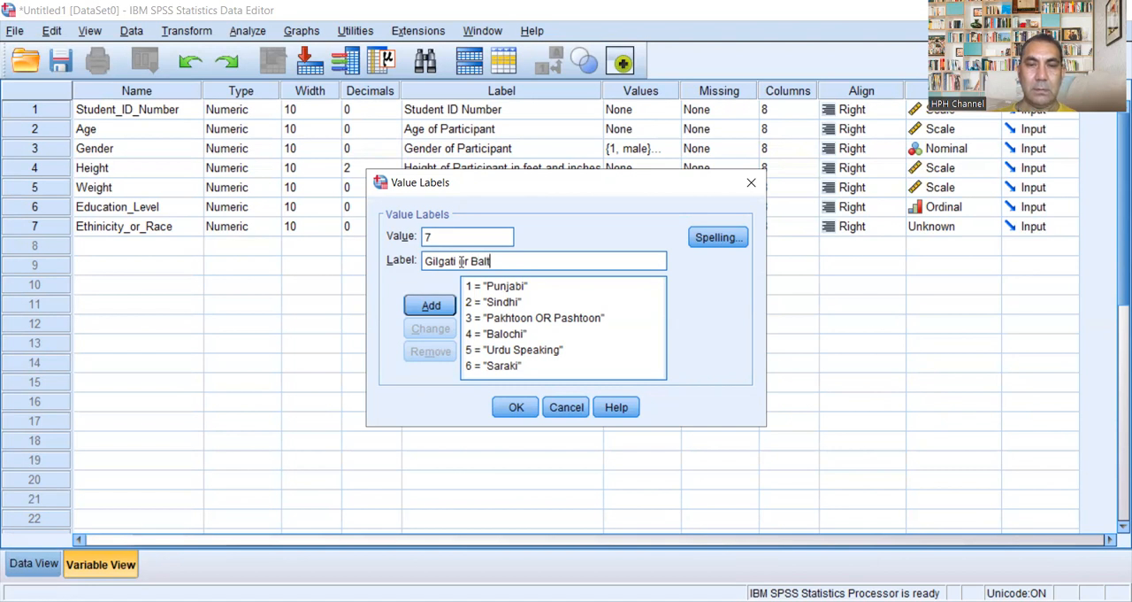
{"action": "left_click", "coordinate": [433, 305]}
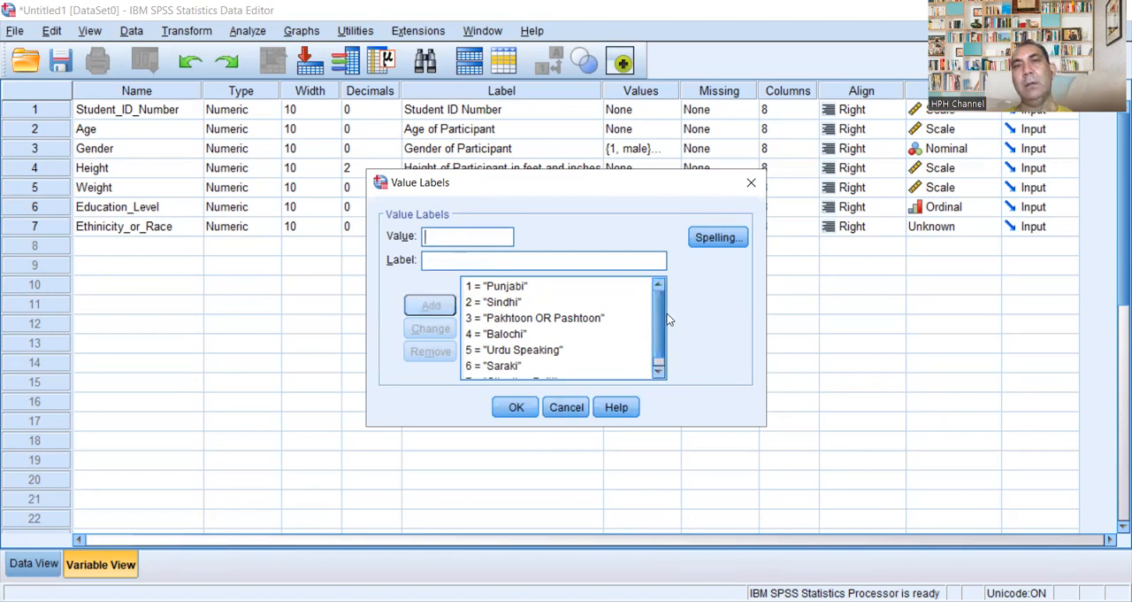
Step: Add the value label 8 = "Kashmiri" for Ethinicity_or_Race
{"action": "left_click_drag", "start_coordinate": [659, 313], "coordinate": [661, 351]}
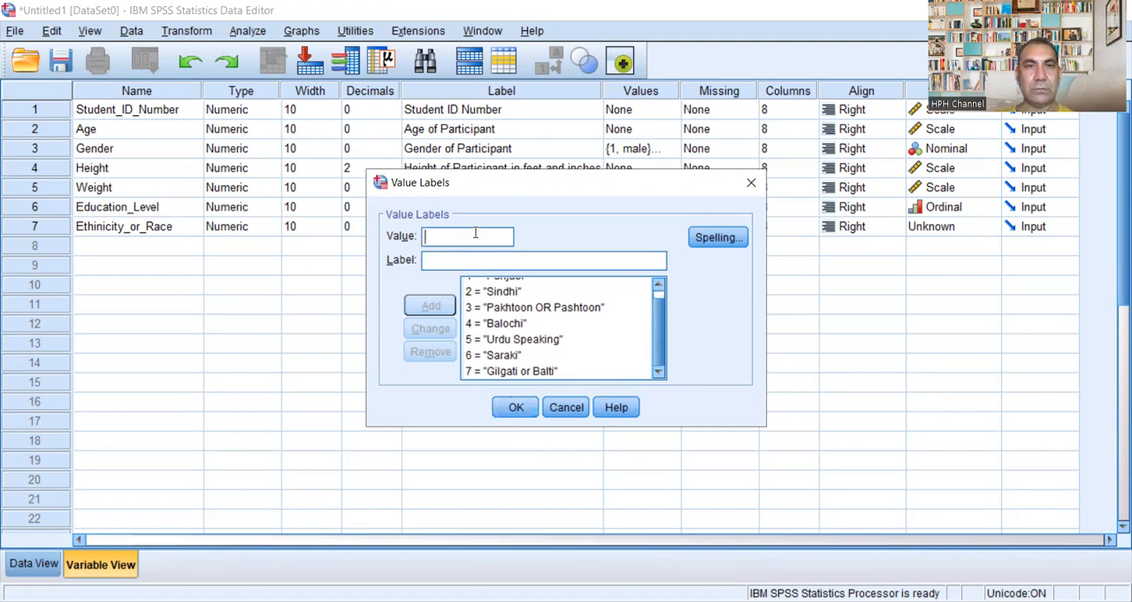
{"action": "type", "text": "8"}
{"action": "left_click", "coordinate": [467, 261]}
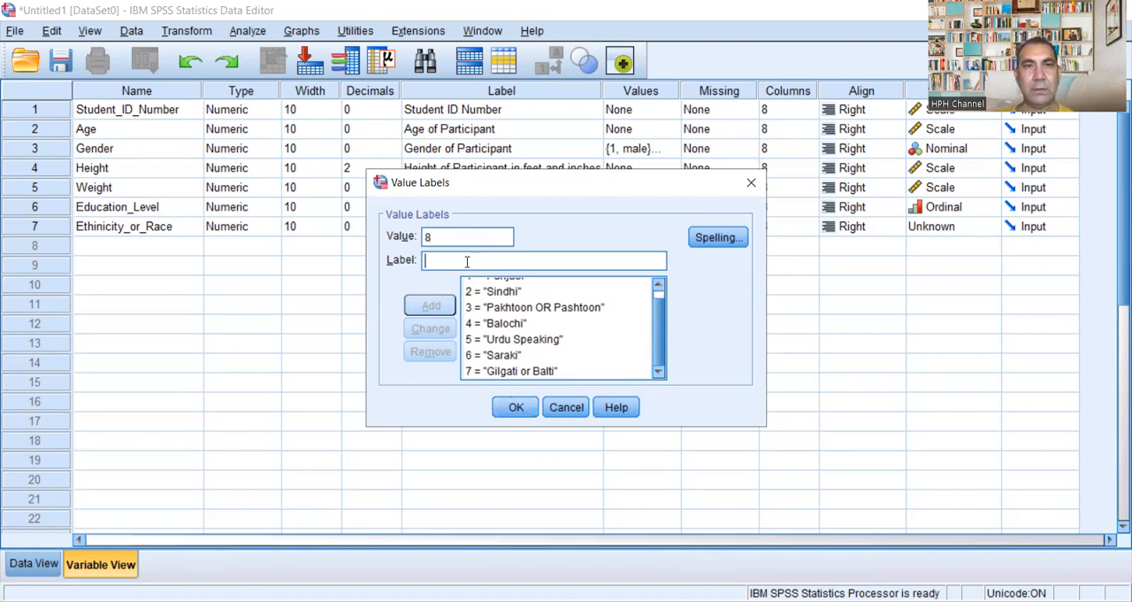
{"action": "type", "text": "Kah"}
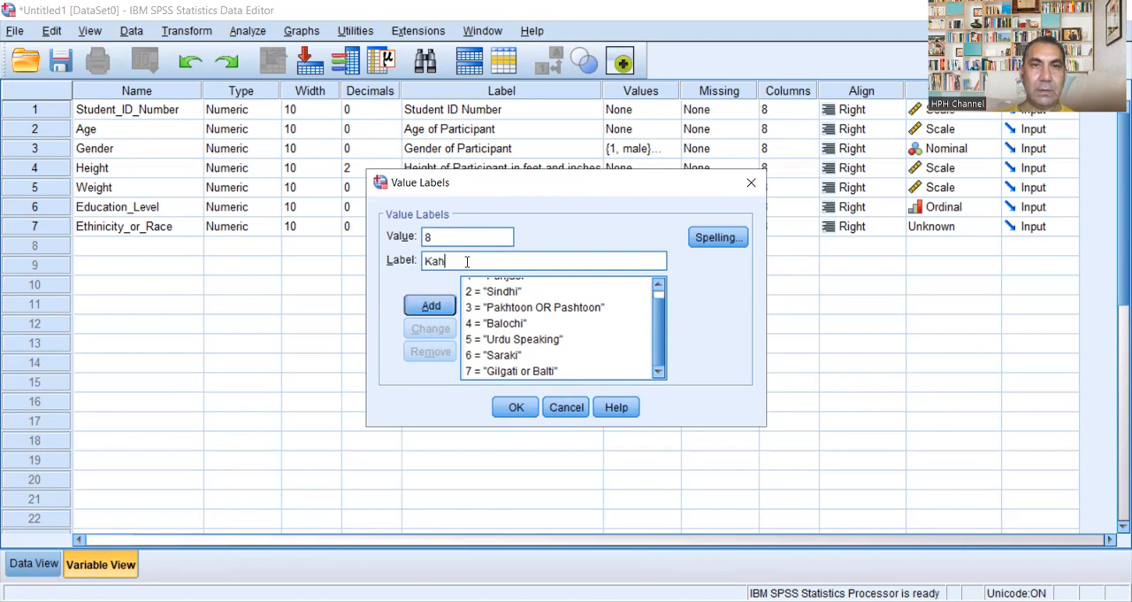
{"action": "key", "text": "BackSpace"}
{"action": "type", "text": "shmi"}
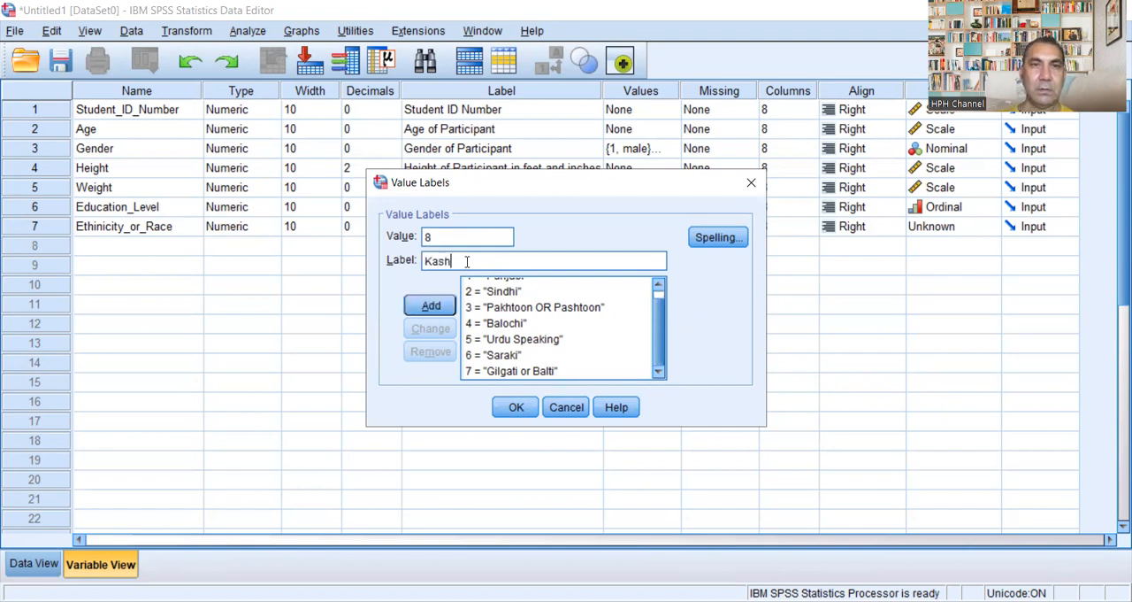
{"action": "type", "text": "r"}
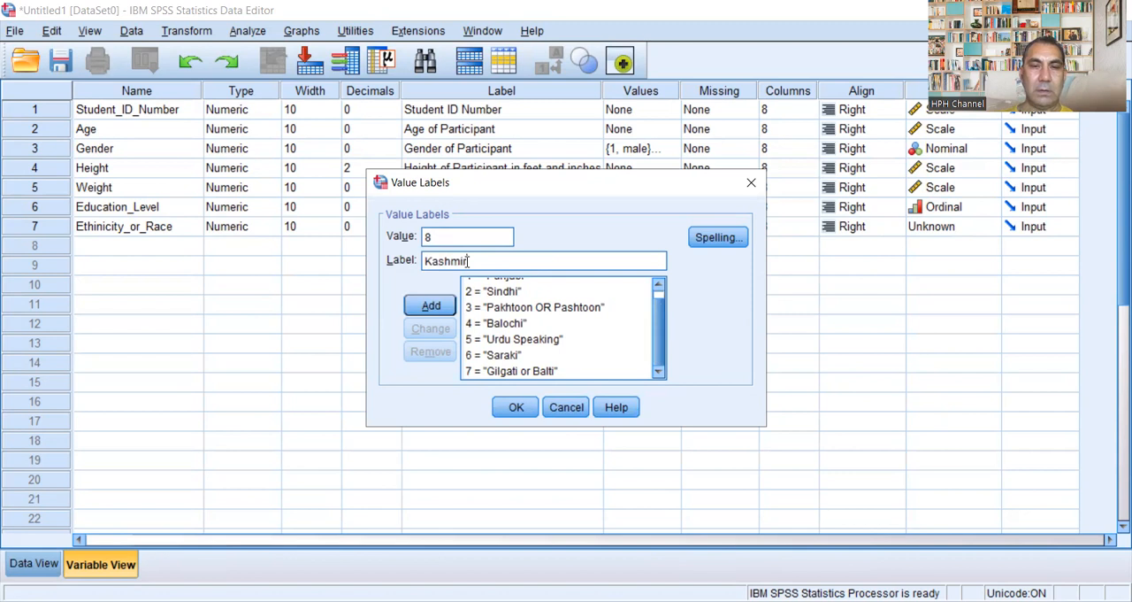
{"action": "type", "text": "i"}
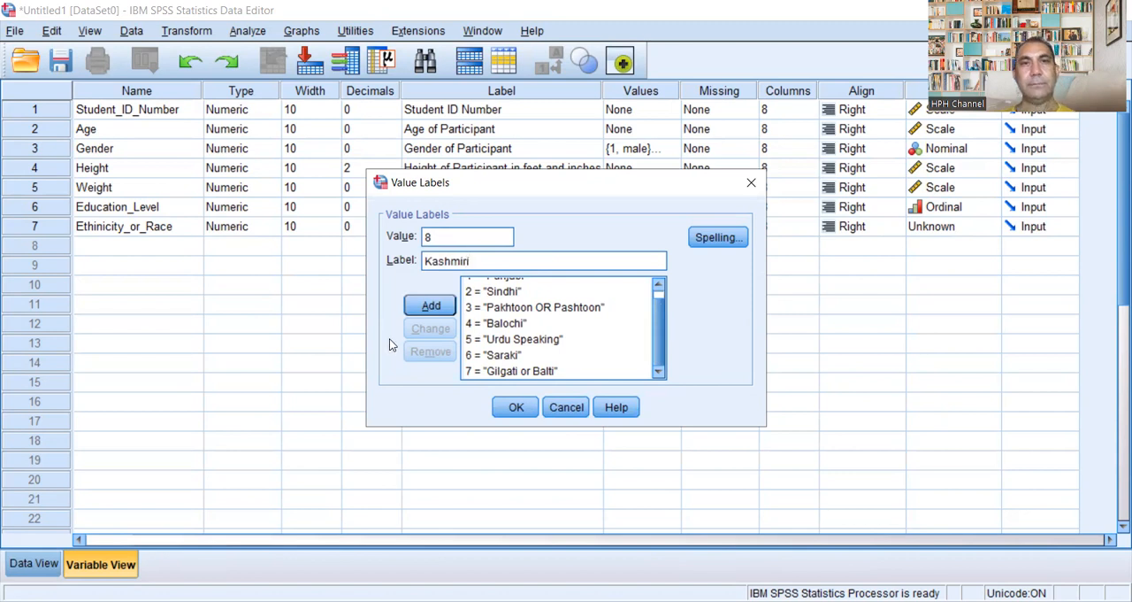
{"action": "left_click", "coordinate": [433, 305]}
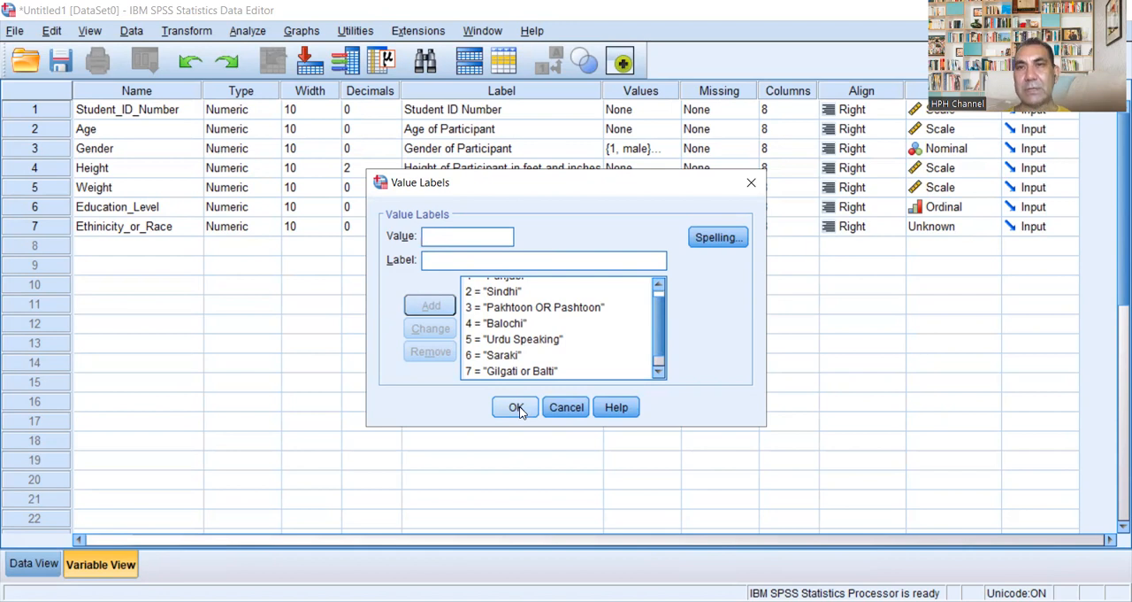
Step: Accept the value labels of Ethinicity_or_Race and set its measurement level to Scale
{"action": "left_click", "coordinate": [516, 408]}
{"action": "left_click", "coordinate": [989, 227]}
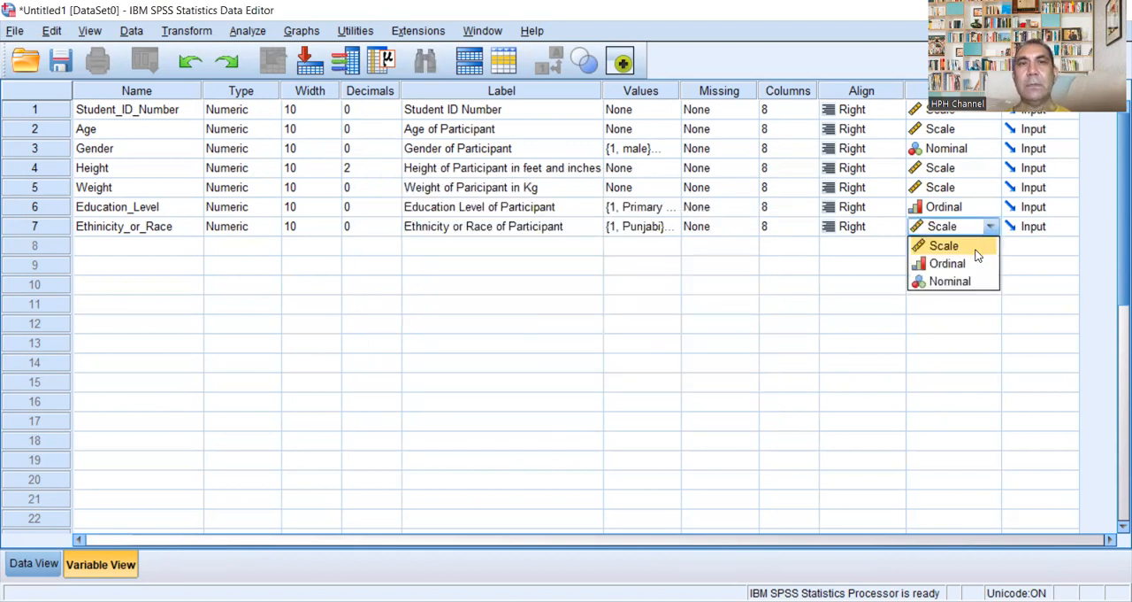
{"action": "left_click", "coordinate": [978, 254]}
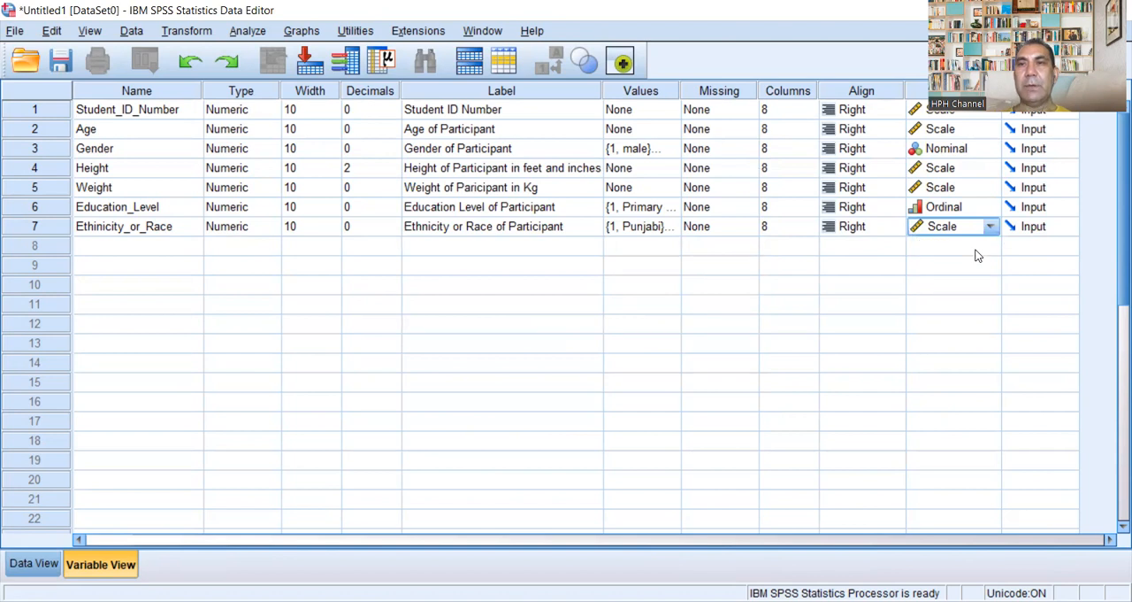
Step: Create the eighth variable with the name Monthly_Income
{"action": "left_click", "coordinate": [141, 246]}
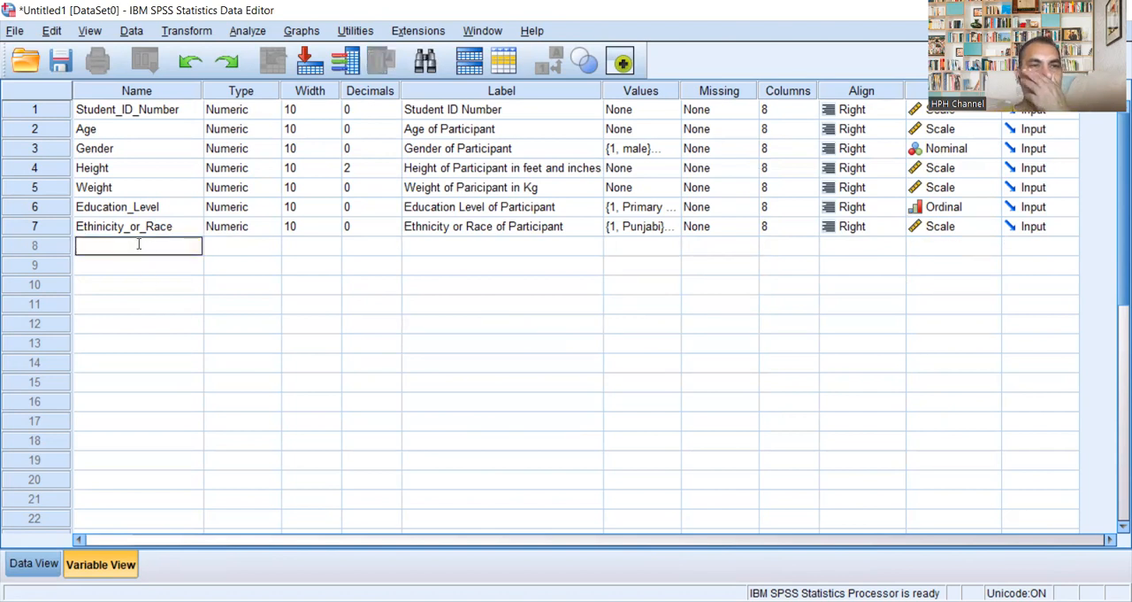
{"action": "type", "text": "S"}
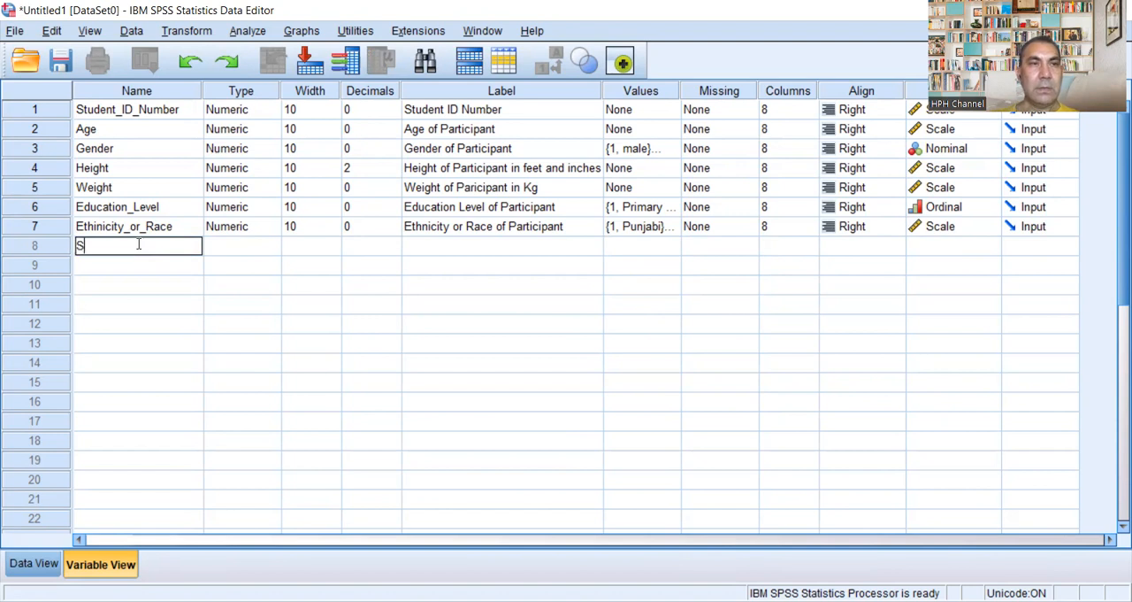
{"action": "type", "text": "alary"}
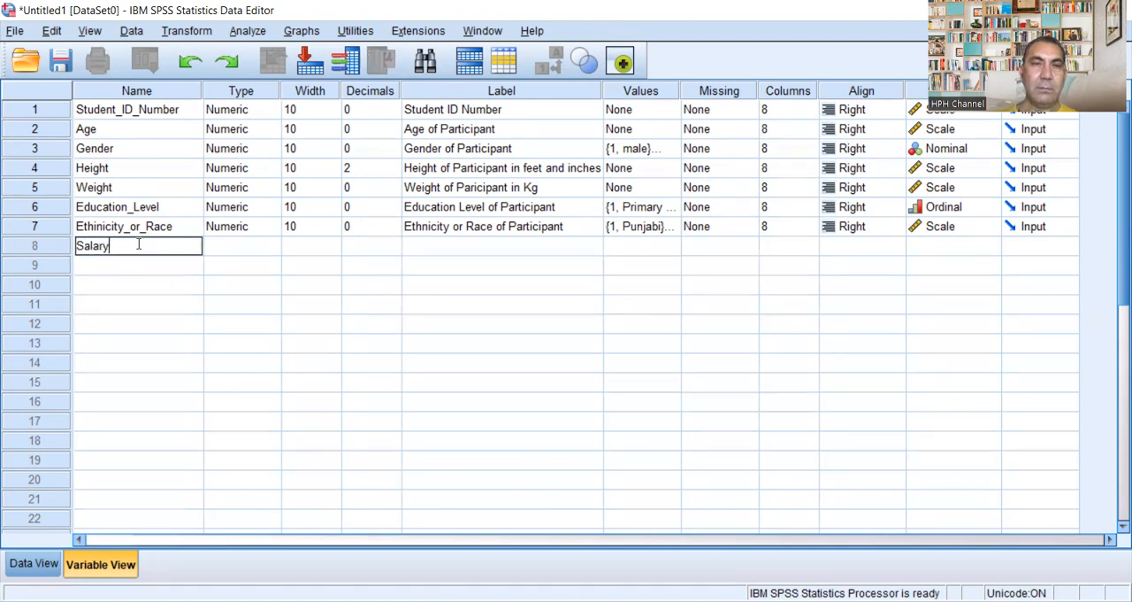
{"action": "key", "text": "BackSpace"}
{"action": "key", "text": "BackSpace"}
{"action": "key", "text": "BackSpace"}
{"action": "key", "text": "BackSpace"}
{"action": "key", "text": "BackSpace"}
{"action": "key", "text": "BackSpace"}
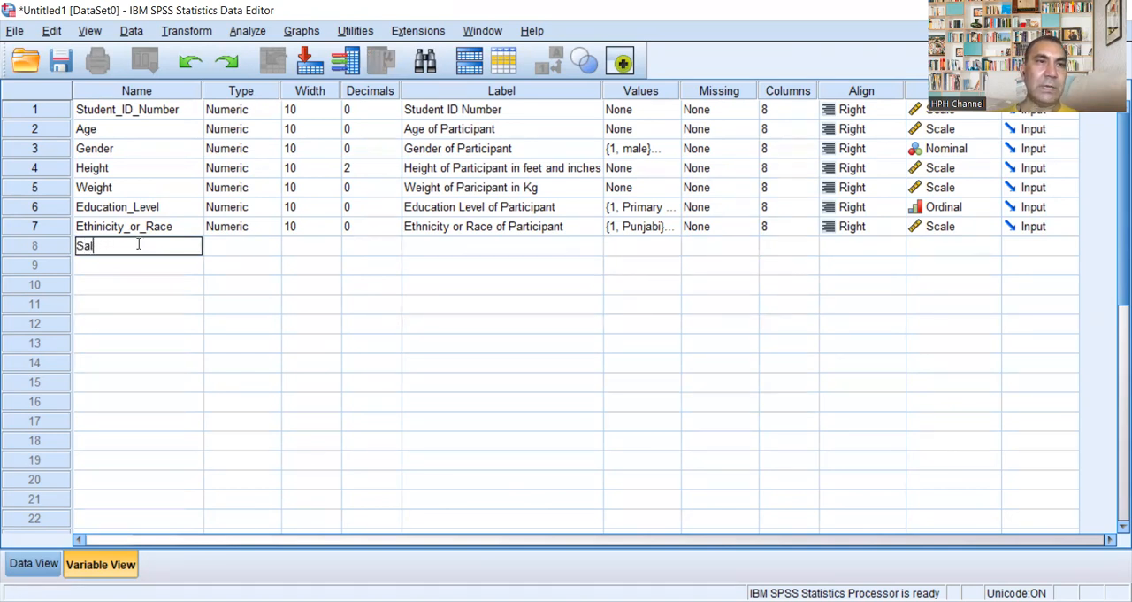
{"action": "type", "text": "Mon"}
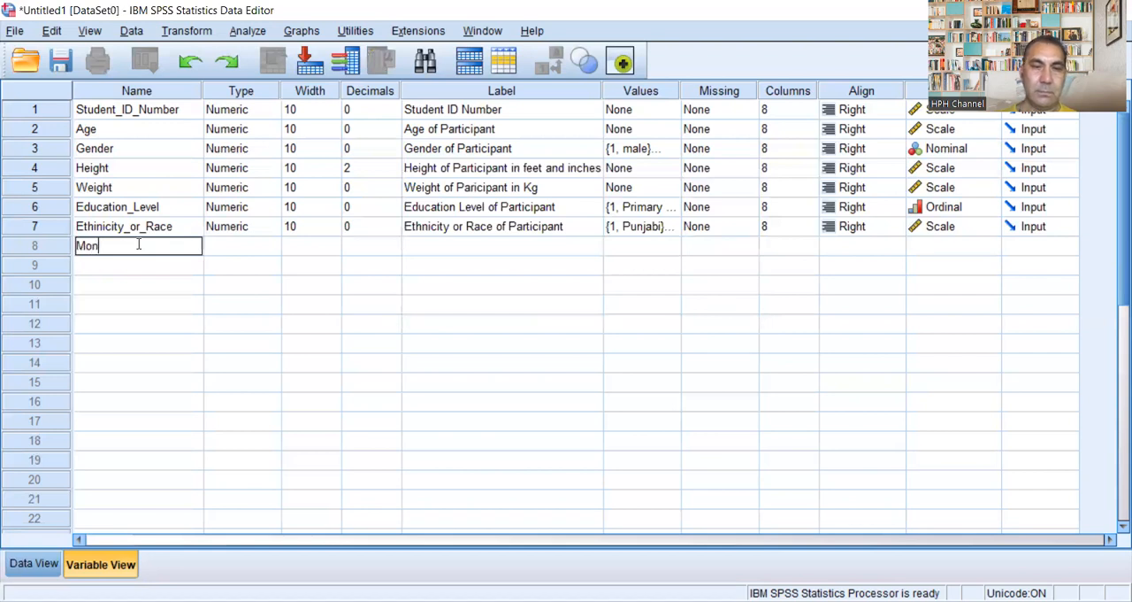
{"action": "type", "text": "thly"}
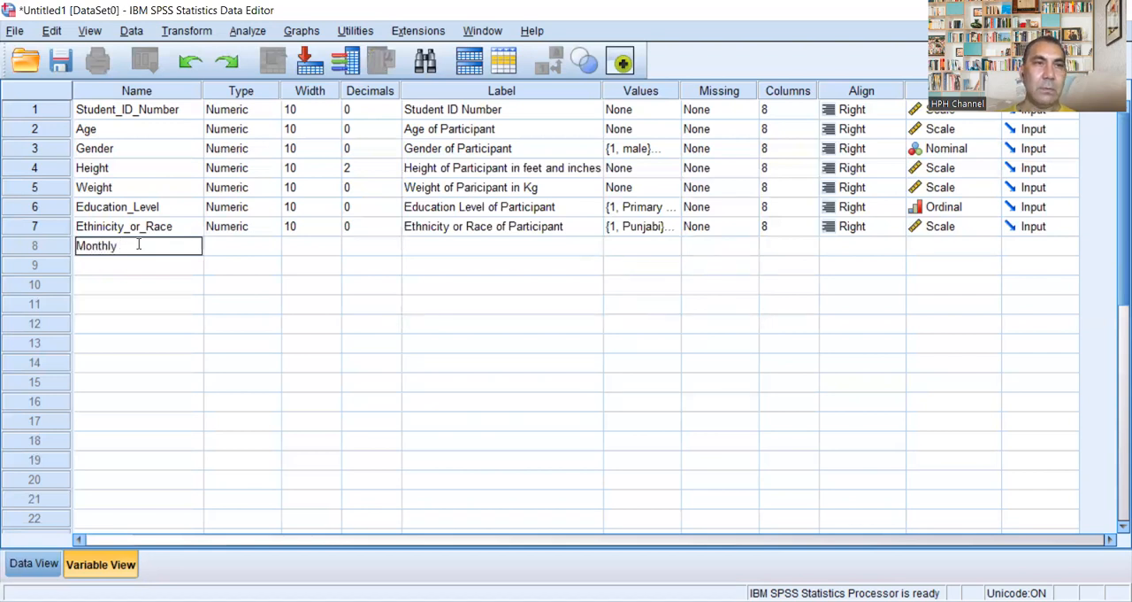
{"action": "type", "text": "_"}
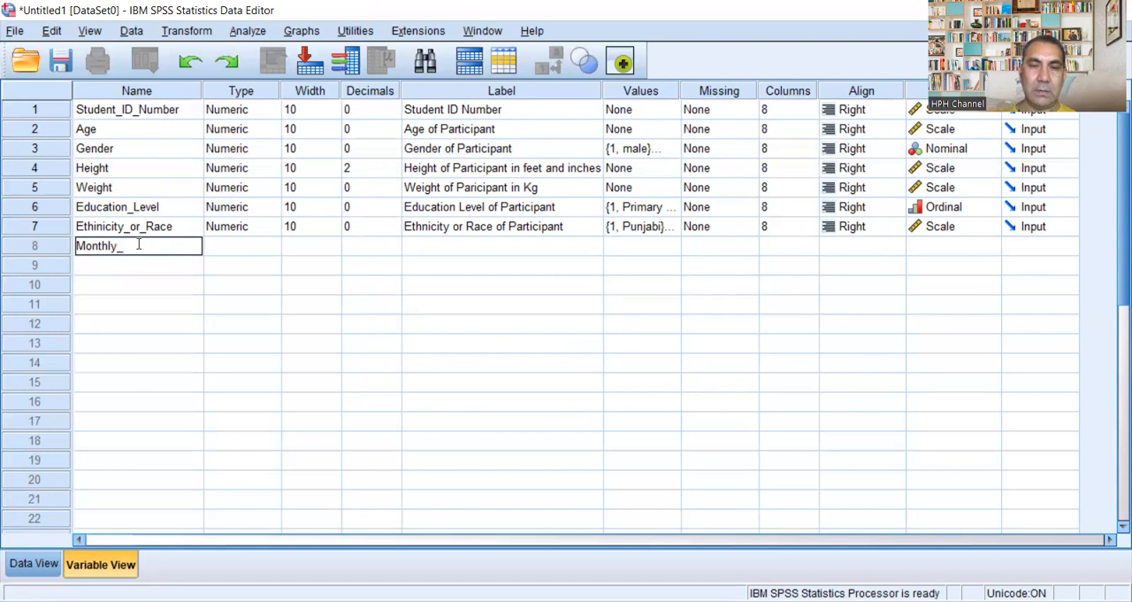
{"action": "type", "text": "Income"}
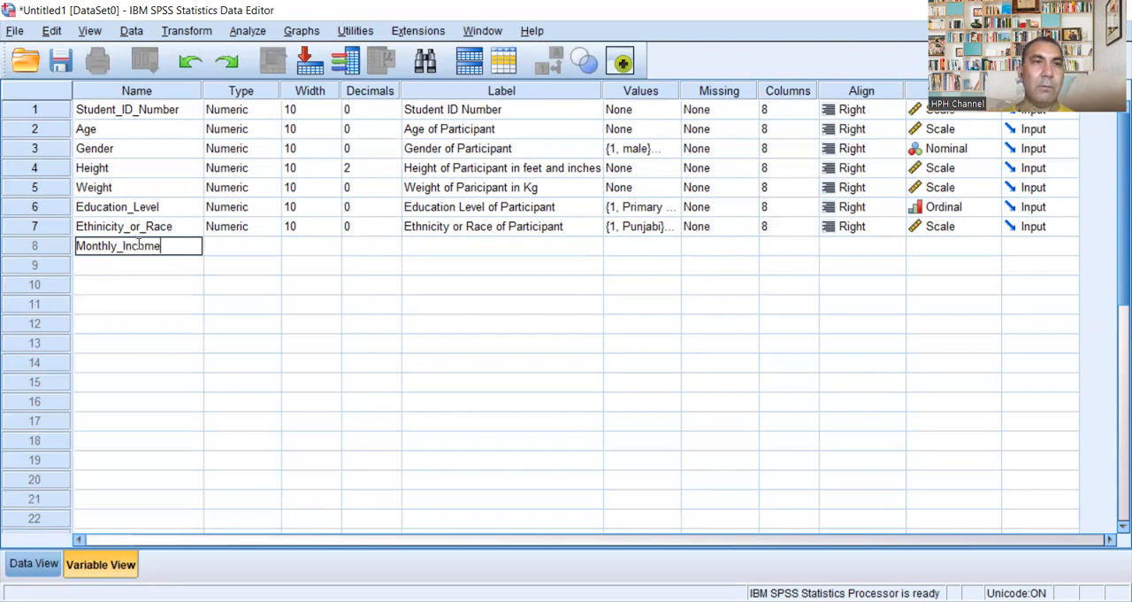
{"action": "left_click", "coordinate": [278, 245]}
Step: Keep Monthly_Income numeric and set its width to 10 and its decimals to 0
{"action": "left_click", "coordinate": [271, 246]}
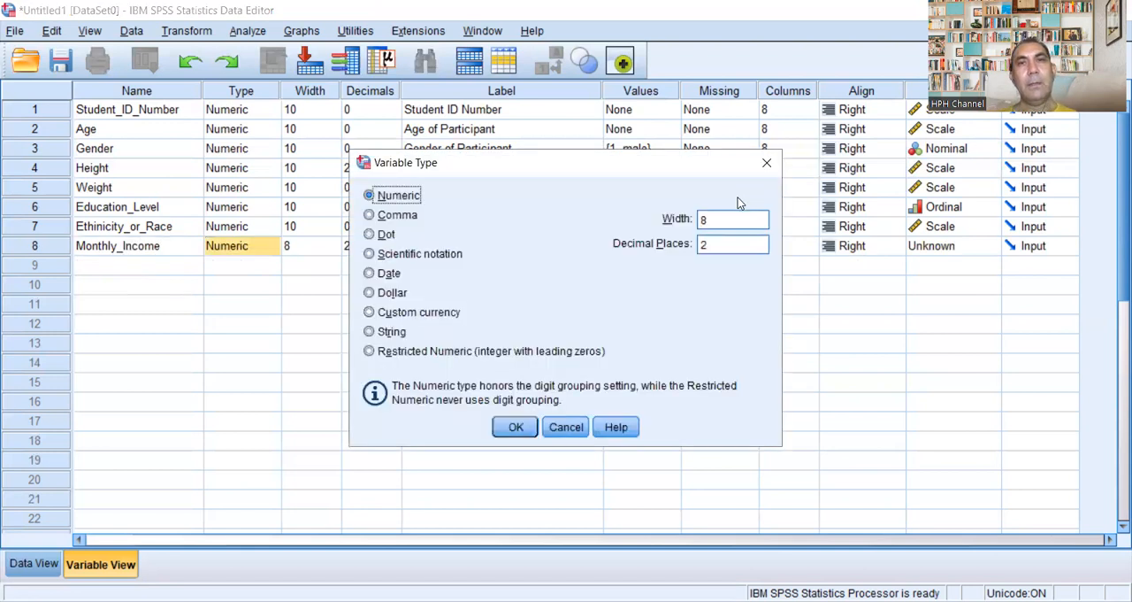
{"action": "left_click", "coordinate": [767, 164]}
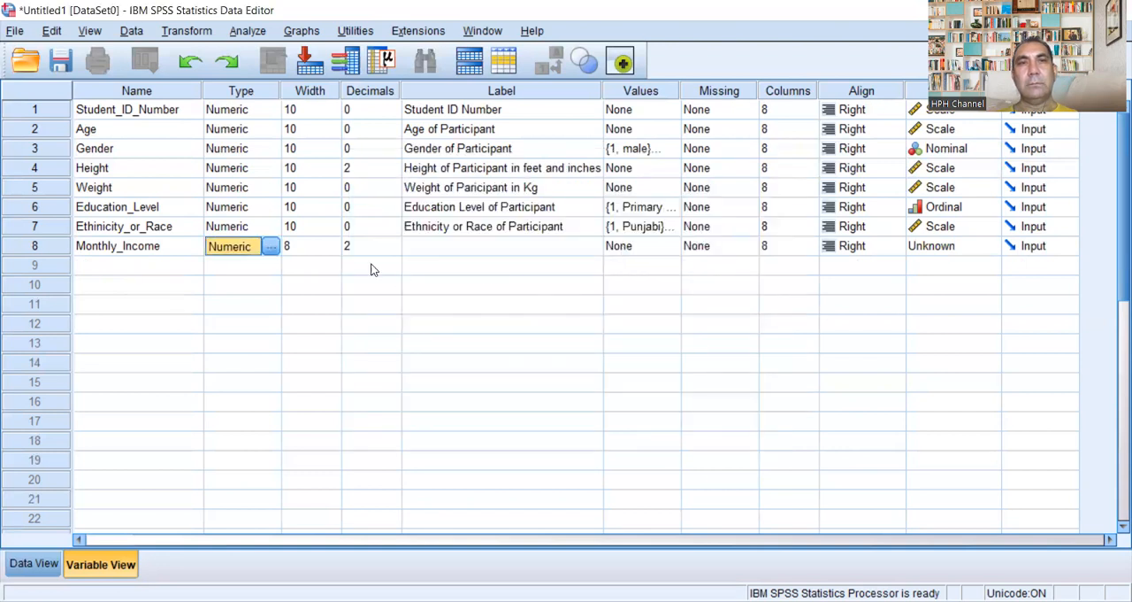
{"action": "left_click", "coordinate": [314, 245]}
{"action": "left_click", "coordinate": [333, 242]}
{"action": "left_click", "coordinate": [334, 241]}
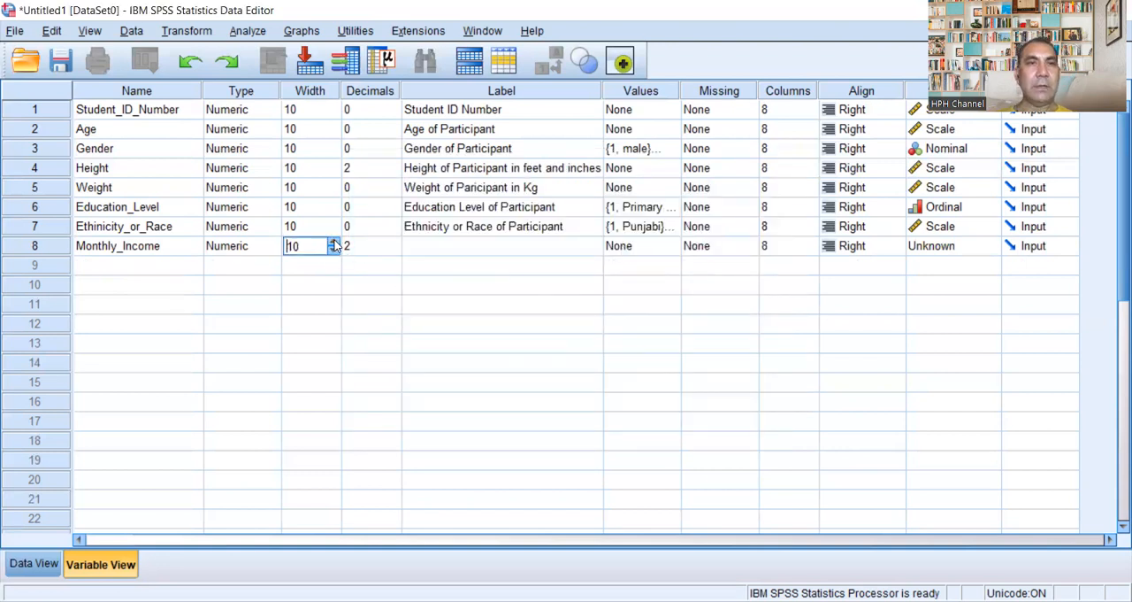
{"action": "left_click", "coordinate": [390, 249]}
{"action": "left_click", "coordinate": [395, 250]}
{"action": "left_click", "coordinate": [394, 250]}
Step: Enter the label "Monthly Income of Family" for Monthly_Income
{"action": "left_click", "coordinate": [467, 246]}
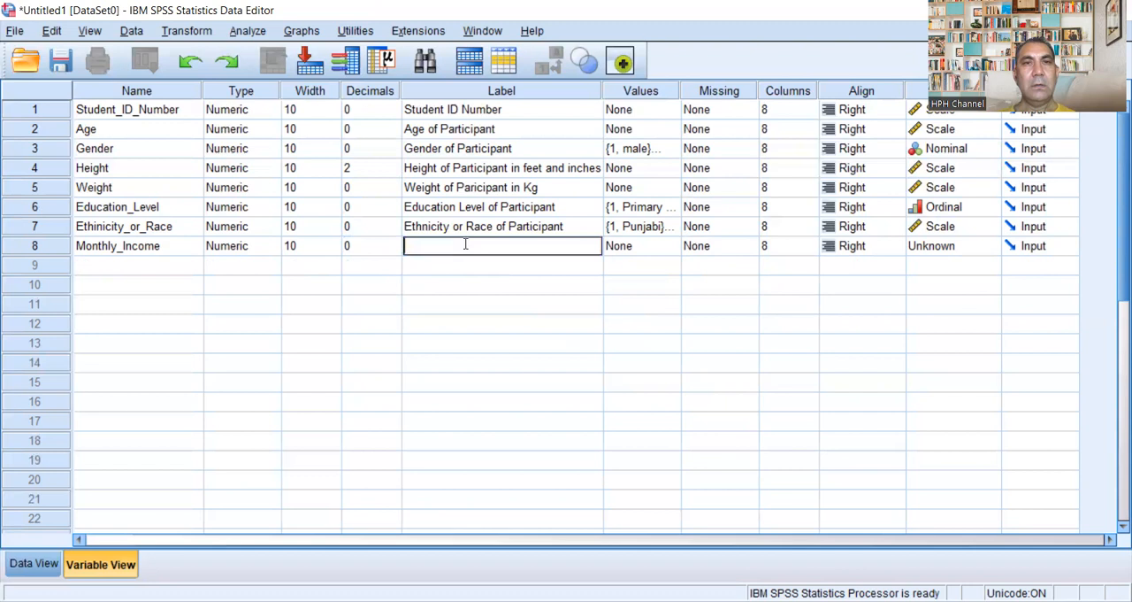
{"action": "type", "text": "M"}
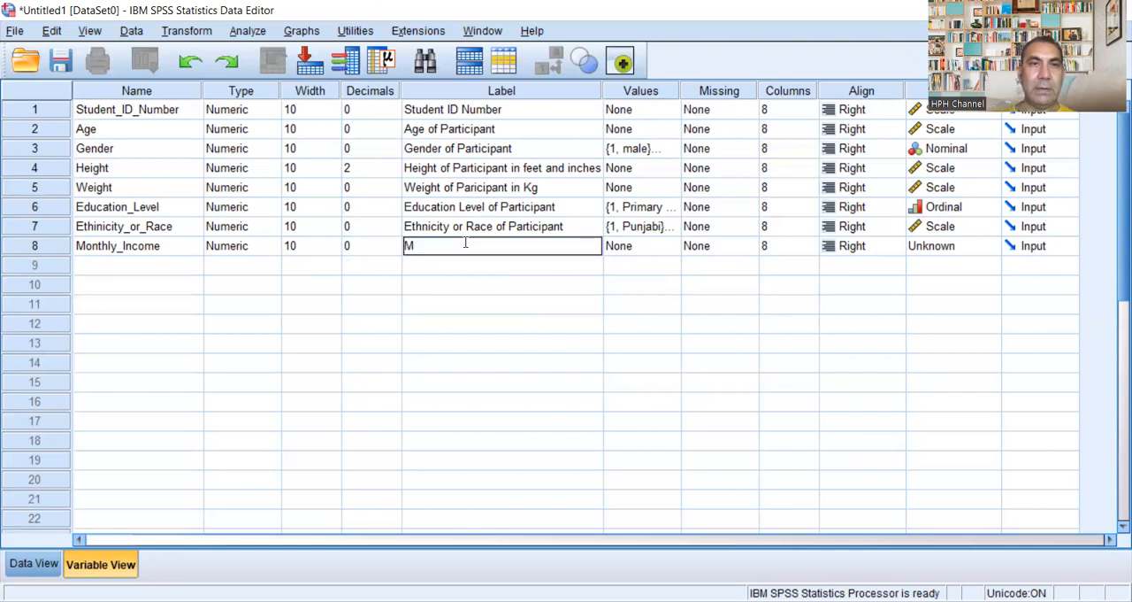
{"action": "type", "text": "onth"}
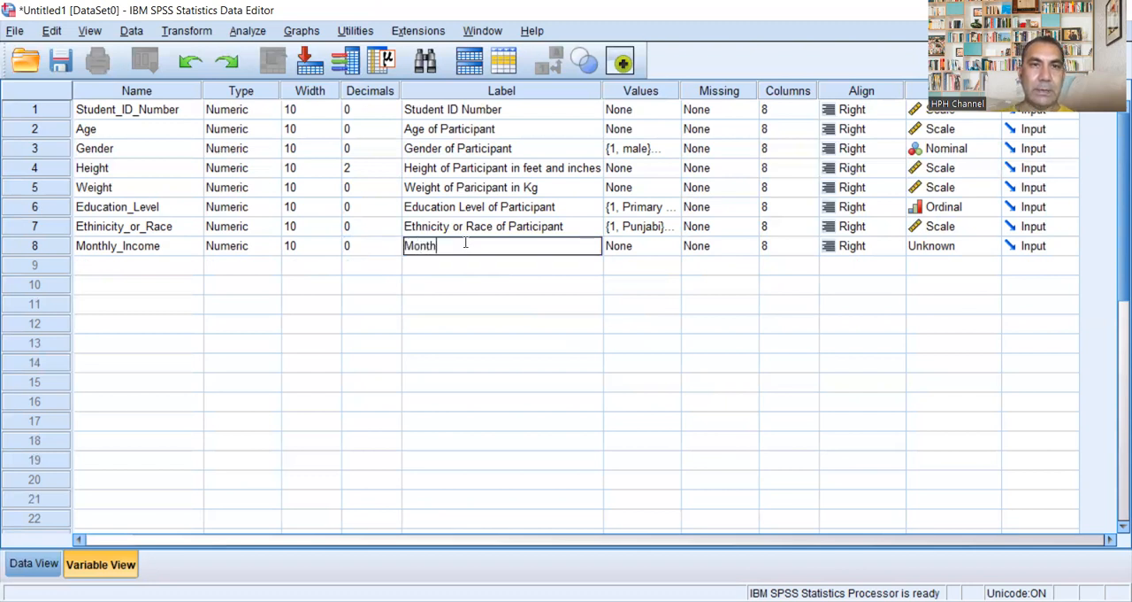
{"action": "type", "text": "ly I"}
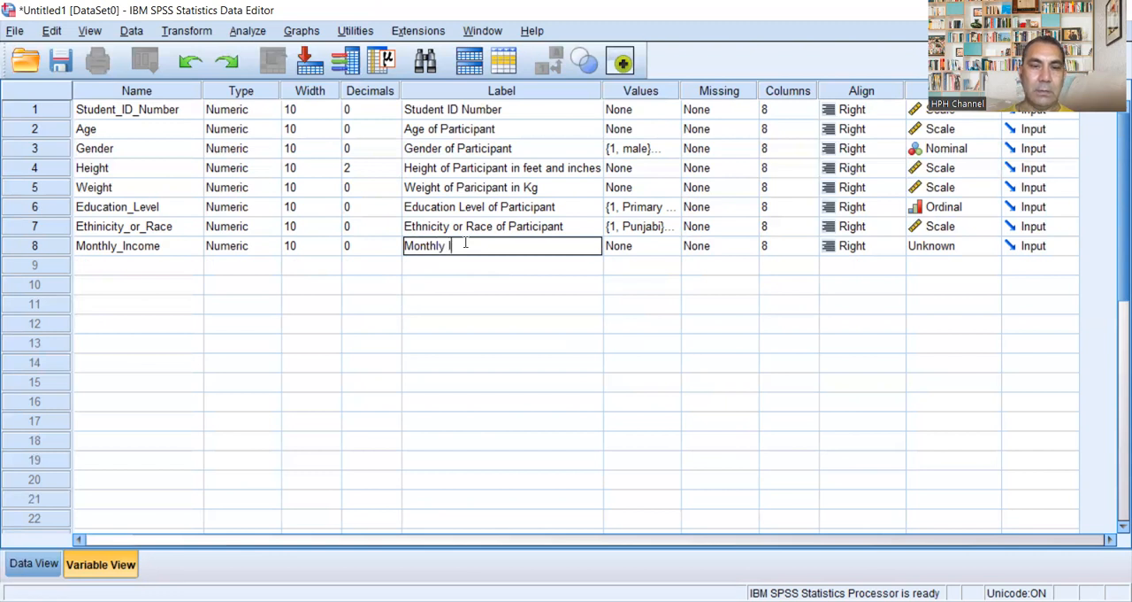
{"action": "type", "text": "ncome of Fa"}
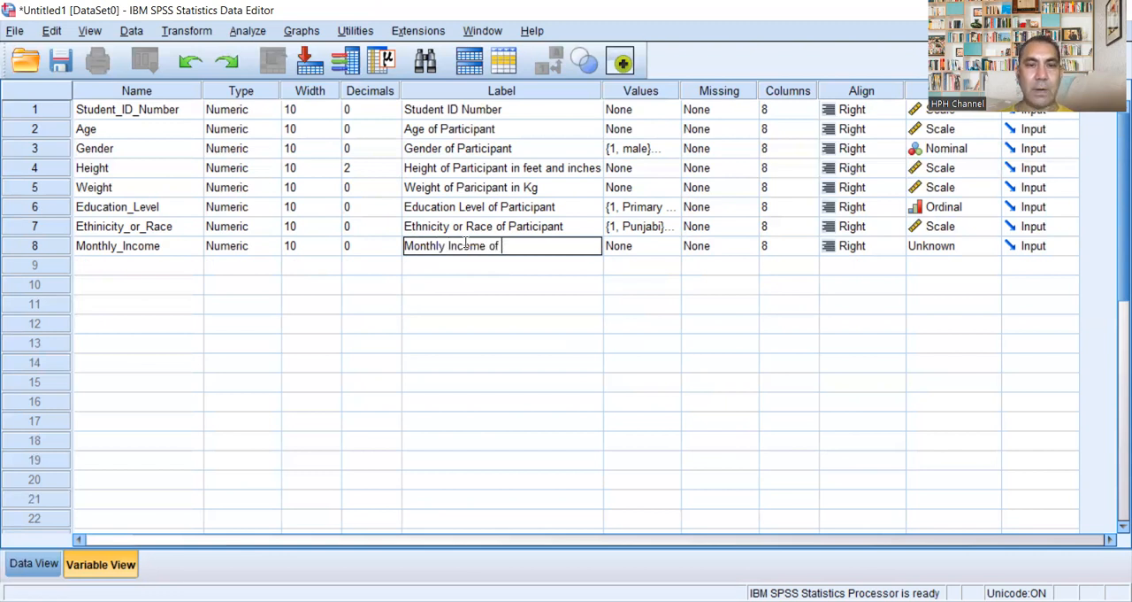
{"action": "key", "text": "BackSpace"}
{"action": "key", "text": "BackSpace"}
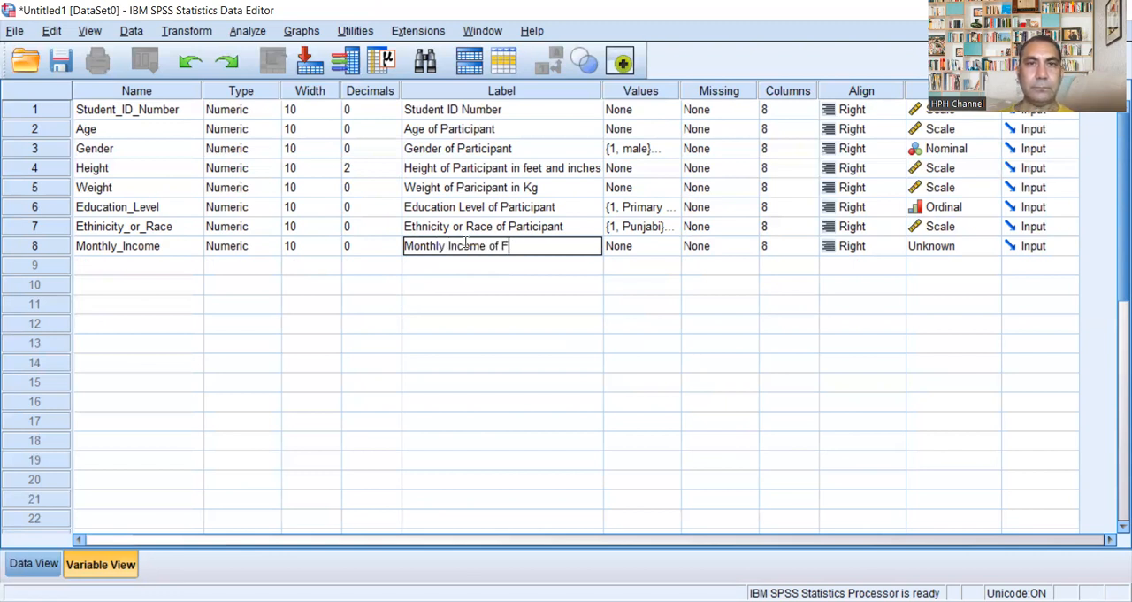
{"action": "type", "text": "Family"}
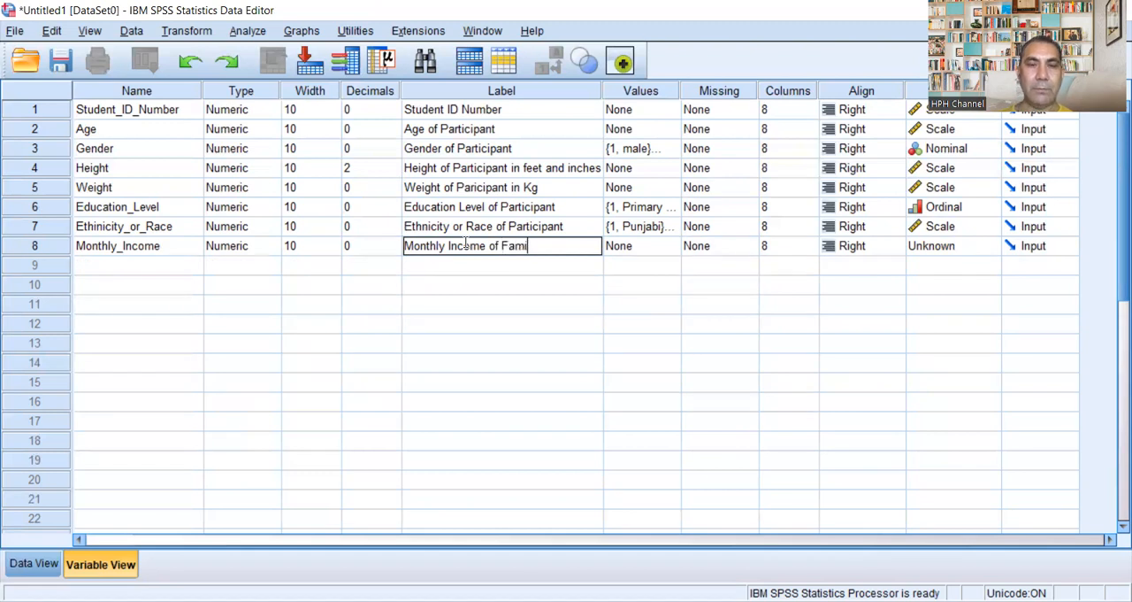
Step: Add the value label 1 = "40-60000 pkr" for Monthly_Income
{"action": "left_click", "coordinate": [666, 252]}
{"action": "left_click", "coordinate": [669, 248]}
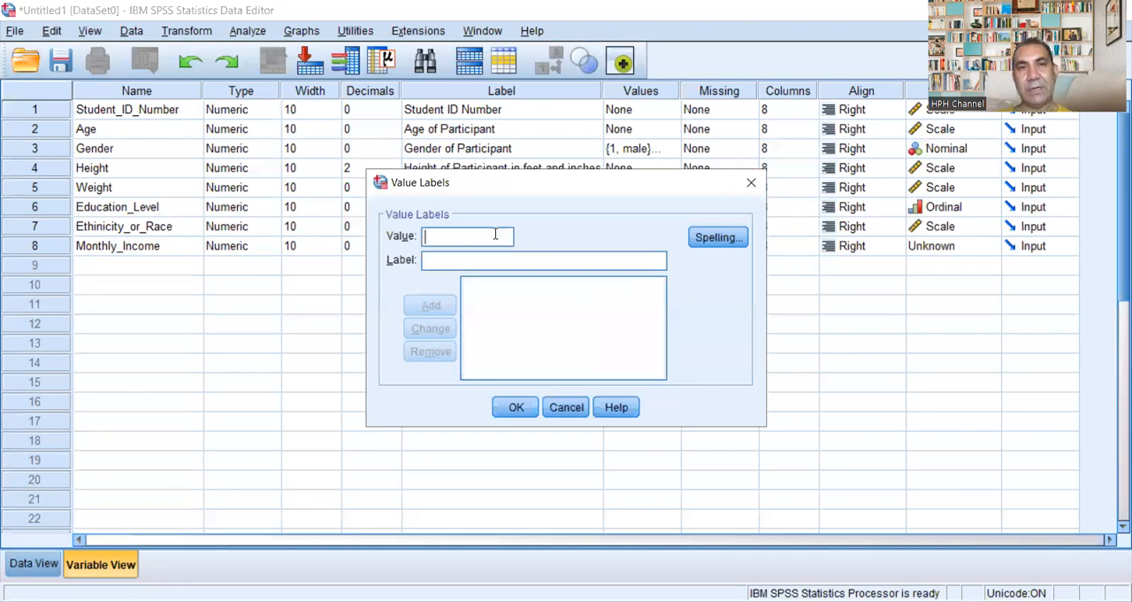
{"action": "type", "text": "1"}
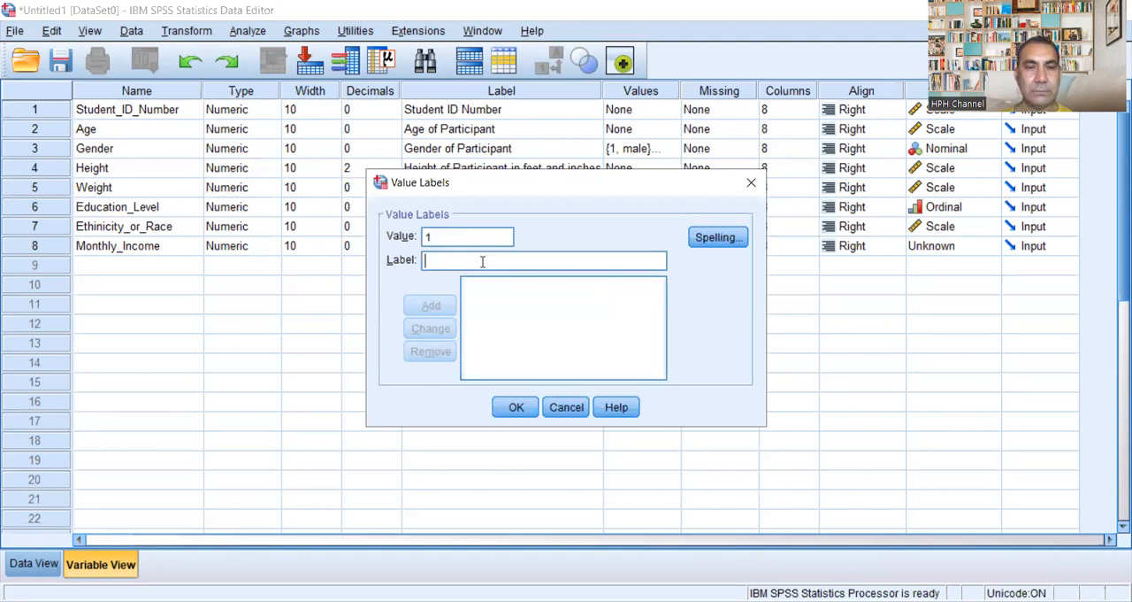
{"action": "type", "text": "50-"}
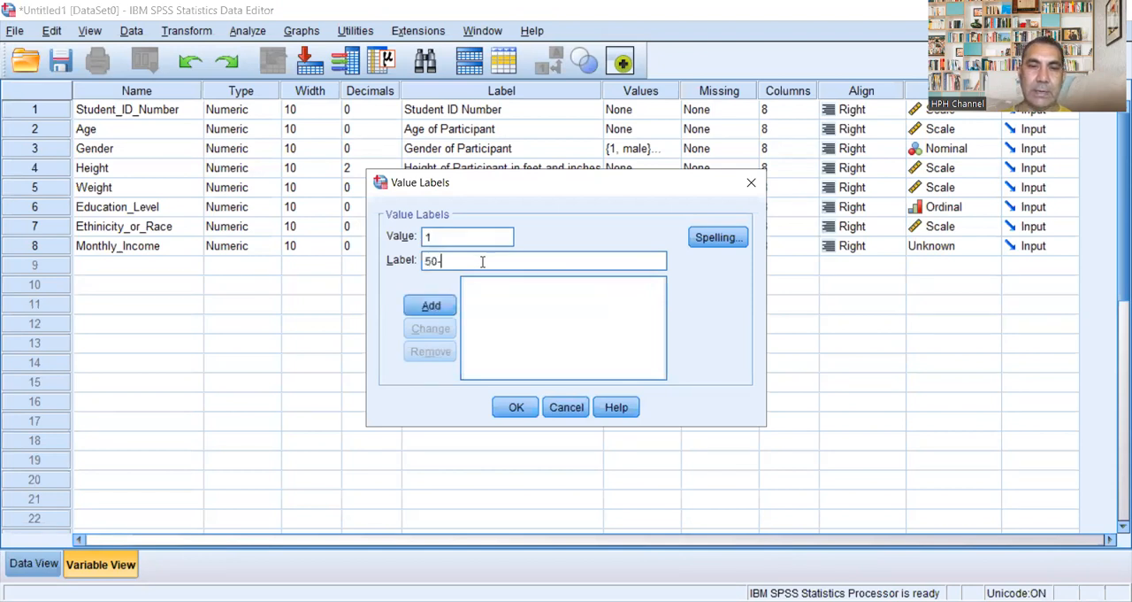
{"action": "key", "text": "BackSpace"}
{"action": "key", "text": "BackSpace"}
{"action": "key", "text": "BackSpace"}
{"action": "type", "text": "4"}
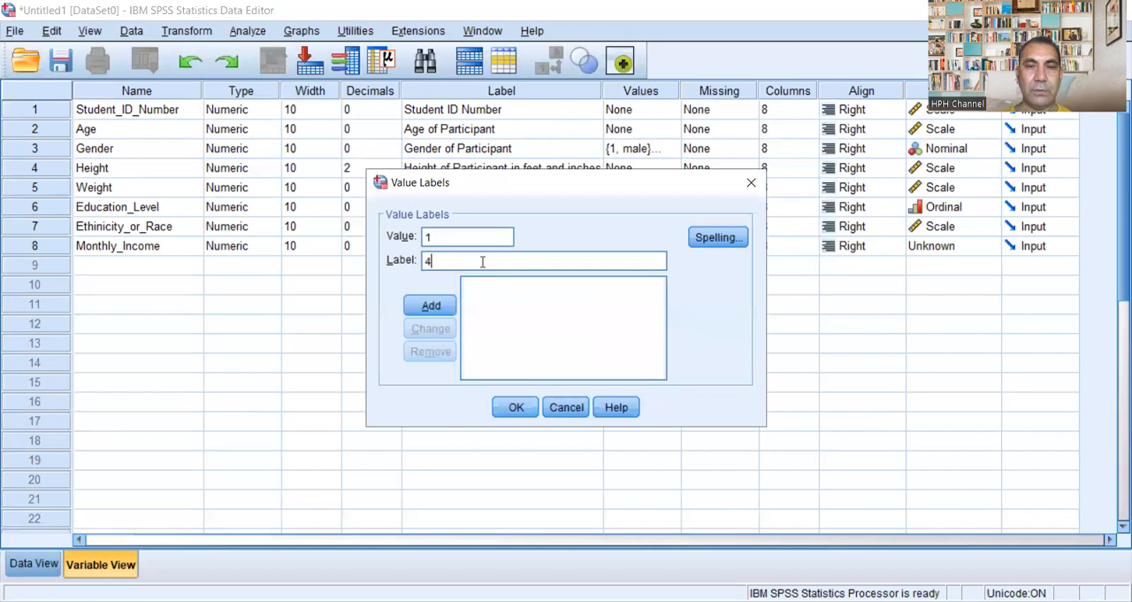
{"action": "type", "text": "0-6000"}
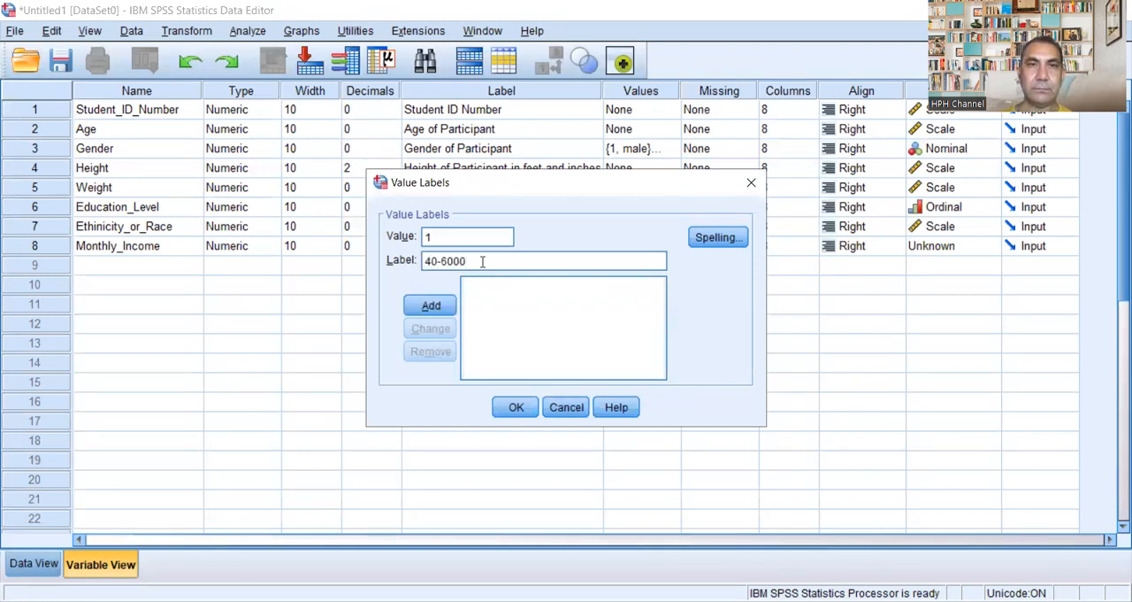
{"action": "type", "text": "0 pkr"}
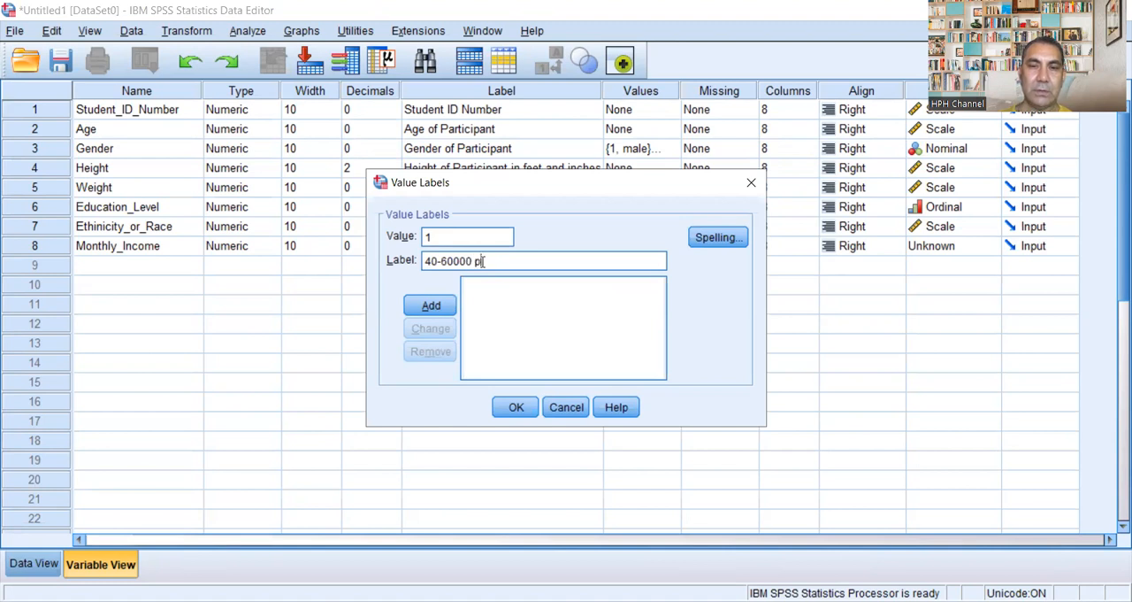
{"action": "left_click", "coordinate": [447, 307]}
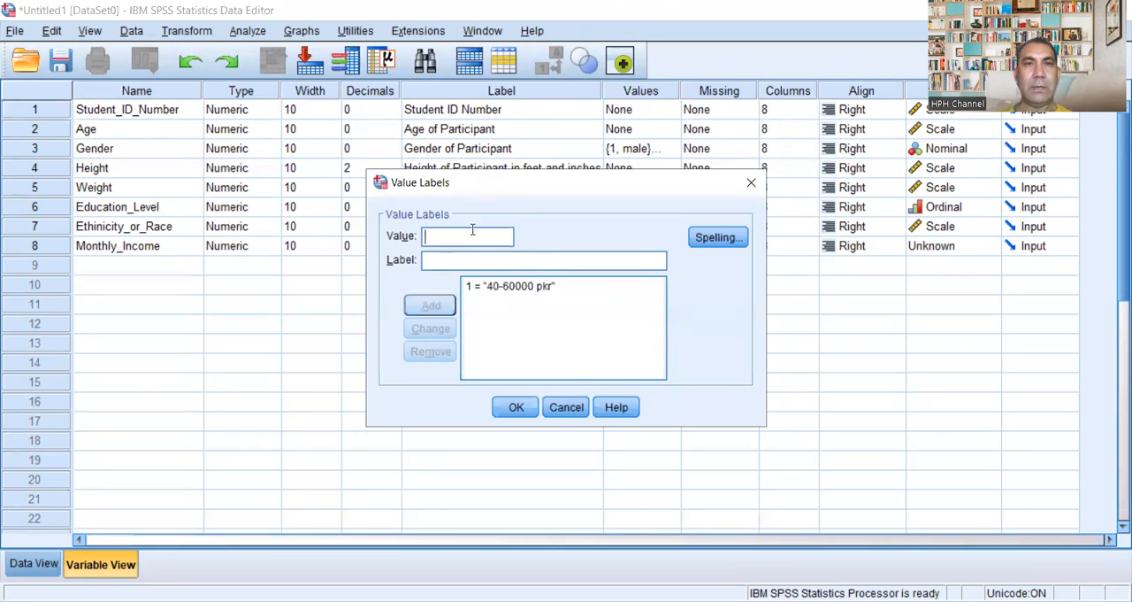
Step: Add the value label 2 = "61-80000 pkr" for Monthly_Income
{"action": "type", "text": "2"}
{"action": "left_click", "coordinate": [506, 259]}
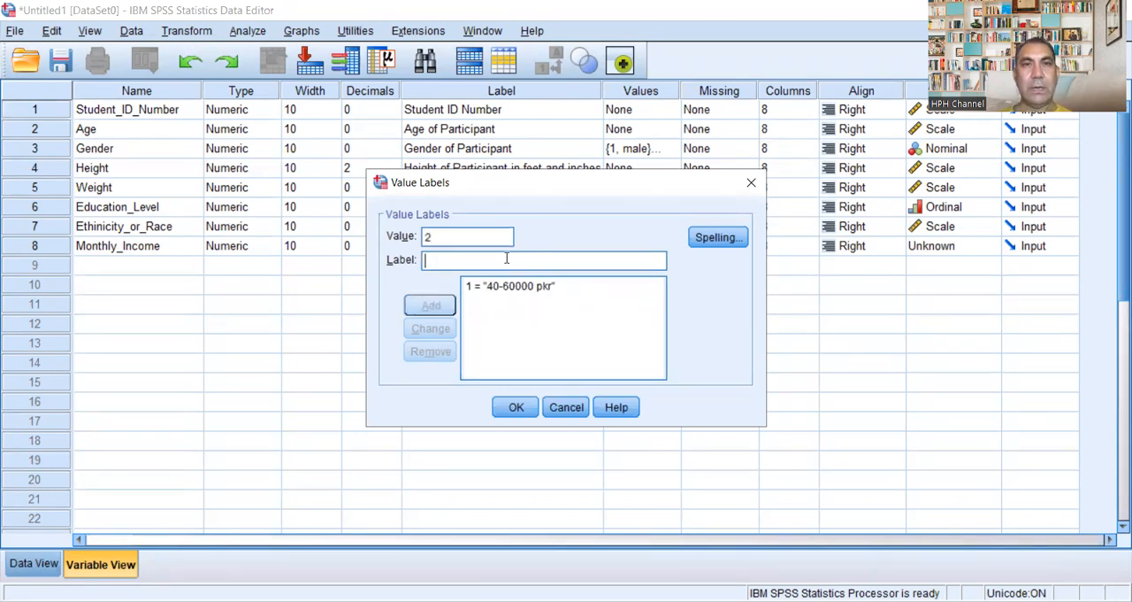
{"action": "type", "text": "61"}
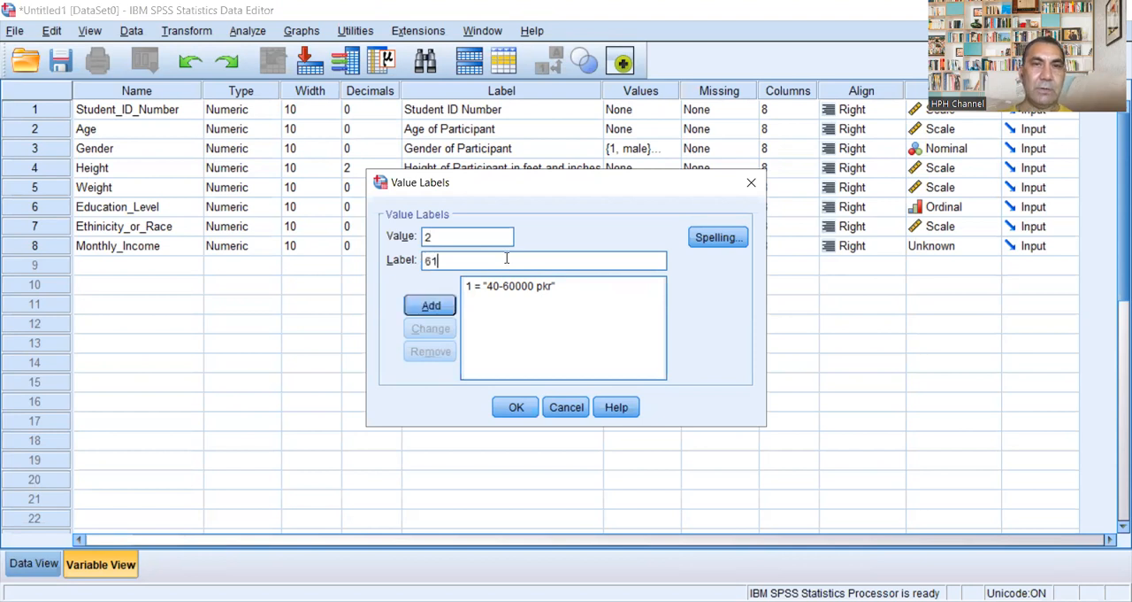
{"action": "type", "text": "-8"}
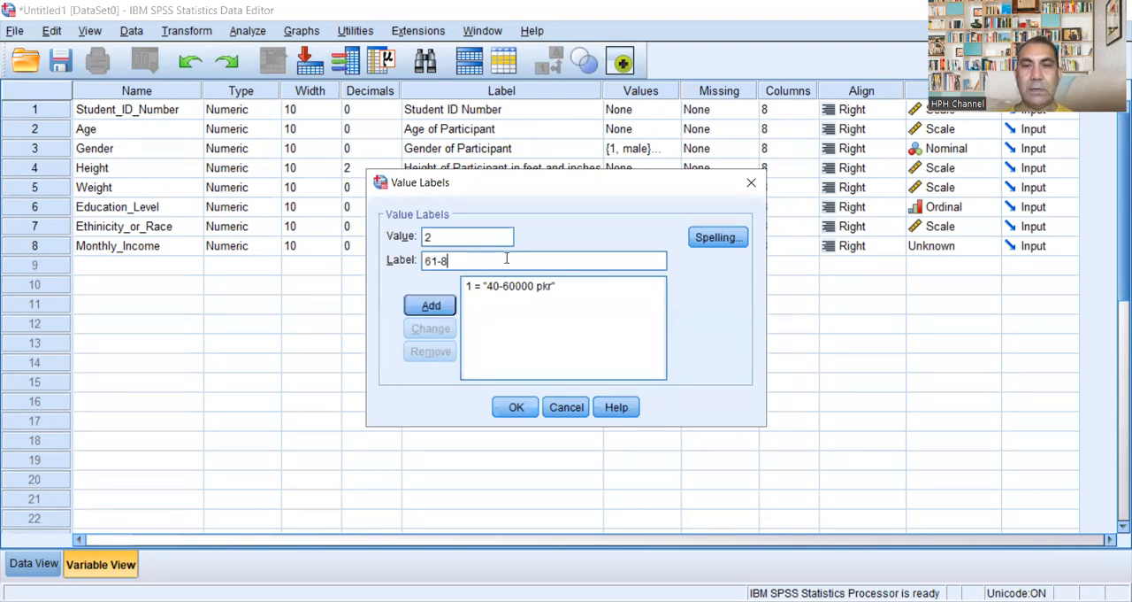
{"action": "type", "text": "0000 "}
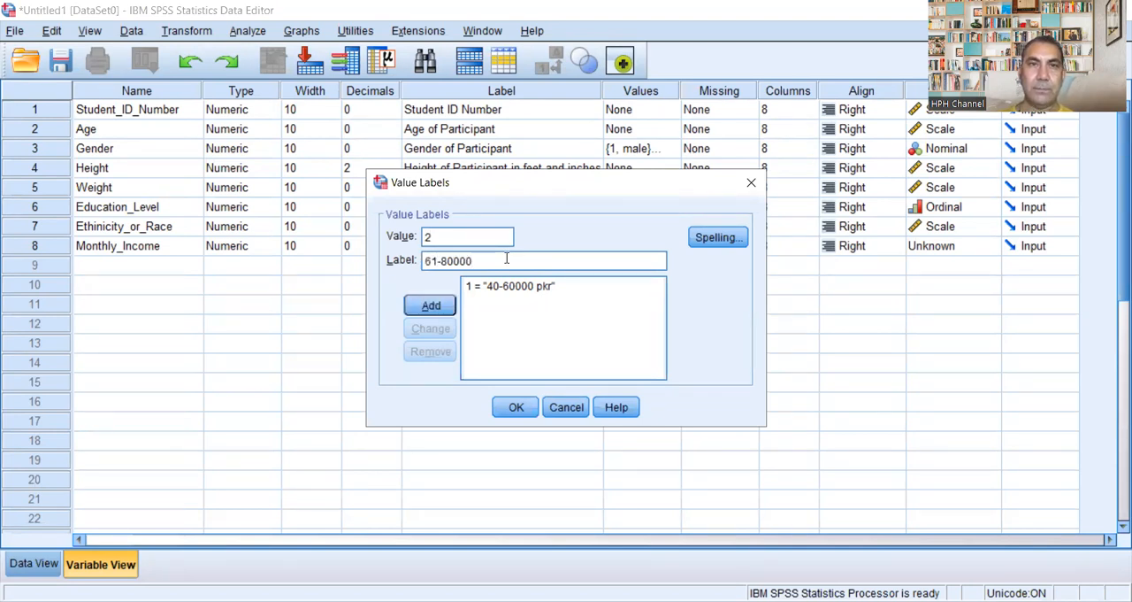
{"action": "type", "text": "pkr"}
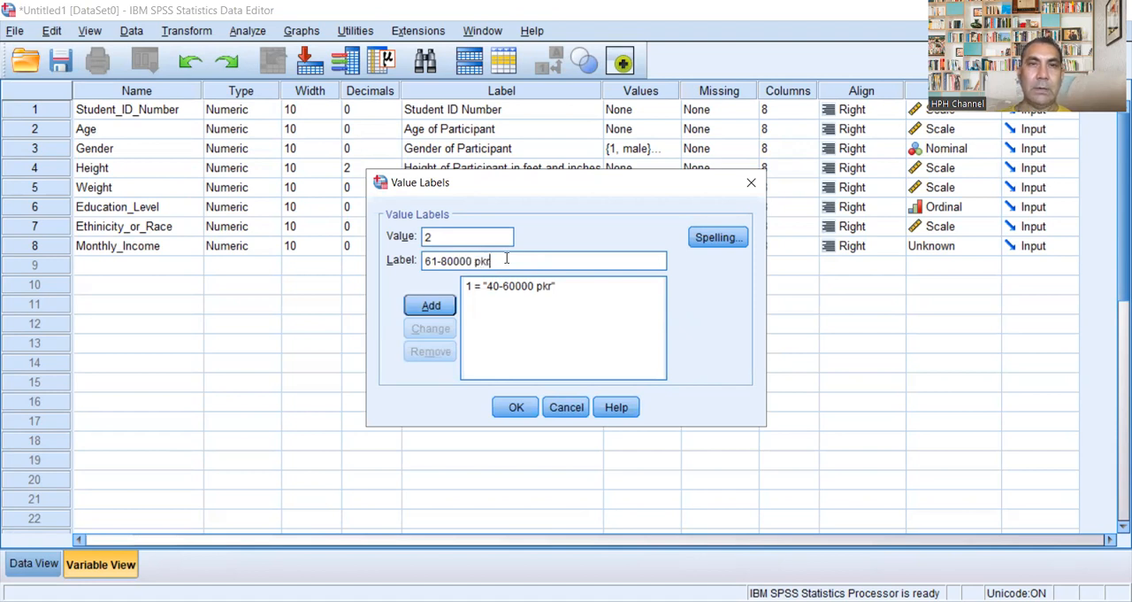
{"action": "left_click", "coordinate": [430, 304]}
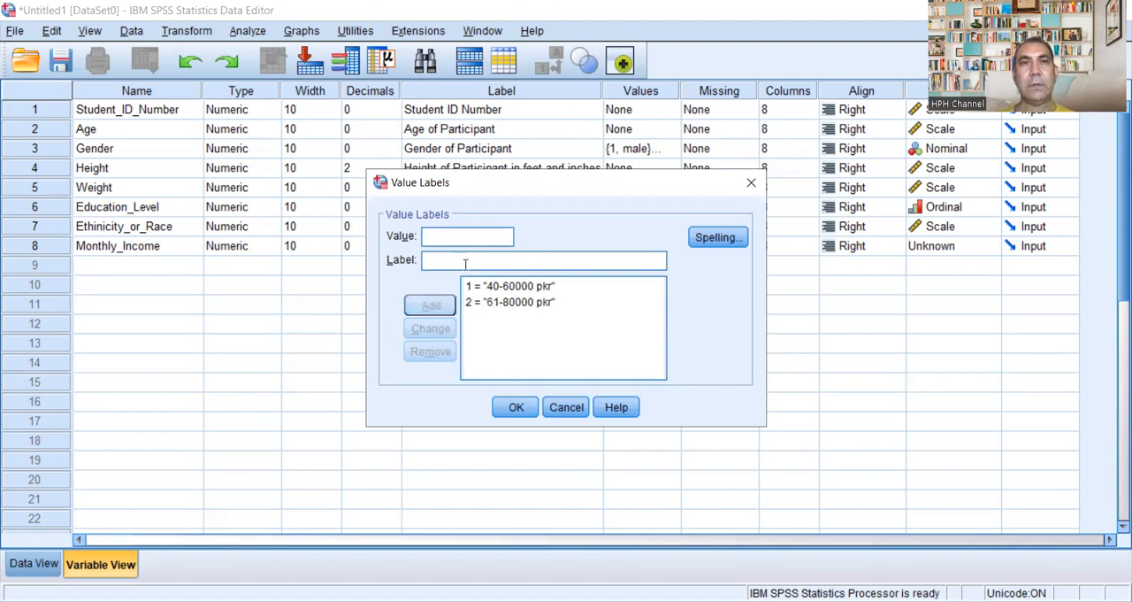
Step: Add the value label 3 = "81-100000 pkr" for Monthly_Income
{"action": "type", "text": "3"}
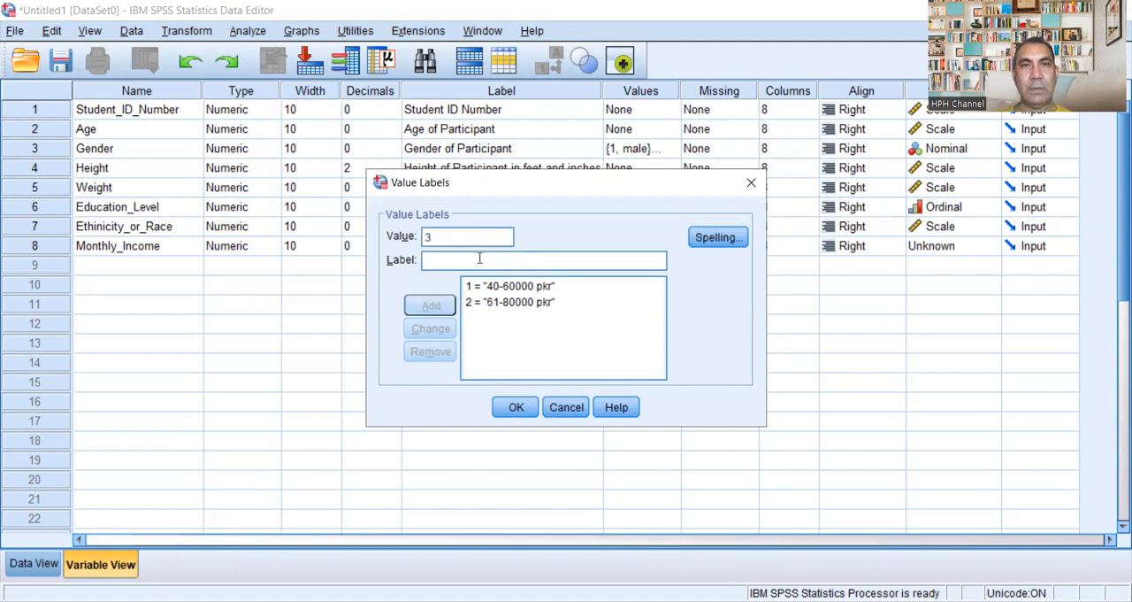
{"action": "type", "text": "81-"}
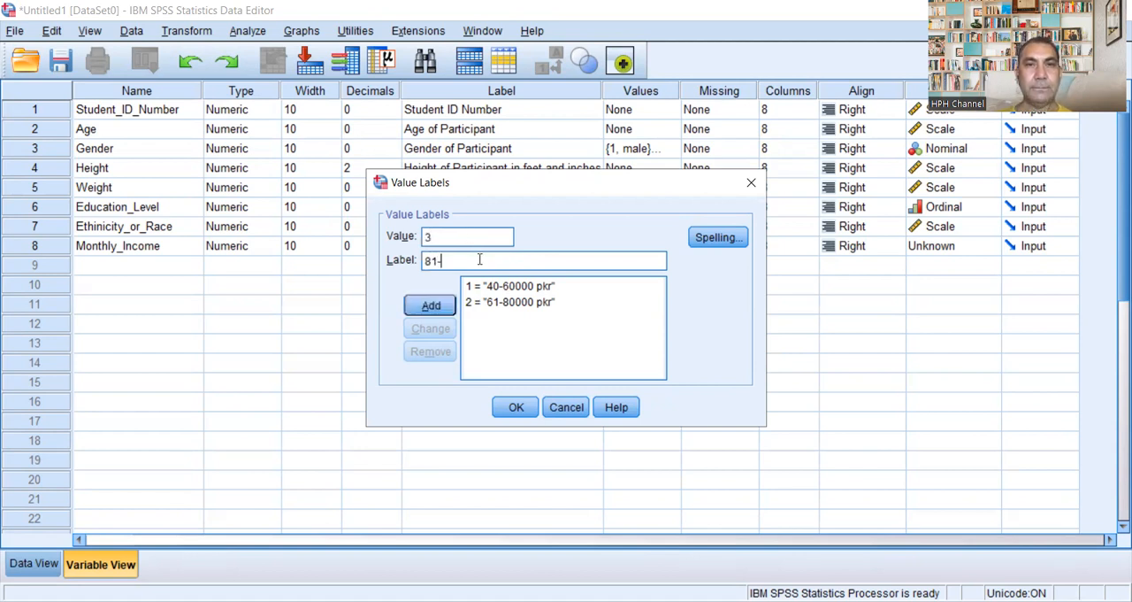
{"action": "type", "text": "1"}
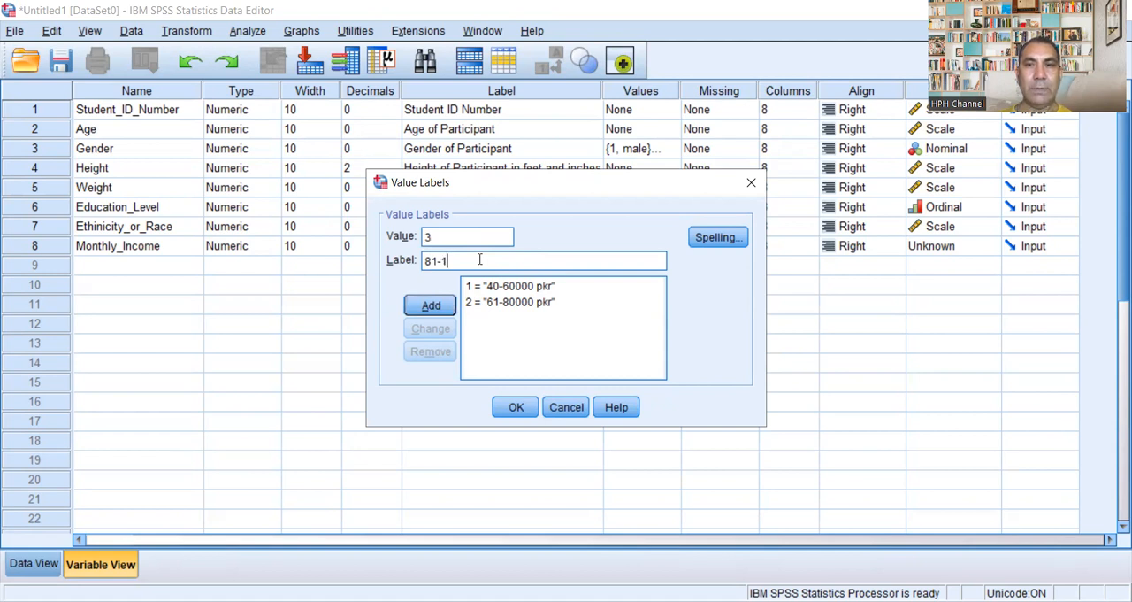
{"action": "type", "text": "00000"}
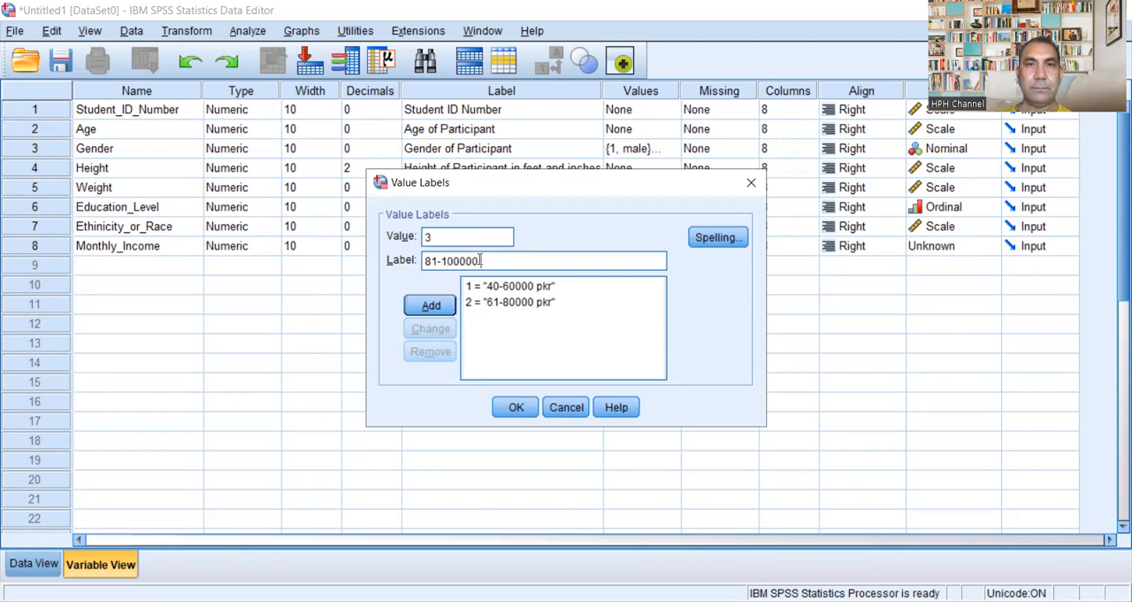
{"action": "type", "text": " pkr"}
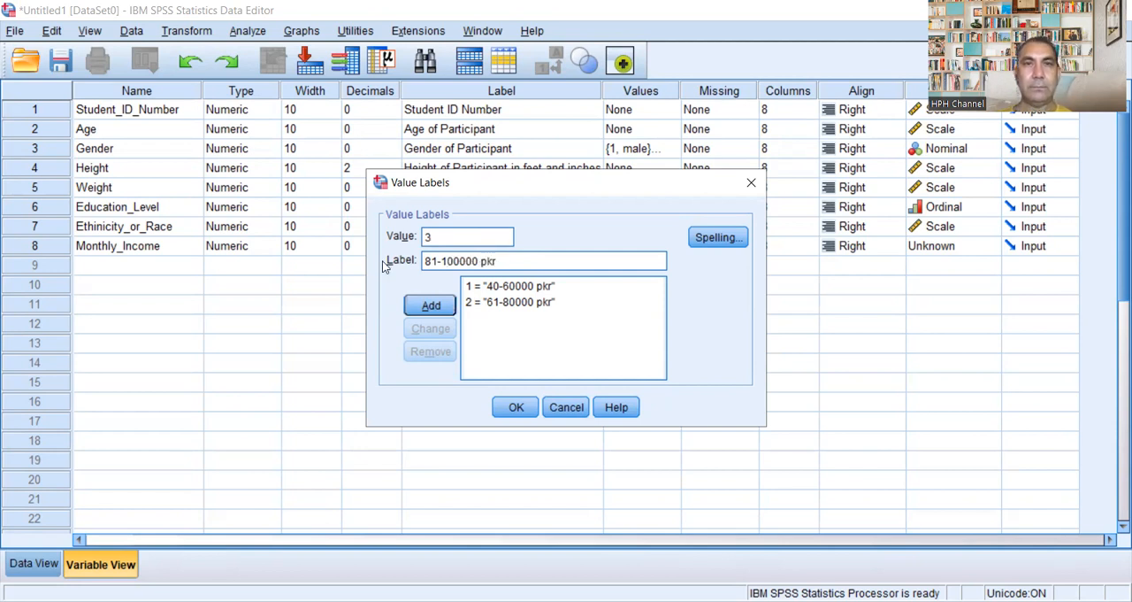
{"action": "left_click", "coordinate": [434, 305]}
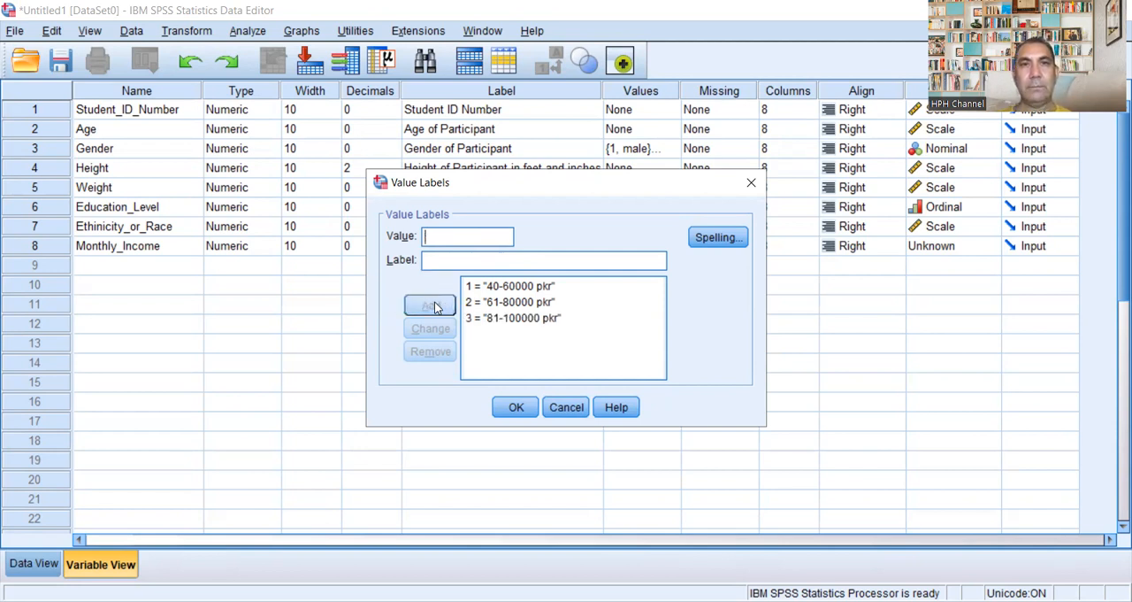
Step: Add the value label 4 = "101000 - 120000 pkr" for Monthly_Income
{"action": "left_click", "coordinate": [446, 238]}
{"action": "type", "text": "4"}
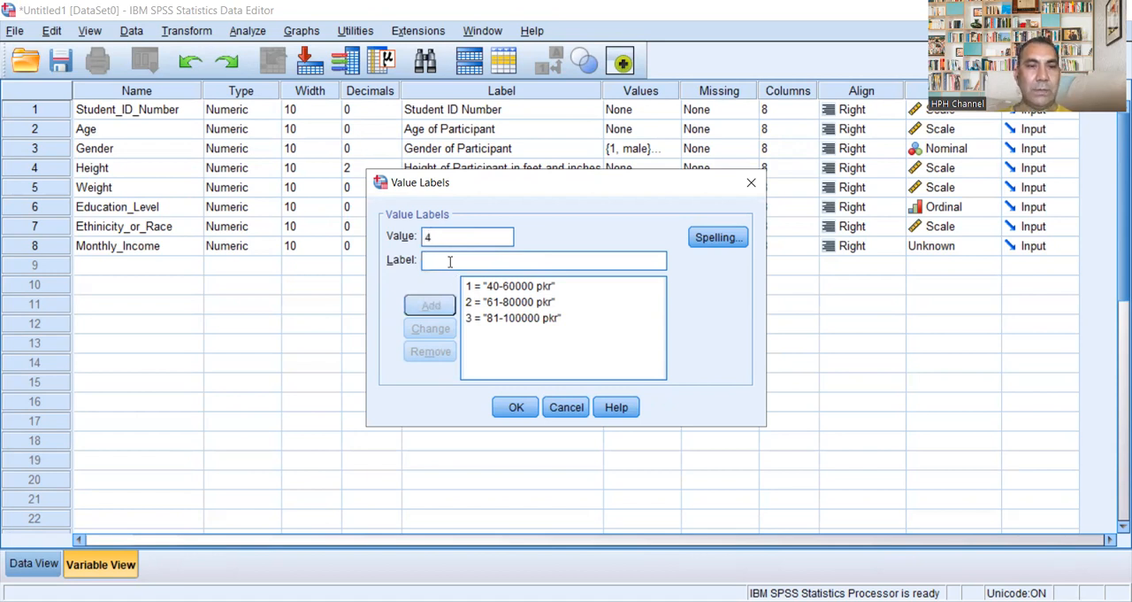
{"action": "left_click", "coordinate": [450, 260]}
{"action": "type", "text": "1"}
{"action": "type", "text": "01"}
{"action": "key", "text": "BackSpace"}
{"action": "key", "text": "BackSpace"}
{"action": "type", "text": "10000"}
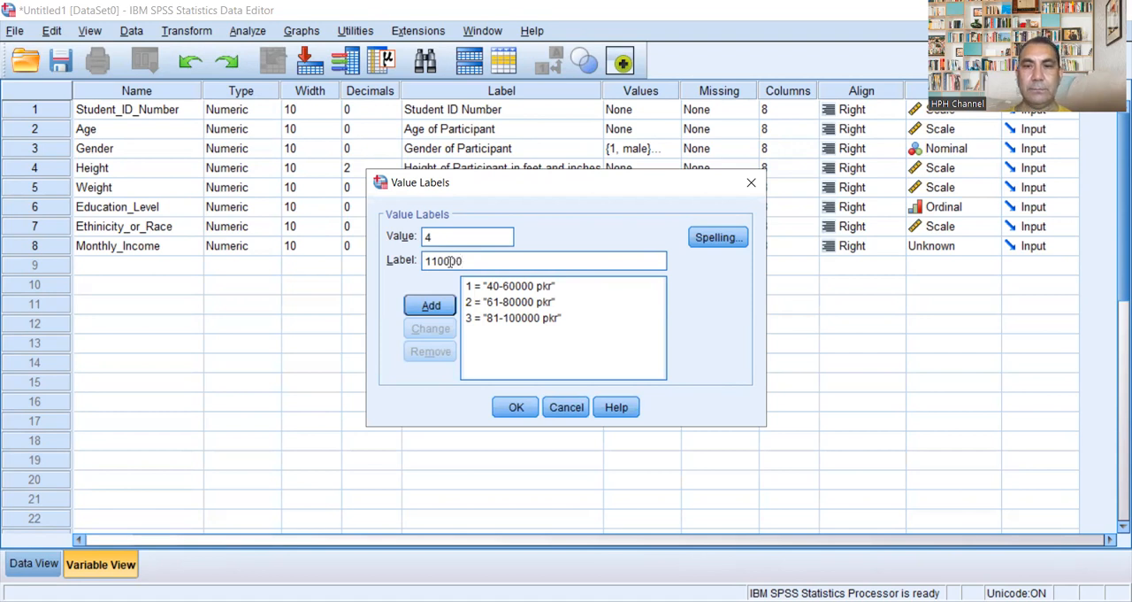
{"action": "key", "text": "BackSpace"}
{"action": "key", "text": "BackSpace"}
{"action": "key", "text": "BackSpace"}
{"action": "key", "text": "BackSpace"}
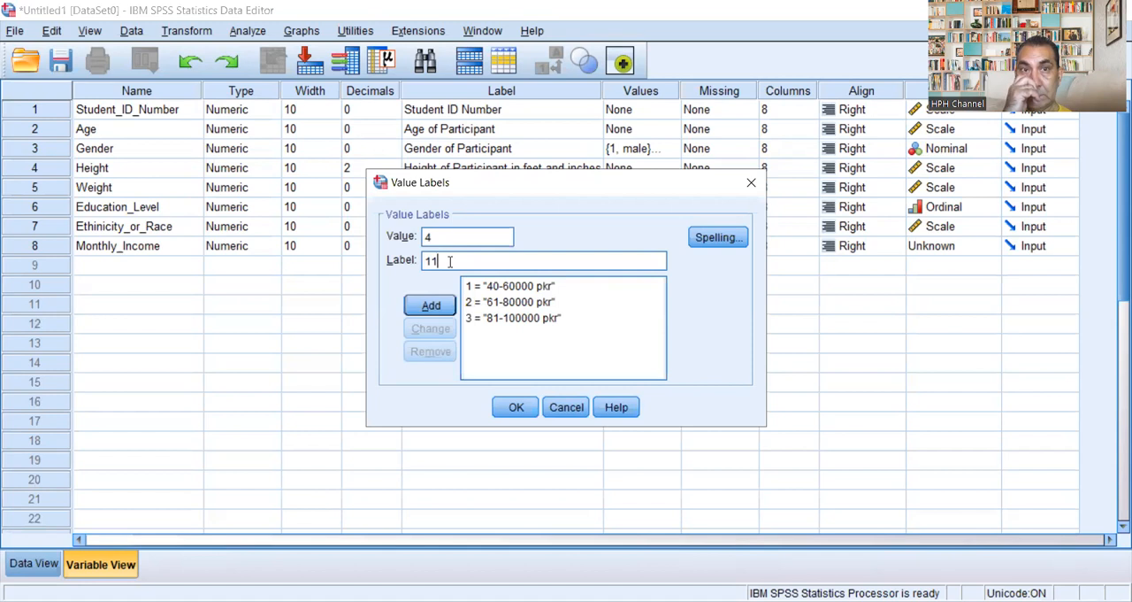
{"action": "type", "text": "0000"}
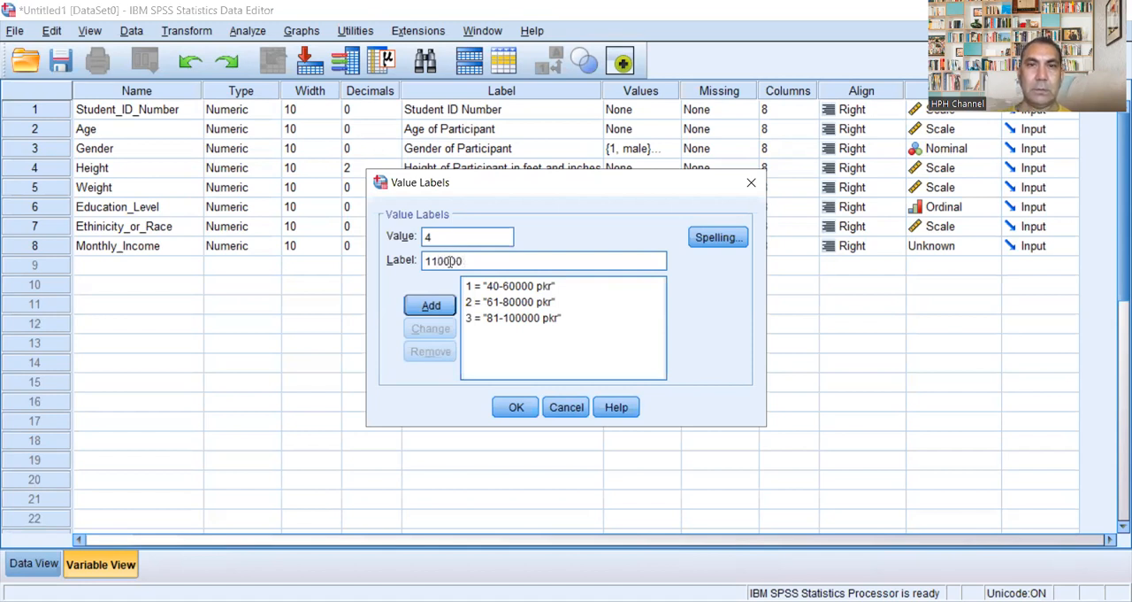
{"action": "key", "text": "BackSpace"}
{"action": "key", "text": "BackSpace"}
{"action": "key", "text": "BackSpace"}
{"action": "key", "text": "BackSpace"}
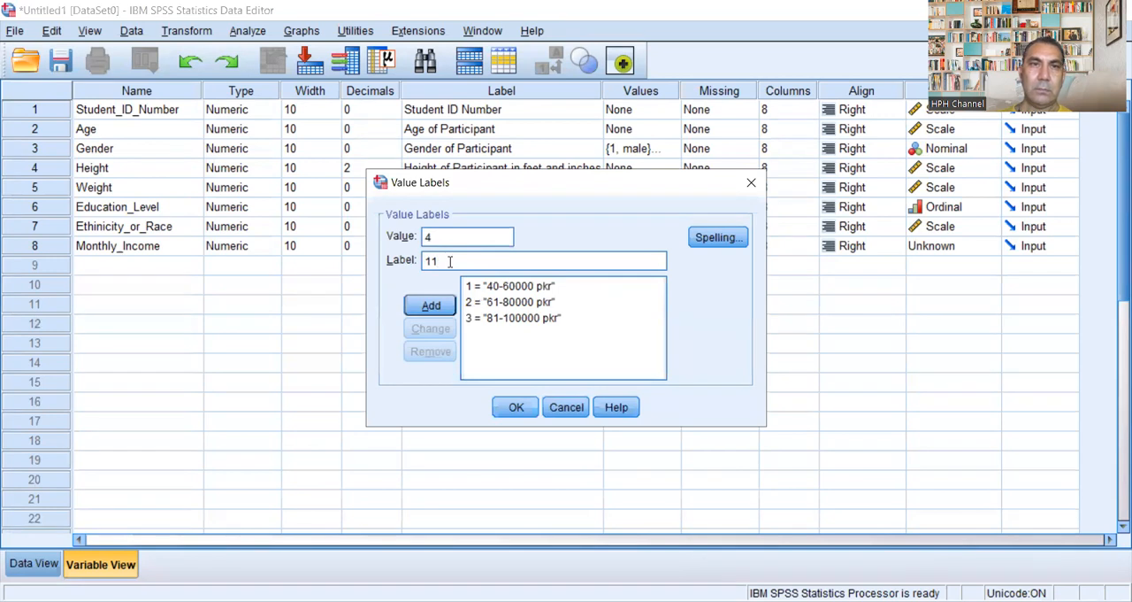
{"action": "key", "text": "BackSpace"}
{"action": "type", "text": "01000 -"}
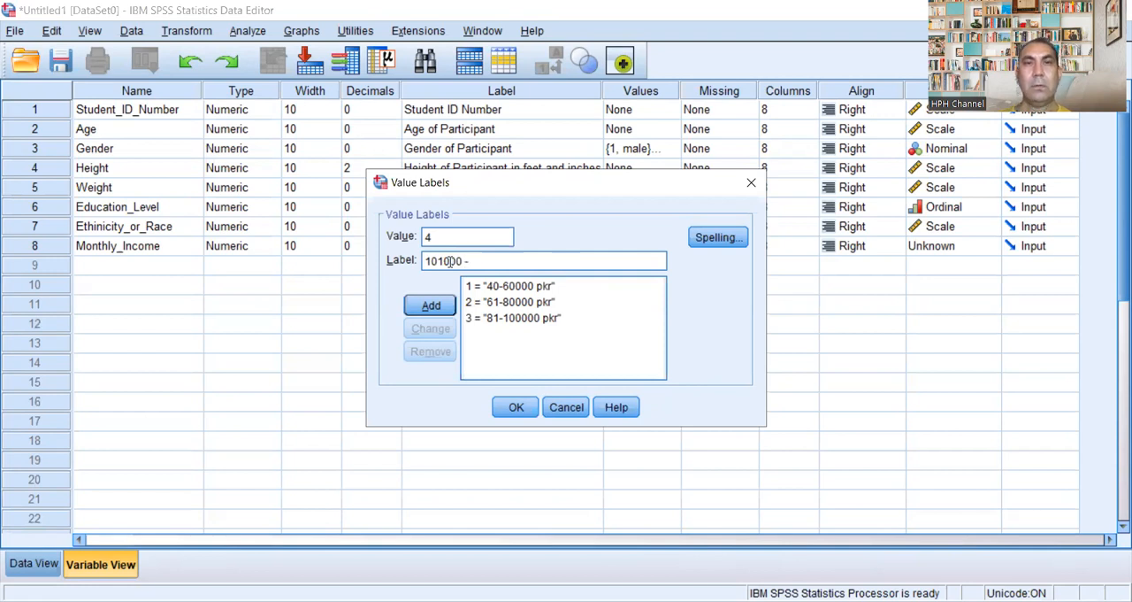
{"action": "type", "text": " 12"}
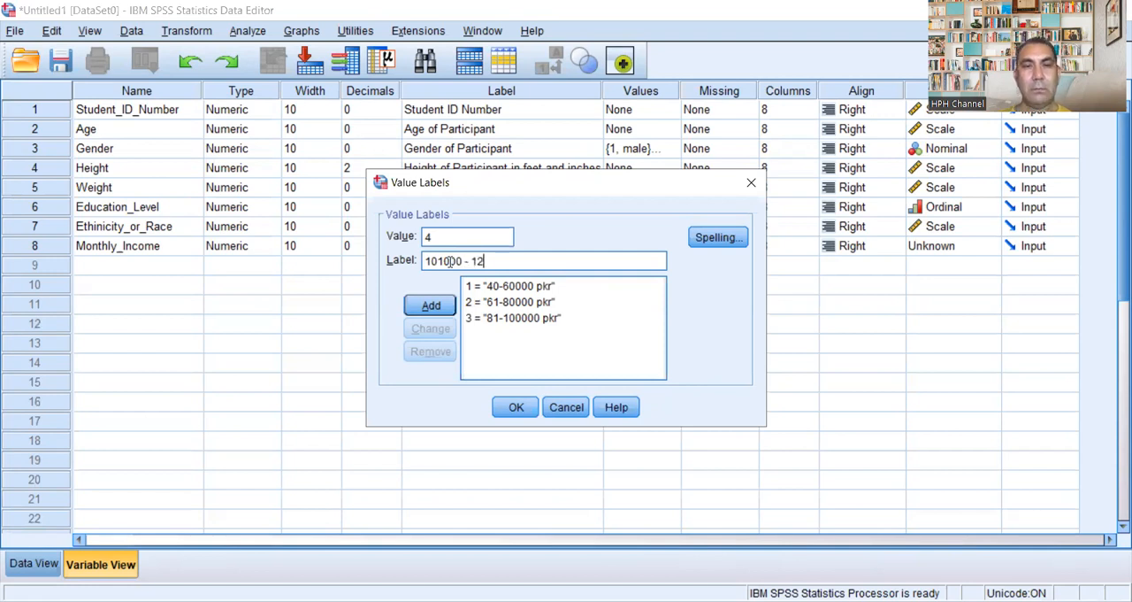
{"action": "type", "text": "0000"}
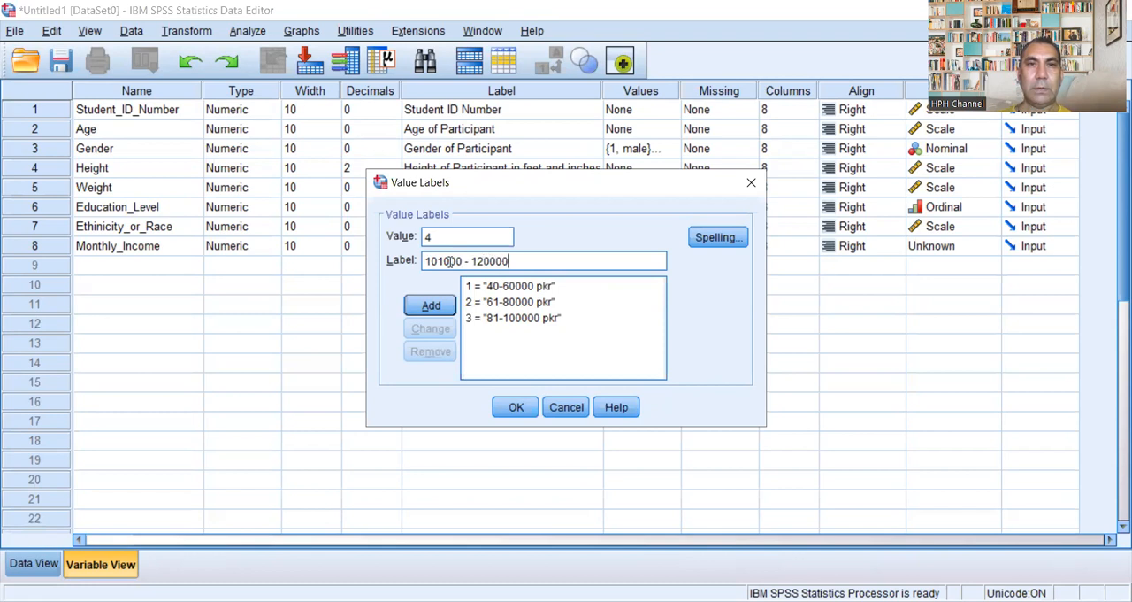
{"action": "type", "text": " pkr"}
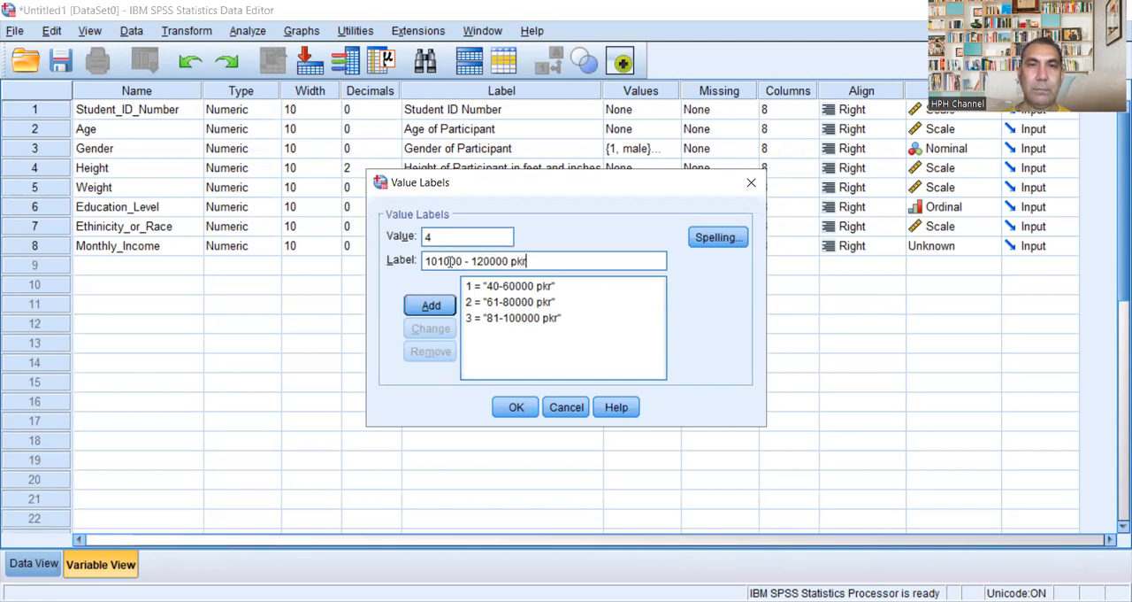
{"action": "left_click", "coordinate": [431, 305]}
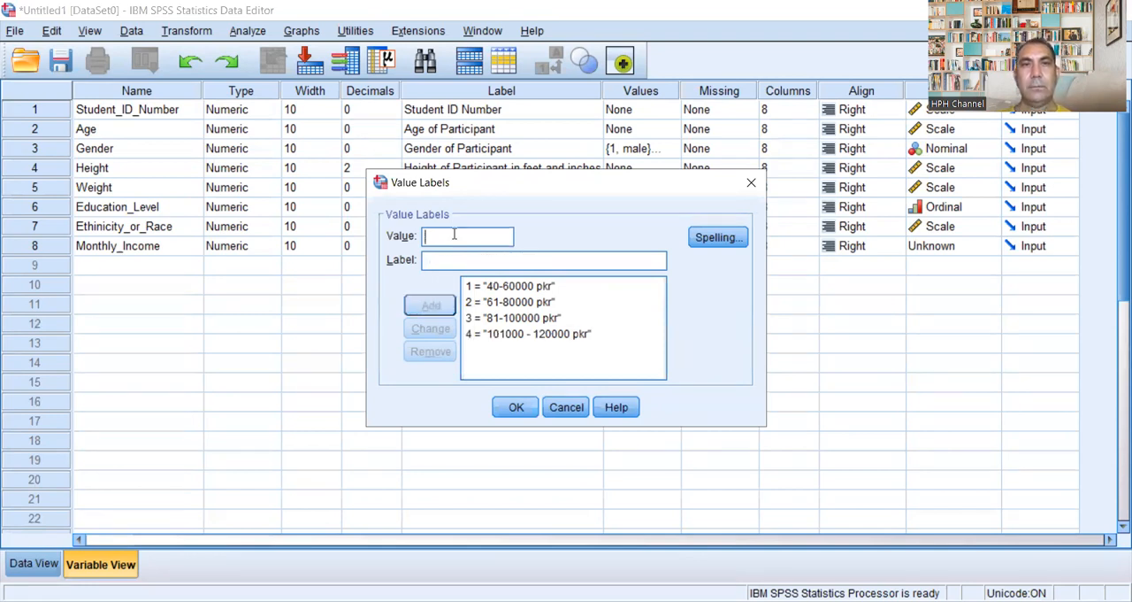
{"action": "type", "text": "5"}
{"action": "left_click", "coordinate": [452, 260]}
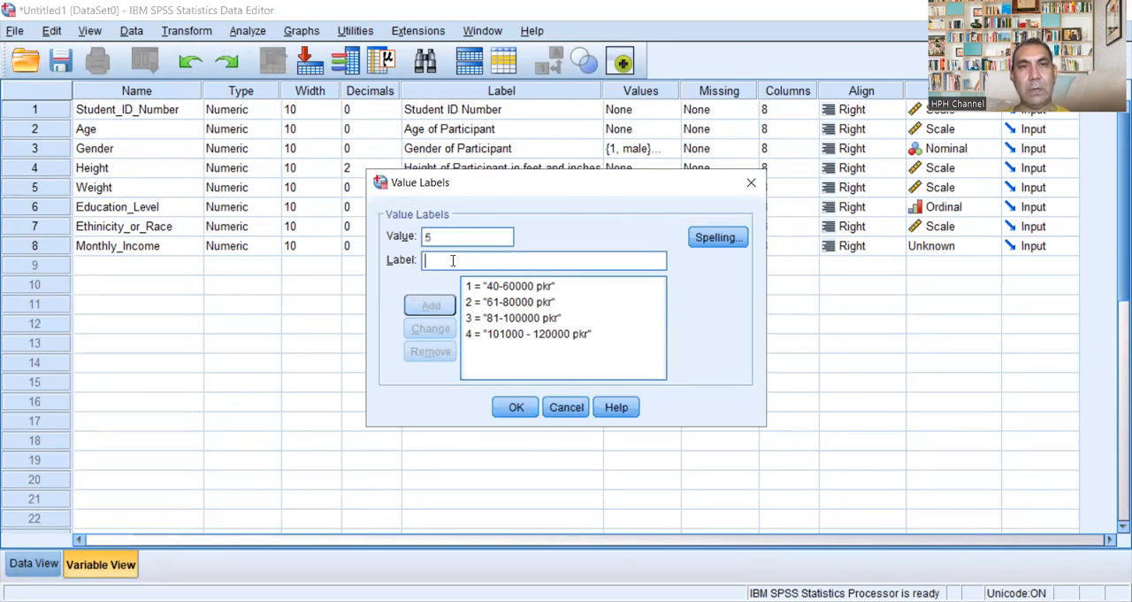
{"action": "type", "text": "120"}
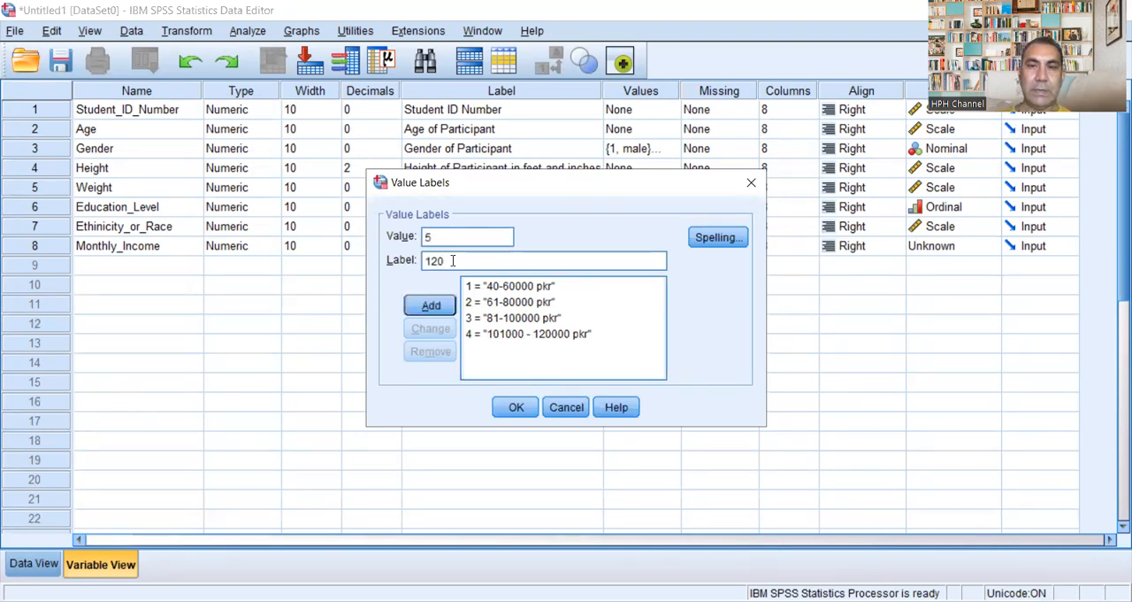
{"action": "key", "text": "BackSpace"}
{"action": "type", "text": "1"}
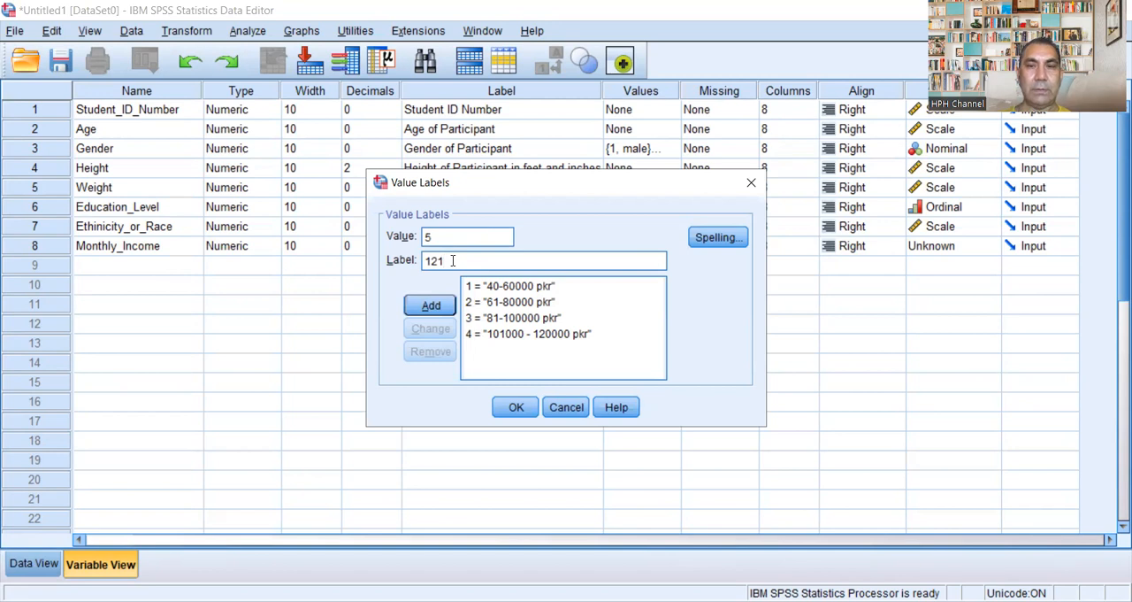
{"action": "type", "text": "-"}
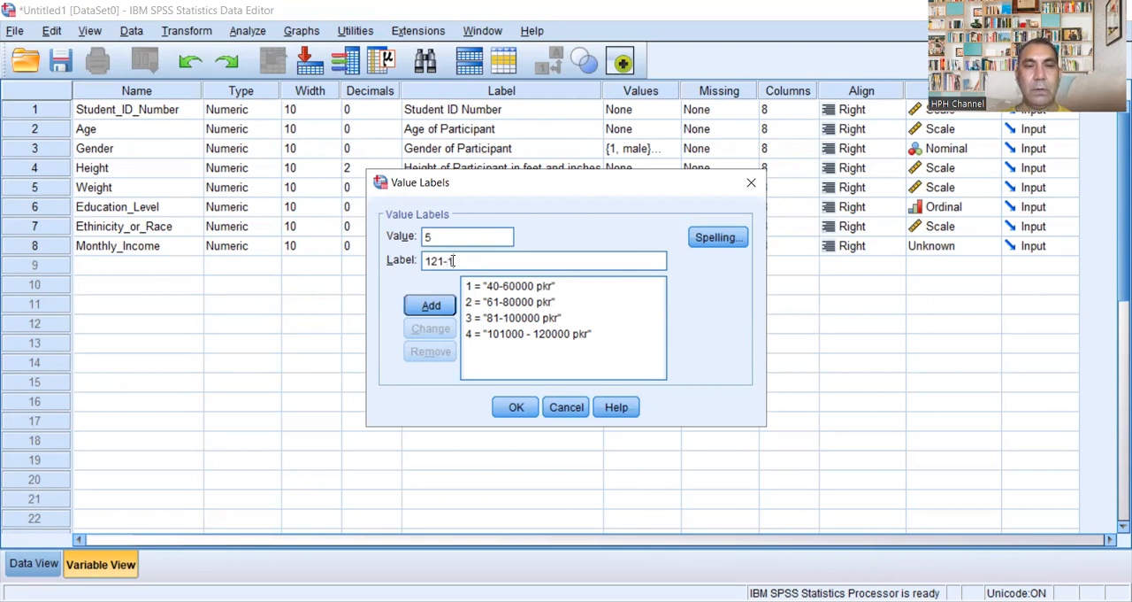
{"action": "type", "text": "14"}
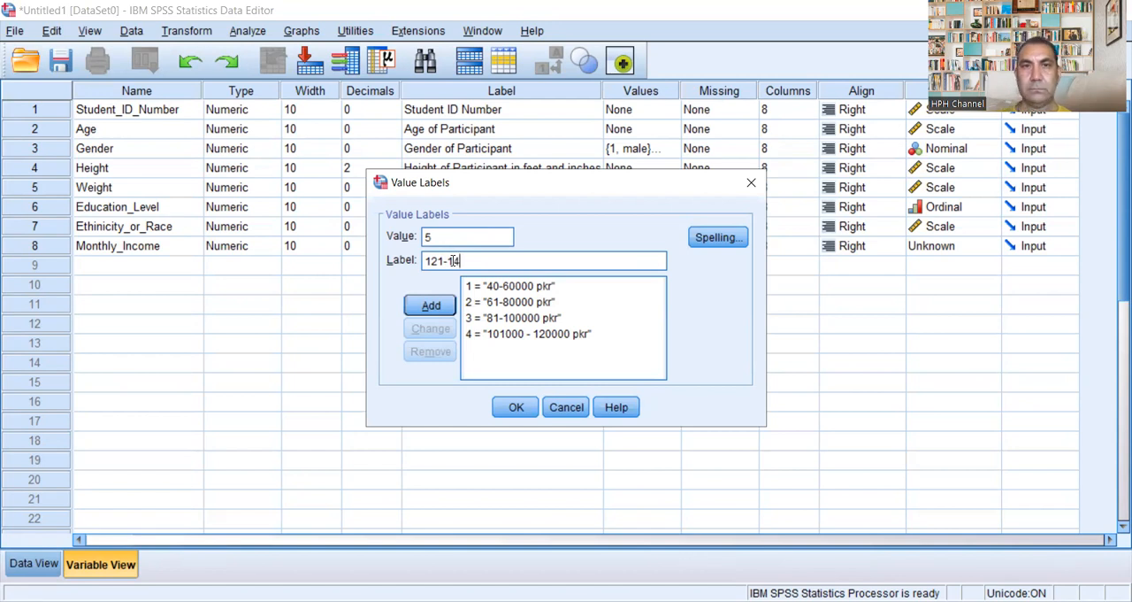
{"action": "left_click", "coordinate": [562, 336]}
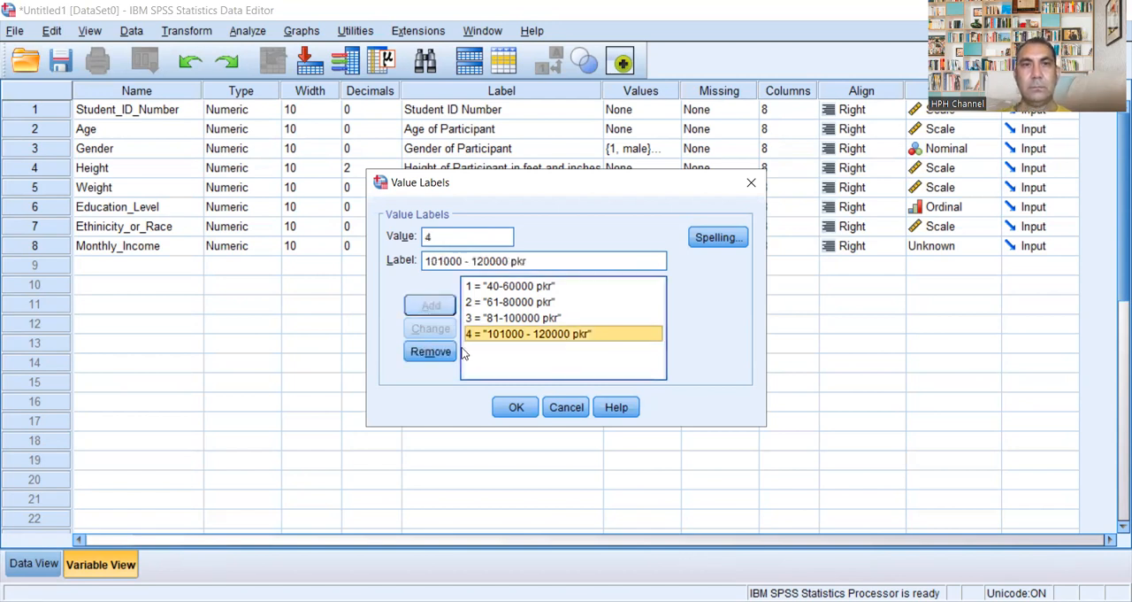
{"action": "left_click", "coordinate": [537, 262]}
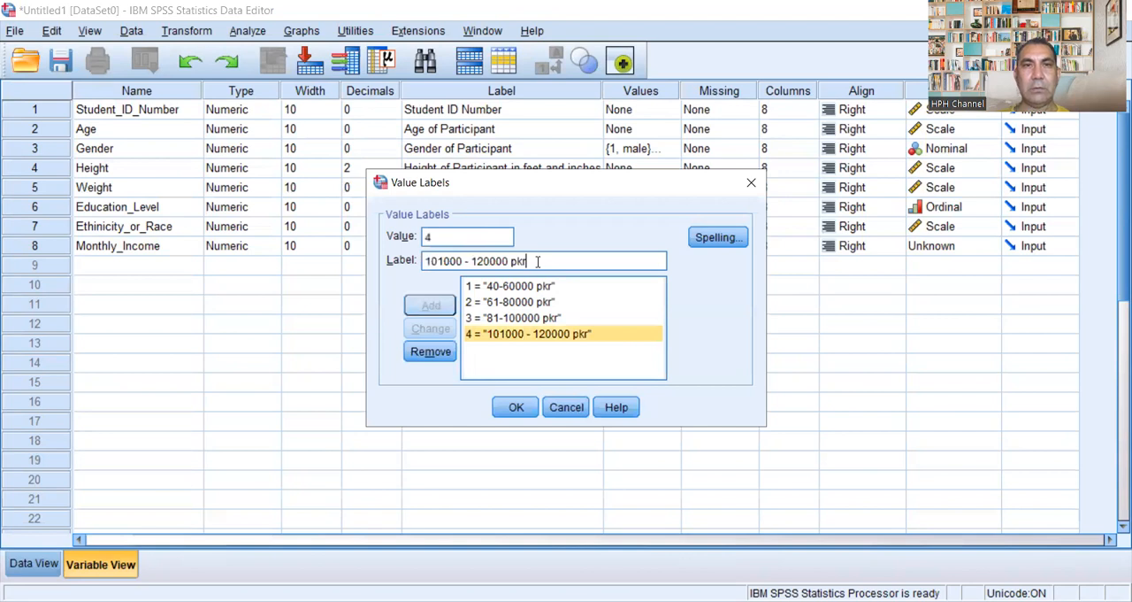
{"action": "key", "text": "BackSpace"}
{"action": "key", "text": "BackSpace"}
{"action": "key", "text": "BackSpace"}
{"action": "key", "text": "BackSpace"}
{"action": "key", "text": "BackSpace"}
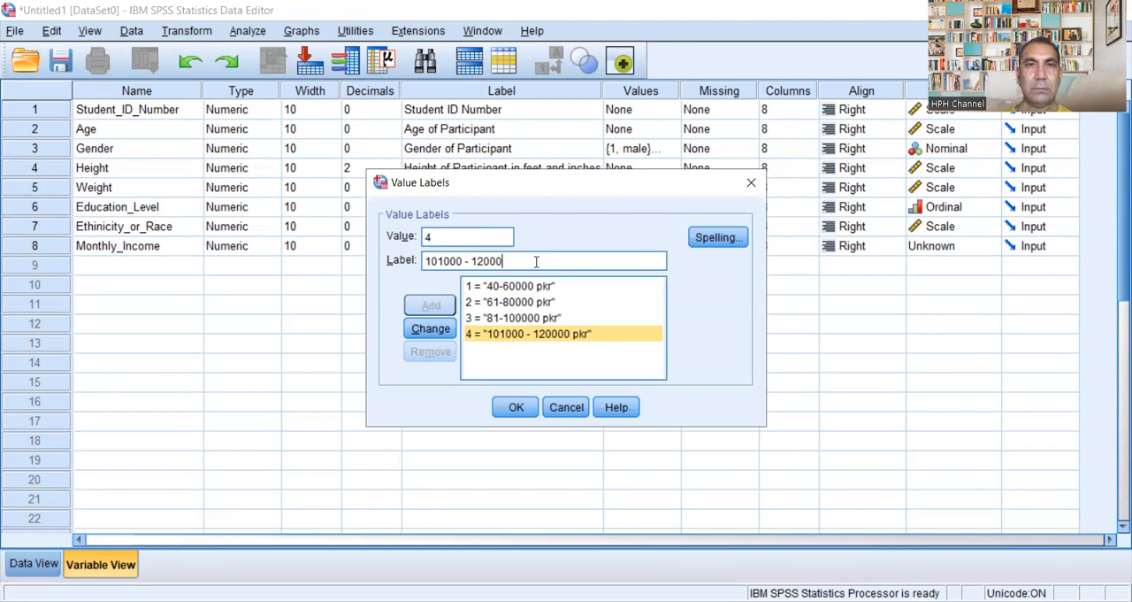
{"action": "type", "text": "0 pkr"}
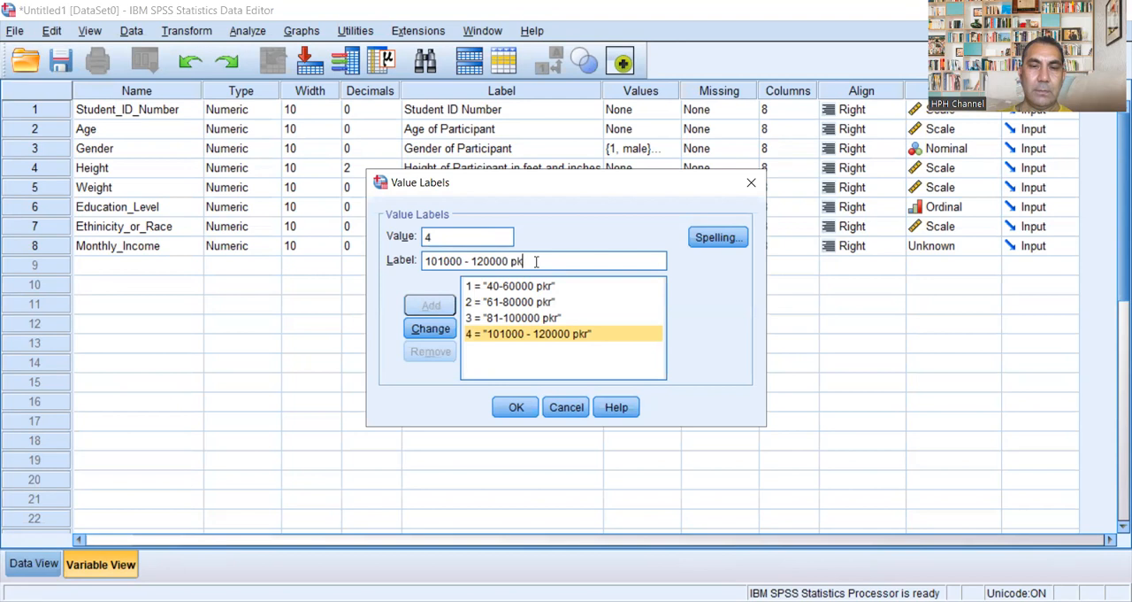
{"action": "left_click", "coordinate": [547, 335]}
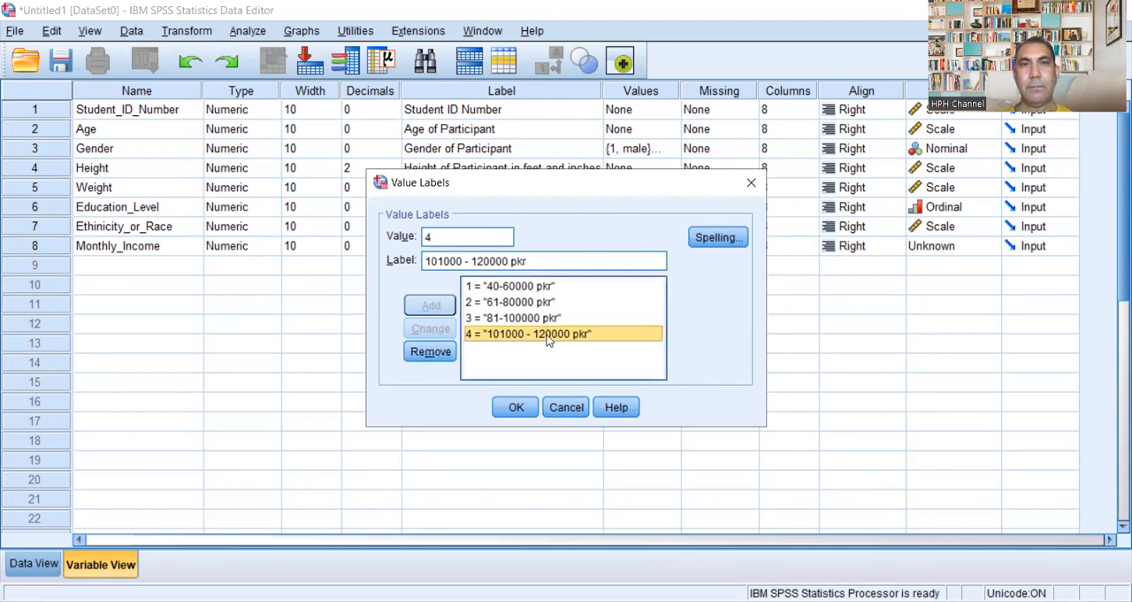
Step: Accept the current value labels, reopen them for Monthly_Income and add the value label 5 = "121-140000 pkr"
{"action": "left_click", "coordinate": [517, 416]}
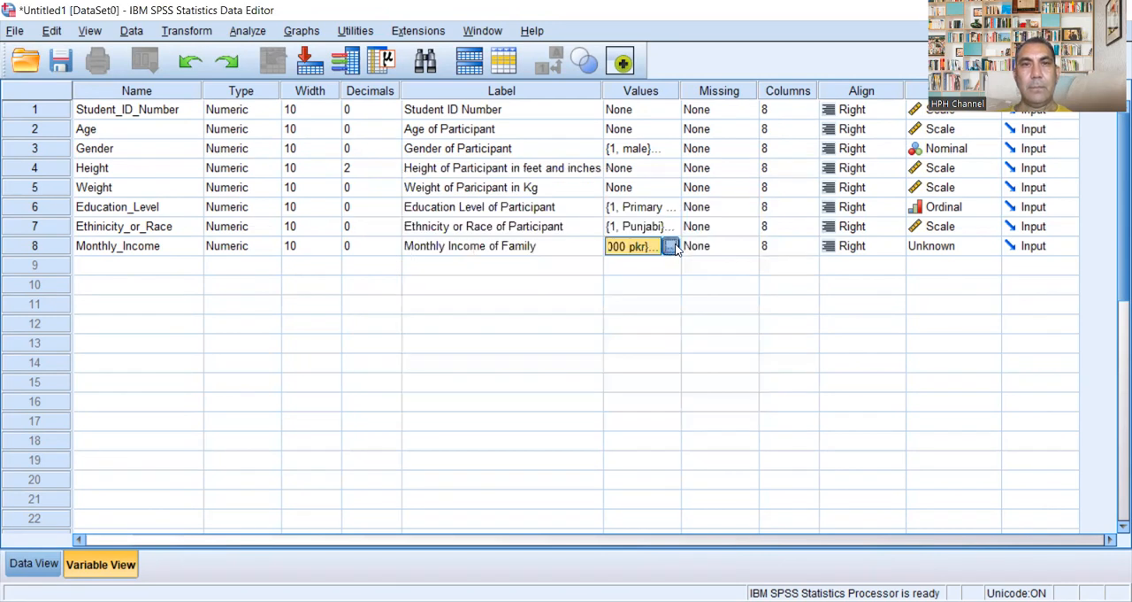
{"action": "left_click", "coordinate": [675, 246]}
{"action": "type", "text": "5"}
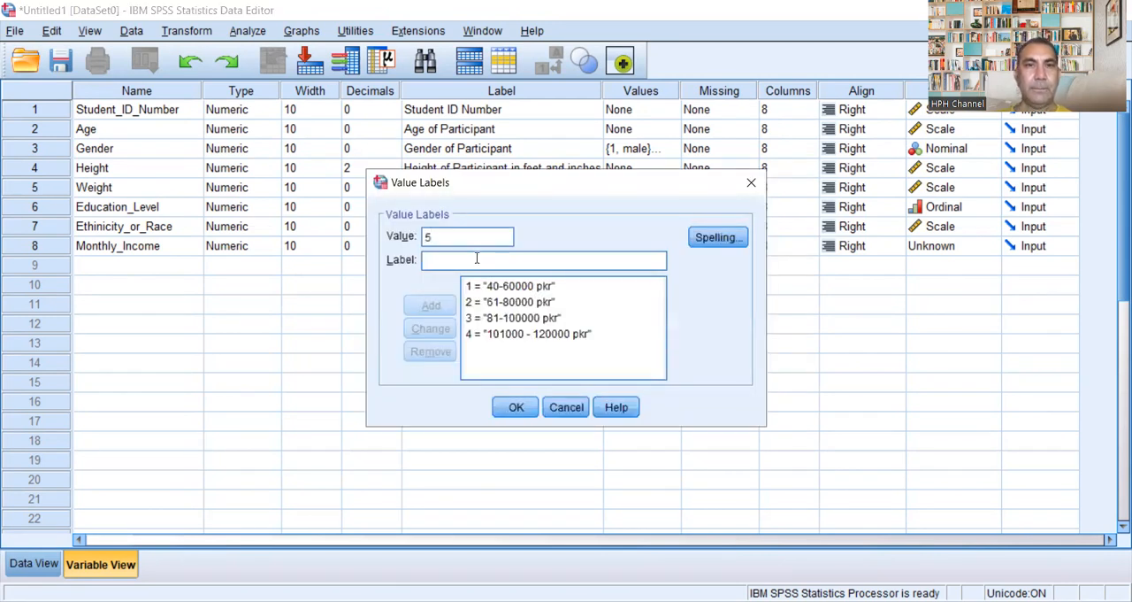
{"action": "type", "text": "121000"}
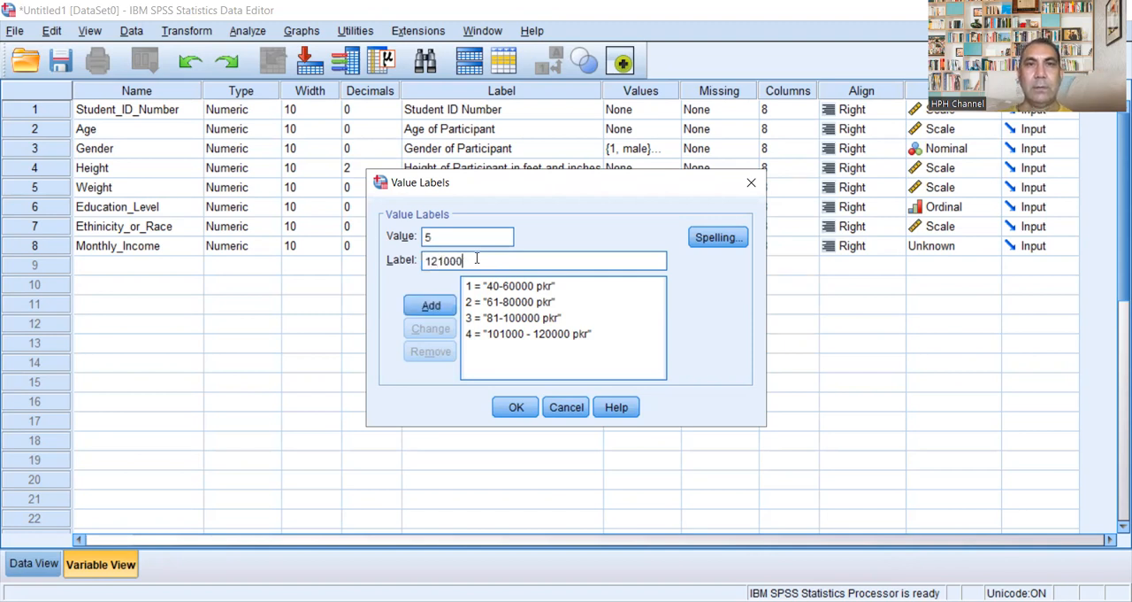
{"action": "key", "text": "BackSpace"}
{"action": "key", "text": "BackSpace"}
{"action": "key", "text": "BackSpace"}
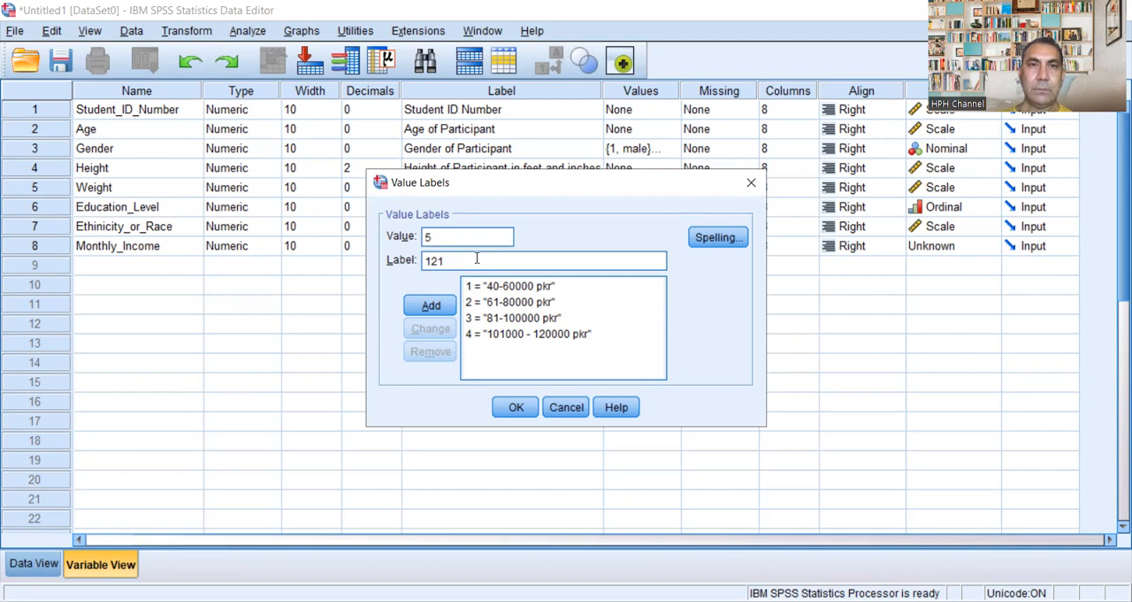
{"action": "type", "text": "-1"}
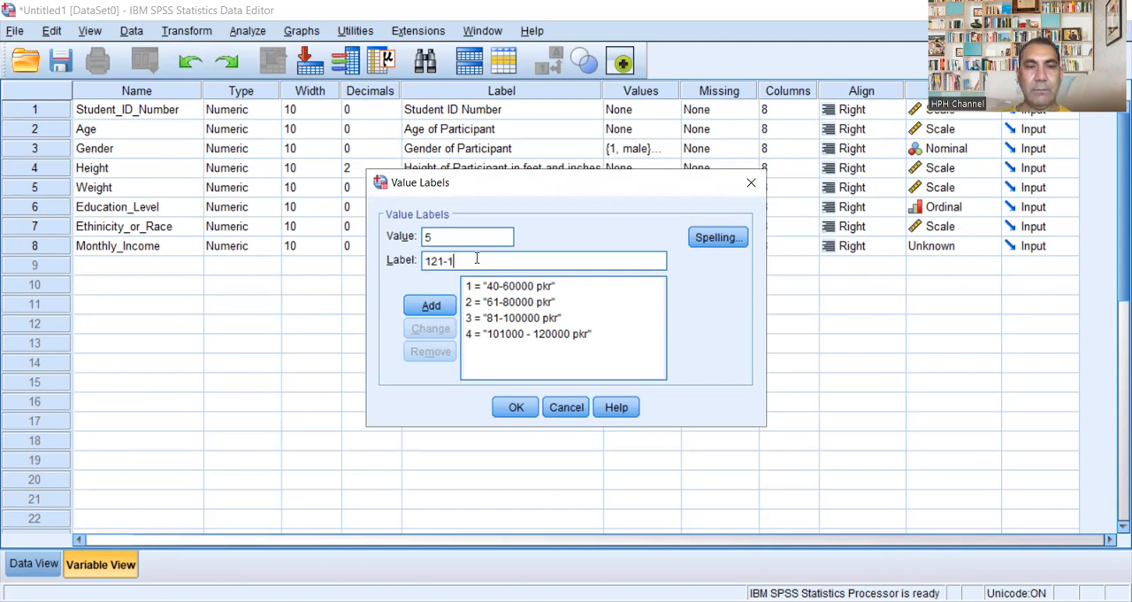
{"action": "type", "text": "40000 pkr"}
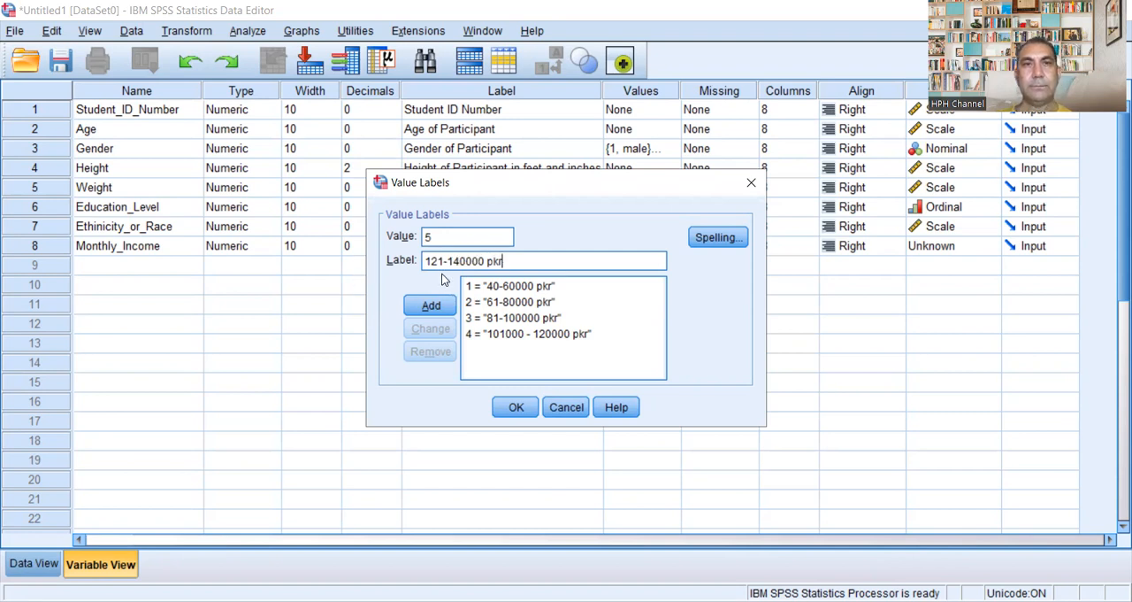
{"action": "left_click", "coordinate": [431, 306]}
Step: Add the value label 6 = "> 141000 pkr" for Monthly_Income and accept the value labels
{"action": "type", "text": "6"}
{"action": "left_click", "coordinate": [445, 259]}
{"action": "type", "text": ">"}
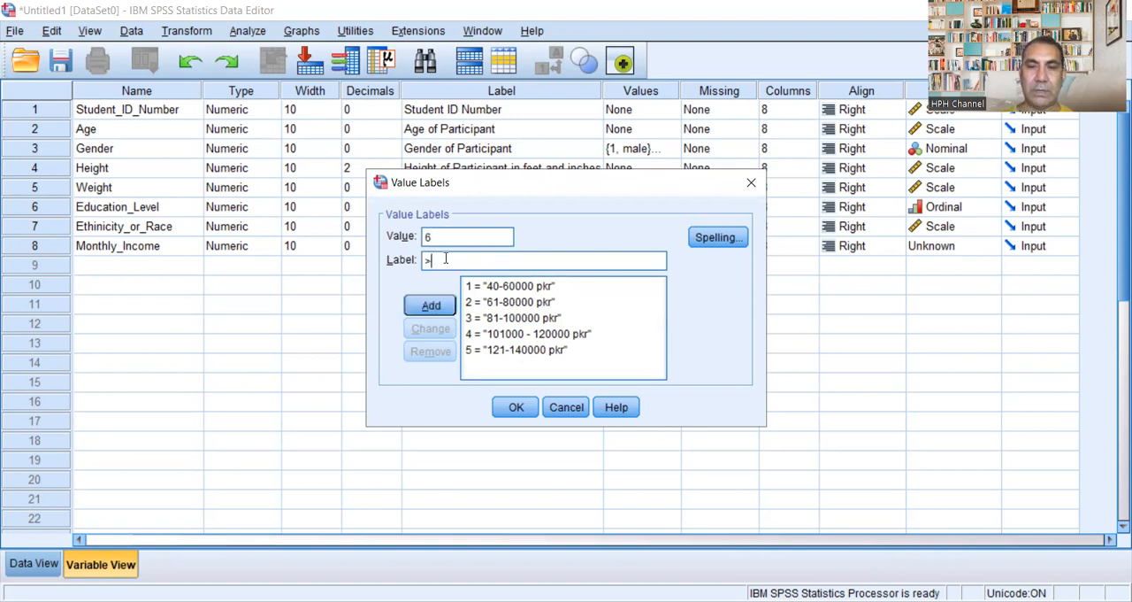
{"action": "type", "text": " 150"}
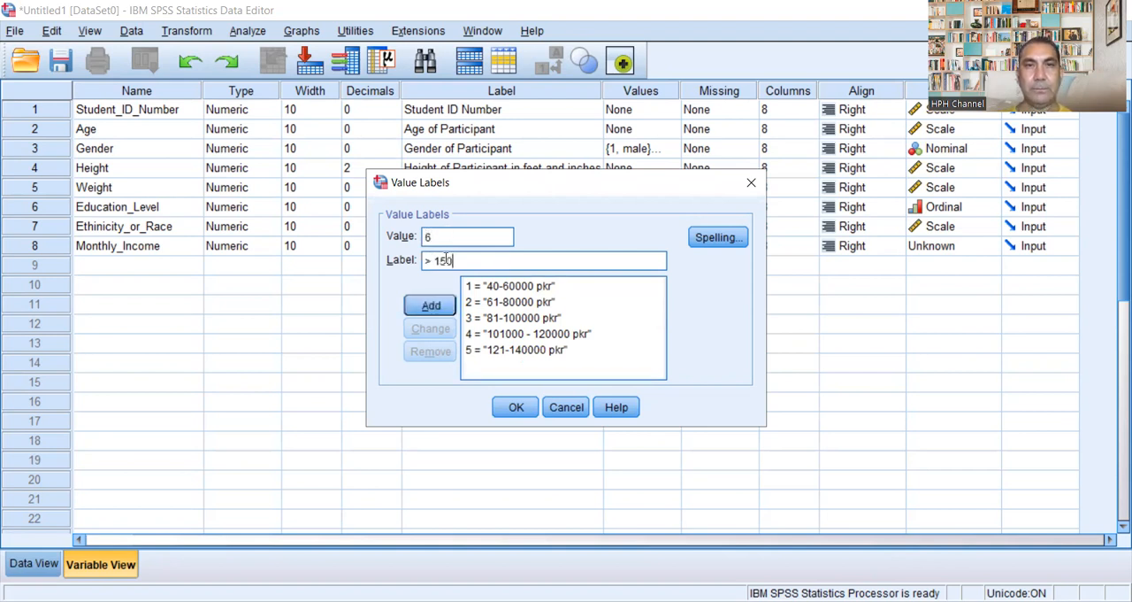
{"action": "type", "text": "000"}
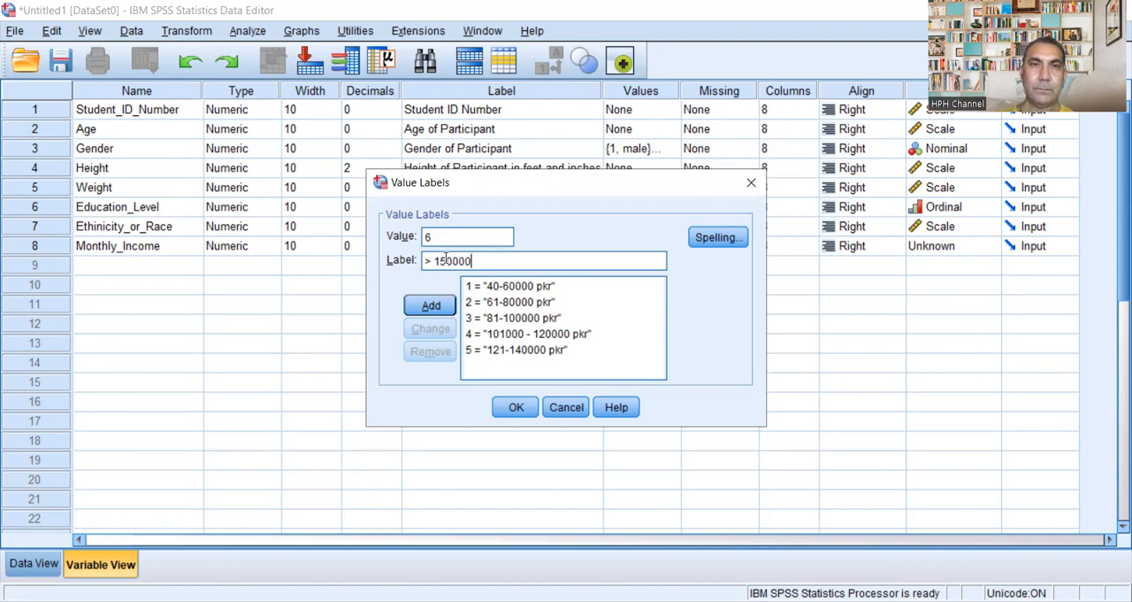
{"action": "type", "text": " pkr"}
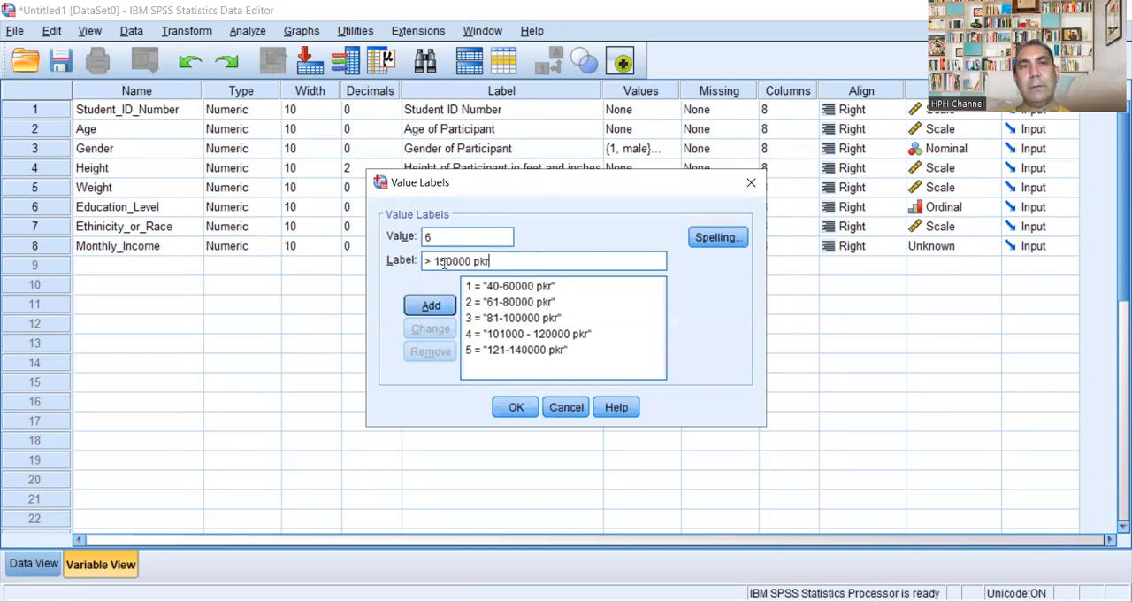
{"action": "left_click", "coordinate": [446, 261]}
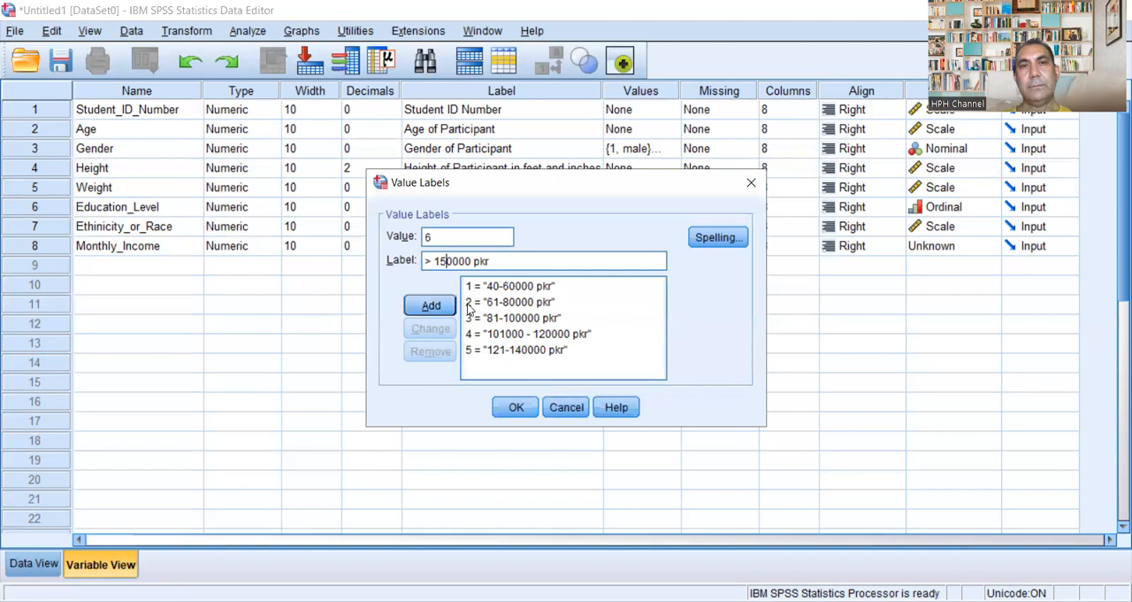
{"action": "key", "text": "BackSpace"}
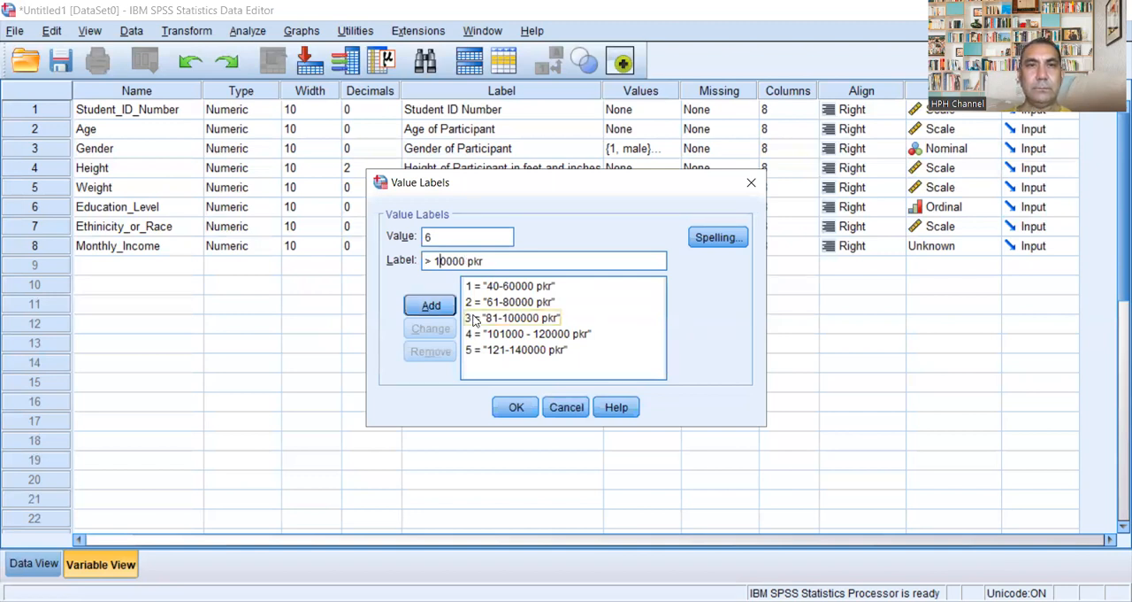
{"action": "type", "text": "4"}
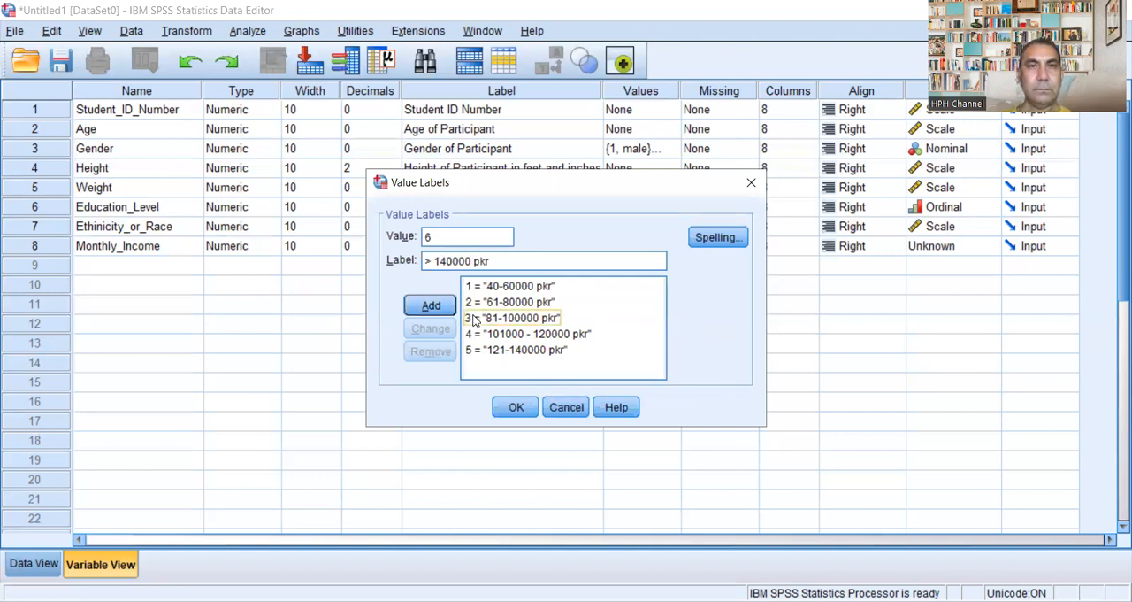
{"action": "type", "text": "1"}
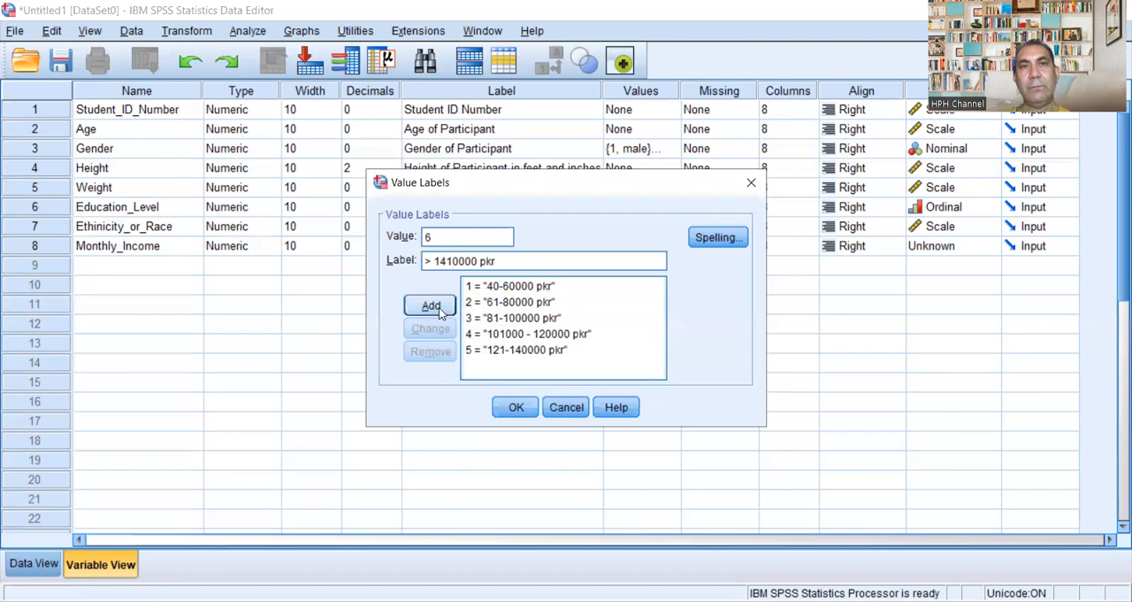
{"action": "key", "text": "Delete"}
{"action": "left_click", "coordinate": [430, 305]}
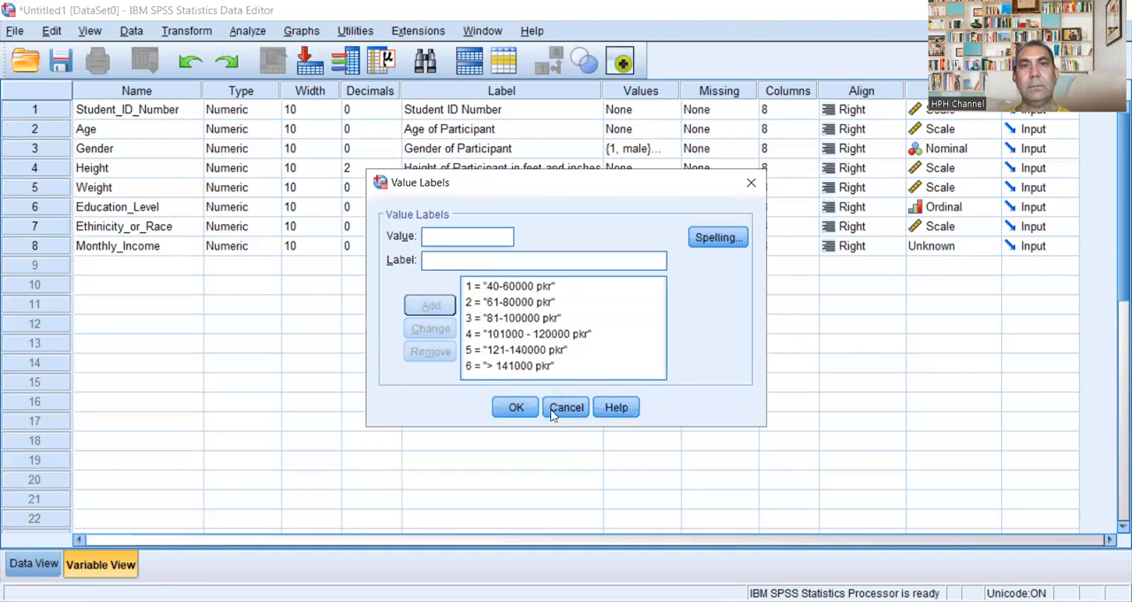
{"action": "left_click", "coordinate": [517, 403]}
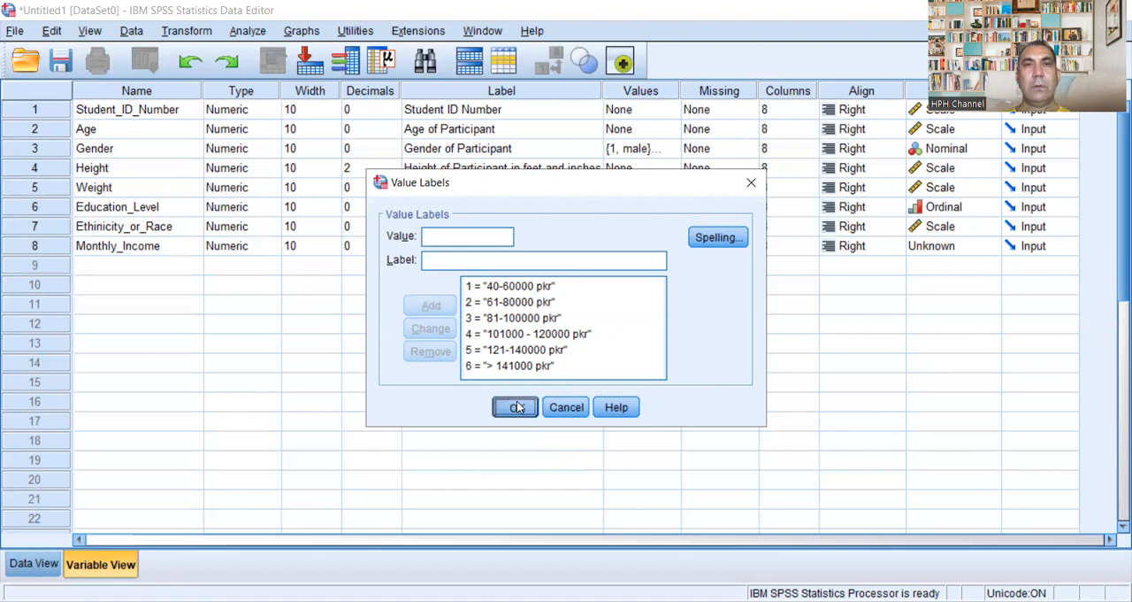
Step: Set the measurement level of Monthly_Income to Nominal and review its value labels
{"action": "left_click", "coordinate": [982, 246]}
{"action": "left_click", "coordinate": [985, 296]}
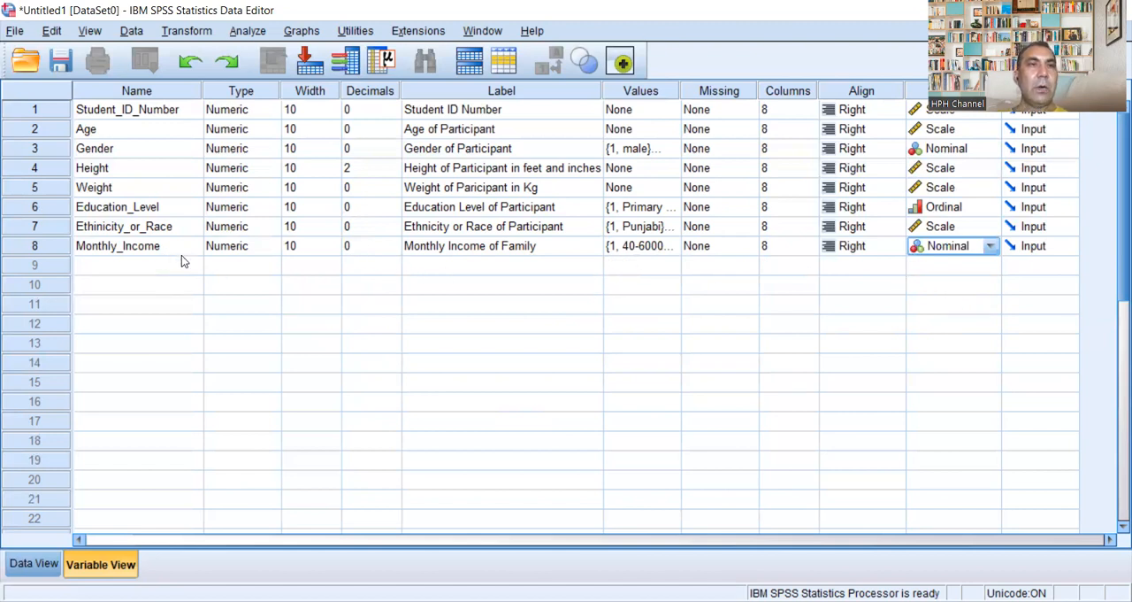
{"action": "left_click", "coordinate": [671, 251]}
{"action": "left_click", "coordinate": [673, 247]}
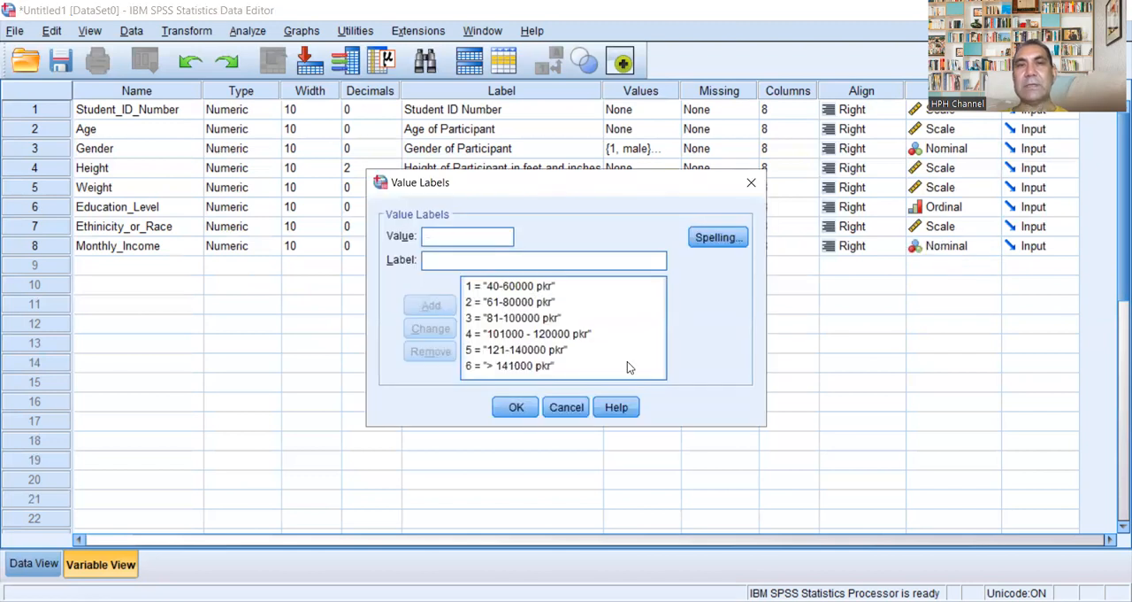
{"action": "left_click", "coordinate": [751, 182]}
Step: Select the empty name cell for the ninth variable, directly below Monthly_Income
{"action": "left_click", "coordinate": [137, 264]}
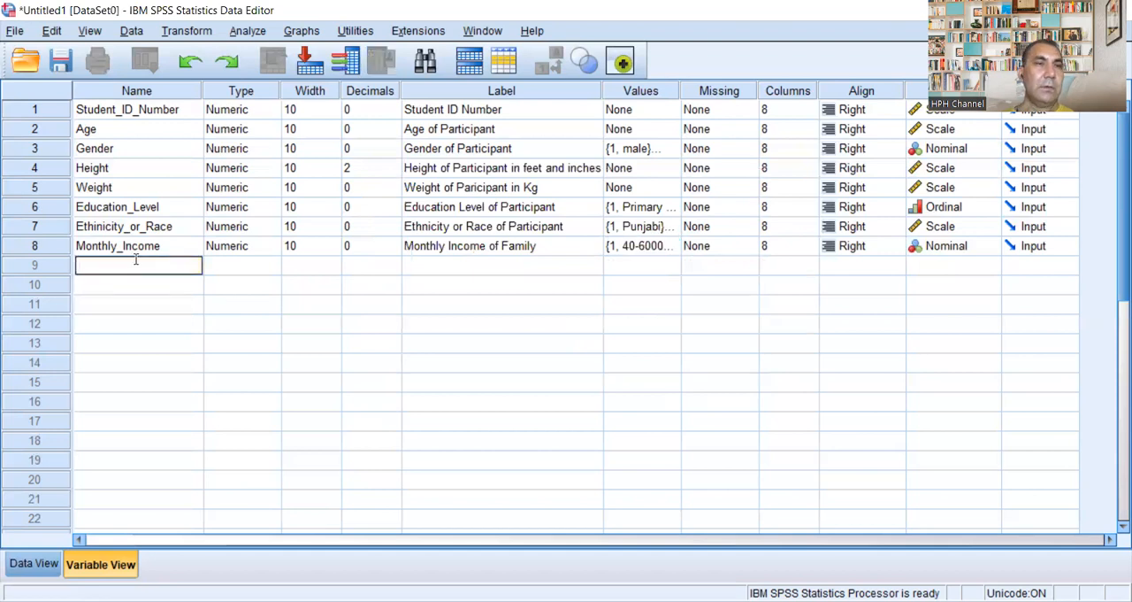
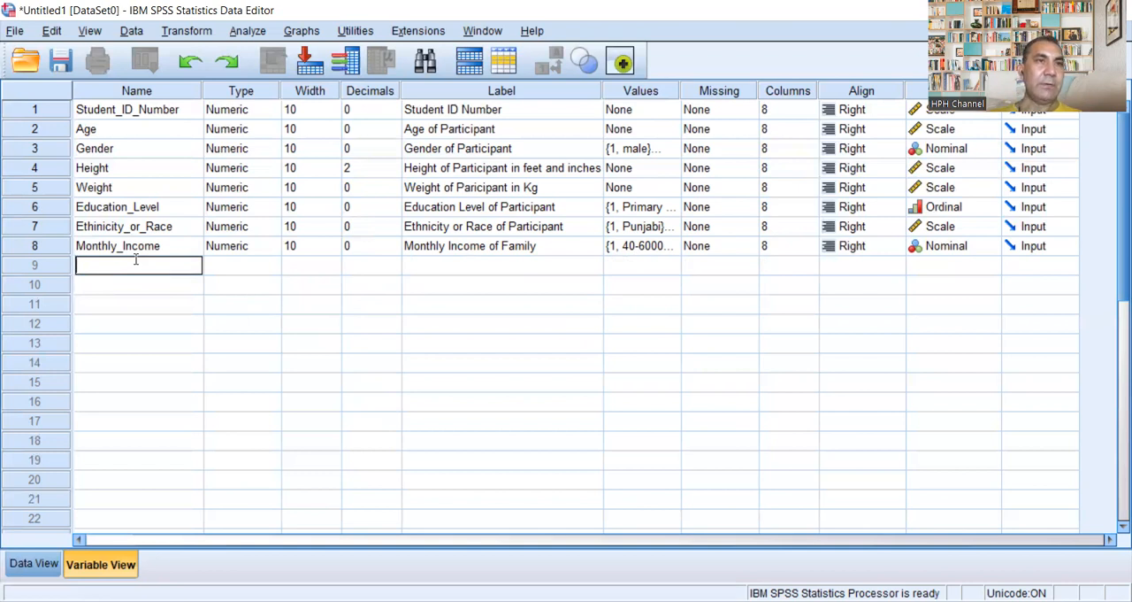
Step: Name the ninth variable Family_History
{"action": "type", "text": "Family Histoy"}
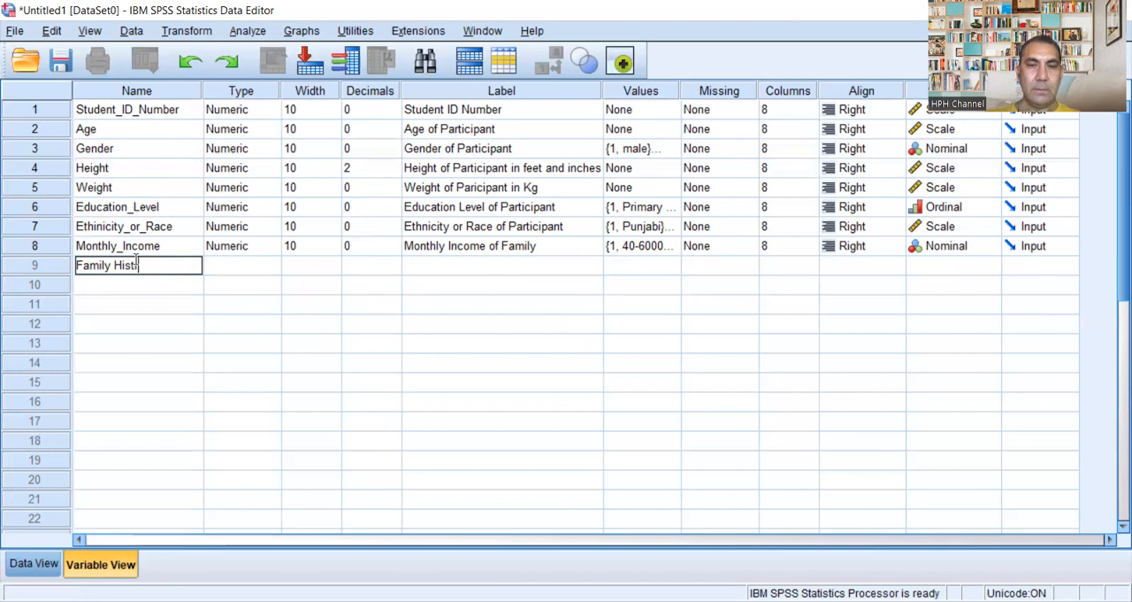
{"action": "key", "text": "BackSpace"}
{"action": "key", "text": "BackSpace"}
{"action": "key", "text": "BackSpace"}
{"action": "key", "text": "BackSpace"}
{"action": "key", "text": "BackSpace"}
{"action": "key", "text": "BackSpace"}
{"action": "key", "text": "BackSpace"}
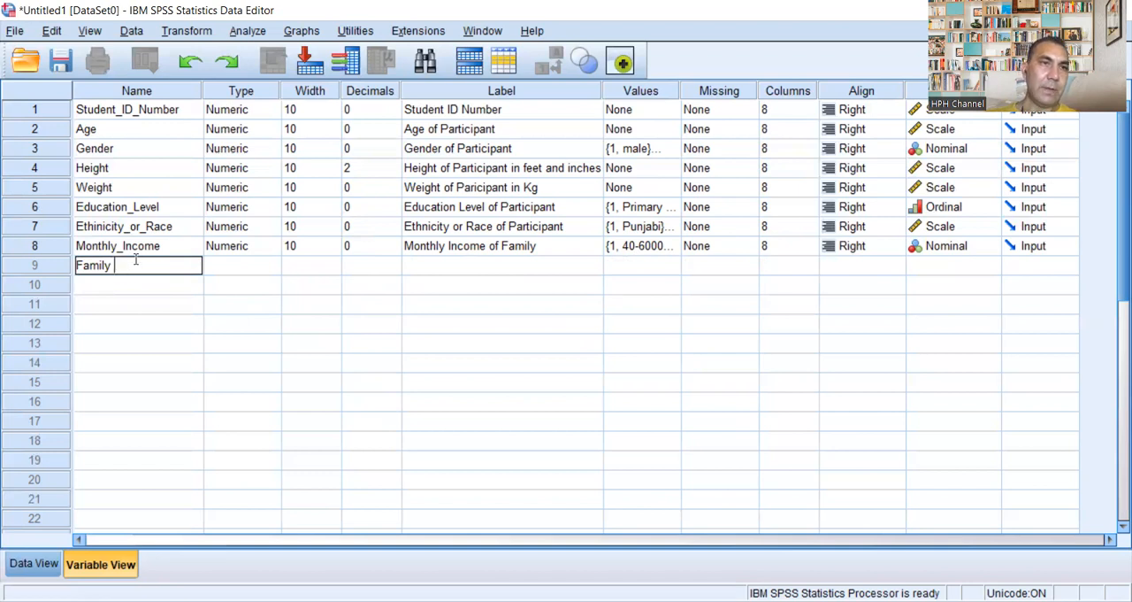
{"action": "type", "text": "_H"}
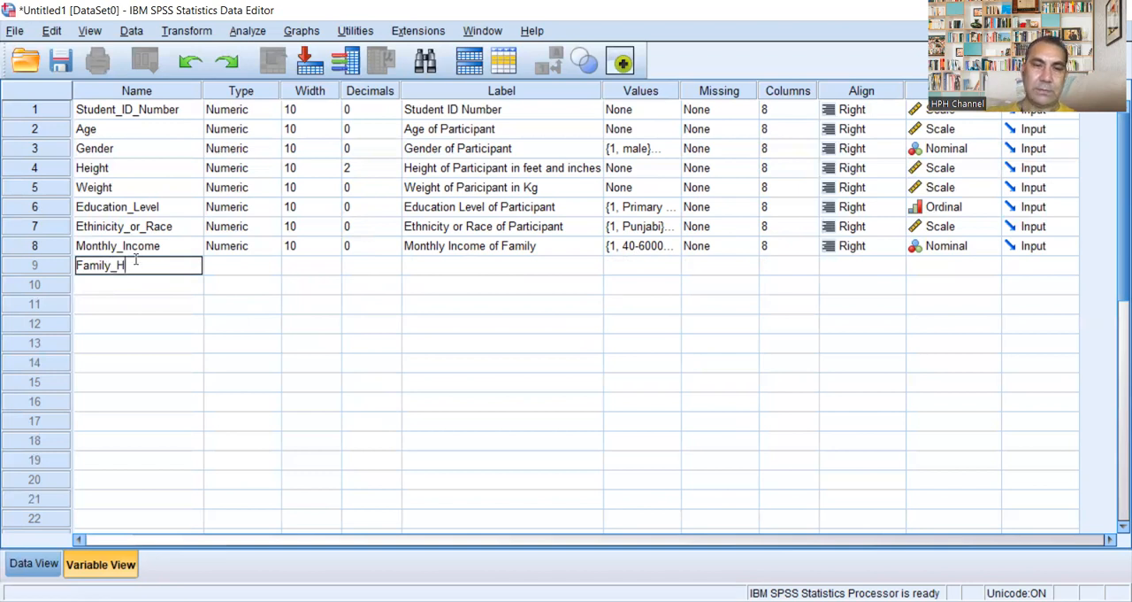
{"action": "type", "text": "isto"}
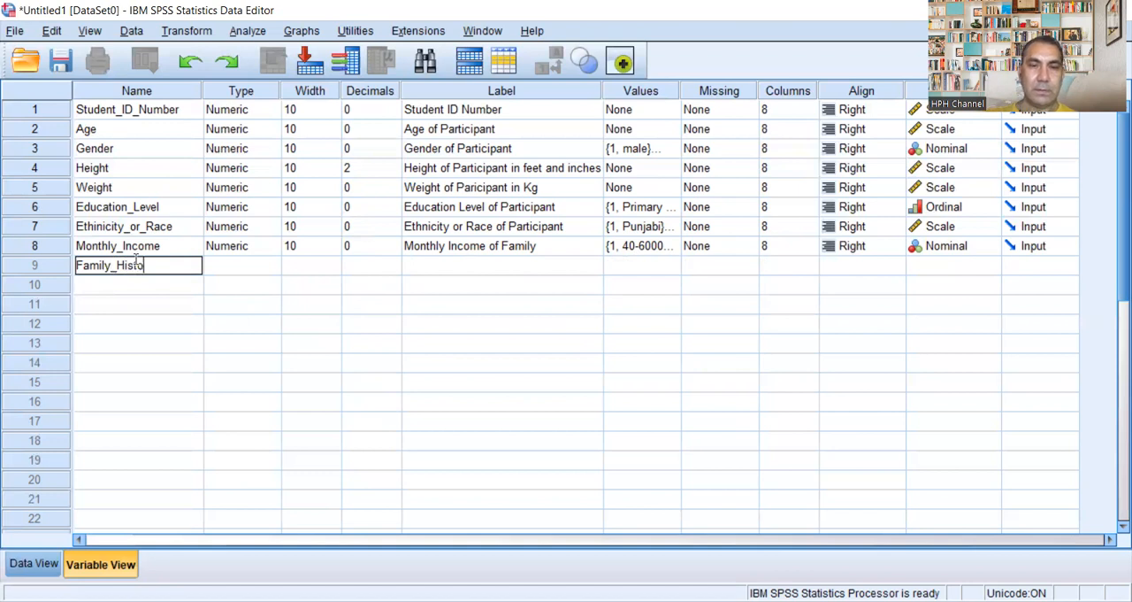
{"action": "type", "text": "ry_"}
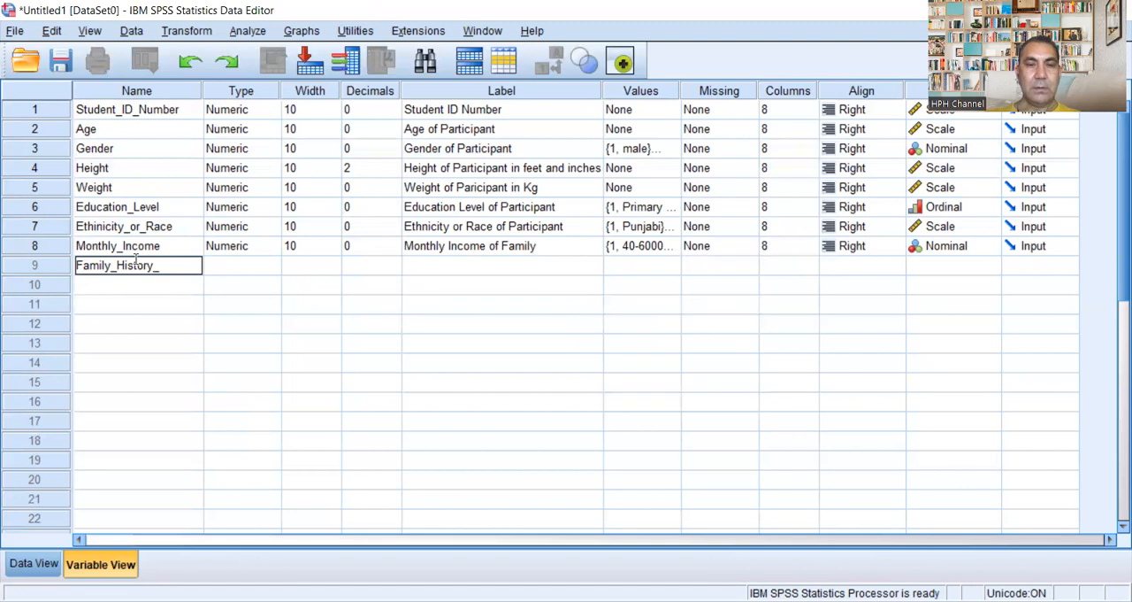
{"action": "key", "text": "BackSpace"}
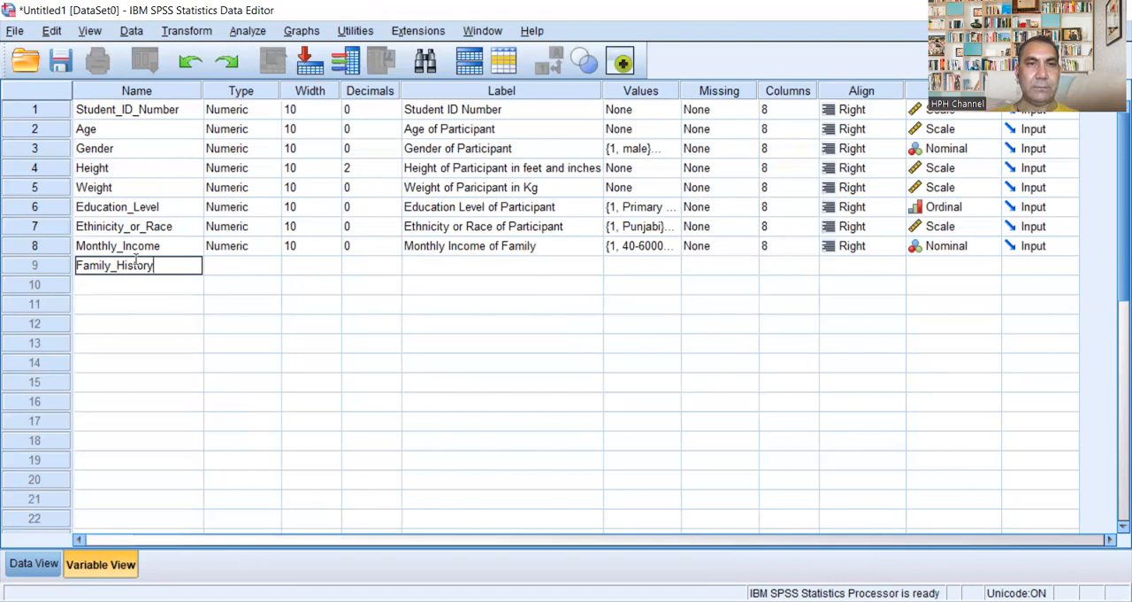
{"action": "left_click", "coordinate": [259, 263]}
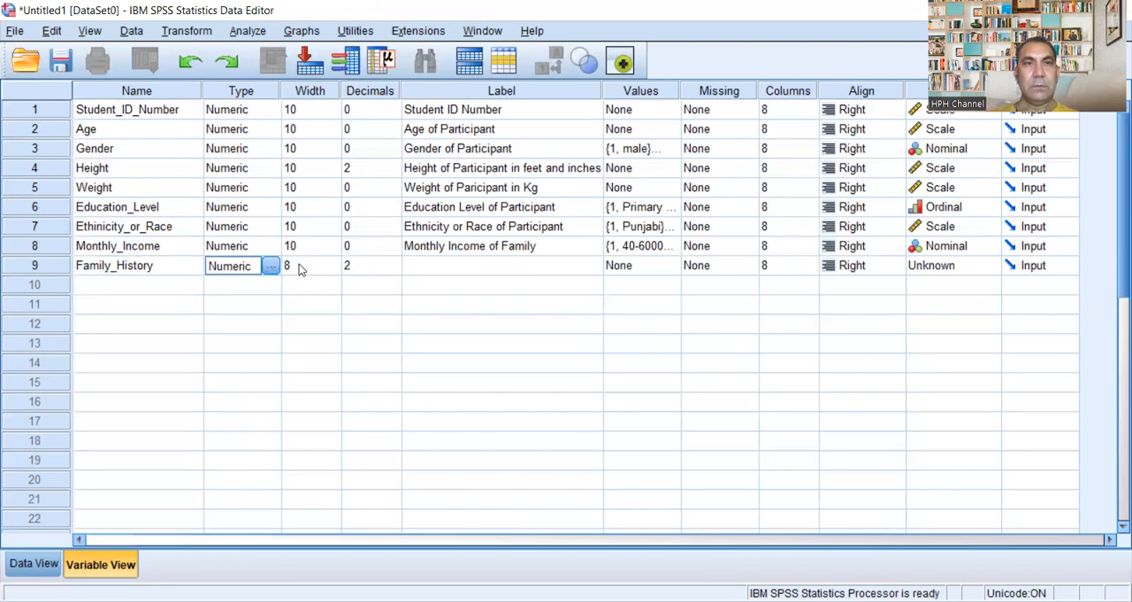
Step: Set the width of Family_History to 10 and its decimals to 0
{"action": "left_click", "coordinate": [334, 263]}
{"action": "left_click", "coordinate": [334, 261]}
{"action": "left_click", "coordinate": [335, 261]}
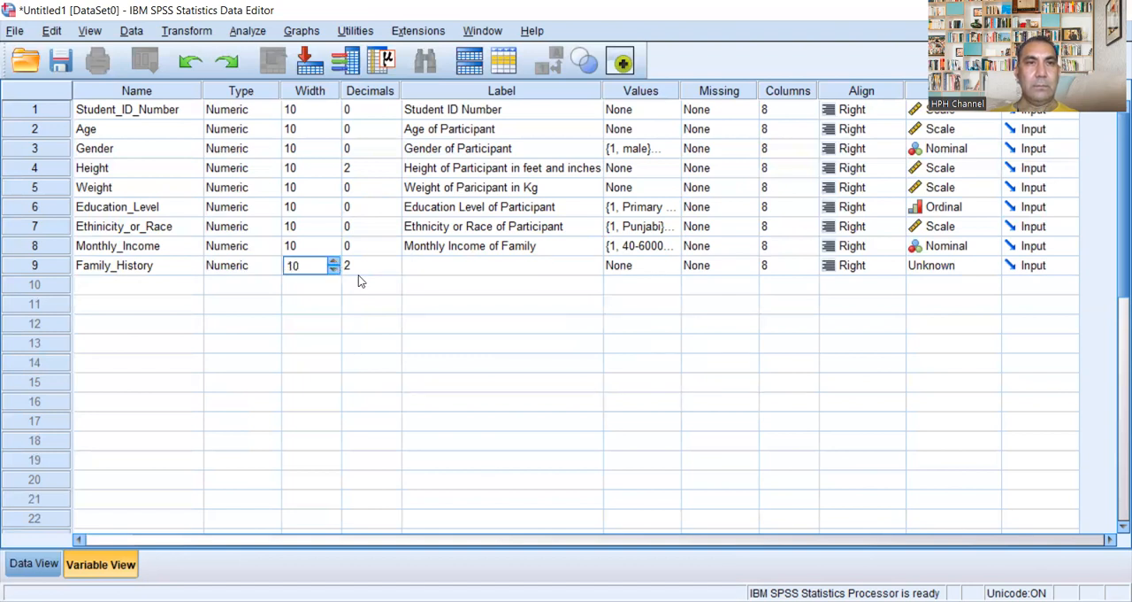
{"action": "left_click", "coordinate": [363, 268]}
{"action": "left_click", "coordinate": [392, 272]}
{"action": "left_click", "coordinate": [392, 272]}
Step: Enter "Family History of DM" as the label of Family_History
{"action": "left_click", "coordinate": [468, 266]}
{"action": "left_click", "coordinate": [465, 264]}
{"action": "type", "text": "Family History of DM"}
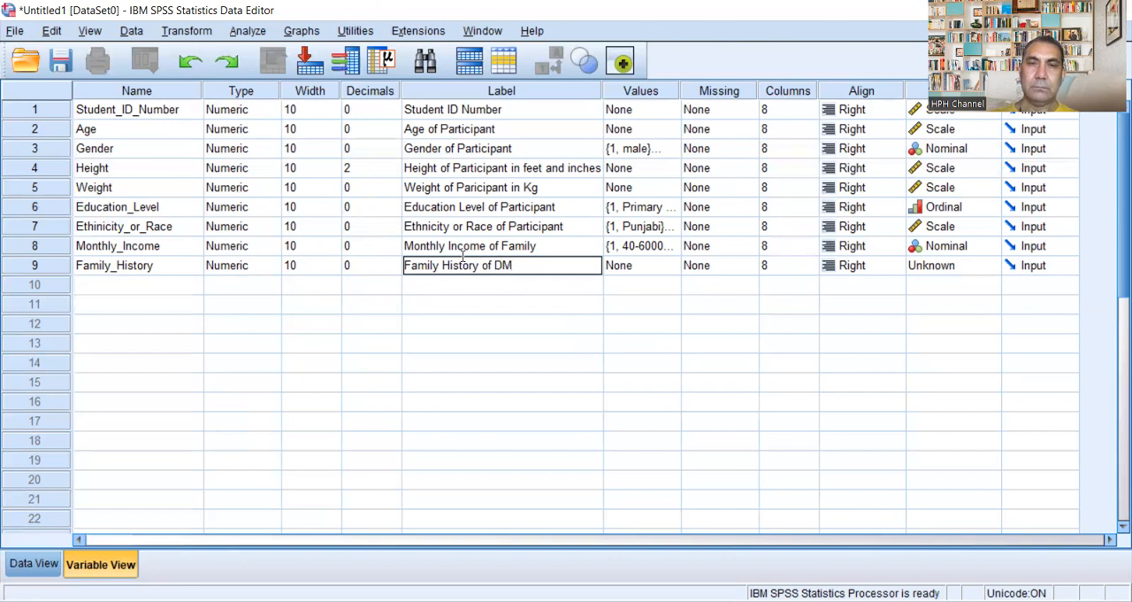
Step: Open the value labels of Family_History and add 1 = "Yes"
{"action": "left_click", "coordinate": [668, 266]}
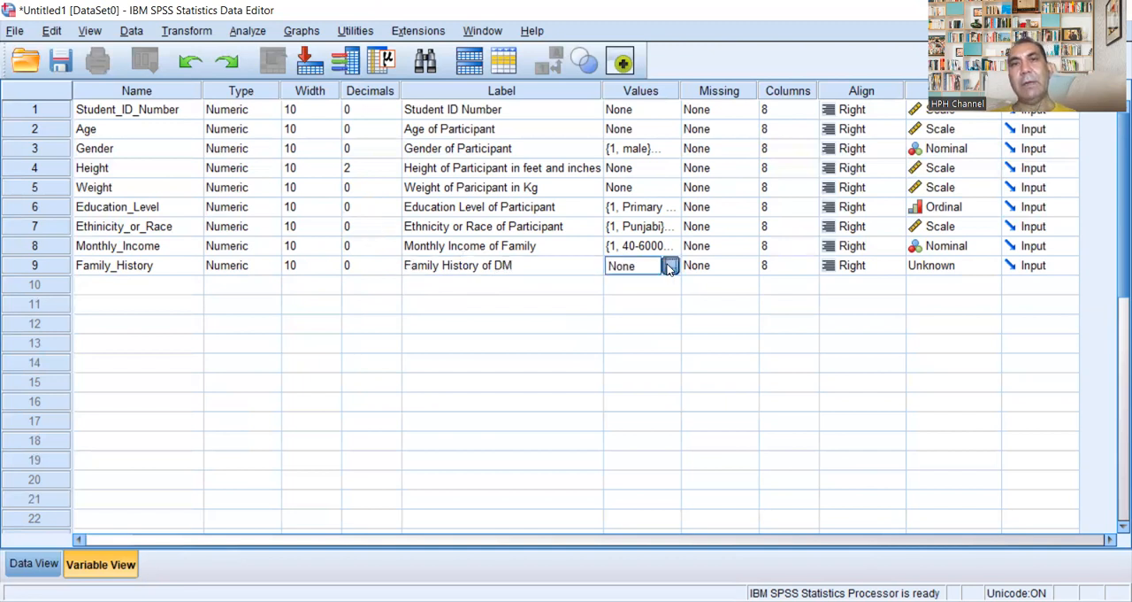
{"action": "left_click", "coordinate": [669, 266]}
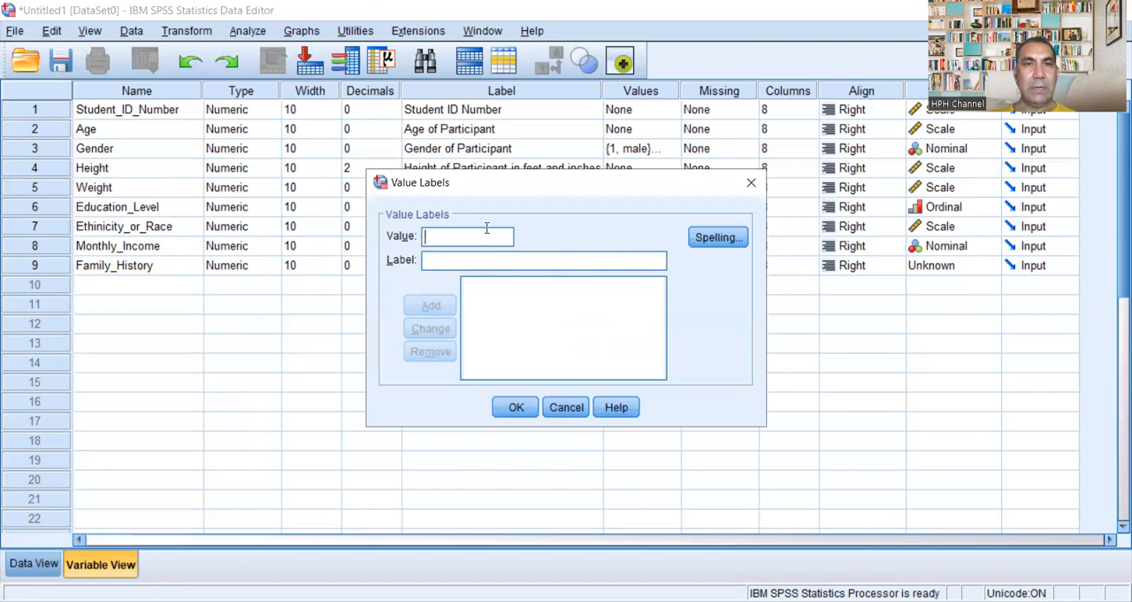
{"action": "type", "text": "1"}
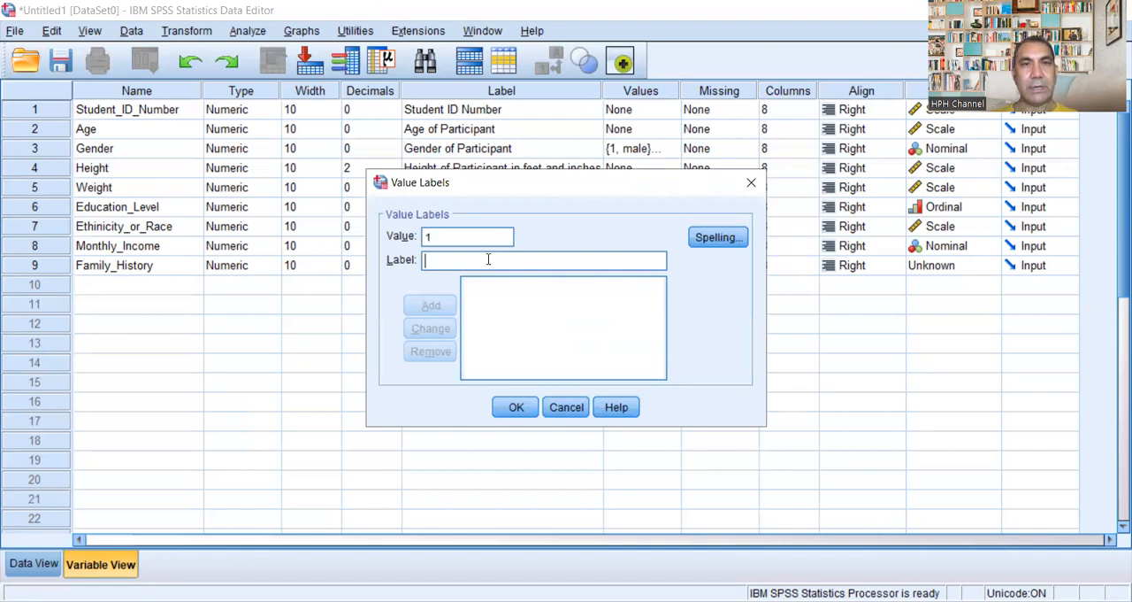
{"action": "type", "text": " = \"Yes"}
{"action": "left_click", "coordinate": [431, 305]}
Step: Add the value label 2 = "No" for Family_History and accept the value labels
{"action": "type", "text": "2"}
{"action": "left_click", "coordinate": [450, 262]}
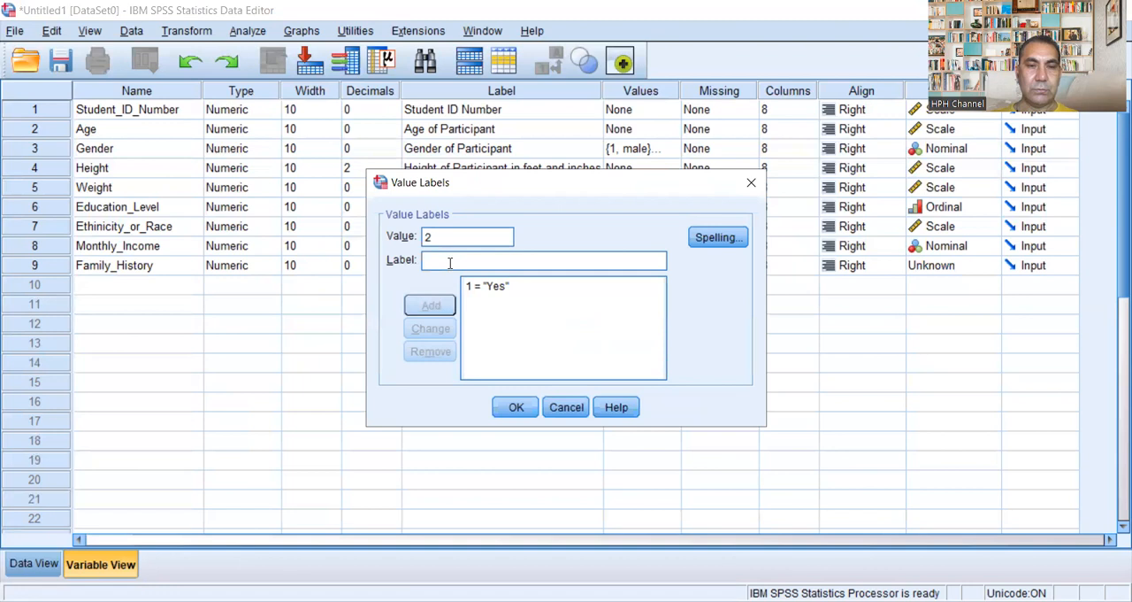
{"action": "type", "text": "No"}
{"action": "left_click", "coordinate": [434, 305]}
{"action": "left_click", "coordinate": [517, 409]}
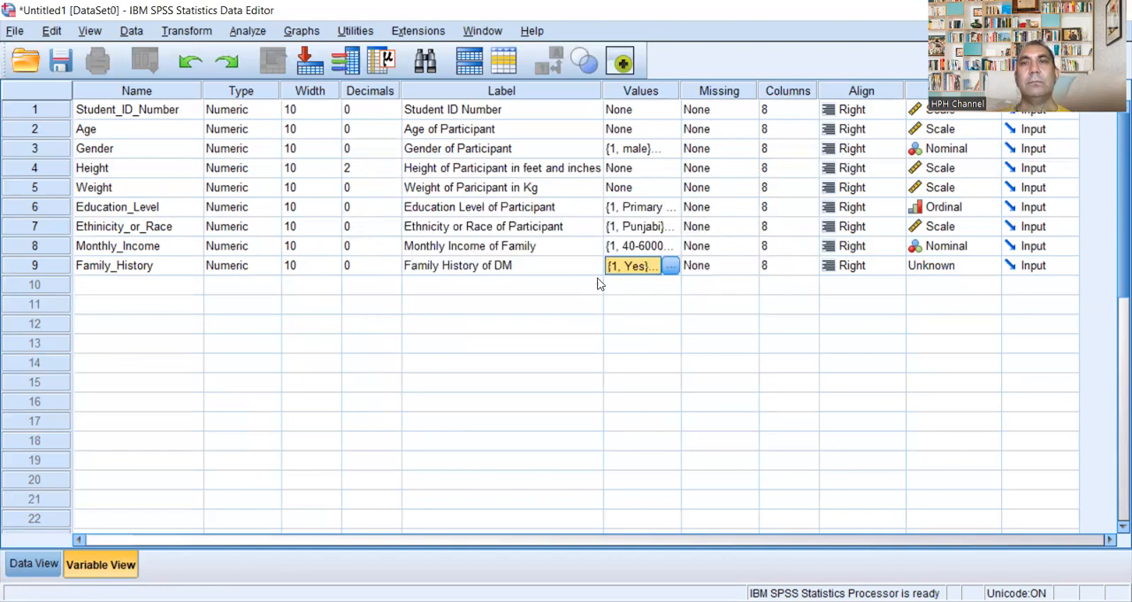
Step: Set the measurement level of Family_History to Nominal
{"action": "left_click", "coordinate": [986, 267]}
{"action": "left_click", "coordinate": [989, 266]}
{"action": "left_click", "coordinate": [985, 321]}
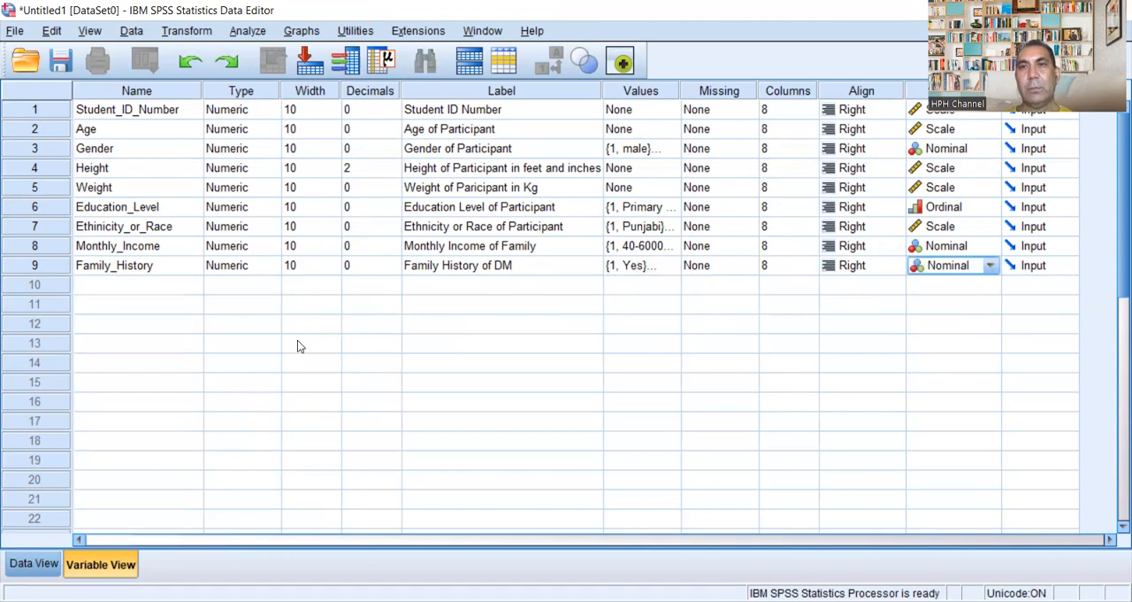
Step: Add a tenth variable named Family_History_DM_Father_Or_Mother in the empty row below Family_History
{"action": "left_click", "coordinate": [93, 285]}
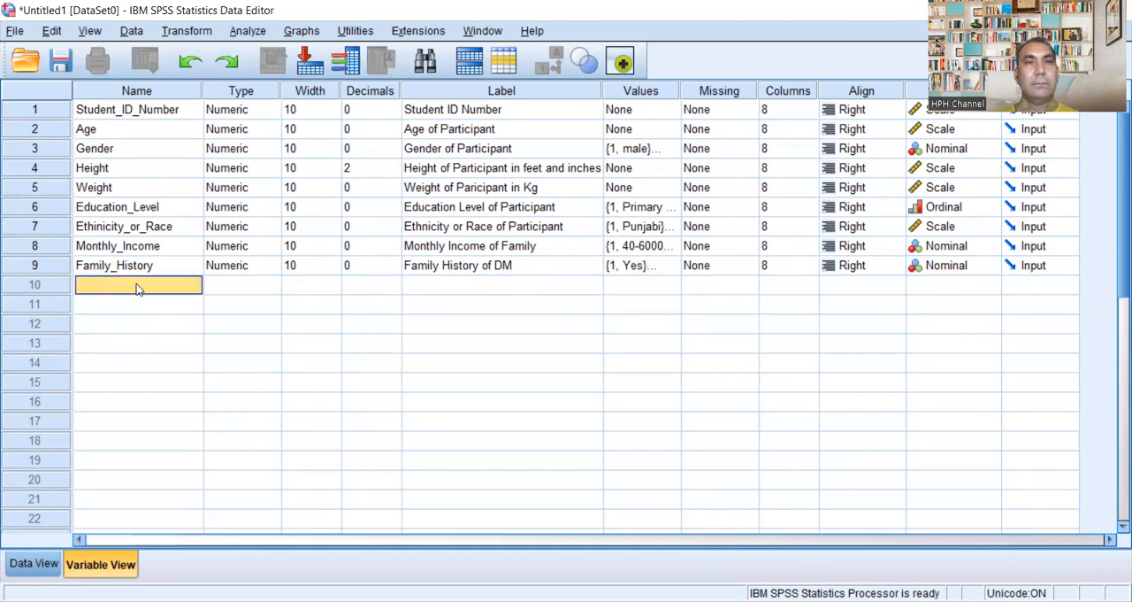
{"action": "left_click", "coordinate": [137, 287]}
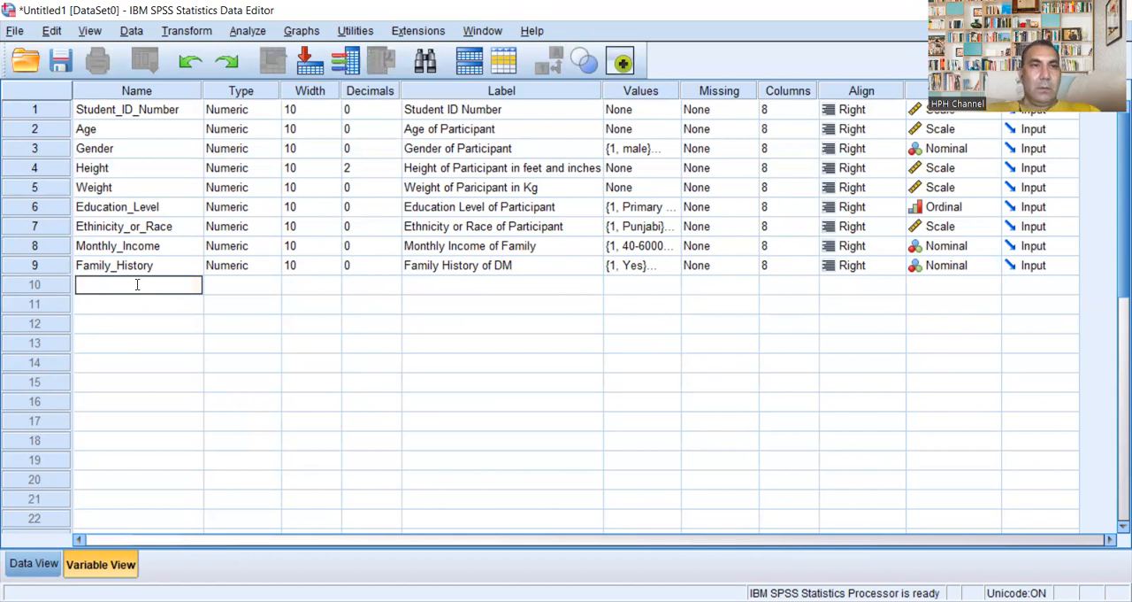
{"action": "type", "text": "F"}
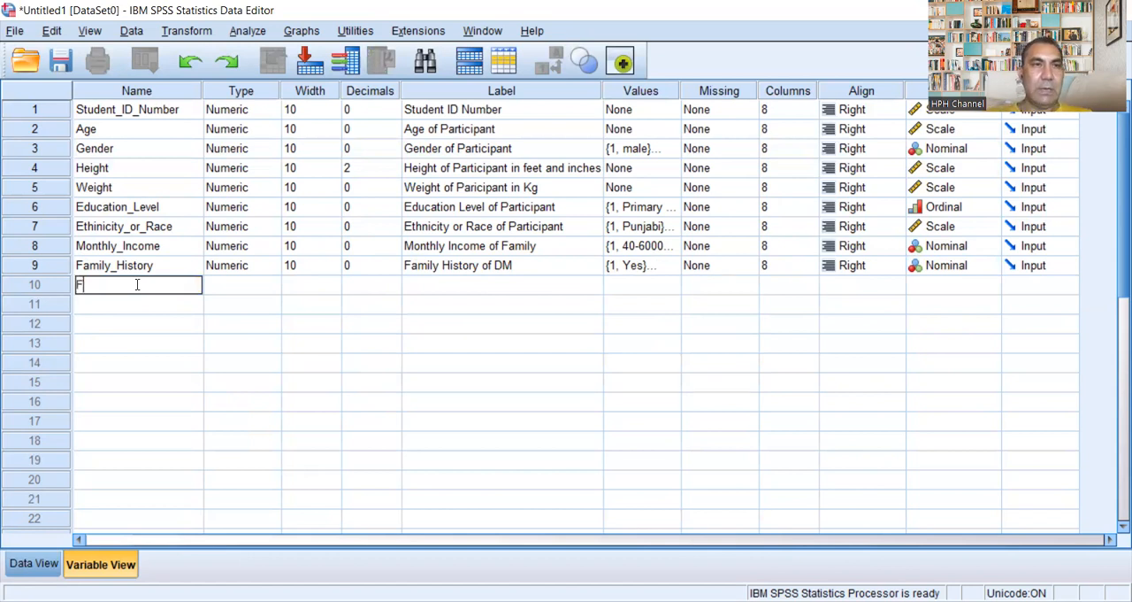
{"action": "type", "text": "amily "}
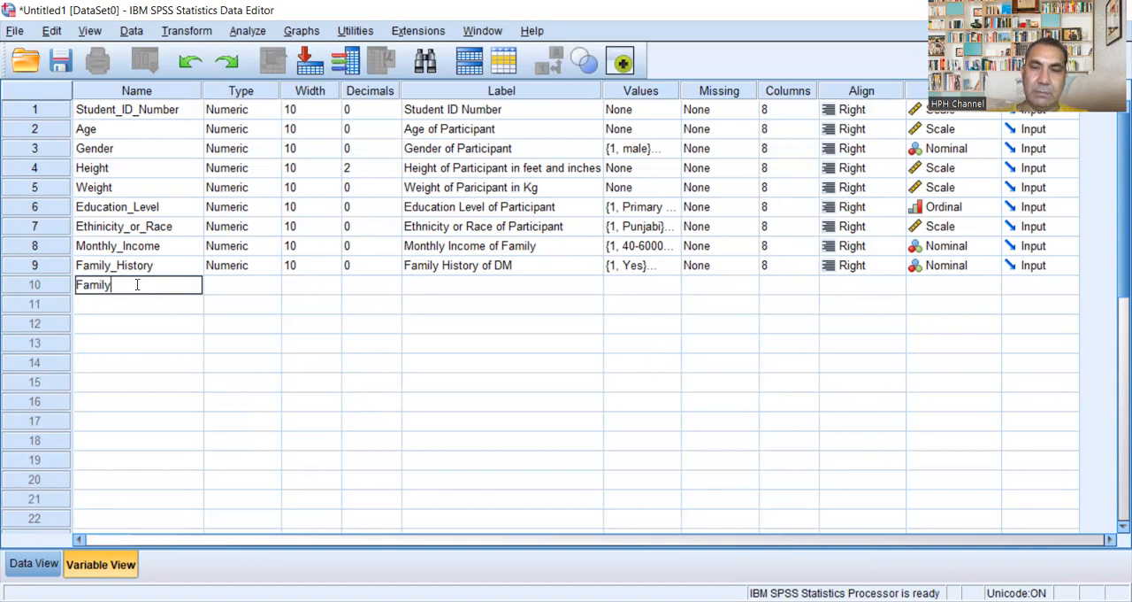
{"action": "type", "text": "_H"}
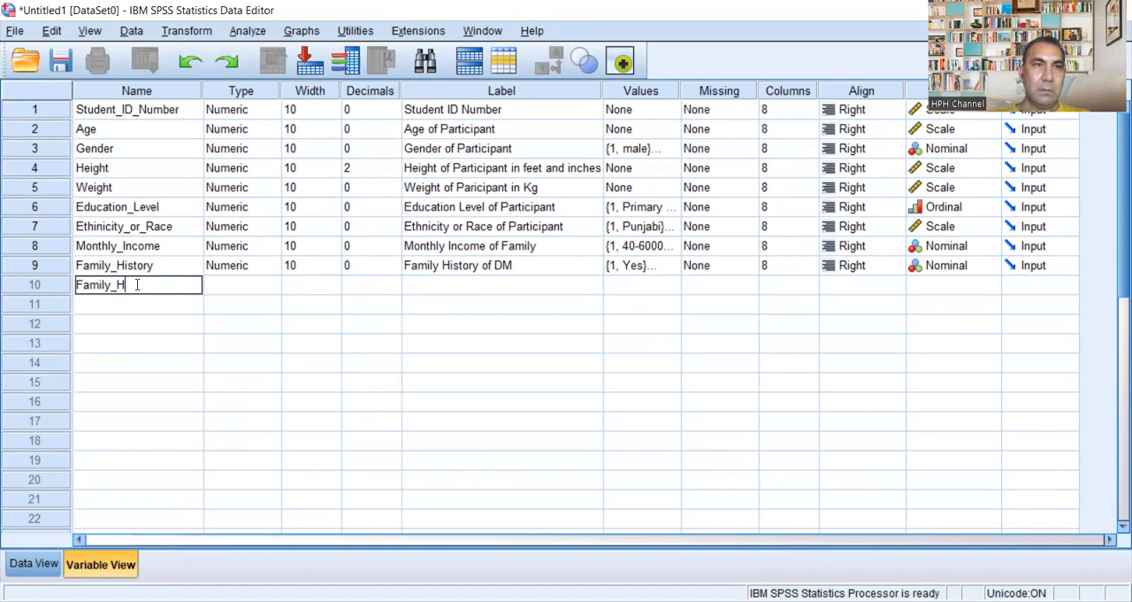
{"action": "type", "text": "istory"}
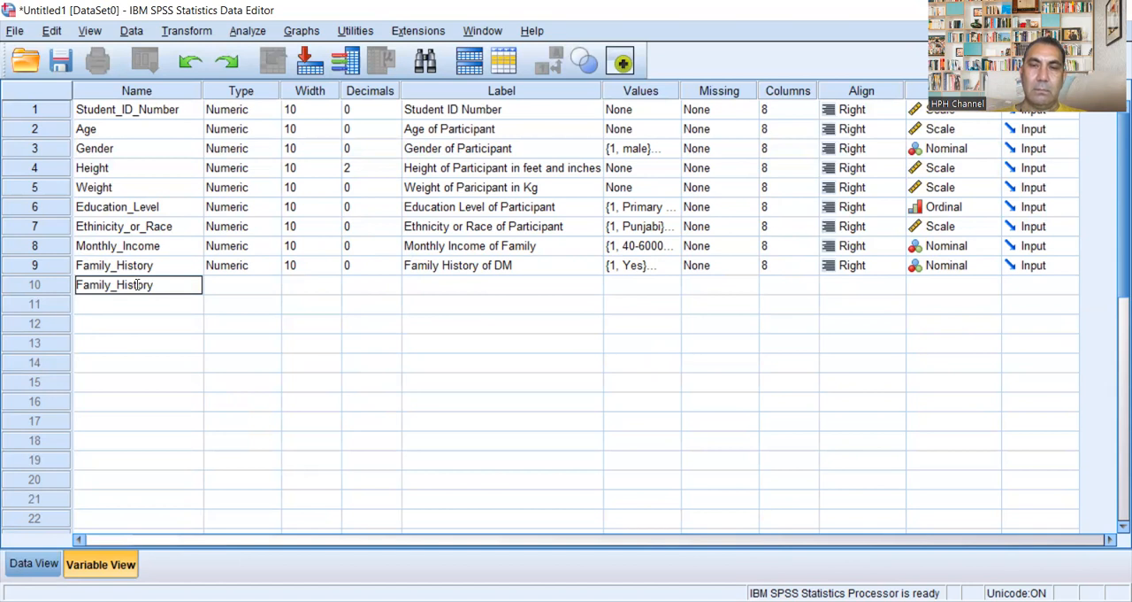
{"action": "type", "text": "_DM"}
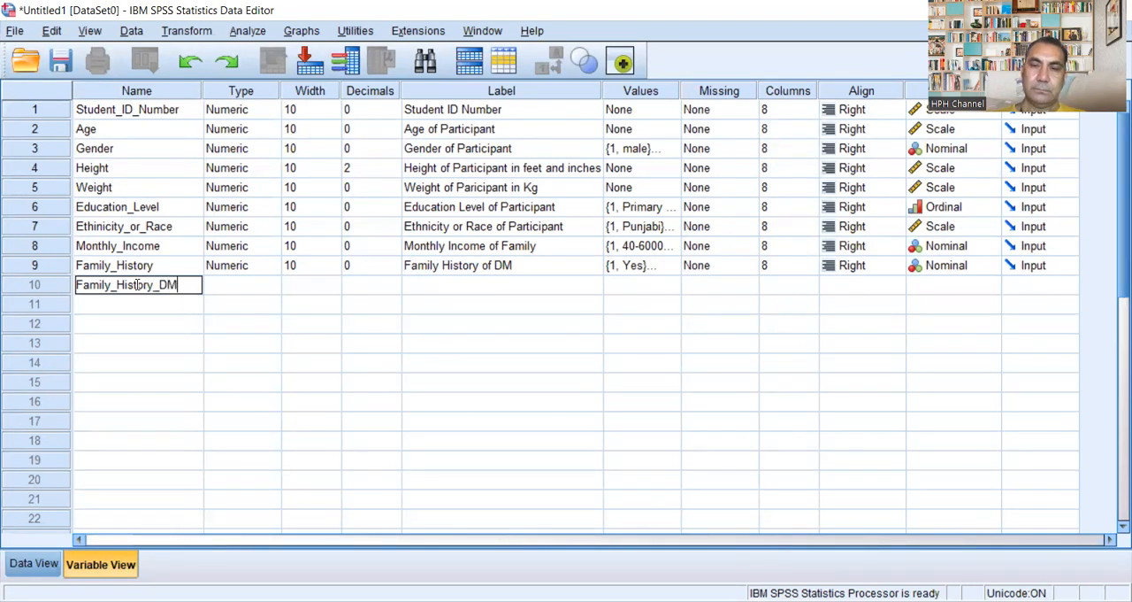
{"action": "type", "text": "_"}
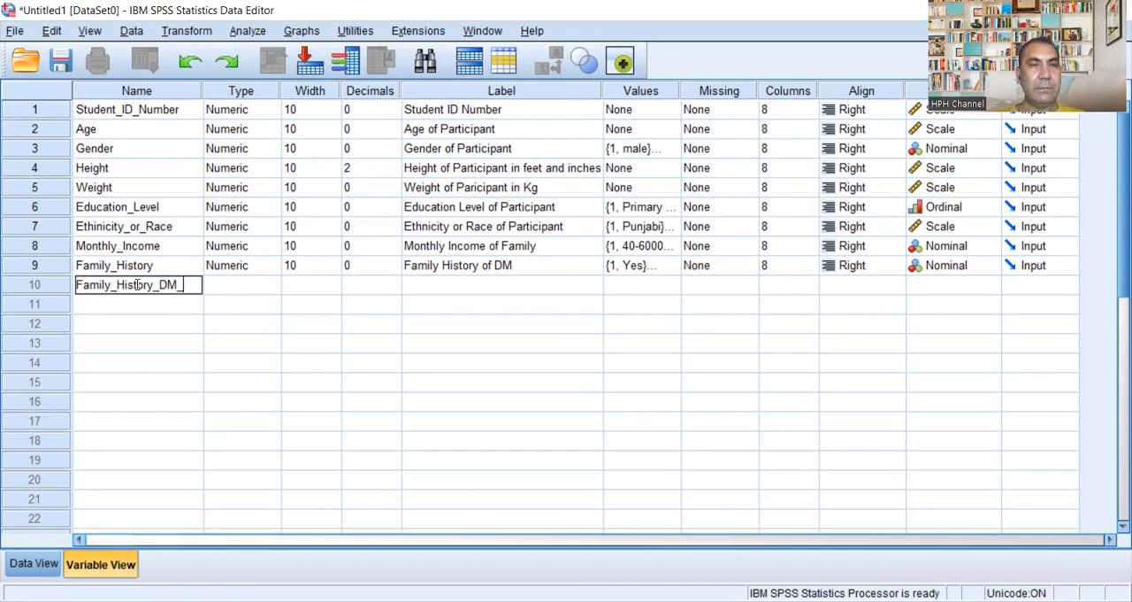
{"action": "type", "text": "Father"}
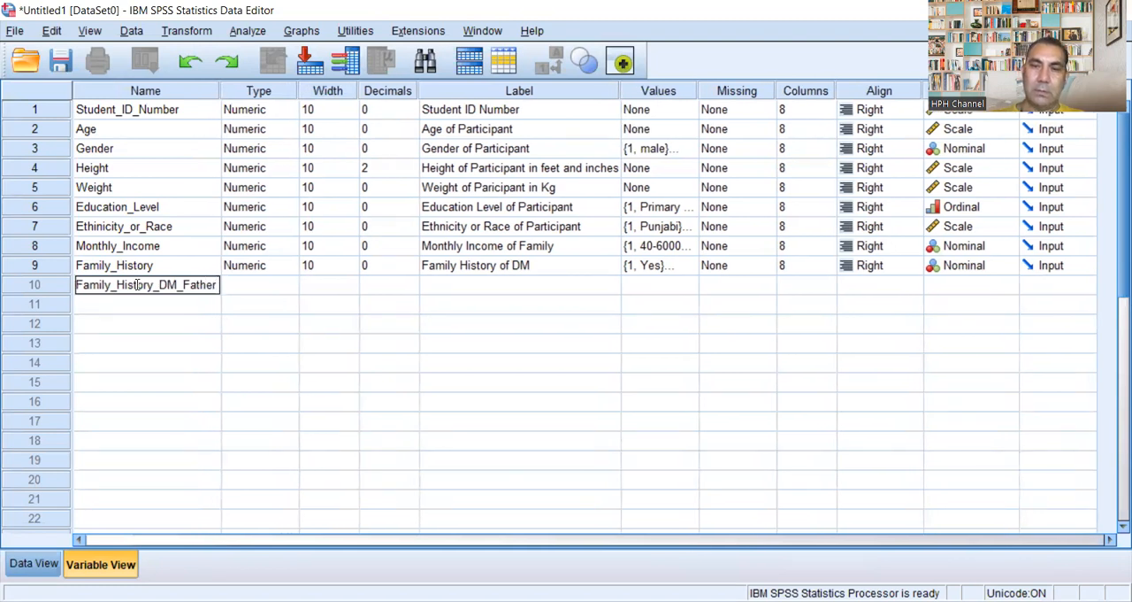
{"action": "type", "text": "_Or"}
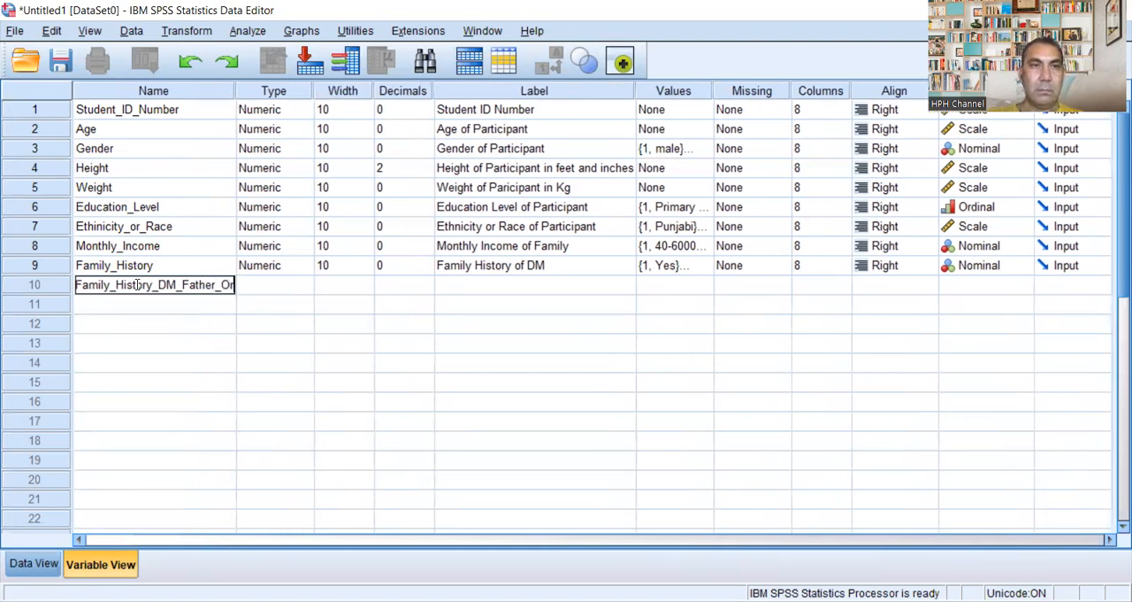
{"action": "type", "text": "_"}
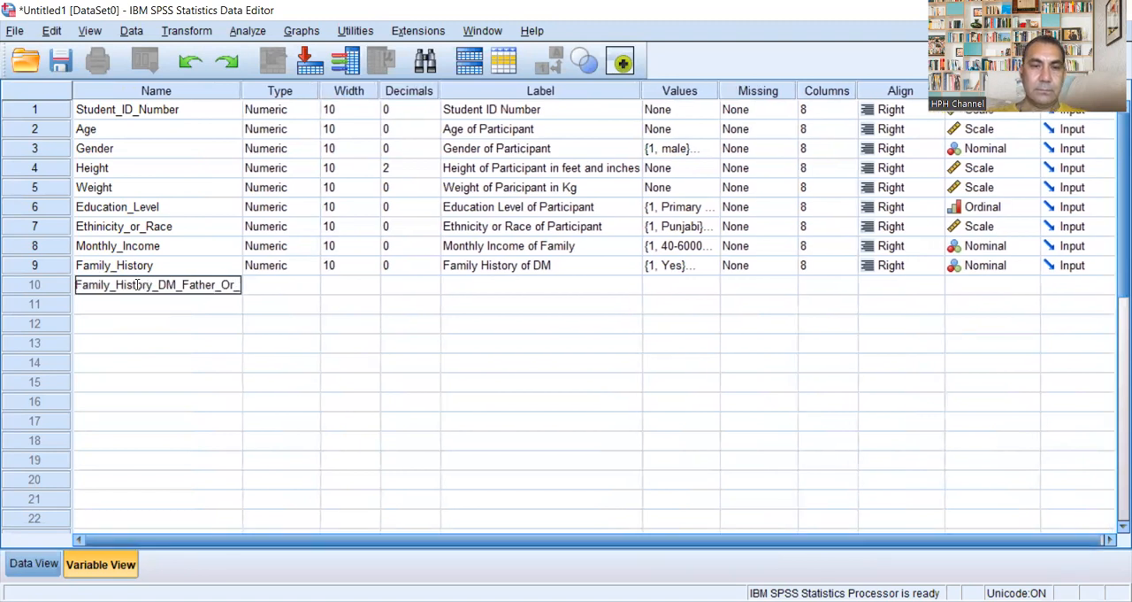
{"action": "type", "text": "Mother"}
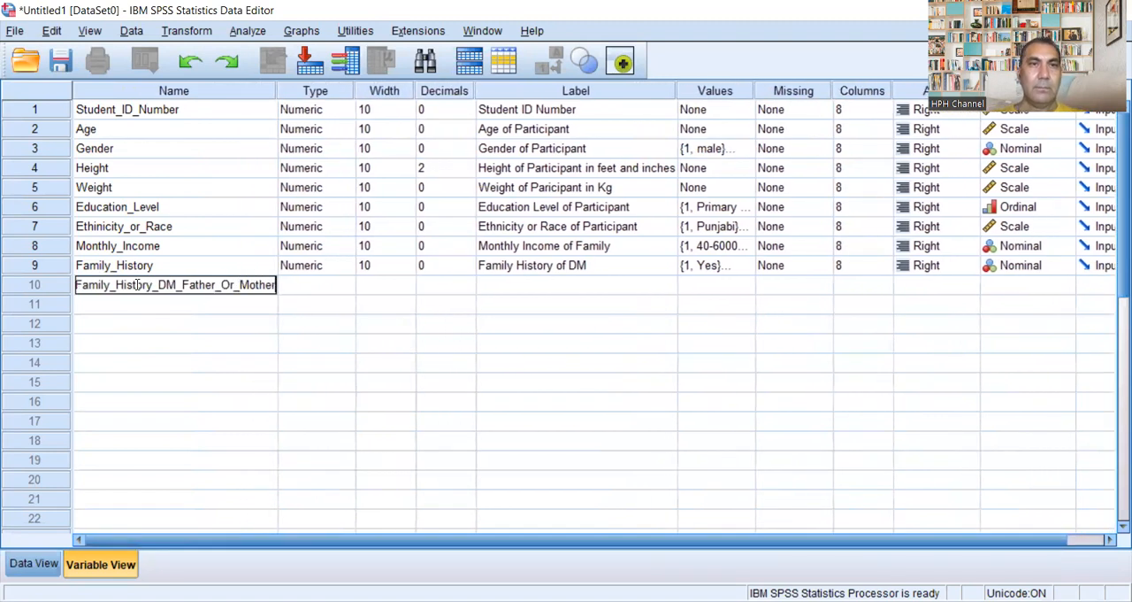
Step: Define the variable type of Family_History_DM_Father_Or_Mother as Numeric with width 10 and 0 decimal places
{"action": "left_click", "coordinate": [338, 288]}
{"action": "left_click", "coordinate": [344, 289]}
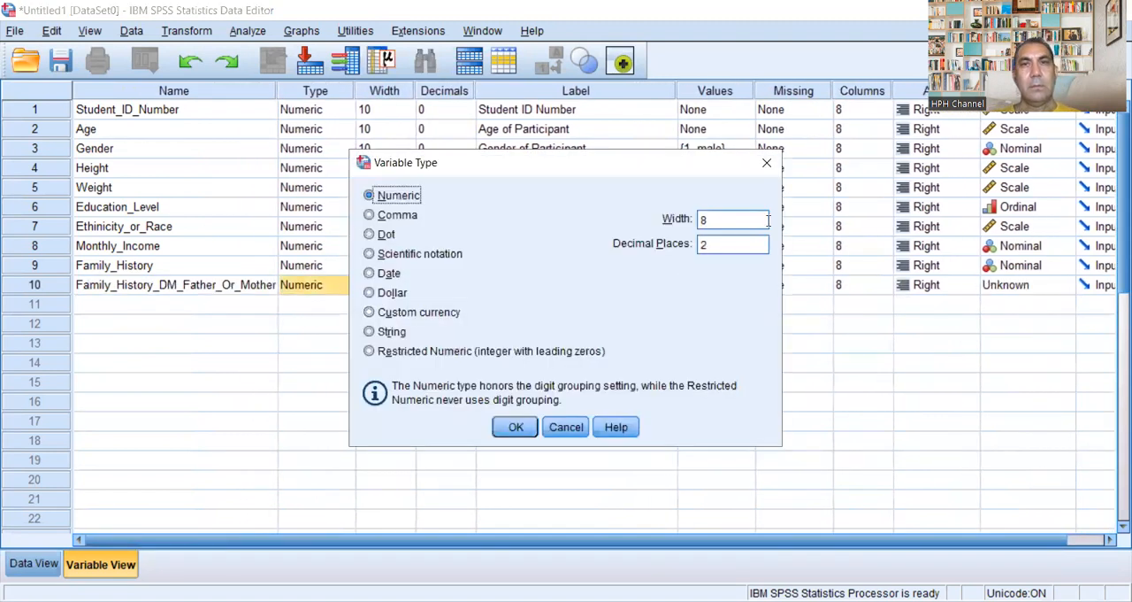
{"action": "left_click", "coordinate": [727, 213]}
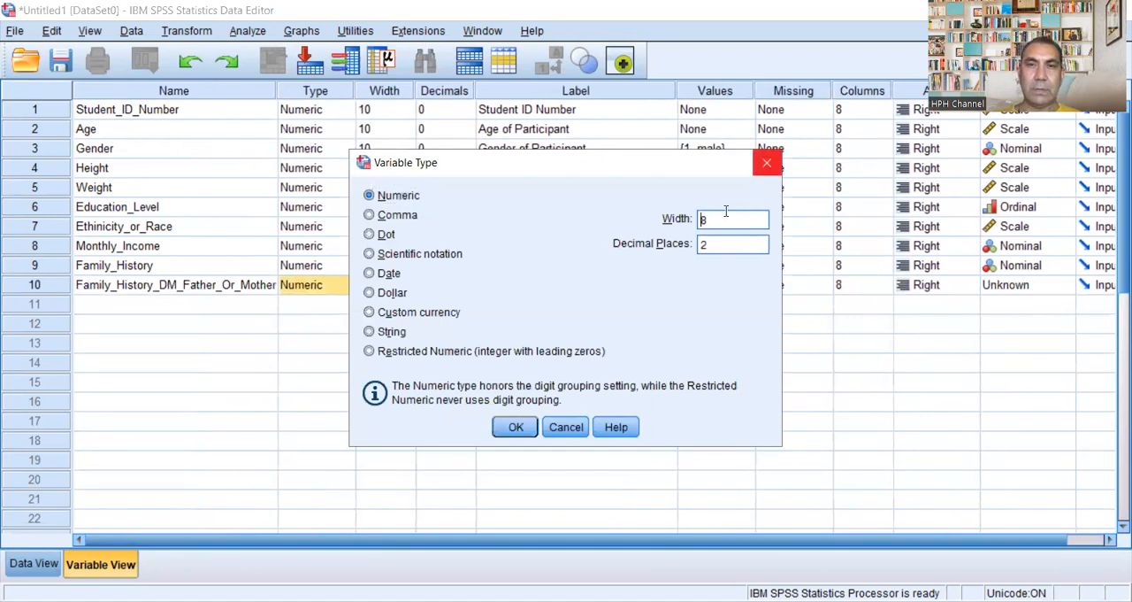
{"action": "type", "text": "10"}
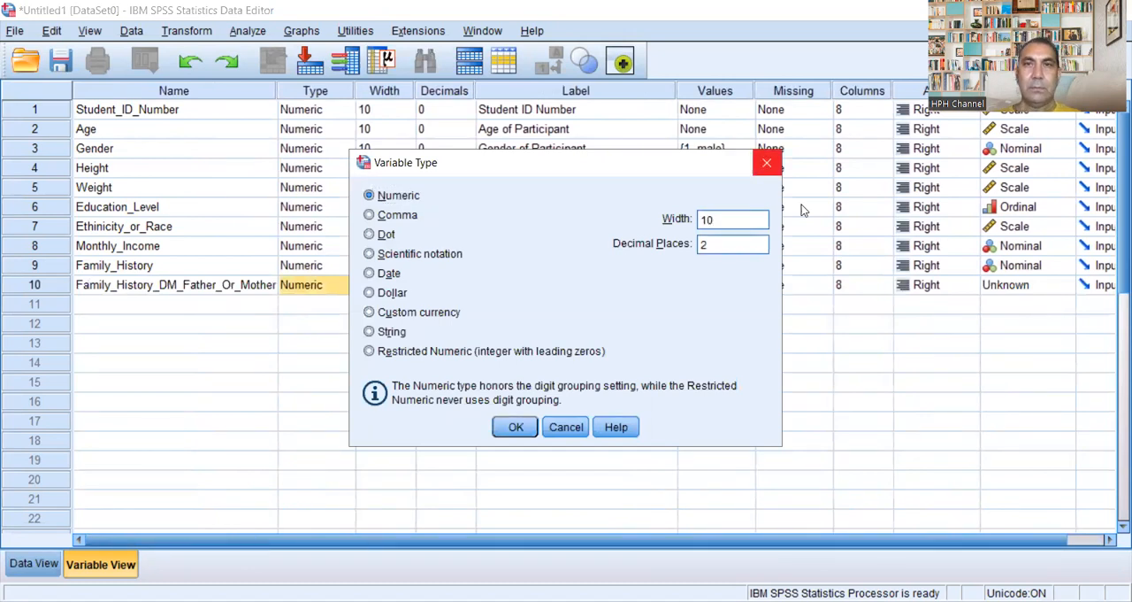
{"action": "left_click", "coordinate": [715, 244]}
{"action": "key", "text": "BackSpace"}
{"action": "type", "text": "1"}
{"action": "key", "text": "BackSpace"}
{"action": "type", "text": "0"}
{"action": "left_click", "coordinate": [514, 427]}
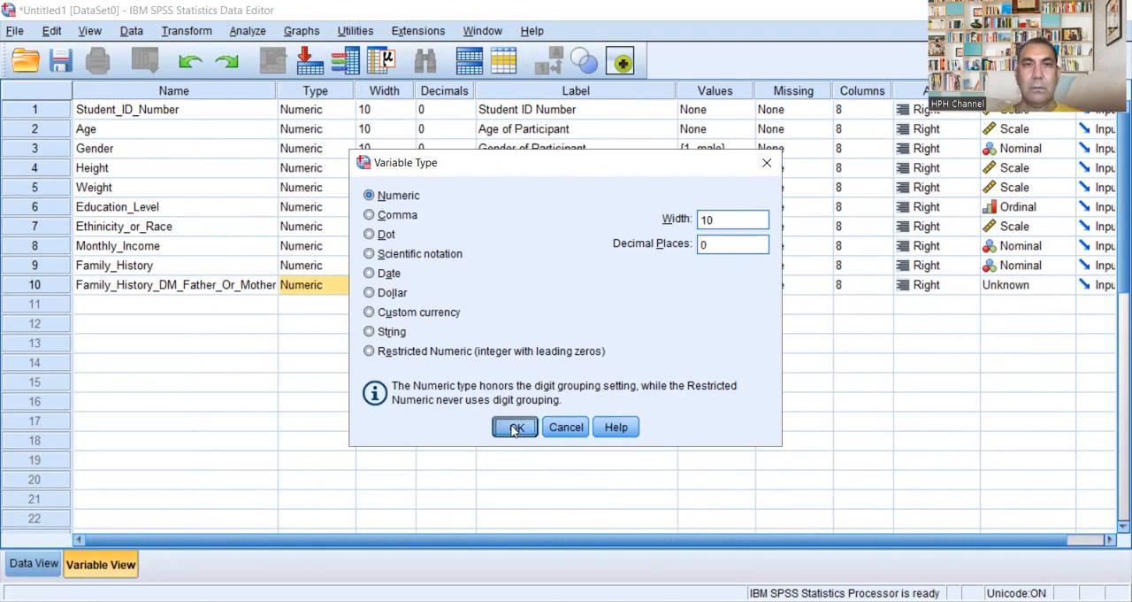
Step: Enter the label "Family histoy of DM in Father or Mother" for Family_History_DM_Father_Or_Mother
{"action": "left_click", "coordinate": [504, 287]}
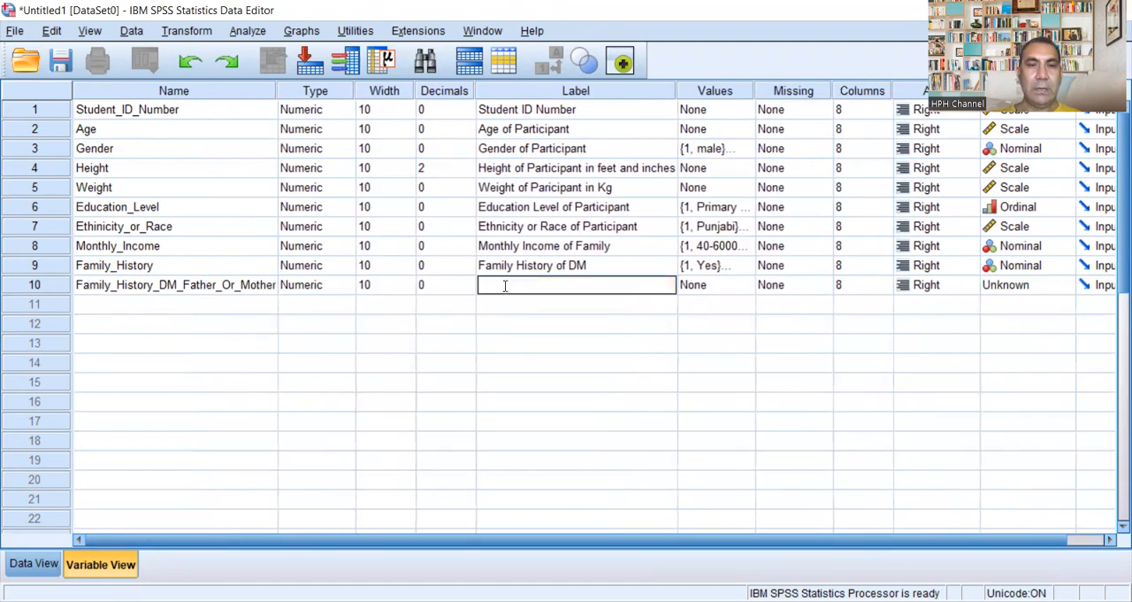
{"action": "type", "text": "Fam"}
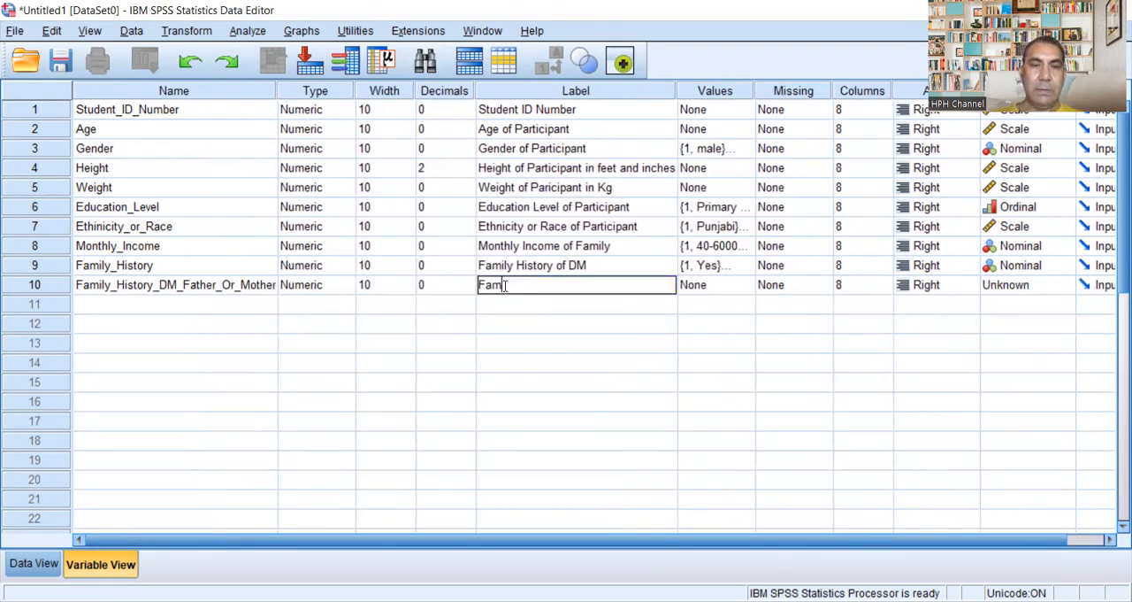
{"action": "type", "text": "ily hiso"}
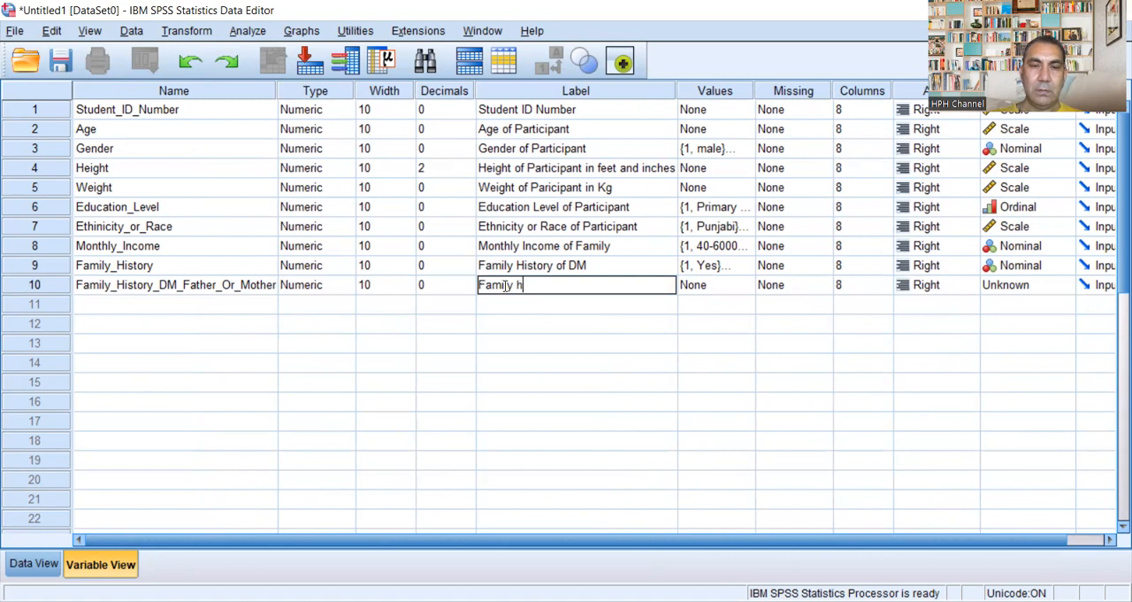
{"action": "key", "text": "BackSpace"}
{"action": "key", "text": "BackSpace"}
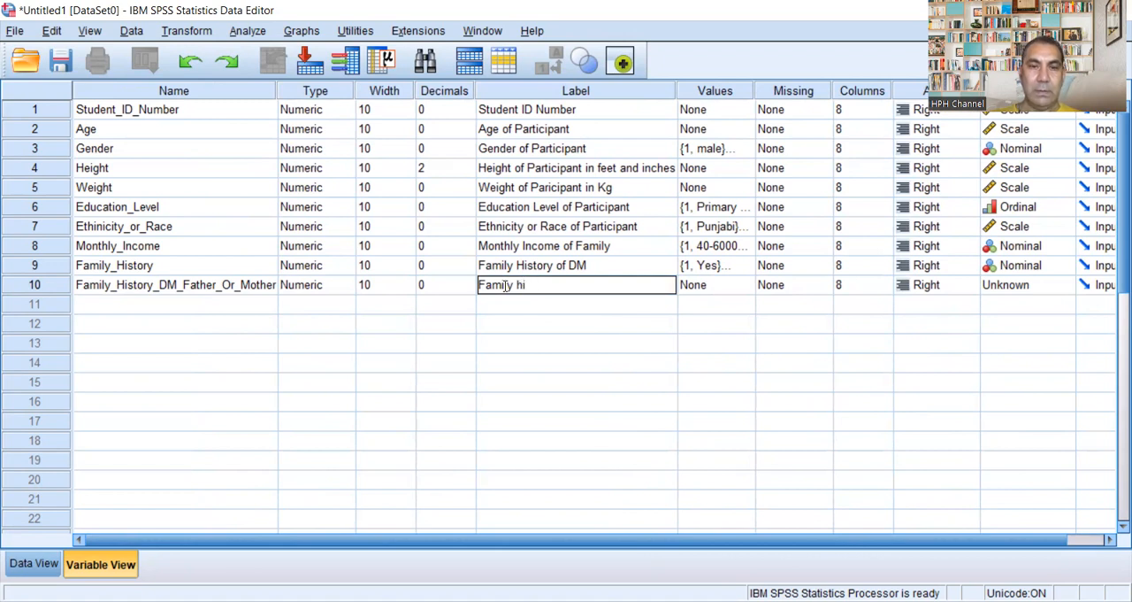
{"action": "type", "text": "stoy of DM in Father or Moth"}
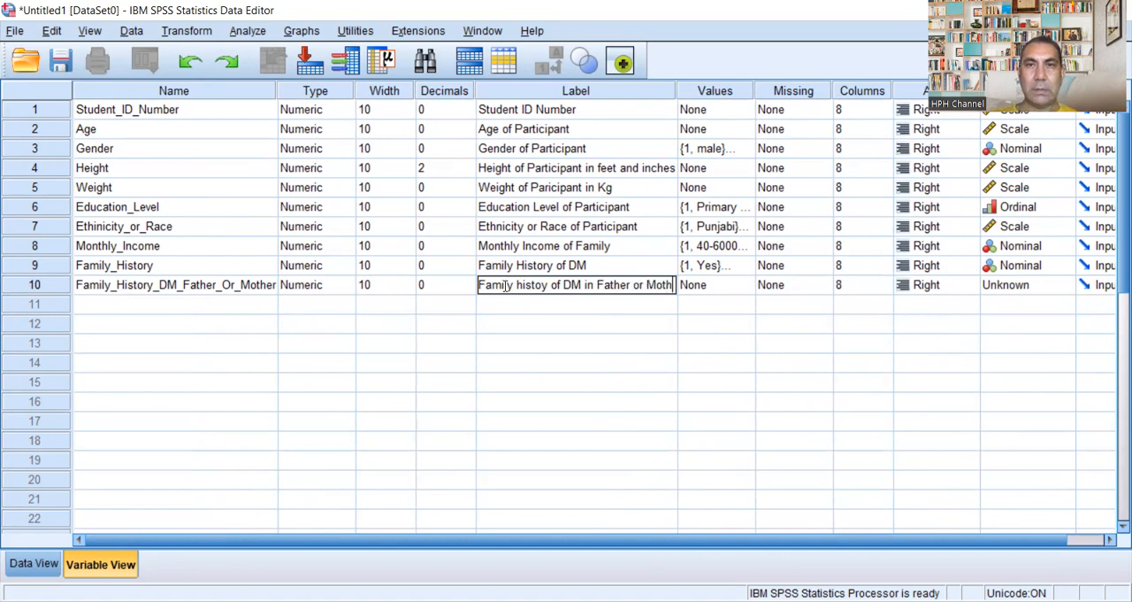
{"action": "type", "text": "er"}
Step: Add the value label 1 = "Father" for Family_History_DM_Father_Or_Mother
{"action": "left_click", "coordinate": [752, 285]}
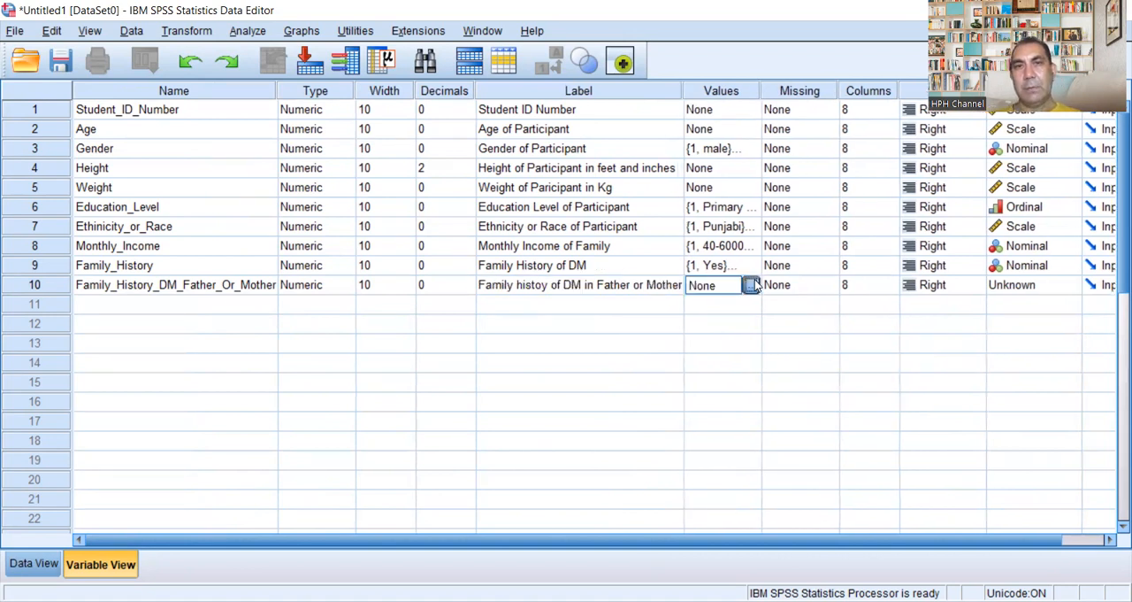
{"action": "left_click", "coordinate": [751, 285]}
{"action": "type", "text": "1"}
{"action": "left_click", "coordinate": [462, 260]}
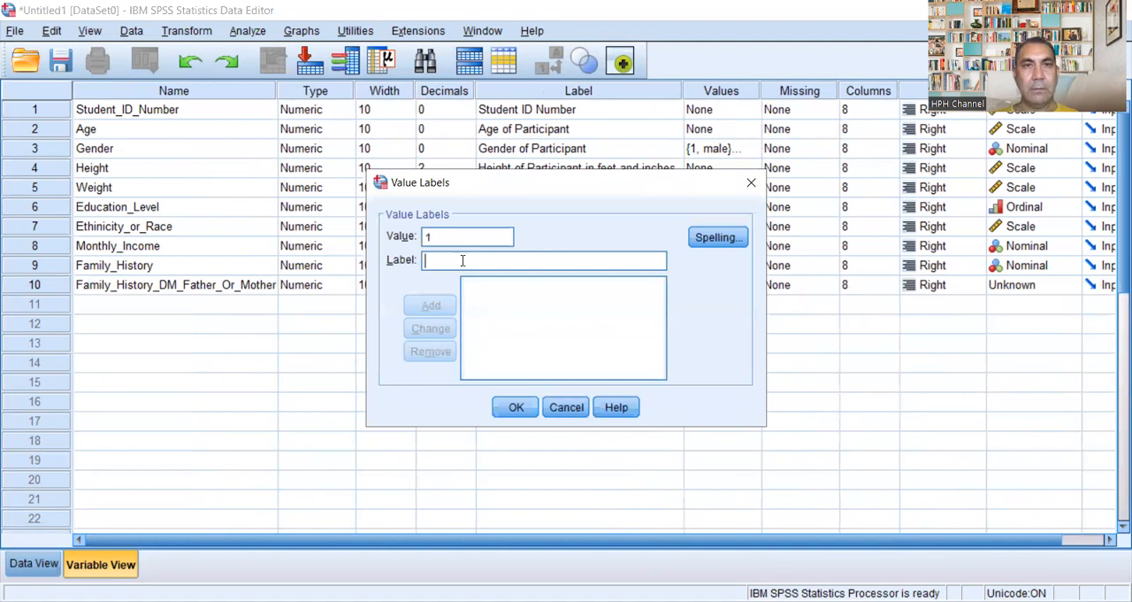
{"action": "type", "text": "Father"}
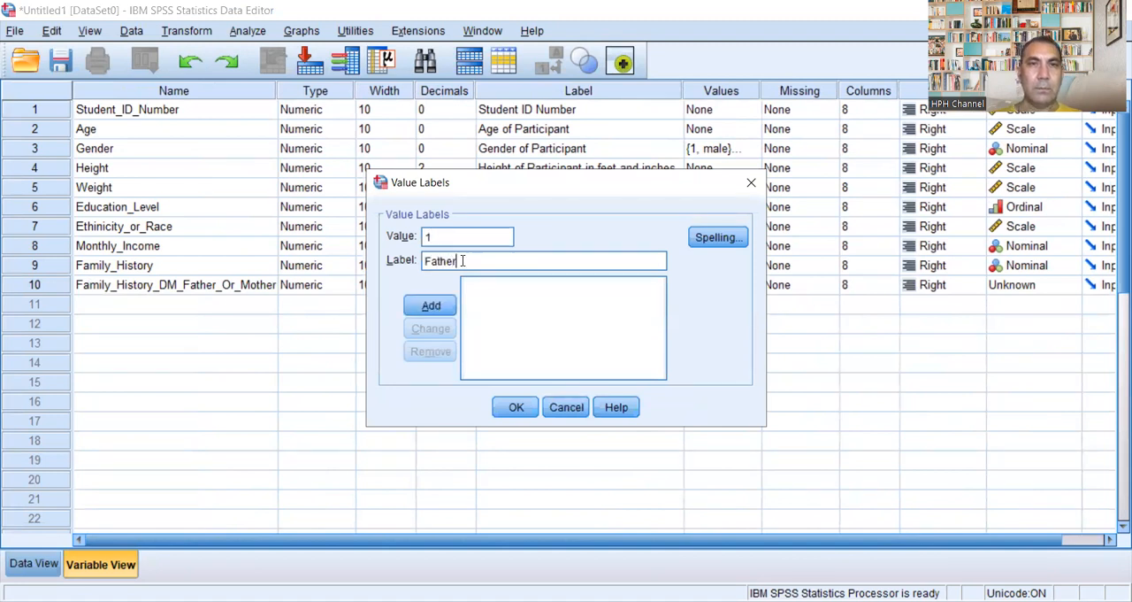
{"action": "left_click", "coordinate": [431, 306]}
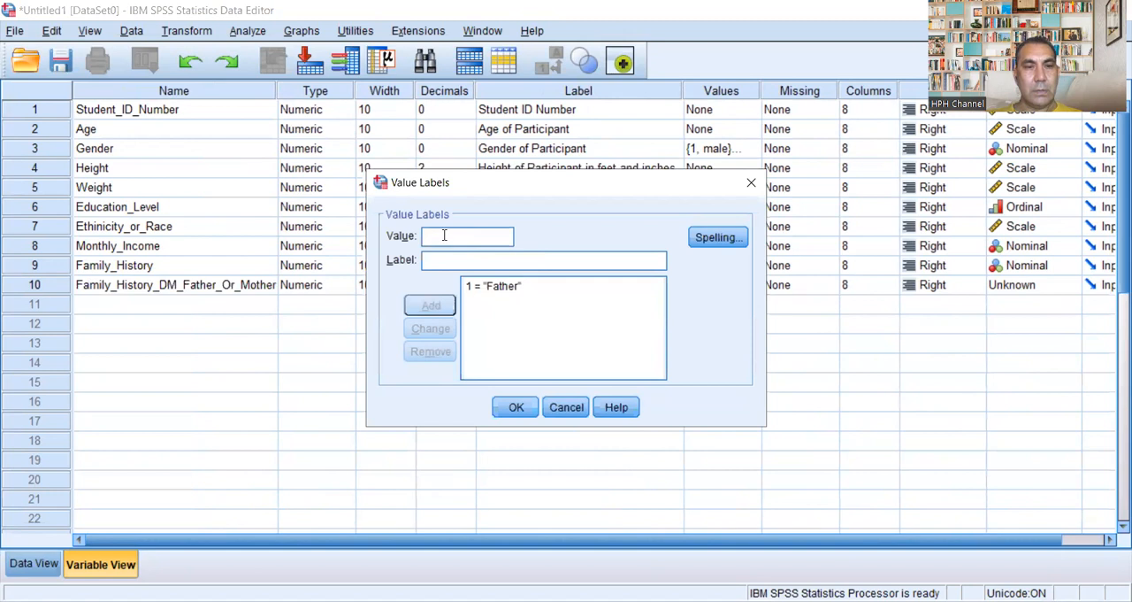
Step: Add the value label 2 = "Mother" for Family_History_DM_Father_Or_Mother and accept the value labels
{"action": "type", "text": "2"}
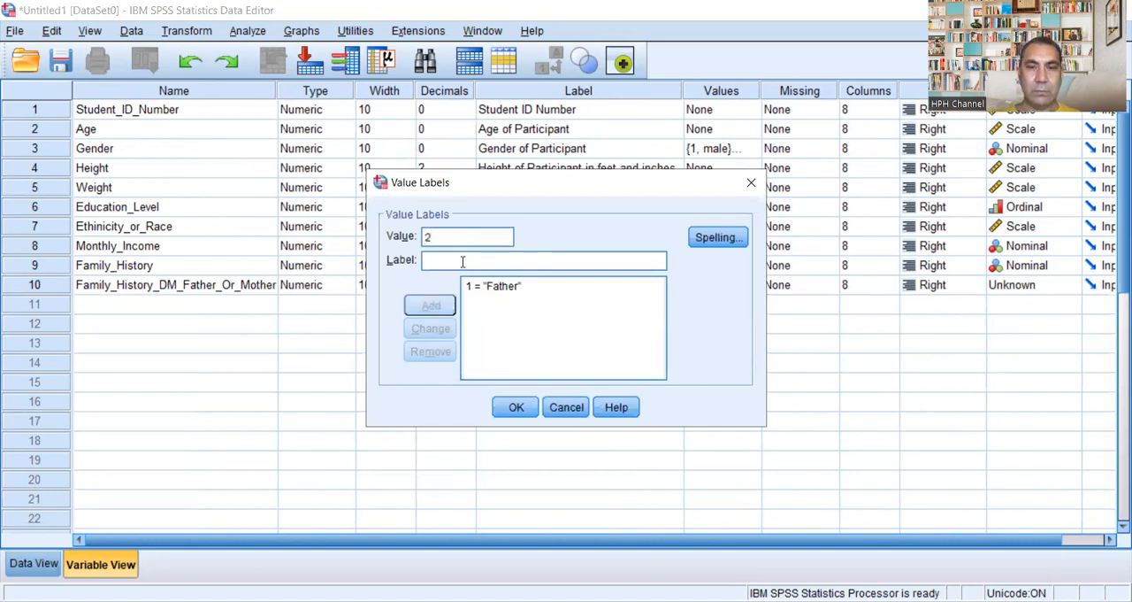
{"action": "left_click", "coordinate": [462, 262]}
{"action": "type", "text": "Mother"}
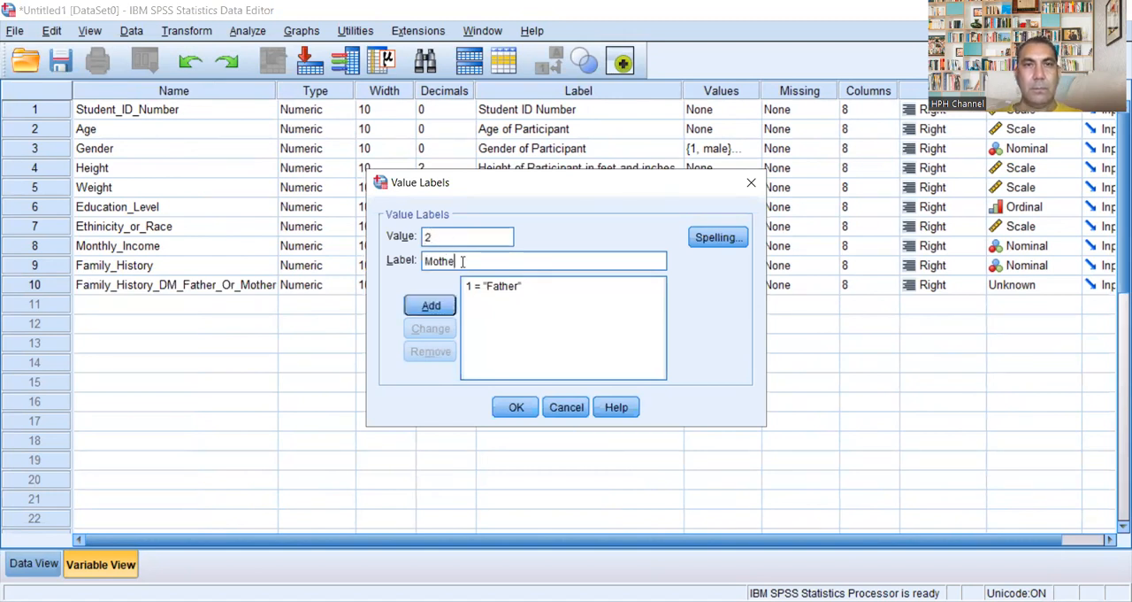
{"action": "left_click", "coordinate": [431, 306]}
{"action": "left_click", "coordinate": [520, 411]}
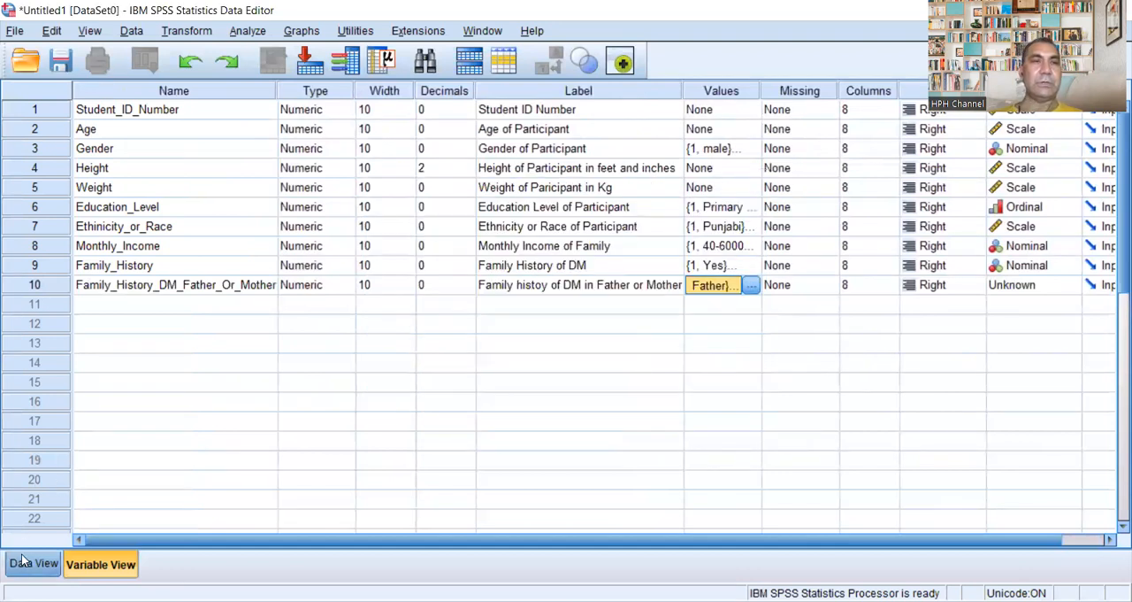
Step: Check the defined variables as columns in the data grid and return to the variable definitions
{"action": "left_click", "coordinate": [30, 563]}
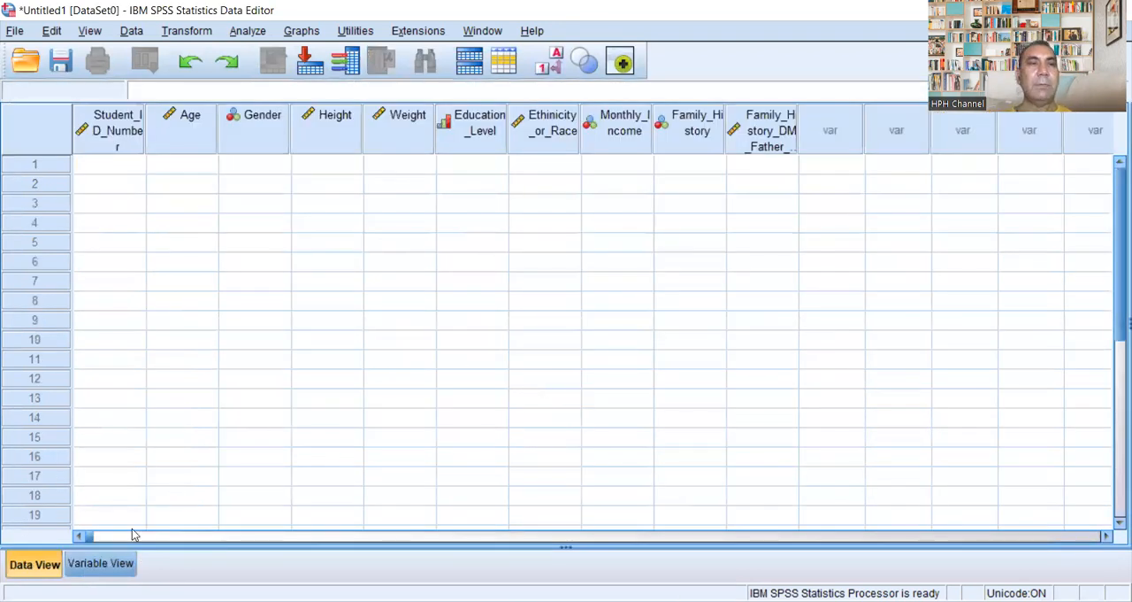
{"action": "left_click", "coordinate": [113, 564]}
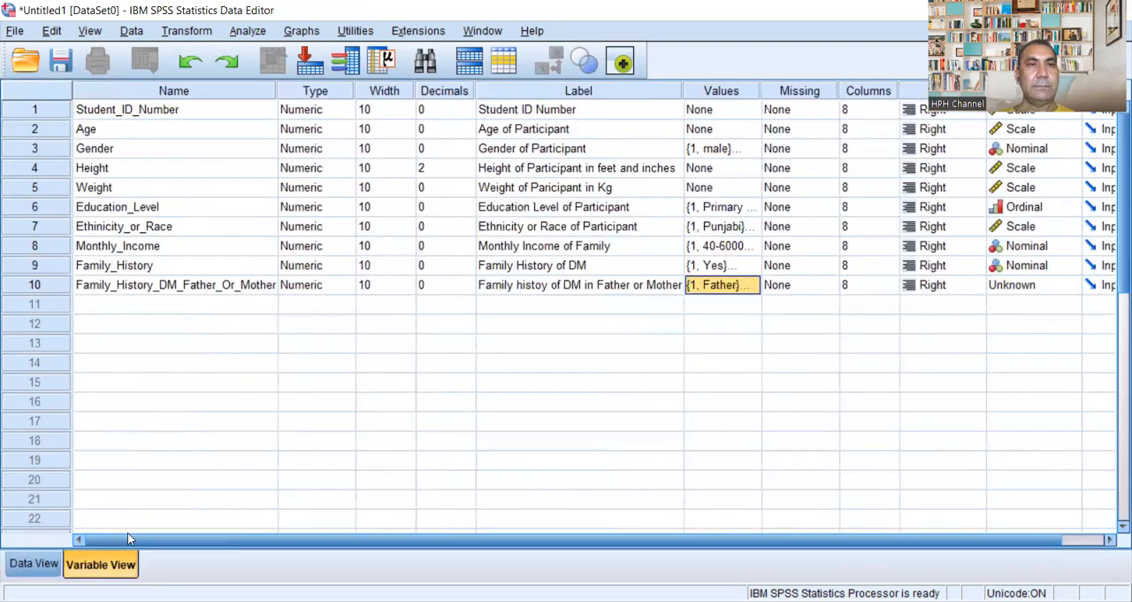
Step: Try to add an eleventh variable named Q1_Do_you_have_DM-II? in the empty row below Family_History_DM_Father_Or_Mother
{"action": "left_click", "coordinate": [177, 306]}
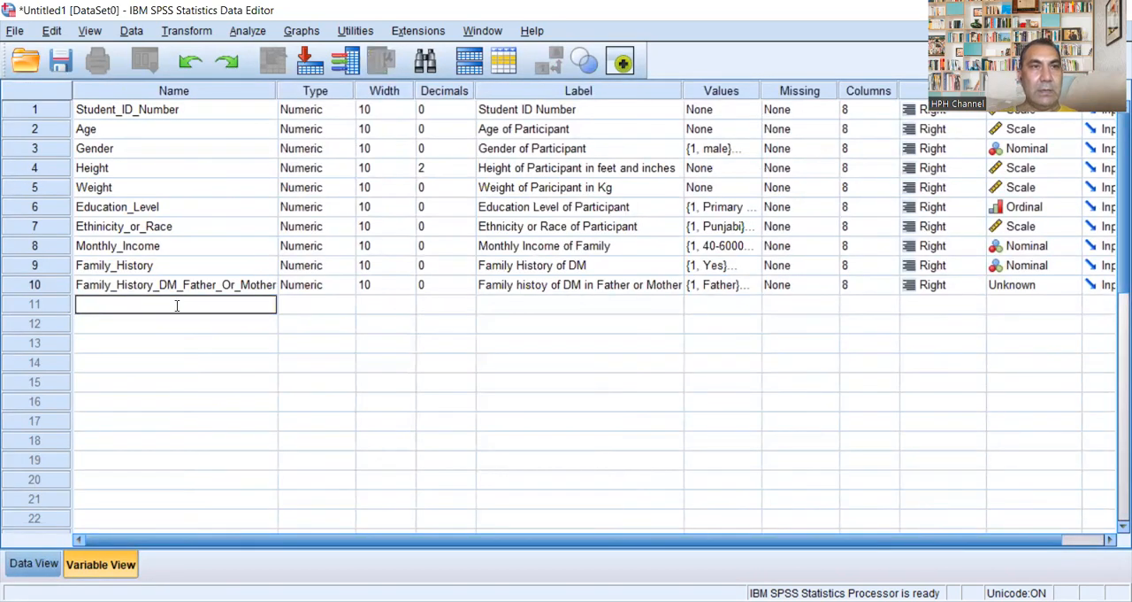
{"action": "type", "text": "D"}
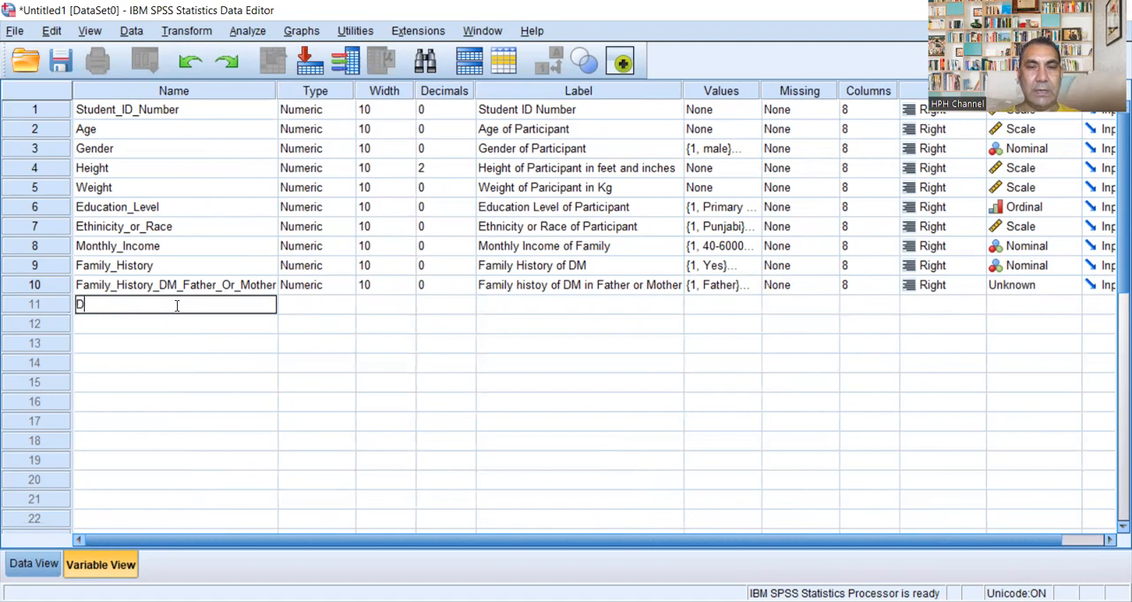
{"action": "type", "text": "M"}
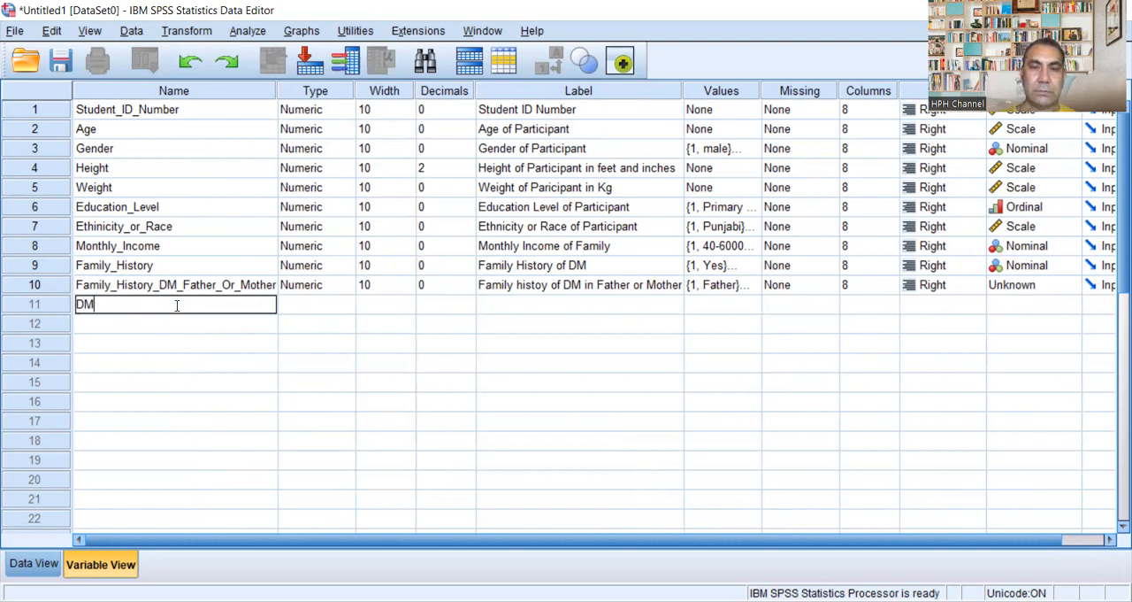
{"action": "key", "text": "BackSpace"}
{"action": "key", "text": "BackSpace"}
{"action": "type", "text": "Q_"}
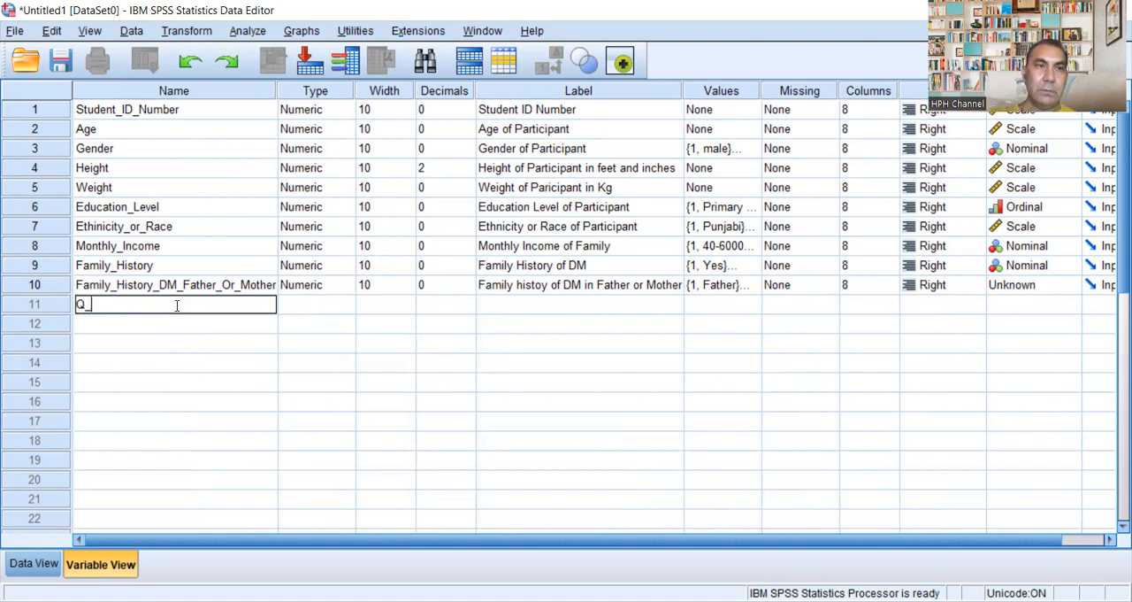
{"action": "key", "text": "BackSpace"}
{"action": "type", "text": "1_"}
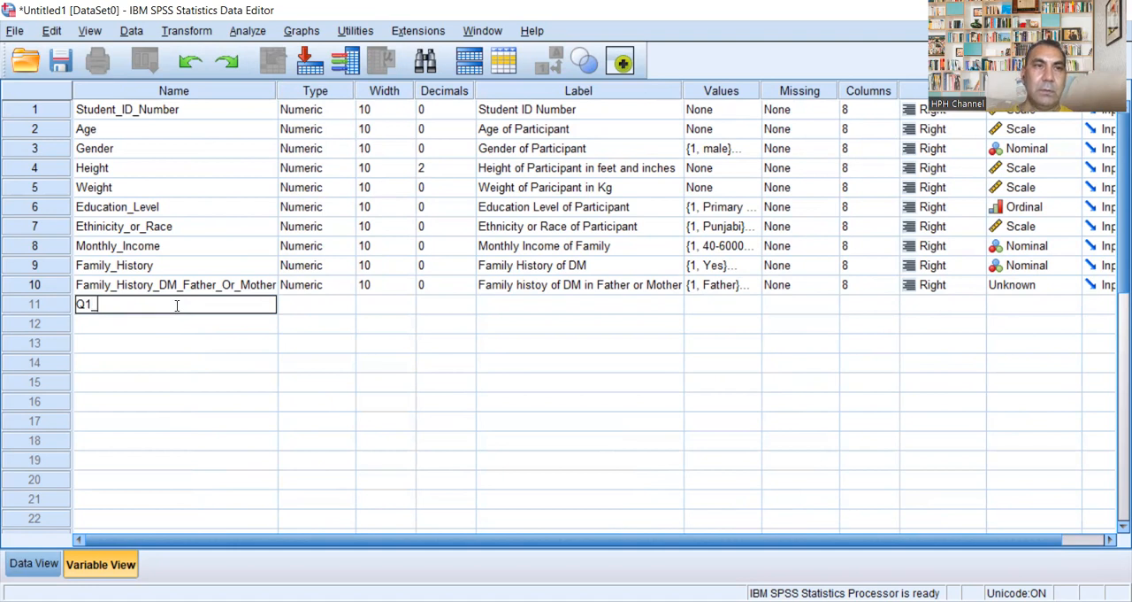
{"action": "type", "text": "Do"}
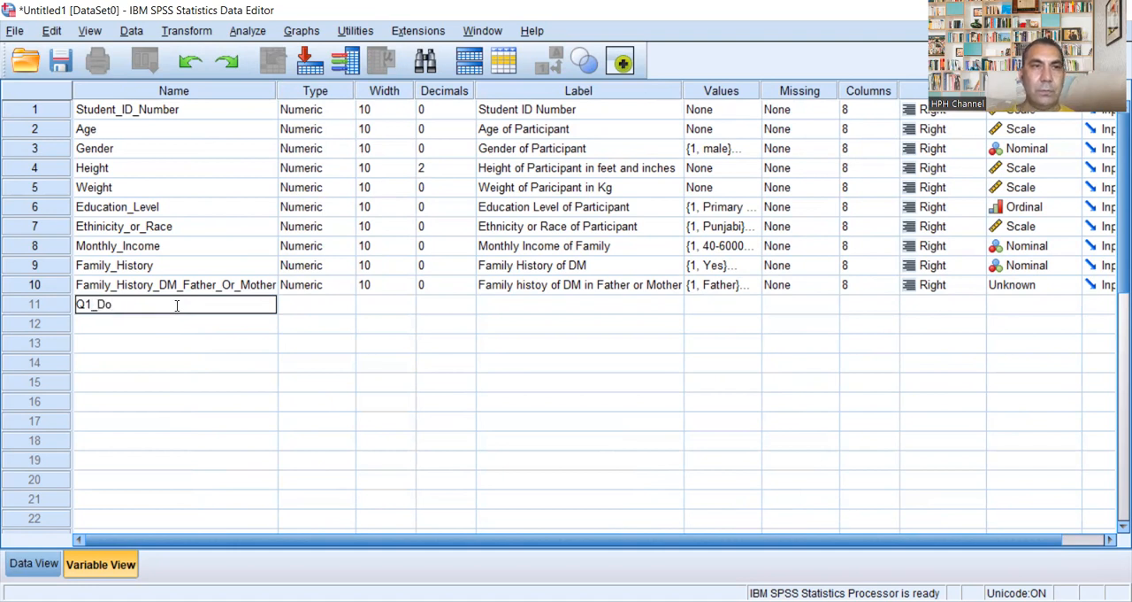
{"action": "type", "text": "_you_have"}
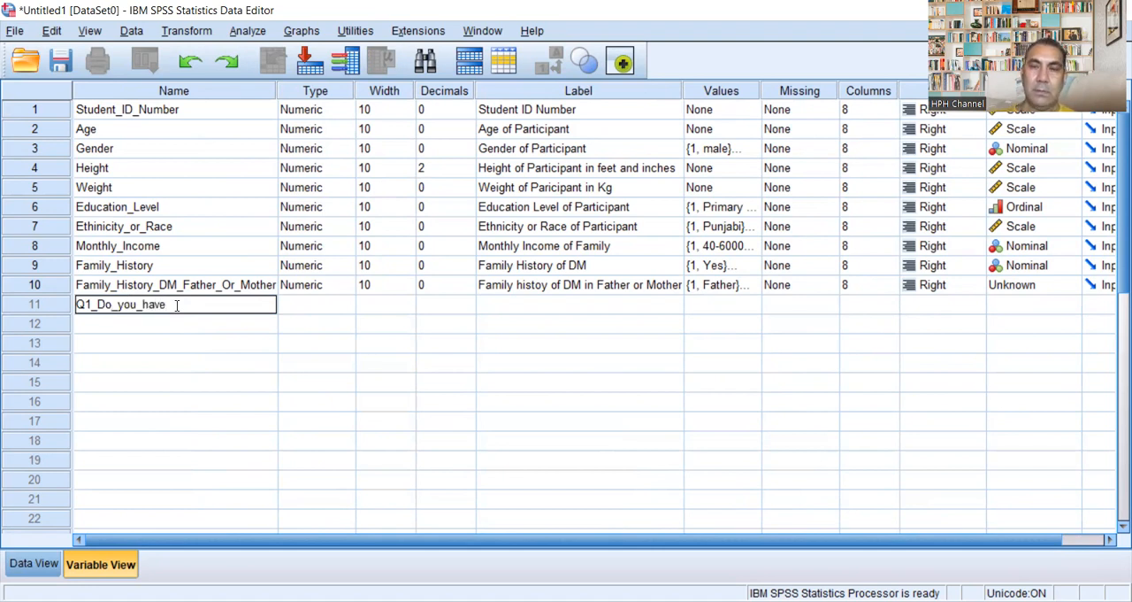
{"action": "type", "text": "_DM"}
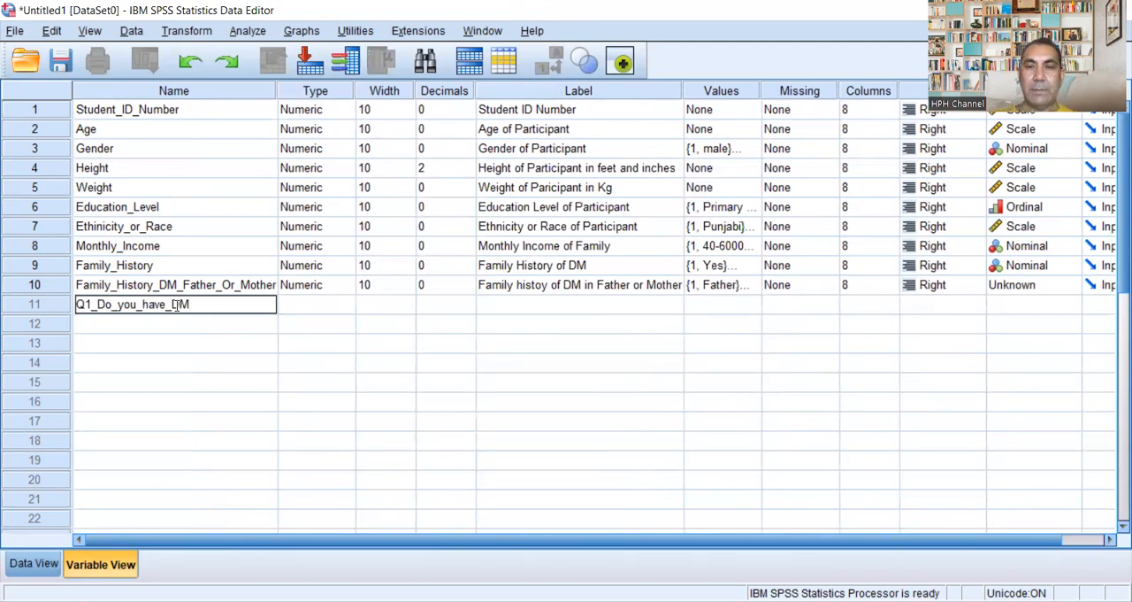
{"action": "type", "text": "-II?"}
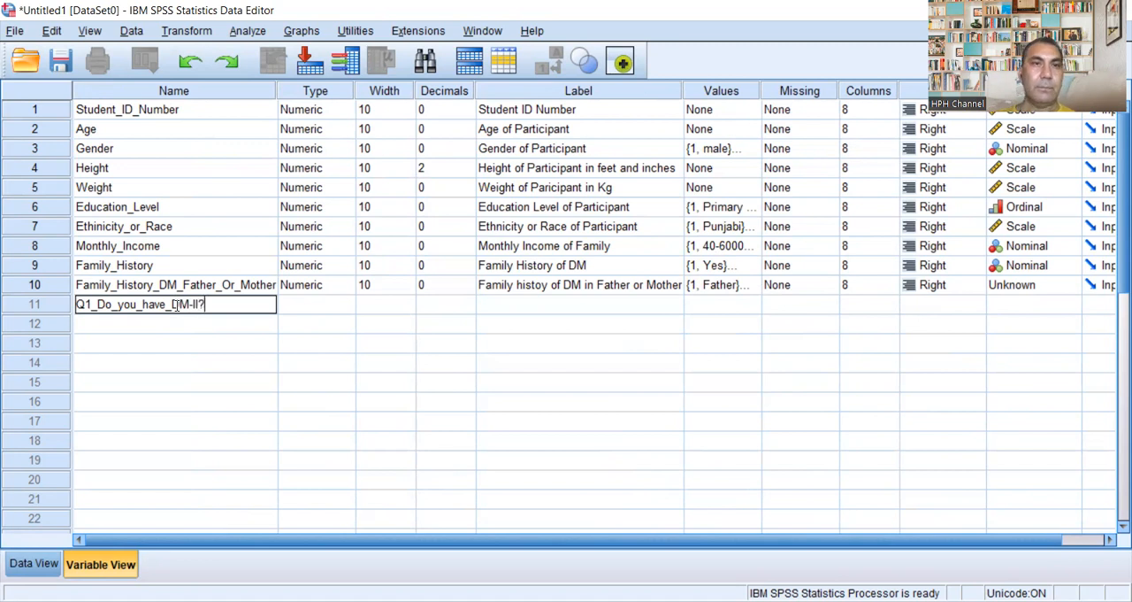
{"action": "key", "text": "Tab"}
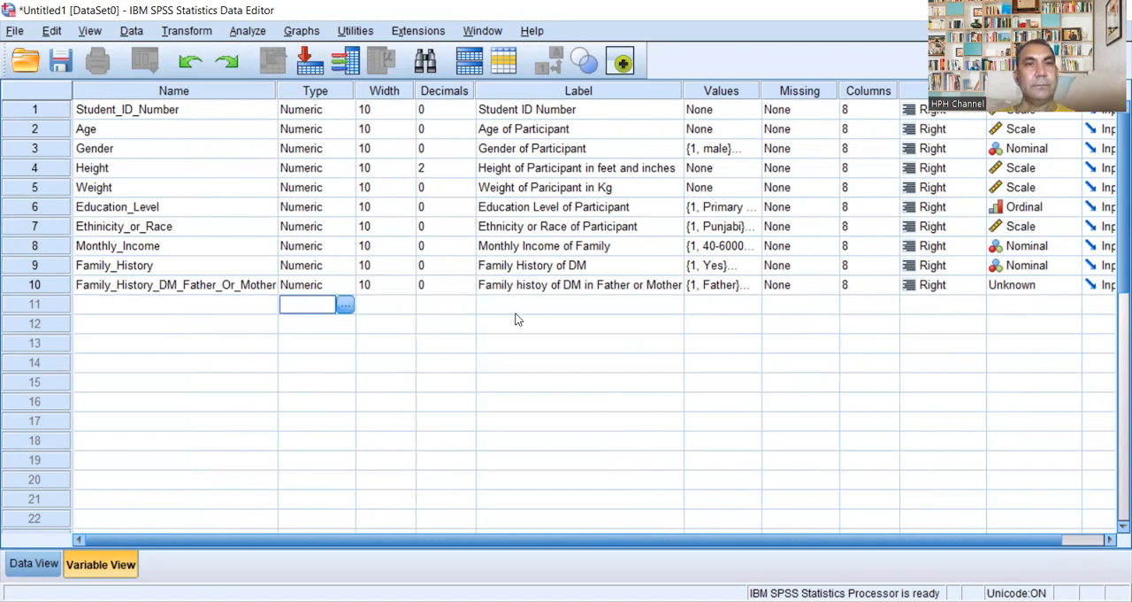
{"action": "left_click", "coordinate": [567, 334]}
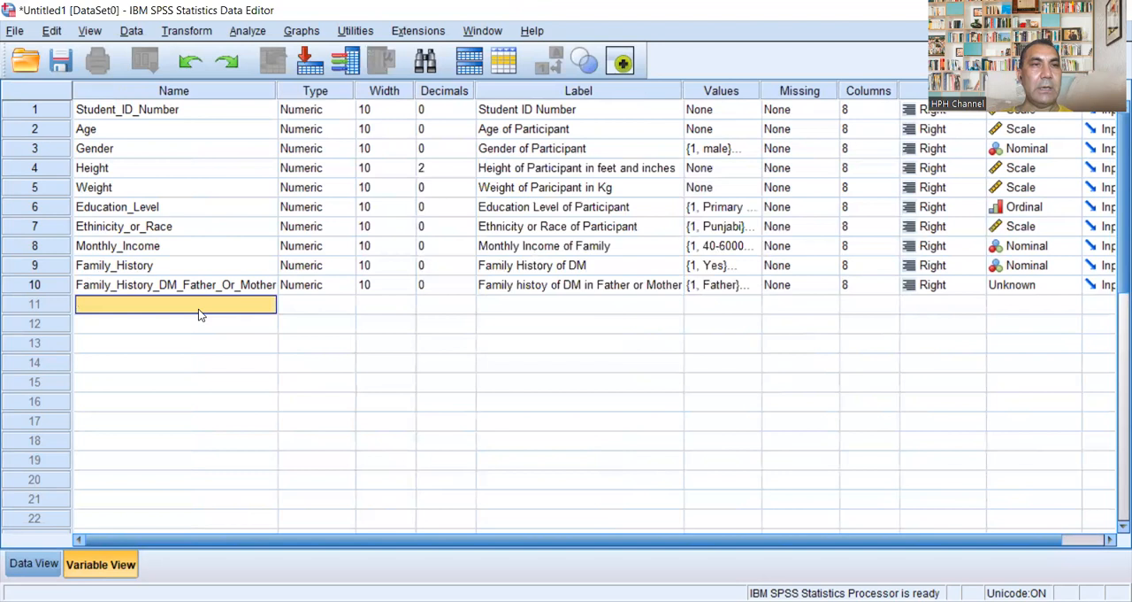
Step: Add an eleventh variable named Q1_Do_You_Have_DM_II in the empty row below Family_History_DM_Father_Or_Mother
{"action": "key", "text": "BackSpace"}
{"action": "type", "text": "Q"}
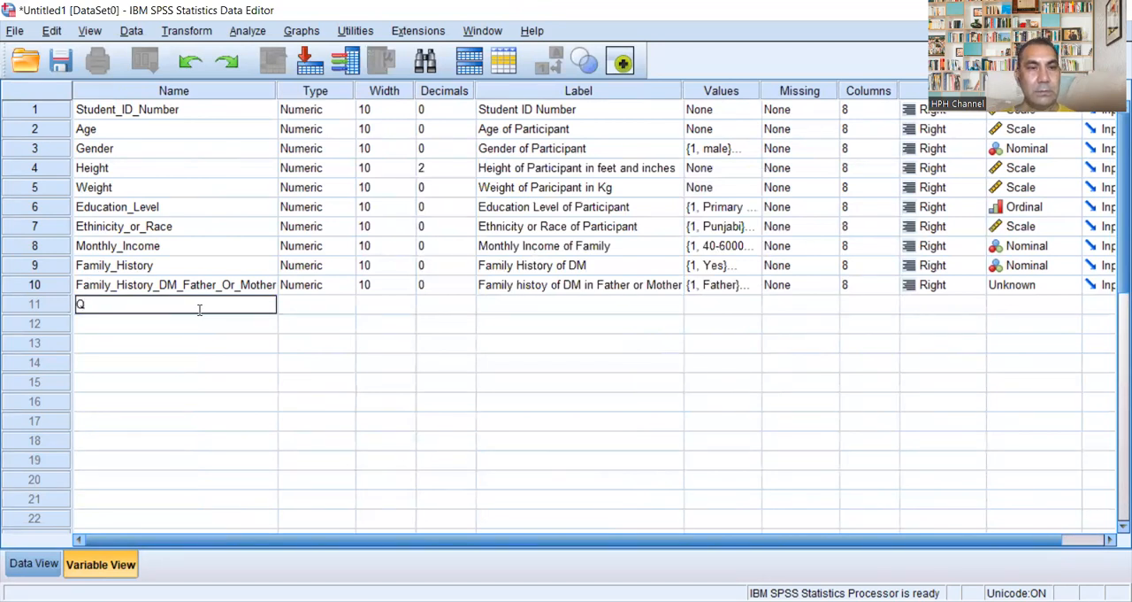
{"action": "type", "text": "1_"}
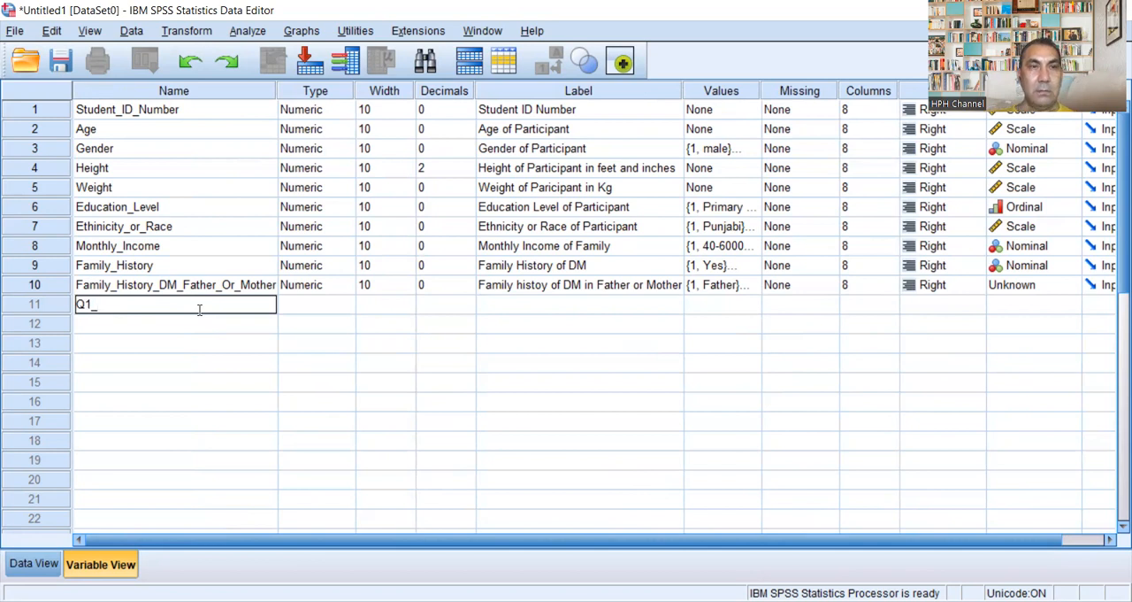
{"action": "type", "text": "Do"}
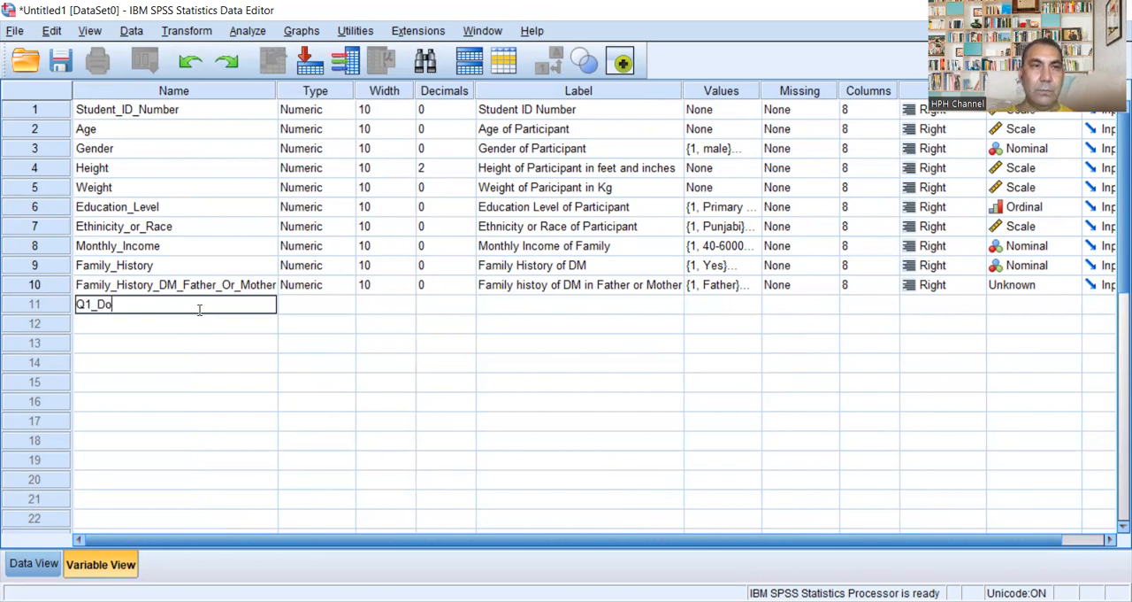
{"action": "type", "text": "_You_Have"}
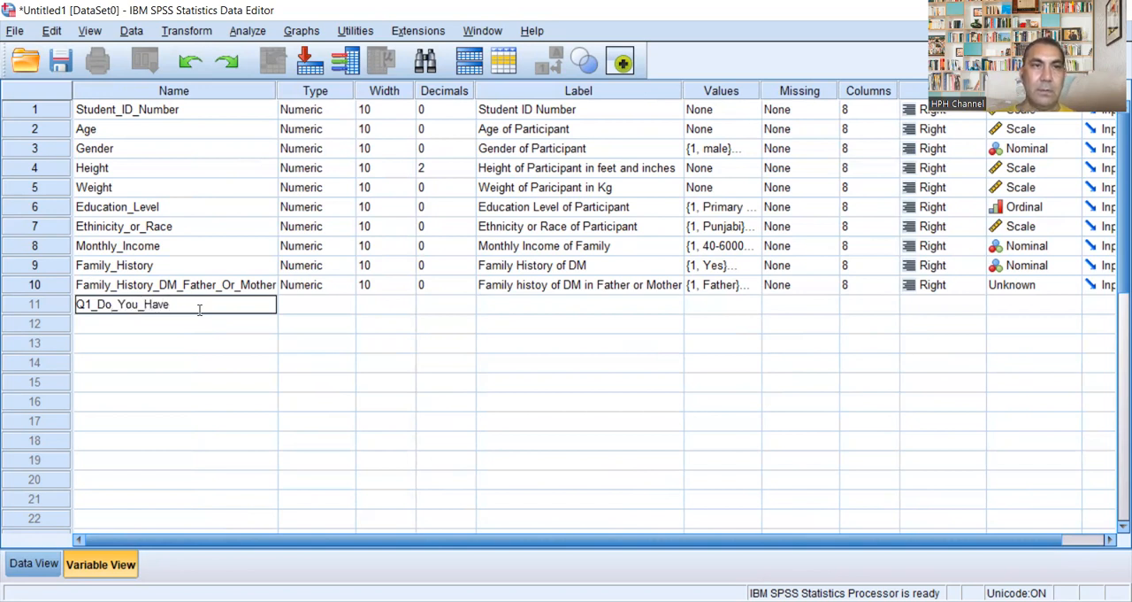
{"action": "type", "text": "_"}
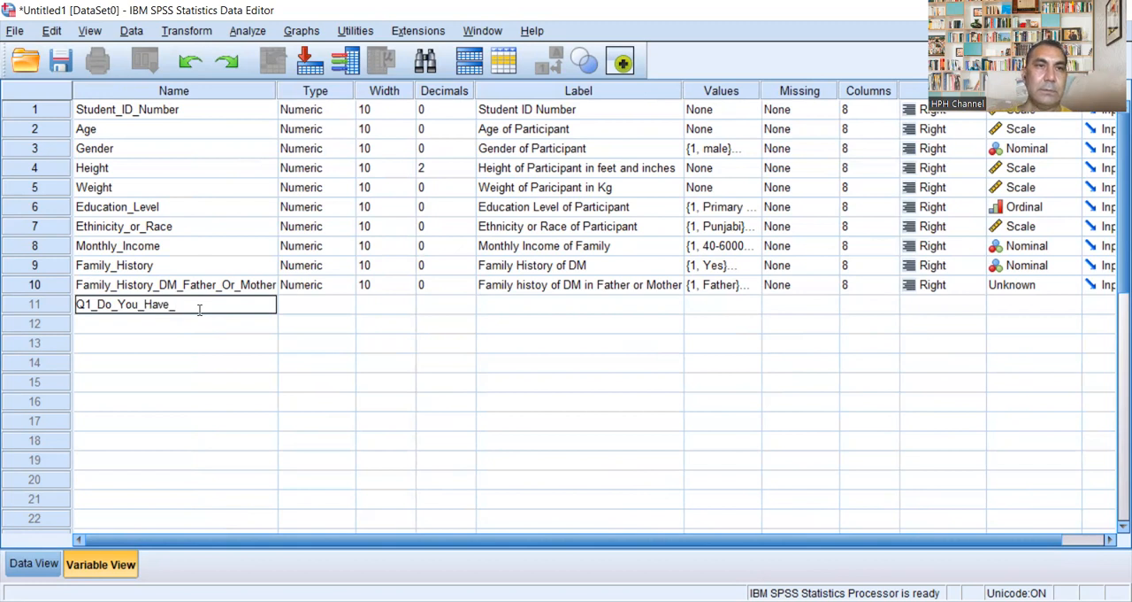
{"action": "type", "text": "DM"}
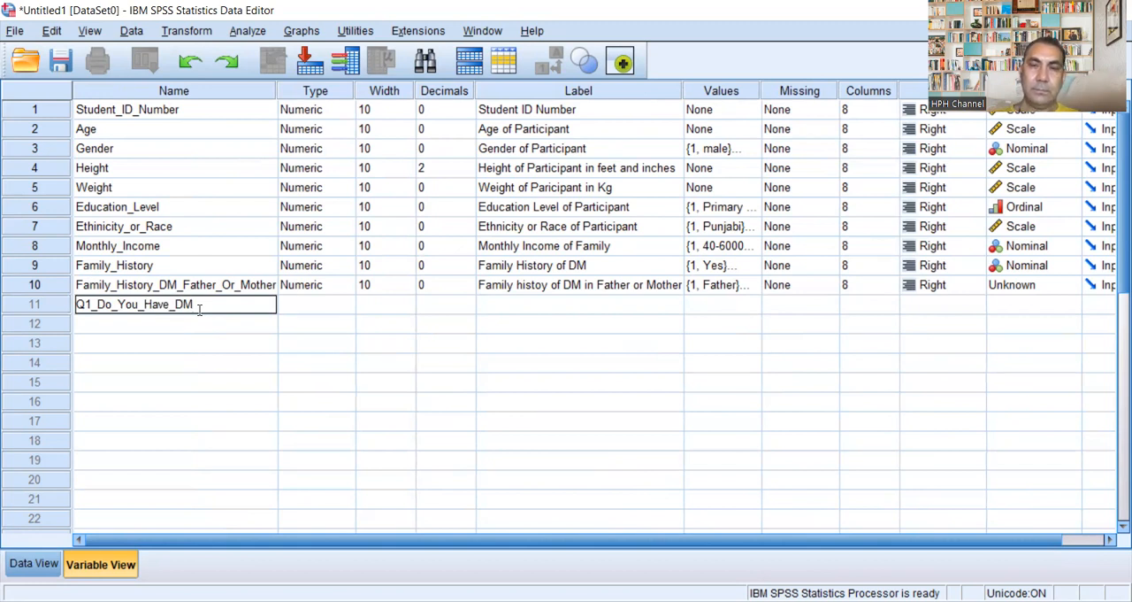
{"action": "type", "text": "ii"}
{"action": "key", "text": "BackSpace"}
{"action": "key", "text": "BackSpace"}
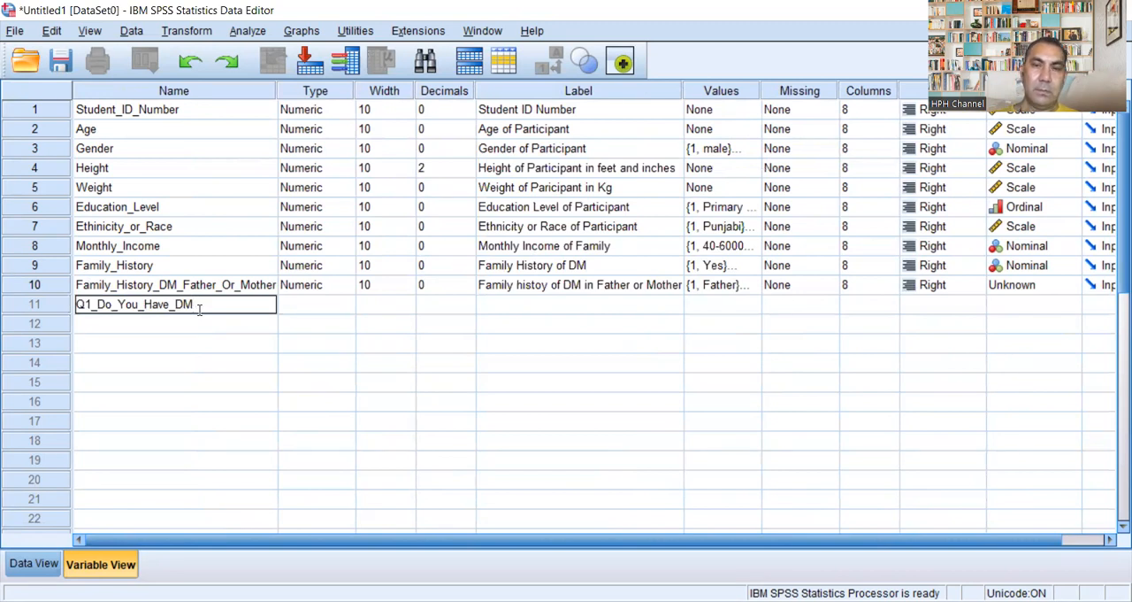
{"action": "type", "text": "_"}
{"action": "key", "text": "BackSpace"}
{"action": "type", "text": "ty"}
{"action": "key", "text": "BackSpace"}
{"action": "key", "text": "BackSpace"}
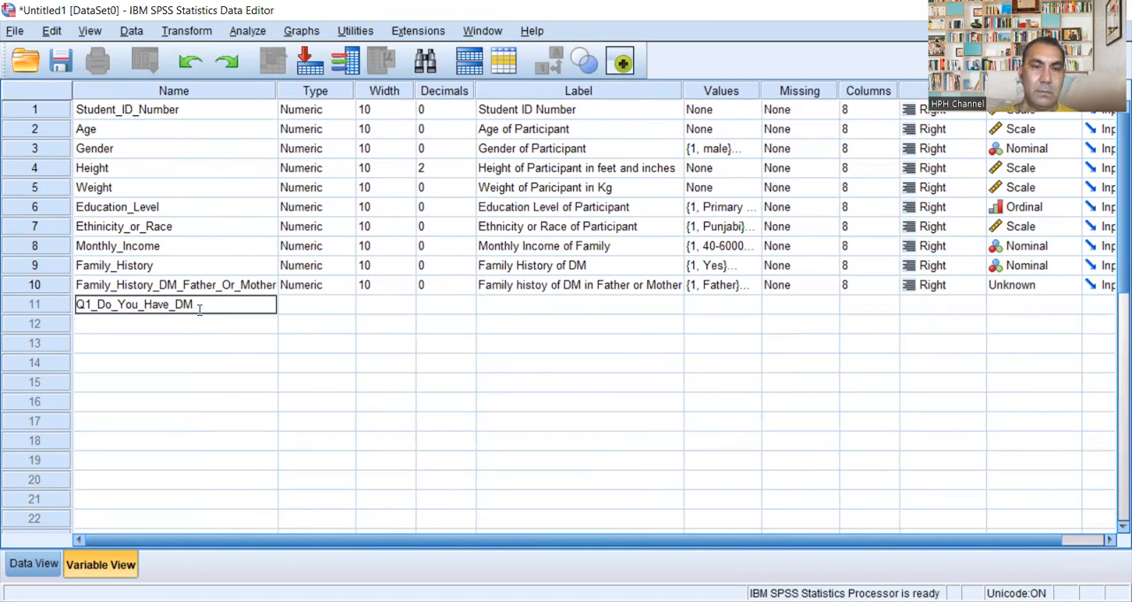
{"action": "type", "text": "_"}
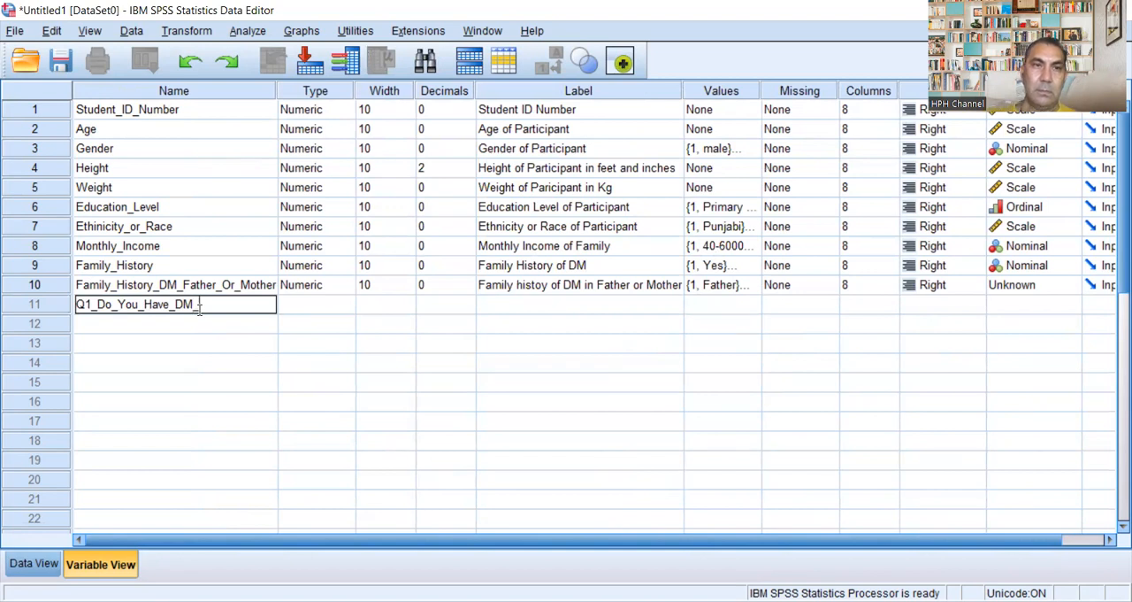
{"action": "type", "text": "t"}
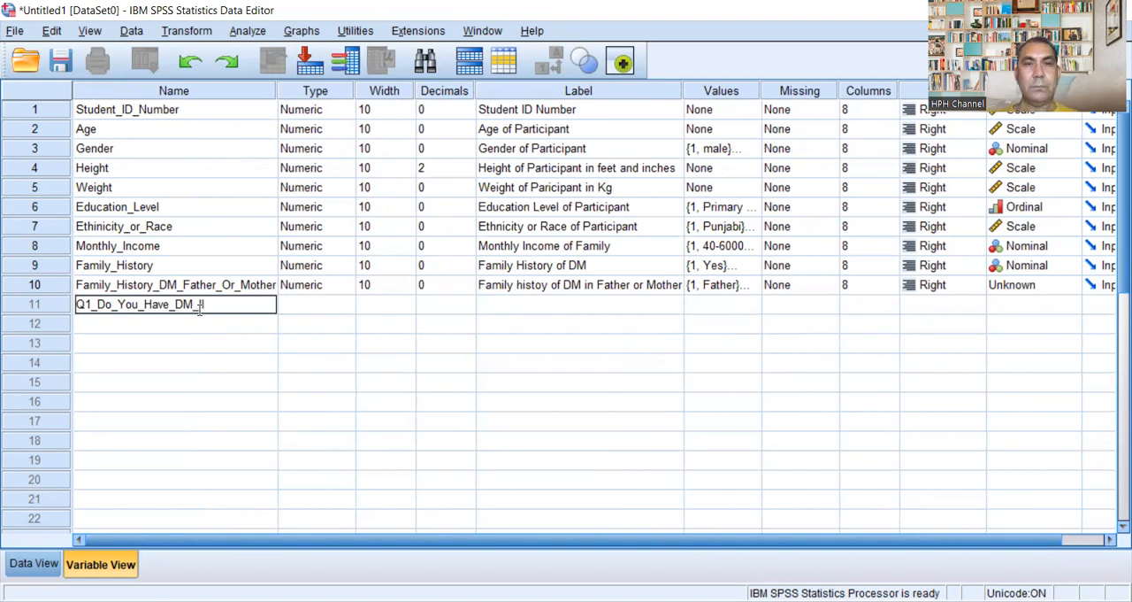
{"action": "type", "text": "I"}
{"action": "left_click", "coordinate": [335, 305]}
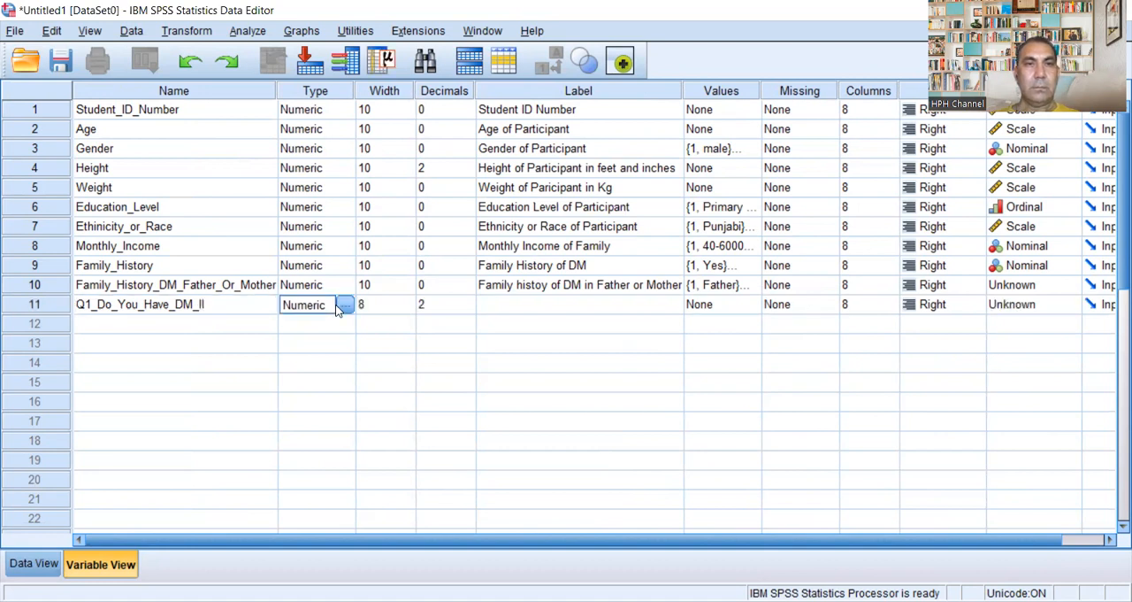
Step: Set the width of Q1_Do_You_Have_DM_II to 10 and its decimals to 0
{"action": "left_click", "coordinate": [407, 305]}
{"action": "left_click", "coordinate": [408, 301]}
{"action": "left_click", "coordinate": [408, 301]}
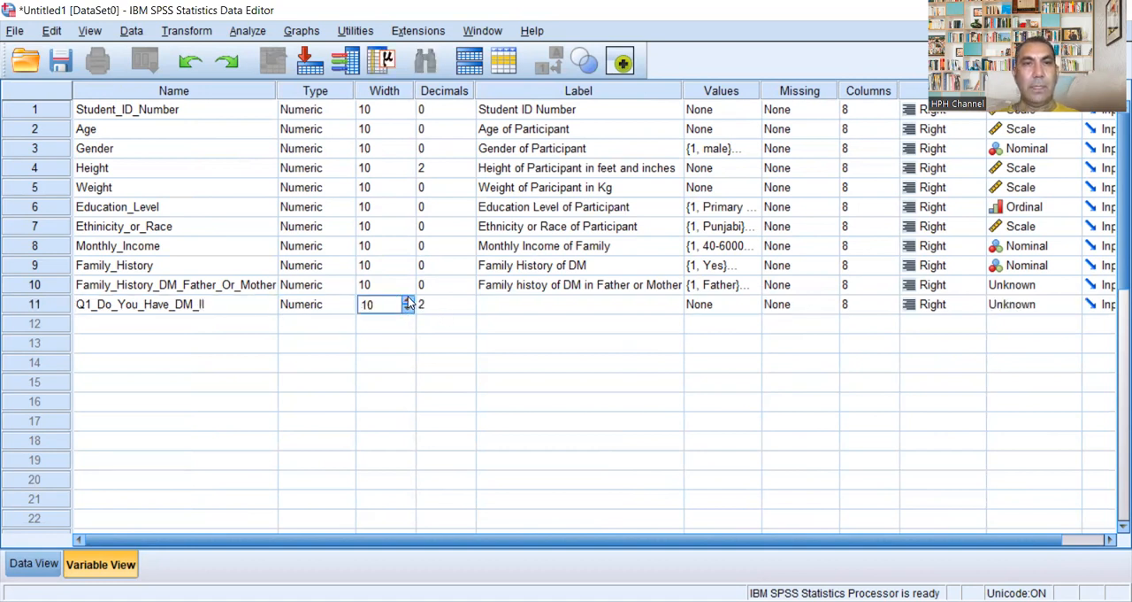
{"action": "left_click", "coordinate": [467, 309]}
{"action": "left_click", "coordinate": [468, 308]}
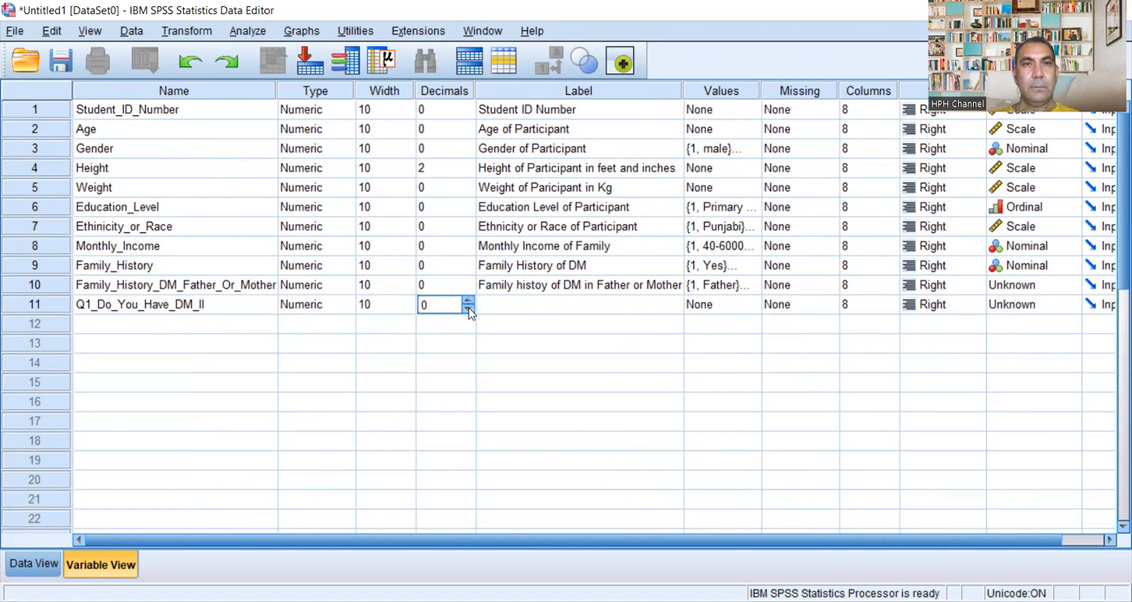
Step: Label the Q1_Do_You_Have_DM_II variable "Q 1. Do You have DM type_II?"
{"action": "left_click", "coordinate": [513, 303]}
{"action": "left_click", "coordinate": [513, 304]}
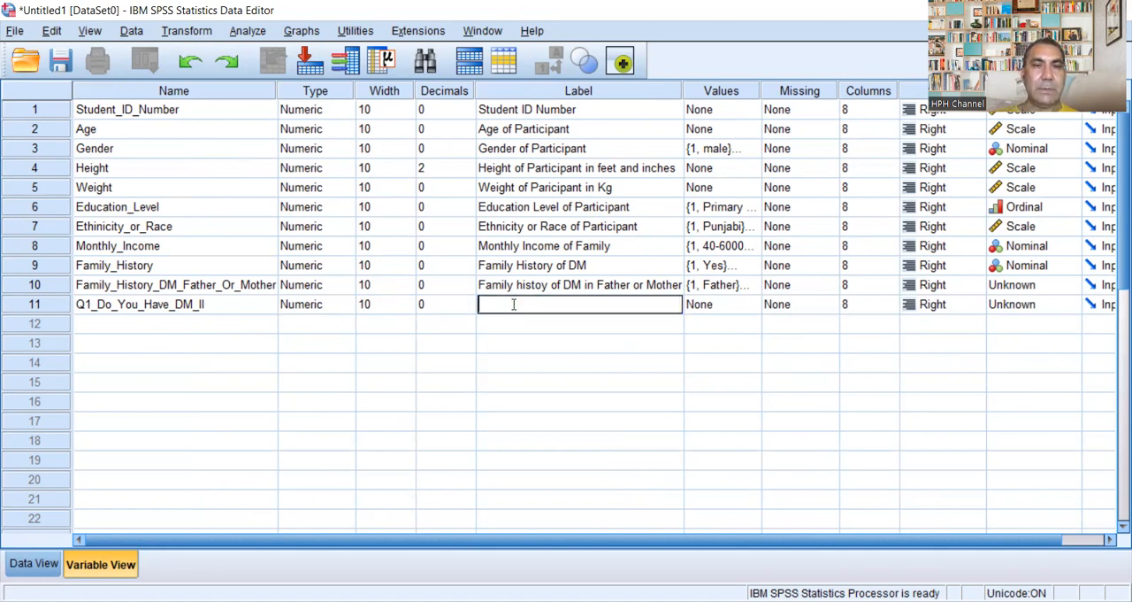
{"action": "type", "text": "Q"}
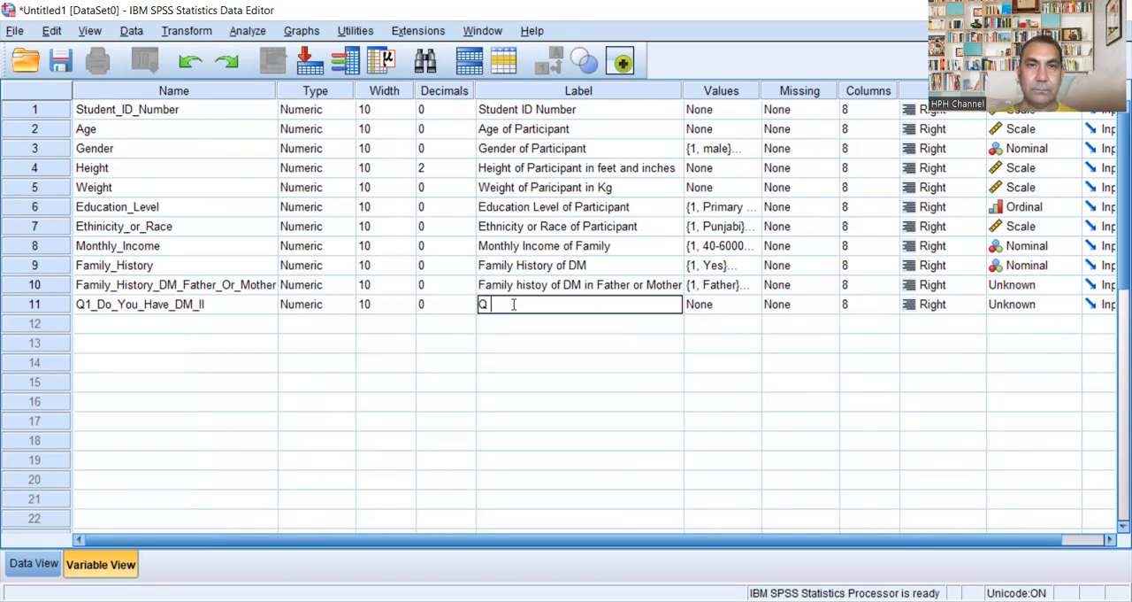
{"action": "type", "text": " 1. "}
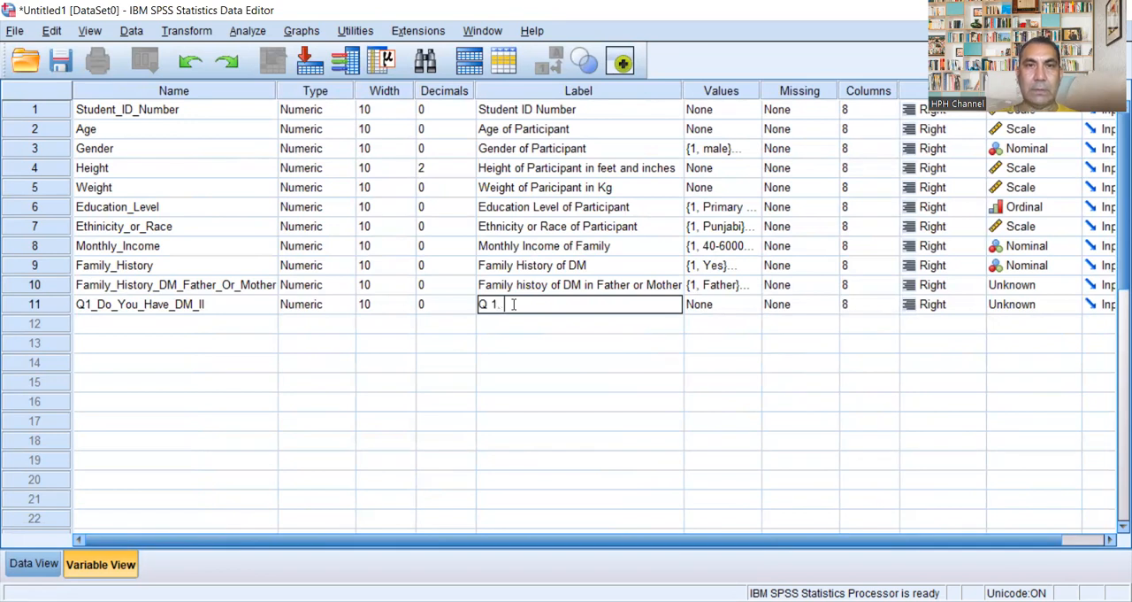
{"action": "type", "text": "Do"}
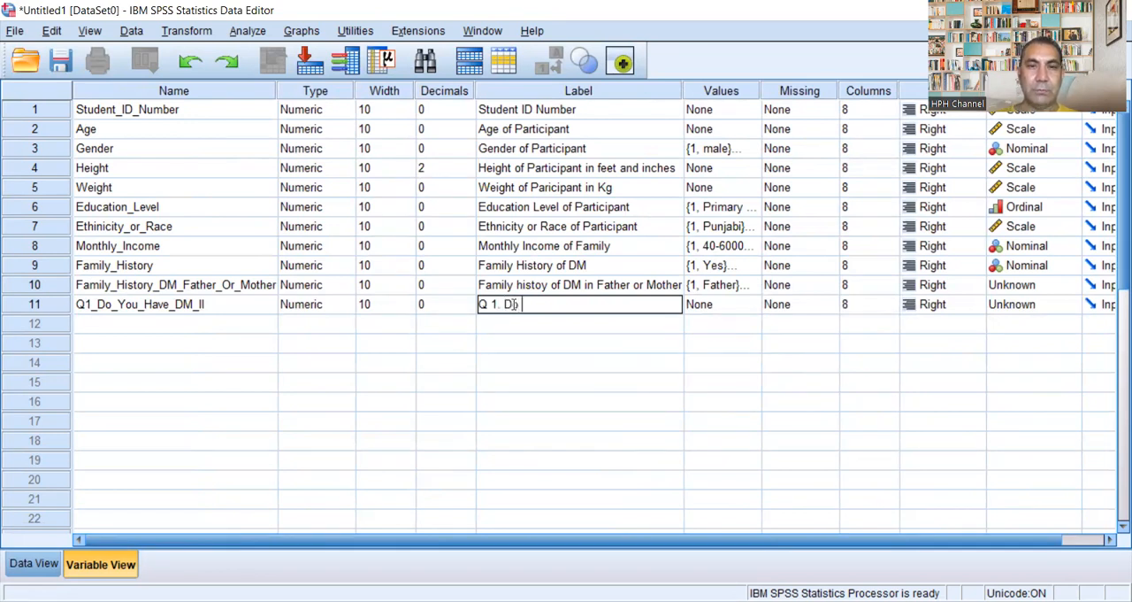
{"action": "type", "text": " You ha"}
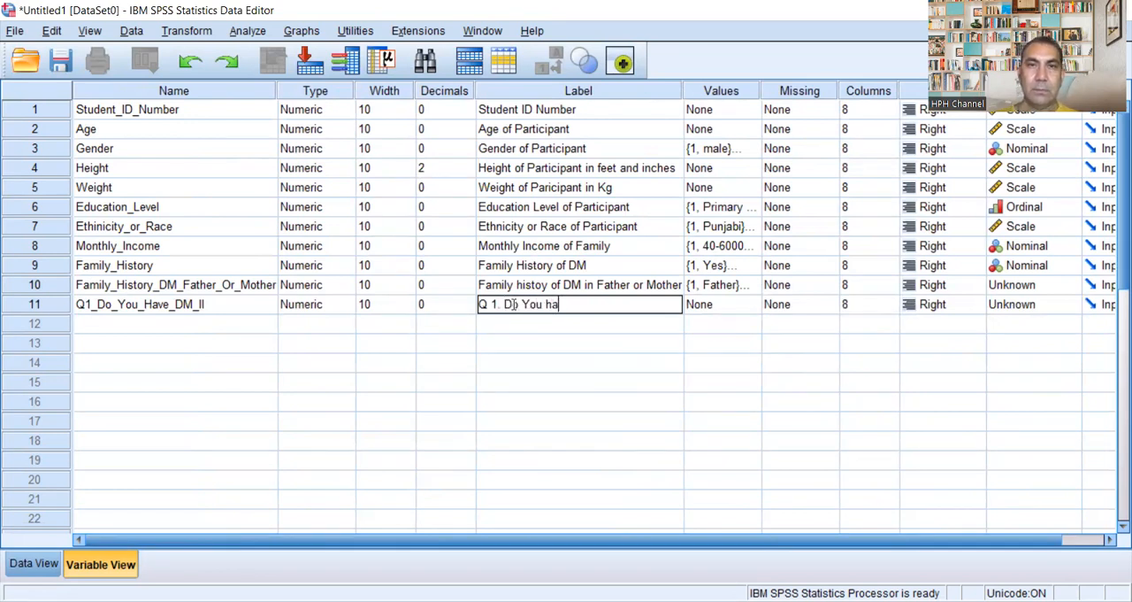
{"action": "type", "text": "ve DM"}
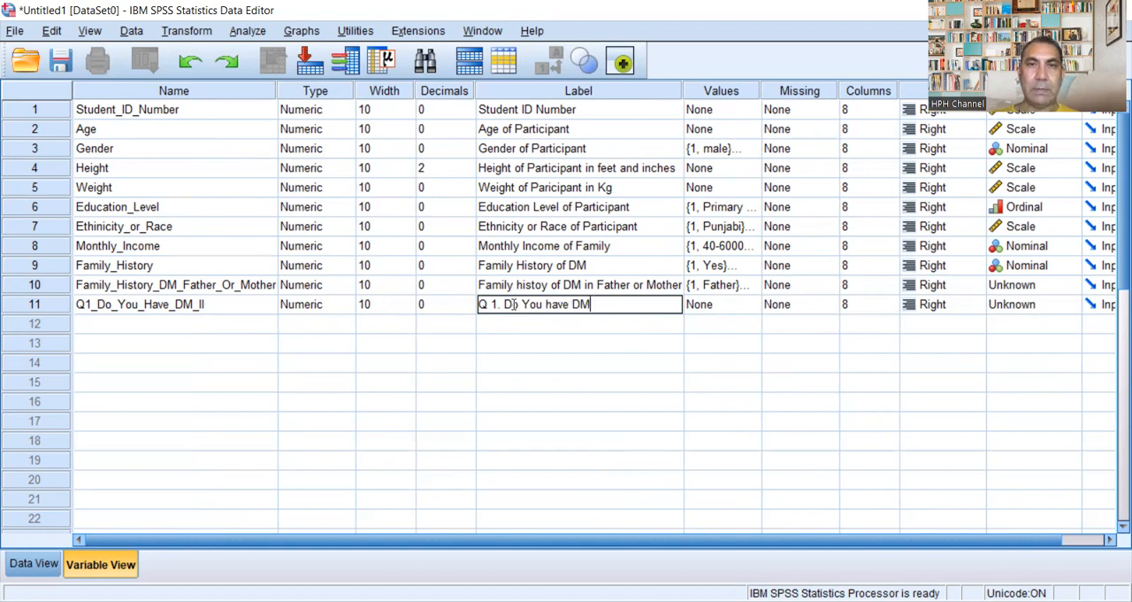
{"action": "type", "text": "_t"}
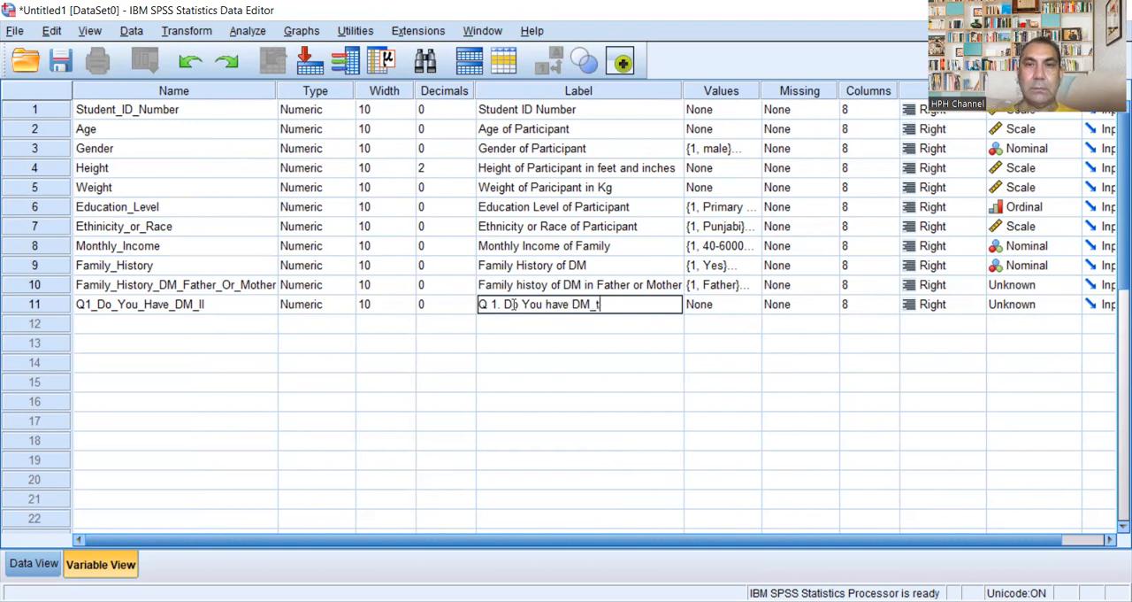
{"action": "type", "text": "ype"}
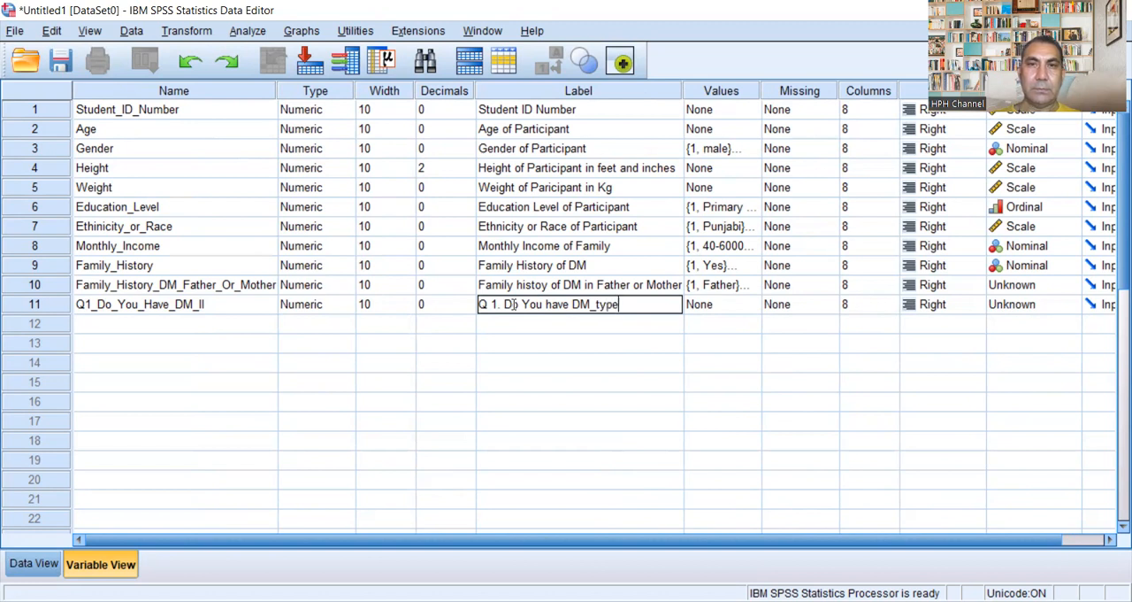
{"action": "key", "text": "BackSpace"}
{"action": "key", "text": "BackSpace"}
{"action": "key", "text": "BackSpace"}
{"action": "key", "text": "BackSpace"}
{"action": "key", "text": "BackSpace"}
{"action": "type", "text": "t"}
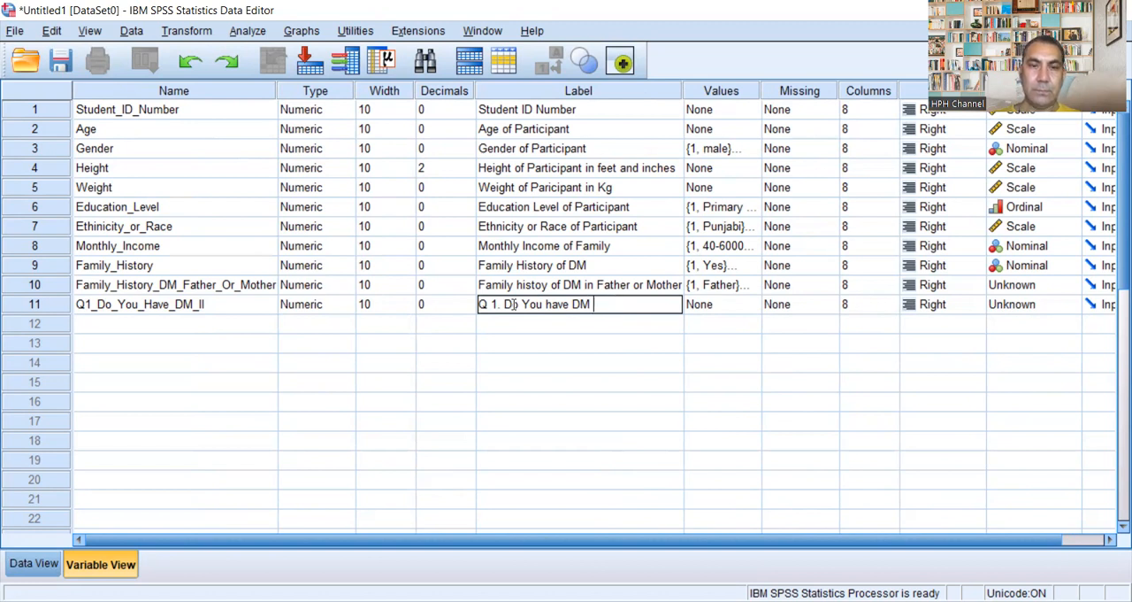
{"action": "type", "text": "ype_II"}
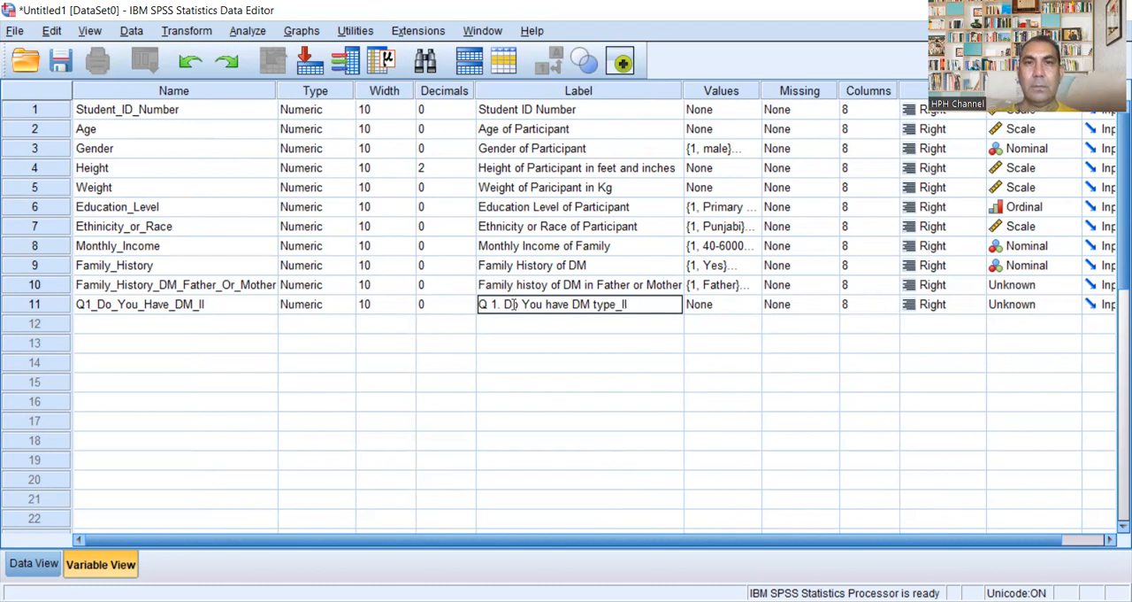
{"action": "type", "text": "?"}
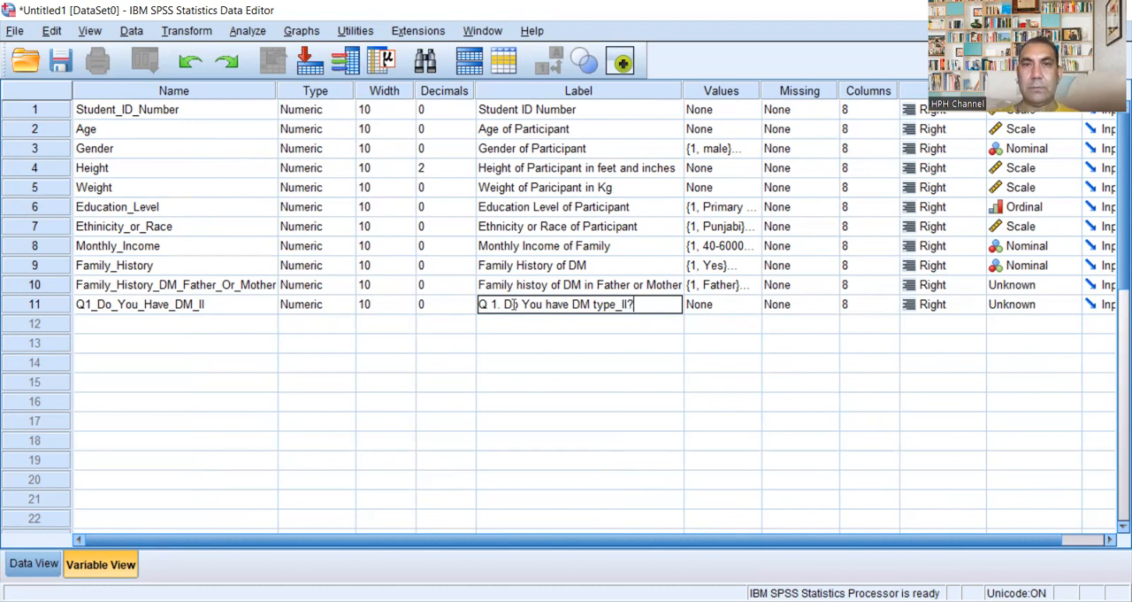
Step: Add the value label 1 = "Yes" for Q1_Do_You_Have_DM_II
{"action": "left_click", "coordinate": [738, 304]}
{"action": "left_click", "coordinate": [750, 304]}
{"action": "type", "text": "1"}
{"action": "left_click", "coordinate": [468, 257]}
{"action": "type", "text": "Yes"}
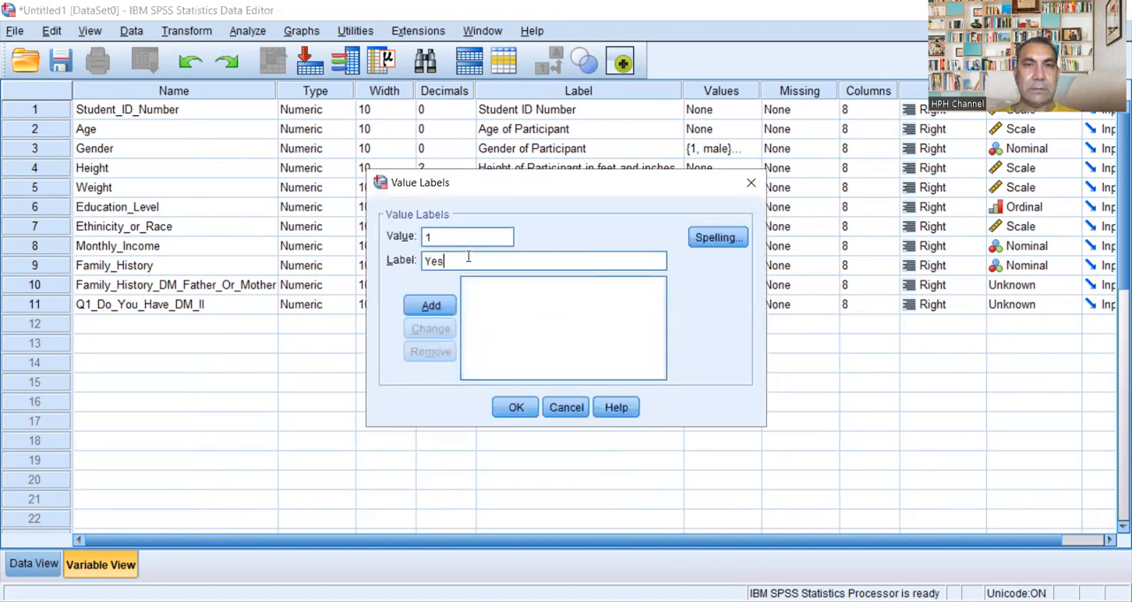
{"action": "left_click", "coordinate": [431, 304]}
Step: Add the value label 2 = "No" for Q1_Do_You_Have_DM_II and accept the value labels
{"action": "type", "text": "2"}
{"action": "left_click", "coordinate": [462, 260]}
{"action": "type", "text": "No"}
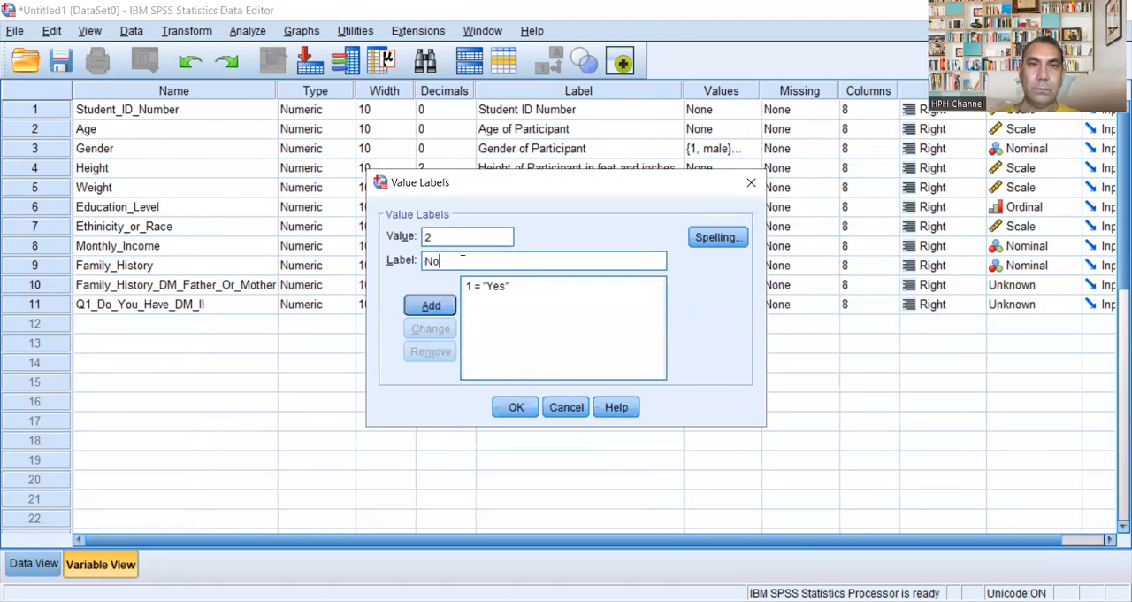
{"action": "left_click", "coordinate": [431, 304]}
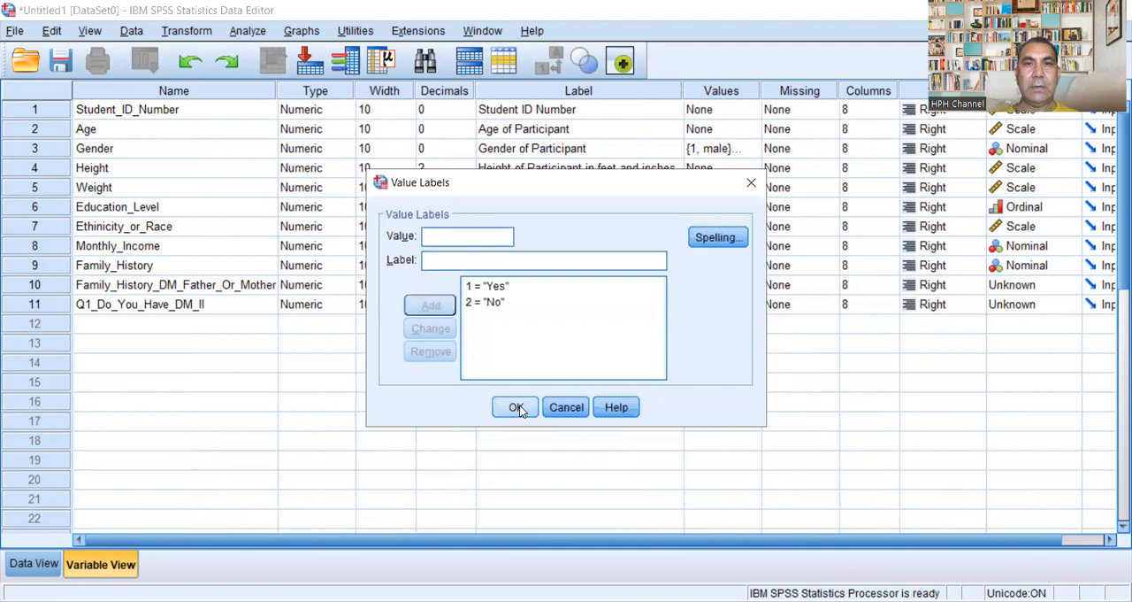
{"action": "left_click", "coordinate": [517, 407]}
Step: Set the measurement level of both Q1_Do_You_Have_DM_II and Family_History_DM_Father_Or_Mother to Nominal
{"action": "left_click", "coordinate": [1068, 307]}
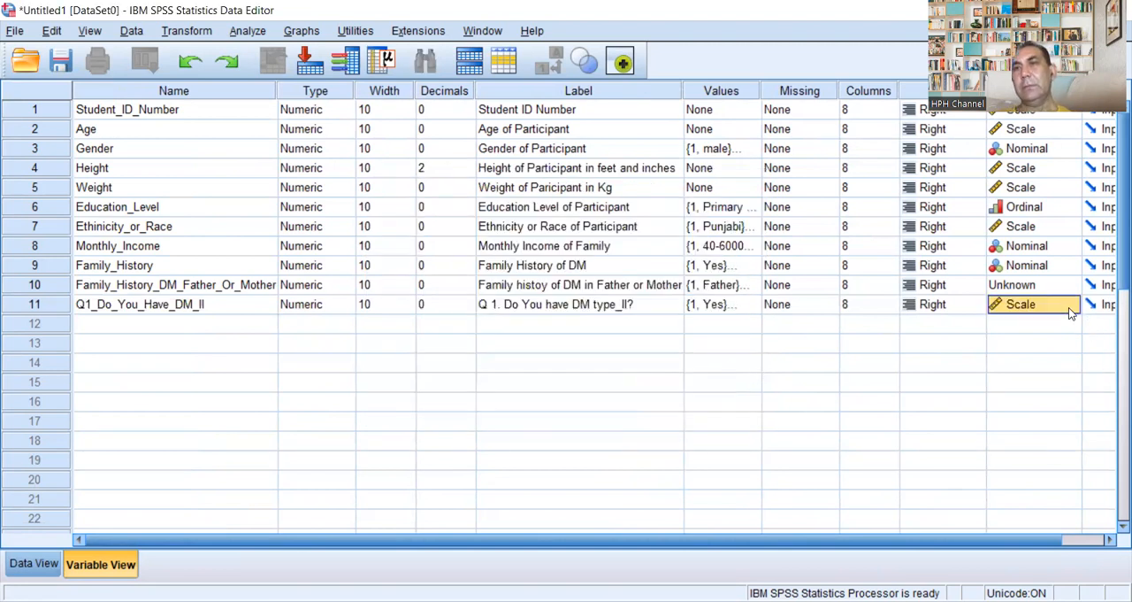
{"action": "left_click", "coordinate": [1069, 290]}
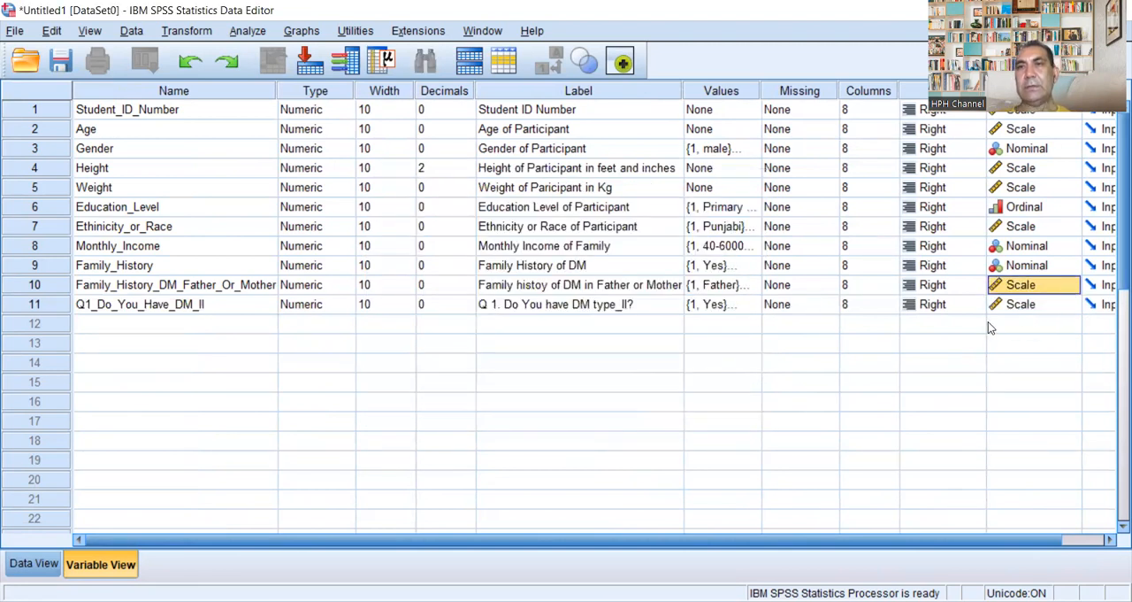
{"action": "left_click", "coordinate": [1060, 306]}
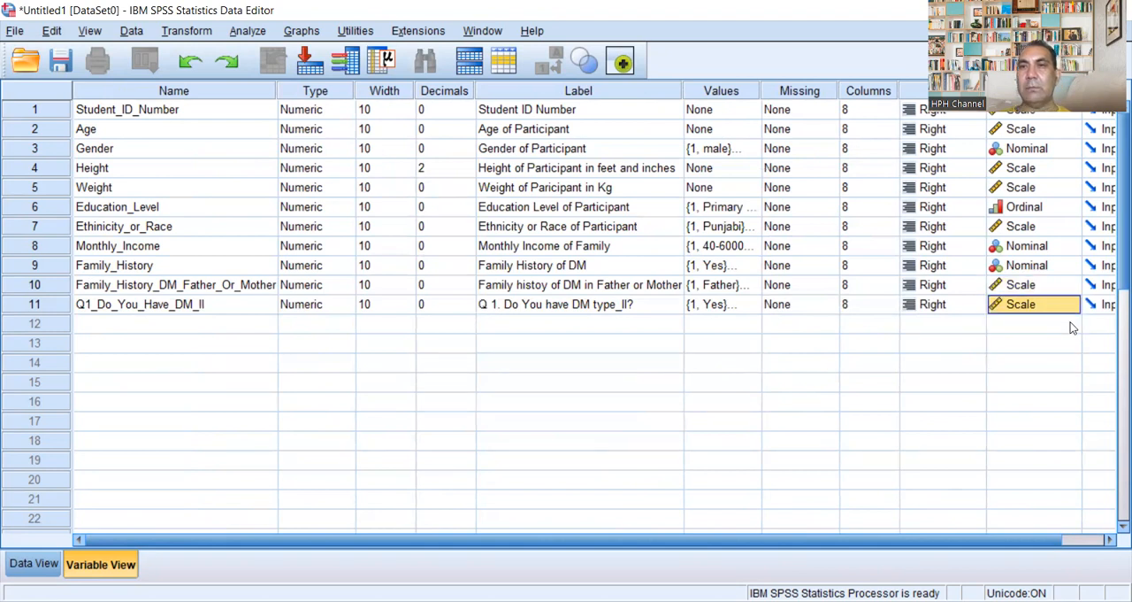
{"action": "left_click", "coordinate": [1073, 306]}
{"action": "left_click", "coordinate": [1056, 360]}
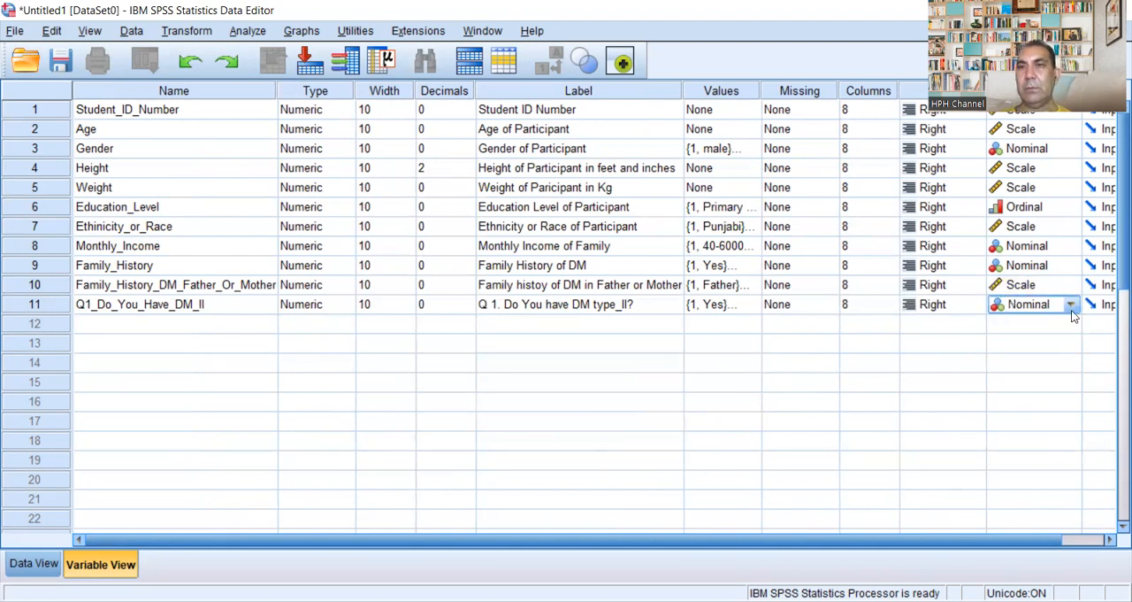
{"action": "left_click", "coordinate": [1078, 284]}
{"action": "left_click", "coordinate": [1071, 284]}
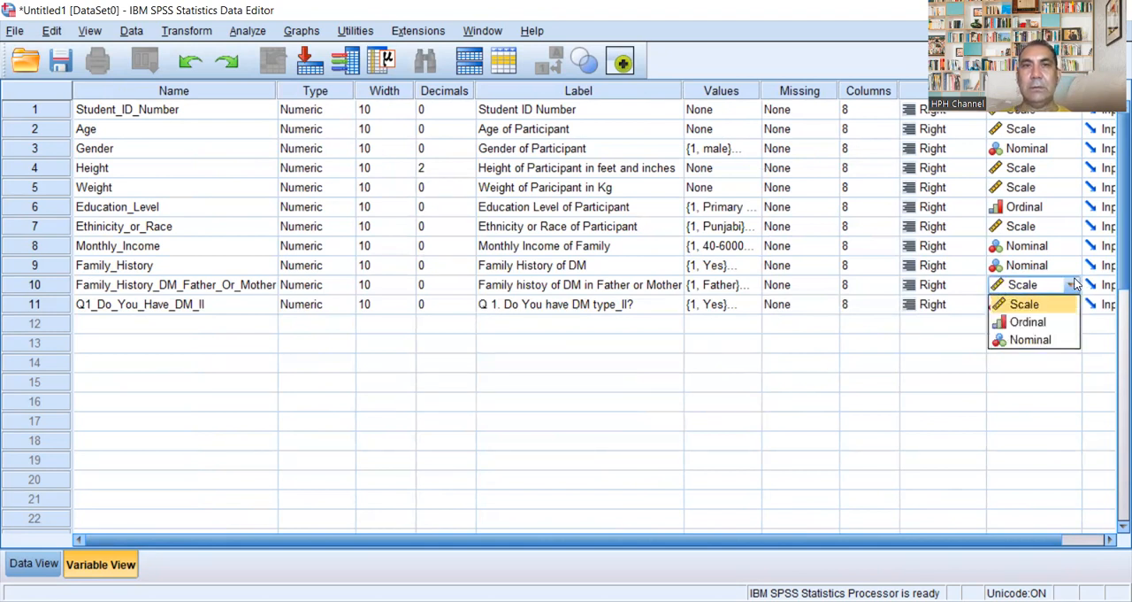
{"action": "left_click", "coordinate": [1064, 341]}
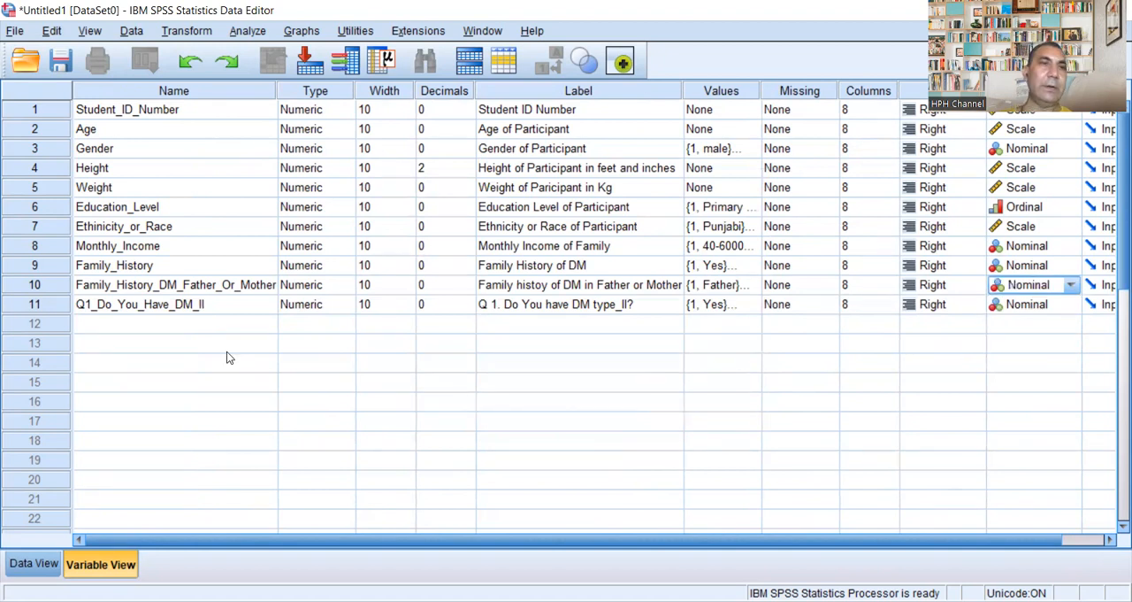
Step: Show the data grid to check that all eleven variables appear as columns
{"action": "left_click", "coordinate": [132, 345]}
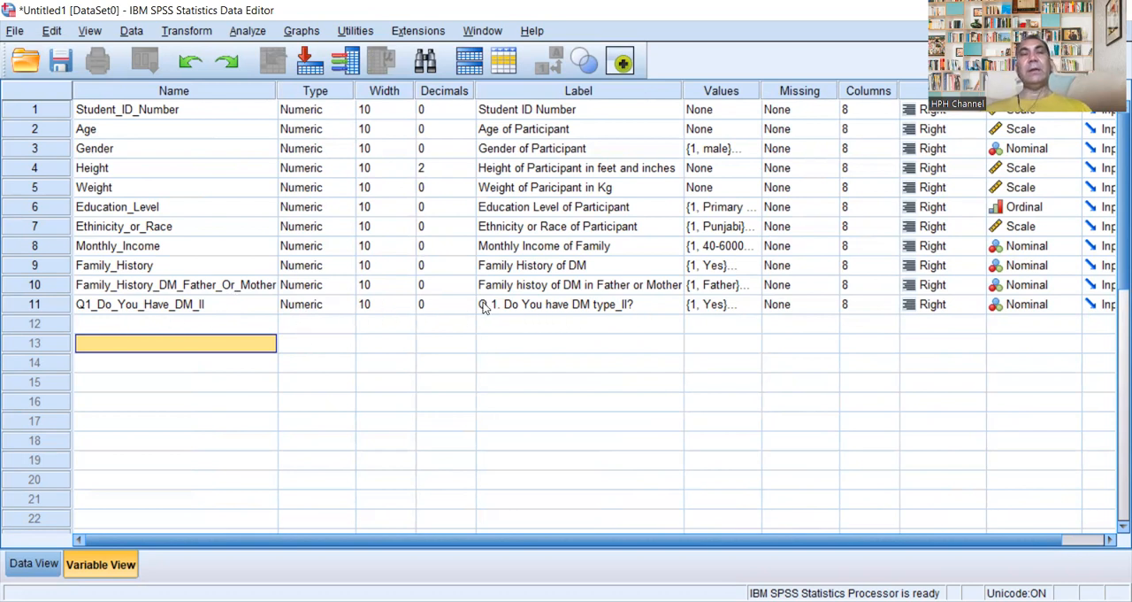
{"action": "left_click", "coordinate": [38, 563]}
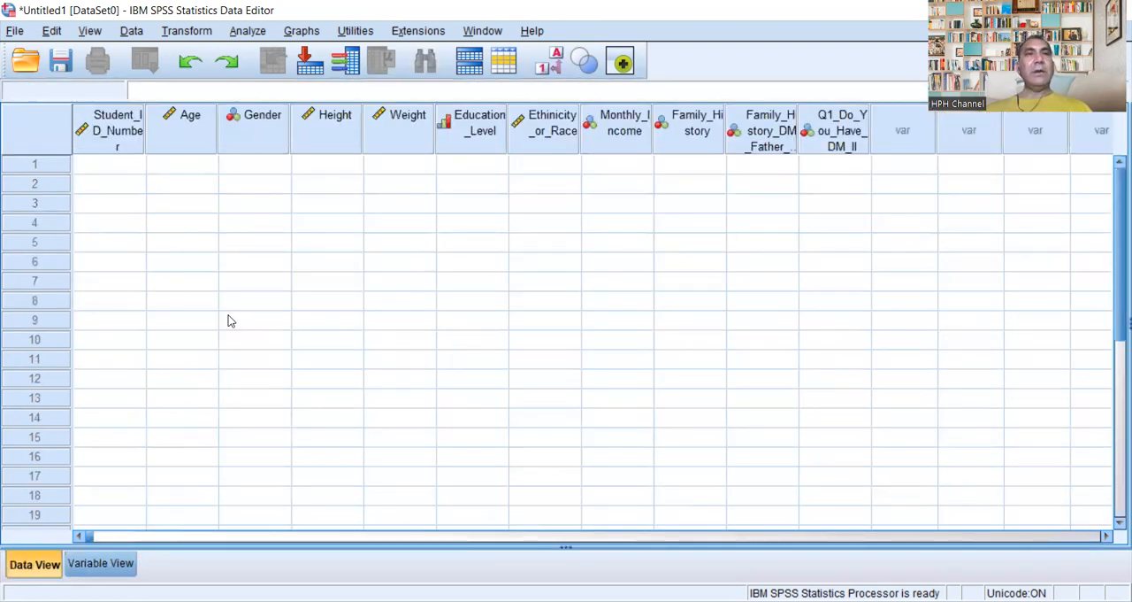
Step: Widen the Student_ID_Number, Education_Level, Ethinicity_or_Race, Monthly_Income and Family_History columns so that each full name fits on one line
{"action": "left_click_drag", "start_coordinate": [146, 131], "coordinate": [200, 136]}
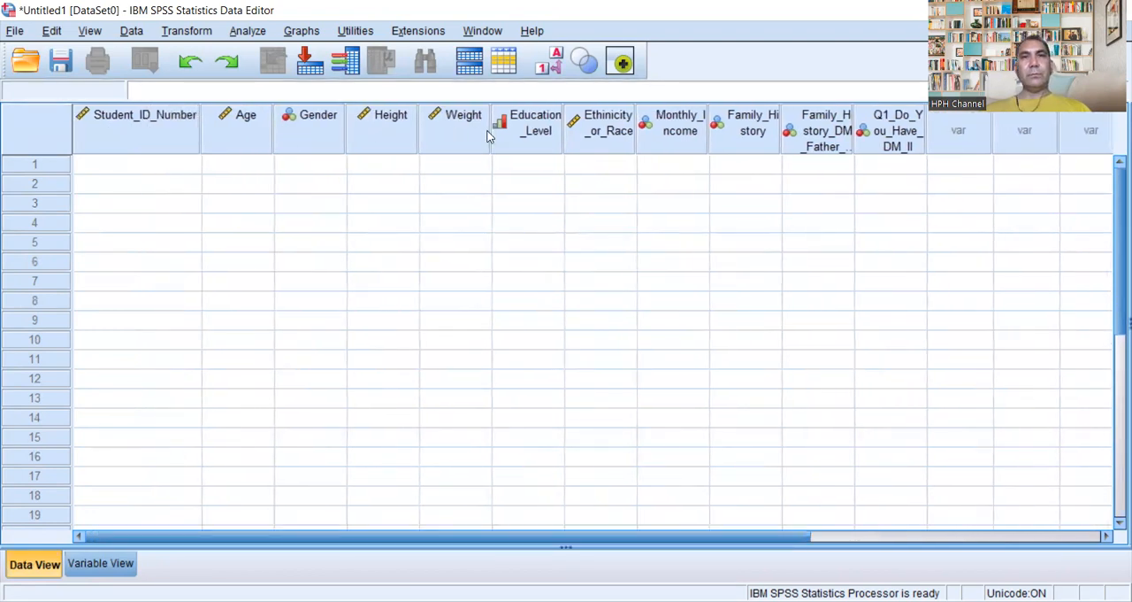
{"action": "left_click_drag", "start_coordinate": [562, 129], "coordinate": [596, 133]}
{"action": "left_click_drag", "start_coordinate": [669, 146], "coordinate": [722, 144]}
{"action": "left_click_drag", "start_coordinate": [795, 146], "coordinate": [844, 148]}
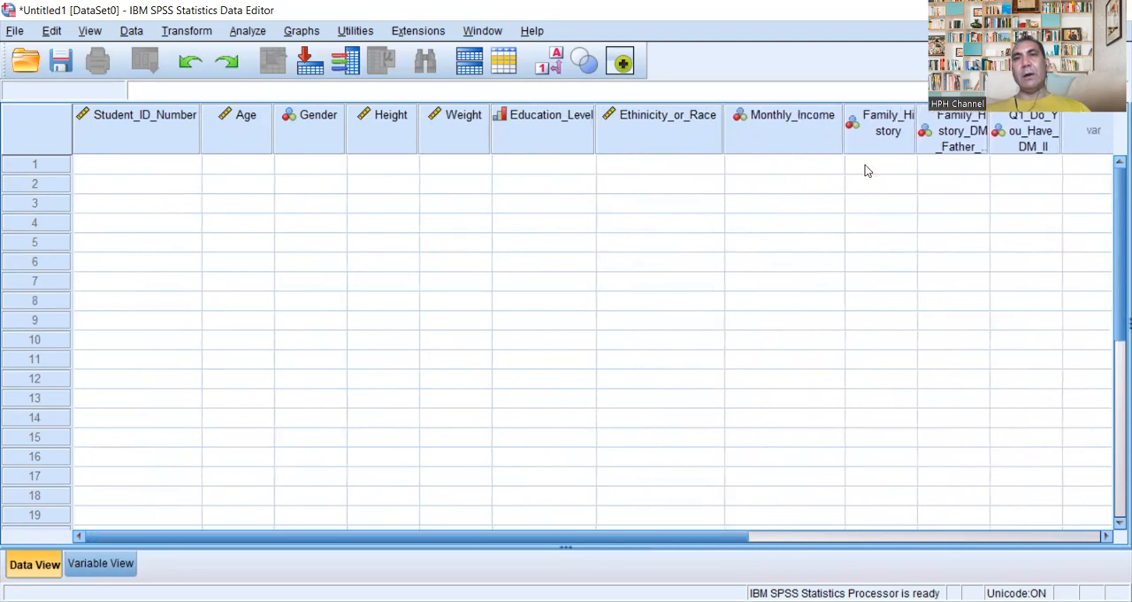
{"action": "left_click_drag", "start_coordinate": [916, 148], "coordinate": [950, 147]}
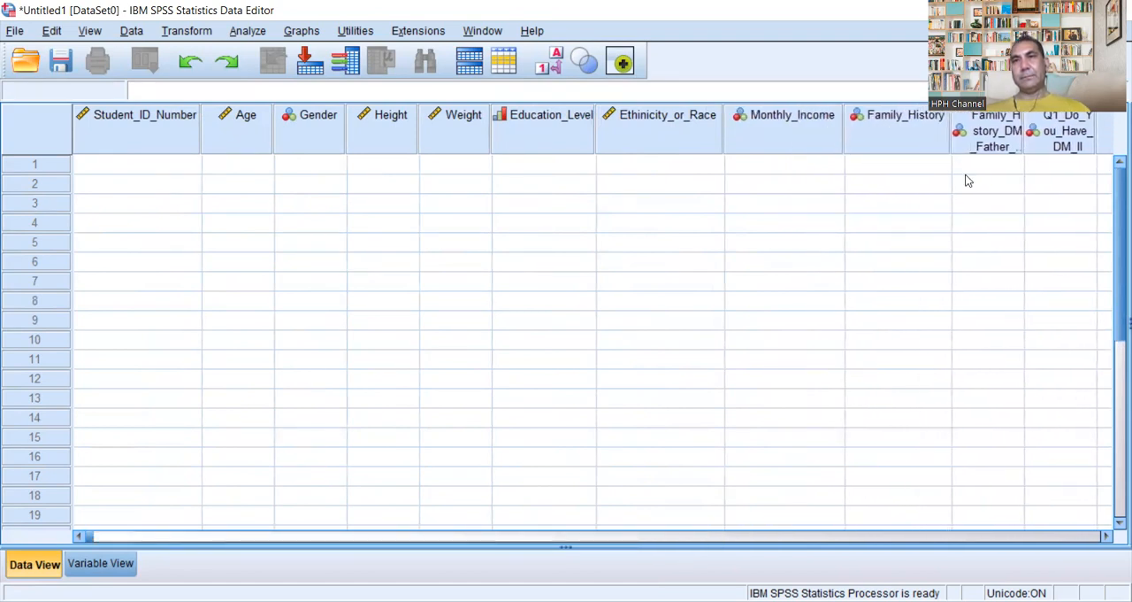
Step: Widen the Family_History_DM_Father_Or_Mother and Q1_Do_You_Have_DM_II columns to make their full names readable
{"action": "left_click_drag", "start_coordinate": [1021, 151], "coordinate": [1072, 148]}
{"action": "left_click_drag", "start_coordinate": [1072, 148], "coordinate": [1067, 148]}
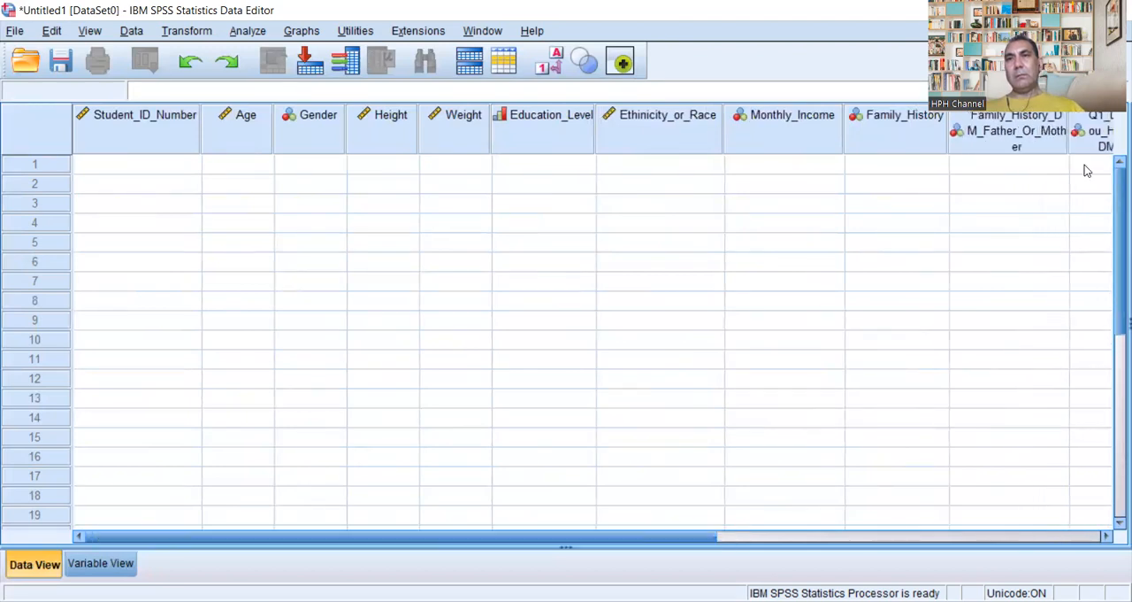
{"action": "left_click_drag", "start_coordinate": [700, 529], "coordinate": [797, 523]}
{"action": "left_click_drag", "start_coordinate": [713, 547], "coordinate": [879, 519]}
{"action": "left_click_drag", "start_coordinate": [805, 129], "coordinate": [892, 128]}
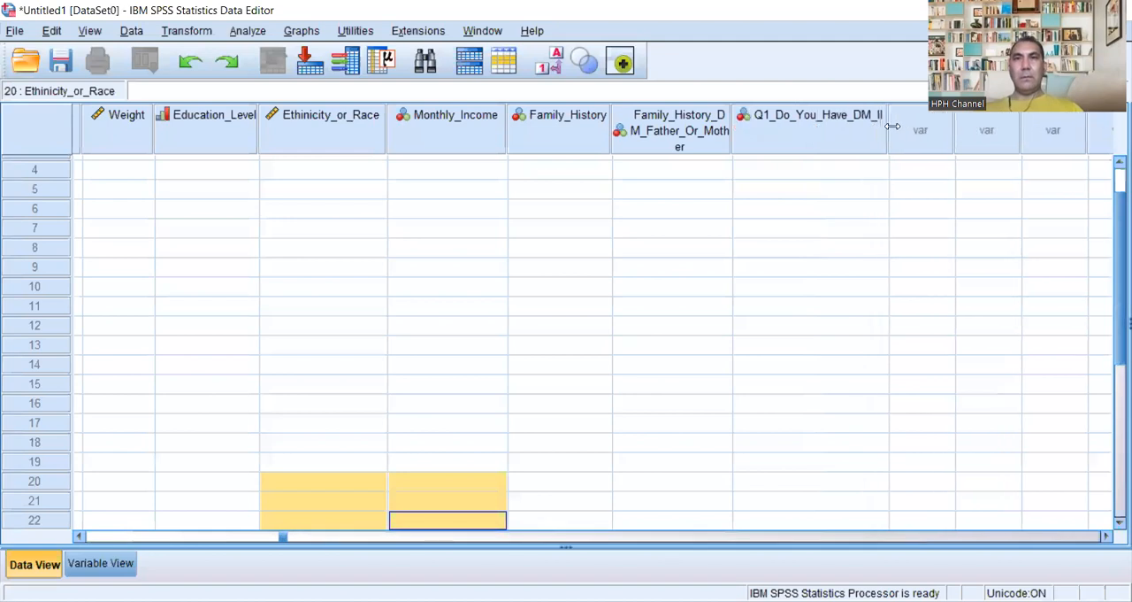
{"action": "left_click_drag", "start_coordinate": [732, 128], "coordinate": [765, 129]}
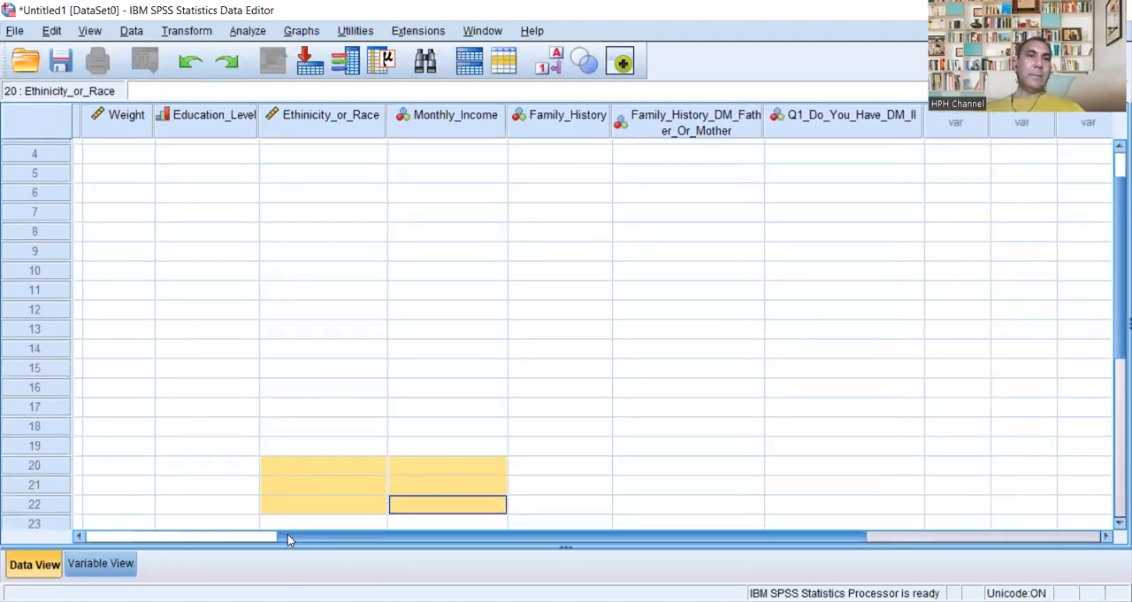
Step: Enter the student ID number of the first case in row 1 of the Student_ID_Number column
{"action": "left_click_drag", "start_coordinate": [287, 535], "coordinate": [87, 530]}
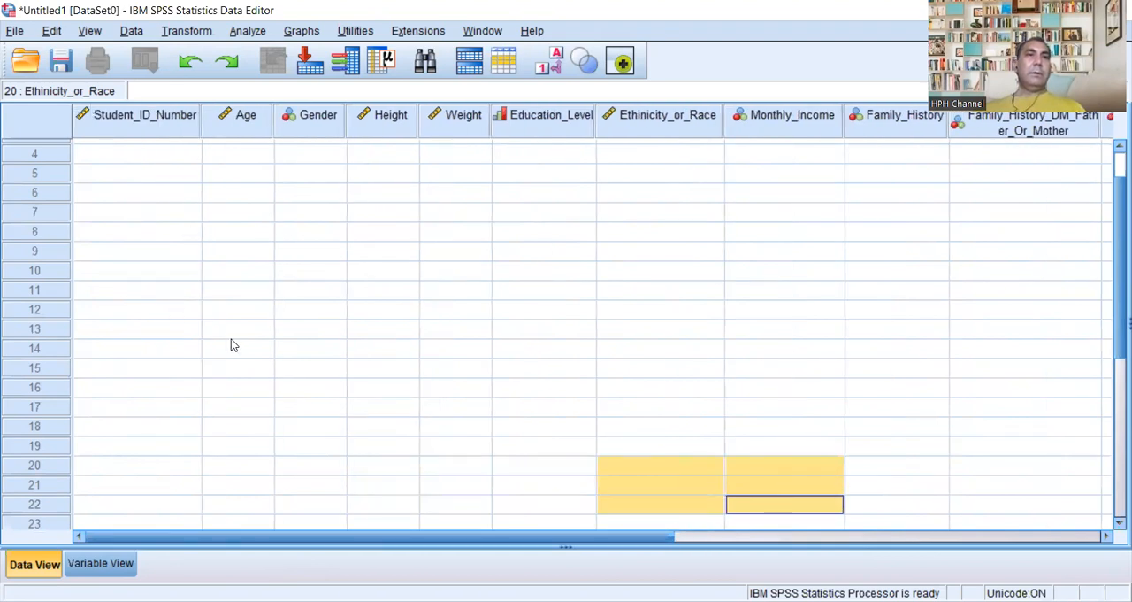
{"action": "scroll", "coordinate": [217, 319], "scroll_direction": "up", "scroll_amount": 1}
{"action": "left_click", "coordinate": [161, 149]}
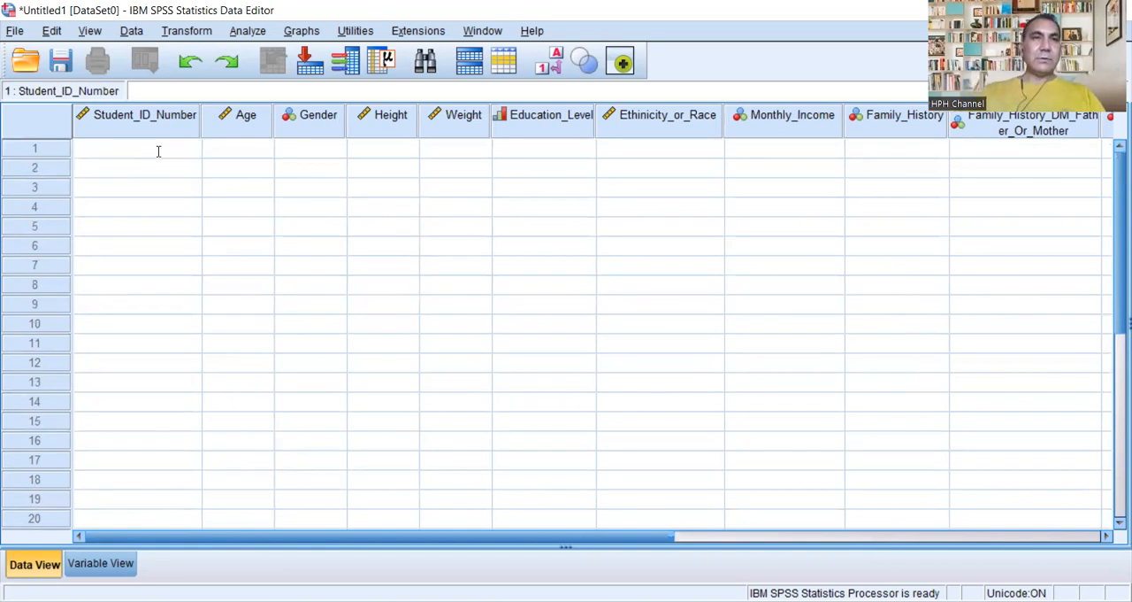
{"action": "type", "text": "0001"}
{"action": "key", "text": "BackSpace"}
{"action": "key", "text": "BackSpace"}
{"action": "type", "text": "1"}
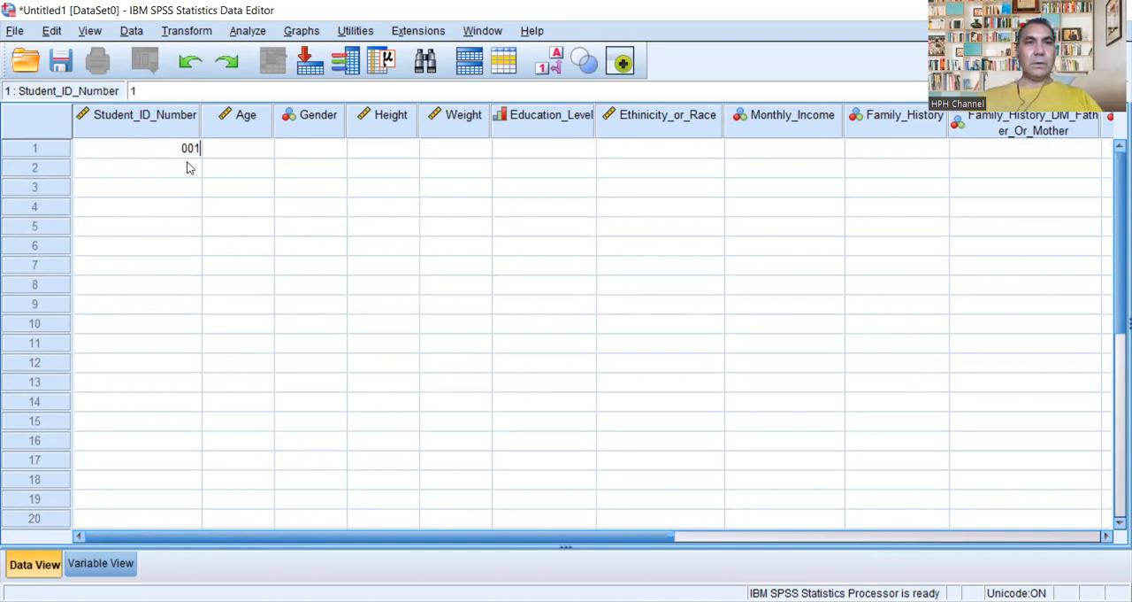
Step: Enter 34 for Age and 1 for Gender in the first case
{"action": "left_click", "coordinate": [245, 152]}
{"action": "left_click", "coordinate": [249, 152]}
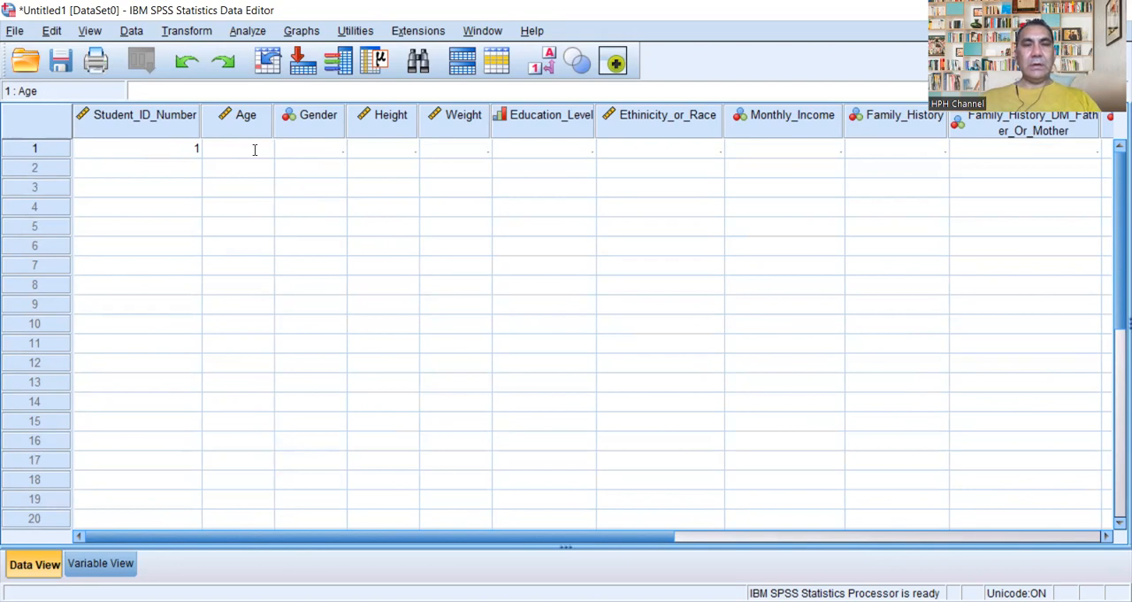
{"action": "type", "text": "34"}
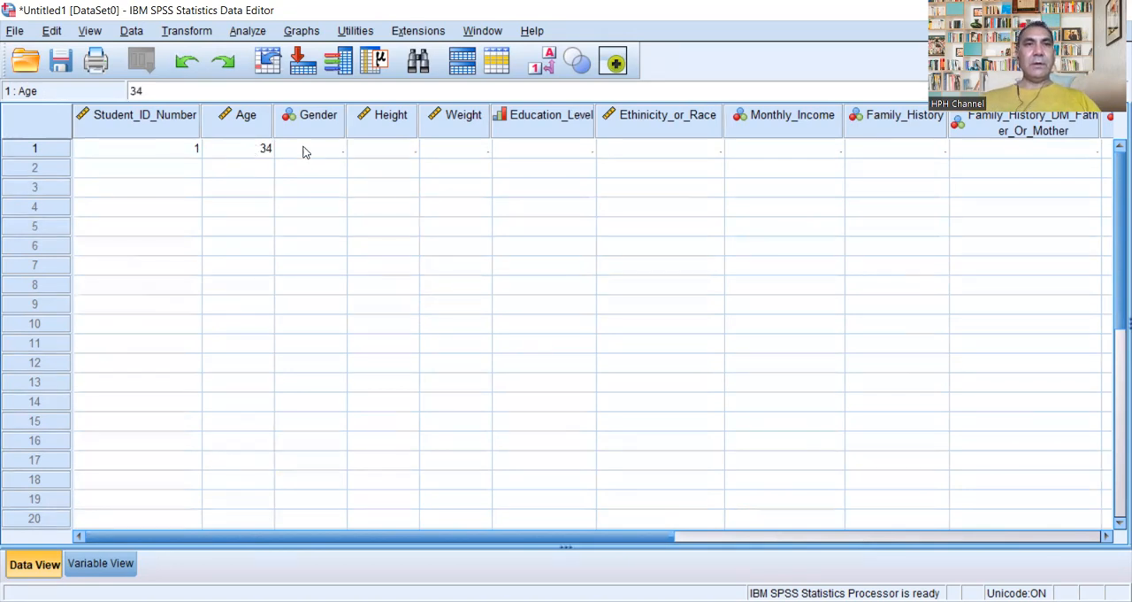
{"action": "left_click", "coordinate": [332, 150]}
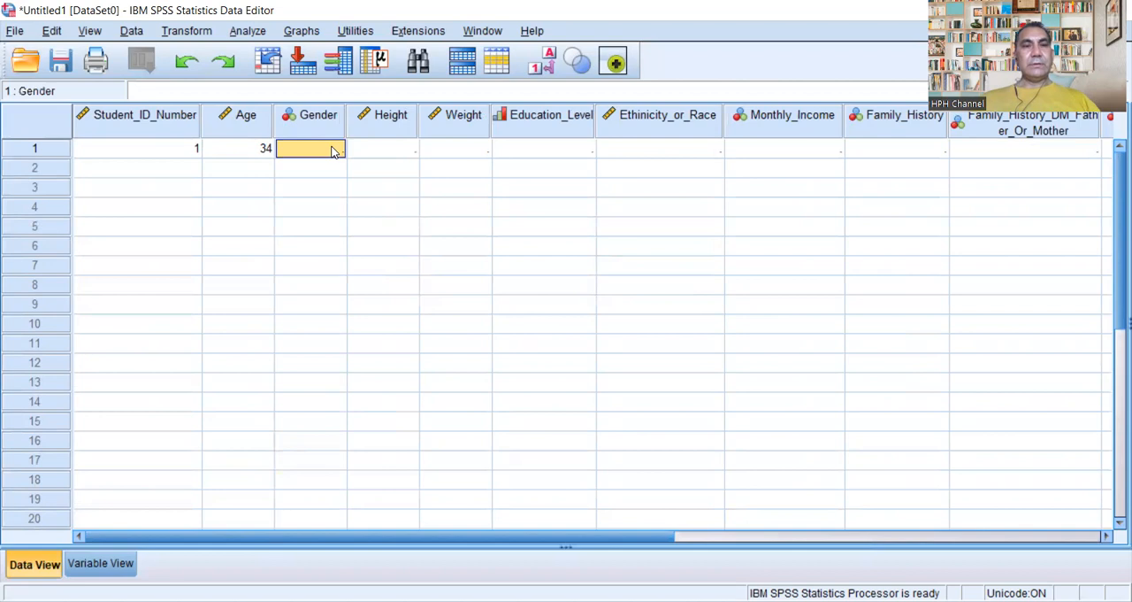
{"action": "type", "text": "1"}
Step: Enter 5.8 for Height and 80 for Weight in the first case
{"action": "left_click", "coordinate": [409, 150]}
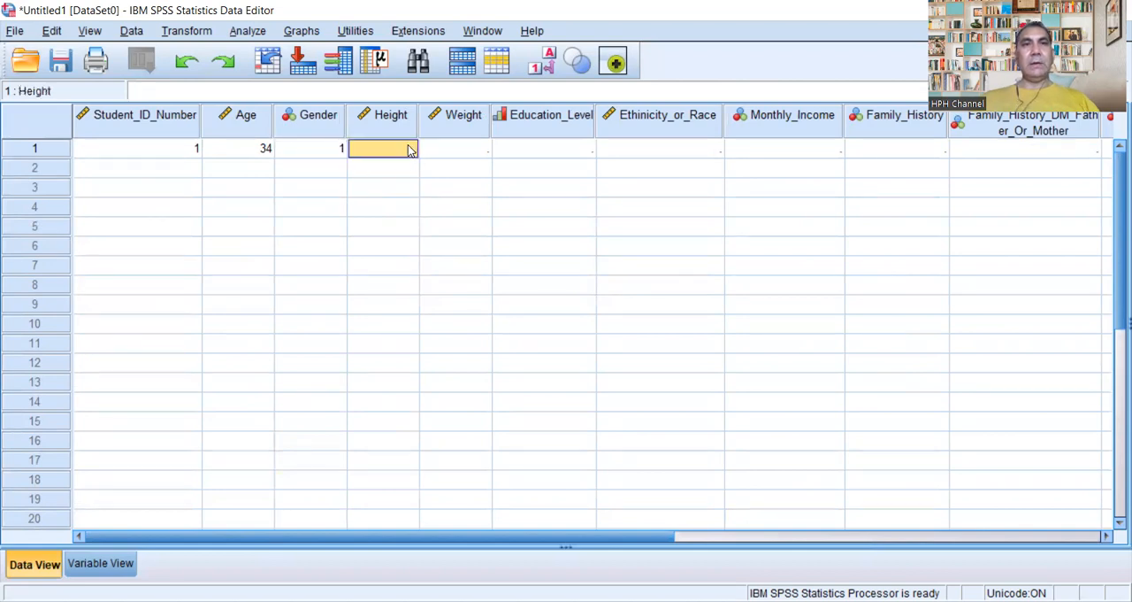
{"action": "type", "text": "5.8"}
{"action": "left_click", "coordinate": [487, 155]}
{"action": "left_click", "coordinate": [487, 154]}
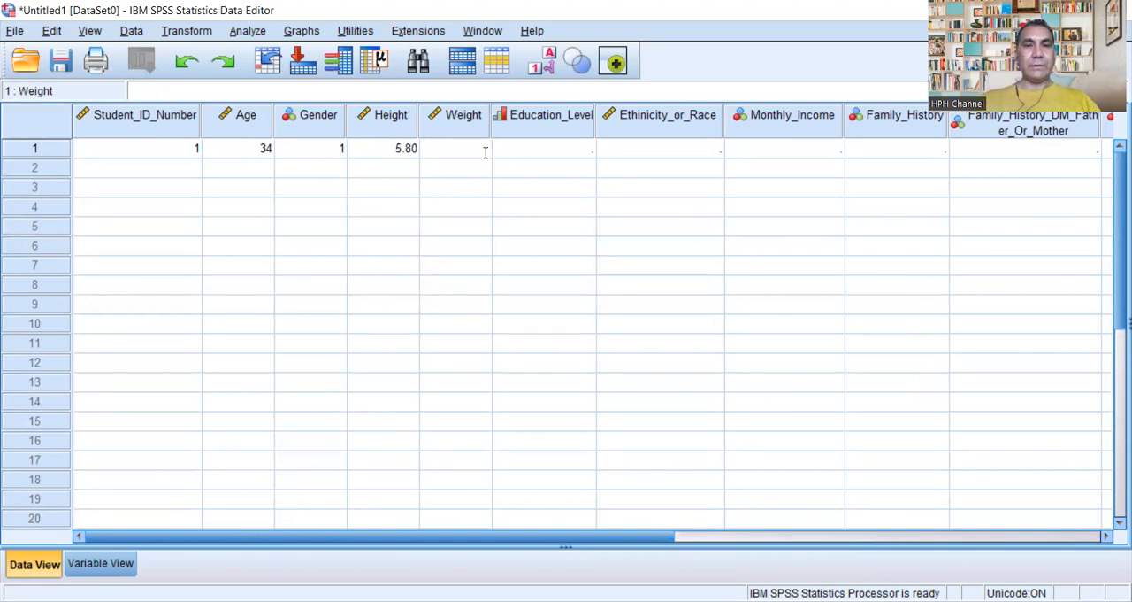
{"action": "type", "text": "80"}
Step: Enter 5 for Education_Level and 1 for Ethinicity_or_Race in the first case
{"action": "left_click", "coordinate": [575, 151]}
{"action": "type", "text": "5"}
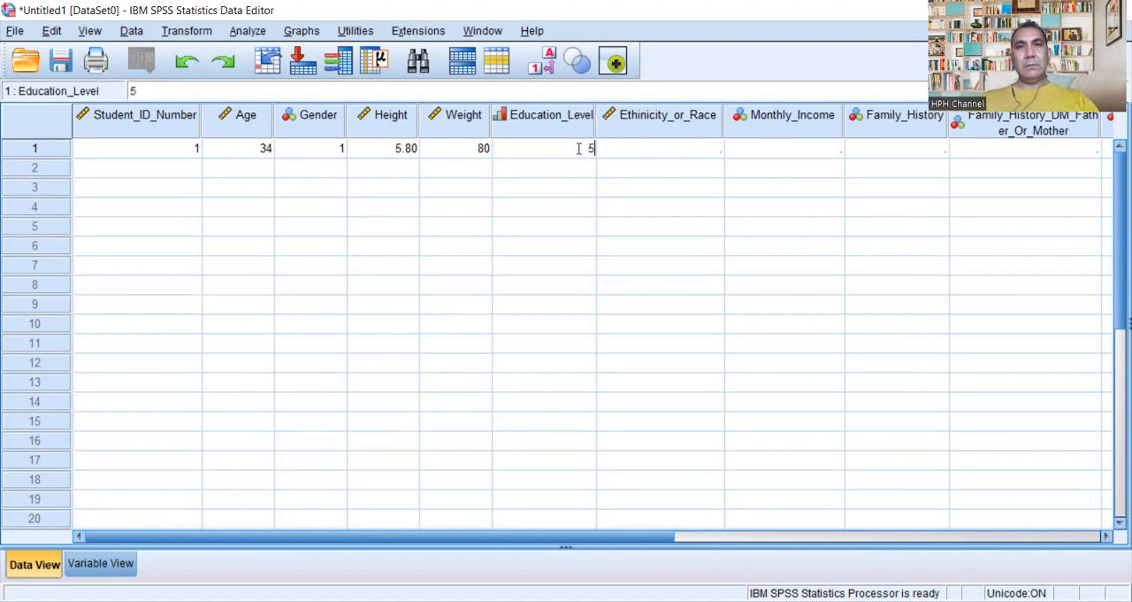
{"action": "left_click", "coordinate": [713, 150]}
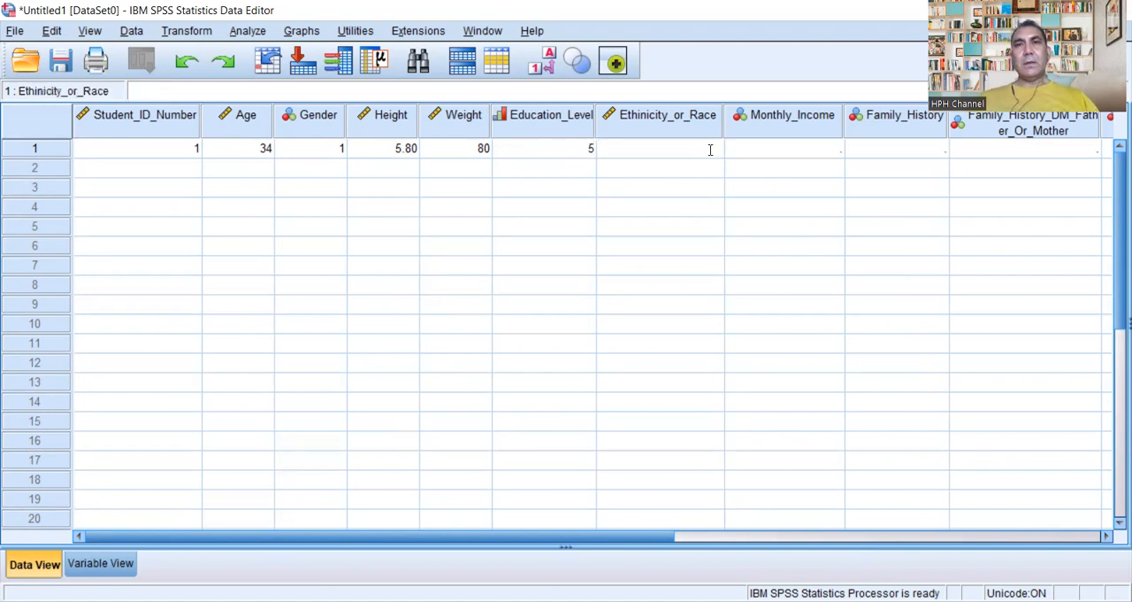
{"action": "type", "text": "1"}
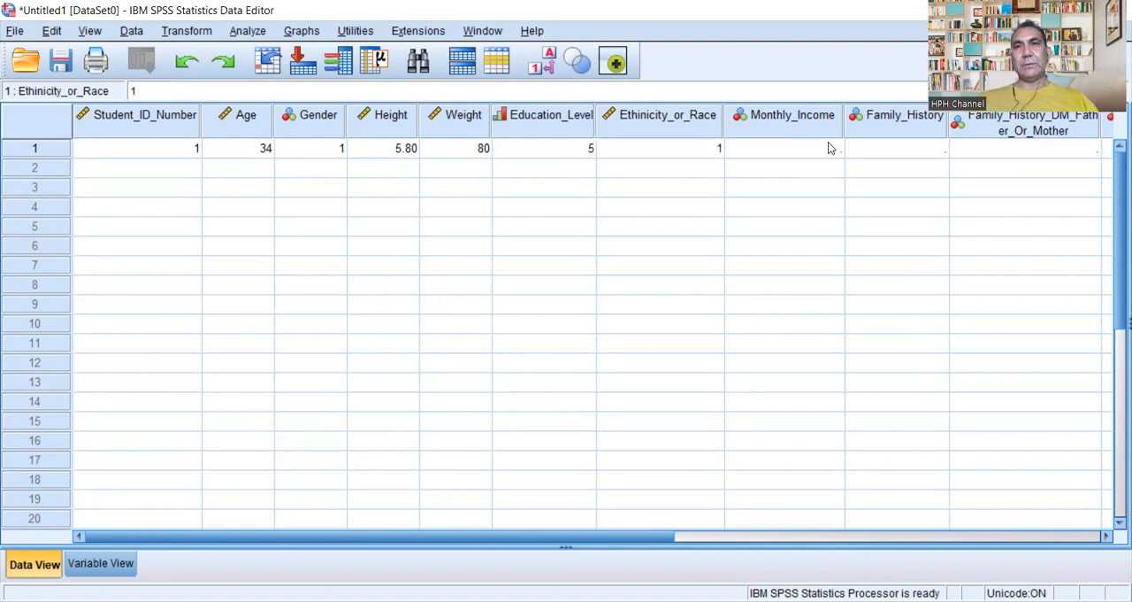
{"action": "left_click", "coordinate": [828, 148]}
{"action": "left_click", "coordinate": [695, 155]}
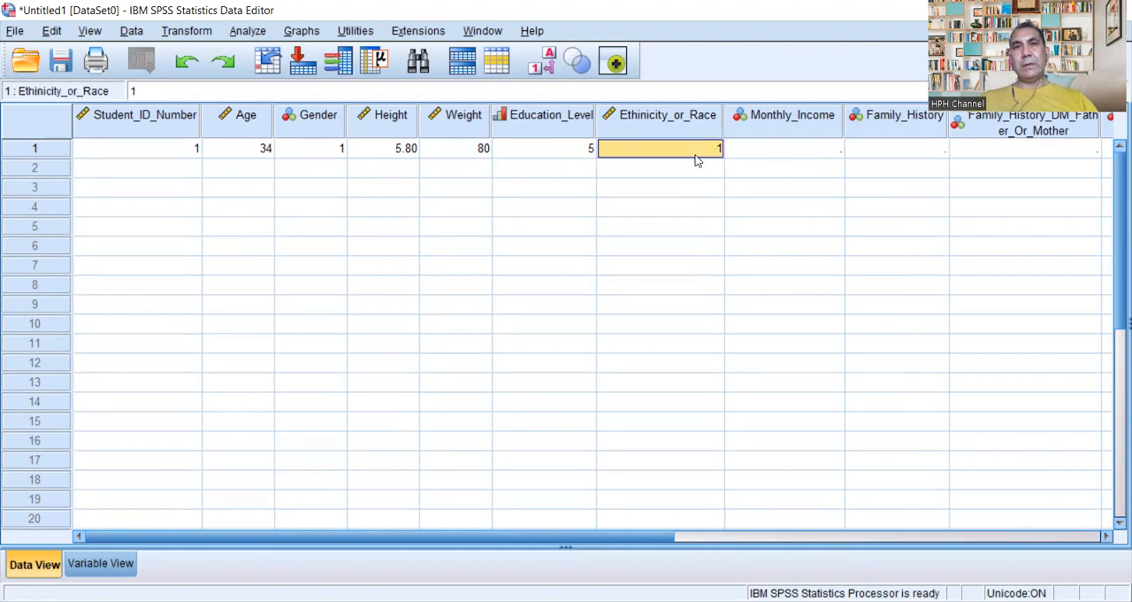
Step: Look up the value labels defined for Monthly_Income to find the income category codes, leaving them unedited
{"action": "left_click", "coordinate": [832, 149]}
{"action": "left_click", "coordinate": [834, 149]}
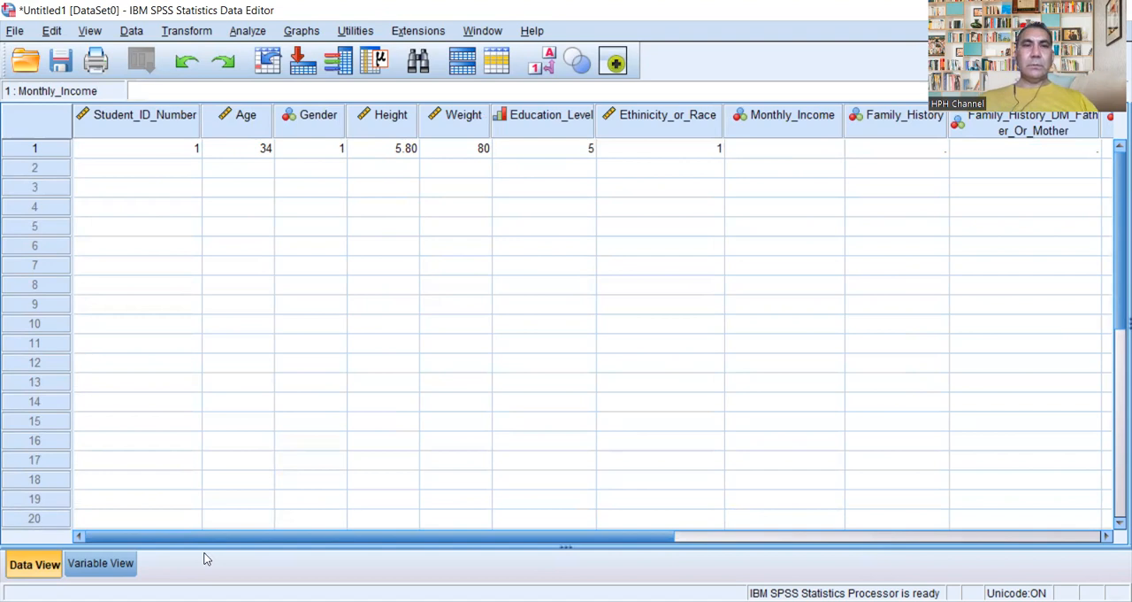
{"action": "double_click", "coordinate": [834, 130]}
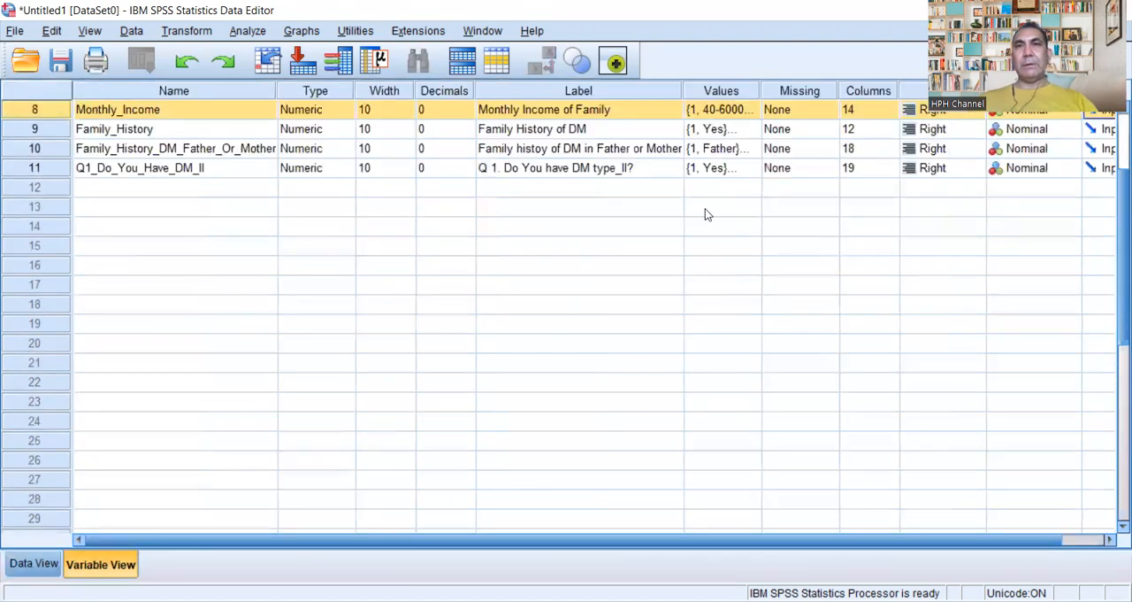
{"action": "left_click", "coordinate": [749, 109]}
{"action": "left_click", "coordinate": [750, 110]}
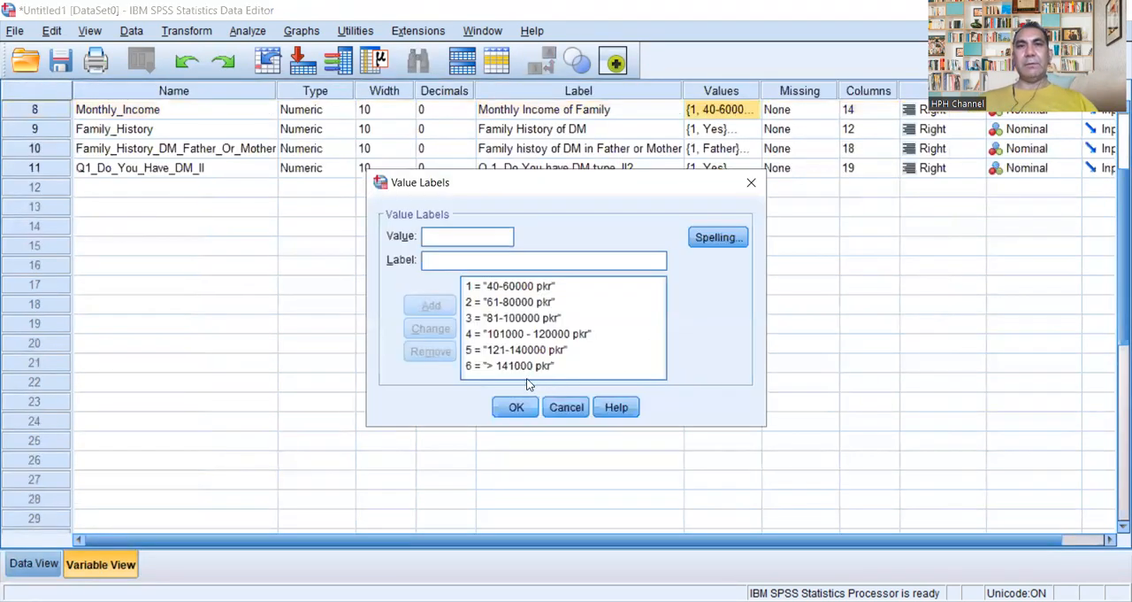
{"action": "left_click", "coordinate": [749, 183]}
Step: Back in the data grid, enter 3 for Monthly_Income and 1 for Family_History in the first case
{"action": "left_click", "coordinate": [33, 564]}
{"action": "double_click", "coordinate": [834, 148]}
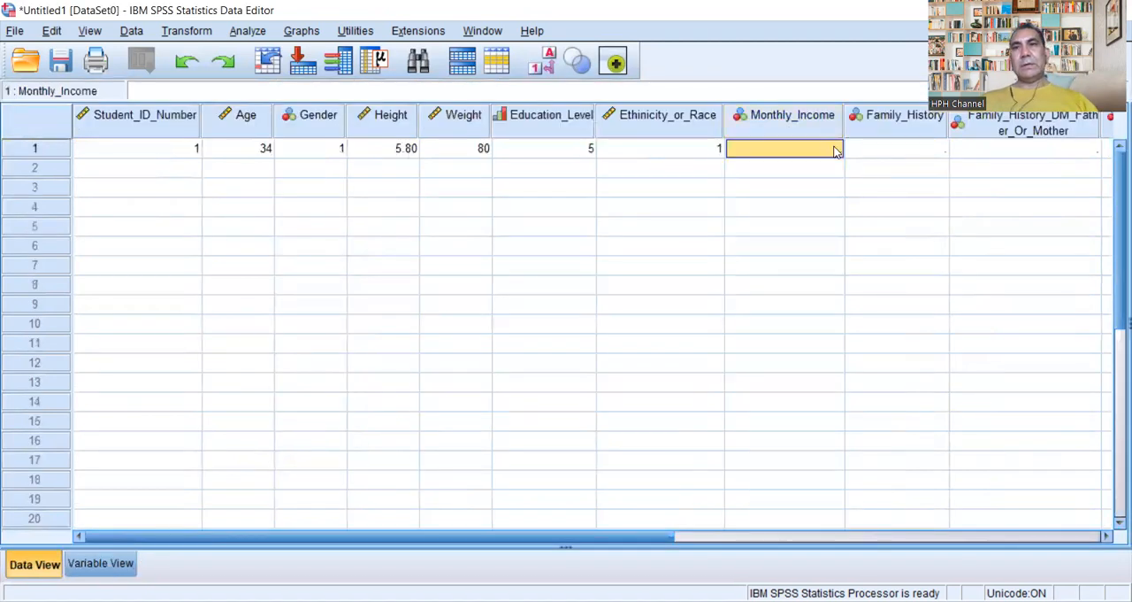
{"action": "type", "text": "3"}
{"action": "left_click", "coordinate": [942, 152]}
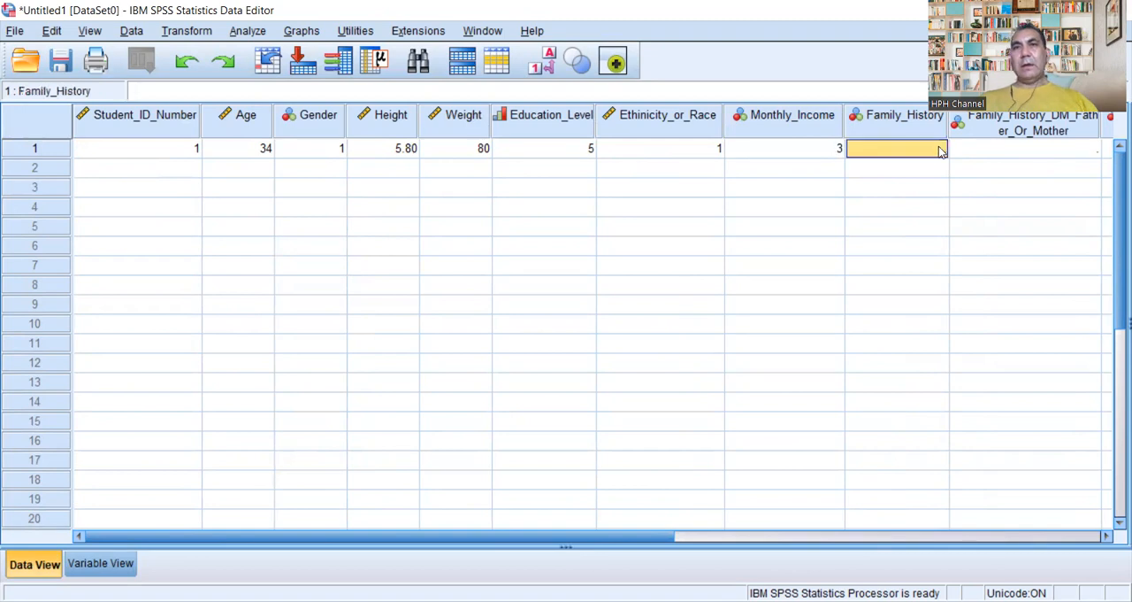
{"action": "left_click", "coordinate": [931, 128]}
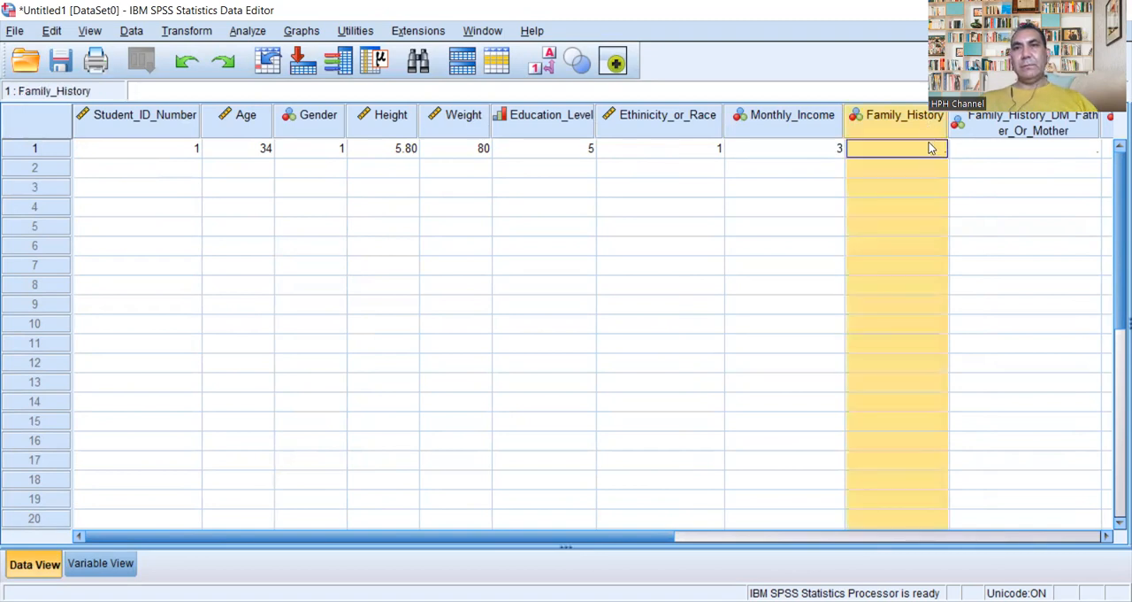
{"action": "double_click", "coordinate": [927, 149]}
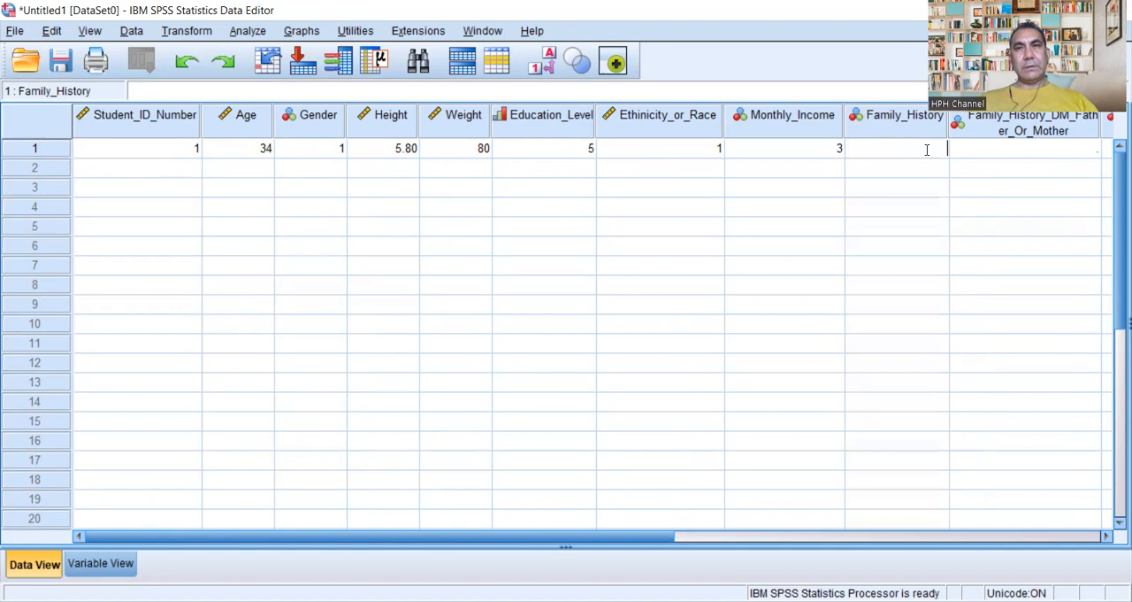
{"action": "type", "text": "1"}
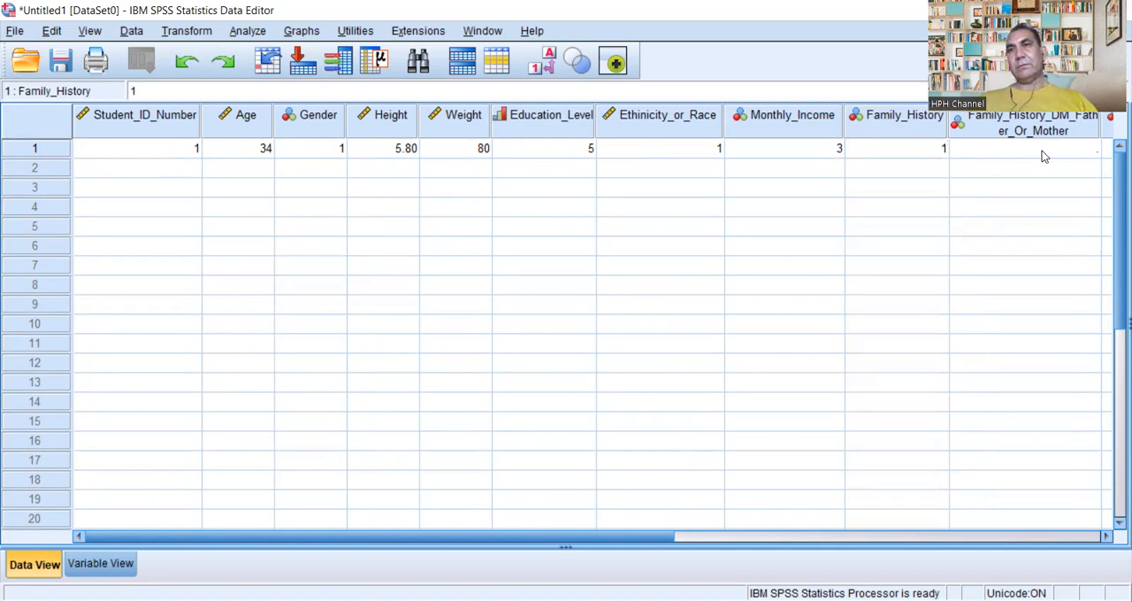
Step: Enter 1 for both Family_History_DM_Father_Or_Mother and Q1_Do_You_Have_DM_II in the first case
{"action": "left_click", "coordinate": [1091, 147]}
{"action": "double_click", "coordinate": [1092, 146]}
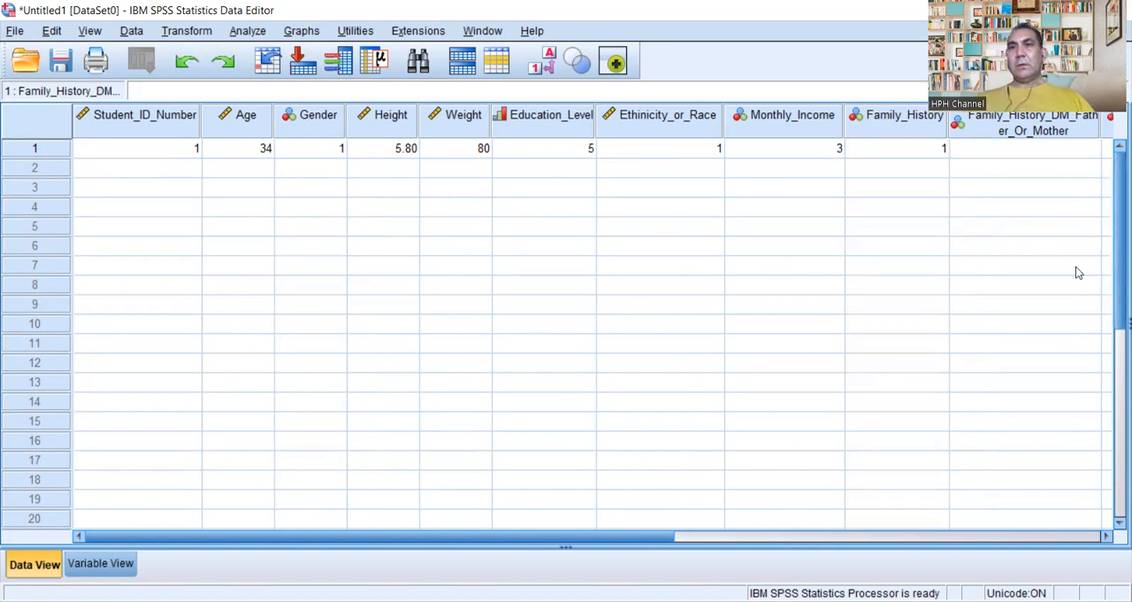
{"action": "left_click_drag", "start_coordinate": [672, 533], "coordinate": [818, 540]}
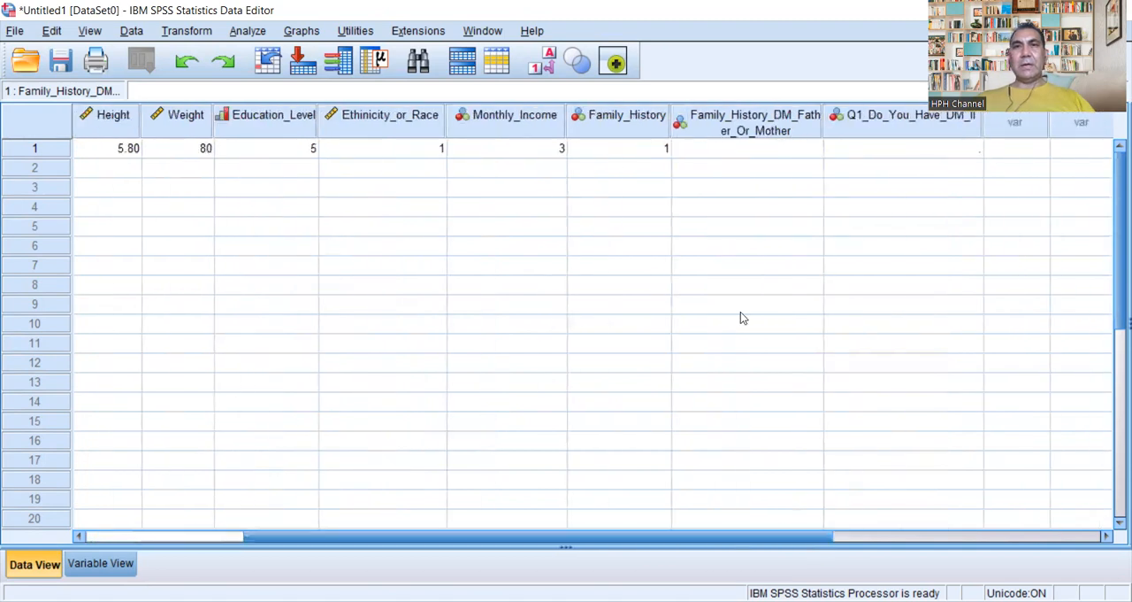
{"action": "left_click", "coordinate": [818, 126]}
{"action": "double_click", "coordinate": [812, 150]}
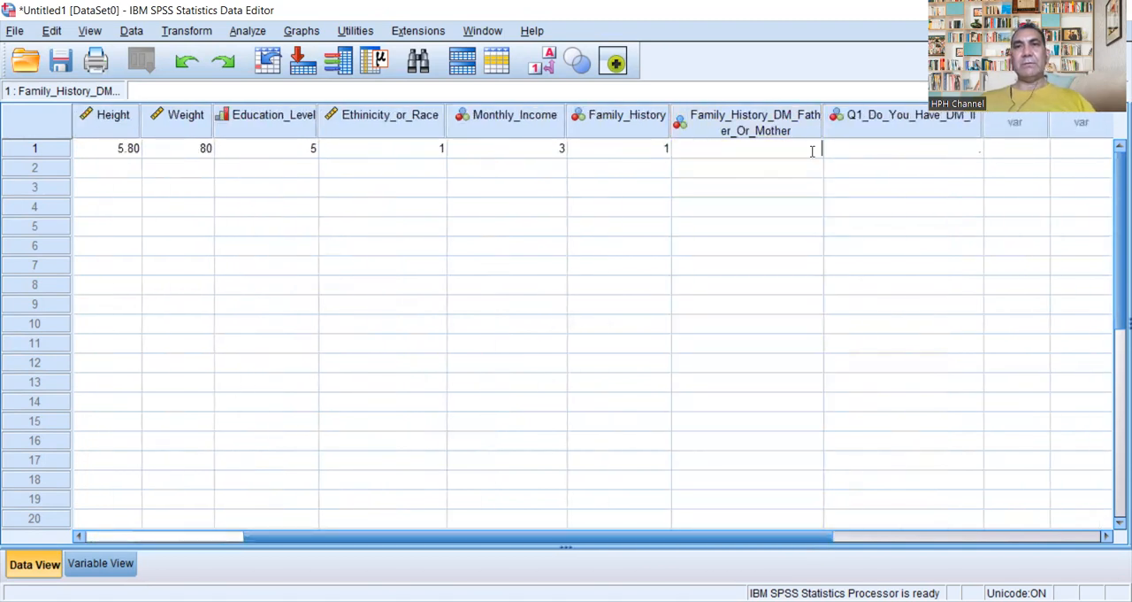
{"action": "type", "text": "1"}
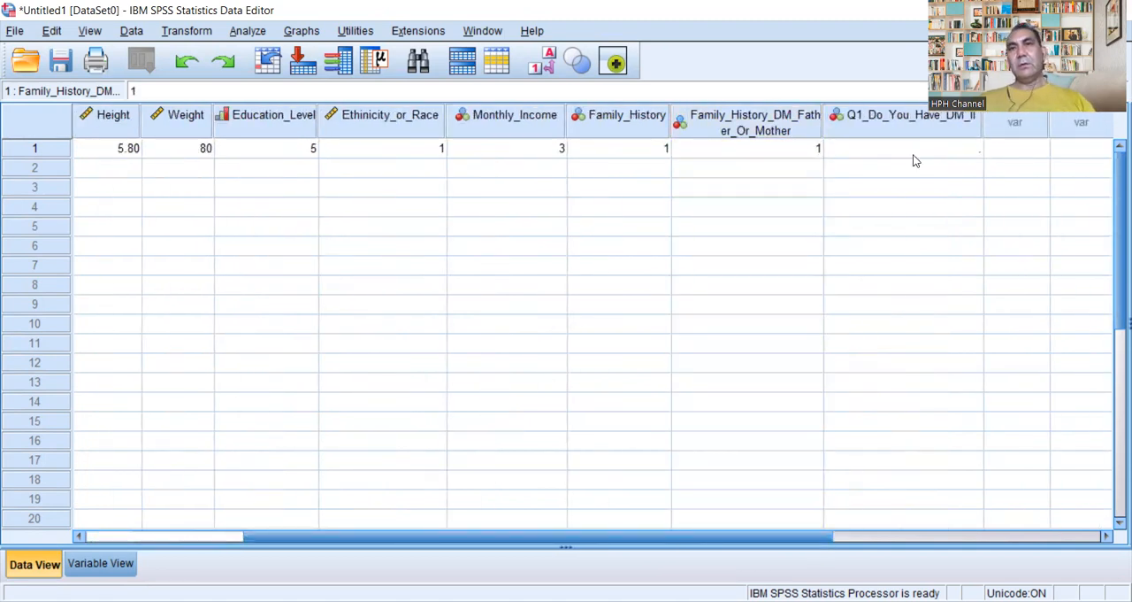
{"action": "double_click", "coordinate": [965, 149]}
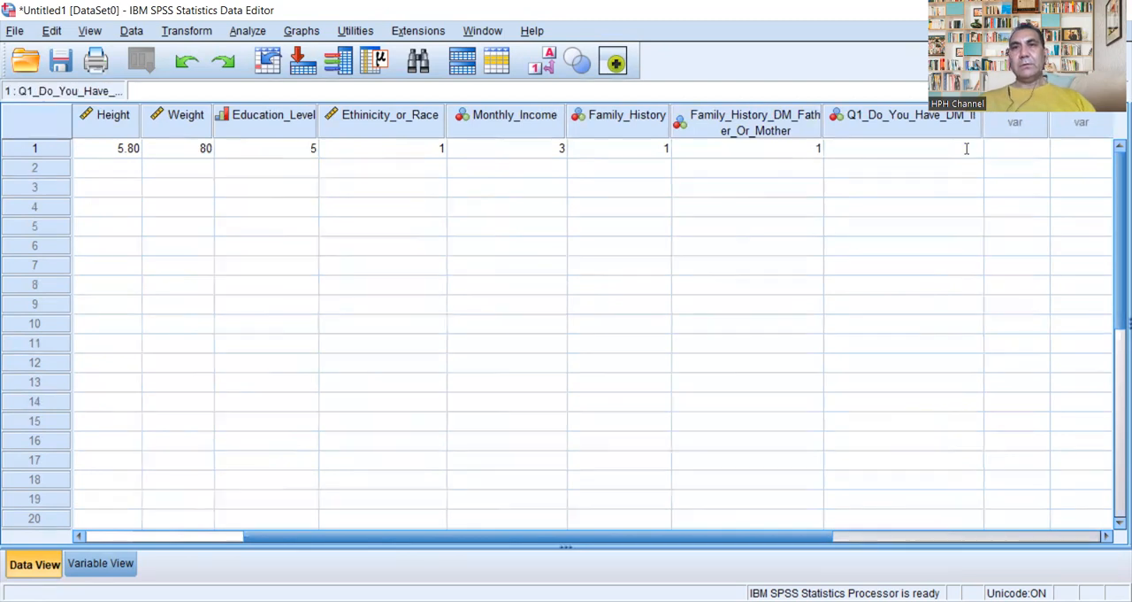
{"action": "type", "text": "1"}
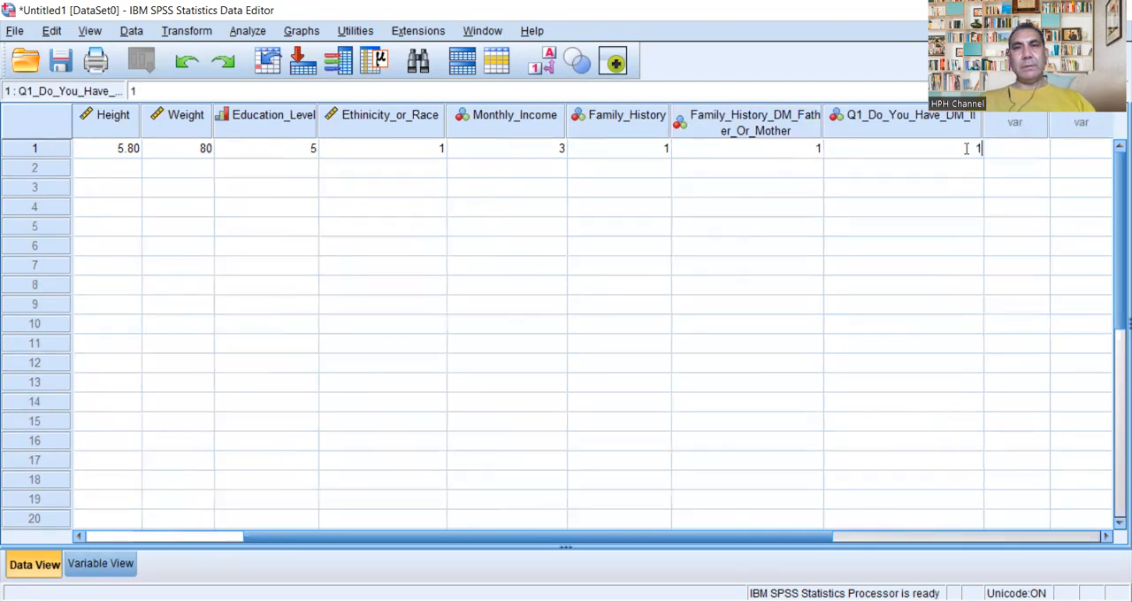
Step: Enter the student ID number of the second case in row 2 of the Student_ID_Number column
{"action": "left_click", "coordinate": [121, 537]}
{"action": "double_click", "coordinate": [190, 168]}
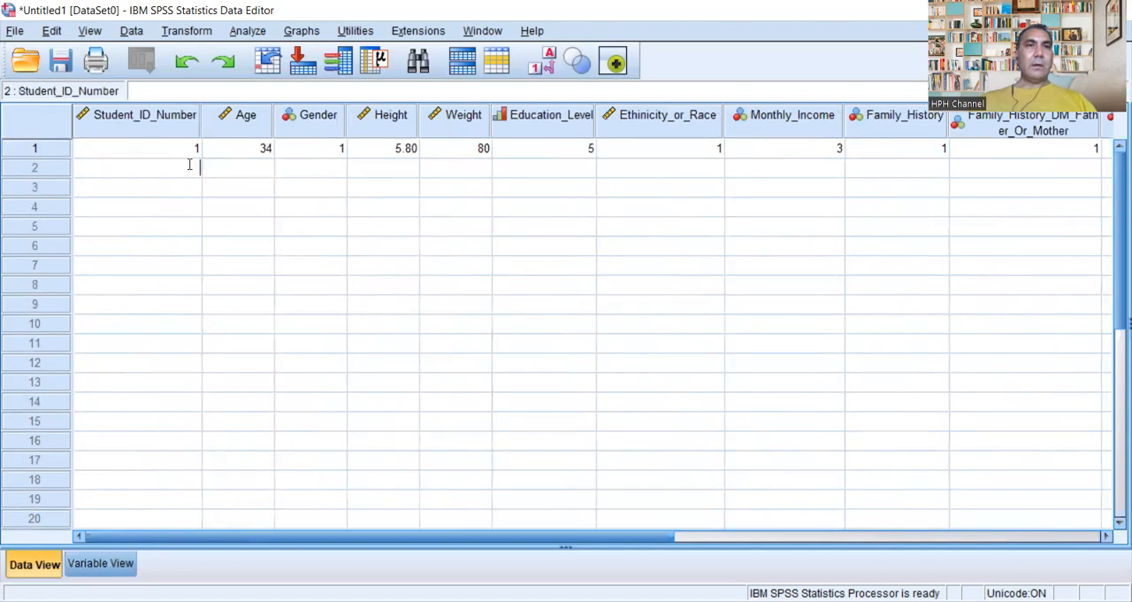
{"action": "type", "text": "002"}
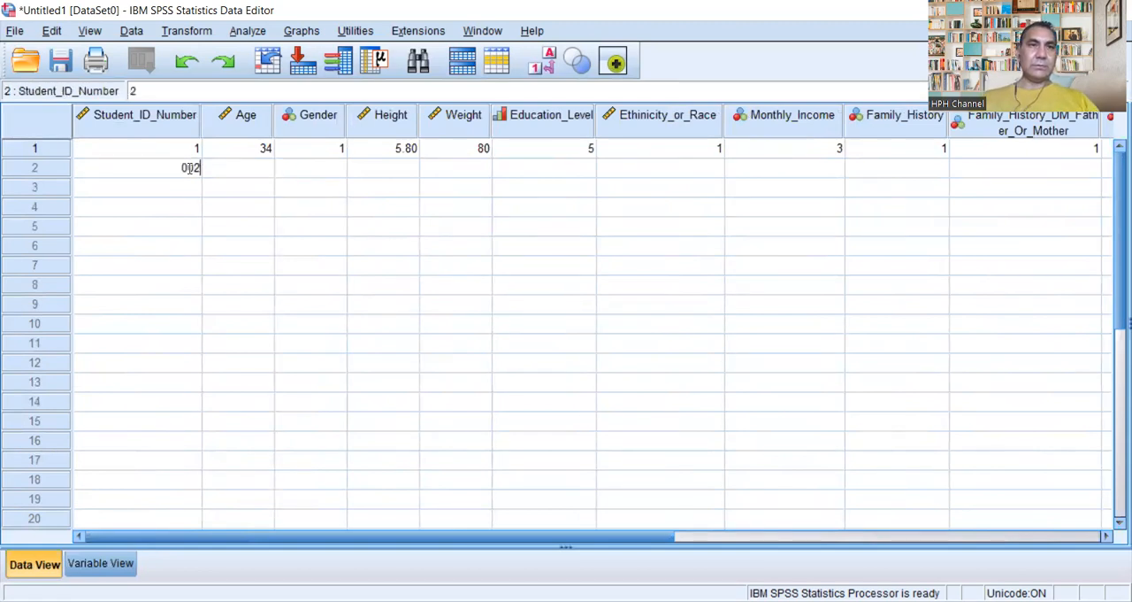
{"action": "left_click", "coordinate": [261, 170]}
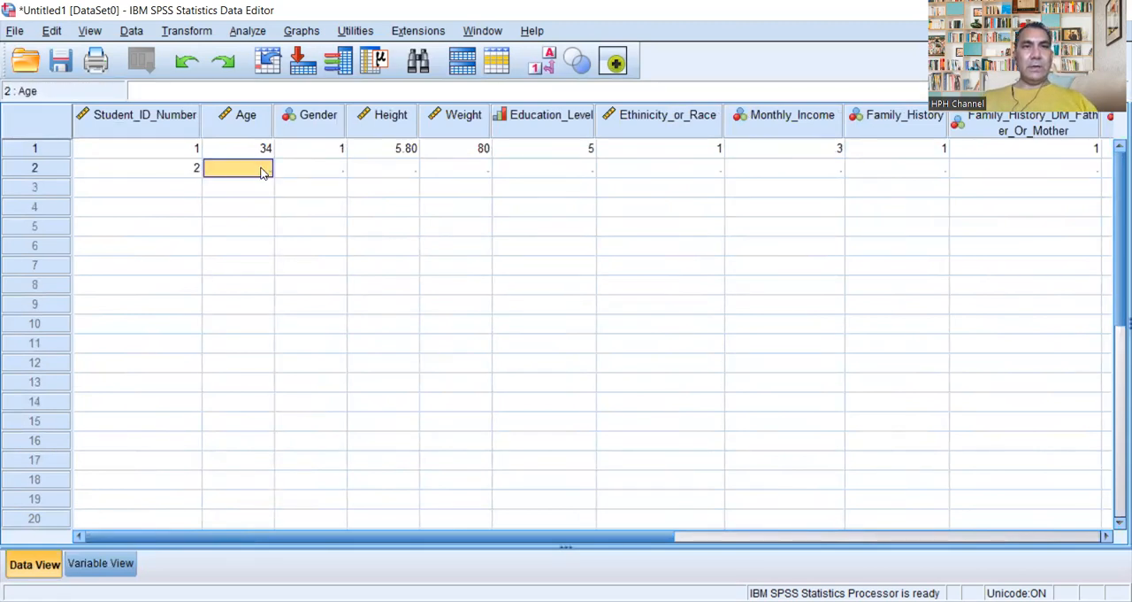
Step: Enter 40 for Age and 2 for Gender in the second case
{"action": "double_click", "coordinate": [262, 168]}
{"action": "type", "text": "40"}
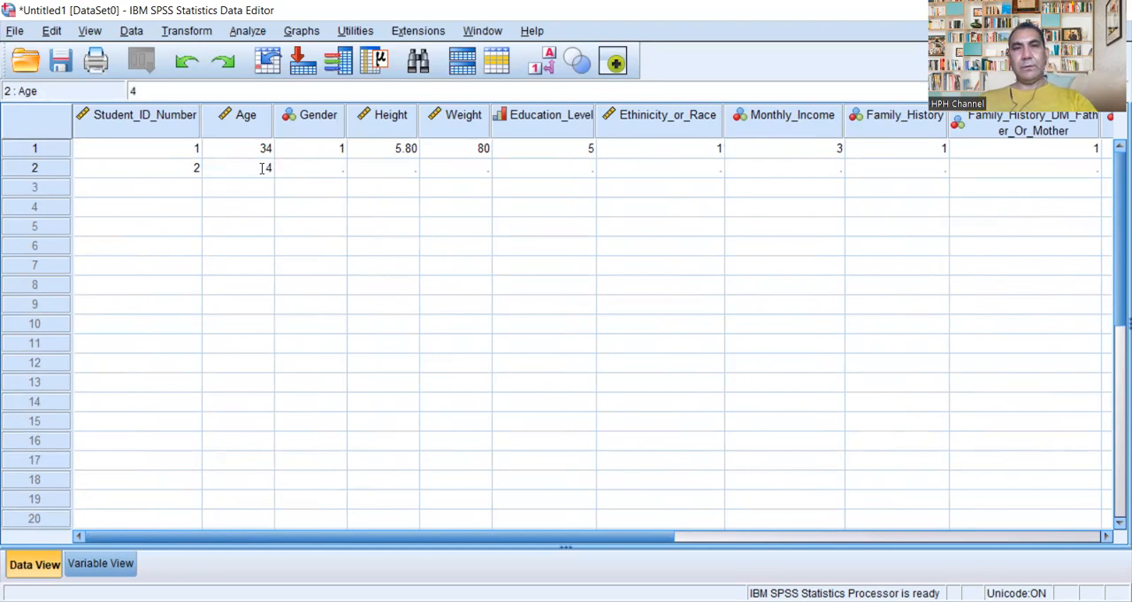
{"action": "left_click", "coordinate": [340, 168]}
{"action": "double_click", "coordinate": [336, 167]}
{"action": "type", "text": "2"}
Step: Enter 4.7 for Height and 75 for Weight in the second case
{"action": "left_click", "coordinate": [415, 165]}
{"action": "type", "text": "4"}
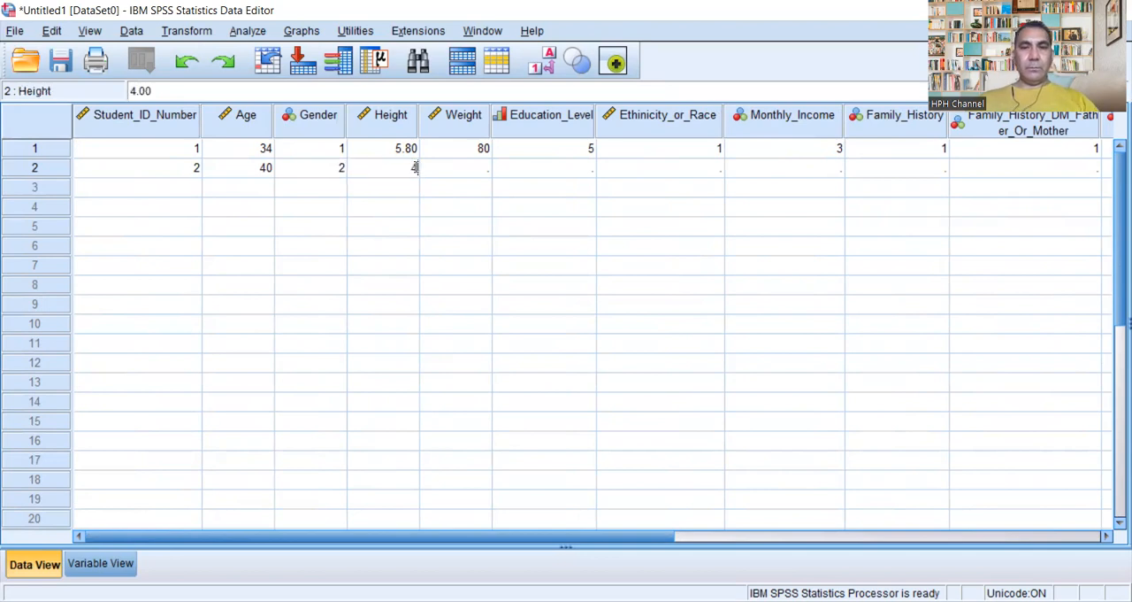
{"action": "type", "text": ".7"}
{"action": "left_click", "coordinate": [484, 168]}
{"action": "type", "text": "75"}
Step: Enter 5 for Education_Level, 2 for Ethinicity_or_Race and 4 for Monthly_Income in the second case
{"action": "left_click", "coordinate": [592, 167]}
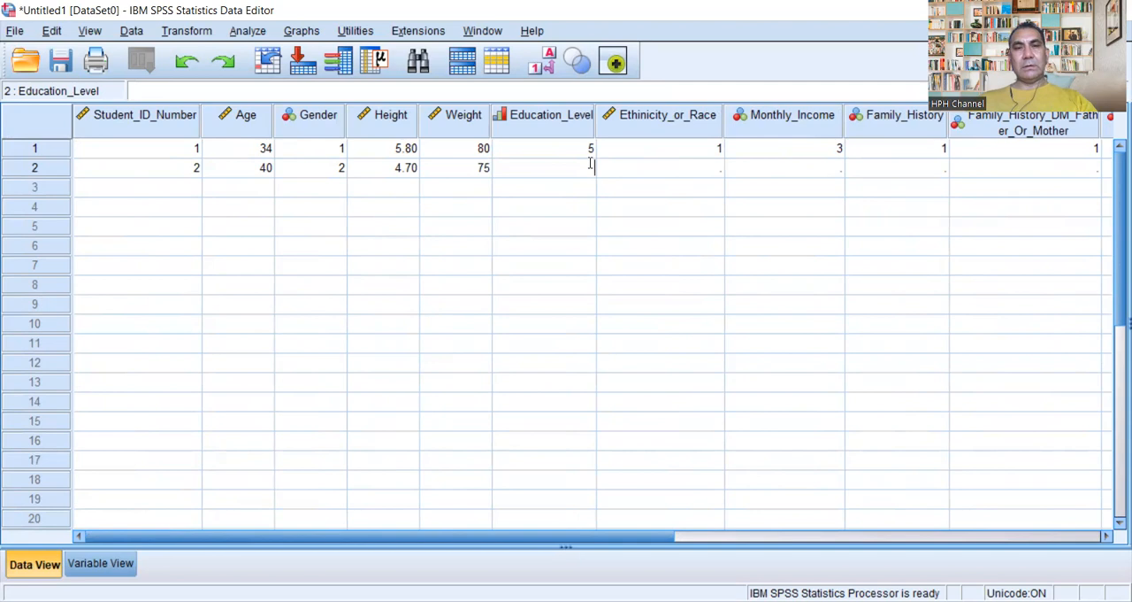
{"action": "type", "text": "5"}
{"action": "left_click", "coordinate": [710, 174]}
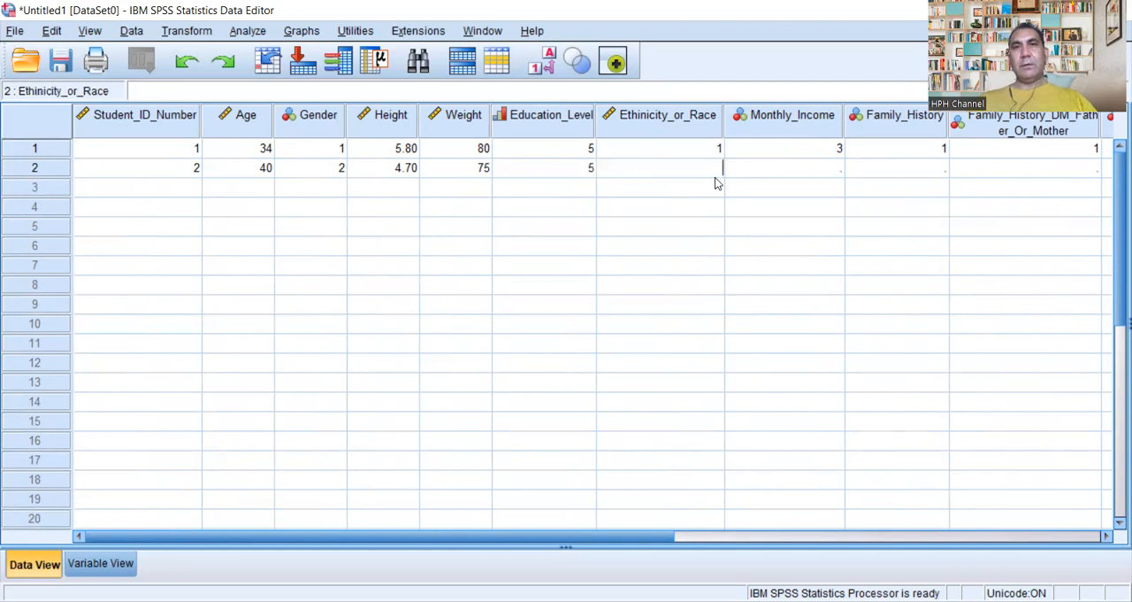
{"action": "type", "text": "2"}
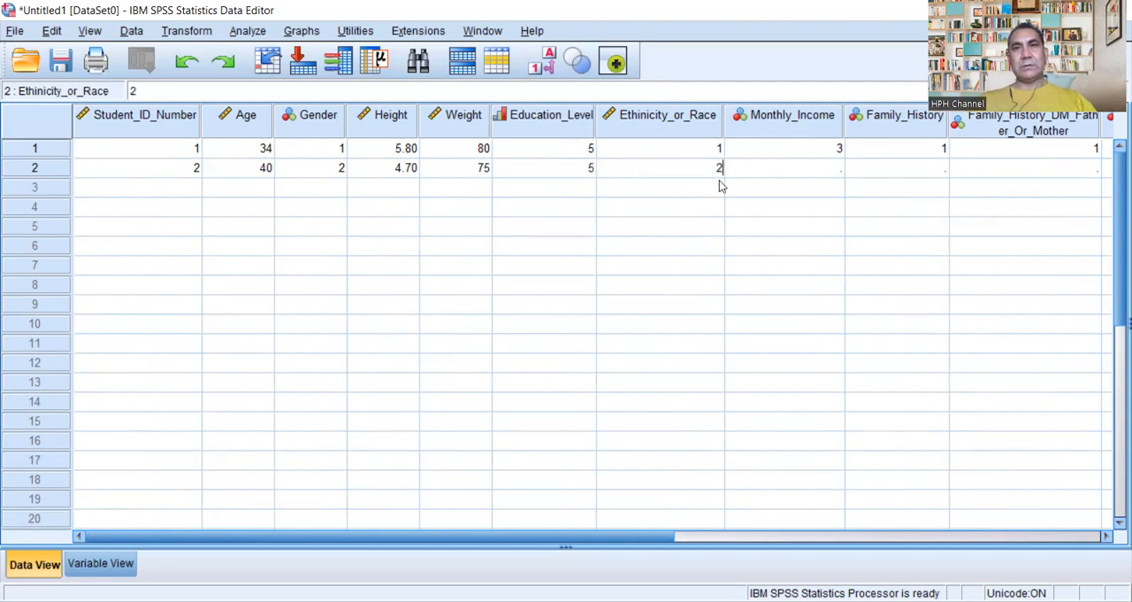
{"action": "left_click", "coordinate": [837, 170]}
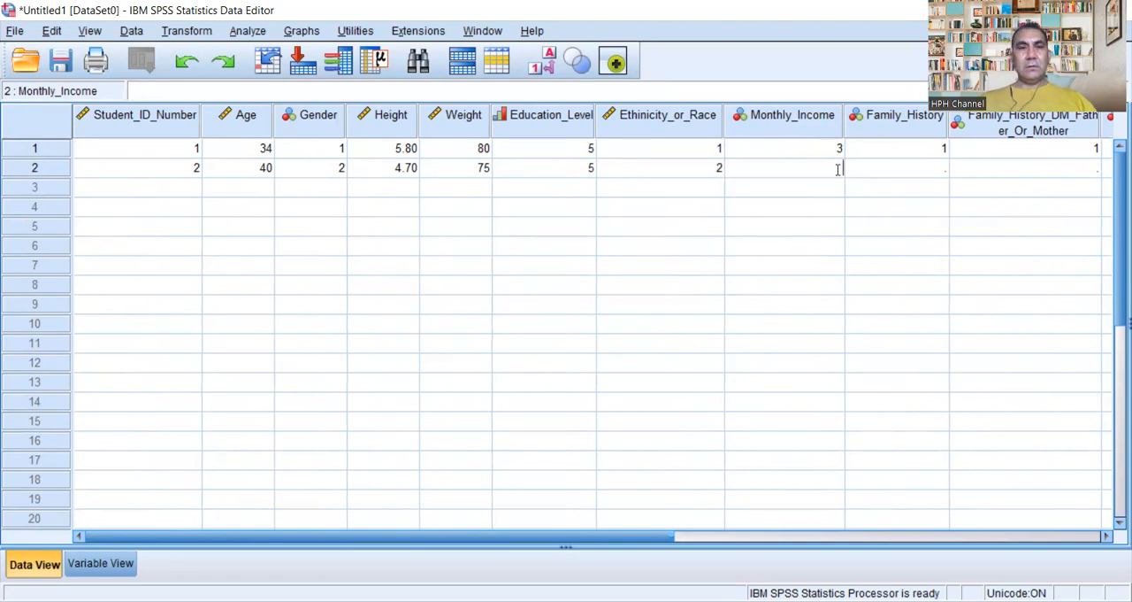
Step: Look up the definition of the Family_History variable, leaving it unedited, and return to the data grid
{"action": "double_click", "coordinate": [939, 170]}
{"action": "left_click", "coordinate": [931, 123]}
{"action": "double_click", "coordinate": [931, 123]}
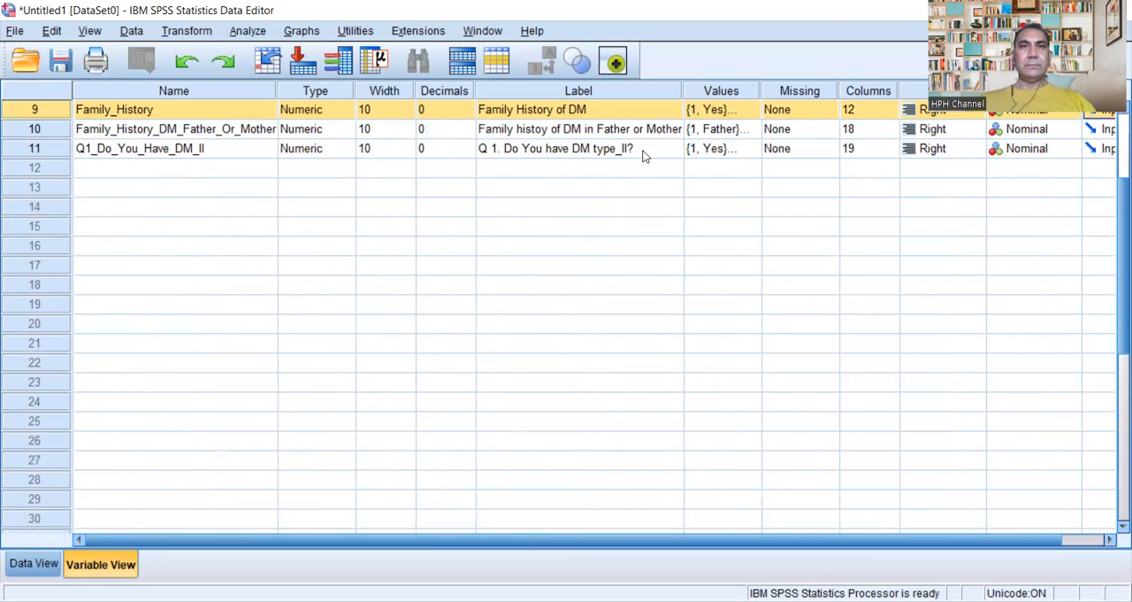
{"action": "left_click", "coordinate": [233, 109]}
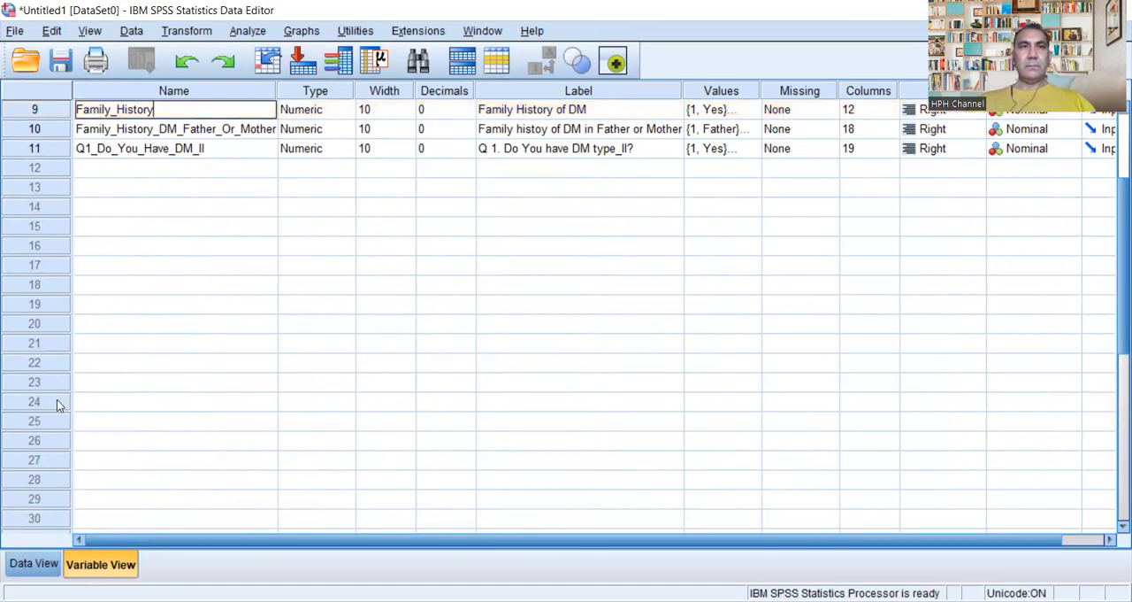
{"action": "left_click", "coordinate": [34, 564]}
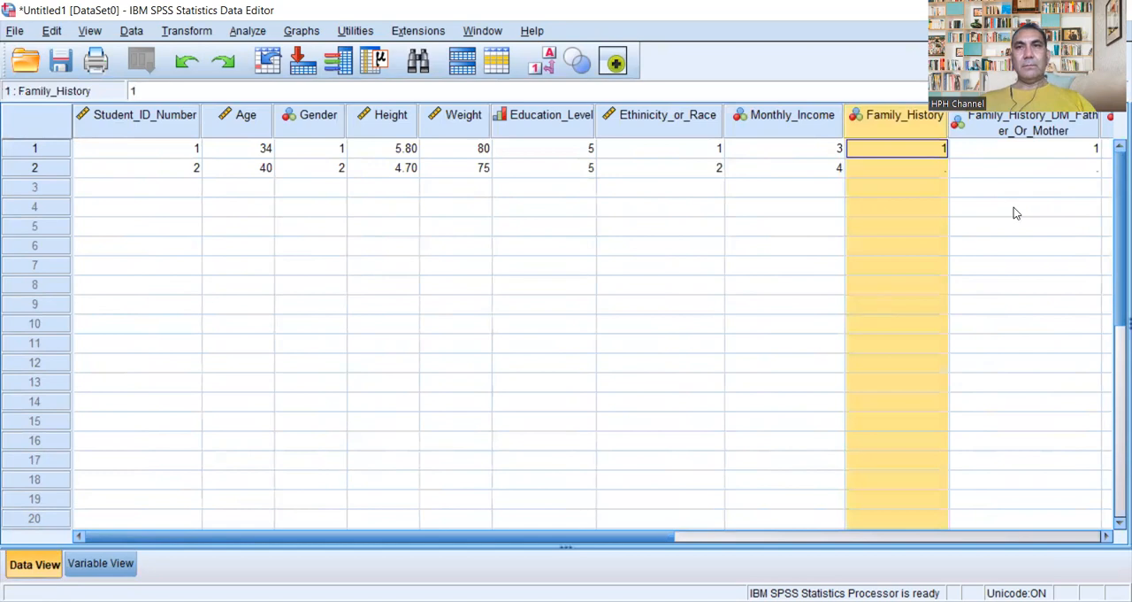
Step: Enter 1 for Family_History, 2 for Family_History_DM_Father_Or_Mother and 1 for Q1_Do_You_Have_DM_II in the second case
{"action": "left_click", "coordinate": [946, 167]}
{"action": "type", "text": "1"}
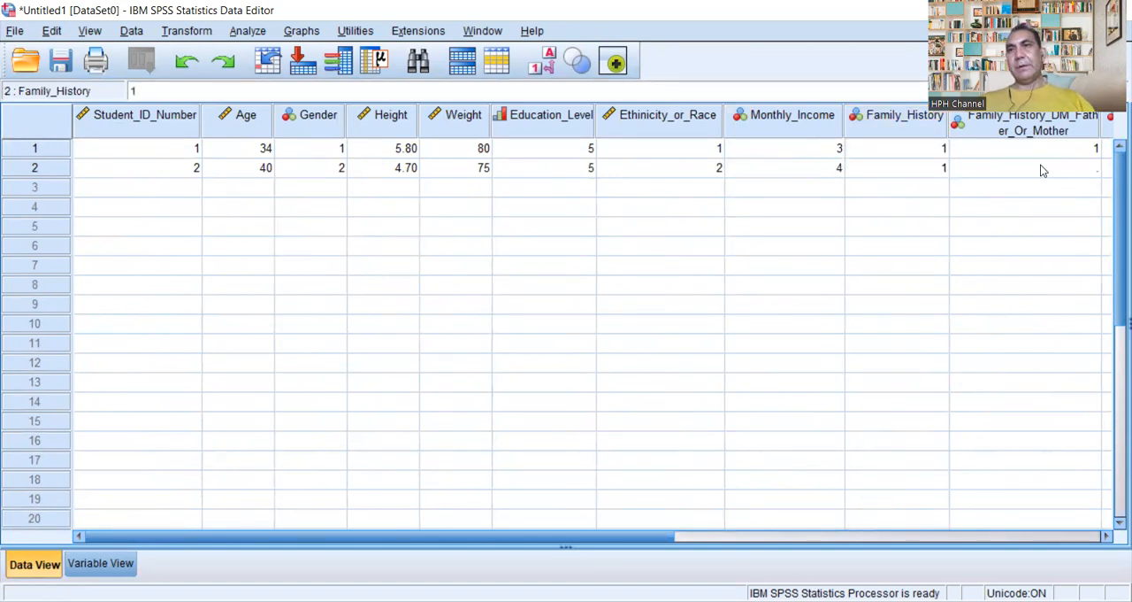
{"action": "left_click_drag", "start_coordinate": [663, 535], "coordinate": [828, 535]}
{"action": "double_click", "coordinate": [810, 169]}
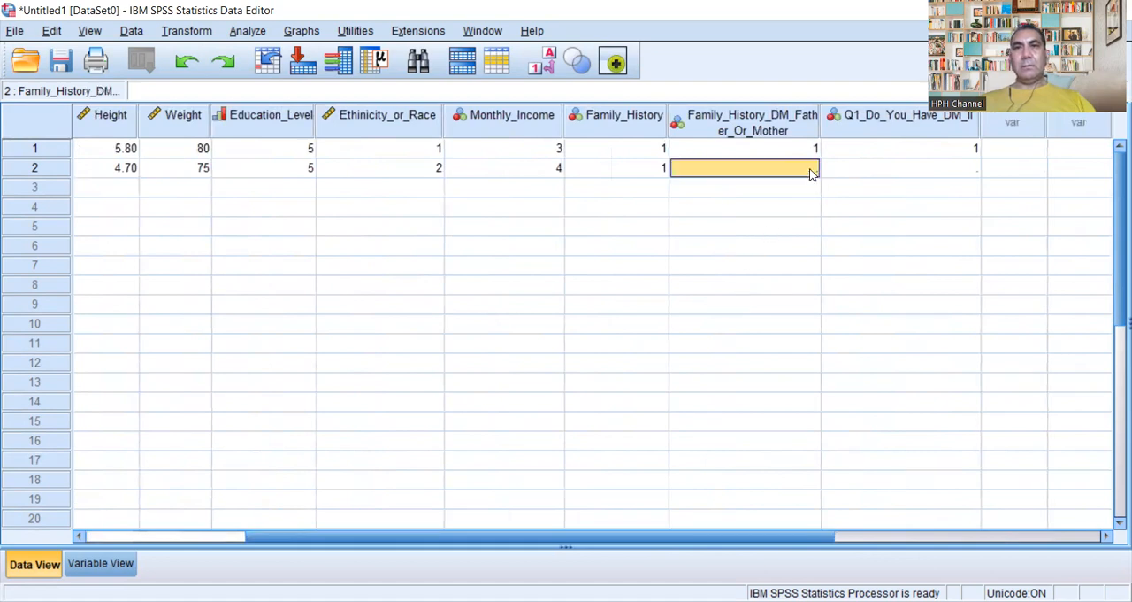
{"action": "type", "text": "2"}
{"action": "double_click", "coordinate": [968, 175]}
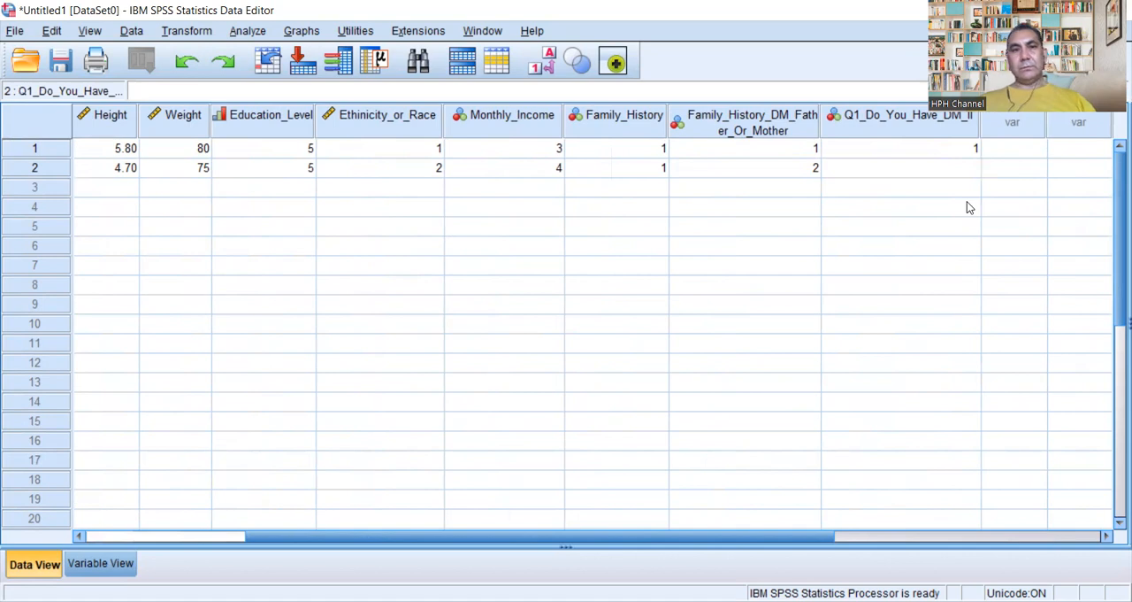
{"action": "type", "text": "1"}
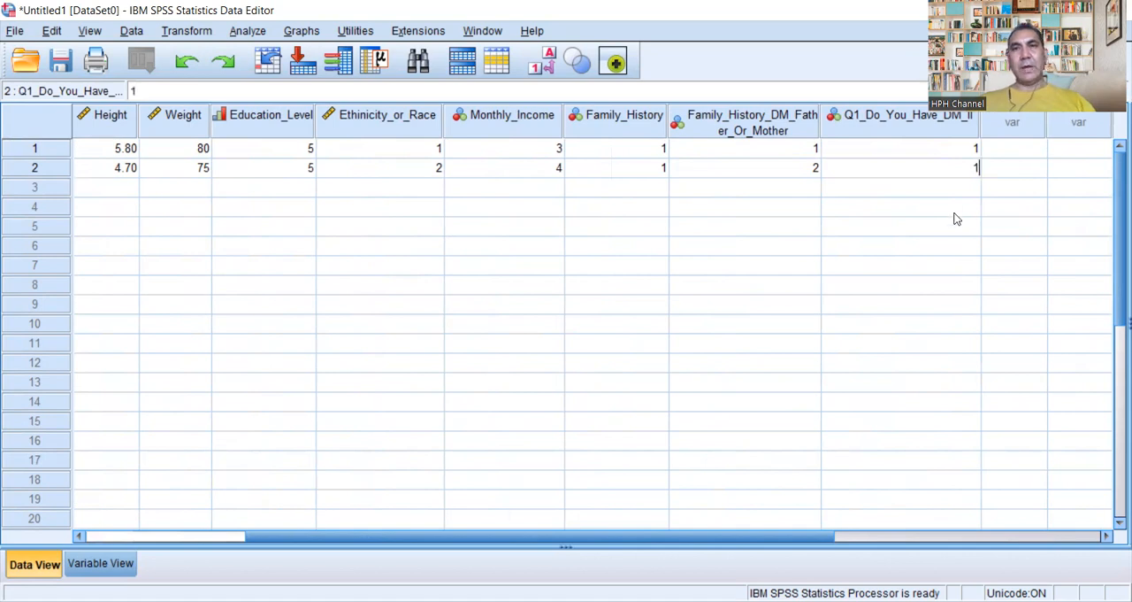
Step: Start the third case in row 3 with its student ID number and 42 for Age
{"action": "left_click", "coordinate": [108, 538]}
{"action": "left_click", "coordinate": [181, 195]}
{"action": "type", "text": "003"}
{"action": "left_click", "coordinate": [259, 187]}
{"action": "left_click", "coordinate": [253, 186]}
{"action": "type", "text": "42"}
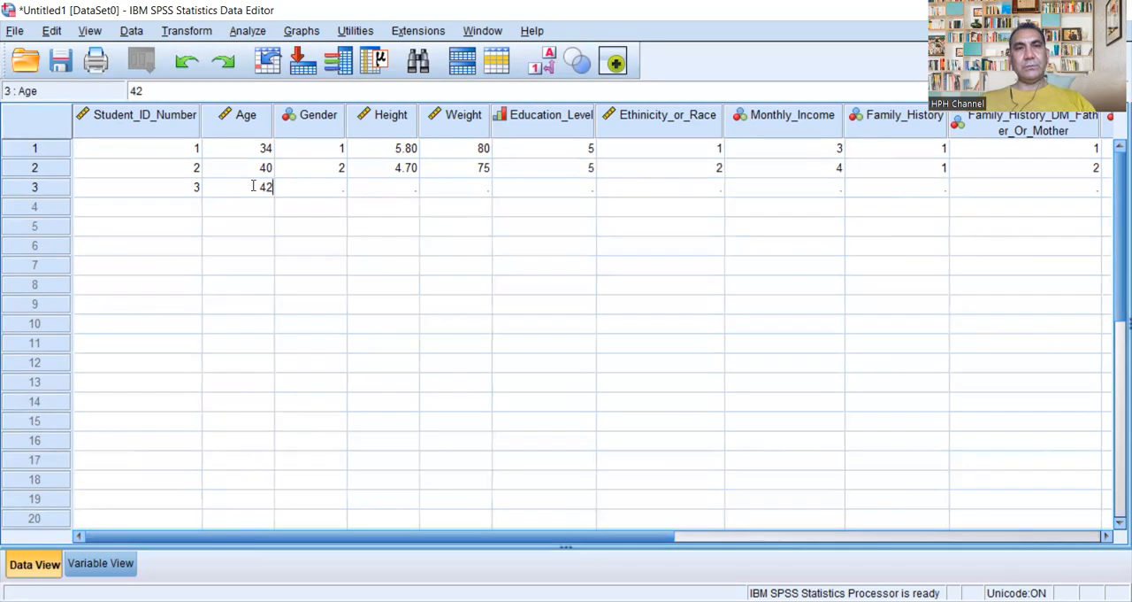
Step: Enter 2 for Gender, 4.8 for Height and 78 for Weight in the third case
{"action": "double_click", "coordinate": [346, 189]}
{"action": "type", "text": "2"}
{"action": "double_click", "coordinate": [408, 191]}
{"action": "type", "text": "4.8"}
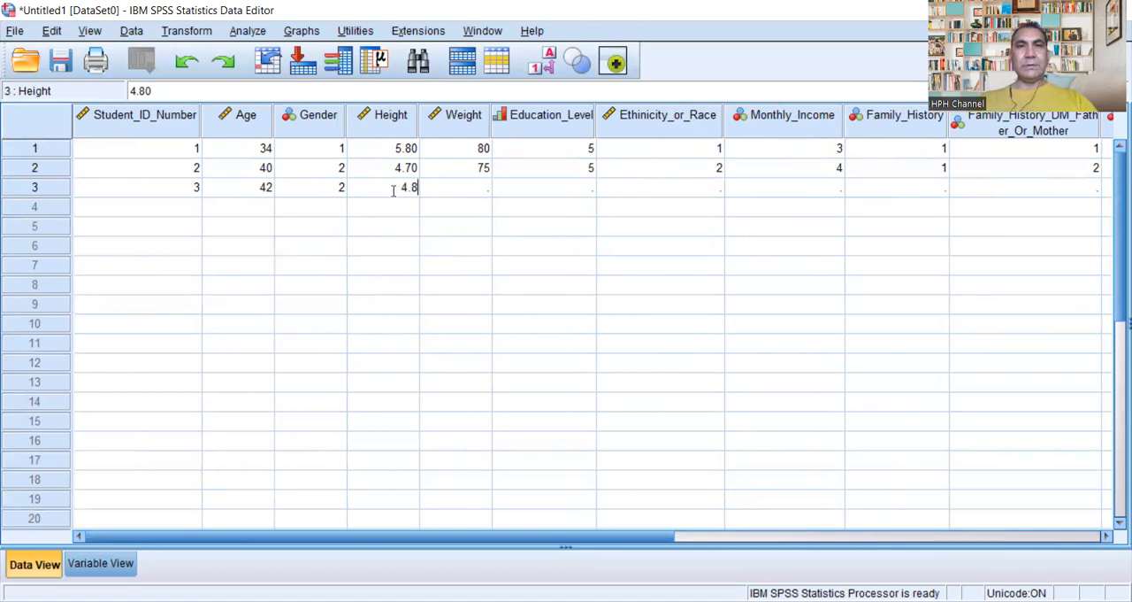
{"action": "double_click", "coordinate": [482, 186]}
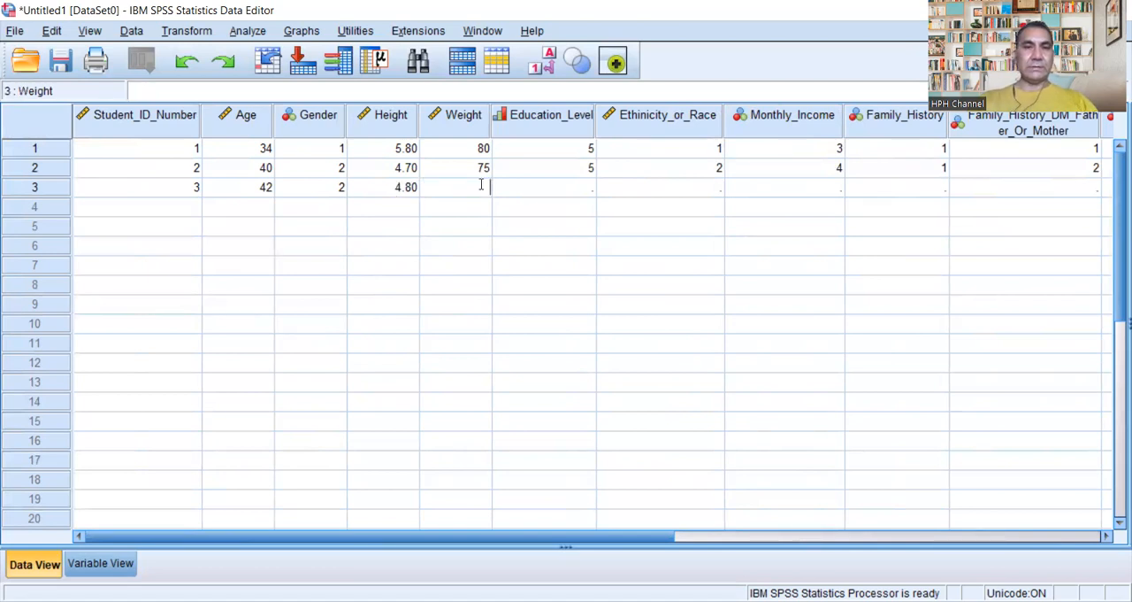
{"action": "type", "text": "78"}
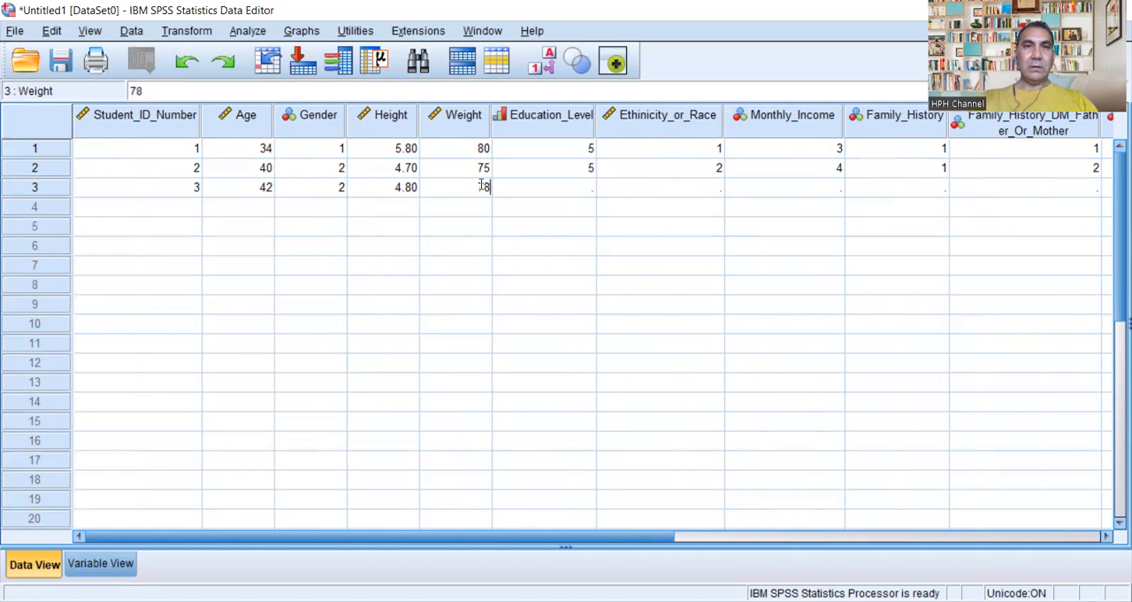
Step: Enter 4 for Education_Level and 2 for Ethinicity_or_Race in the third case
{"action": "left_click", "coordinate": [593, 187]}
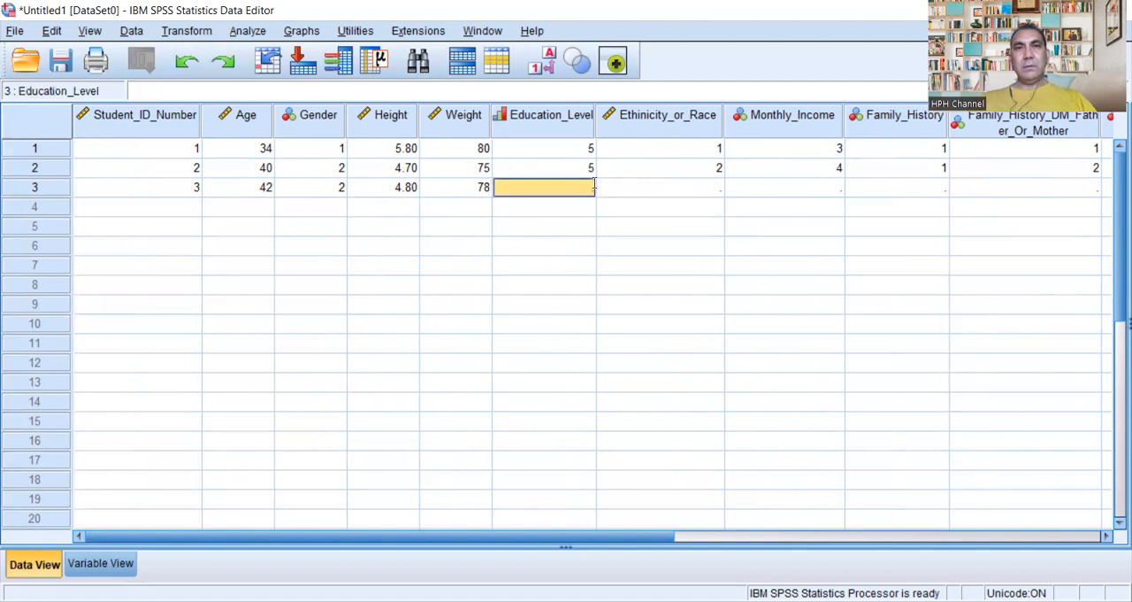
{"action": "type", "text": "4"}
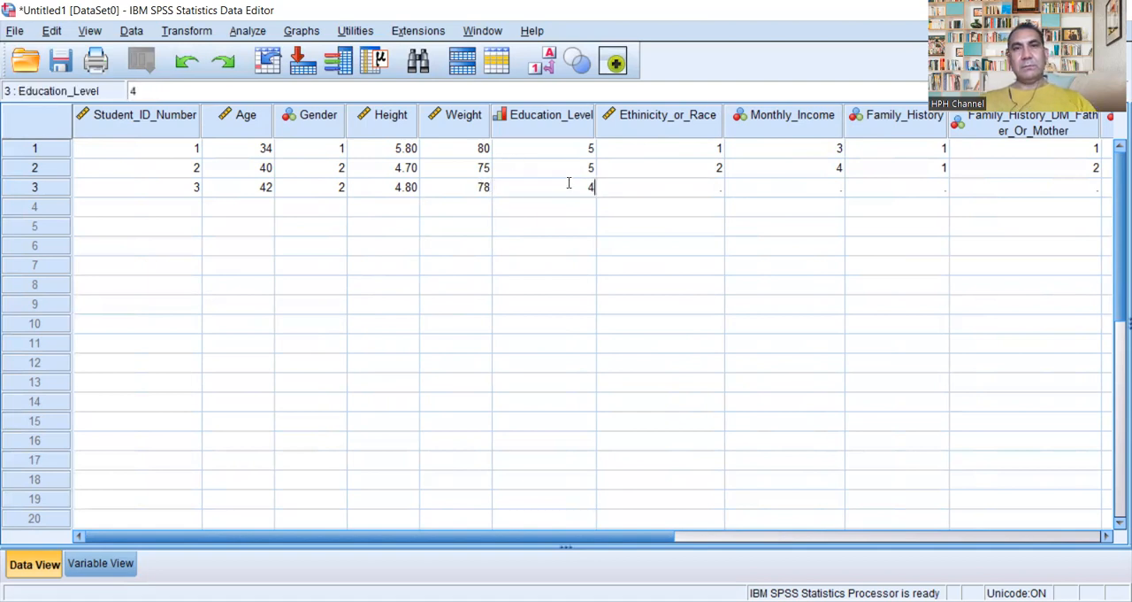
{"action": "left_click", "coordinate": [715, 189]}
{"action": "left_click", "coordinate": [715, 189]}
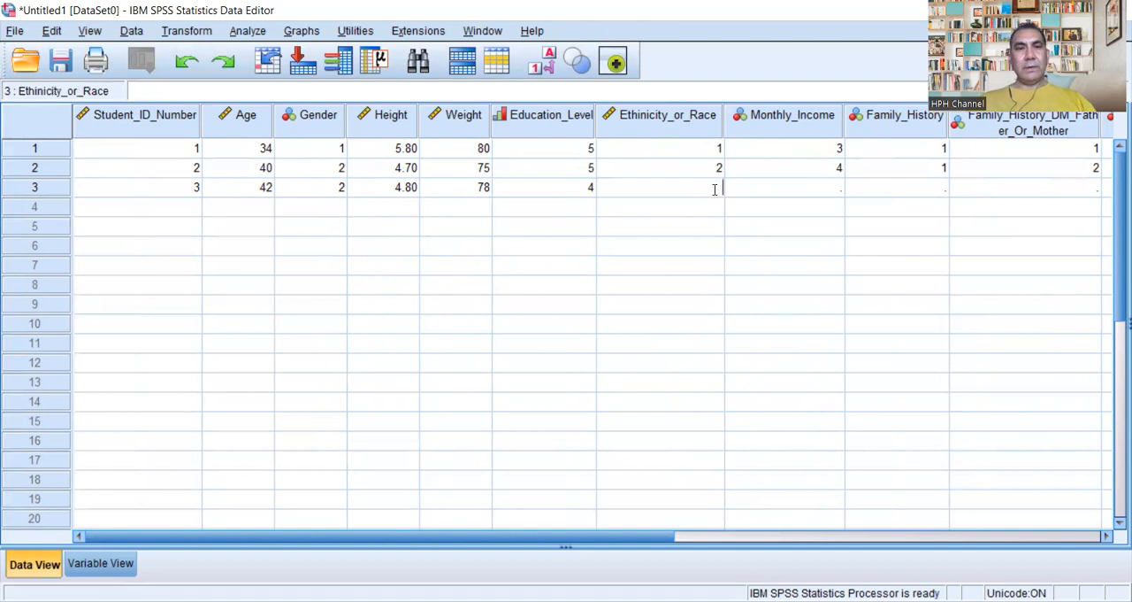
{"action": "type", "text": "2"}
Step: Enter 3 for Monthly_Income and 1 for Family_History in the third case
{"action": "left_click", "coordinate": [841, 188]}
{"action": "left_click", "coordinate": [841, 188]}
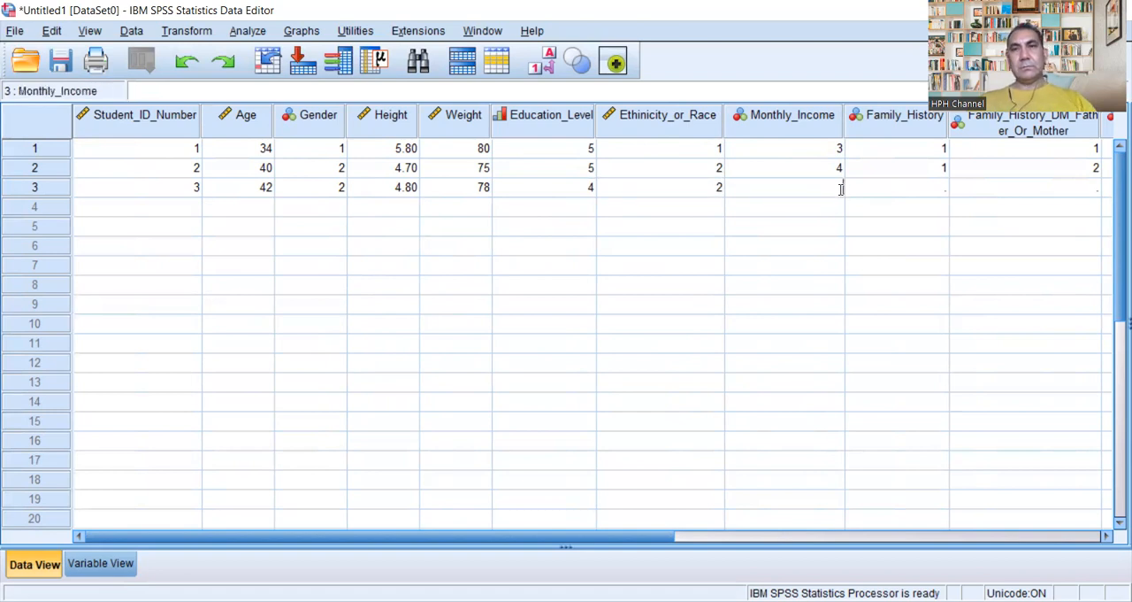
{"action": "type", "text": "3"}
{"action": "left_click", "coordinate": [944, 189]}
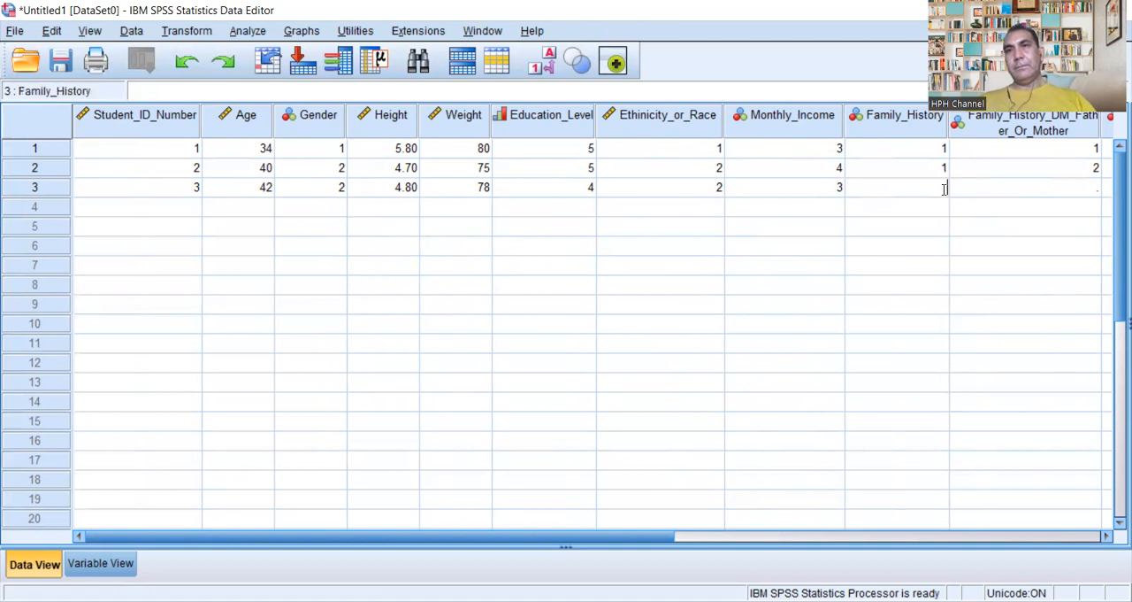
{"action": "type", "text": "1"}
Step: Enter 2 for Family_History_DM_Father_Or_Mother and 1 for Q1_Do_You_Have_DM_II in the third case
{"action": "left_click", "coordinate": [1081, 189]}
{"action": "left_click", "coordinate": [1081, 189]}
{"action": "left_click_drag", "start_coordinate": [674, 537], "coordinate": [854, 528]}
{"action": "left_click", "coordinate": [906, 191]}
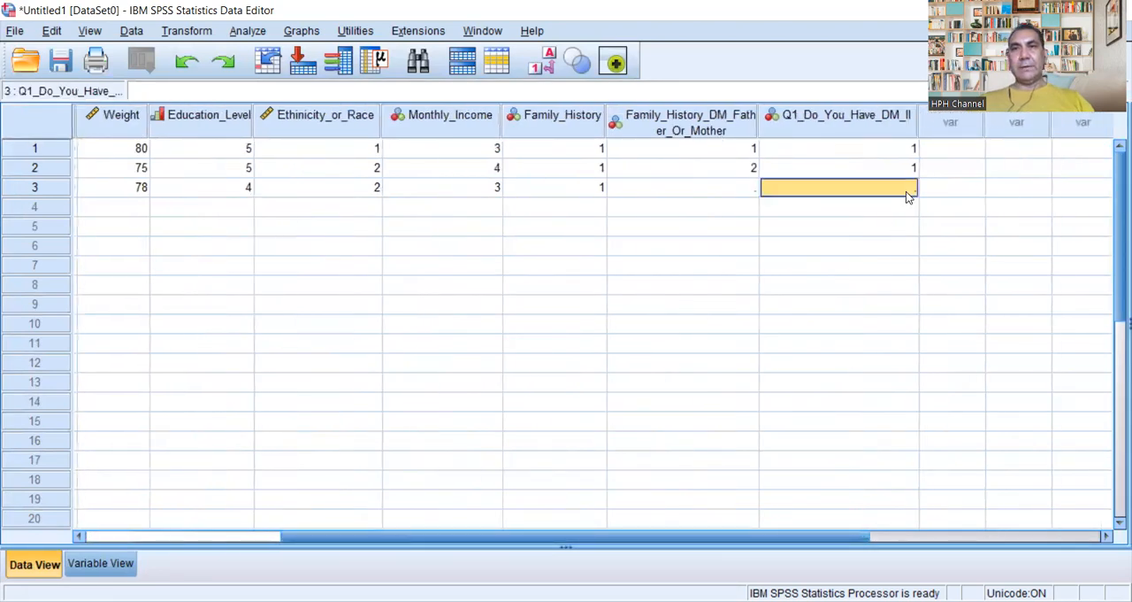
{"action": "double_click", "coordinate": [744, 184]}
{"action": "type", "text": "2"}
{"action": "double_click", "coordinate": [912, 186]}
{"action": "type", "text": "1"}
Step: Start the fourth case in row 4 with its student ID number, 38 for Age and 2 for Gender
{"action": "left_click", "coordinate": [102, 538]}
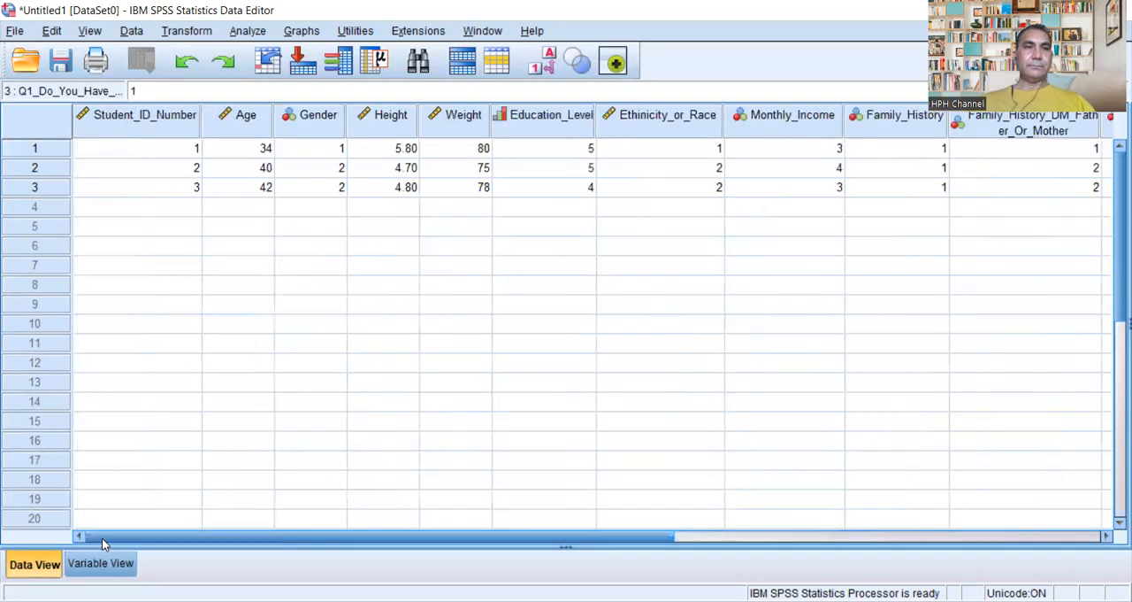
{"action": "double_click", "coordinate": [189, 203]}
{"action": "type", "text": "004"}
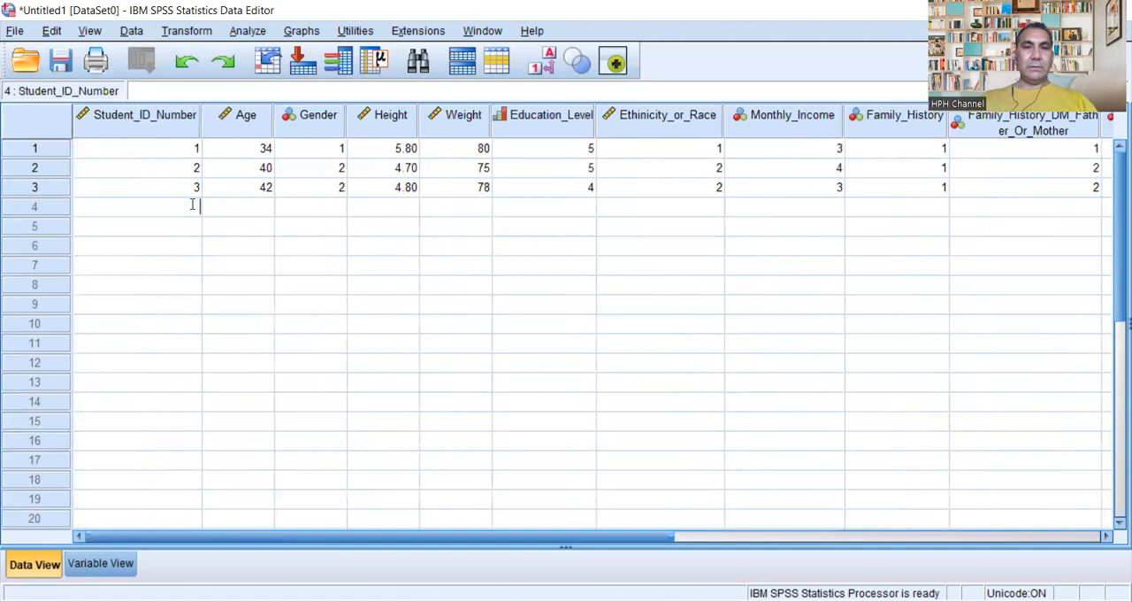
{"action": "left_click", "coordinate": [280, 207]}
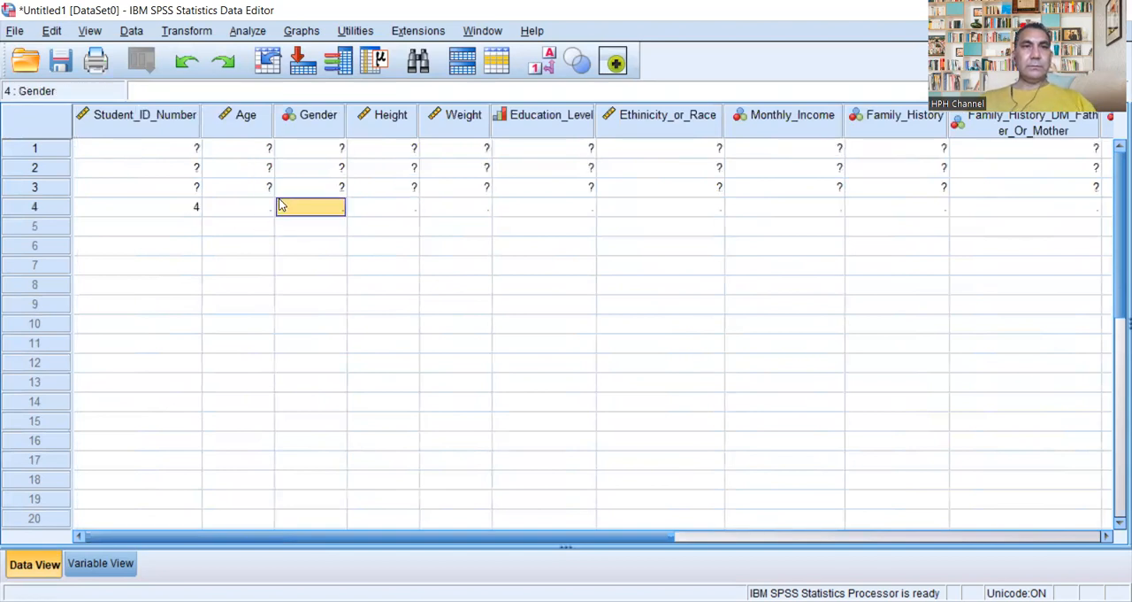
{"action": "left_click", "coordinate": [260, 207]}
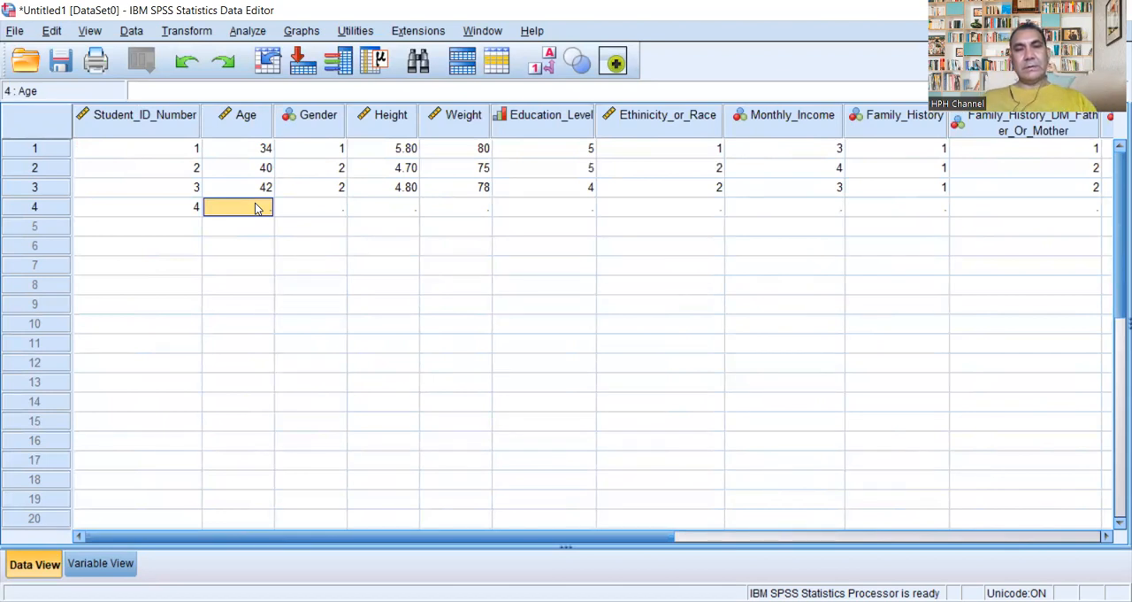
{"action": "type", "text": "38"}
{"action": "left_click", "coordinate": [345, 211]}
{"action": "type", "text": "2"}
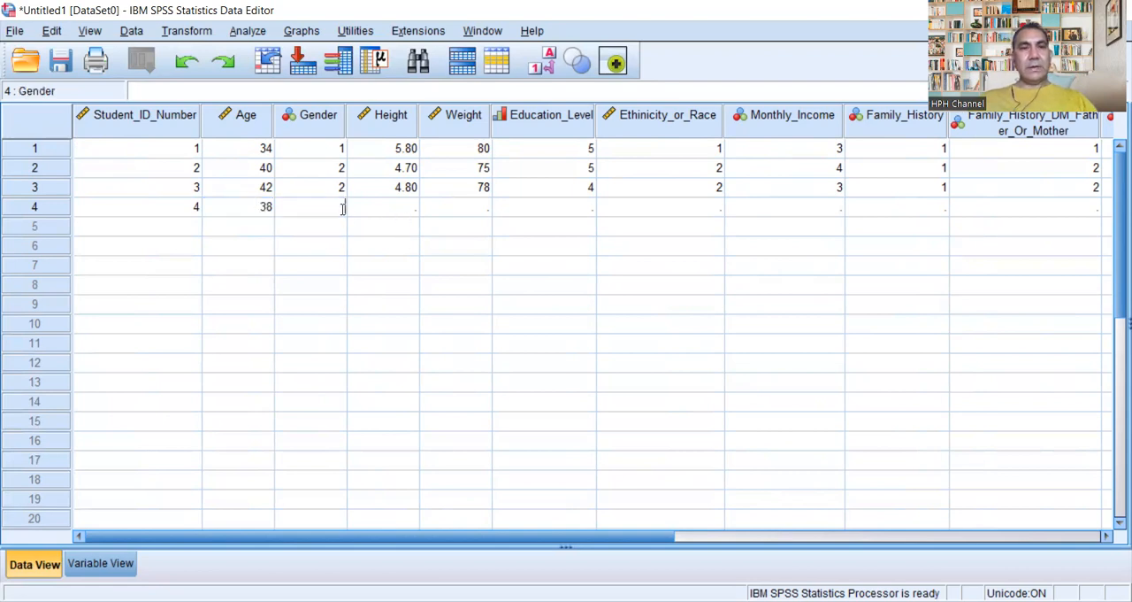
Step: Enter 5 for Height, 82 for Weight and 5 for Education_Level in the fourth case
{"action": "left_click", "coordinate": [411, 208]}
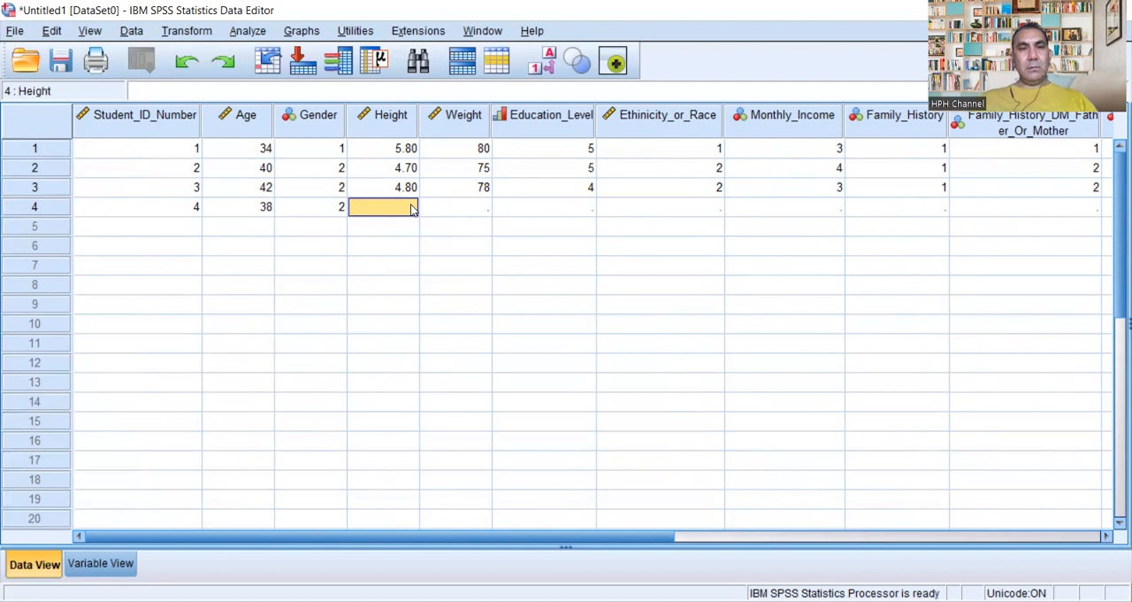
{"action": "type", "text": "5"}
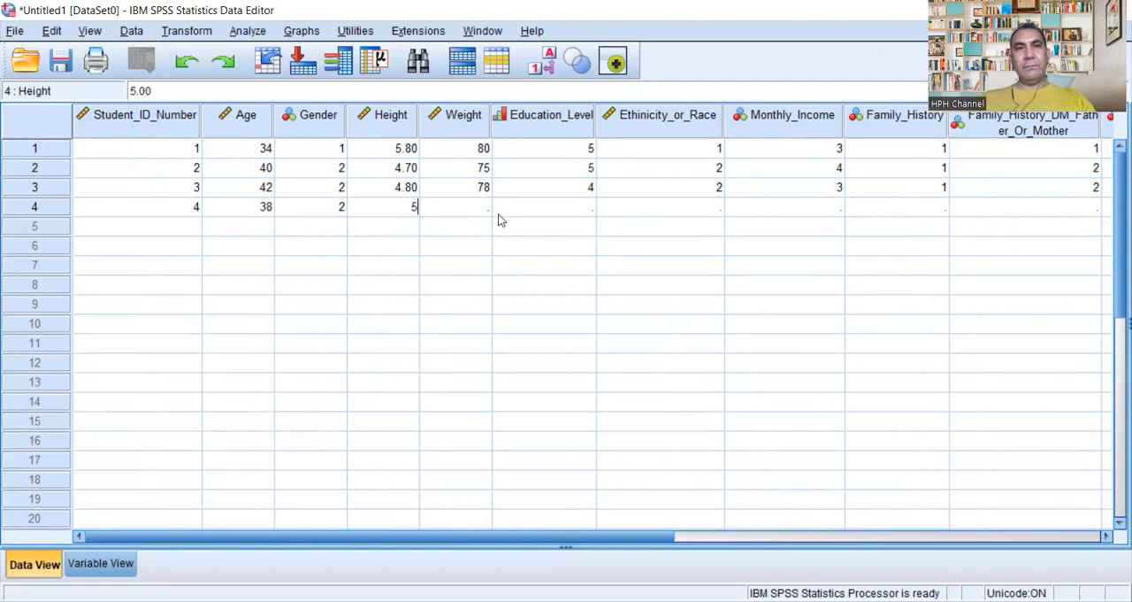
{"action": "left_click", "coordinate": [482, 210]}
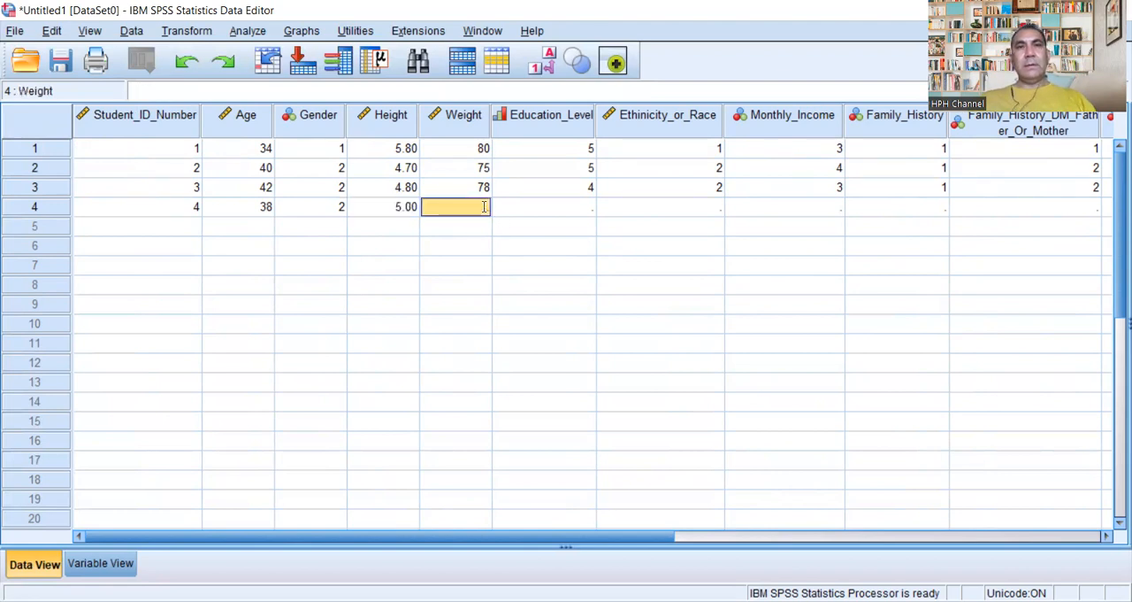
{"action": "double_click", "coordinate": [483, 209]}
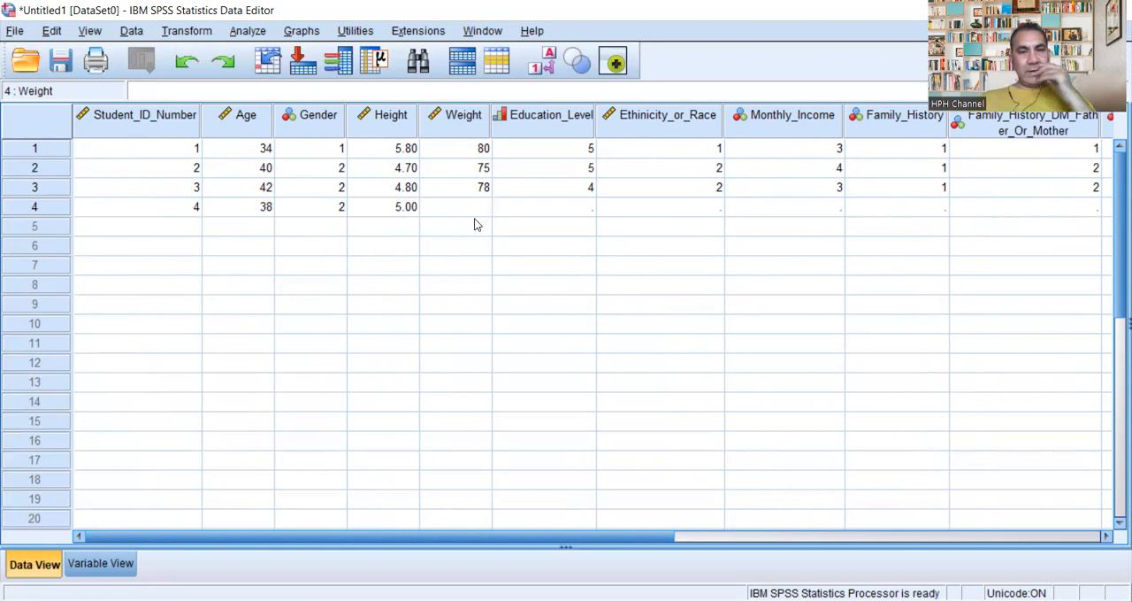
{"action": "type", "text": "82"}
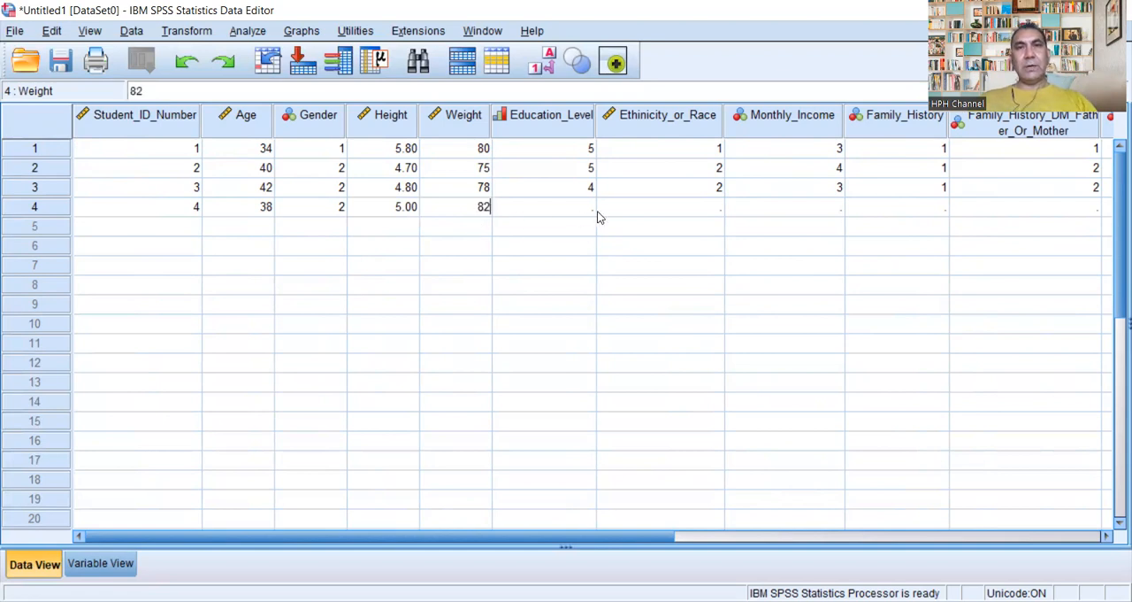
{"action": "double_click", "coordinate": [587, 209]}
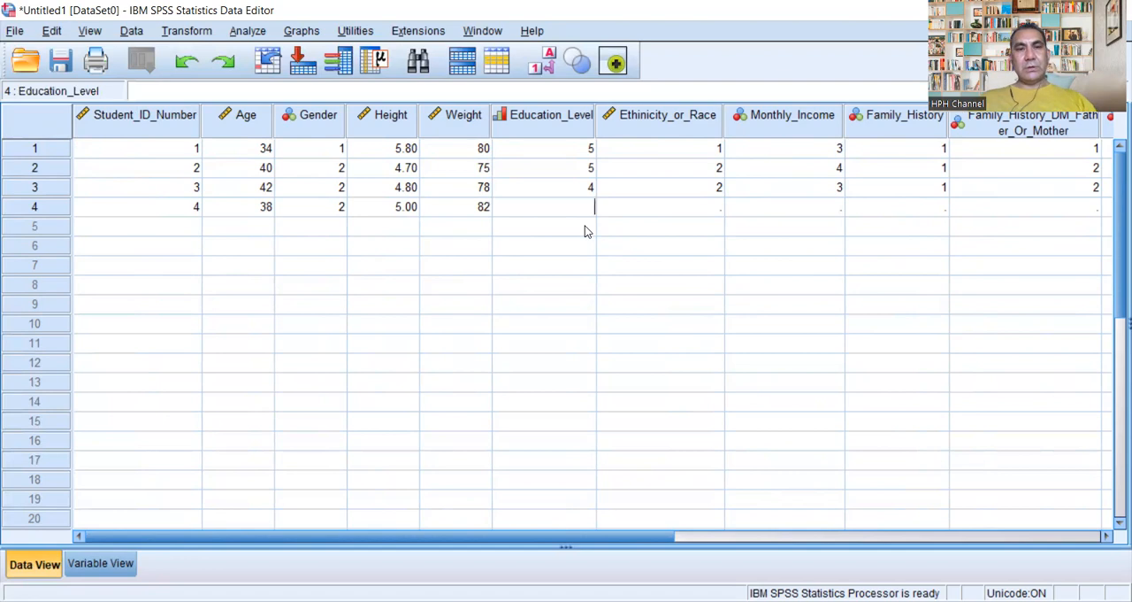
{"action": "type", "text": "5"}
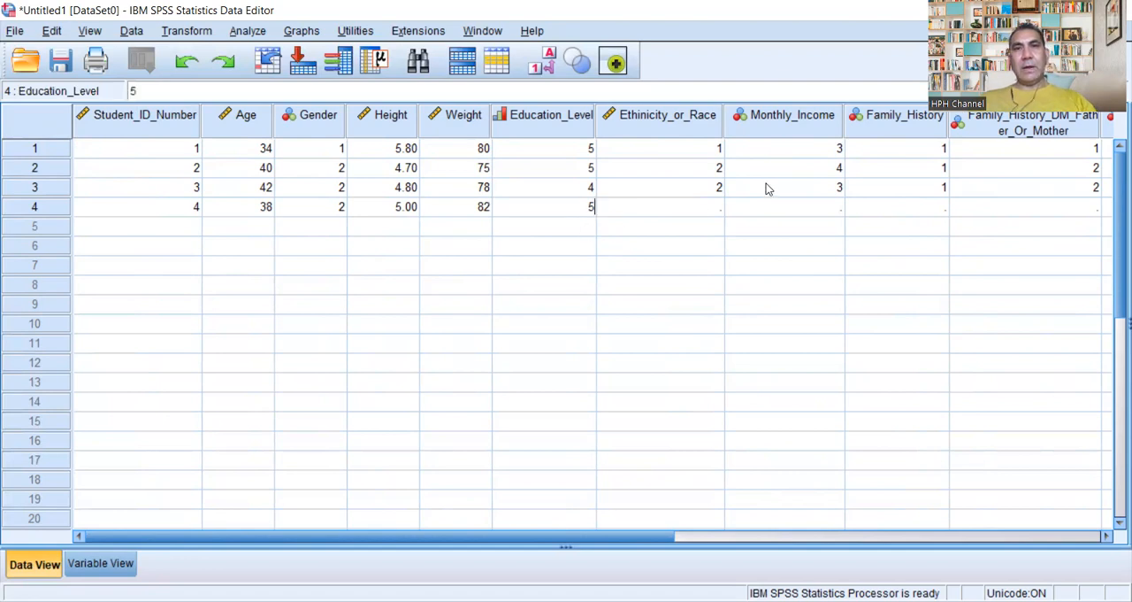
Step: Enter 3 for Ethinicity_or_Race, 4 for Monthly_Income and 1 for Family_History in the fourth case
{"action": "double_click", "coordinate": [719, 206]}
{"action": "type", "text": "3"}
{"action": "double_click", "coordinate": [831, 213]}
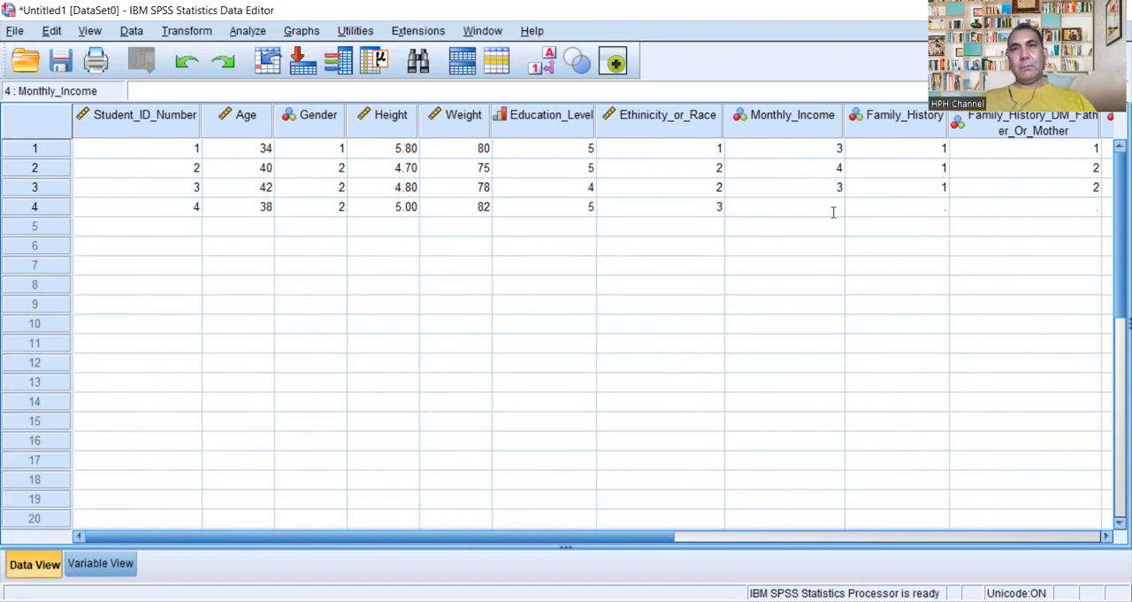
{"action": "type", "text": "4"}
{"action": "double_click", "coordinate": [927, 211]}
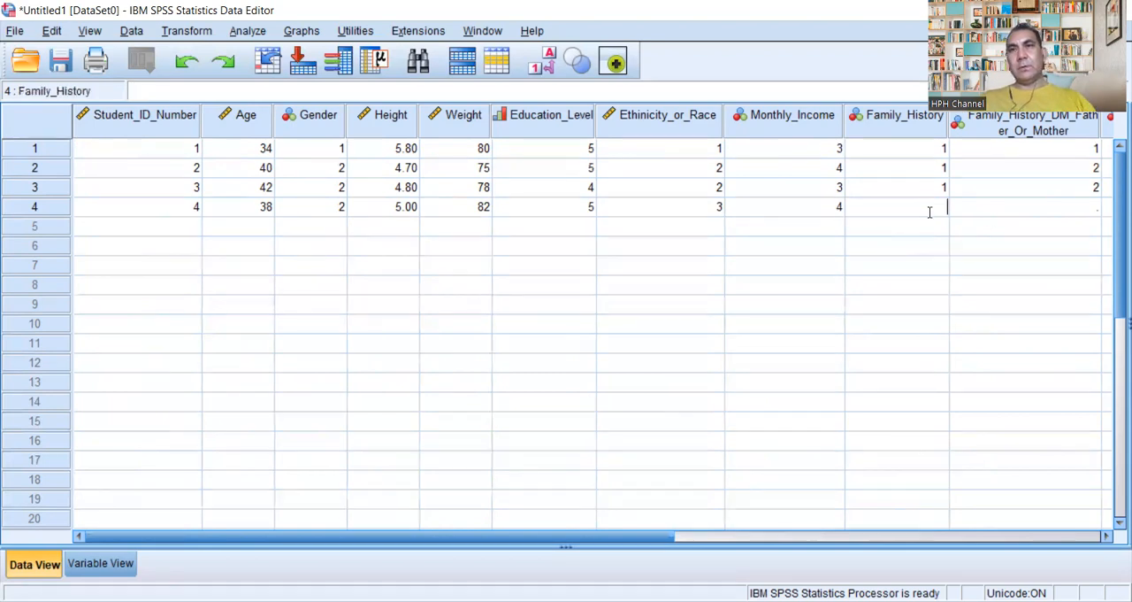
{"action": "type", "text": "1"}
Step: Enter 2 for Family_History_DM_Father_Or_Mother and 1 for Q1_Do_You_Have_DM_II in the fourth case
{"action": "double_click", "coordinate": [1088, 211]}
{"action": "type", "text": "2"}
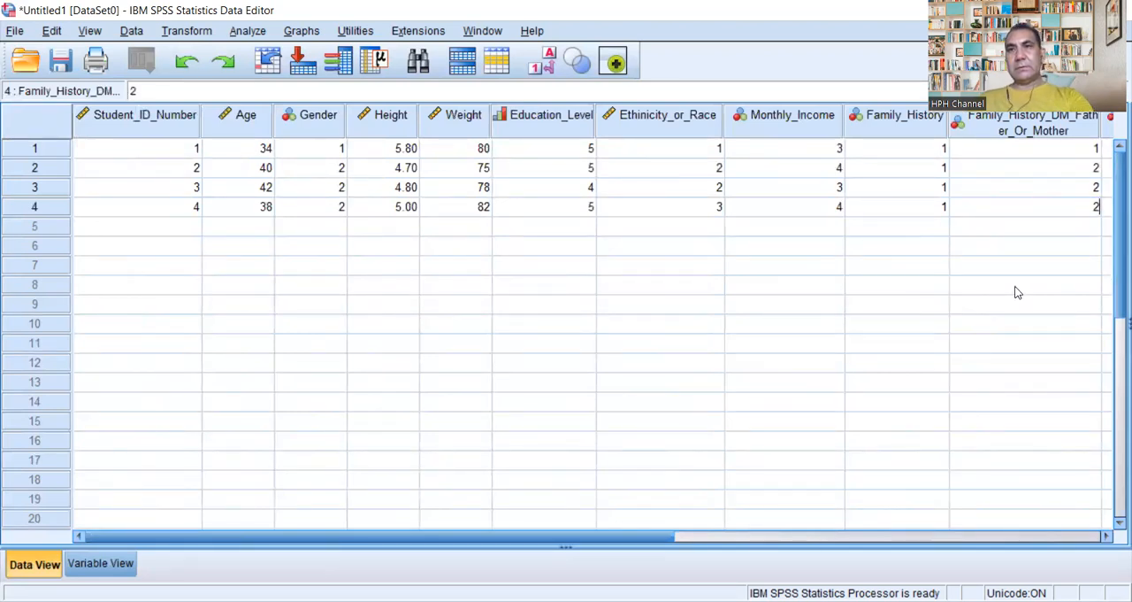
{"action": "left_click_drag", "start_coordinate": [651, 535], "coordinate": [925, 535]}
{"action": "left_click", "coordinate": [772, 200]}
{"action": "type", "text": "1"}
Step: Start the fifth case in row 5 with its student ID number, 44 for Age and 1 for Gender
{"action": "left_click", "coordinate": [125, 537]}
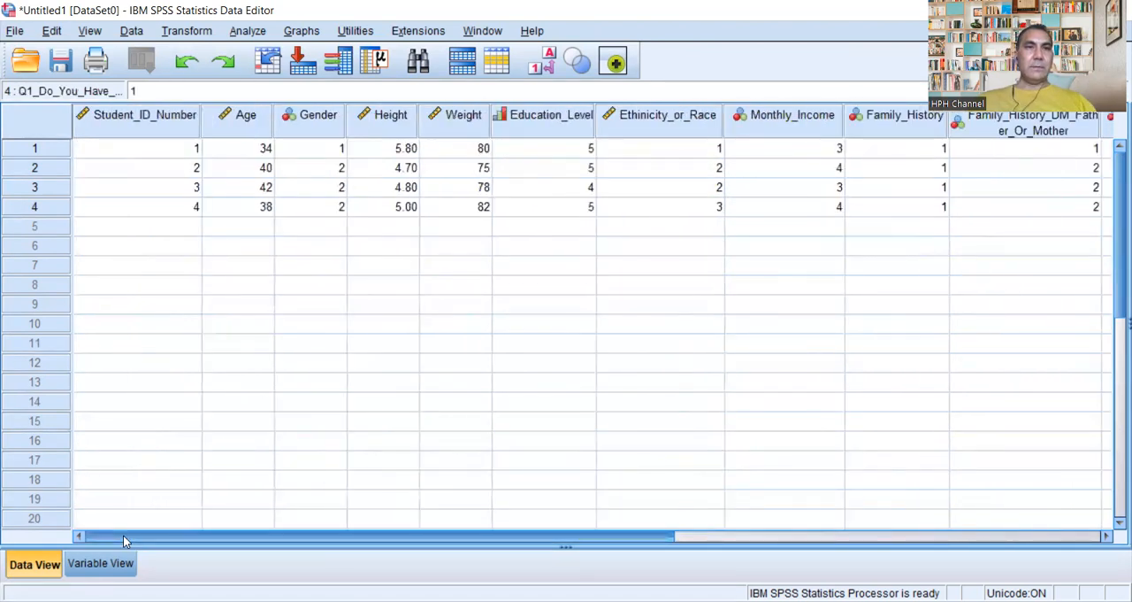
{"action": "left_click", "coordinate": [177, 225]}
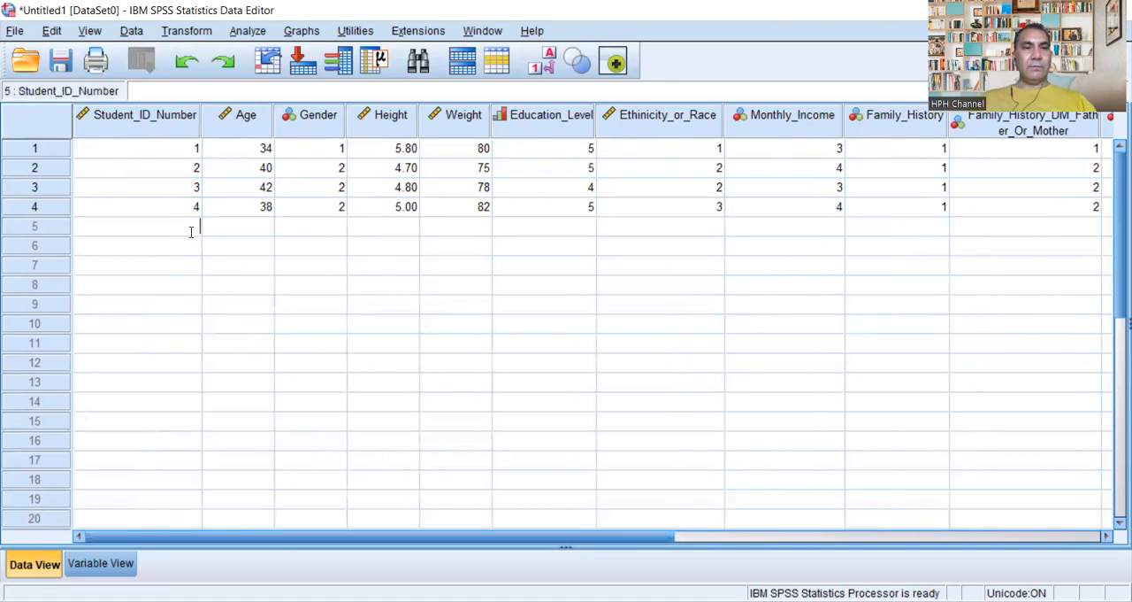
{"action": "type", "text": "5"}
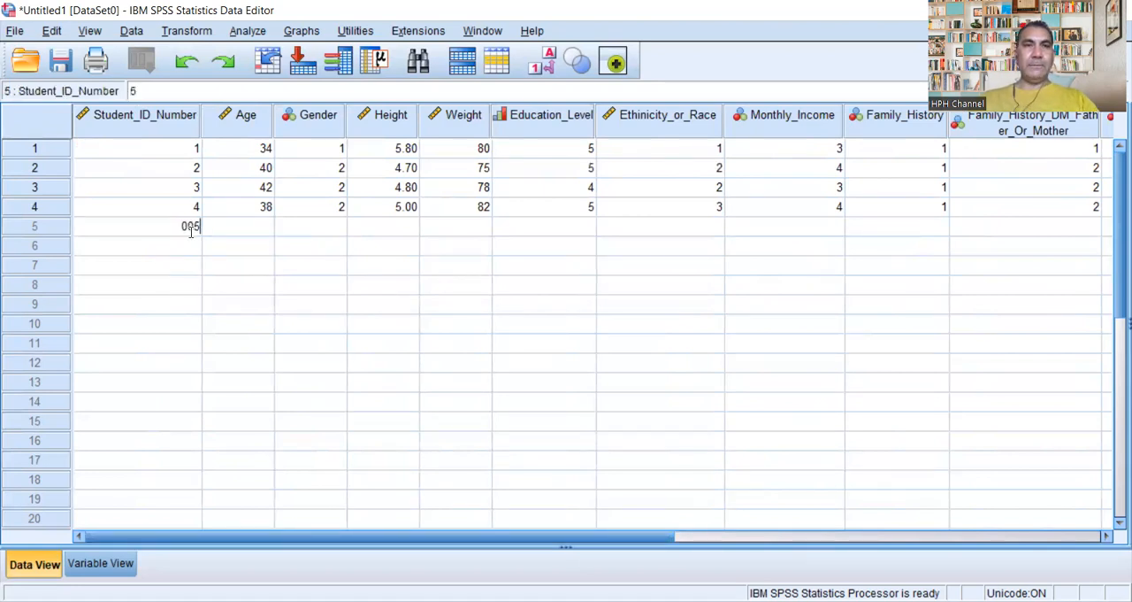
{"action": "left_click", "coordinate": [269, 232]}
{"action": "type", "text": "44"}
{"action": "left_click", "coordinate": [341, 228]}
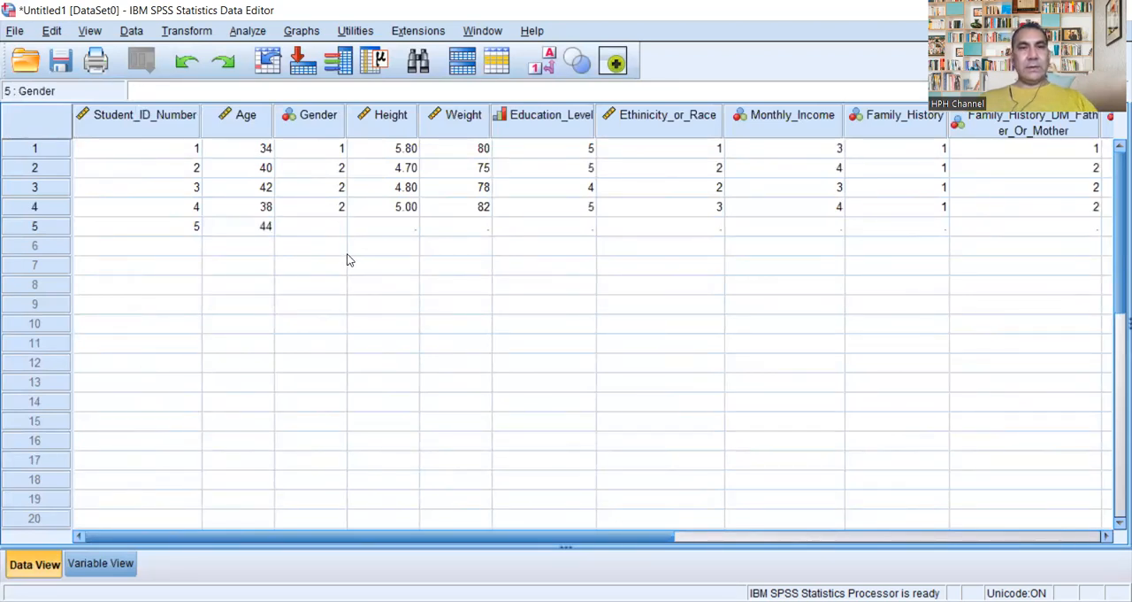
{"action": "type", "text": "1"}
Step: Enter 5.9 for Height, 88 for Weight and 4 for Education_Level in the fifth case
{"action": "left_click", "coordinate": [407, 222]}
{"action": "left_click", "coordinate": [406, 221]}
{"action": "type", "text": "5.9"}
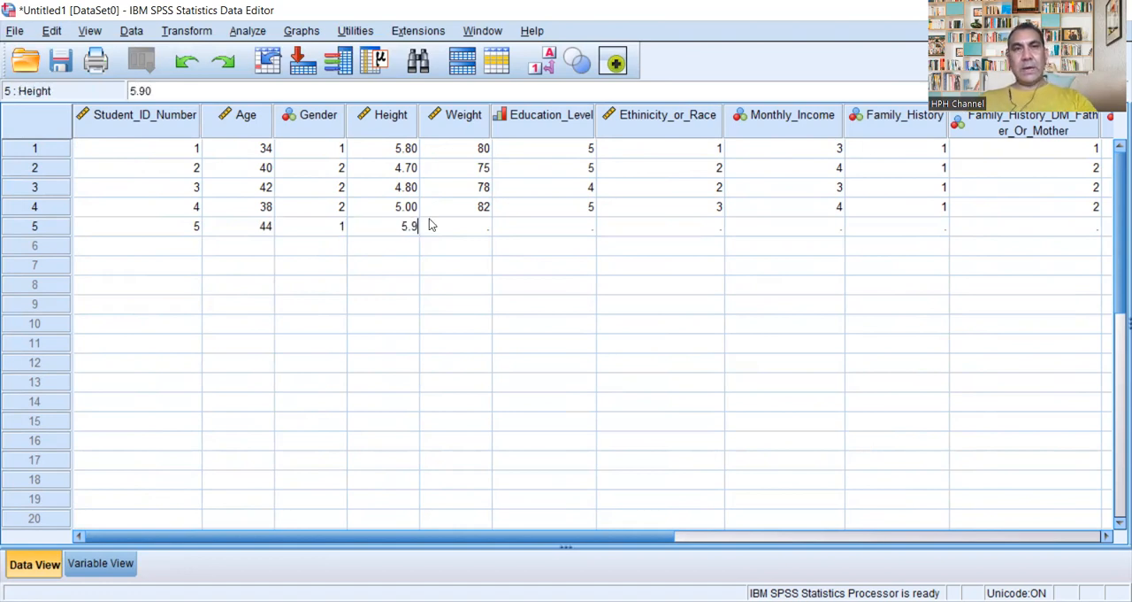
{"action": "left_click", "coordinate": [483, 226]}
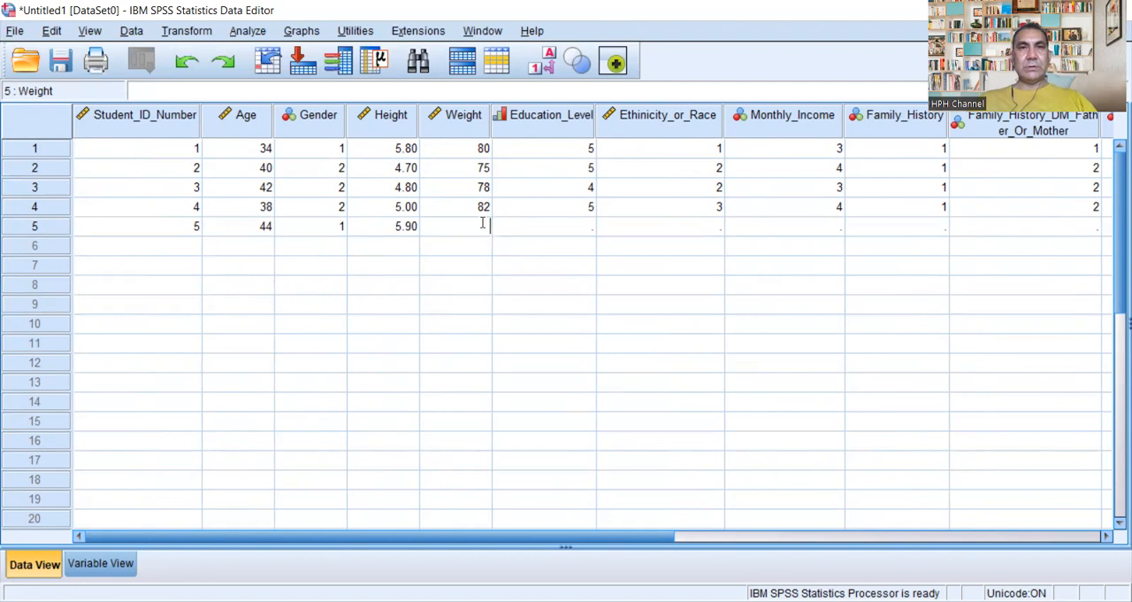
{"action": "type", "text": "88"}
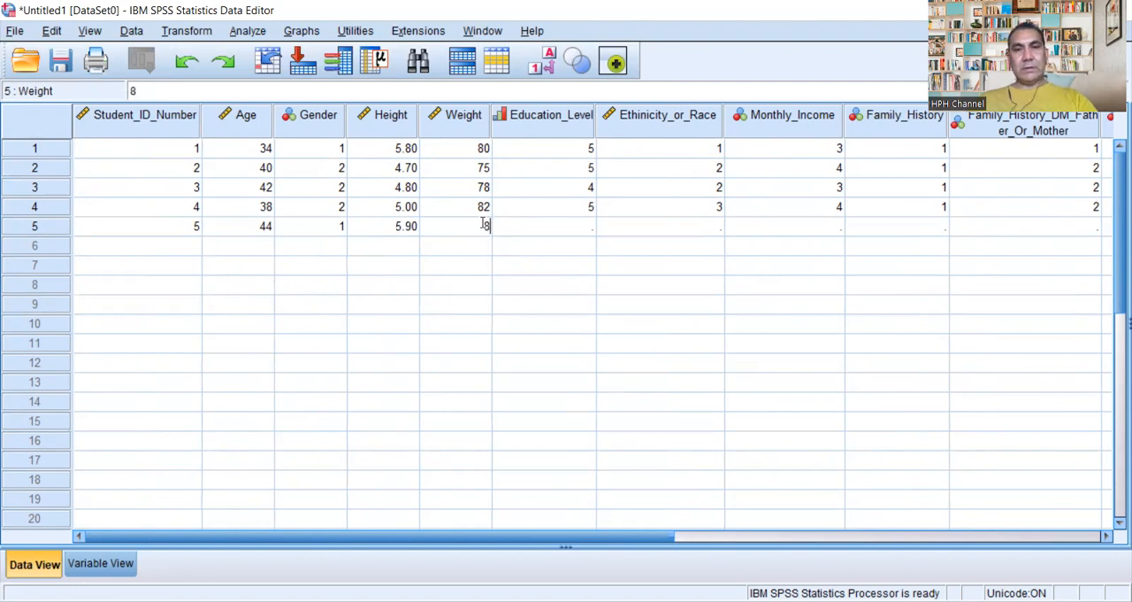
{"action": "left_click", "coordinate": [587, 227]}
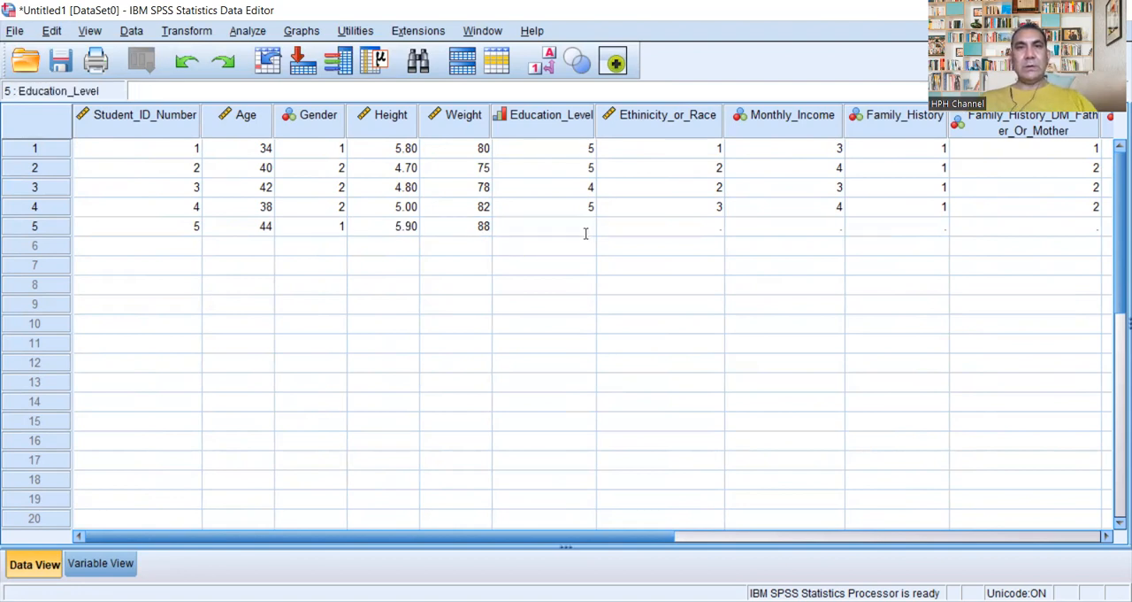
{"action": "type", "text": "4"}
Step: Enter 3 for Ethinicity_or_Race, 3 for Monthly_Income and 1 for Family_History in the fifth case
{"action": "left_click", "coordinate": [711, 231]}
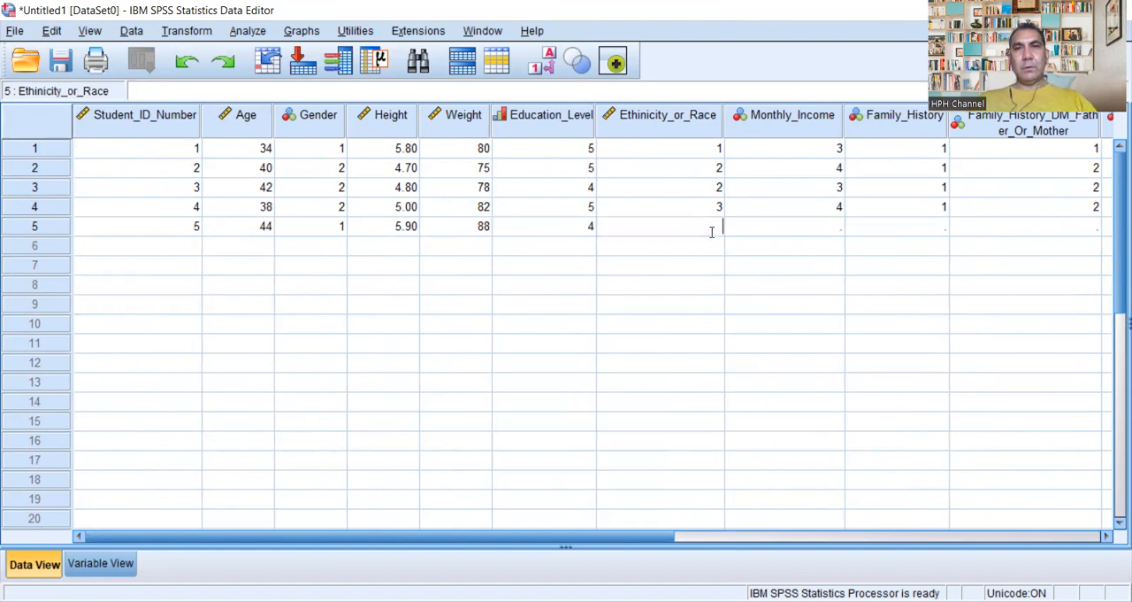
{"action": "type", "text": "3"}
{"action": "left_click", "coordinate": [834, 227]}
{"action": "type", "text": "3"}
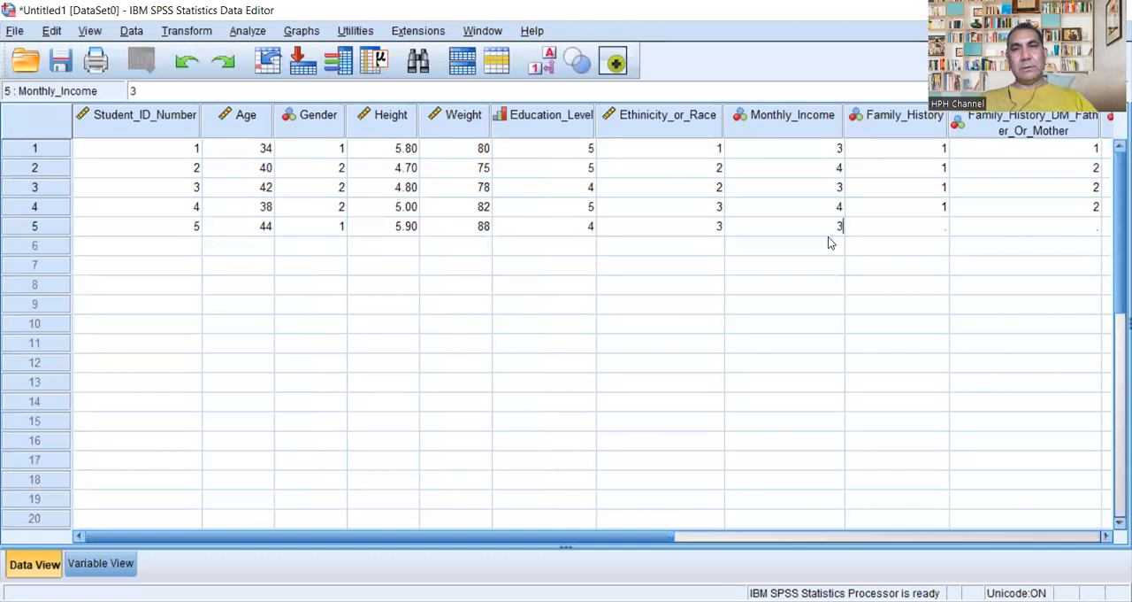
{"action": "left_click", "coordinate": [943, 240]}
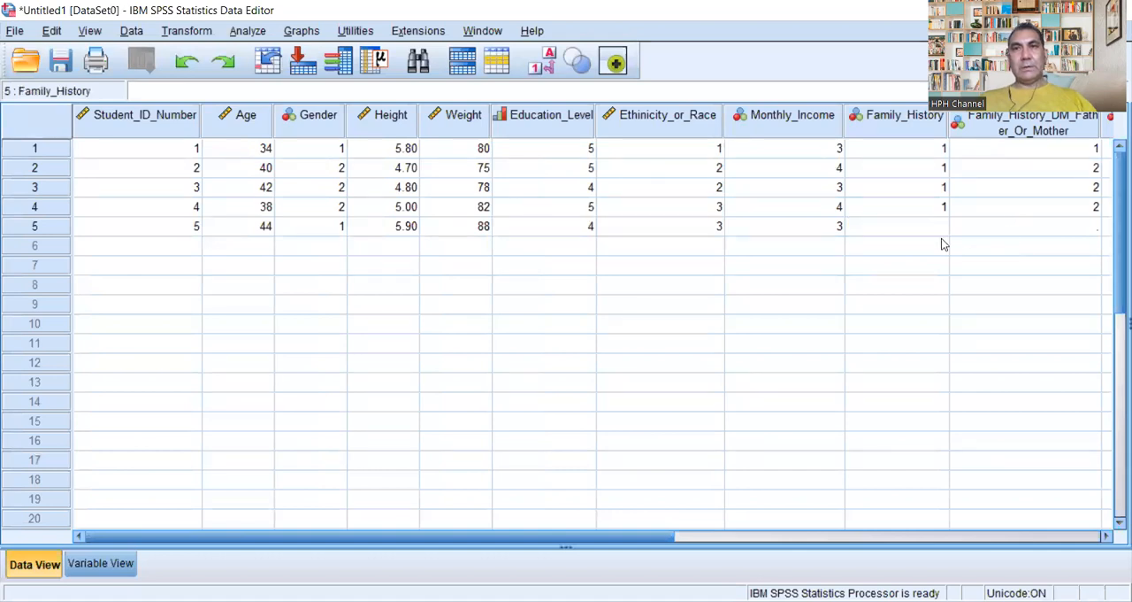
{"action": "type", "text": "1"}
Step: Enter 1 for Family_History_DM_Father_Or_Mother and 1 for Q1_Do_You_Have_DM_II in the fifth case
{"action": "left_click", "coordinate": [1079, 228]}
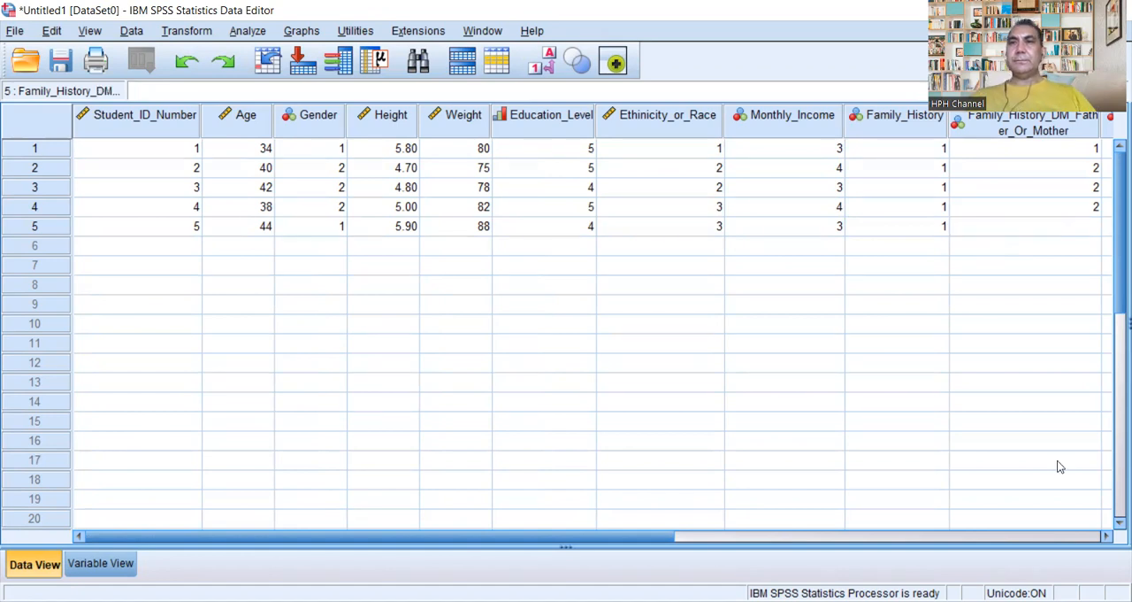
{"action": "left_click_drag", "start_coordinate": [668, 541], "coordinate": [837, 541]}
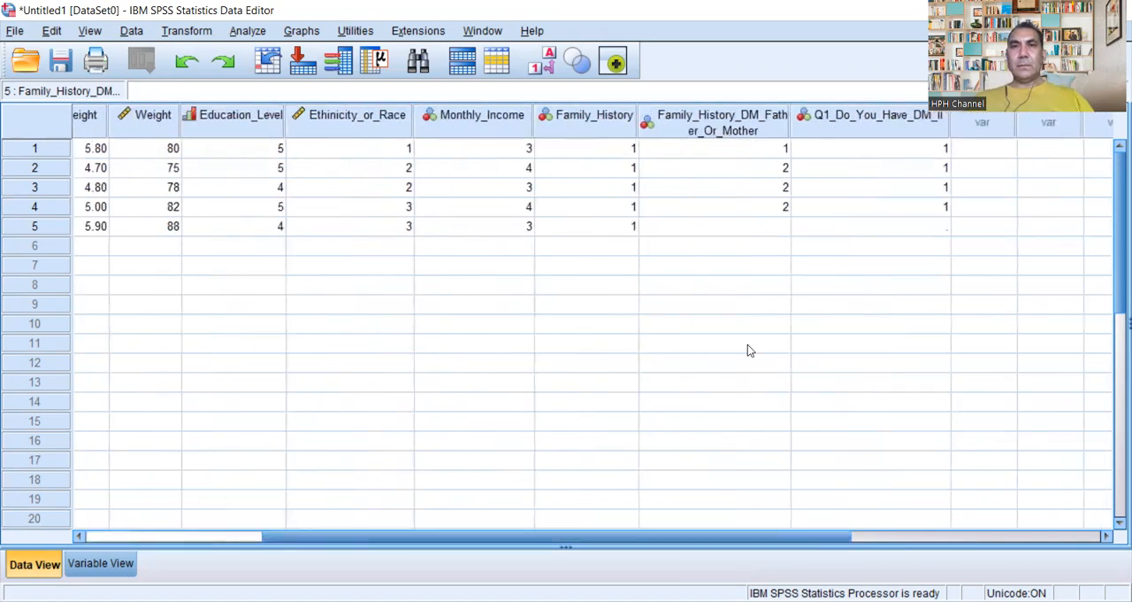
{"action": "type", "text": "1"}
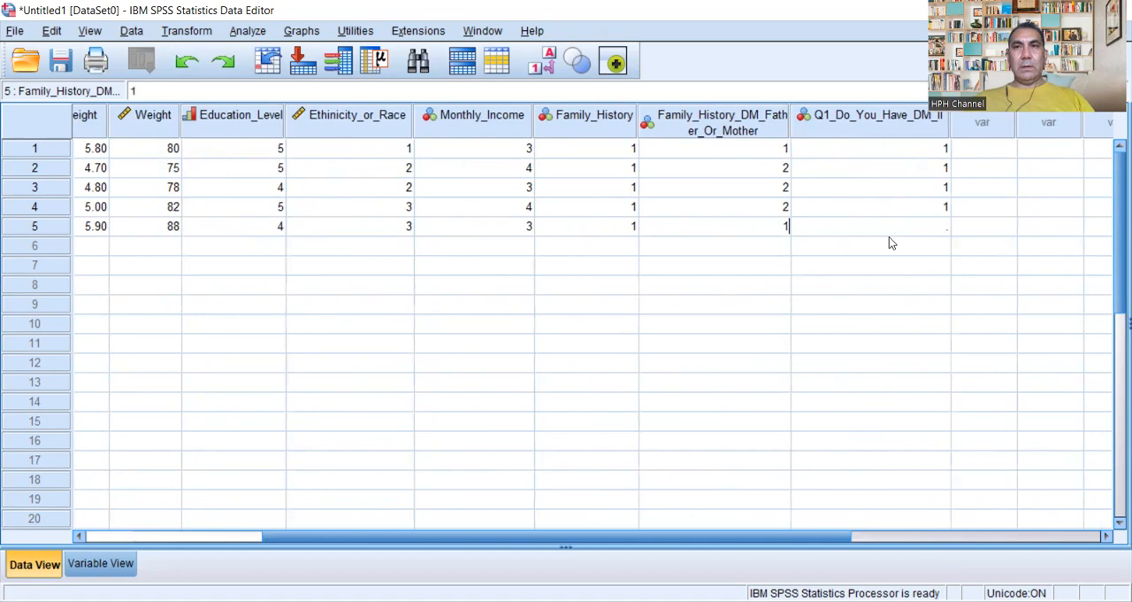
{"action": "left_click", "coordinate": [929, 232]}
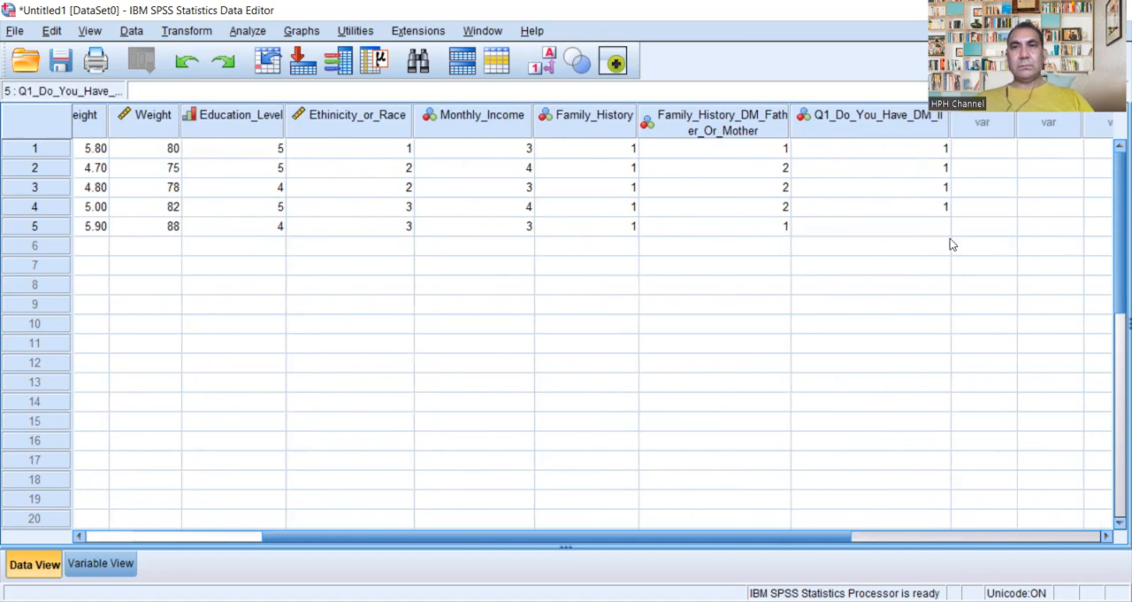
{"action": "type", "text": "1"}
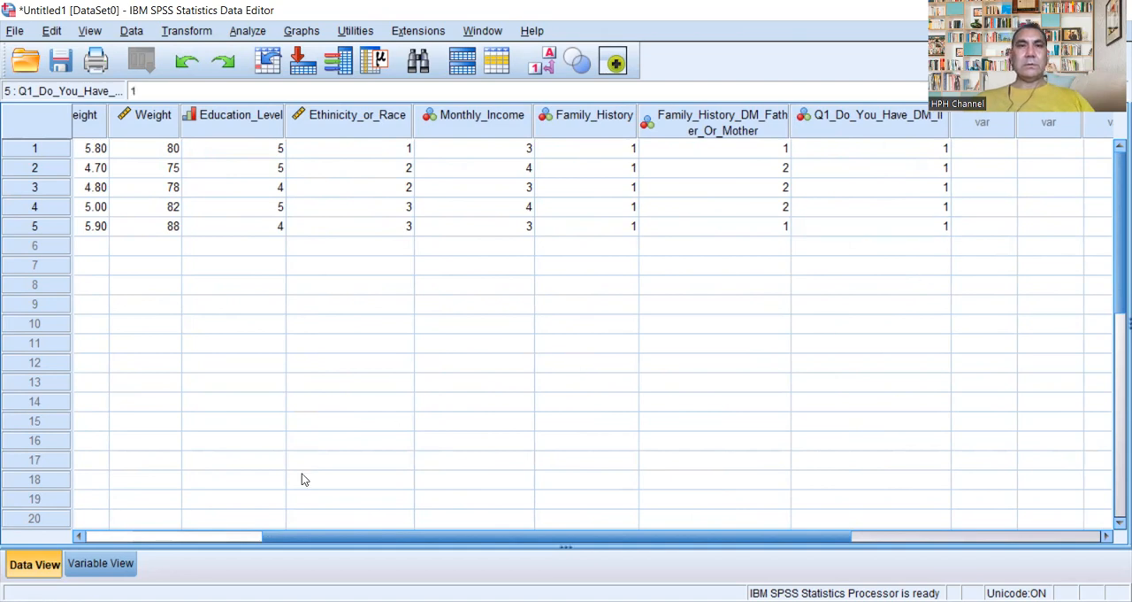
Step: Start the sixth case in row 6 with its student ID number, 40 for Age and 2 for Gender
{"action": "left_click", "coordinate": [94, 539]}
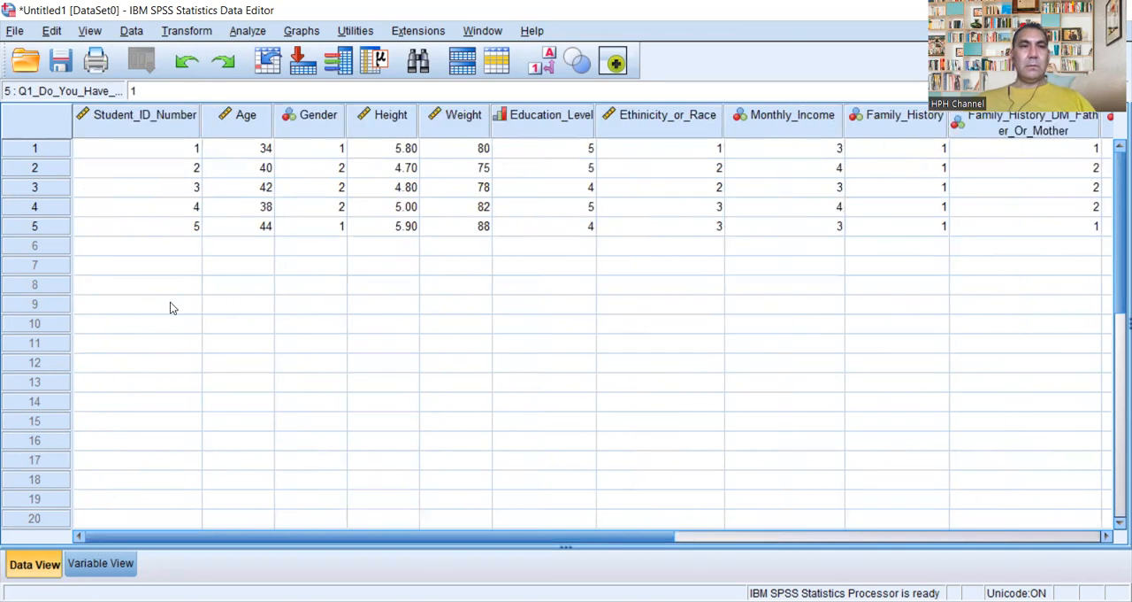
{"action": "left_click", "coordinate": [187, 248]}
{"action": "type", "text": "006"}
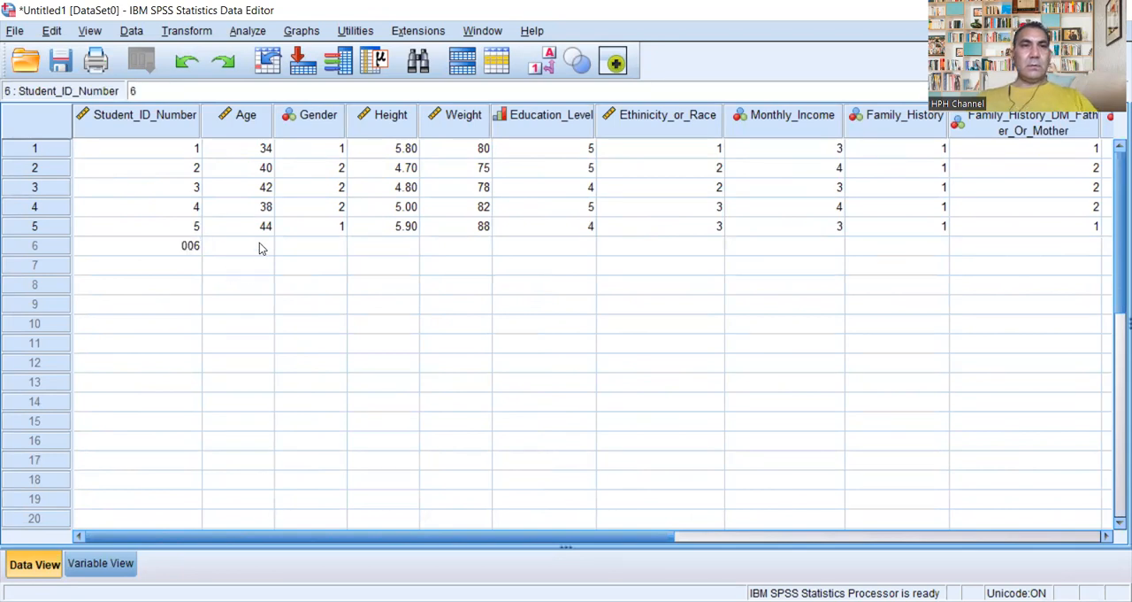
{"action": "left_click", "coordinate": [260, 245]}
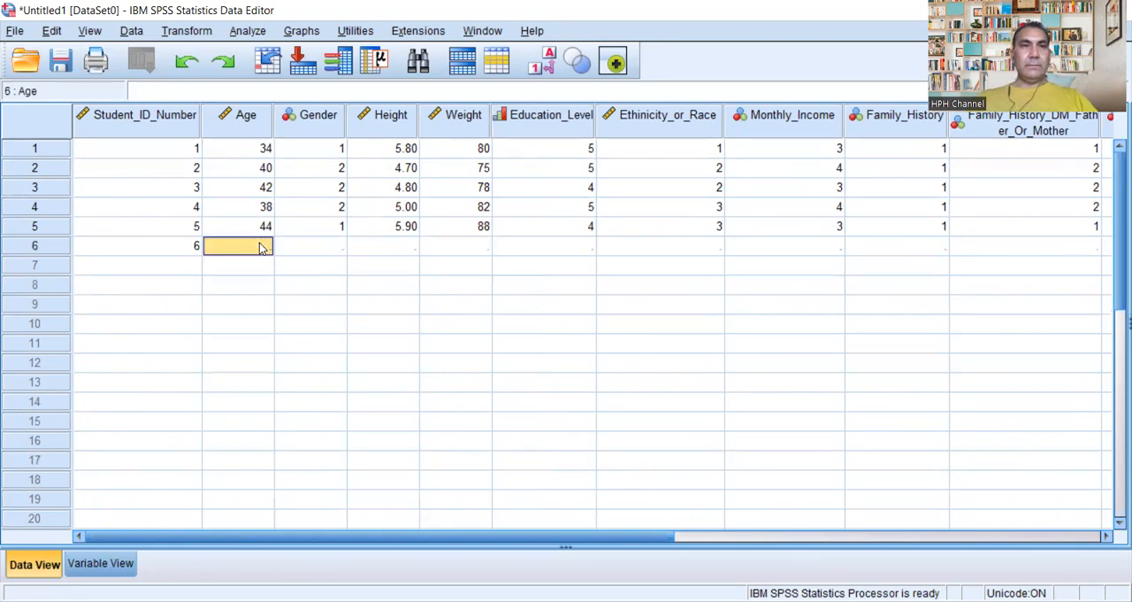
{"action": "type", "text": "4"}
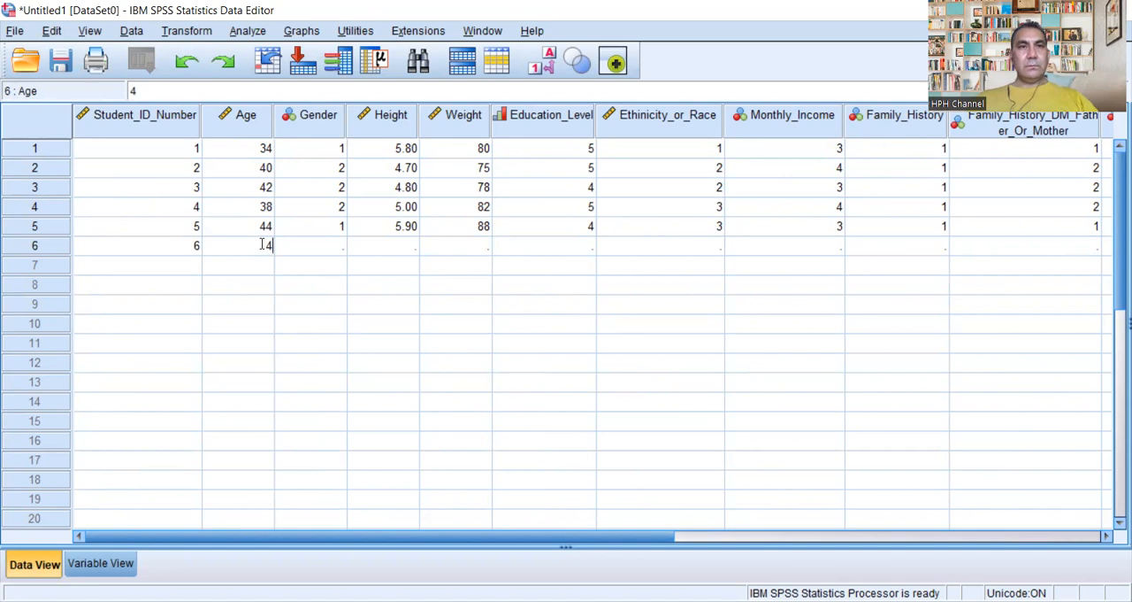
{"action": "type", "text": "0"}
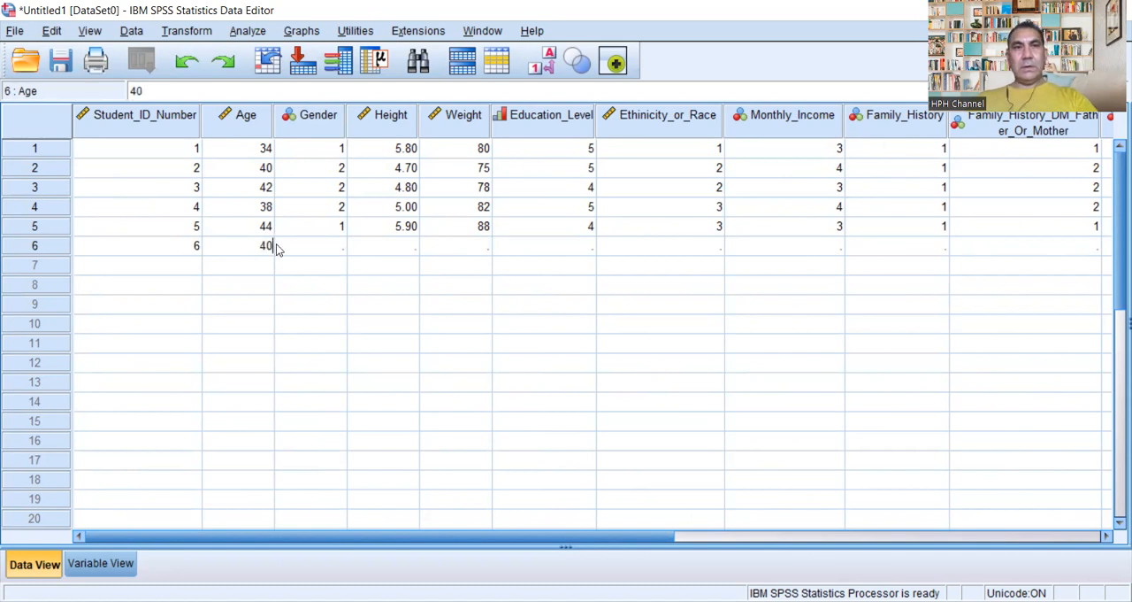
{"action": "left_click", "coordinate": [341, 245]}
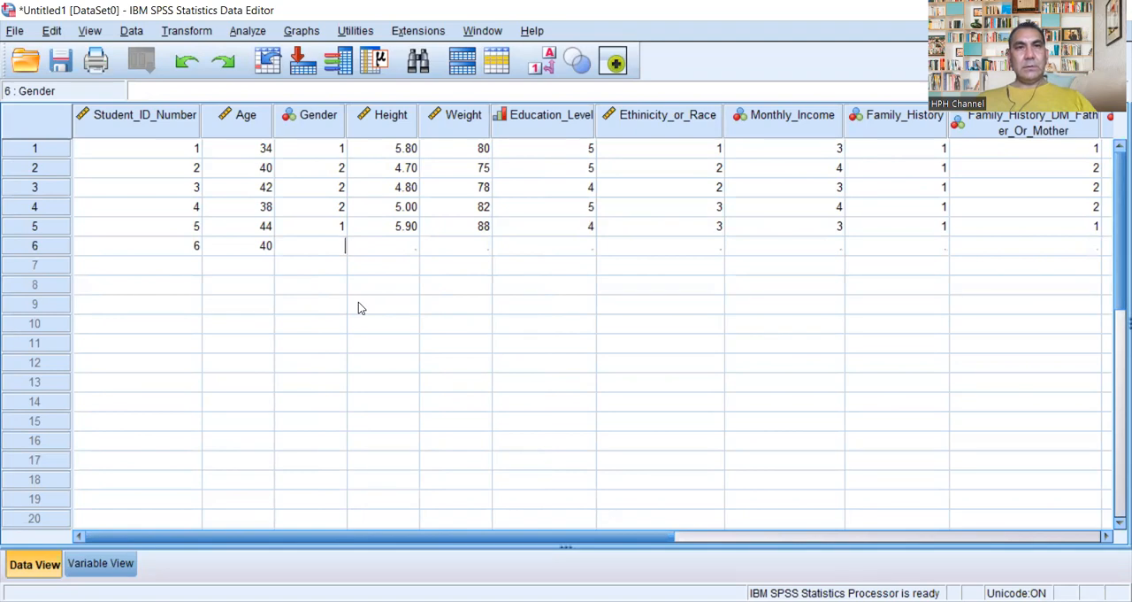
{"action": "type", "text": "2"}
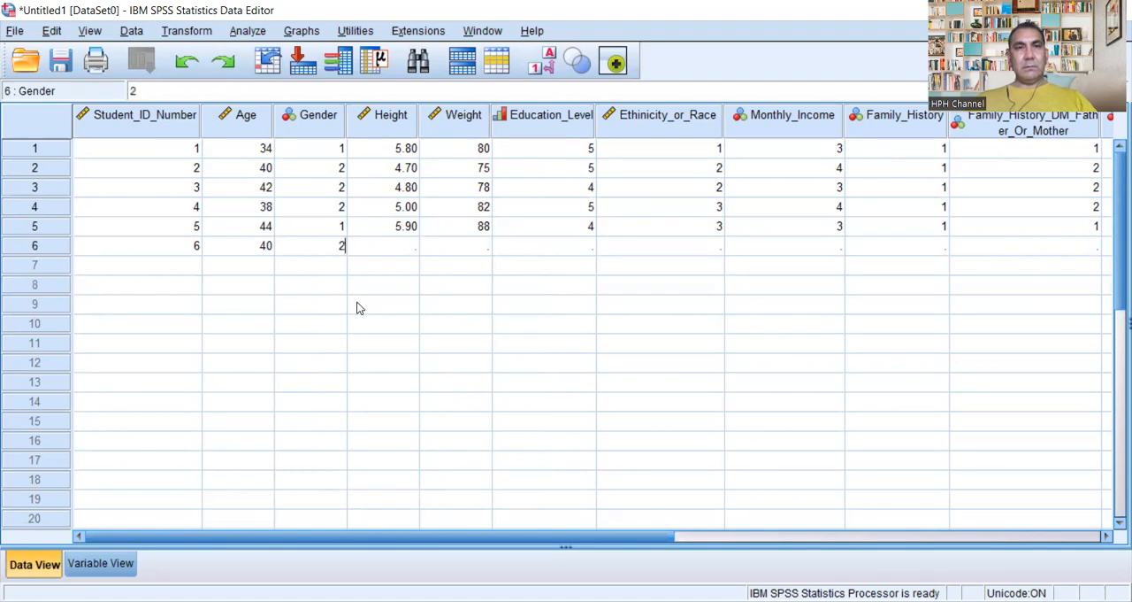
Step: Enter 4.11 for Height, 78 for Weight and 4 for Education_Level in the sixth case
{"action": "left_click", "coordinate": [415, 245]}
{"action": "type", "text": "4"}
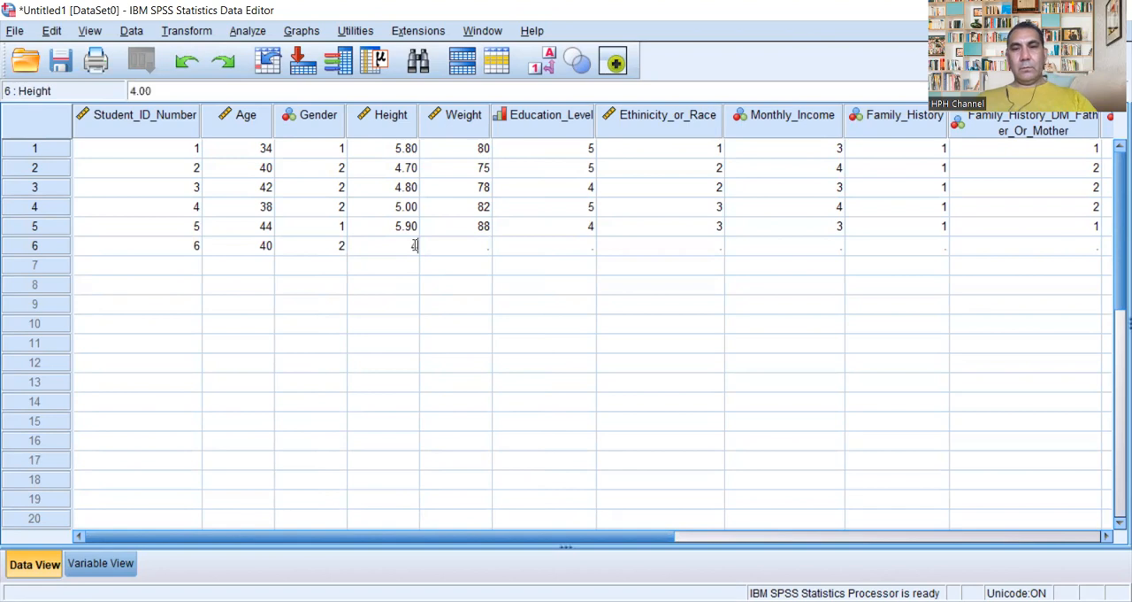
{"action": "type", "text": ".11"}
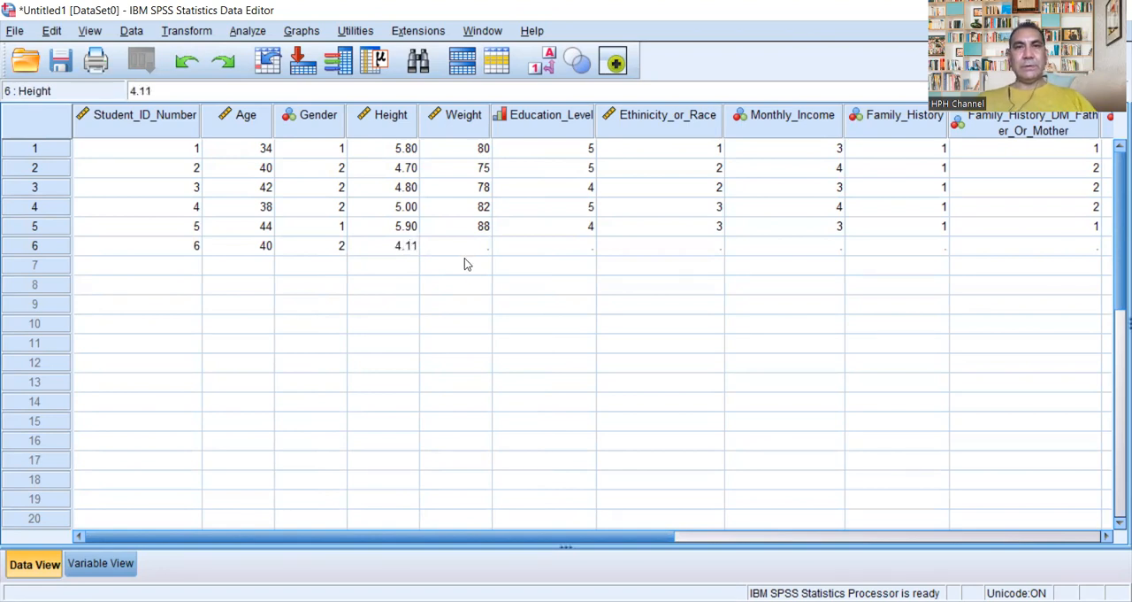
{"action": "key", "text": "Tab"}
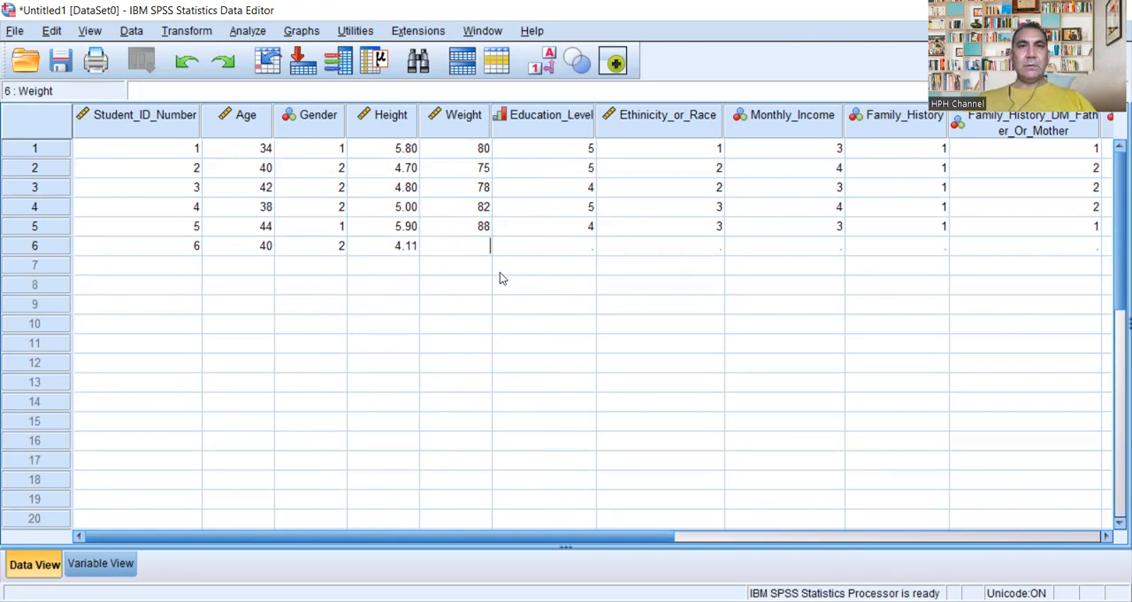
{"action": "type", "text": "78"}
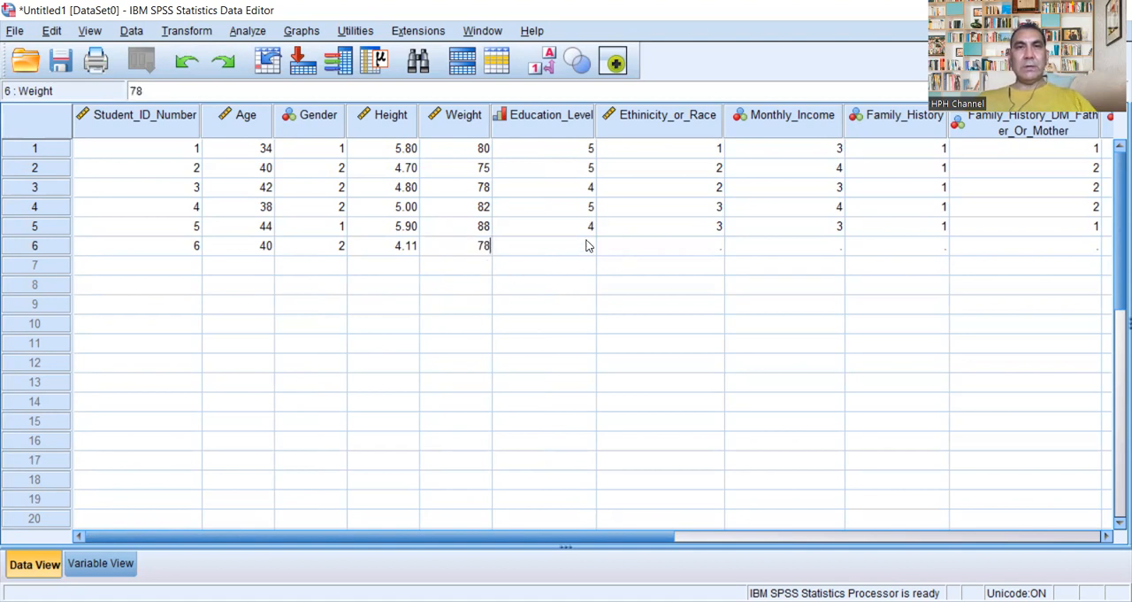
{"action": "key", "text": "Tab"}
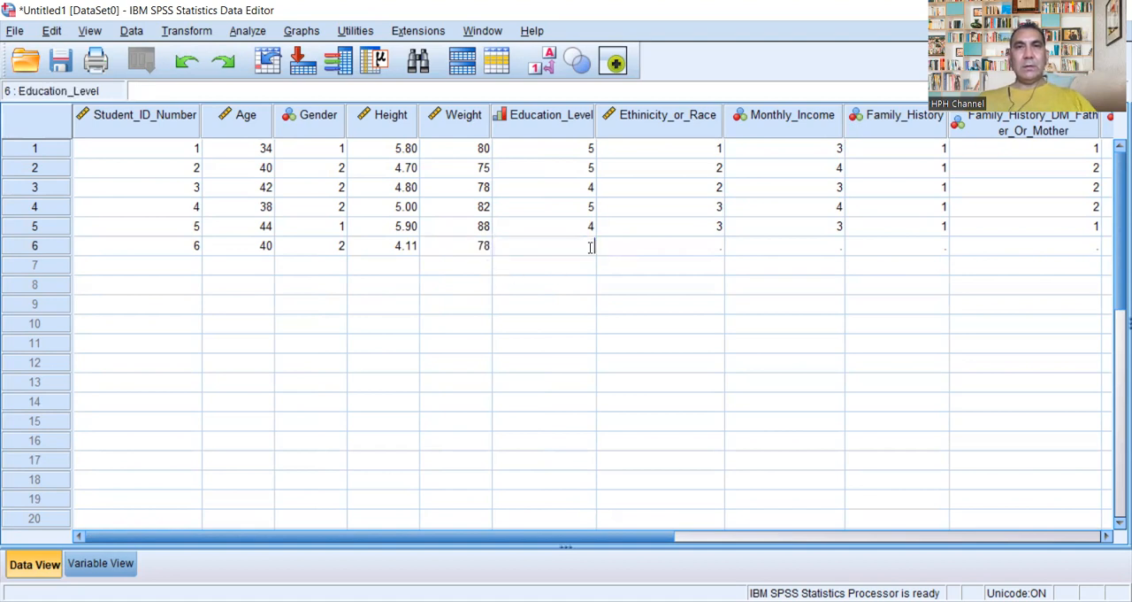
{"action": "type", "text": "4"}
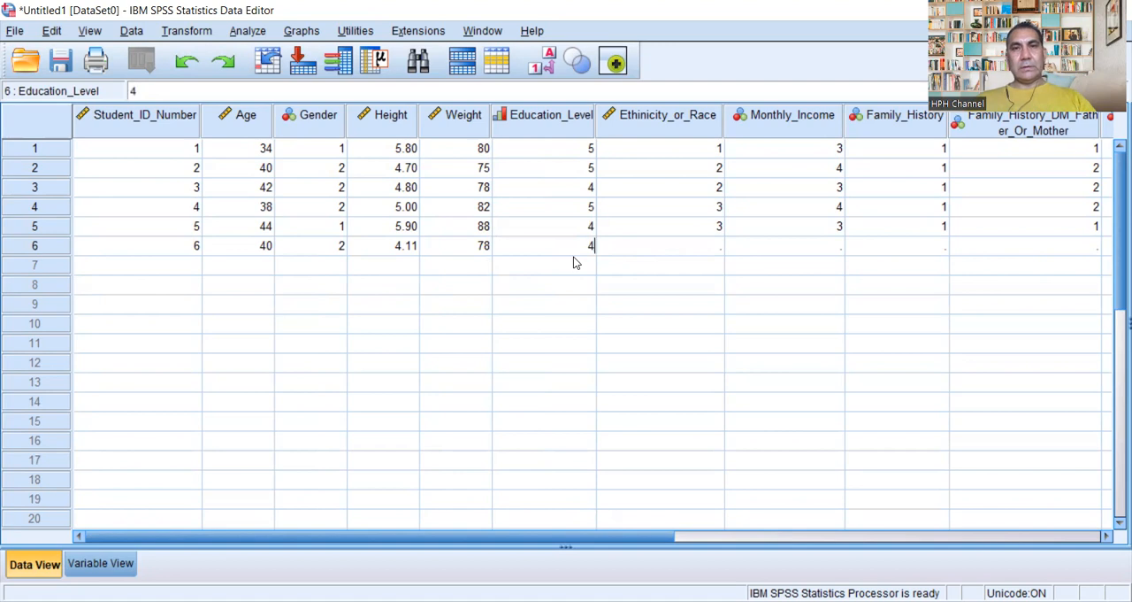
Step: Enter 5 for Ethinicity_or_Race, 4 for Monthly_Income and 2 for Family_History in the sixth case
{"action": "key", "text": "Tab"}
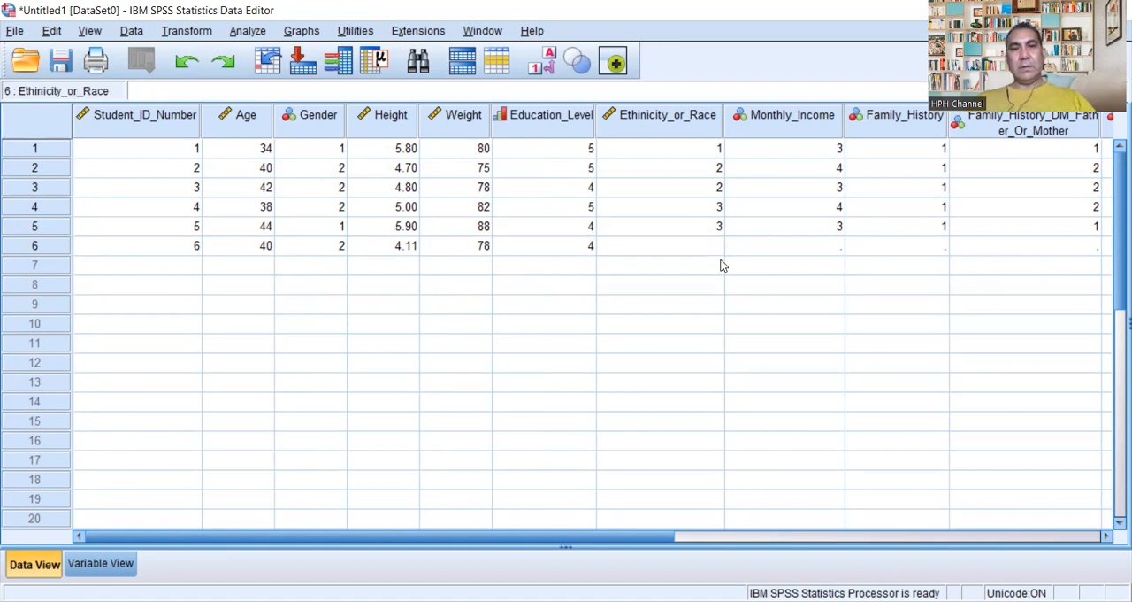
{"action": "type", "text": "5"}
{"action": "double_click", "coordinate": [843, 250]}
{"action": "type", "text": "4"}
{"action": "left_click", "coordinate": [943, 249]}
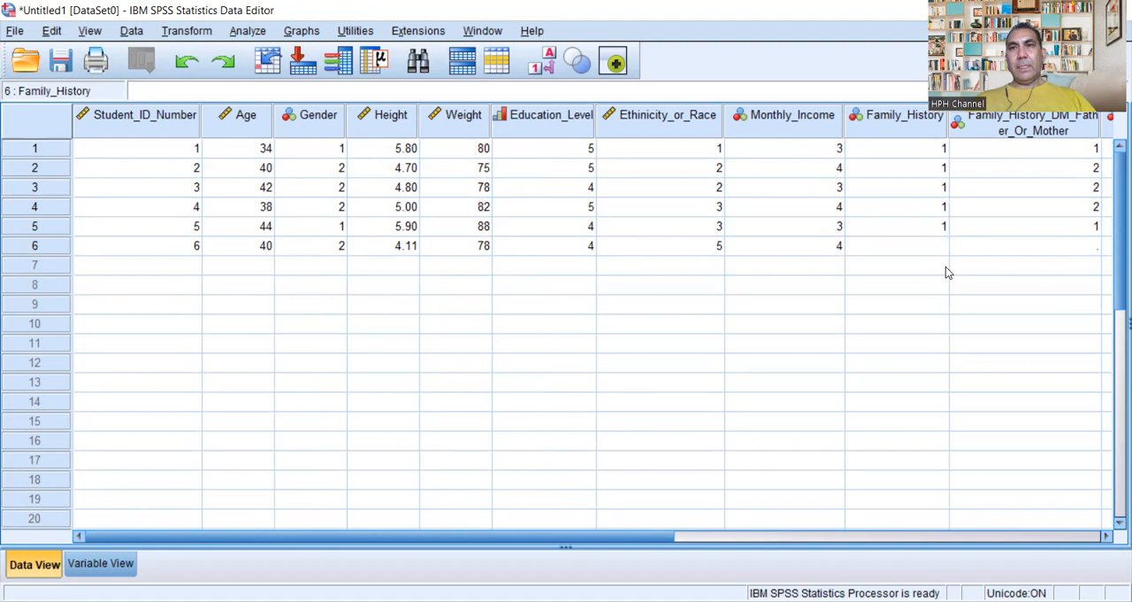
{"action": "type", "text": "2"}
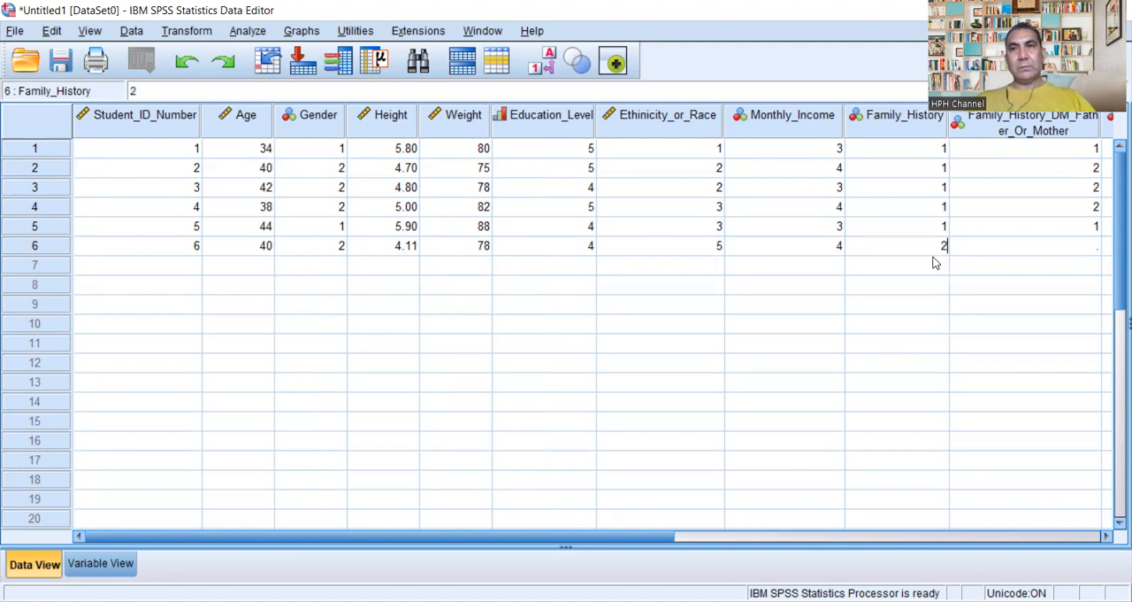
{"action": "left_click_drag", "start_coordinate": [663, 531], "coordinate": [879, 531]}
{"action": "left_click", "coordinate": [715, 255]}
{"action": "left_click", "coordinate": [715, 255]}
{"action": "type", "text": "2"}
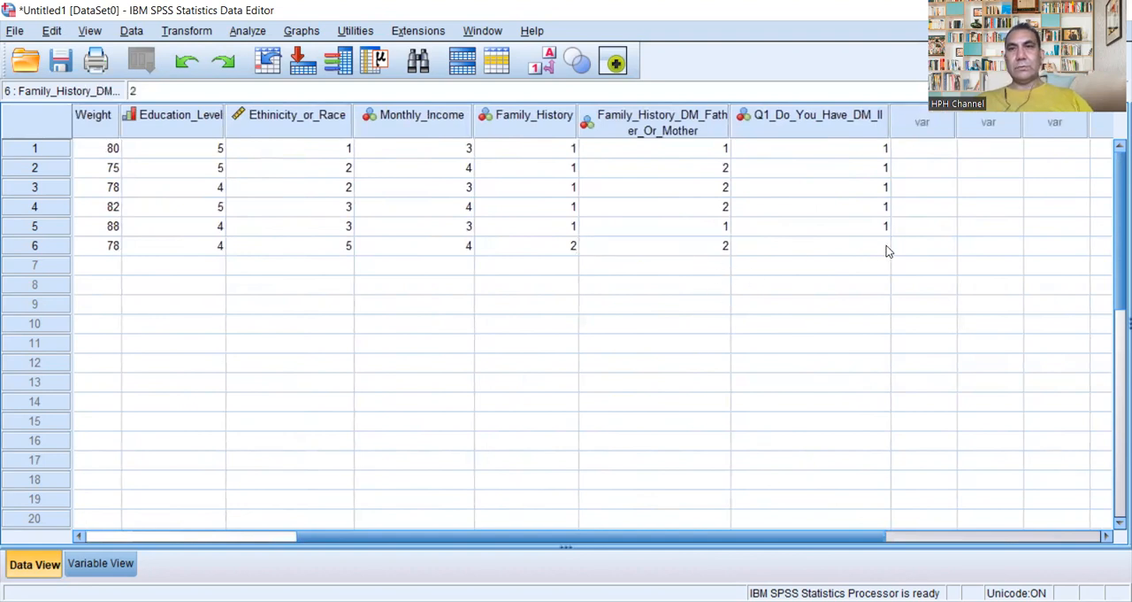
{"action": "key", "text": "BackSpace"}
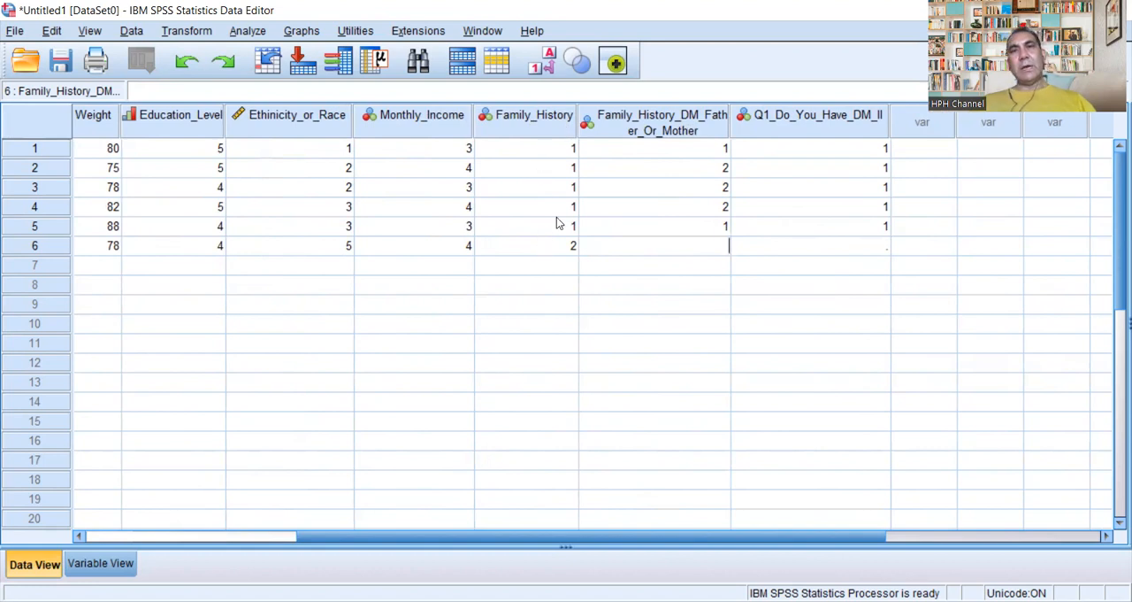
Step: Add the value label 3 = "Not in Both" to the Family_History_DM_Father_Or_Mother variable
{"action": "left_click", "coordinate": [693, 128]}
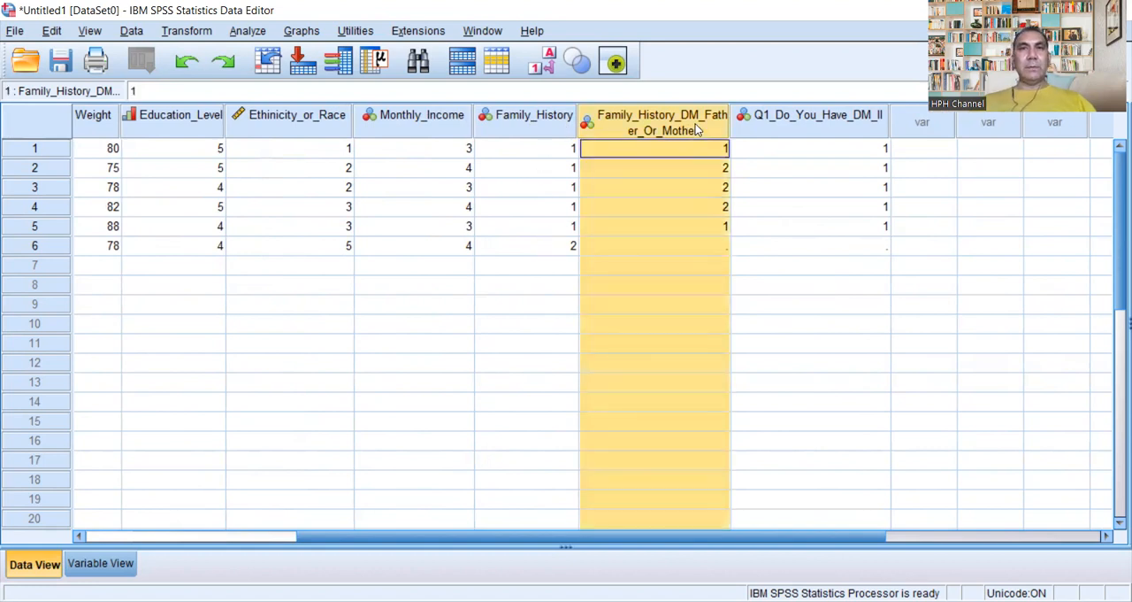
{"action": "double_click", "coordinate": [696, 124]}
{"action": "left_click", "coordinate": [748, 111]}
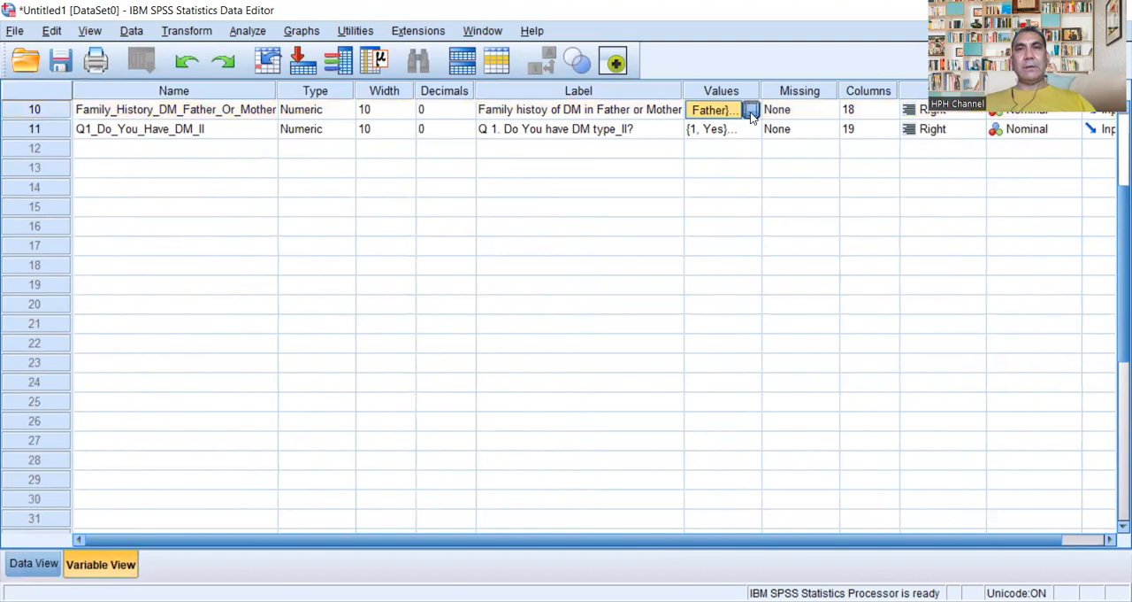
{"action": "left_click", "coordinate": [750, 110]}
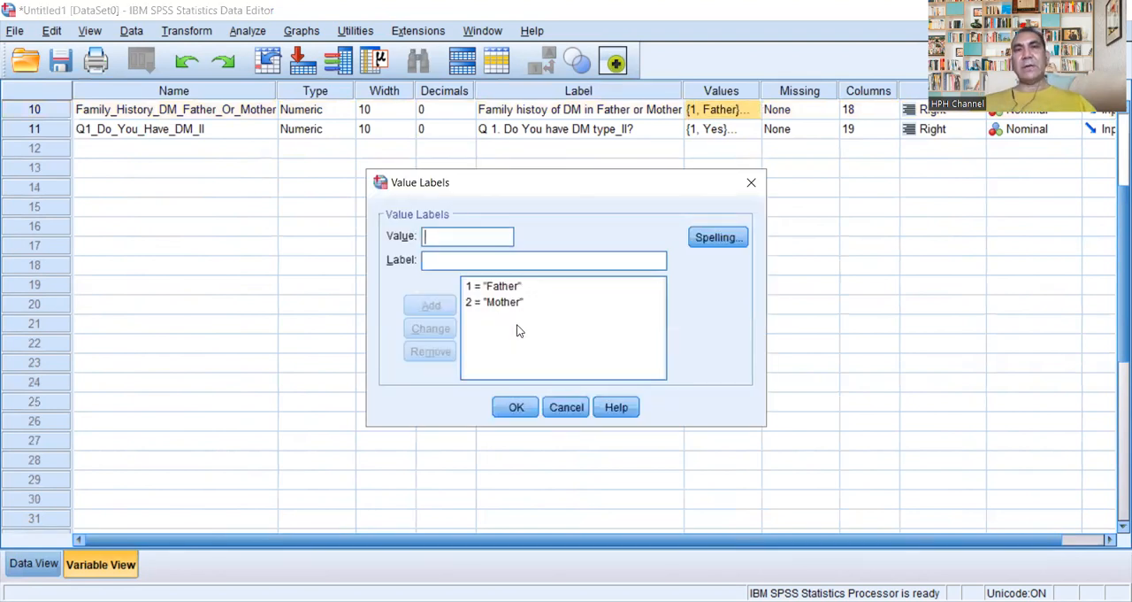
{"action": "type", "text": "3"}
{"action": "left_click", "coordinate": [463, 259]}
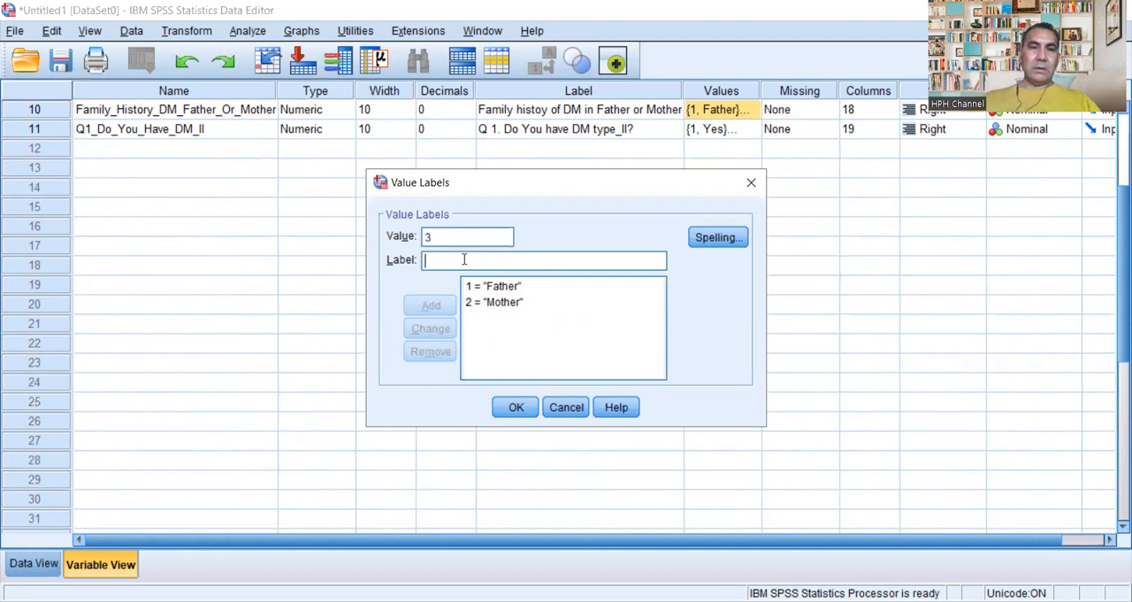
{"action": "type", "text": "NA"}
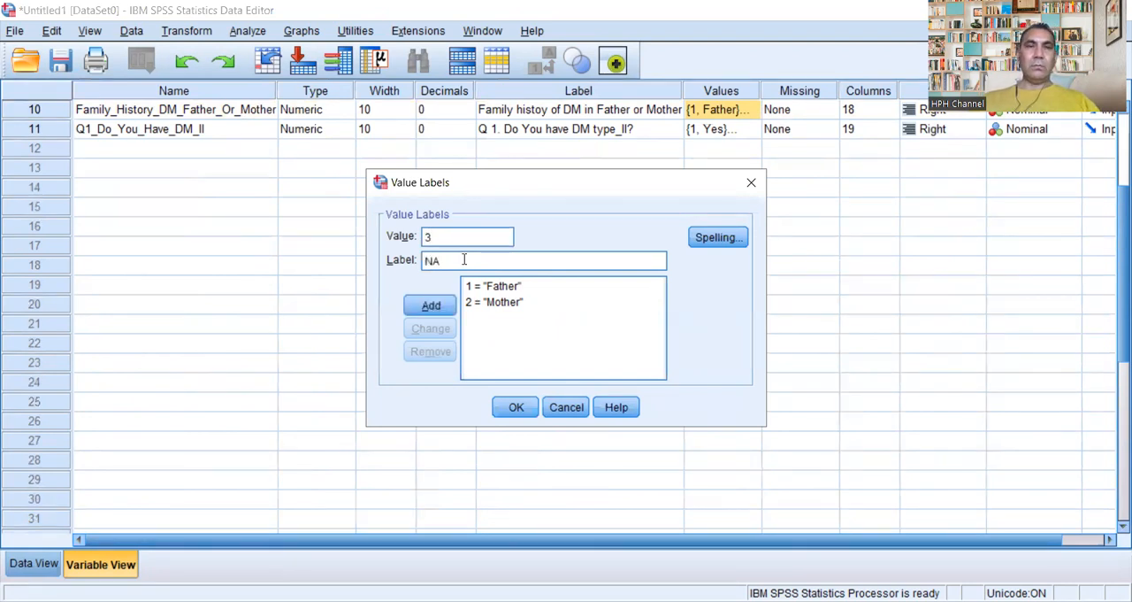
{"action": "key", "text": "BackSpace"}
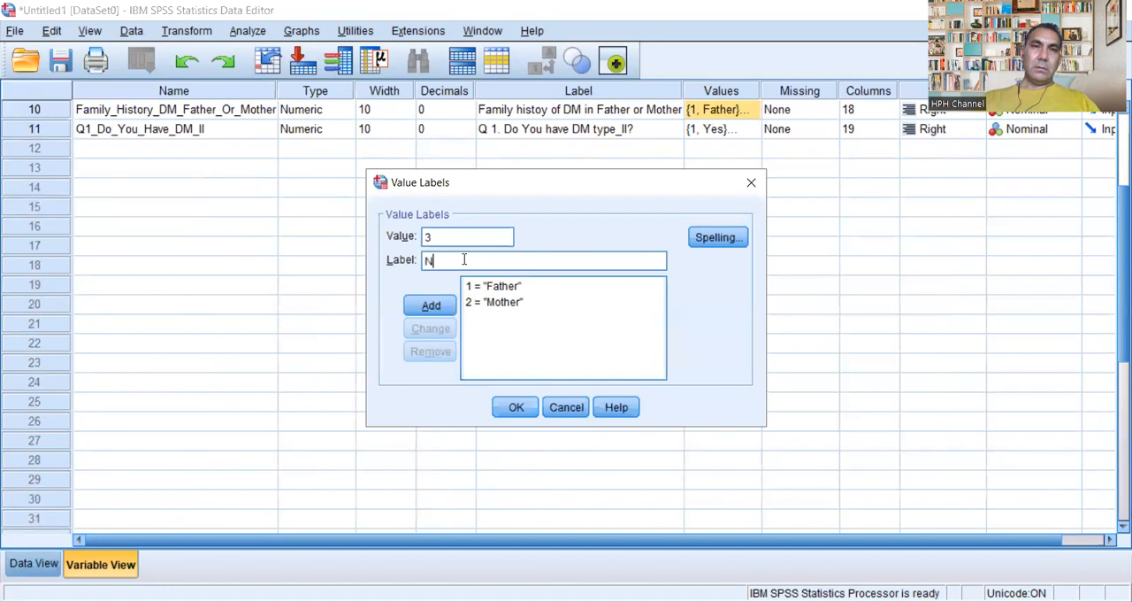
{"action": "type", "text": "A"}
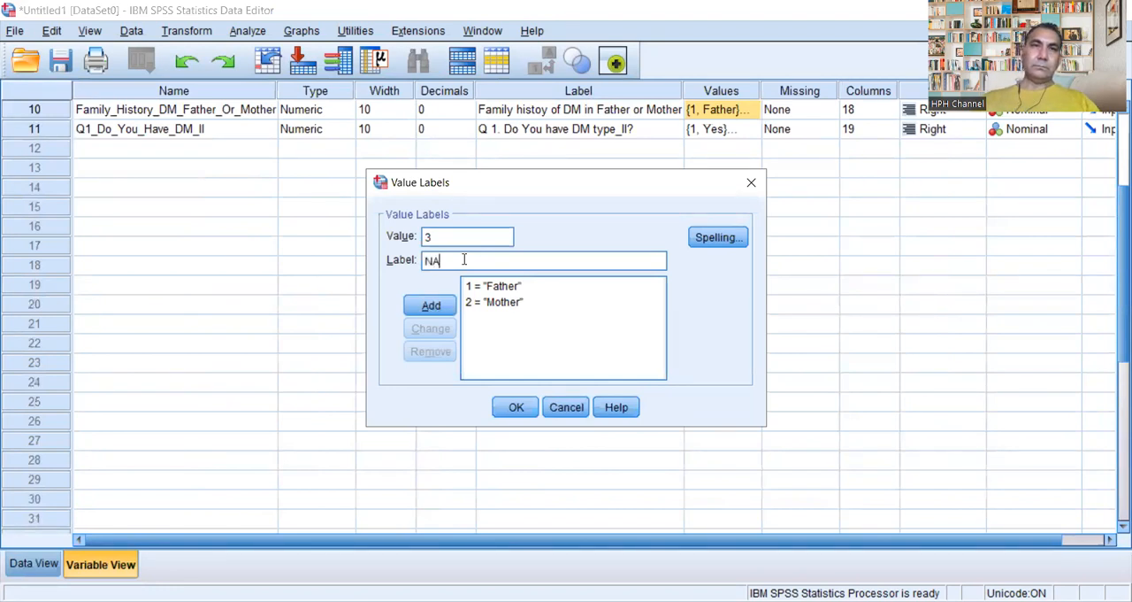
{"action": "key", "text": "BackSpace"}
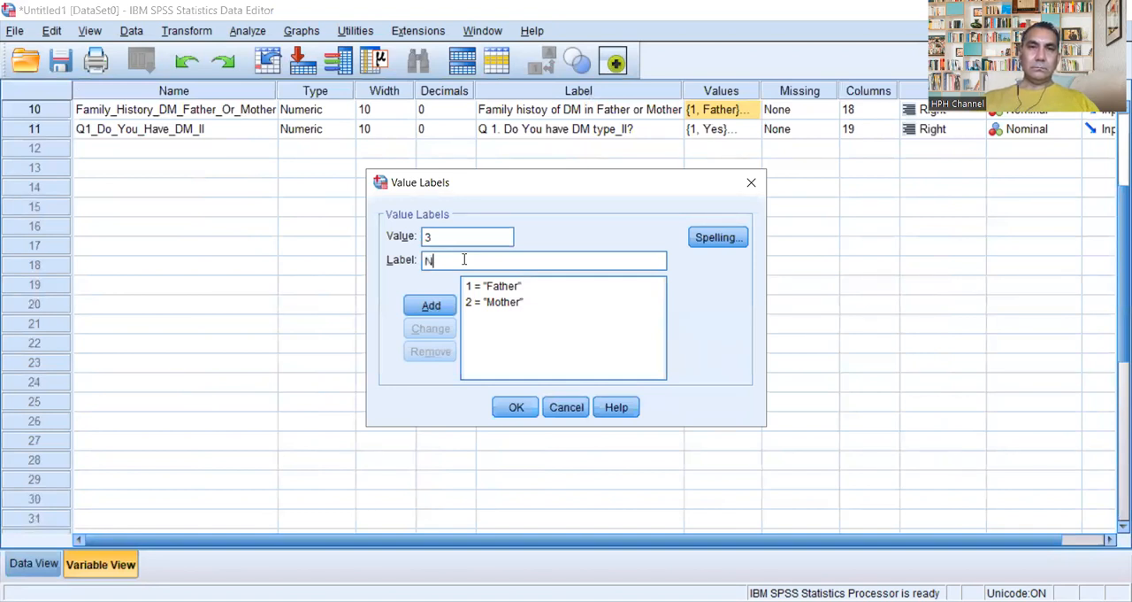
{"action": "type", "text": "O"}
{"action": "key", "text": "BackSpace"}
{"action": "type", "text": "ot in"}
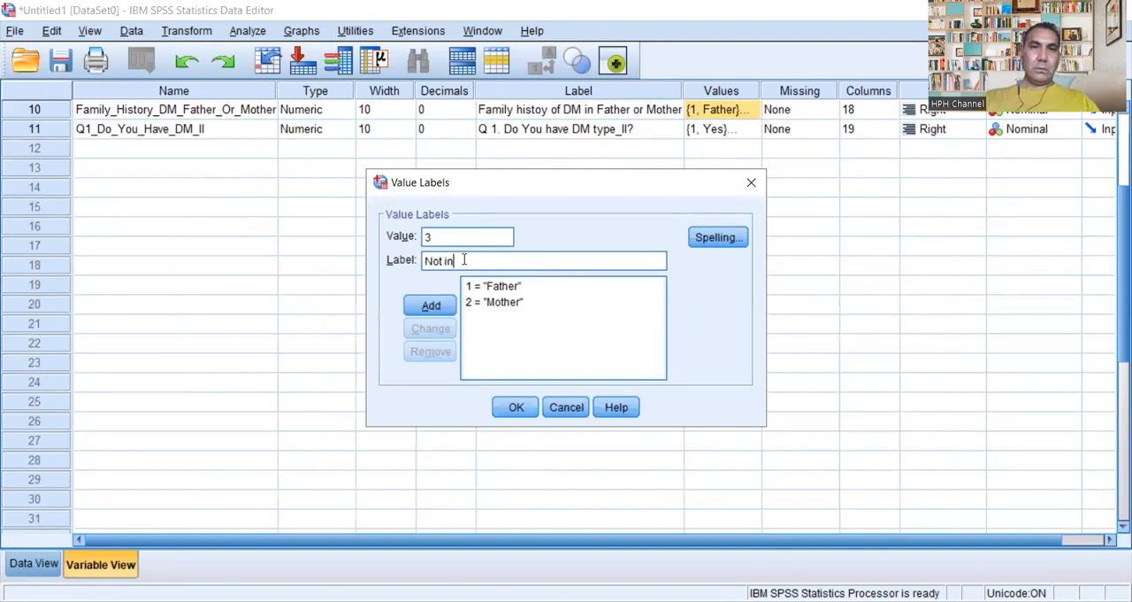
{"action": "type", "text": " Both"}
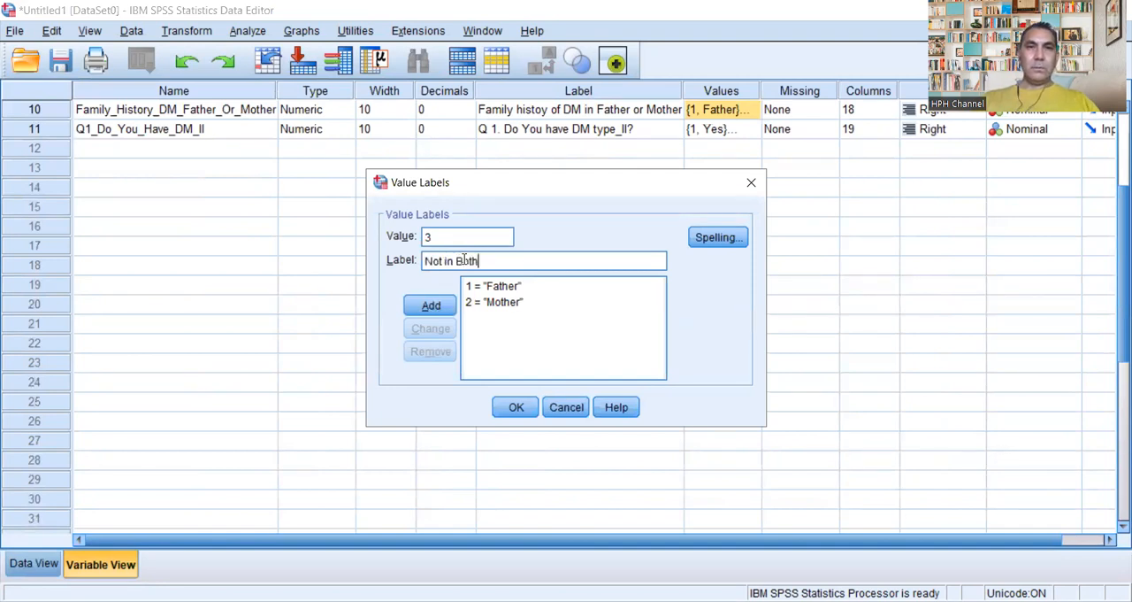
{"action": "left_click", "coordinate": [425, 310]}
{"action": "left_click", "coordinate": [518, 411]}
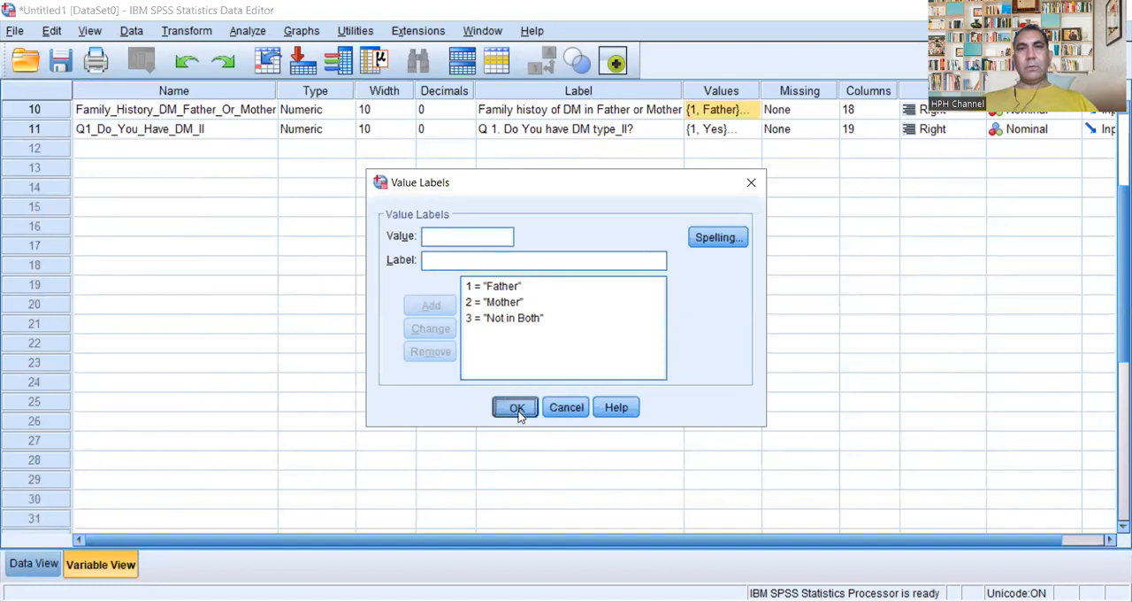
Step: Enter 3 for Family_History_DM_Father_Or_Mother and 2 for Q1_Do_You_Have_DM_II in the sixth case of the data grid
{"action": "left_click", "coordinate": [41, 564]}
{"action": "left_click", "coordinate": [715, 248]}
{"action": "left_click", "coordinate": [718, 248]}
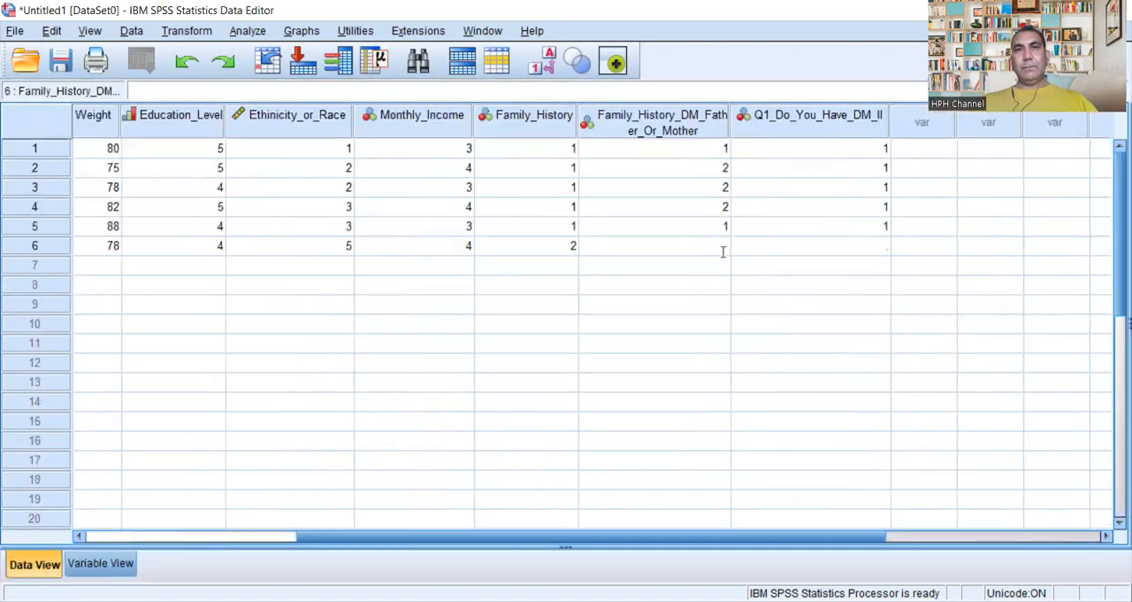
{"action": "type", "text": "3"}
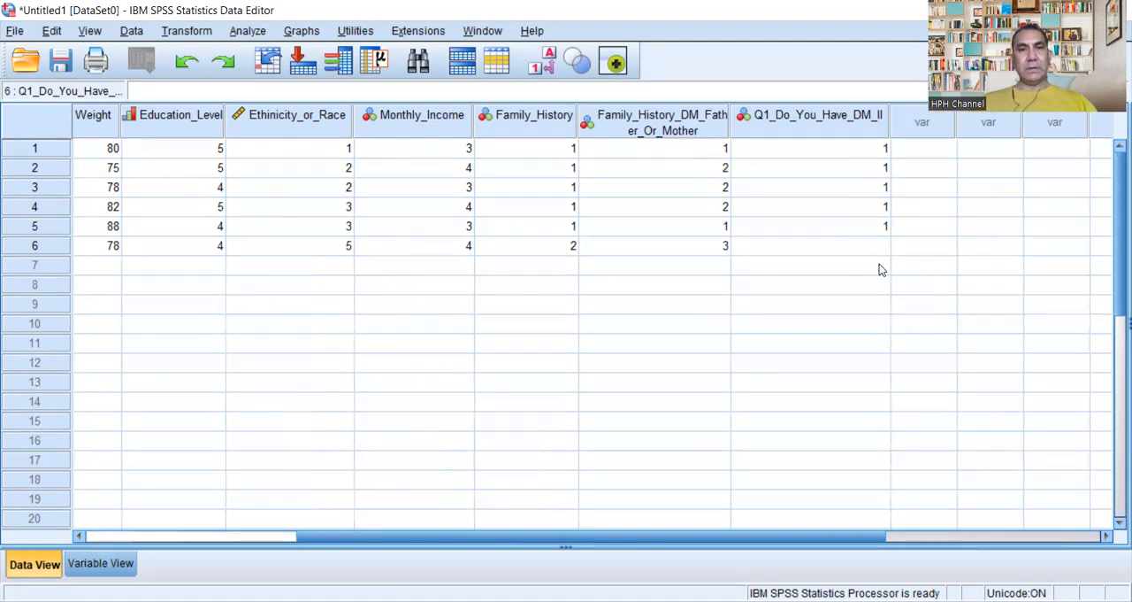
{"action": "type", "text": "2"}
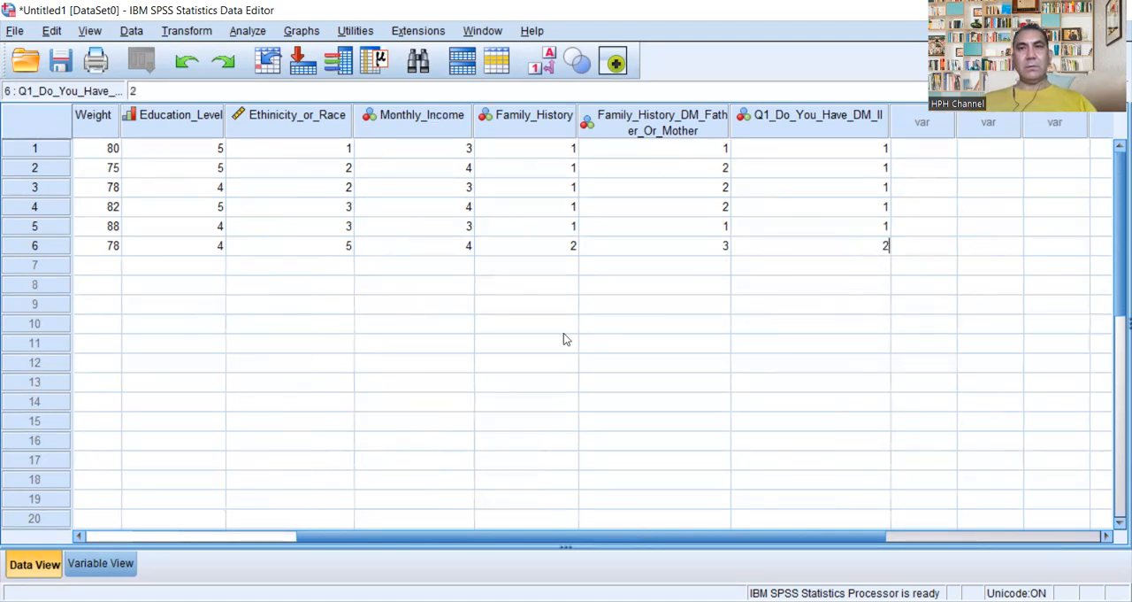
Step: Start the seventh case in row 7 with its student ID number, 39 for Age and 1 for Gender
{"action": "left_click", "coordinate": [166, 536]}
{"action": "left_click", "coordinate": [177, 265]}
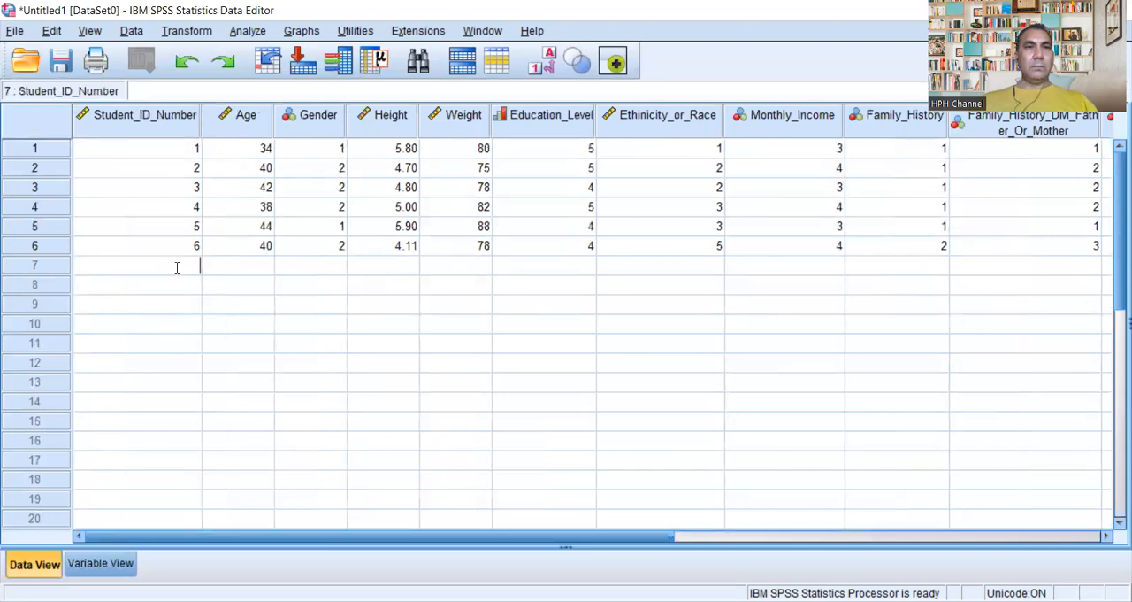
{"action": "type", "text": "007"}
{"action": "left_click", "coordinate": [260, 264]}
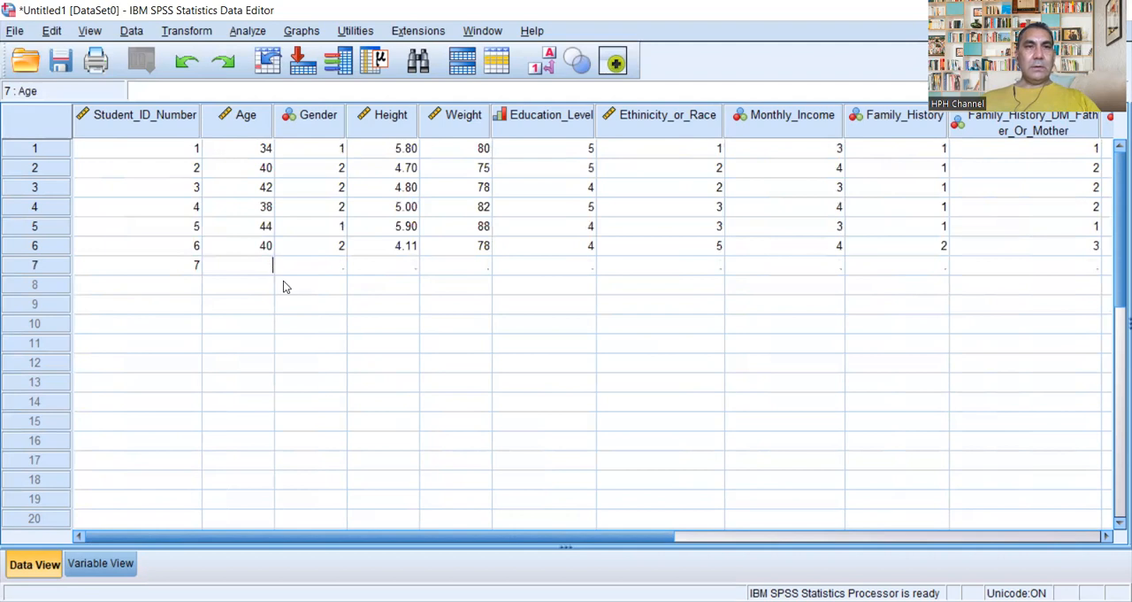
{"action": "type", "text": "39"}
{"action": "double_click", "coordinate": [338, 265]}
{"action": "type", "text": "1"}
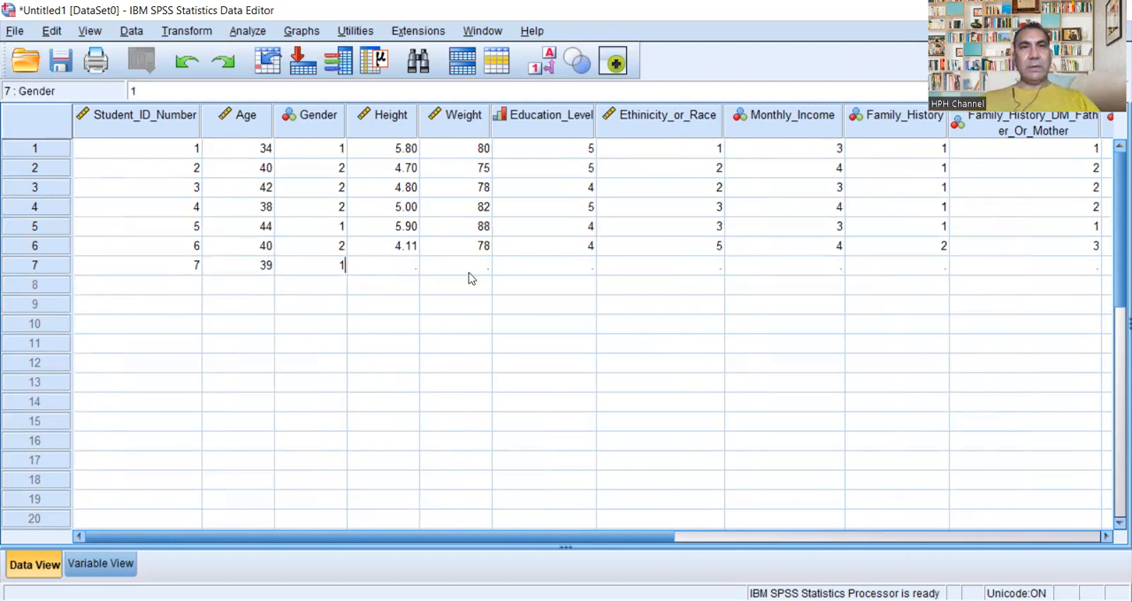
Step: Enter 5.10 for Height, 70 for Weight and 3 for Education_Level in the seventh case
{"action": "left_click", "coordinate": [416, 265]}
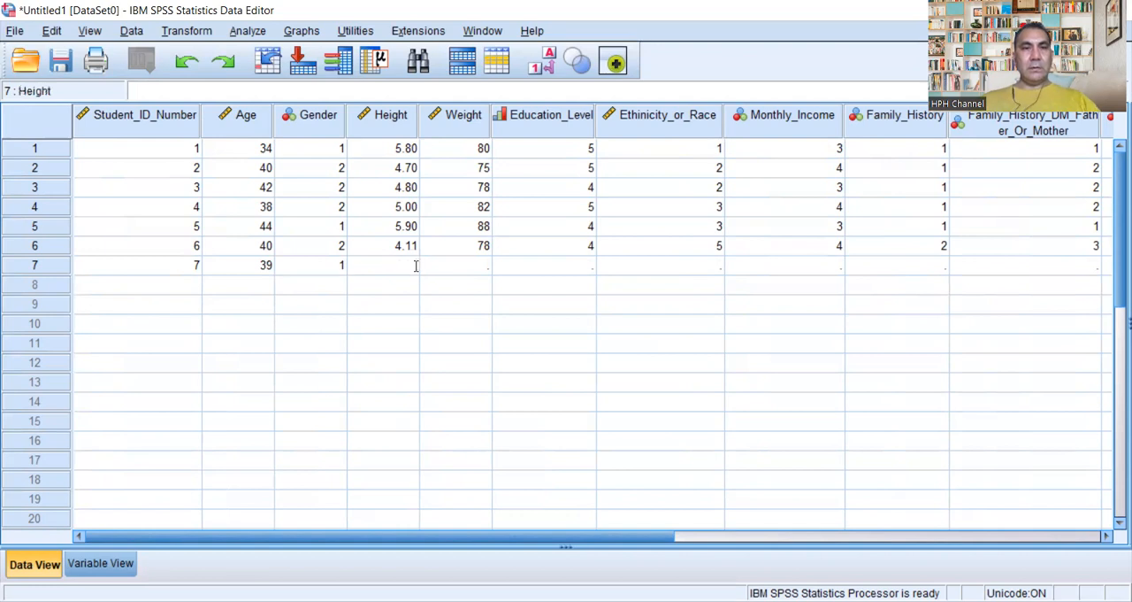
{"action": "type", "text": "5"}
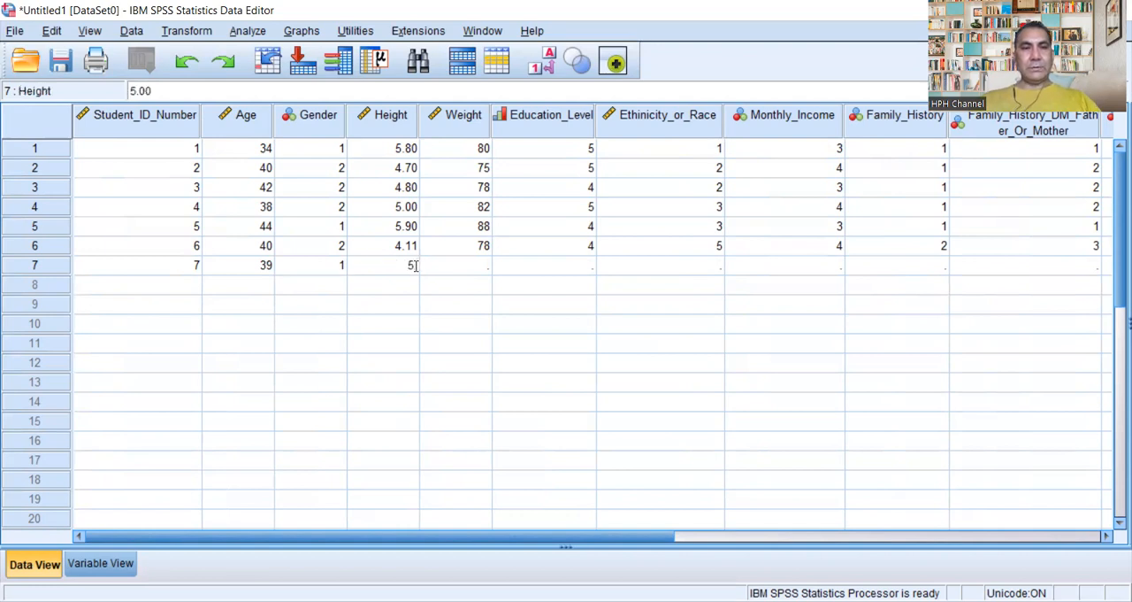
{"action": "type", "text": ".10"}
{"action": "left_click", "coordinate": [478, 265]}
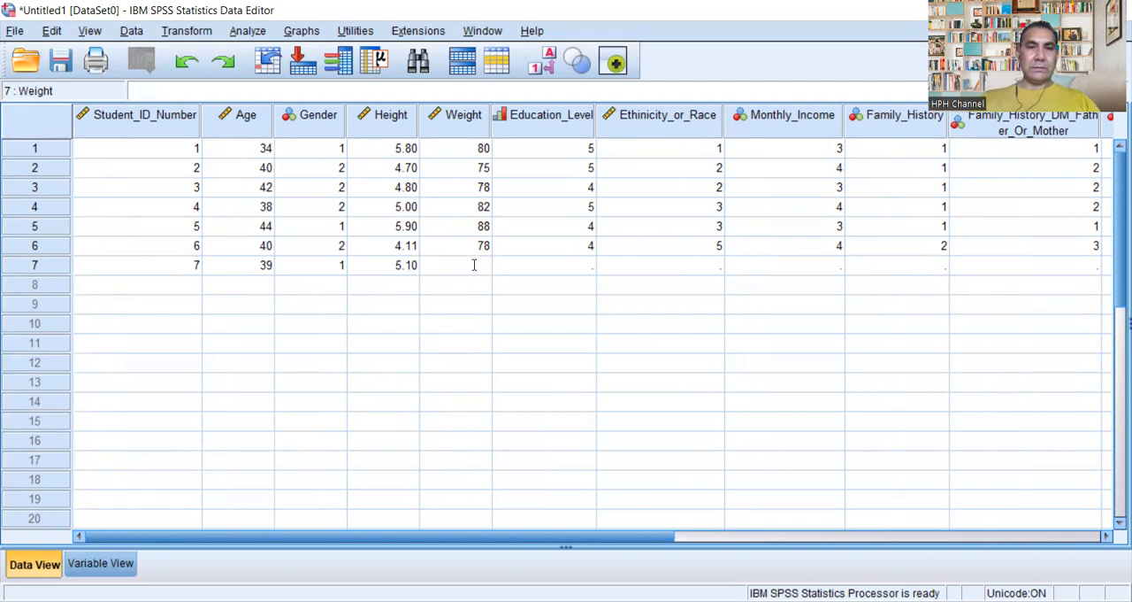
{"action": "type", "text": "70"}
{"action": "left_click", "coordinate": [582, 267]}
{"action": "left_click", "coordinate": [584, 263]}
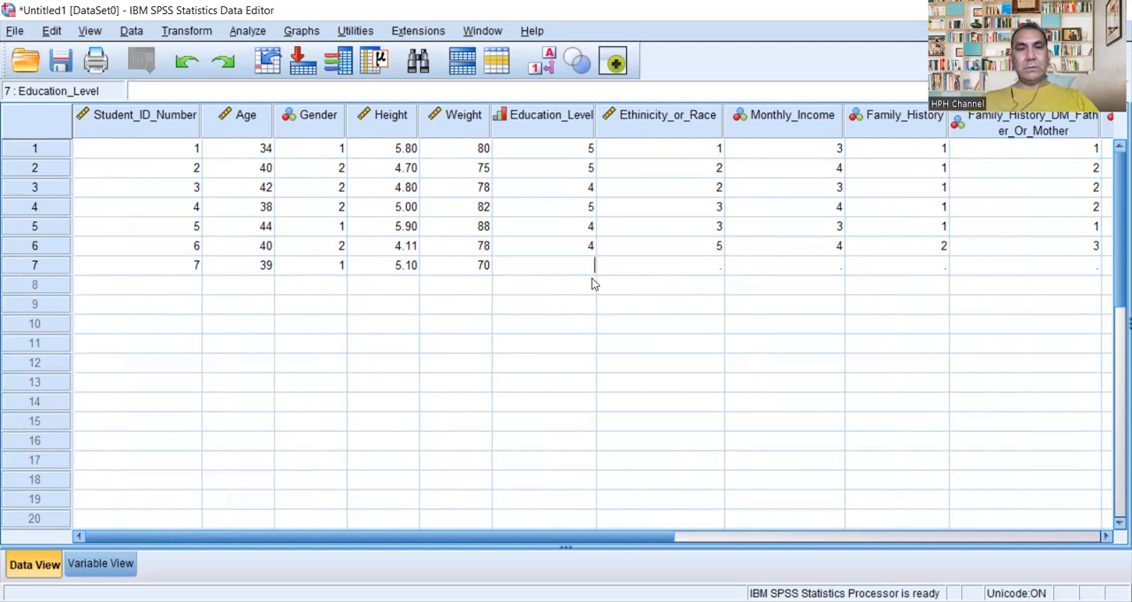
{"action": "type", "text": "3"}
Step: Enter 2 for Ethinicity_or_Race, 3 for Monthly_Income and 1 for Family_History in the seventh case
{"action": "left_click", "coordinate": [699, 268]}
{"action": "left_click", "coordinate": [703, 268]}
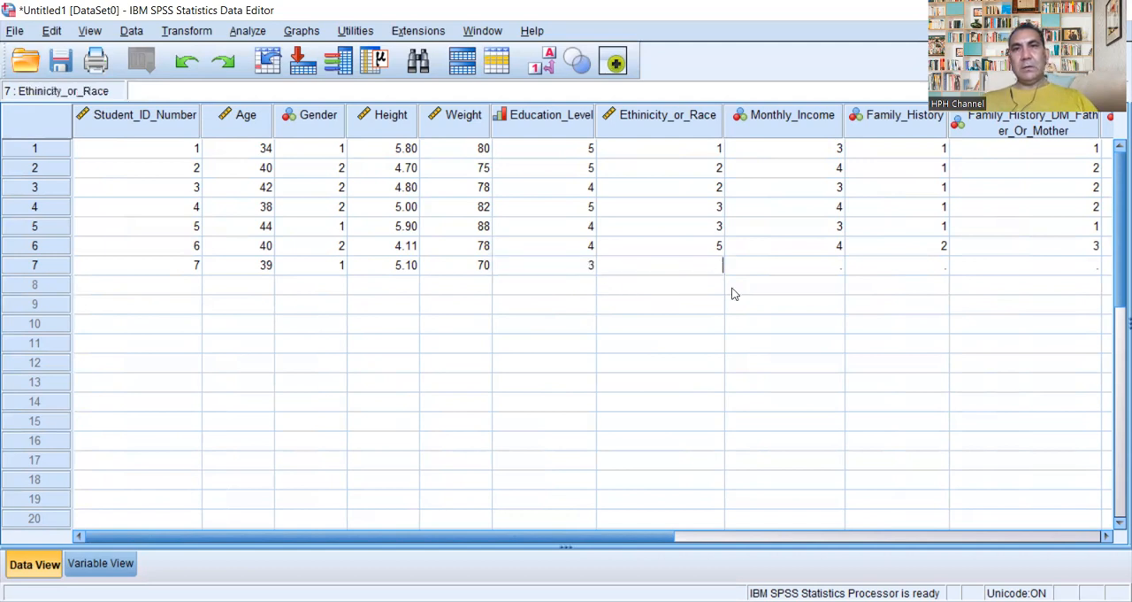
{"action": "type", "text": "2"}
{"action": "left_click", "coordinate": [842, 268]}
{"action": "left_click", "coordinate": [841, 268]}
{"action": "type", "text": "3"}
{"action": "left_click", "coordinate": [944, 266]}
{"action": "left_click", "coordinate": [945, 266]}
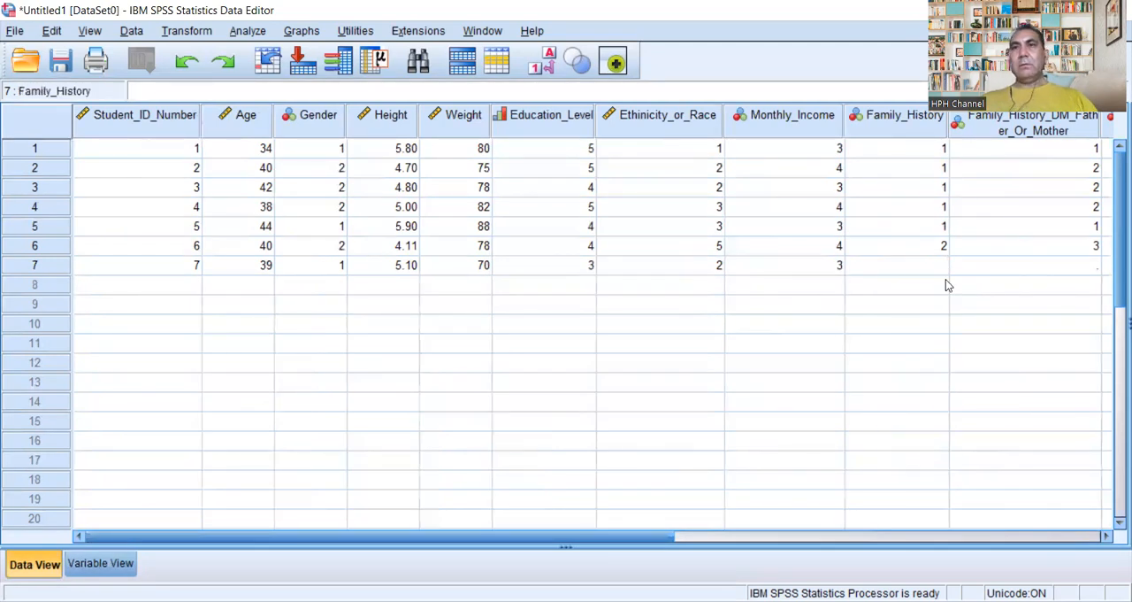
{"action": "type", "text": "1"}
Step: Enter 1 for Family_History_DM_Father_Or_Mother and 1 for Q1_Do_You_Have_DM_II in the seventh case
{"action": "left_click", "coordinate": [1082, 268]}
{"action": "left_click", "coordinate": [1082, 269]}
{"action": "type", "text": "1"}
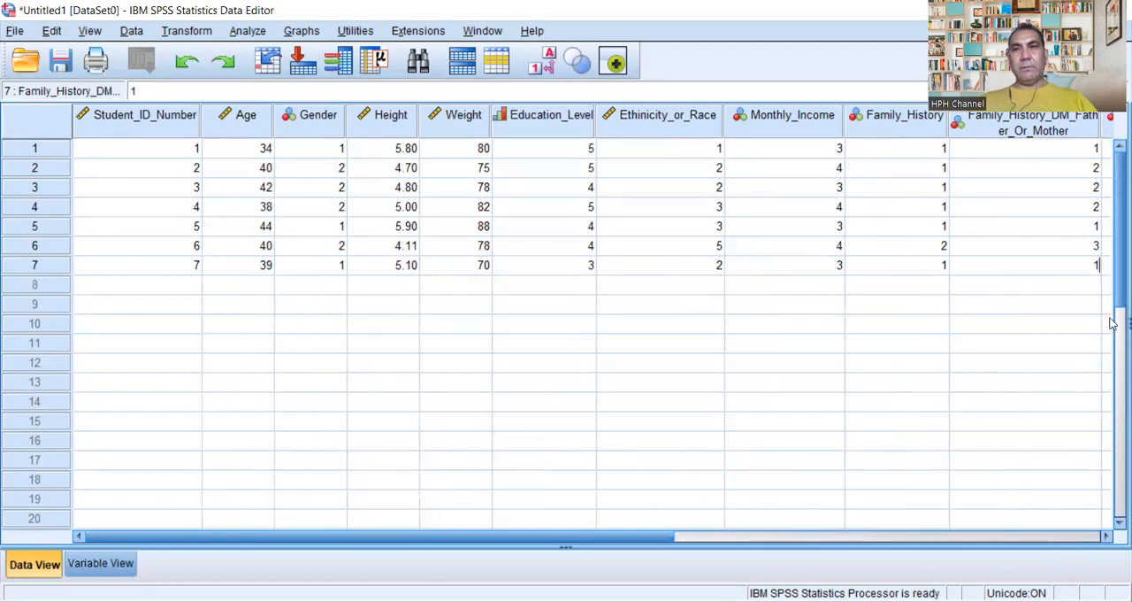
{"action": "left_click_drag", "start_coordinate": [658, 540], "coordinate": [922, 535]}
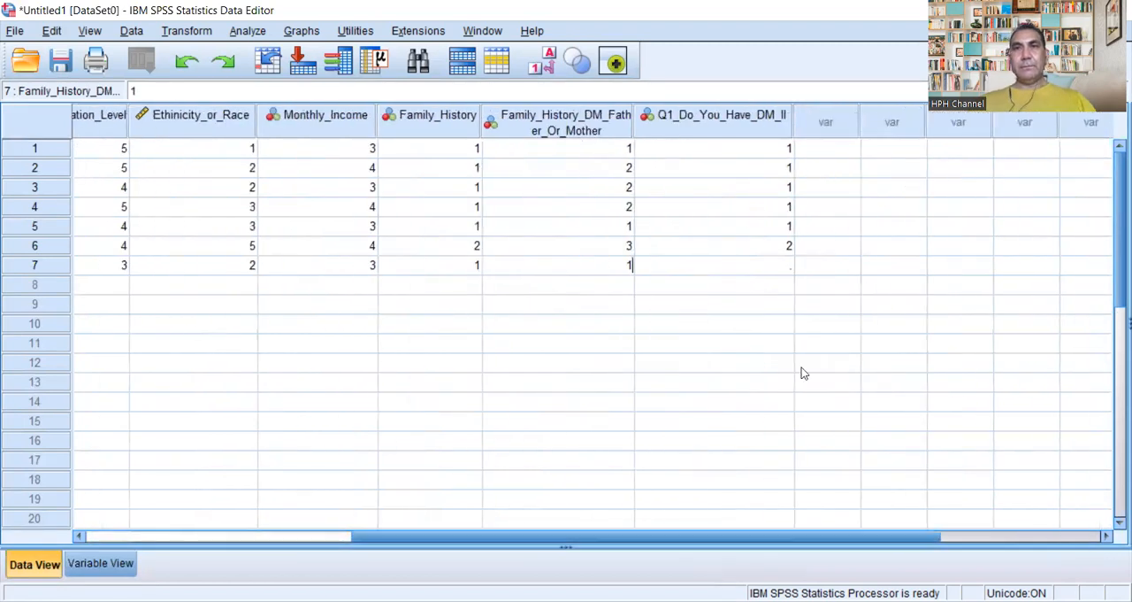
{"action": "left_click", "coordinate": [780, 268]}
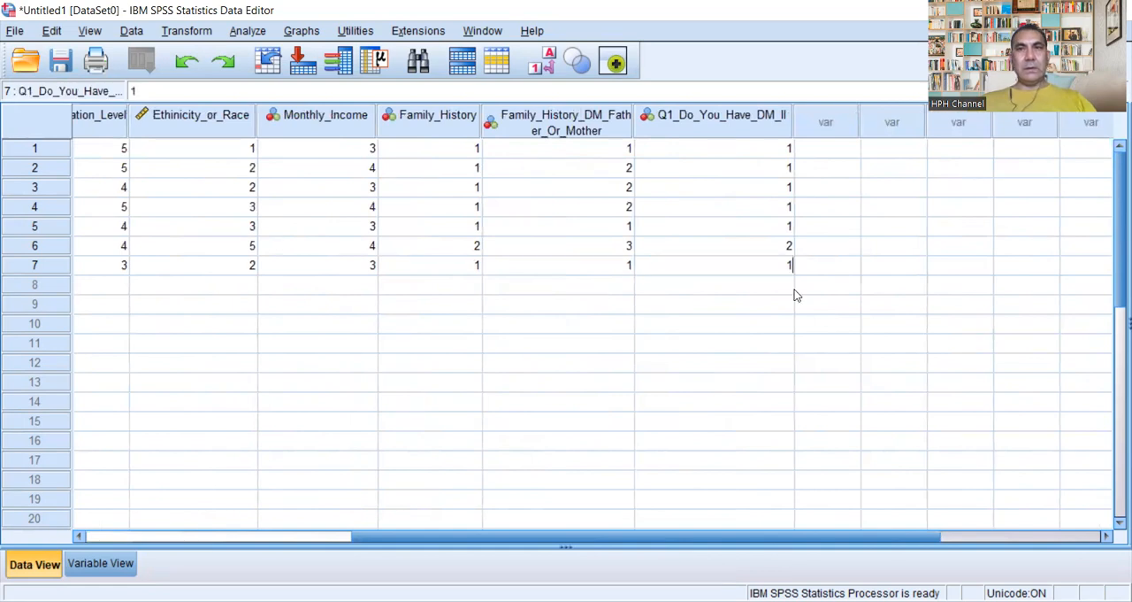
Step: Start the eighth case in row 8 with its student ID number, 37 for Age and 2 for Gender
{"action": "left_click_drag", "start_coordinate": [177, 529], "coordinate": [123, 536]}
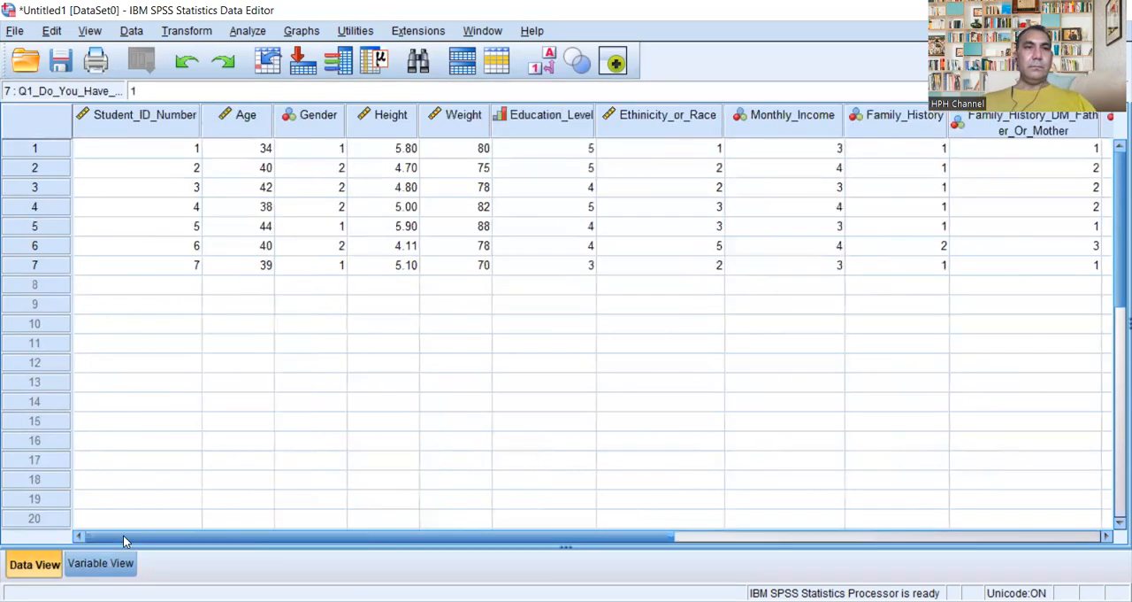
{"action": "left_click", "coordinate": [190, 284]}
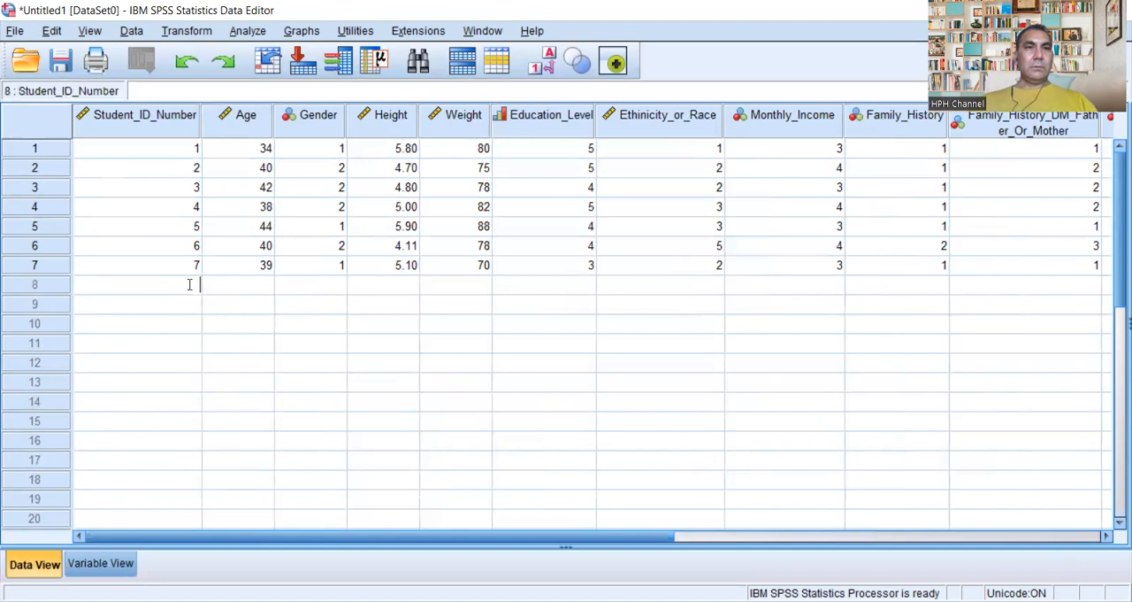
{"action": "type", "text": "008"}
{"action": "double_click", "coordinate": [263, 285]}
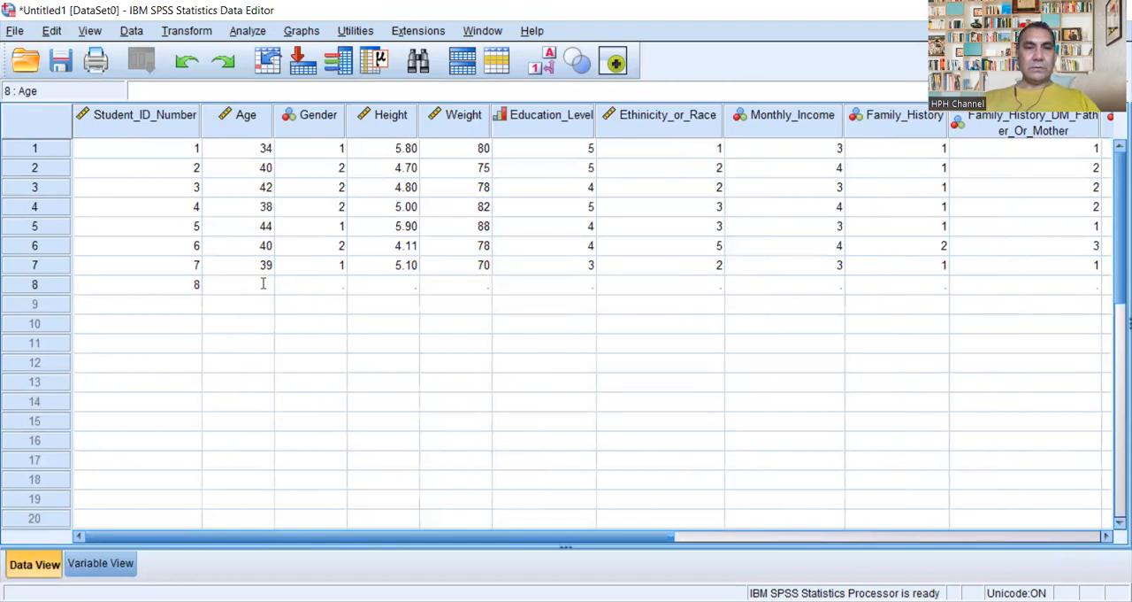
{"action": "type", "text": "37"}
{"action": "left_click", "coordinate": [324, 286]}
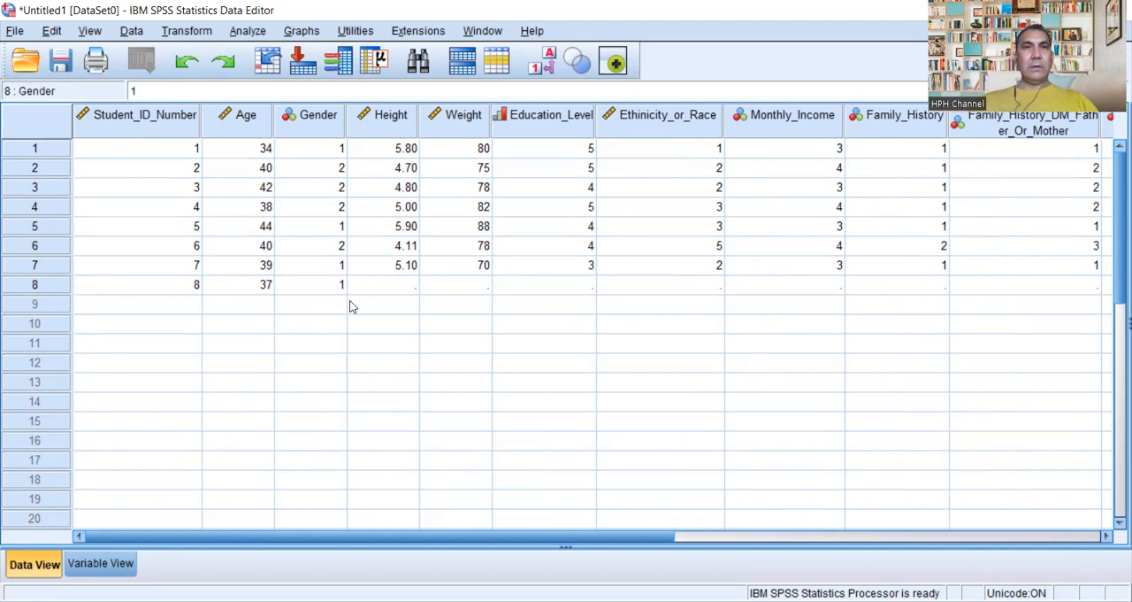
{"action": "type", "text": "2"}
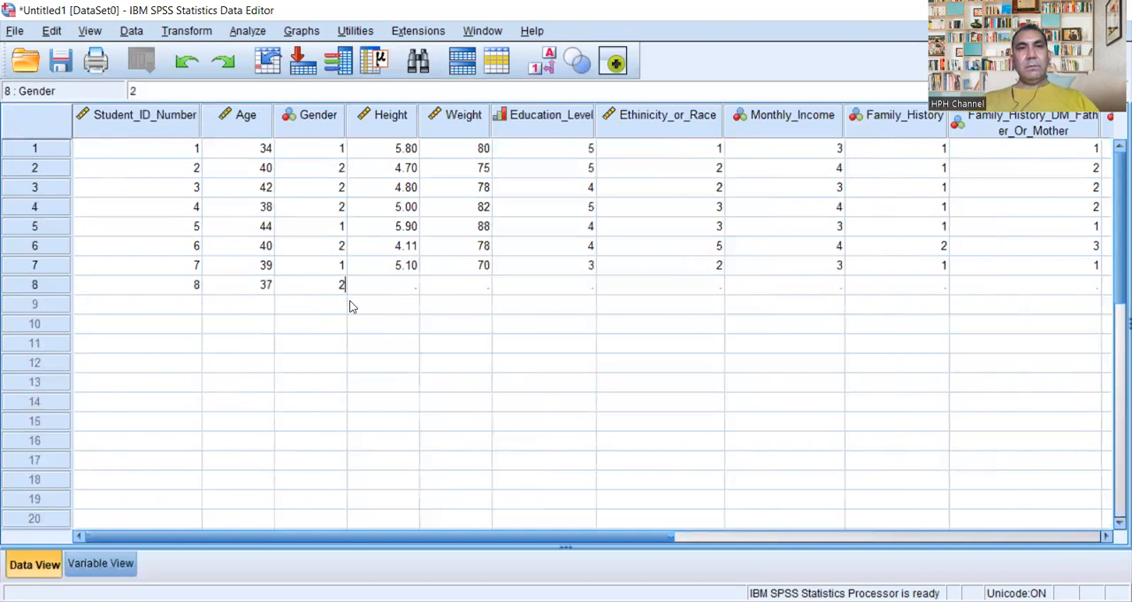
Step: Enter 4.10 for Height and 69 for Weight in the eighth case
{"action": "left_click", "coordinate": [411, 284]}
{"action": "type", "text": "4.11"}
{"action": "key", "text": "BackSpace"}
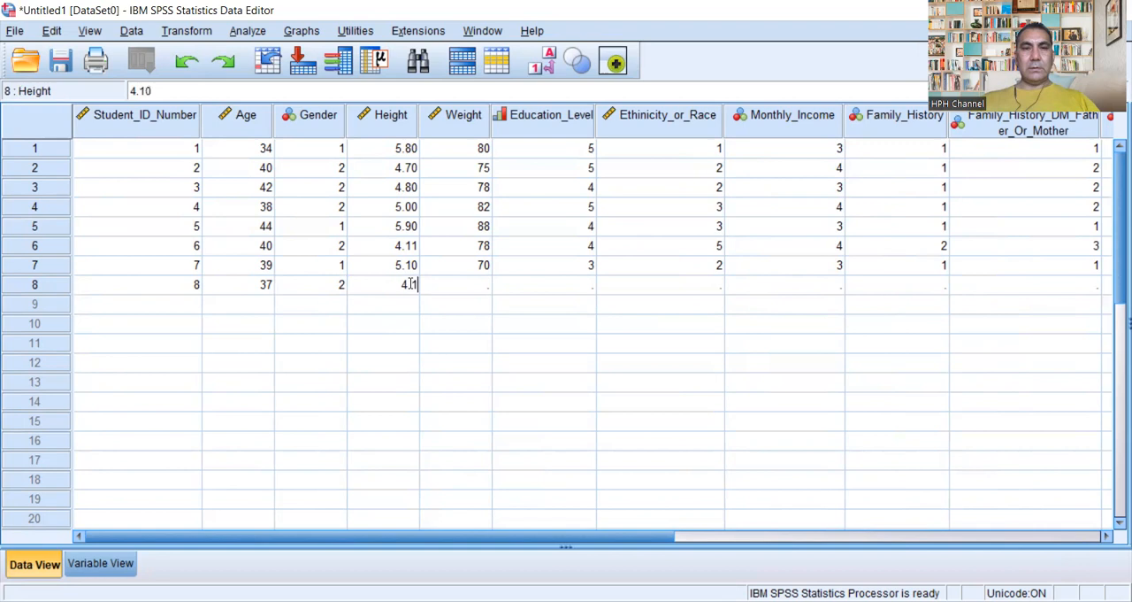
{"action": "type", "text": "0"}
{"action": "left_click", "coordinate": [484, 284]}
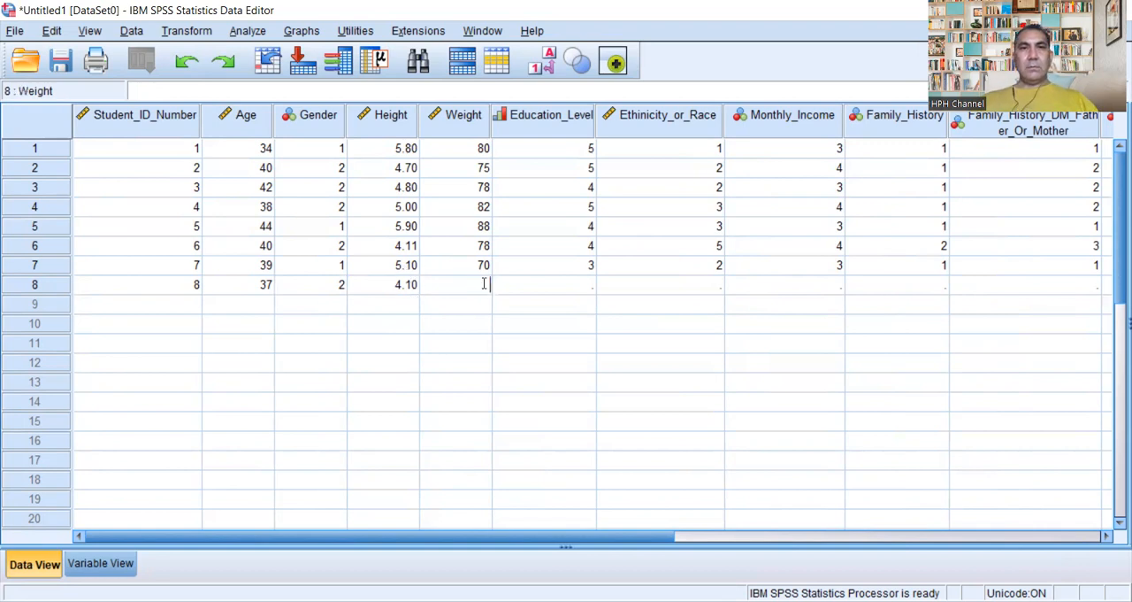
{"action": "type", "text": "6"}
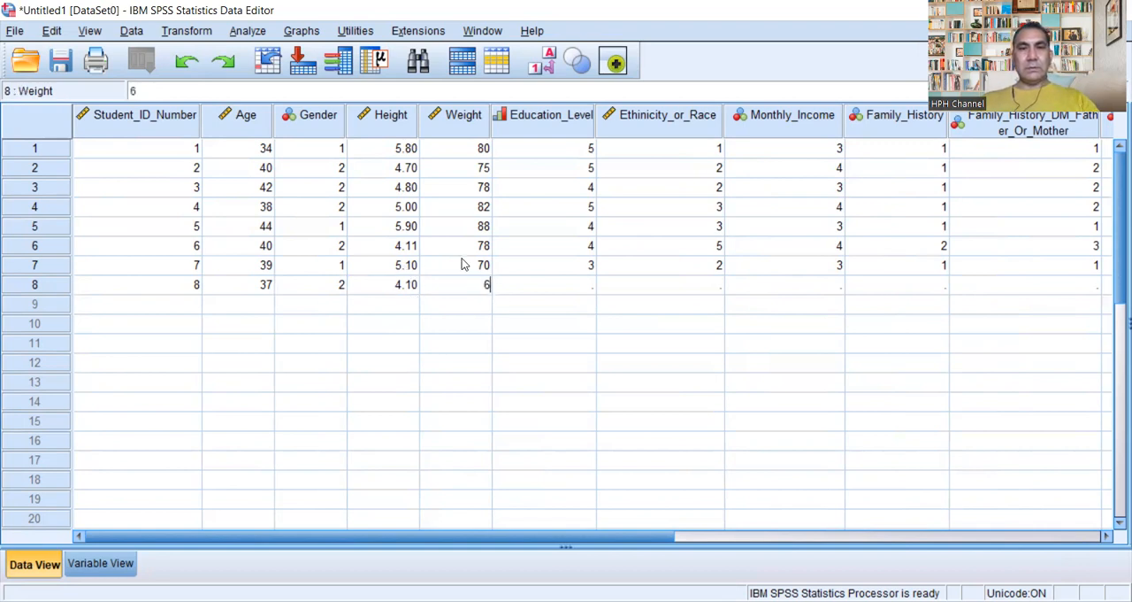
{"action": "type", "text": "9"}
Step: Enter 2 for Education_Level and 2 for Ethinicity_or_Race in the eighth case
{"action": "left_click", "coordinate": [587, 267]}
{"action": "left_click", "coordinate": [583, 286]}
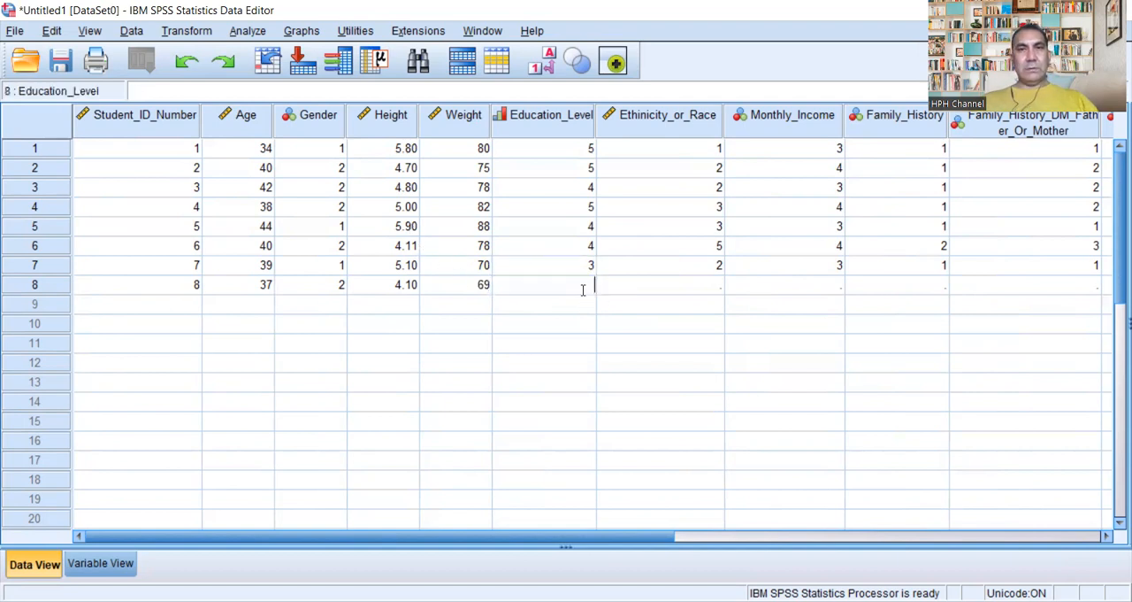
{"action": "type", "text": "3"}
{"action": "left_click", "coordinate": [722, 284]}
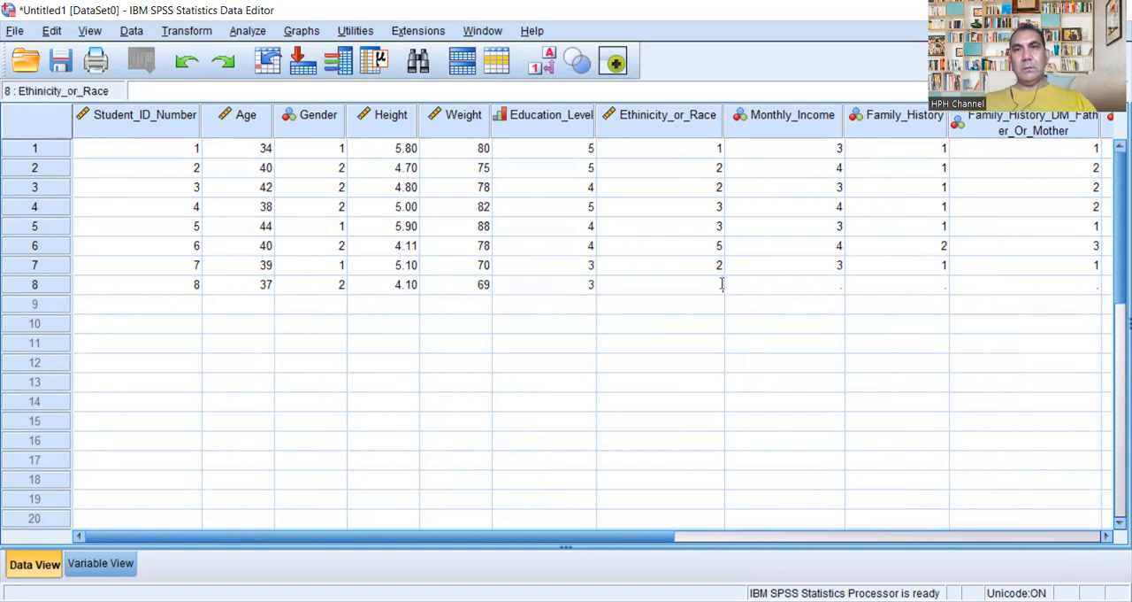
{"action": "left_click", "coordinate": [586, 286]}
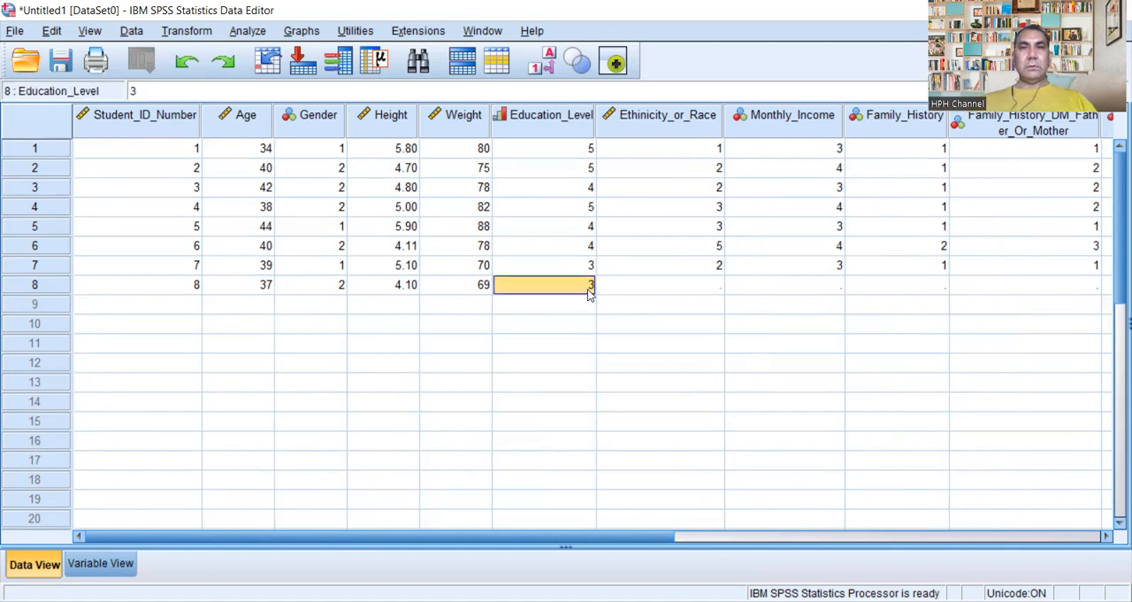
{"action": "type", "text": "2"}
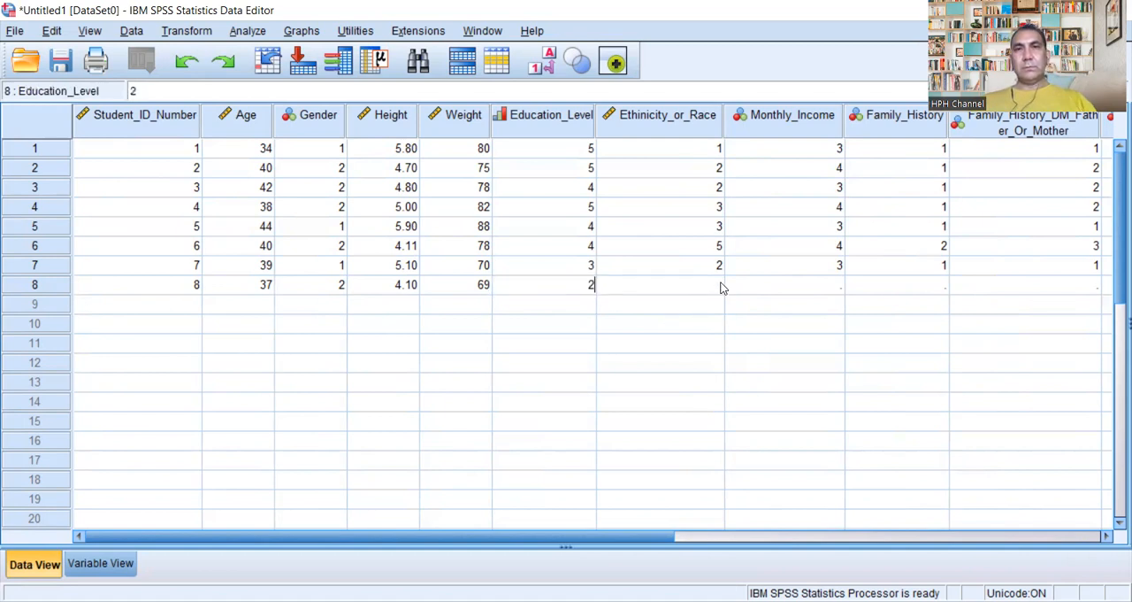
{"action": "left_click", "coordinate": [714, 281]}
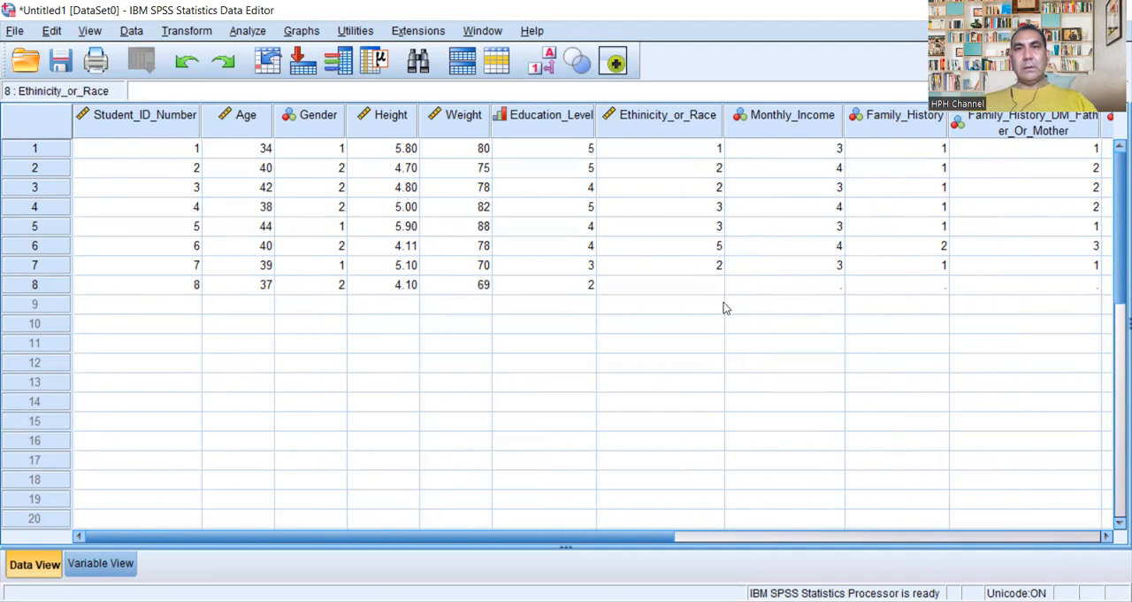
{"action": "type", "text": "2"}
Step: Enter 4 for Monthly_Income and 1 for Family_History in the eighth case
{"action": "left_click", "coordinate": [830, 290]}
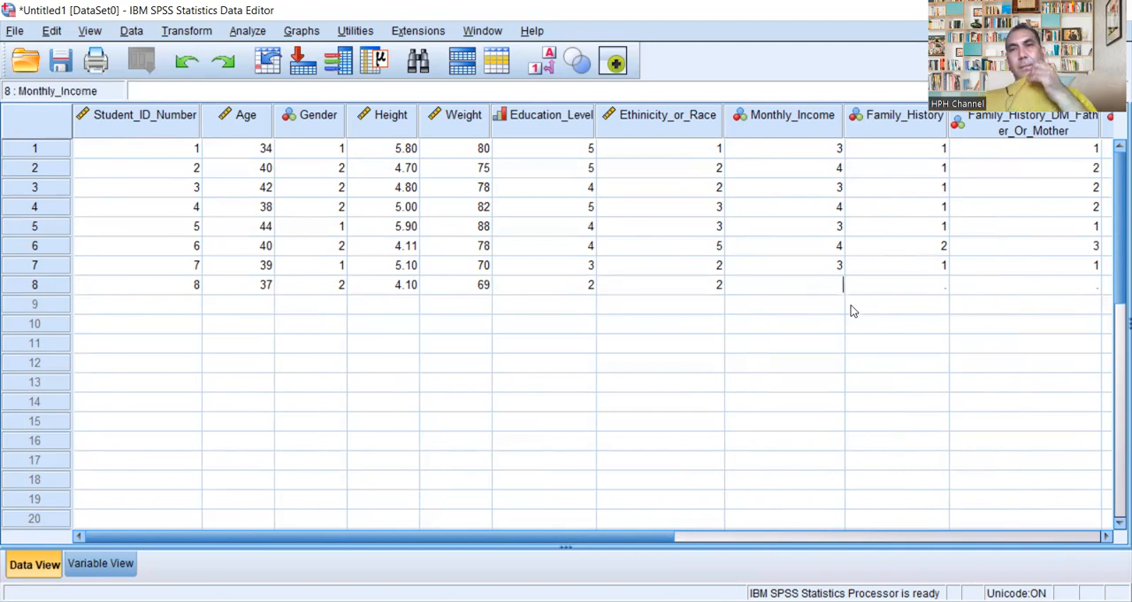
{"action": "type", "text": "4"}
{"action": "left_click", "coordinate": [937, 284]}
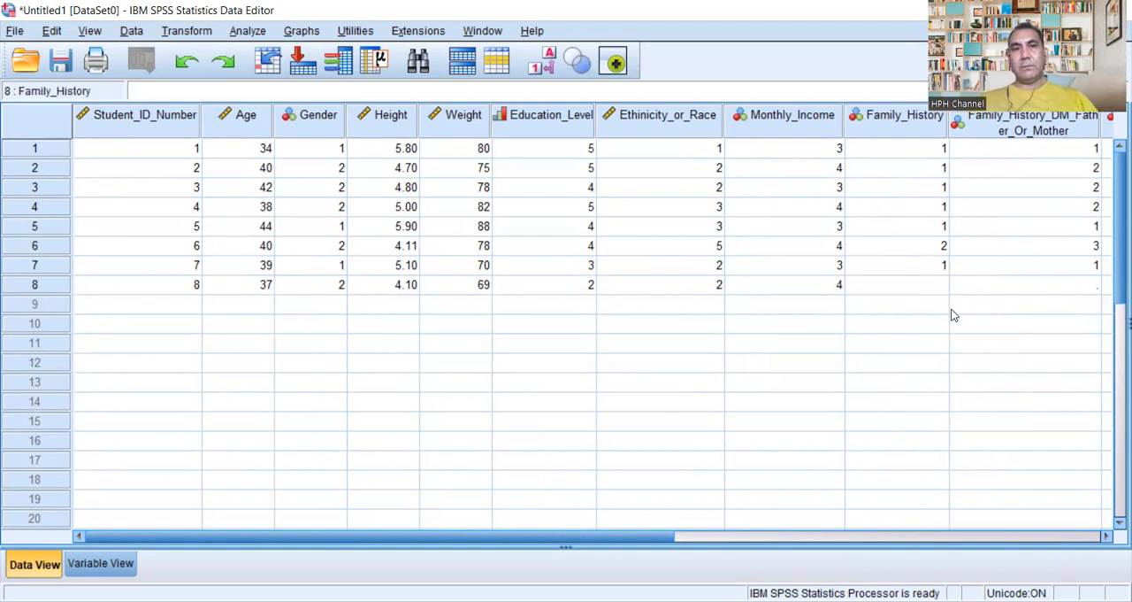
{"action": "type", "text": "1"}
Step: Enter 2 for Family_History_DM_Father_Or_Mother and 1 for Q1_Do_You_Have_DM_II in the eighth case
{"action": "left_click", "coordinate": [1093, 284]}
{"action": "type", "text": "2"}
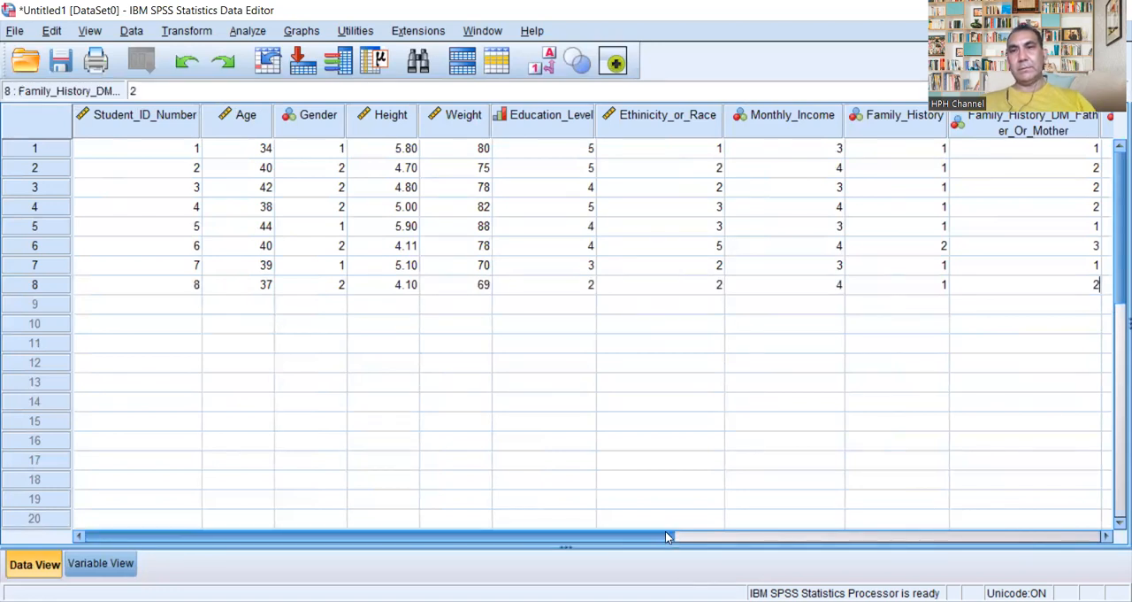
{"action": "left_click_drag", "start_coordinate": [668, 536], "coordinate": [935, 536]}
{"action": "double_click", "coordinate": [771, 284]}
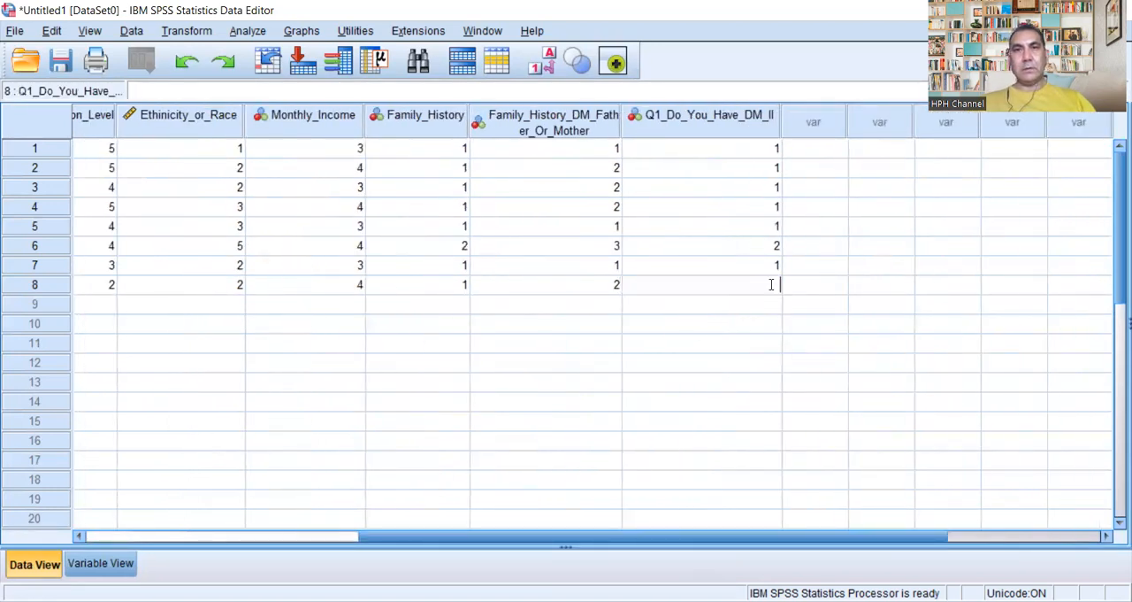
{"action": "type", "text": "1"}
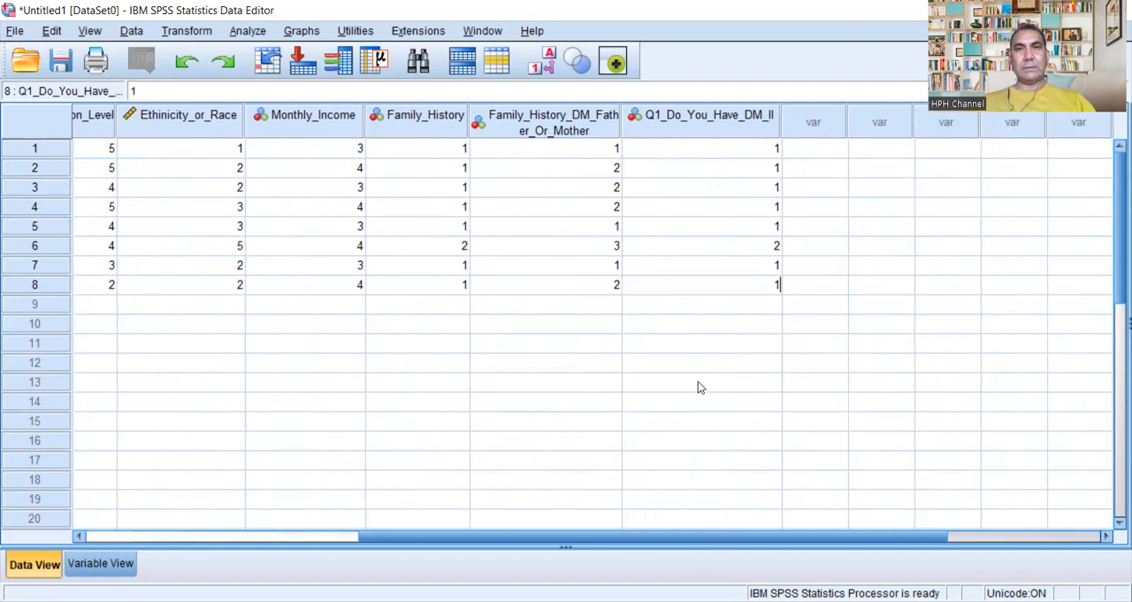
Step: Start the ninth case in row 9 with its student ID number, 42 for Age and 1 for Gender
{"action": "left_click", "coordinate": [134, 537]}
{"action": "double_click", "coordinate": [189, 303]}
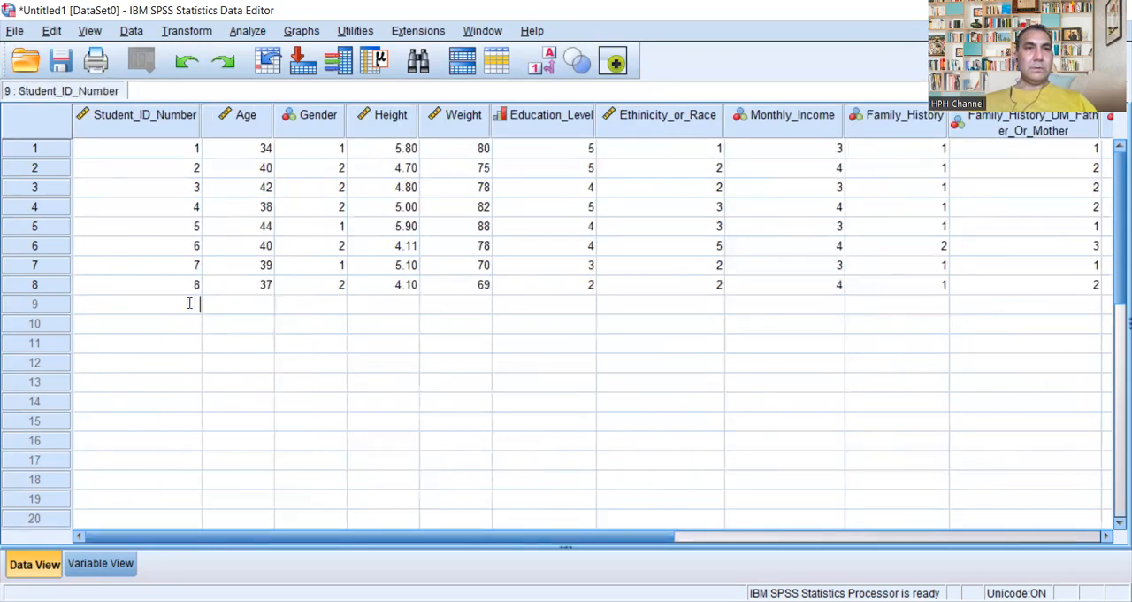
{"action": "type", "text": "09"}
{"action": "key", "text": "Tab"}
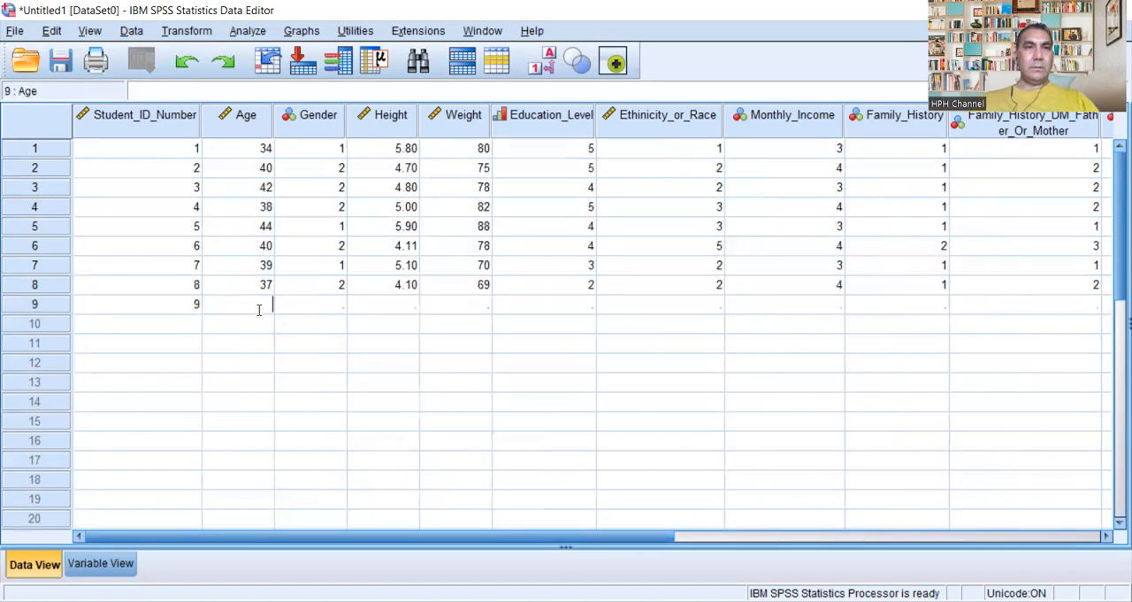
{"action": "type", "text": "42"}
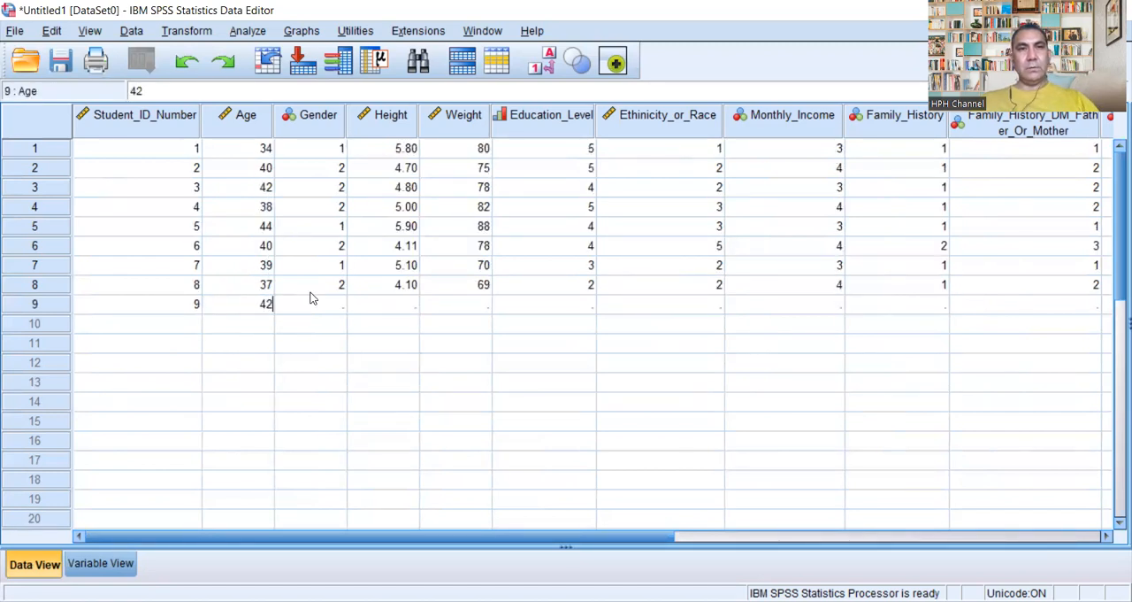
{"action": "key", "text": "Tab"}
{"action": "type", "text": "1"}
{"action": "key", "text": "Tab"}
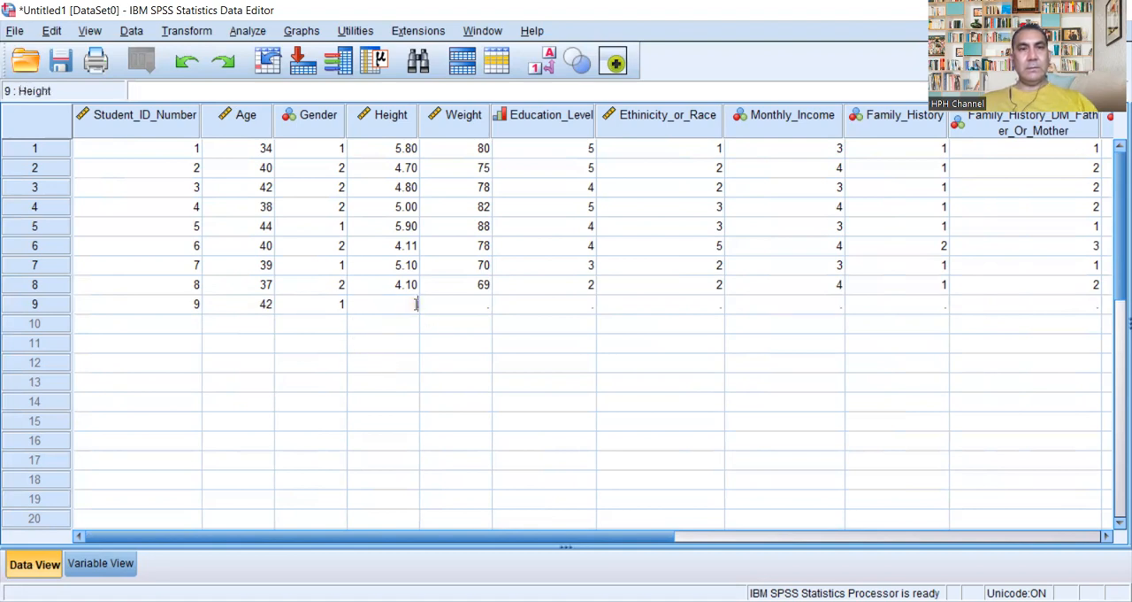
Step: Enter 5.11 for Height, 80 for Weight and 3 for Education_Level in the ninth case
{"action": "type", "text": "5.00"}
{"action": "type", "text": ".11"}
{"action": "left_click", "coordinate": [463, 307]}
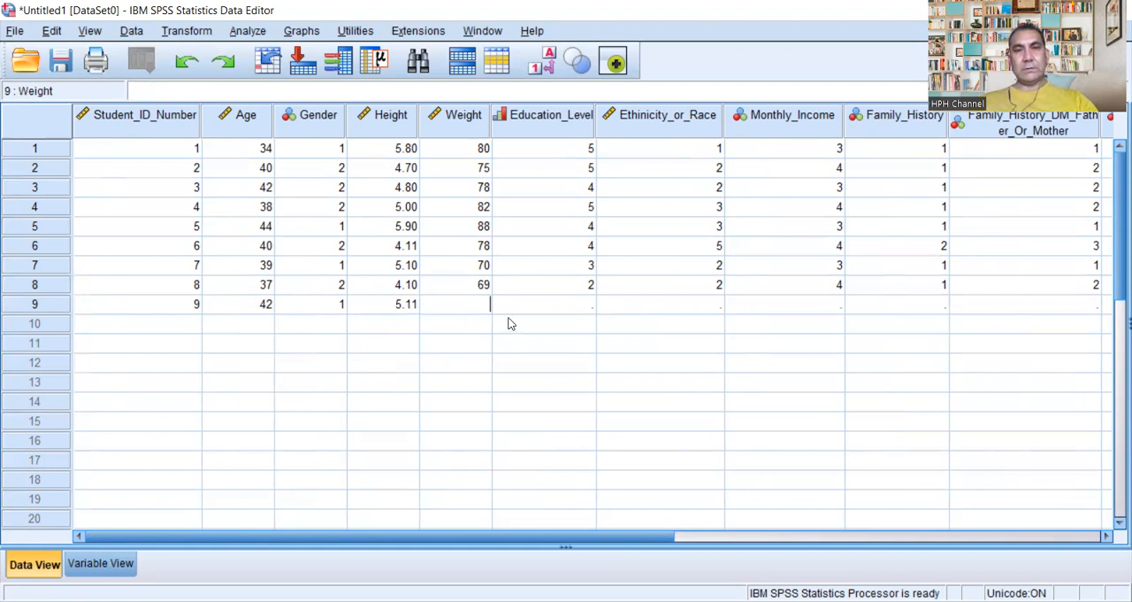
{"action": "type", "text": "80"}
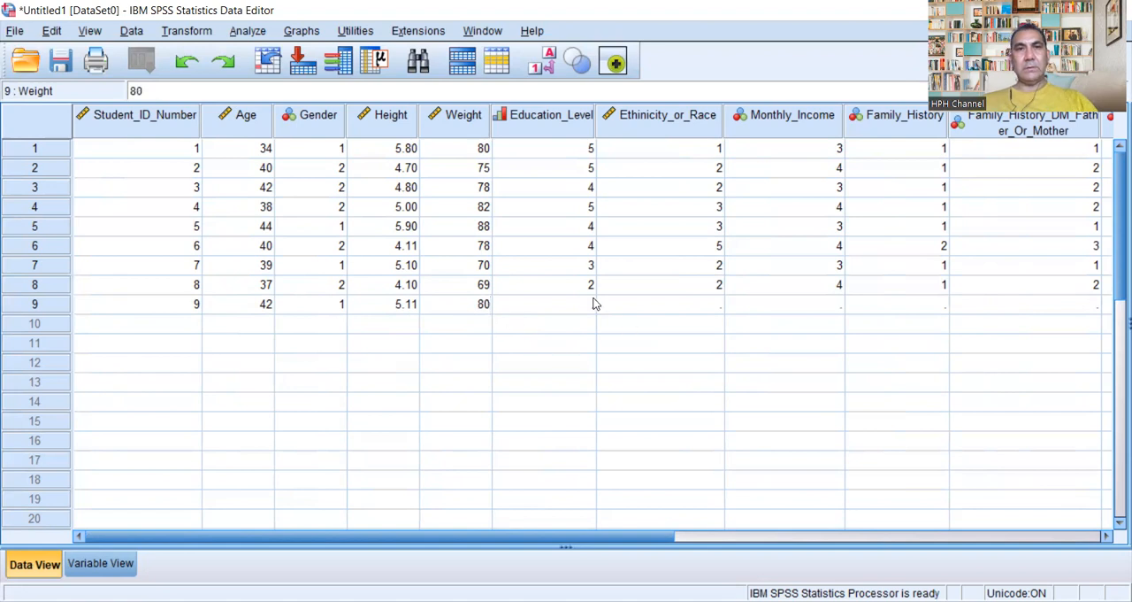
{"action": "left_click", "coordinate": [590, 303]}
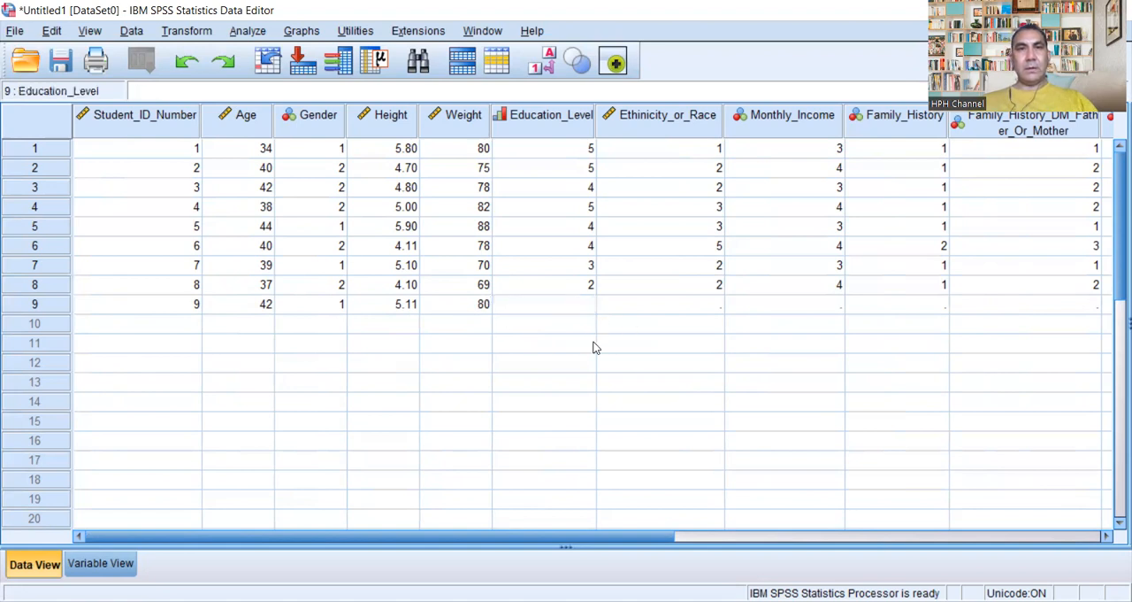
{"action": "type", "text": "3"}
Step: Enter 1 for Ethinicity_or_Race, 3 for Monthly_Income and 1 for Family_History in the ninth case
{"action": "left_click", "coordinate": [719, 301]}
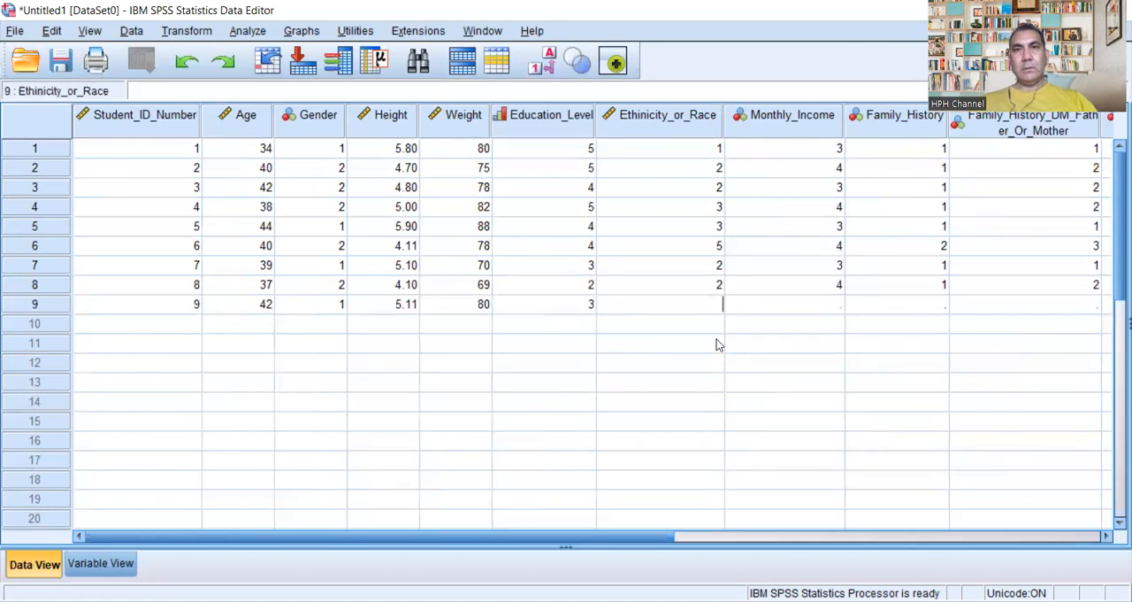
{"action": "type", "text": "1"}
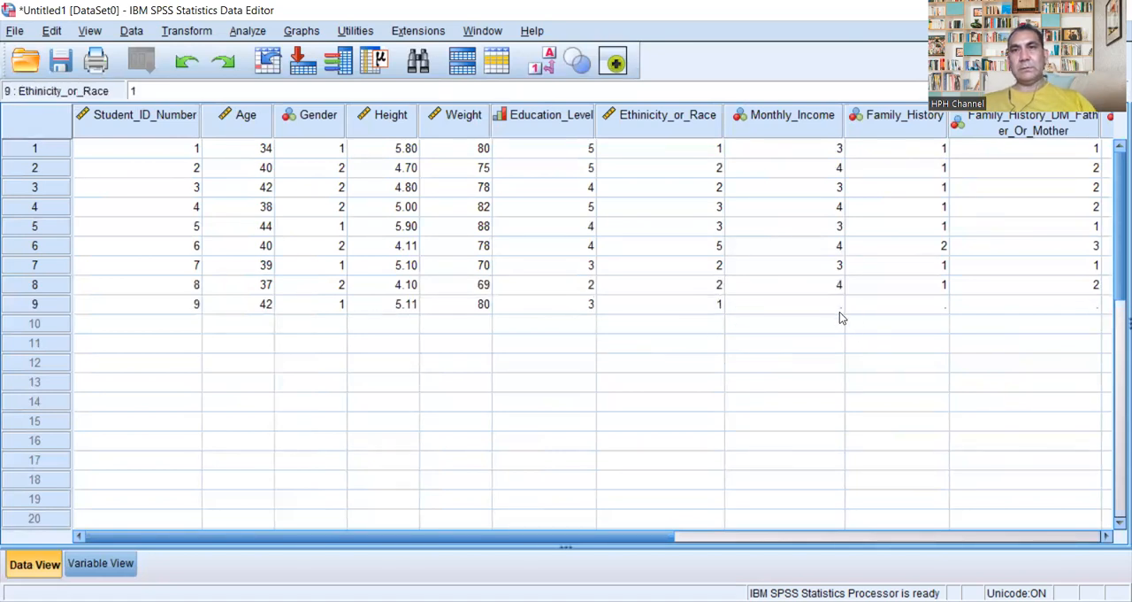
{"action": "left_click", "coordinate": [837, 305]}
{"action": "type", "text": "3"}
{"action": "left_click", "coordinate": [939, 302]}
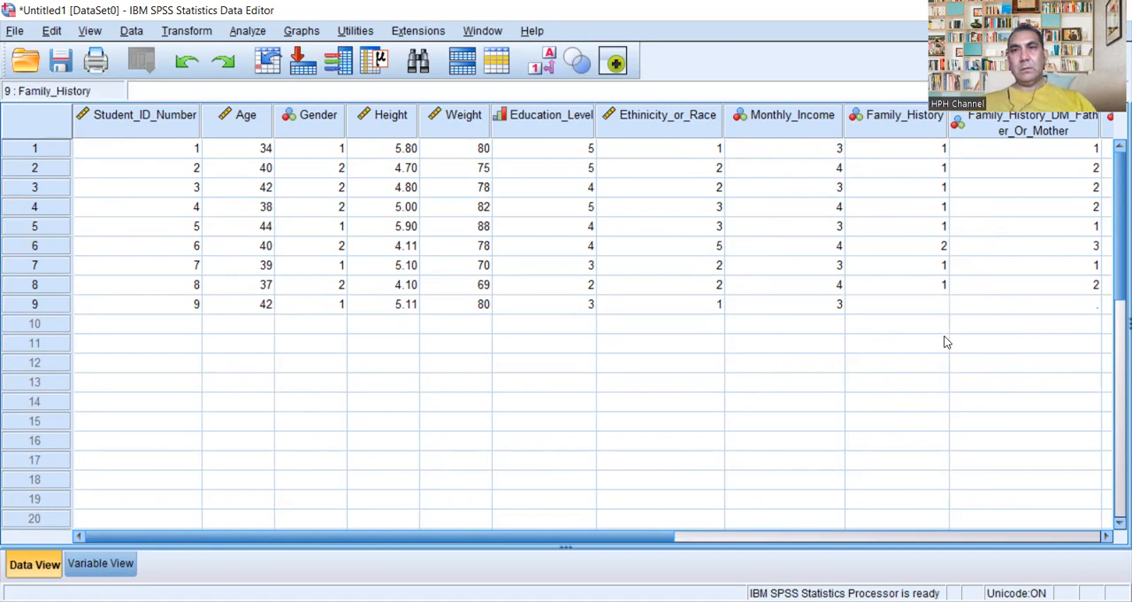
{"action": "type", "text": "1"}
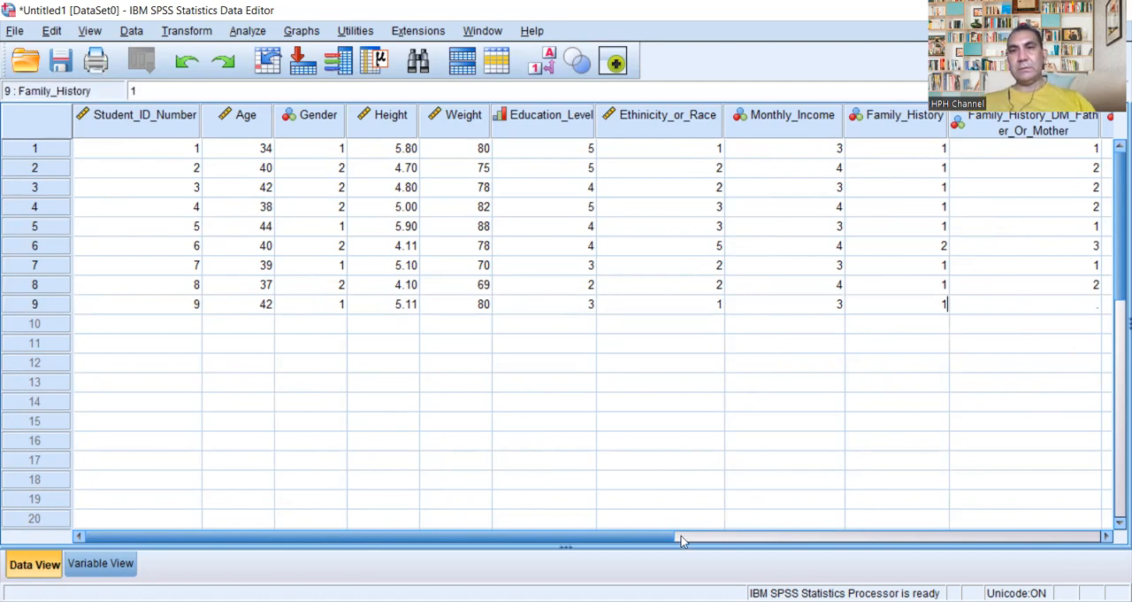
Step: Enter 1 for Family_History_DM_Father_Or_Mother and 1 for Q1_Do_You_Have_DM_II in the ninth case
{"action": "left_click_drag", "start_coordinate": [682, 540], "coordinate": [833, 540]}
{"action": "left_click", "coordinate": [823, 303]}
{"action": "type", "text": "1"}
{"action": "left_click", "coordinate": [987, 304]}
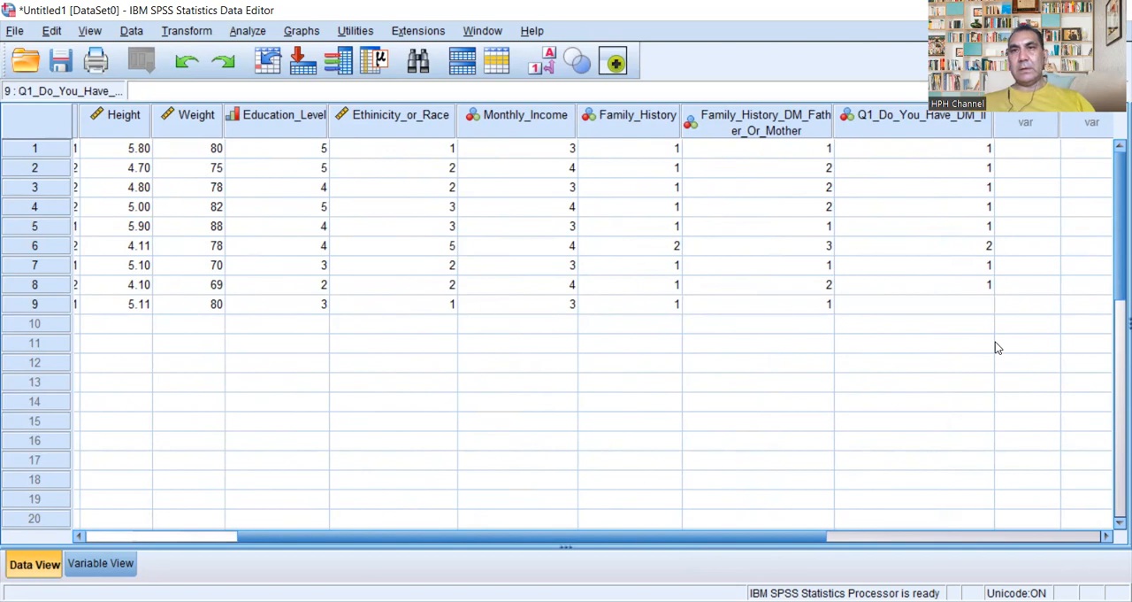
{"action": "type", "text": "1"}
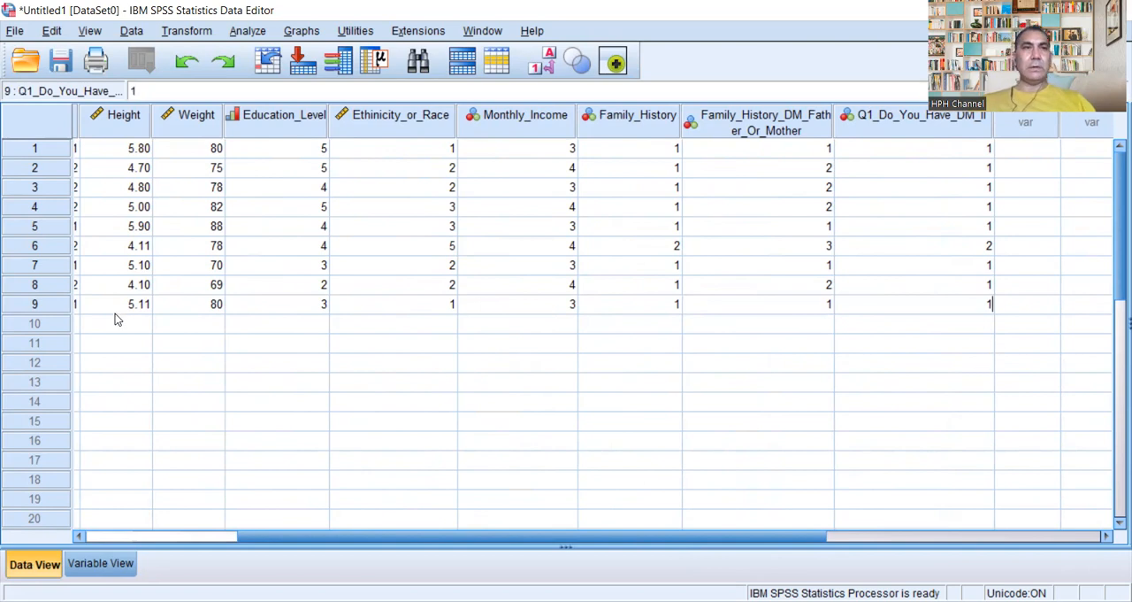
Step: Start the tenth case in row 10 with its student ID number and 39 for Age
{"action": "left_click", "coordinate": [170, 538]}
{"action": "left_click", "coordinate": [186, 325]}
{"action": "left_click", "coordinate": [187, 327]}
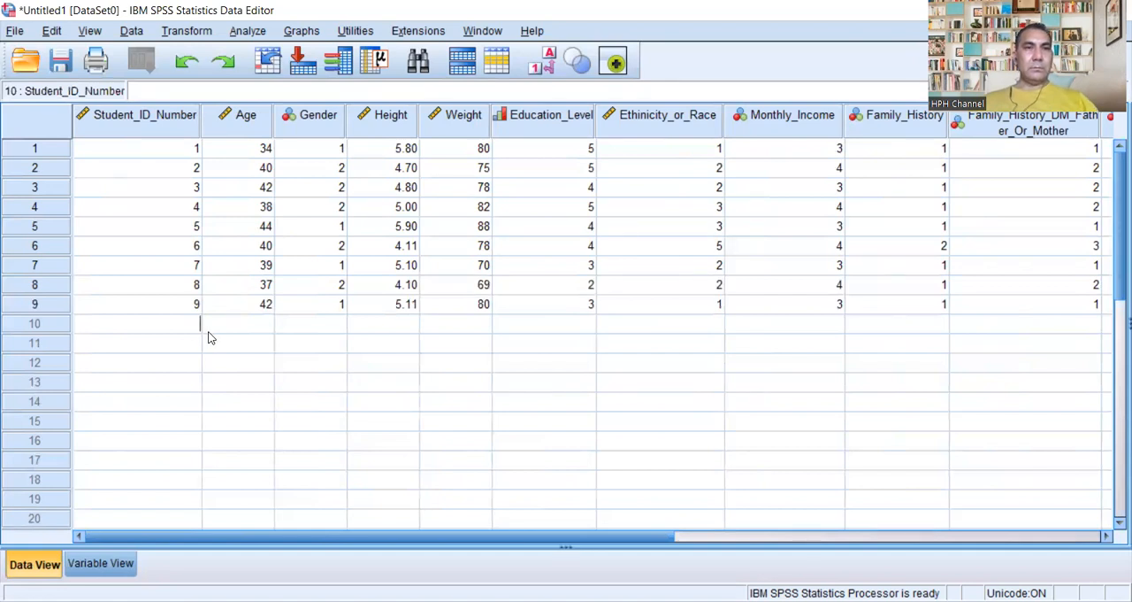
{"action": "type", "text": "0"}
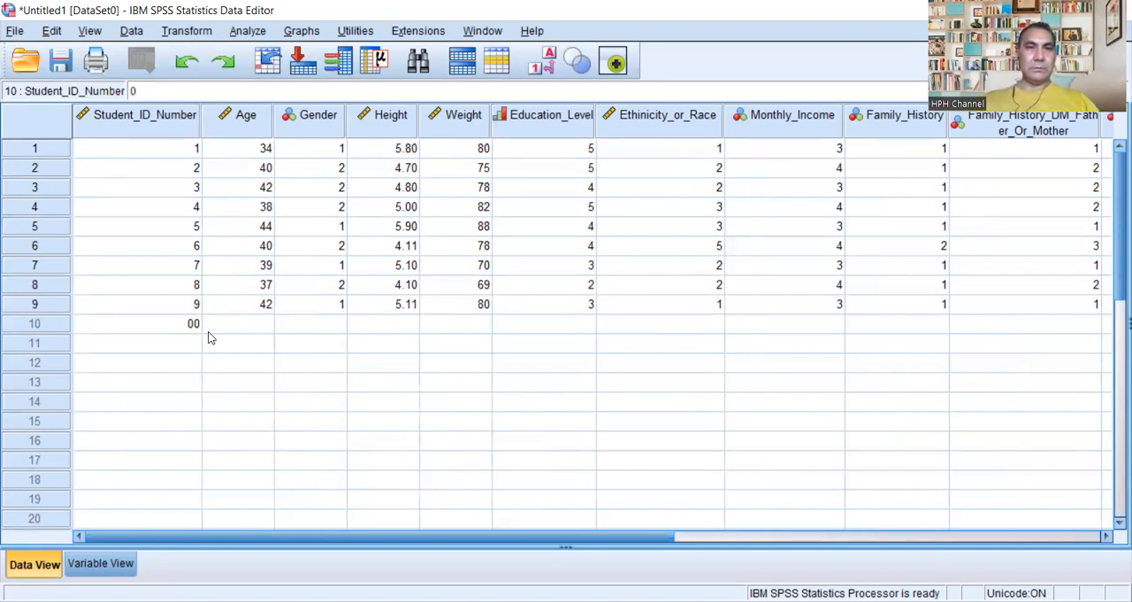
{"action": "type", "text": "10"}
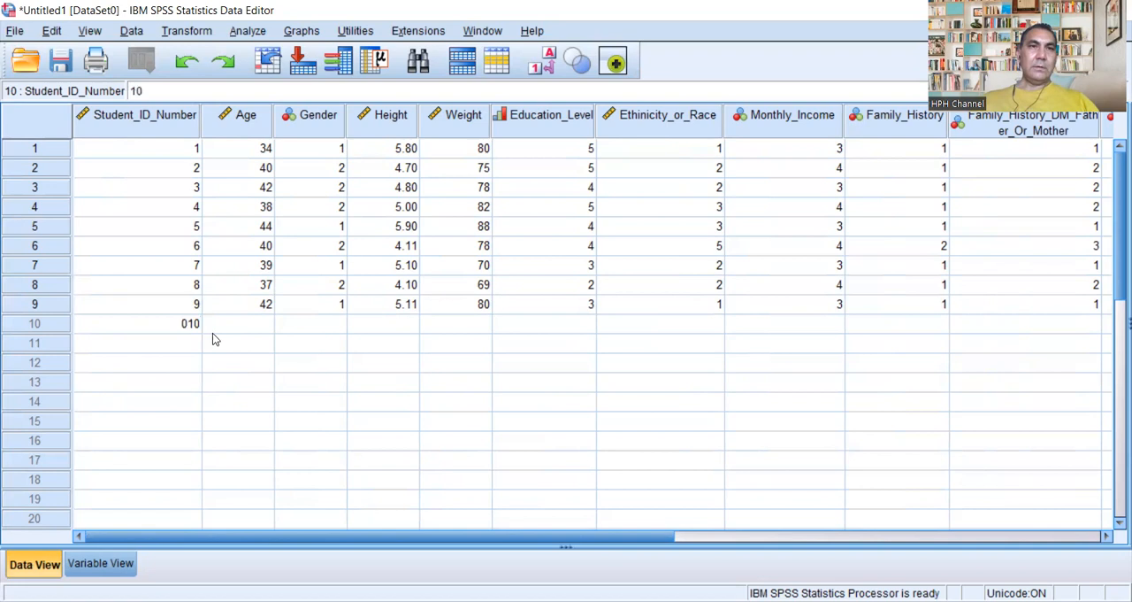
{"action": "left_click", "coordinate": [269, 325]}
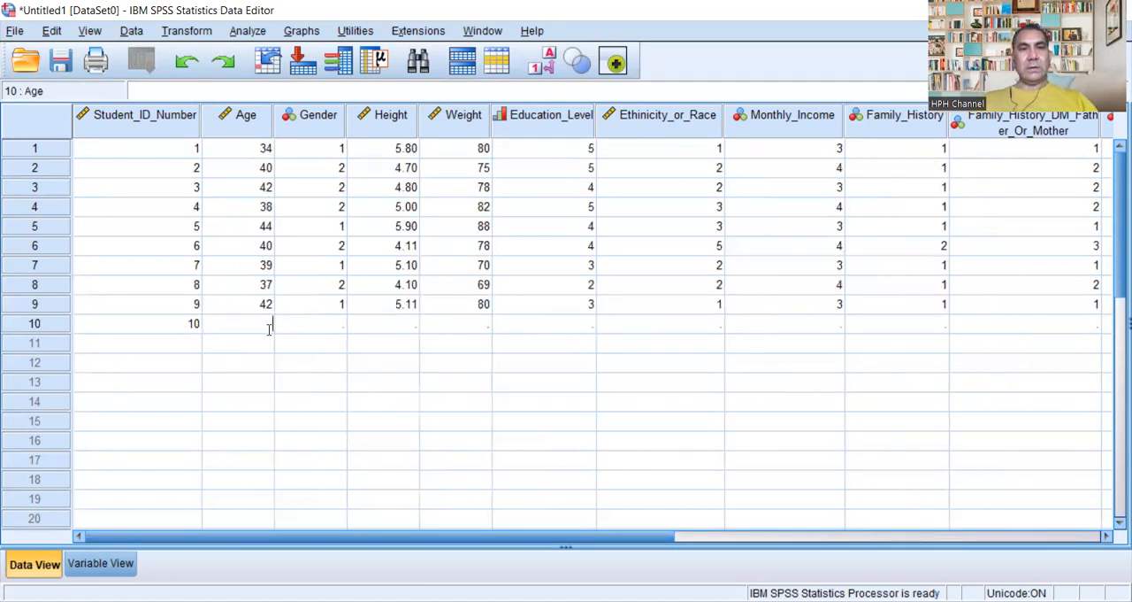
{"action": "type", "text": "3"}
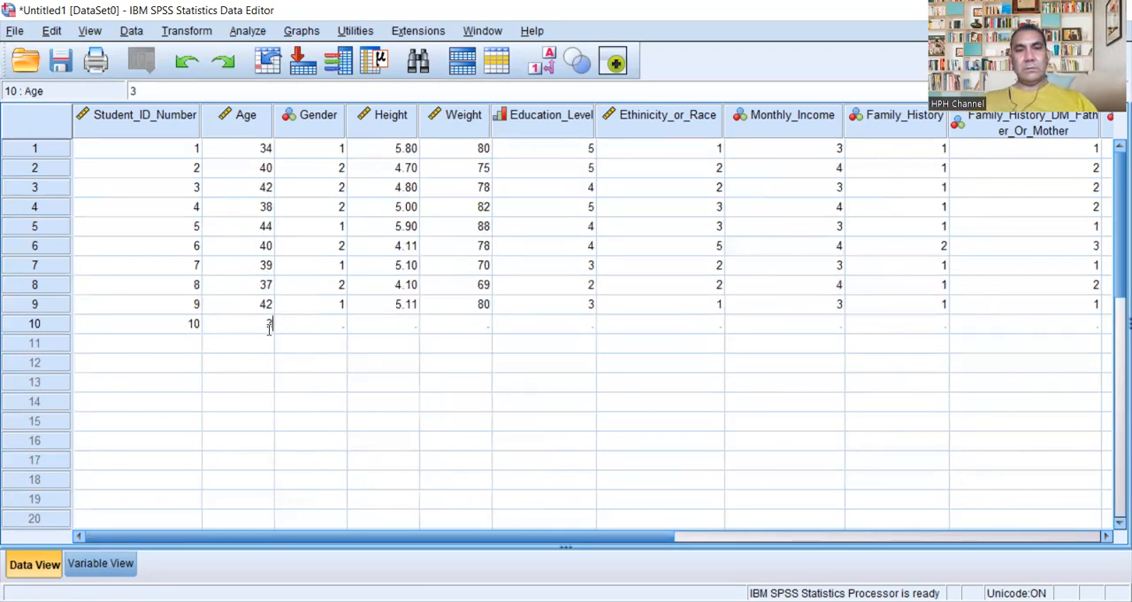
{"action": "type", "text": "9"}
Step: Enter 2 for Gender in the tenth case
{"action": "left_click", "coordinate": [338, 320]}
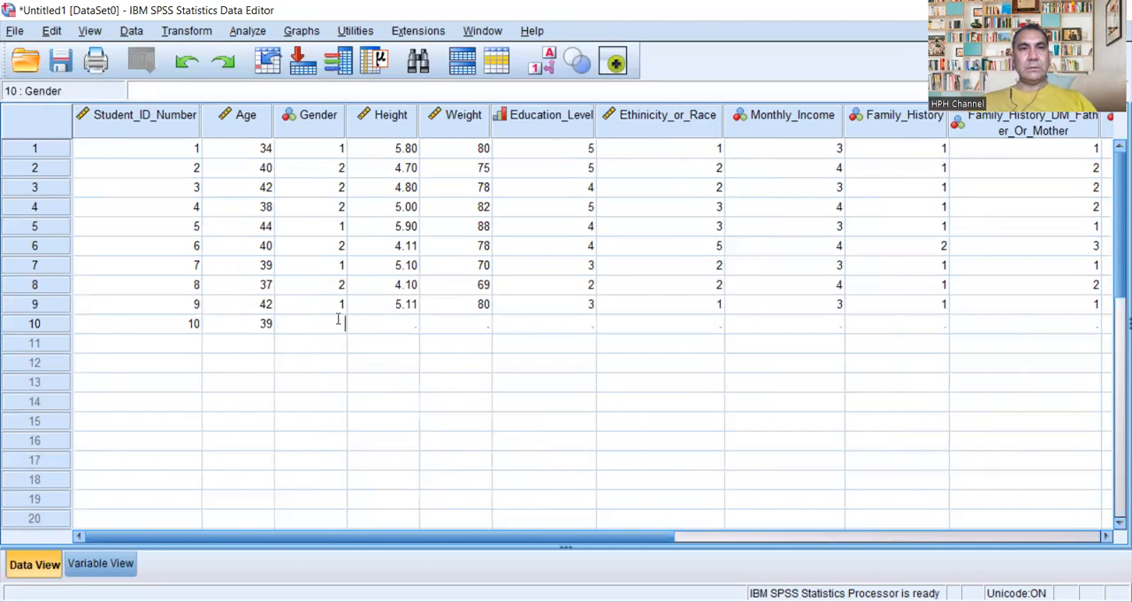
{"action": "type", "text": "2"}
{"action": "left_click", "coordinate": [413, 325]}
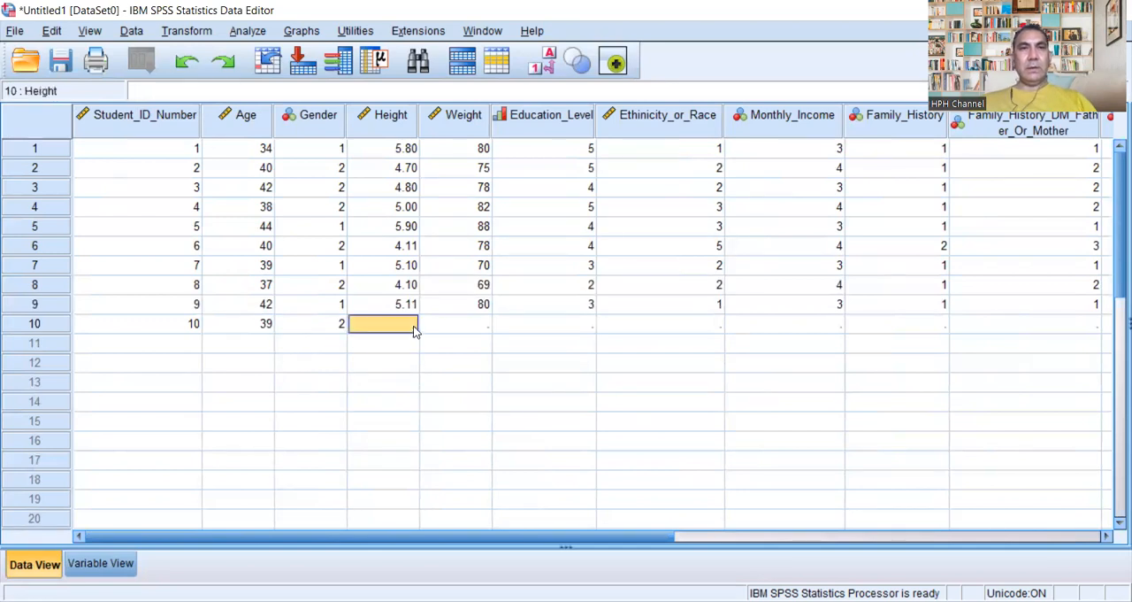
{"action": "left_click", "coordinate": [346, 329]}
{"action": "type", "text": "1"}
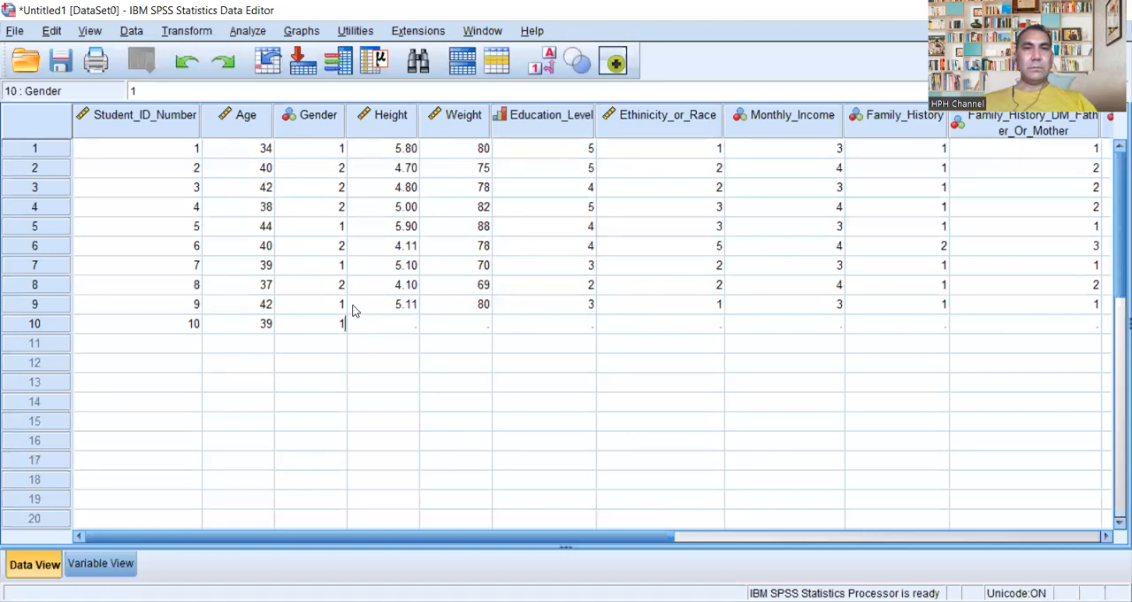
{"action": "type", "text": "2"}
Step: Enter 4.10 for Height and 83 for Weight in the tenth case
{"action": "left_click", "coordinate": [408, 325]}
{"action": "type", "text": "4"}
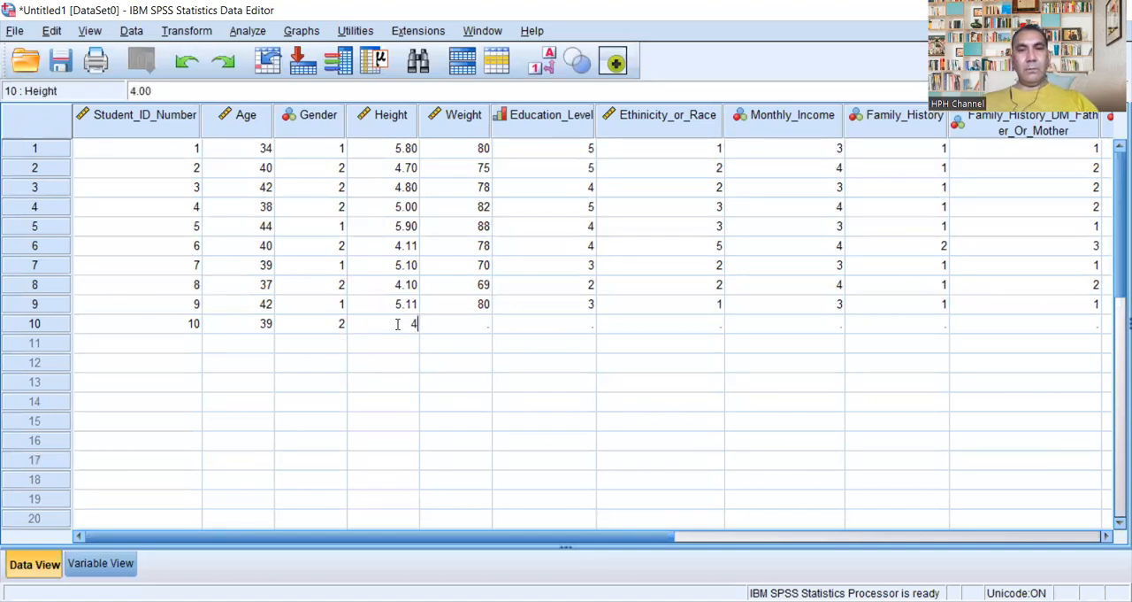
{"action": "type", "text": ".10"}
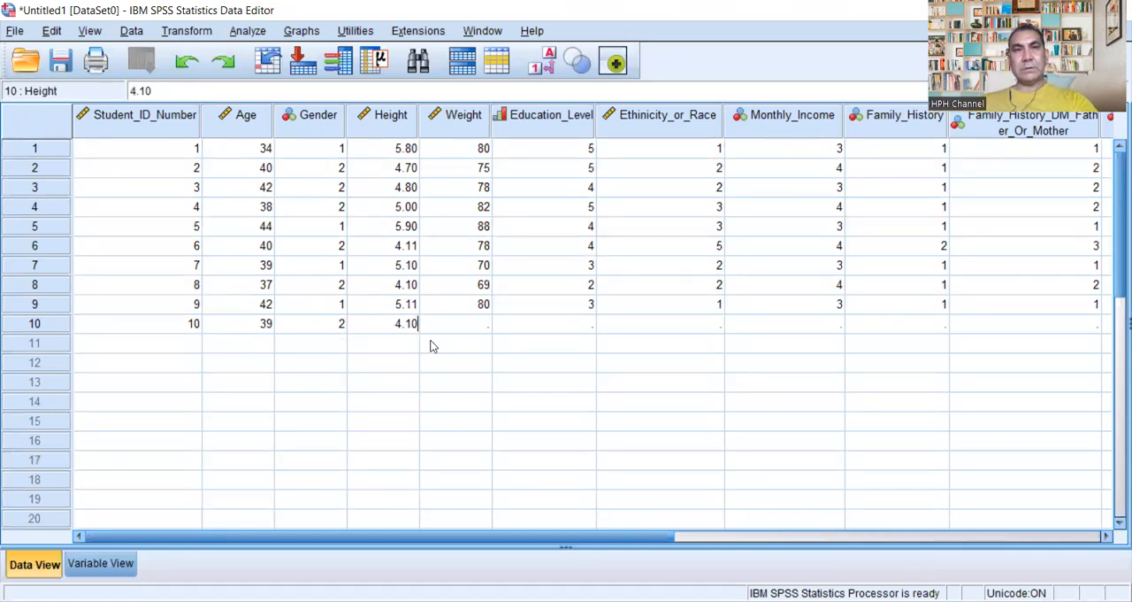
{"action": "left_click", "coordinate": [484, 326]}
{"action": "type", "text": "83"}
Step: Enter 4 for Education_Level and 1 for Ethinicity_or_Race in the tenth case
{"action": "double_click", "coordinate": [578, 330]}
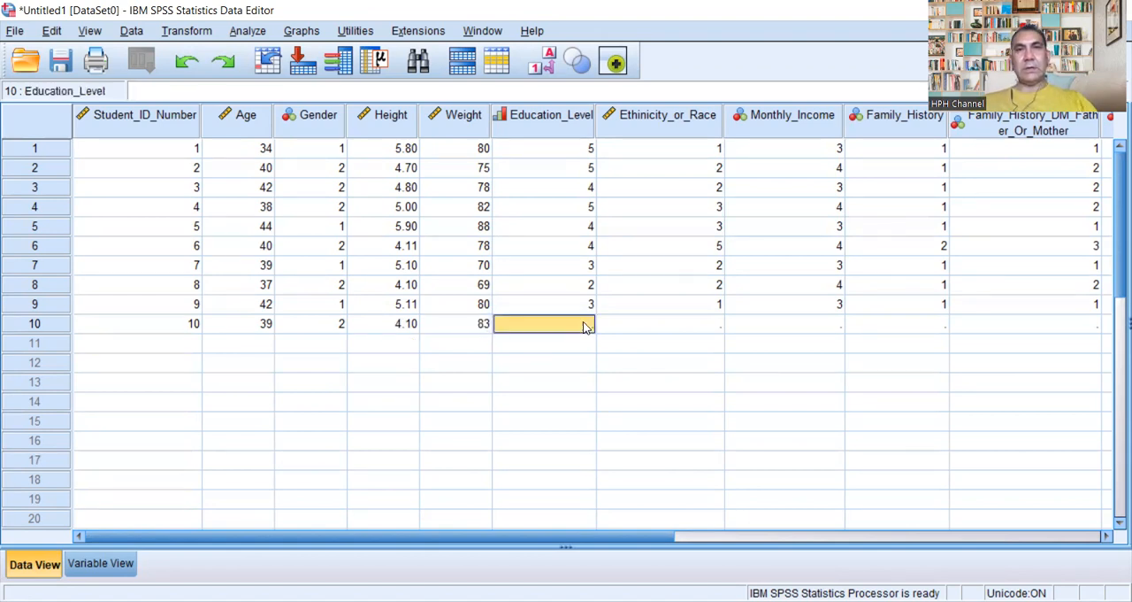
{"action": "type", "text": "4"}
{"action": "double_click", "coordinate": [714, 326]}
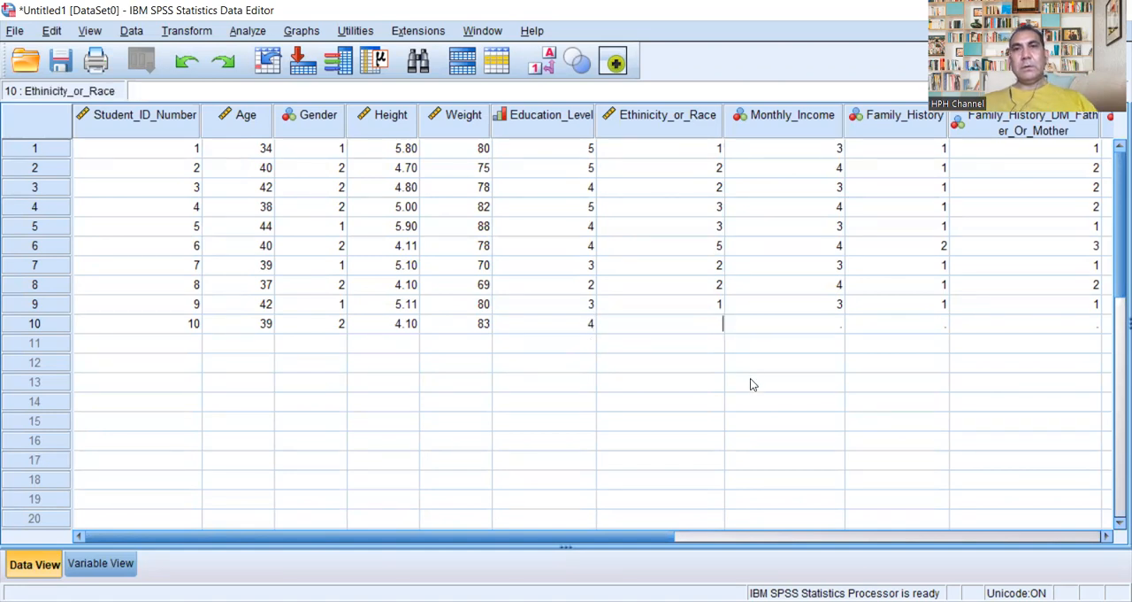
{"action": "type", "text": "1"}
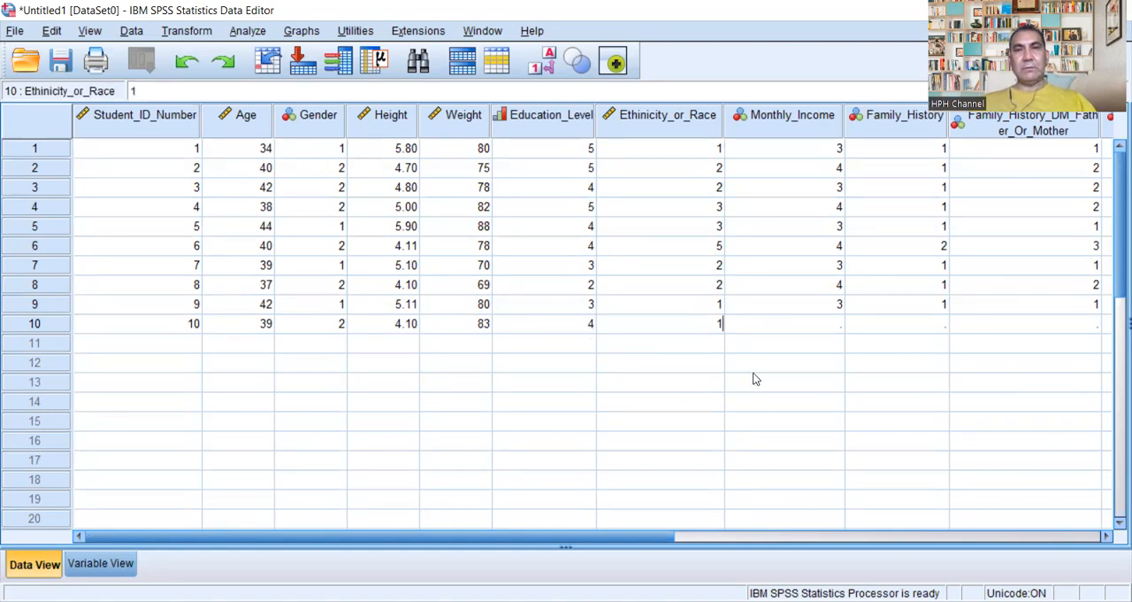
Step: Enter 5 for Monthly_Income and 2 for Family_History in the tenth case
{"action": "double_click", "coordinate": [835, 325]}
{"action": "type", "text": "4"}
{"action": "key", "text": "BackSpace"}
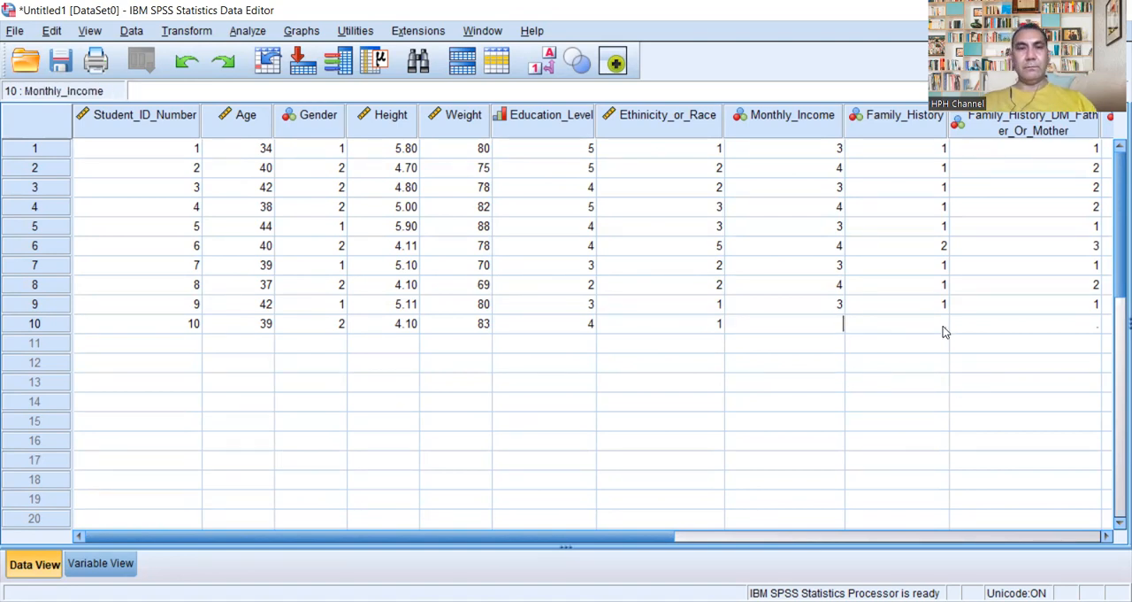
{"action": "type", "text": "5"}
{"action": "double_click", "coordinate": [940, 328]}
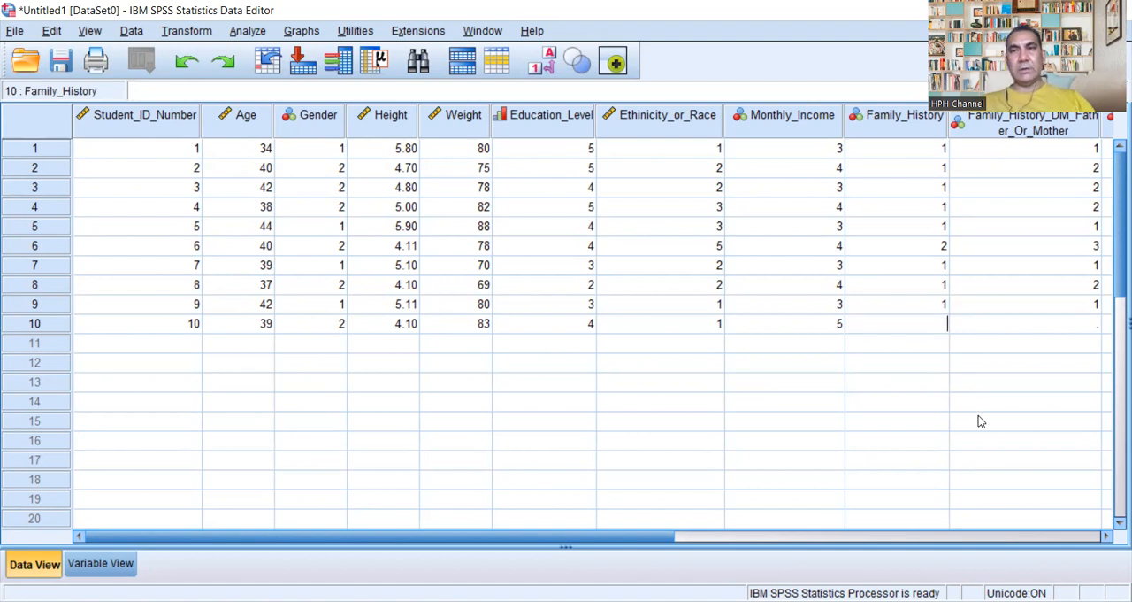
{"action": "type", "text": "1"}
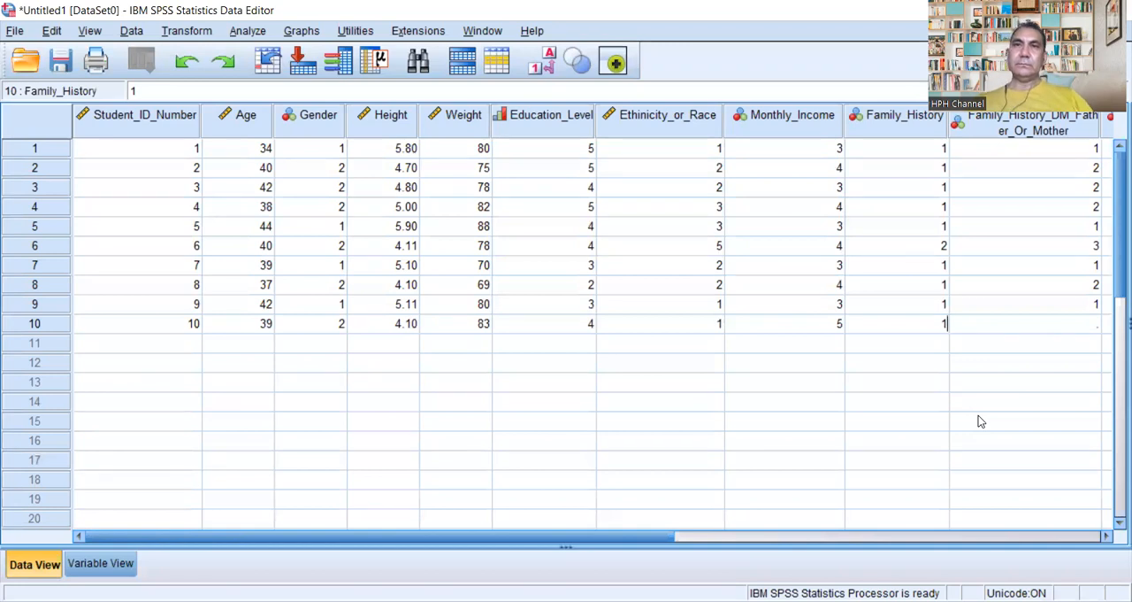
{"action": "key", "text": "BackSpace"}
{"action": "type", "text": "2"}
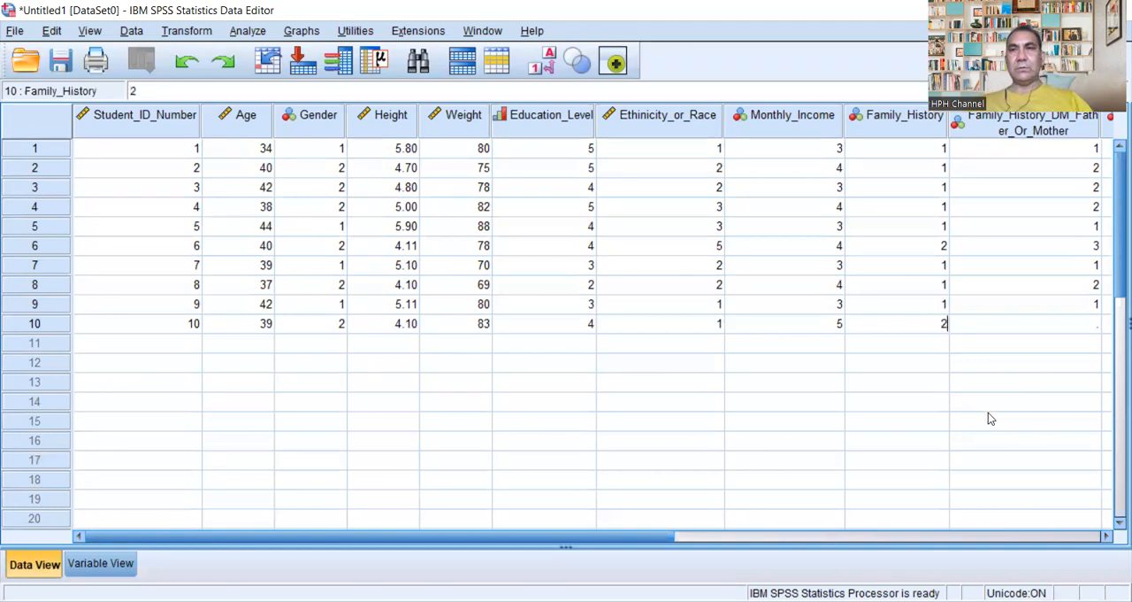
Step: Enter 3 for Family_History_DM_Father_Or_Mother and 2 for Q1_Do_You_Have_DM_II in the tenth case
{"action": "left_click", "coordinate": [1090, 328]}
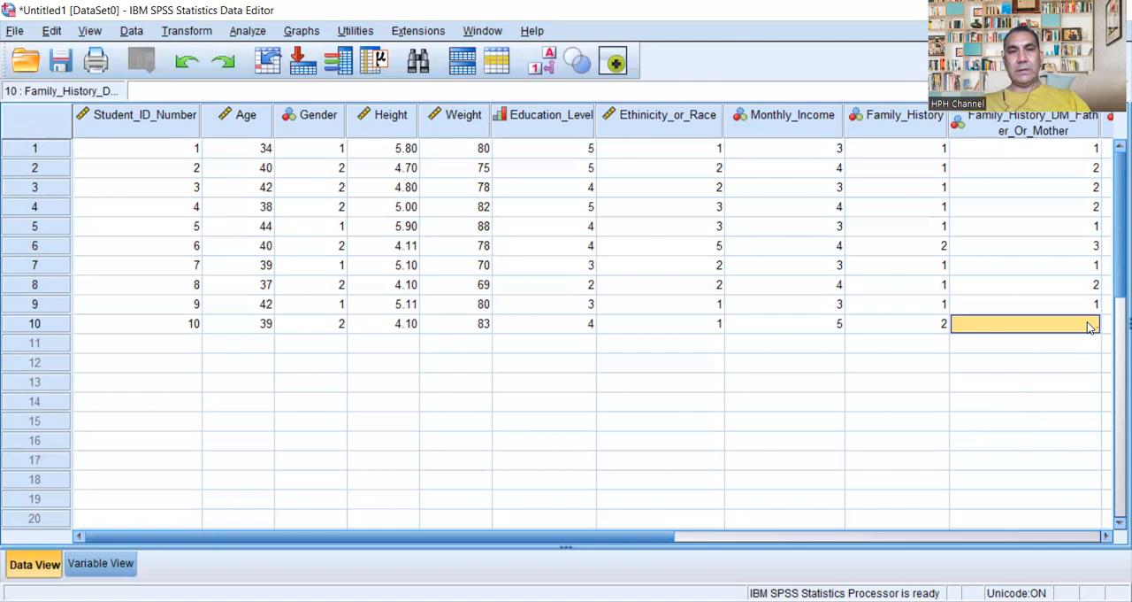
{"action": "type", "text": "3"}
{"action": "left_click_drag", "start_coordinate": [648, 536], "coordinate": [850, 535]}
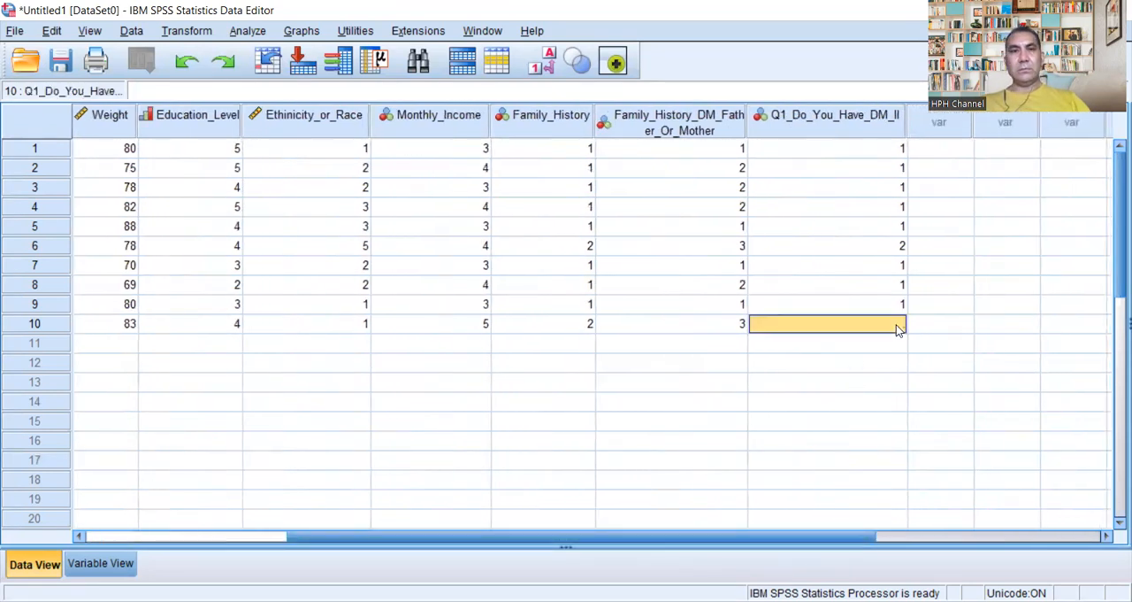
{"action": "type", "text": "2"}
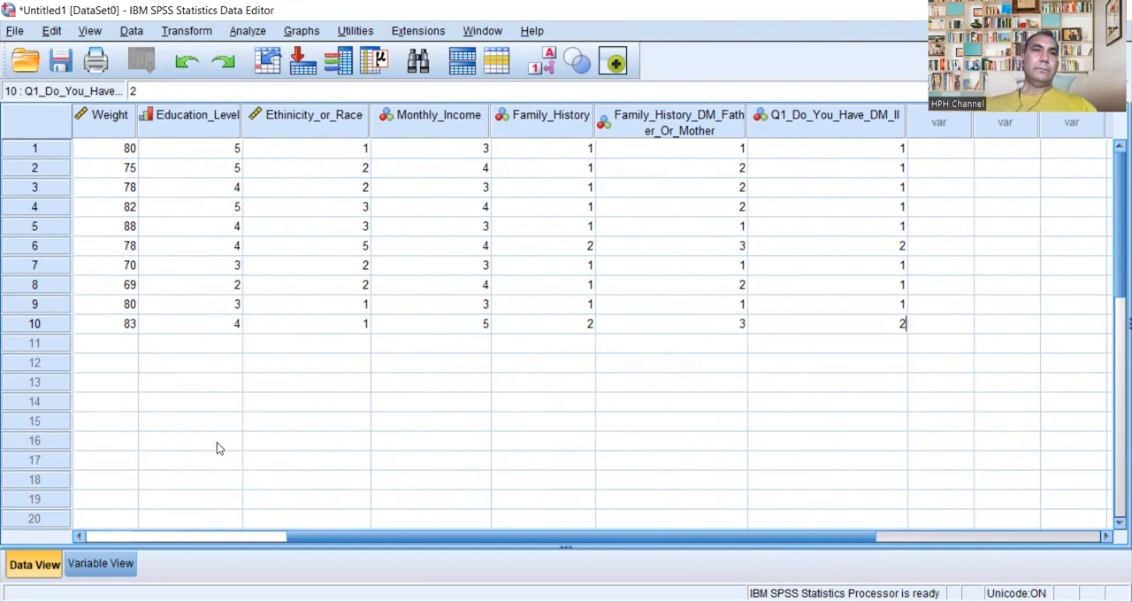
Step: Review the ten entered cases and the variable definitions, and return to the data grid
{"action": "left_click", "coordinate": [113, 537]}
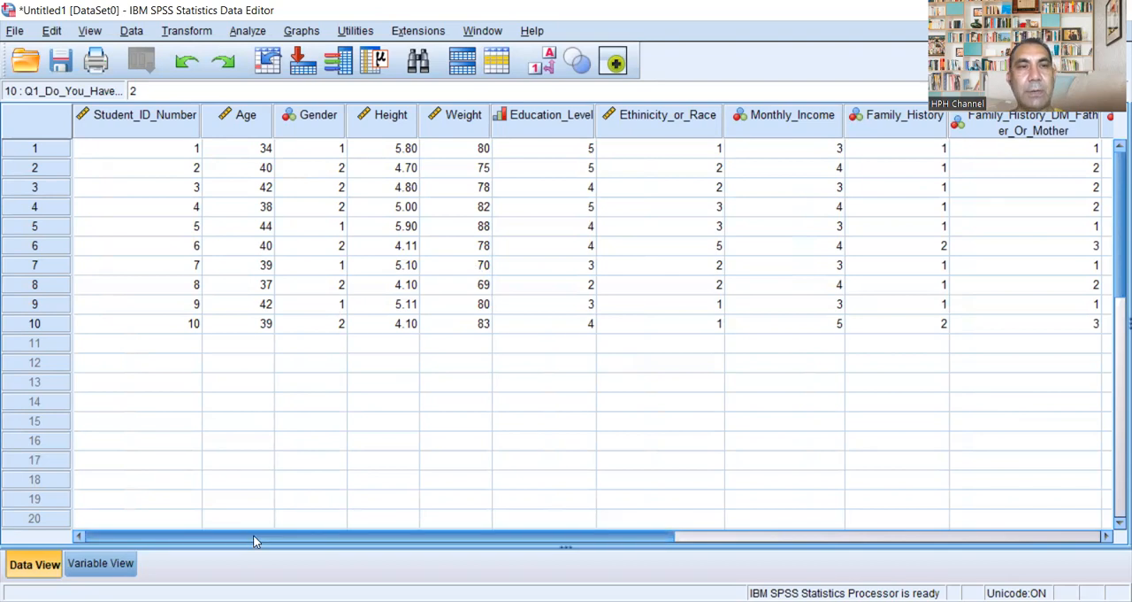
{"action": "mouse_move", "coordinate": [284, 537]}
{"action": "left_mouse_down"}
{"action": "mouse_move", "coordinate": [642, 553]}
{"action": "mouse_move", "coordinate": [266, 549]}
{"action": "left_mouse_up"}
{"action": "left_click", "coordinate": [118, 557]}
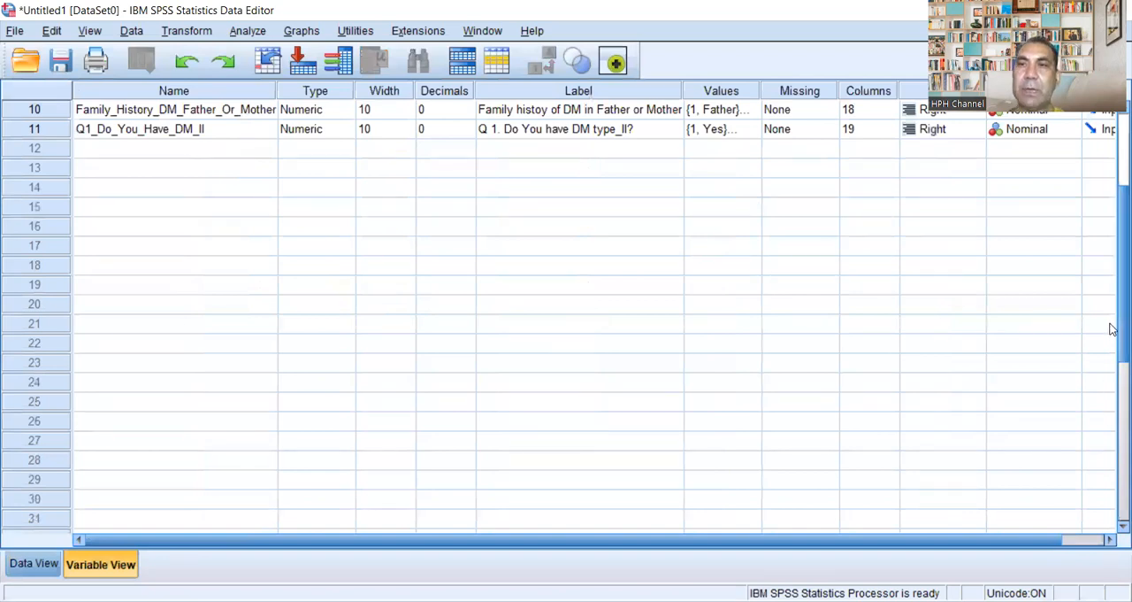
{"action": "left_click_drag", "start_coordinate": [1114, 329], "coordinate": [1113, 183]}
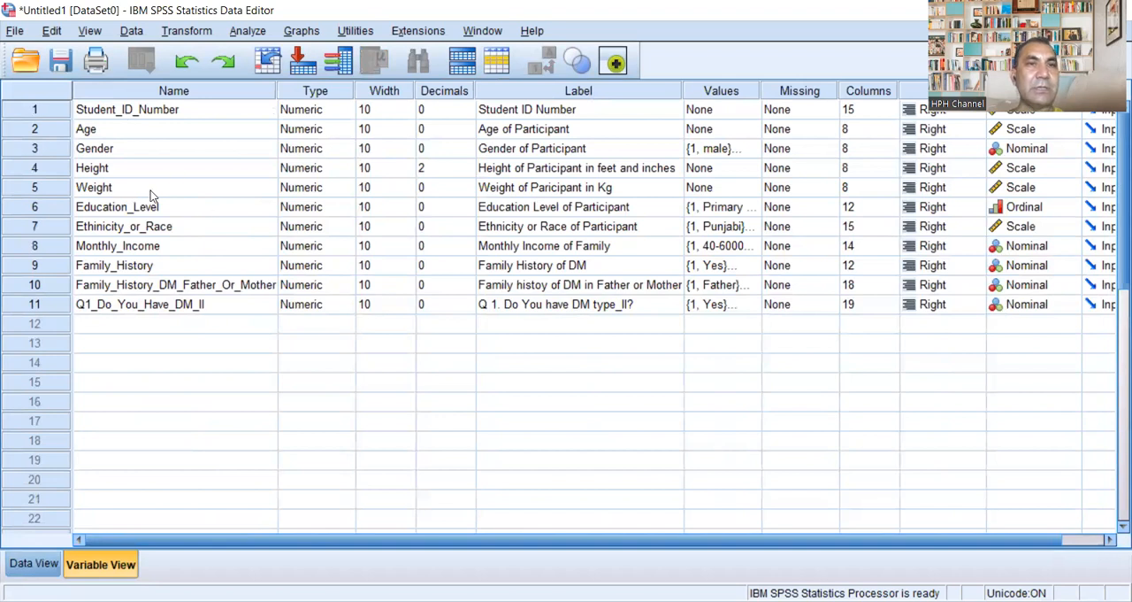
{"action": "left_click", "coordinate": [38, 569]}
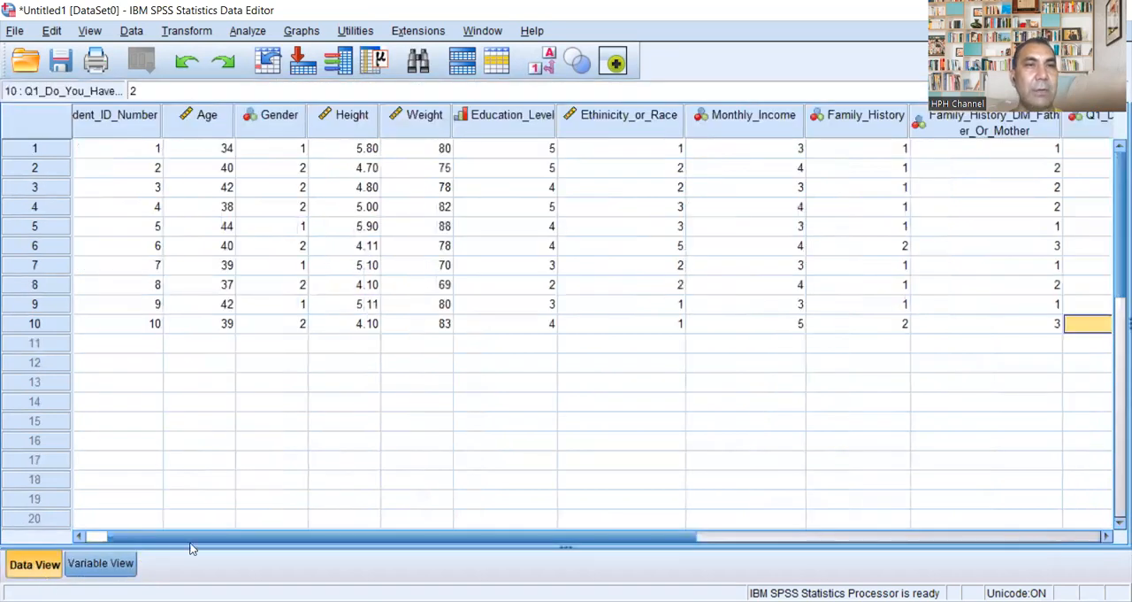
{"action": "left_click_drag", "start_coordinate": [321, 541], "coordinate": [213, 543]}
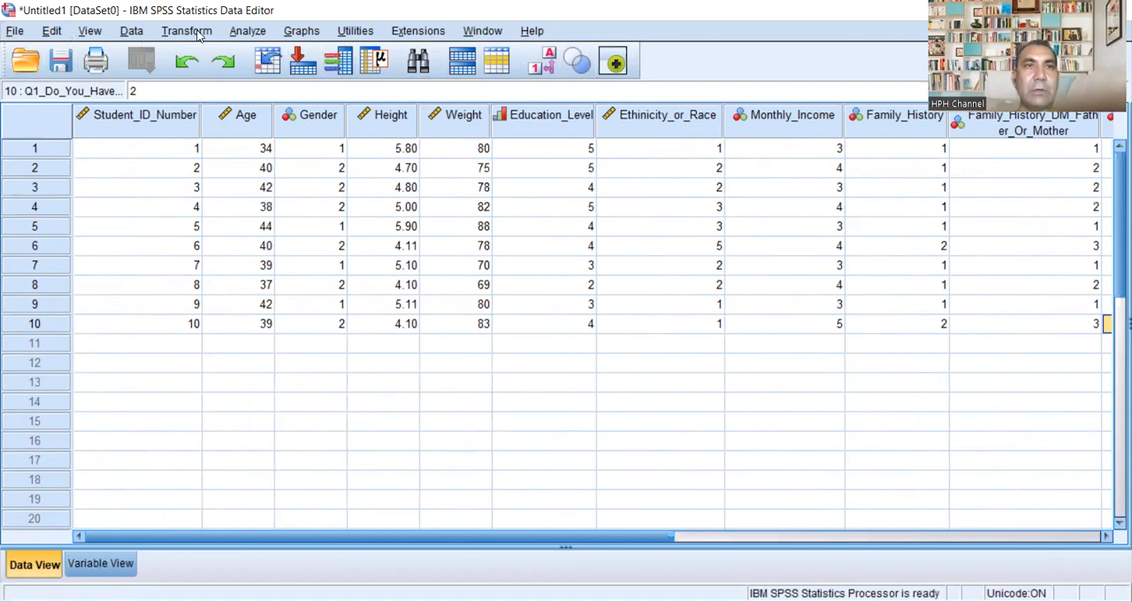
{"action": "left_click", "coordinate": [255, 34]}
{"action": "left_click", "coordinate": [253, 33]}
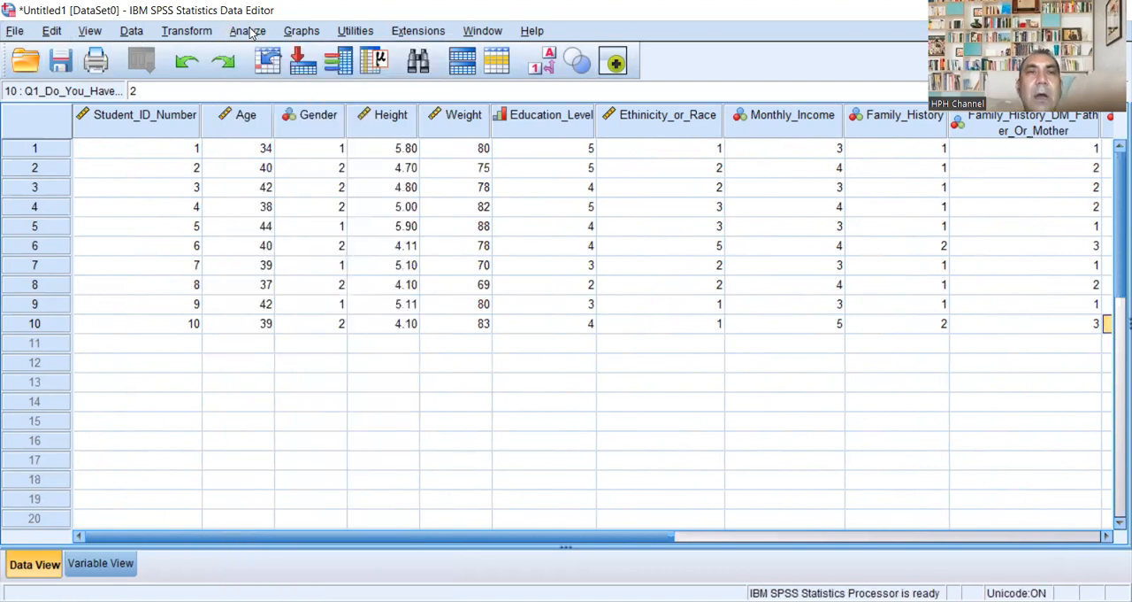
{"action": "left_click", "coordinate": [251, 31]}
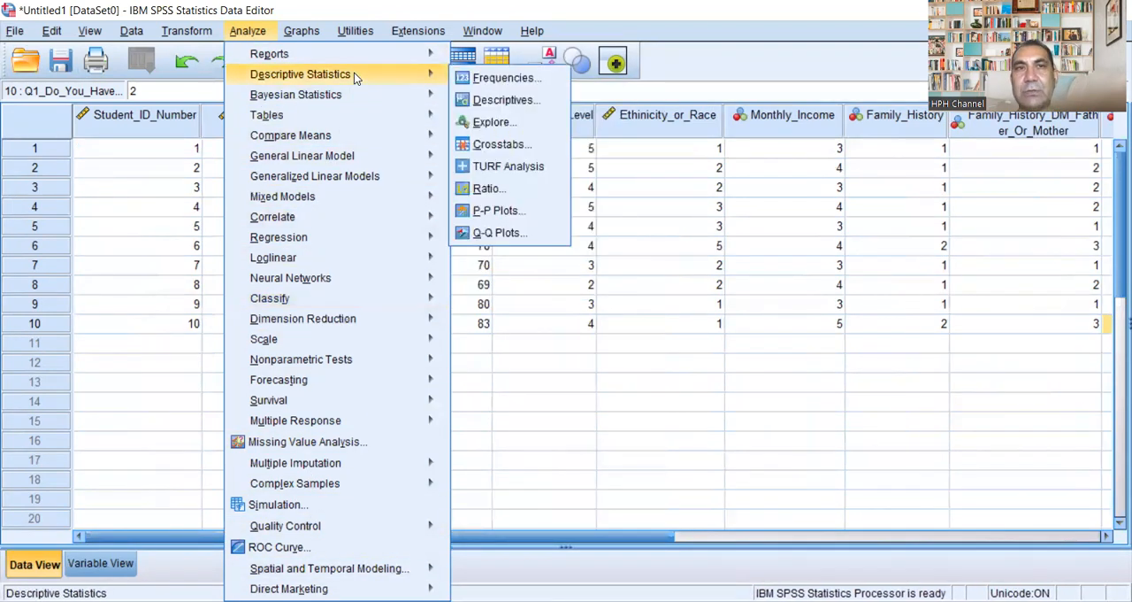
{"action": "mouse_move", "coordinate": [354, 59]}
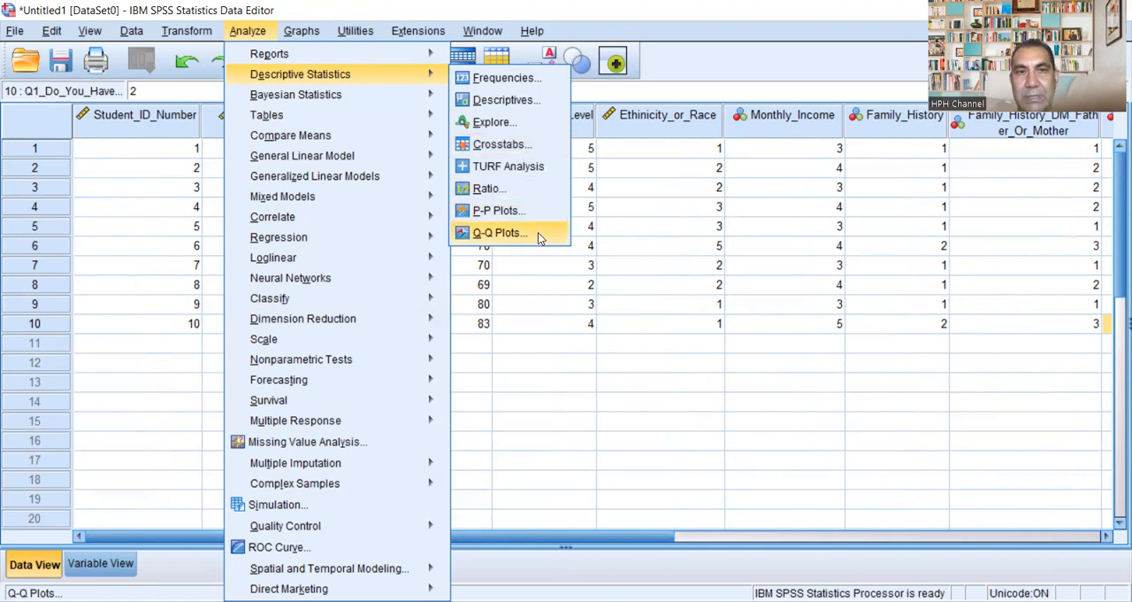
{"action": "left_click", "coordinate": [182, 573]}
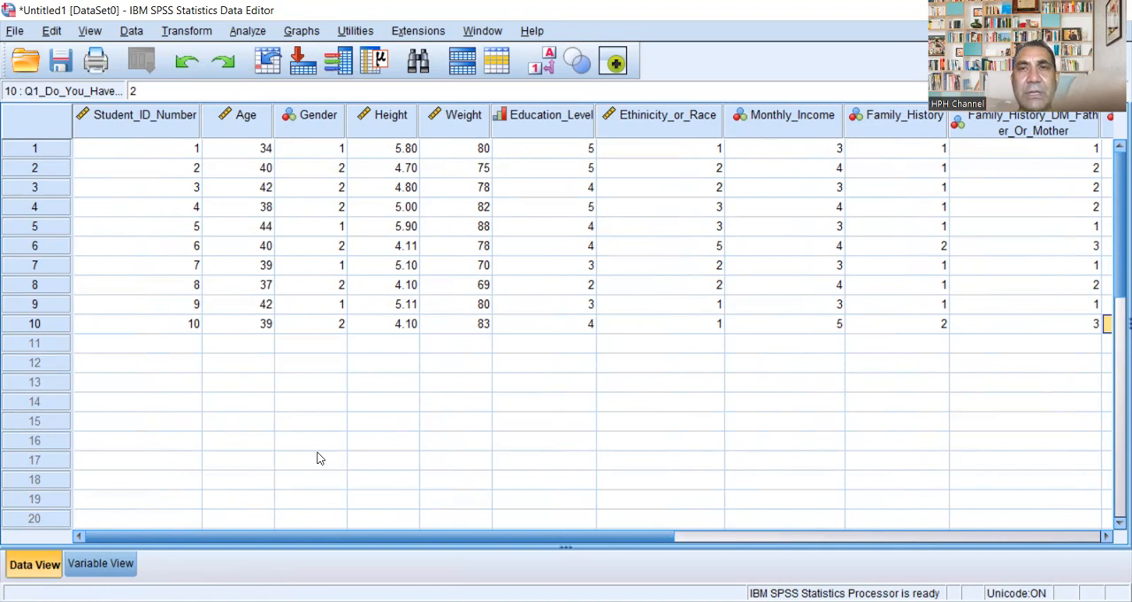
Step: Set up a Descriptives analysis with all variables from Age through Q1_Do_You_Have_DM_II, leaving out the student ID number
{"action": "left_click", "coordinate": [251, 31]}
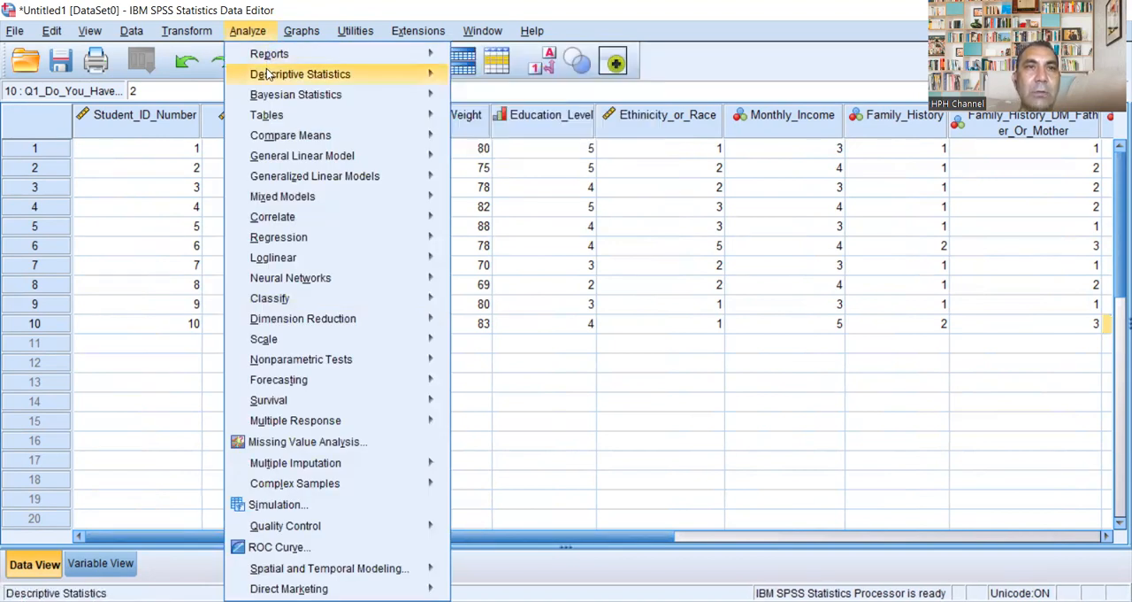
{"action": "mouse_move", "coordinate": [267, 73]}
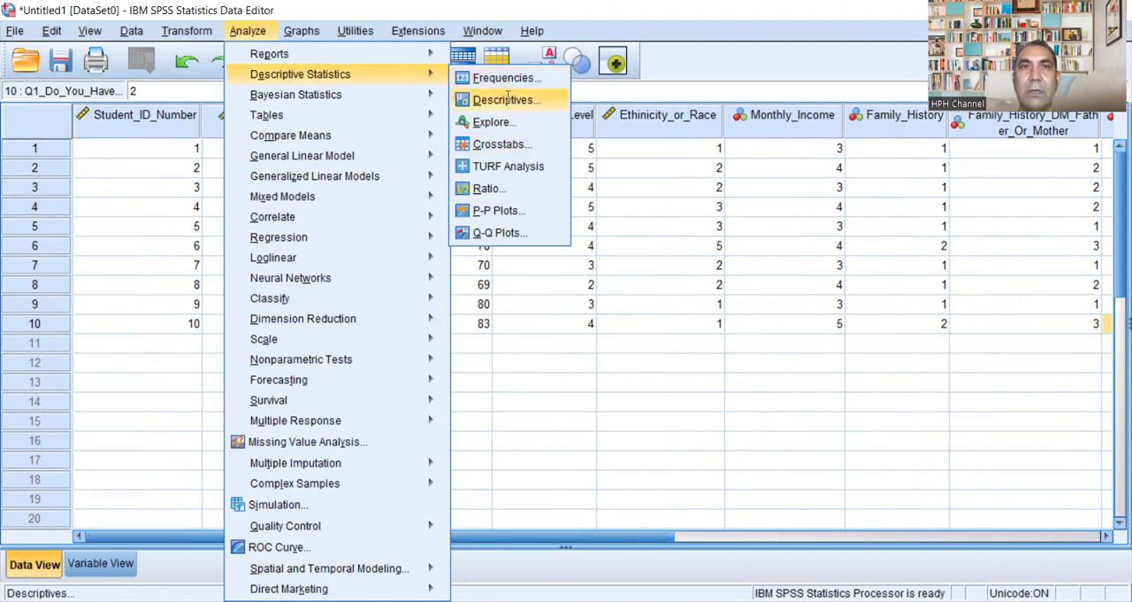
{"action": "key", "text": "Return"}
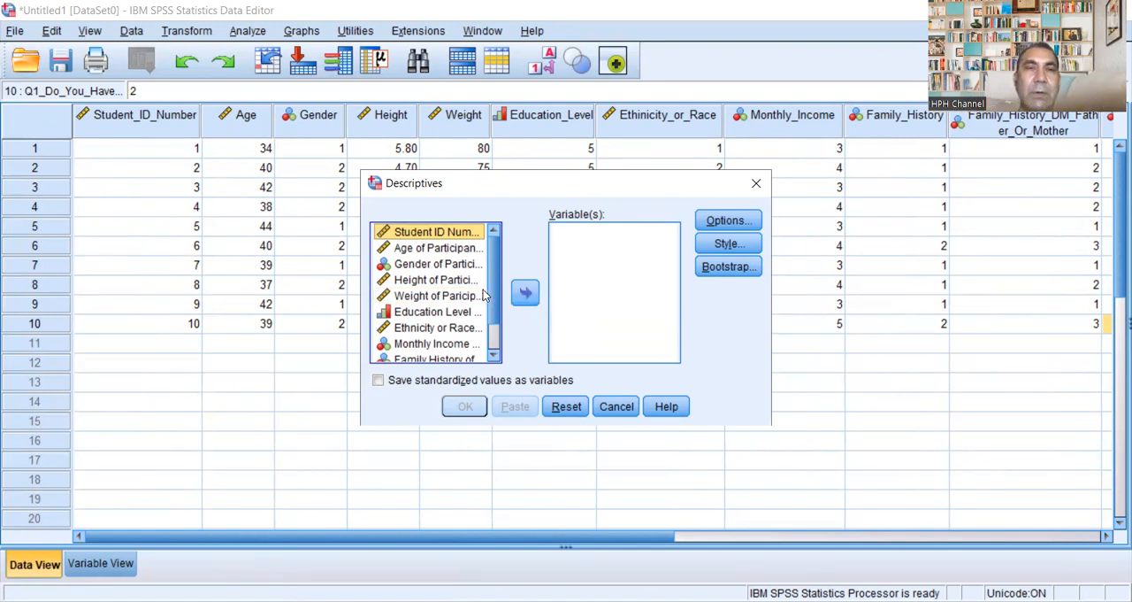
{"action": "left_click", "coordinate": [444, 248]}
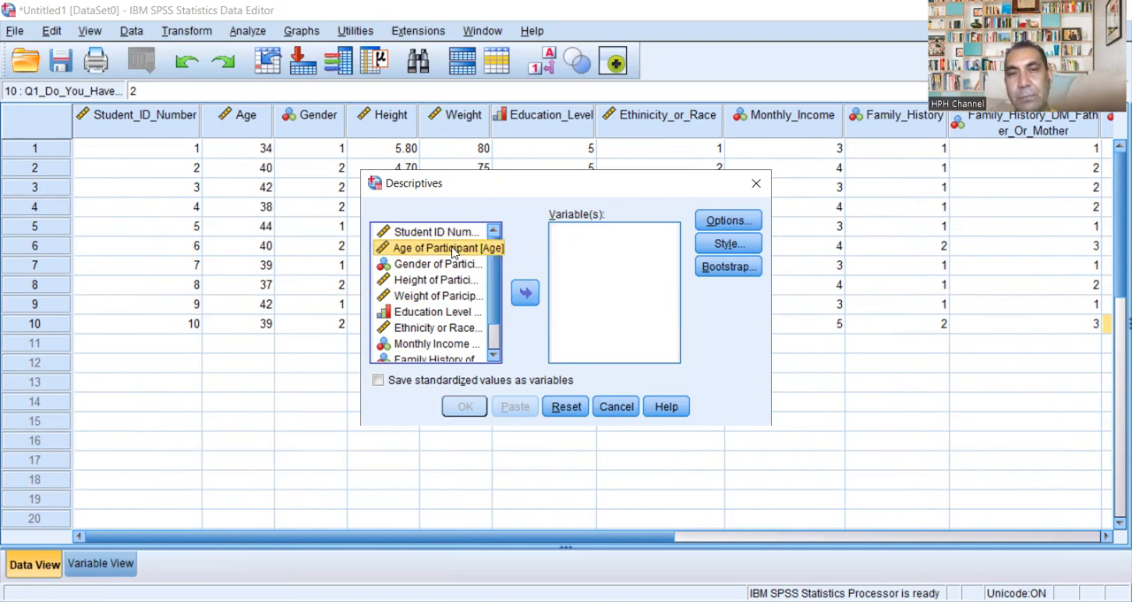
{"action": "key", "text": "shift+Down"}
{"action": "key", "text": "shift+Down"}
{"action": "key", "text": "shift+Down"}
{"action": "key", "text": "shift+Down"}
{"action": "key", "text": "shift+Down"}
{"action": "key", "text": "shift+Down"}
{"action": "key", "text": "shift+Down"}
{"action": "key", "text": "shift+Down"}
{"action": "key", "text": "shift+Down"}
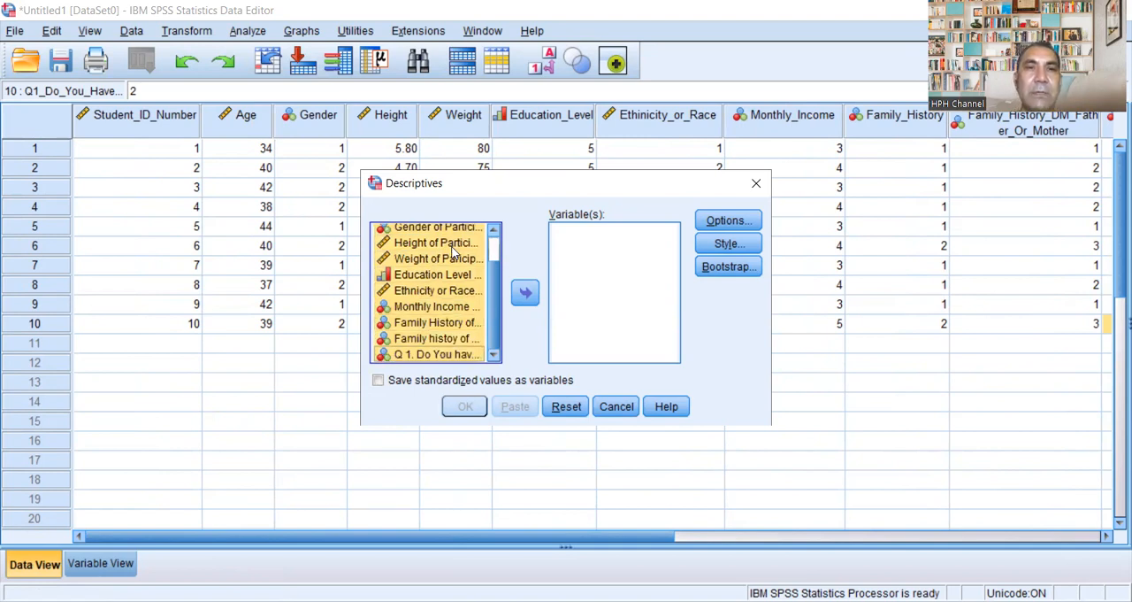
{"action": "left_click", "coordinate": [525, 295]}
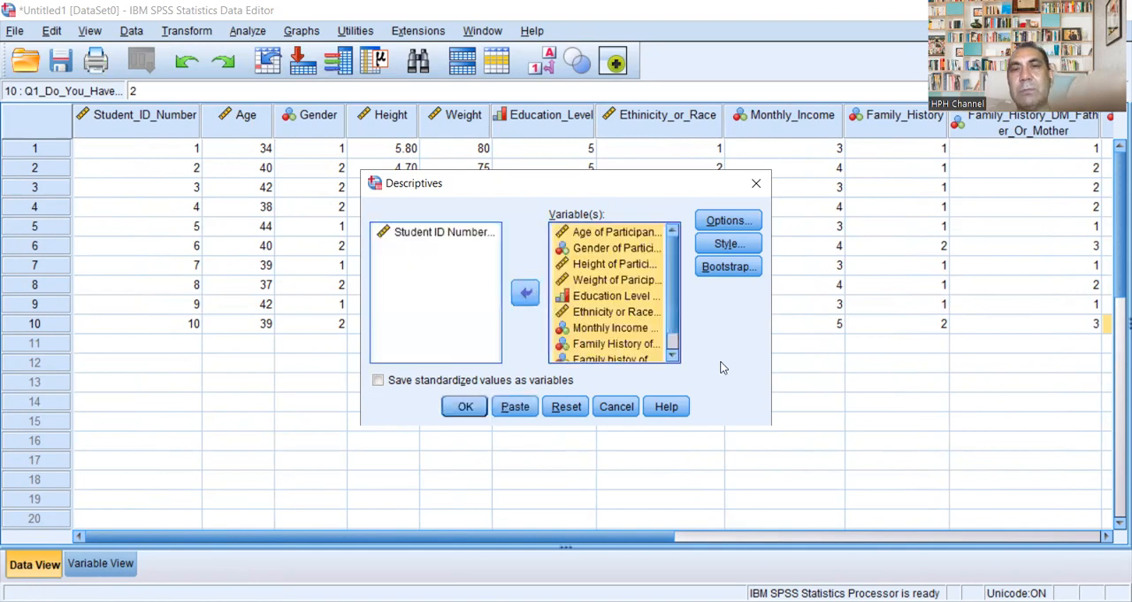
Step: Add Sum, Variance and Range to the Descriptives statistics and run the analysis
{"action": "left_click", "coordinate": [743, 222]}
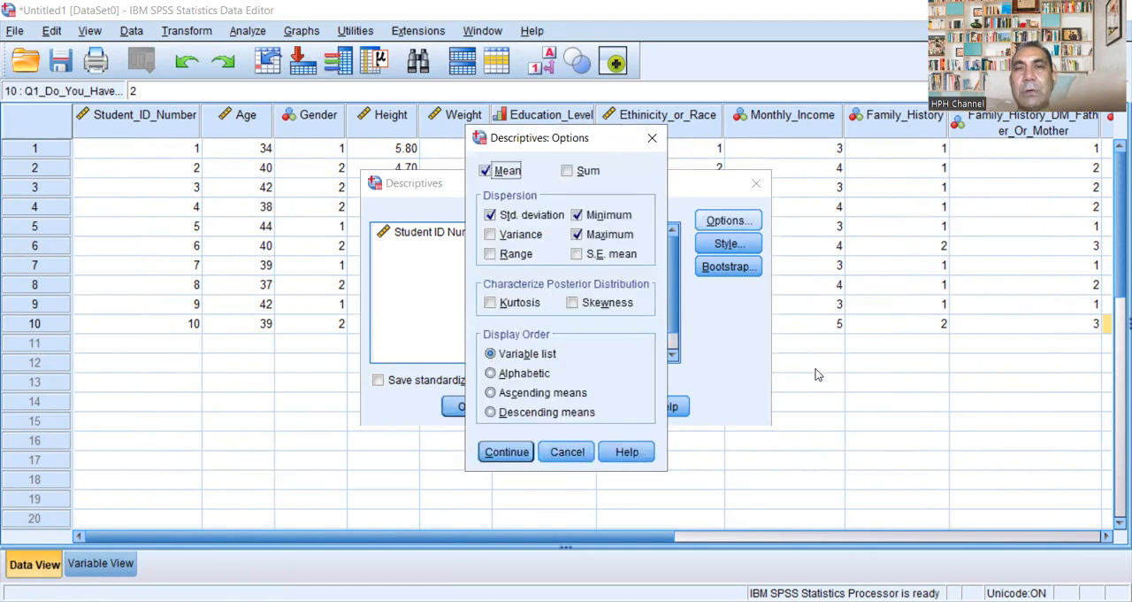
{"action": "left_click", "coordinate": [567, 171]}
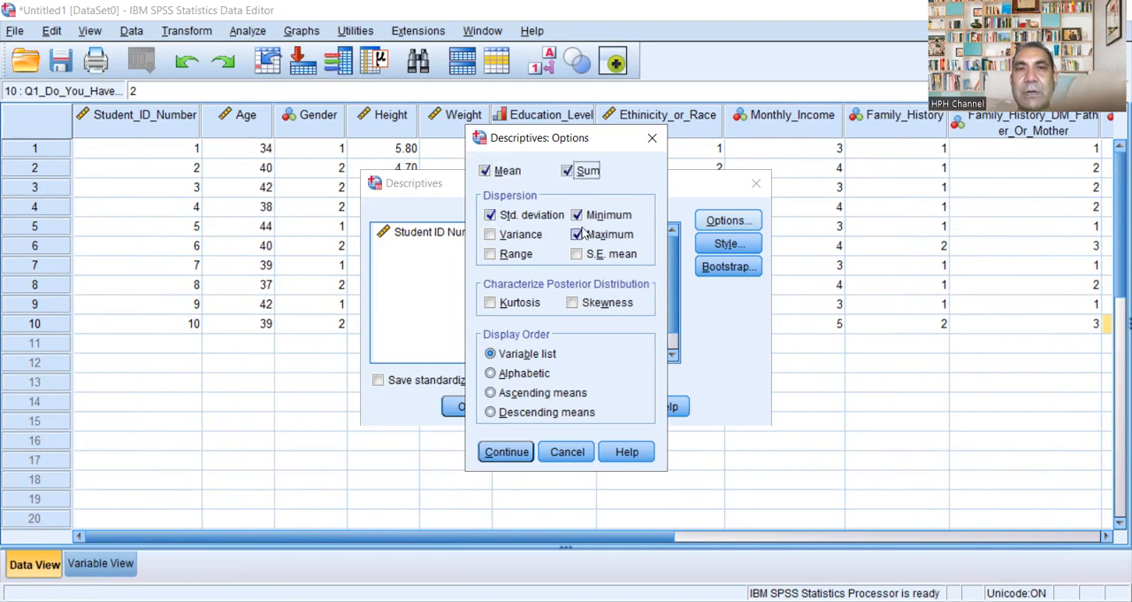
{"action": "left_click", "coordinate": [491, 236]}
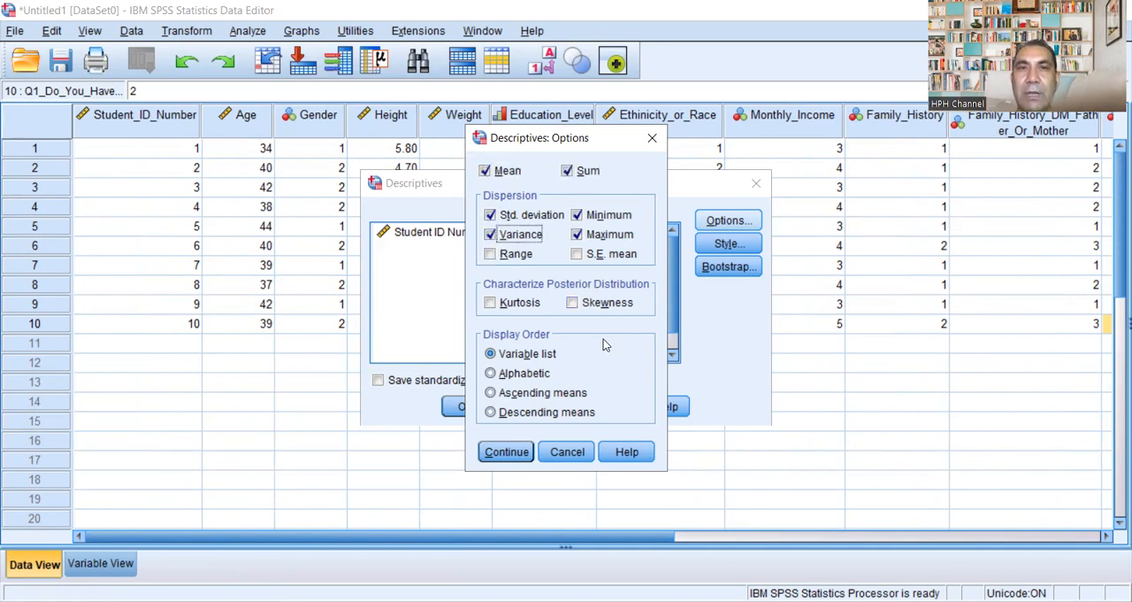
{"action": "left_click", "coordinate": [491, 255]}
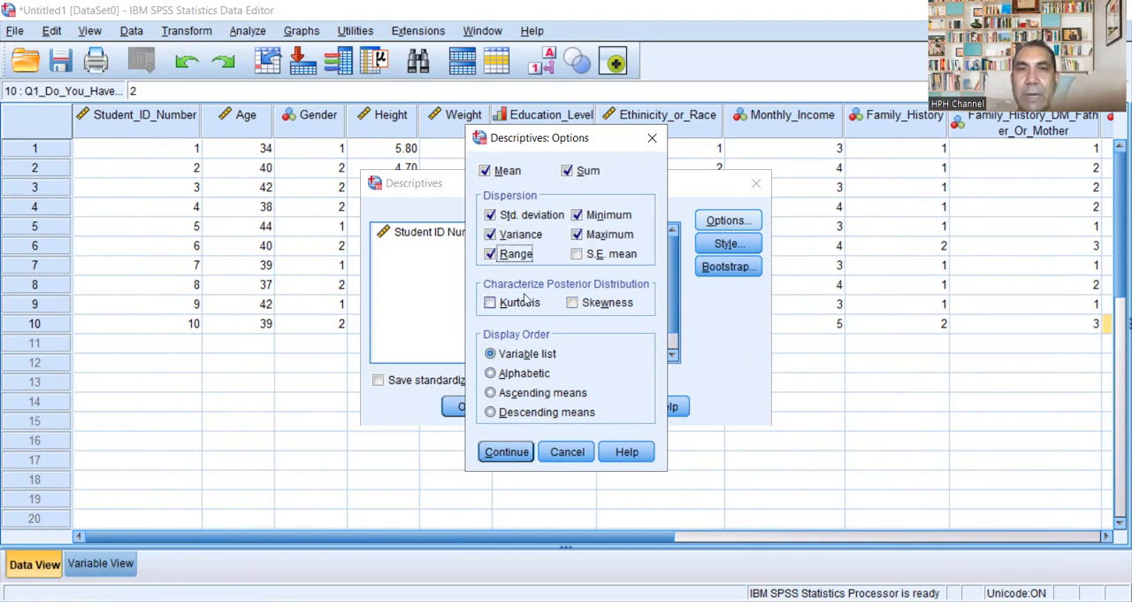
{"action": "left_click", "coordinate": [493, 453]}
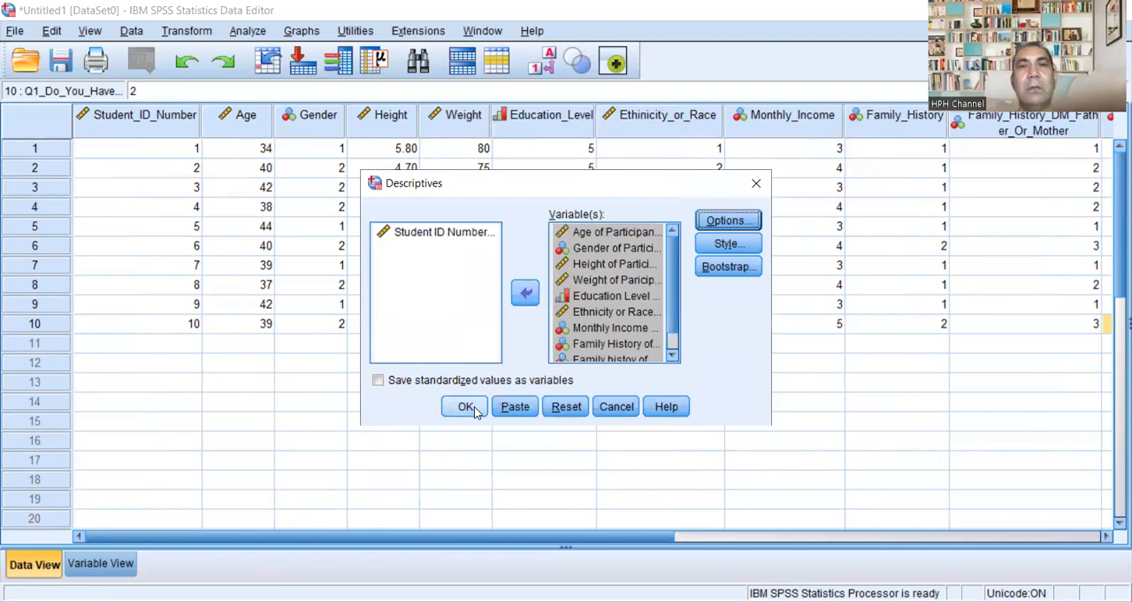
{"action": "left_click", "coordinate": [475, 409]}
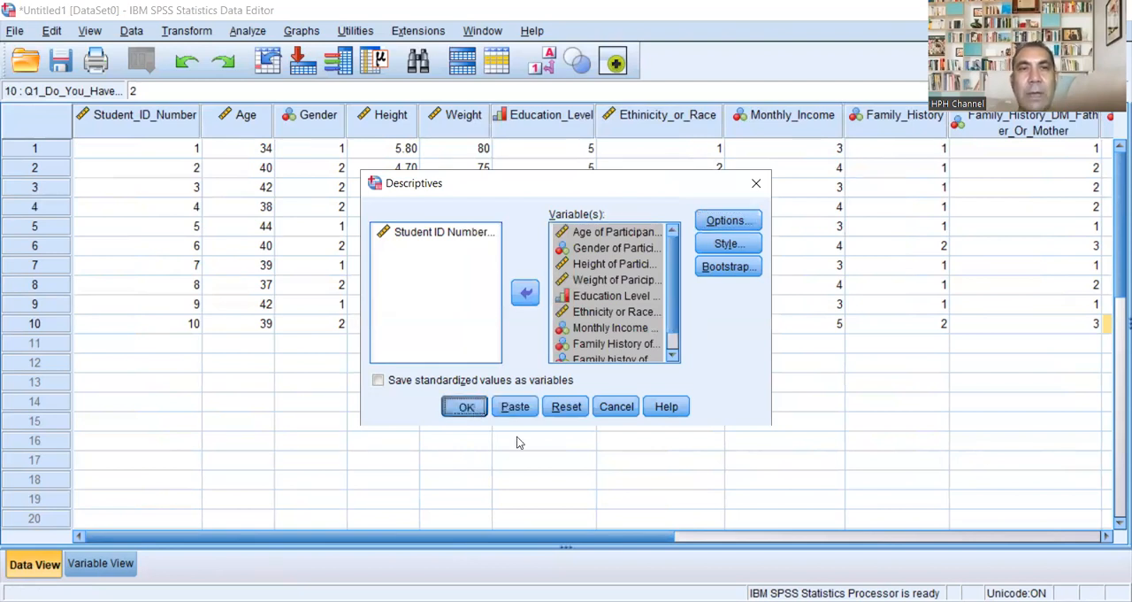
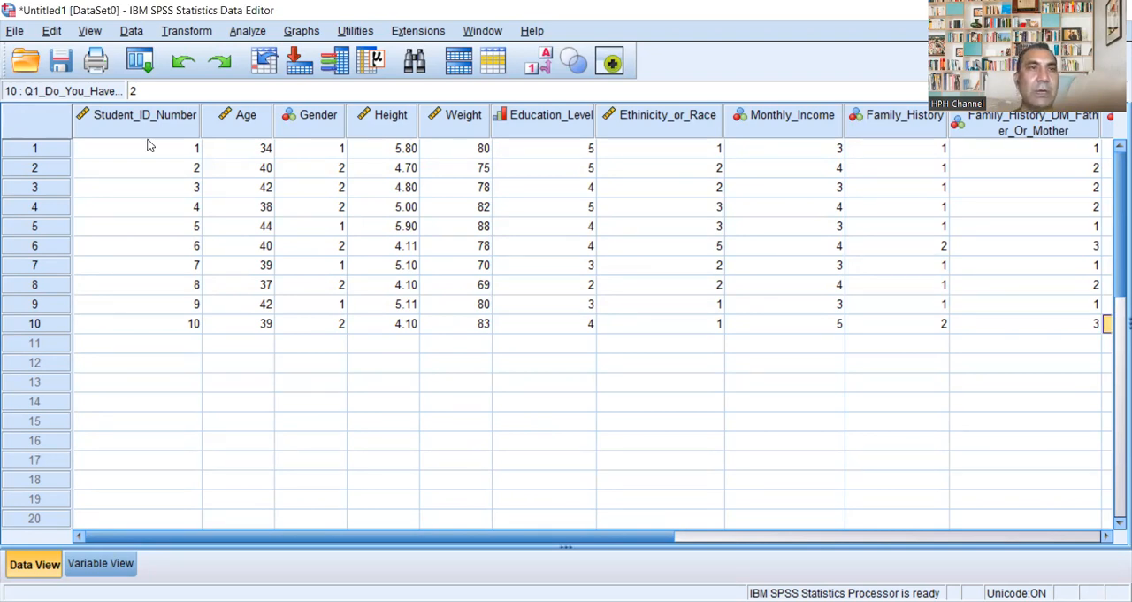
Step: Save the dataset in the Documents folder as an SPSS Statistics (*.sav) file named Student Participant
{"action": "left_click", "coordinate": [53, 57]}
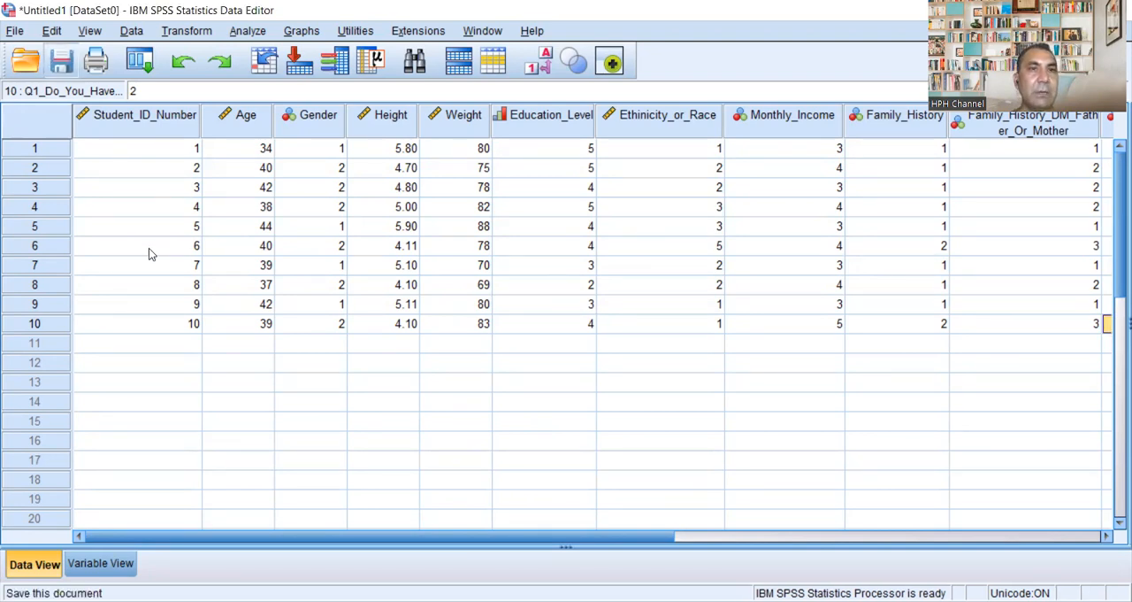
{"action": "key", "text": "BackSpace"}
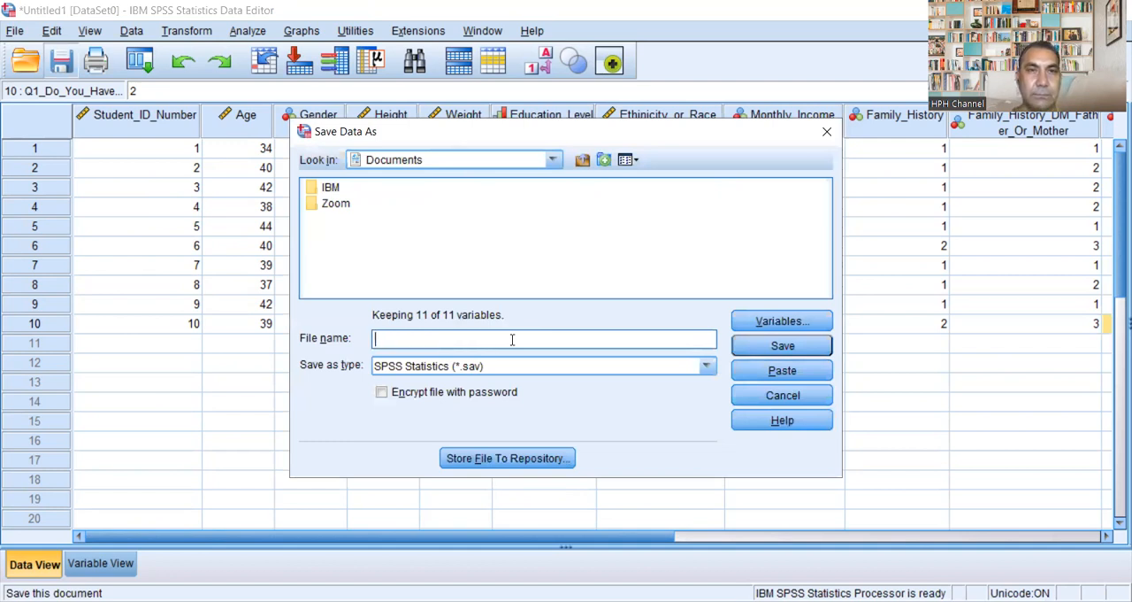
{"action": "type", "text": "S"}
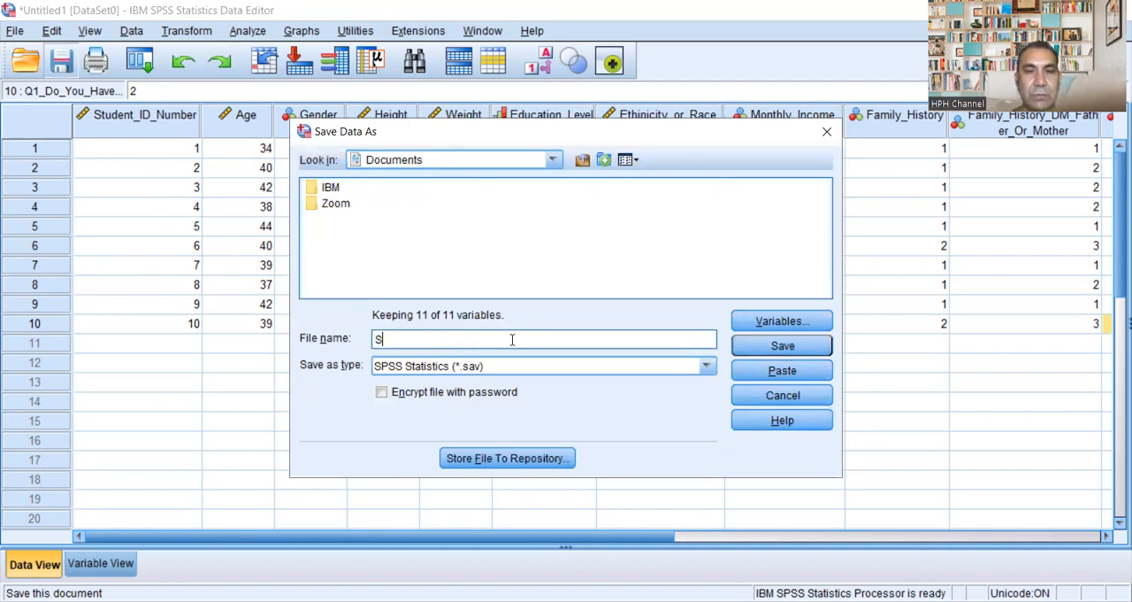
{"action": "type", "text": "tudent Participant"}
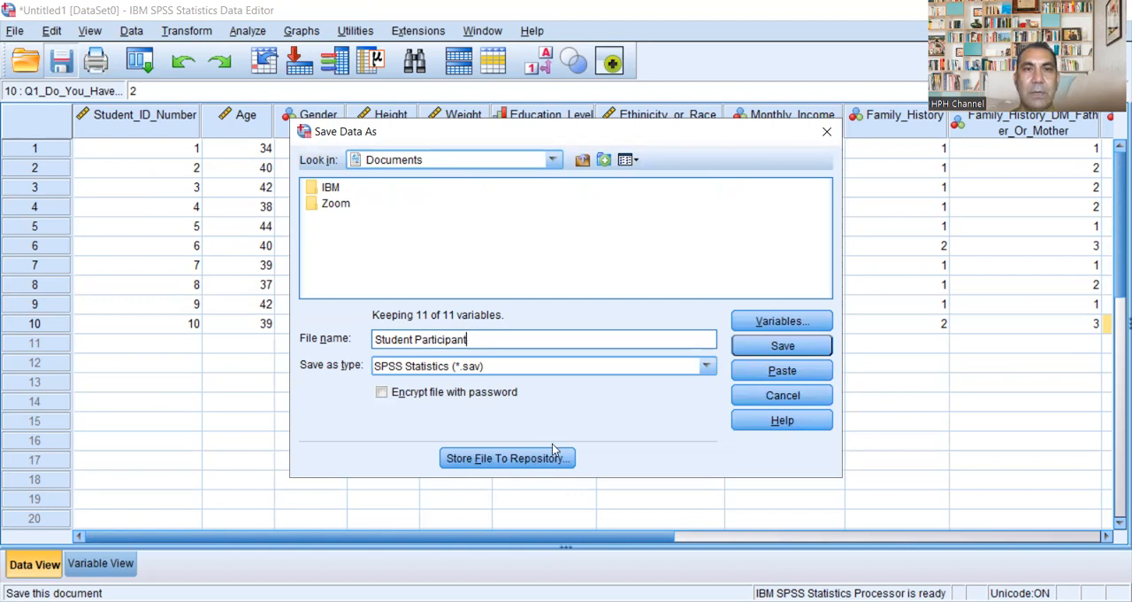
{"action": "left_click", "coordinate": [795, 345]}
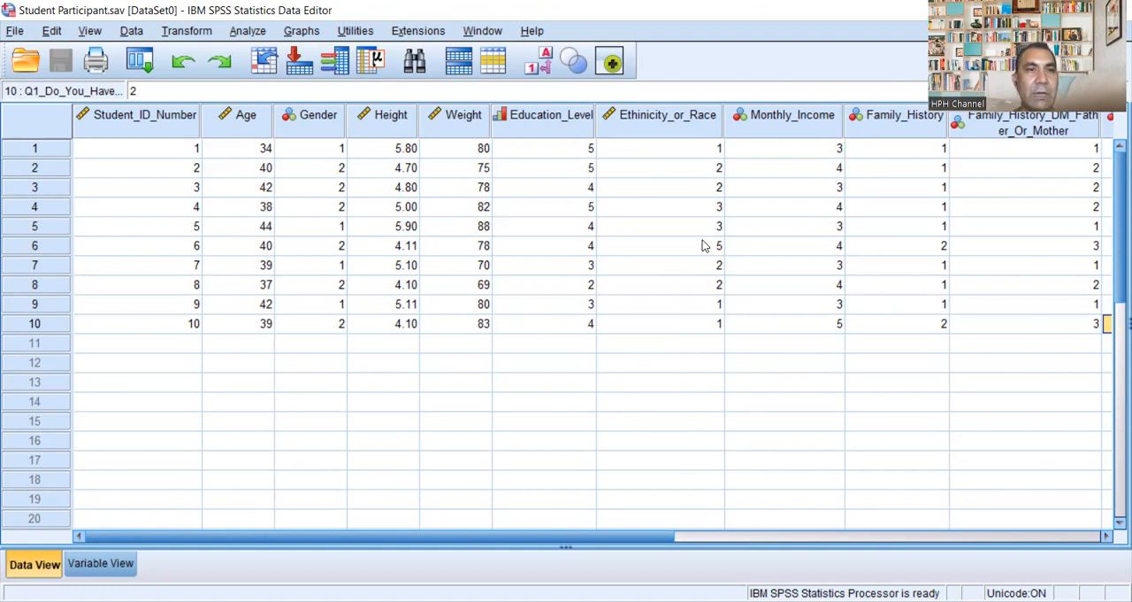
{"action": "left_click", "coordinate": [99, 564]}
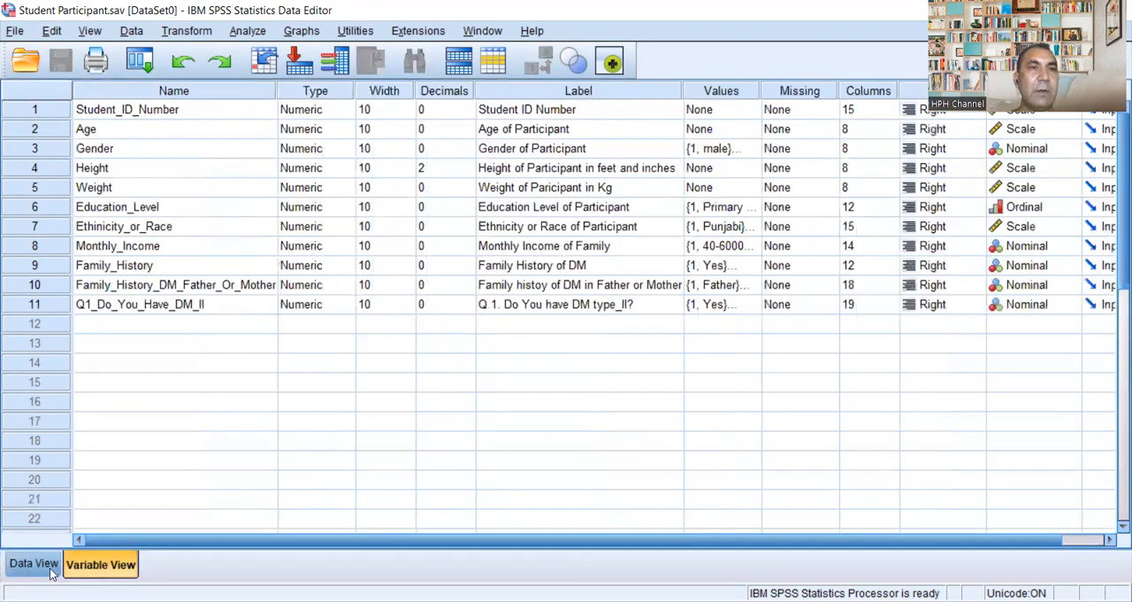
{"action": "left_click", "coordinate": [29, 570]}
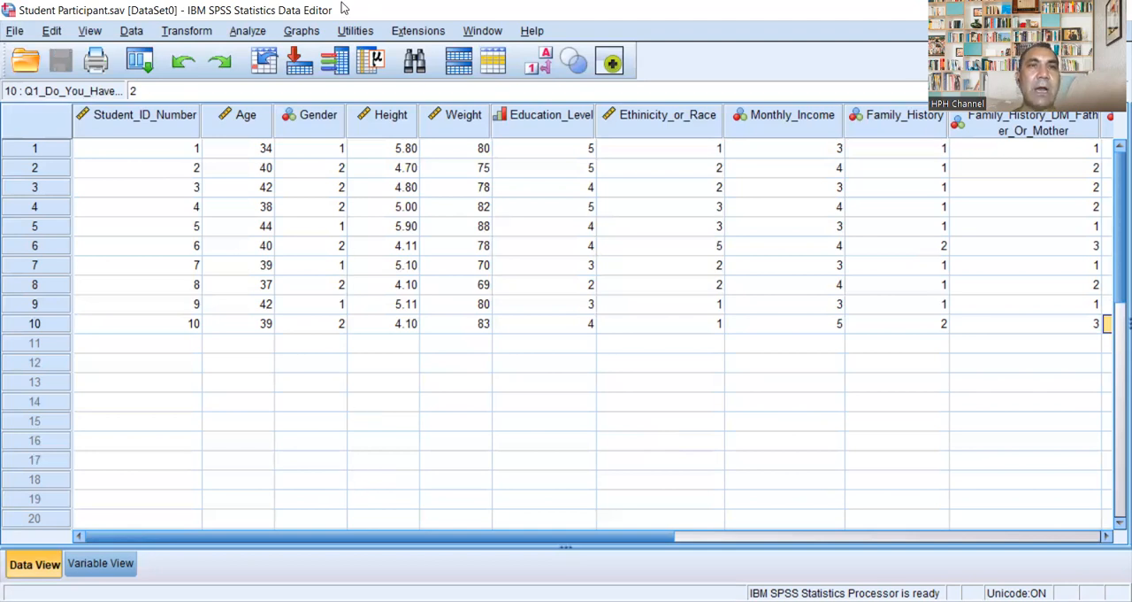
{"action": "left_click", "coordinate": [305, 32]}
{"action": "mouse_move", "coordinate": [250, 32]}
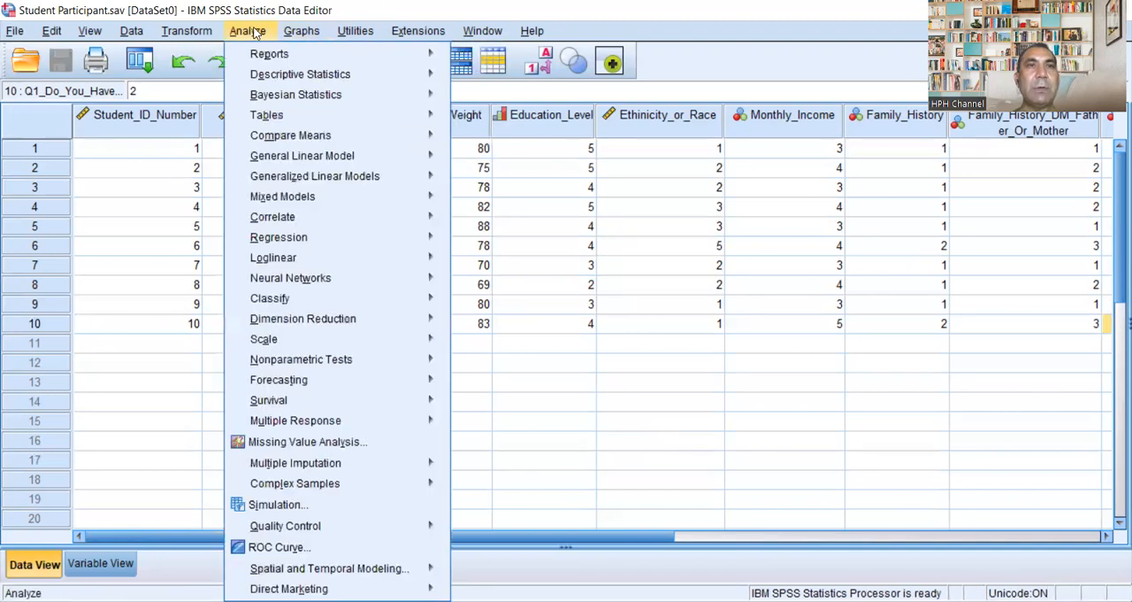
{"action": "mouse_move", "coordinate": [268, 76]}
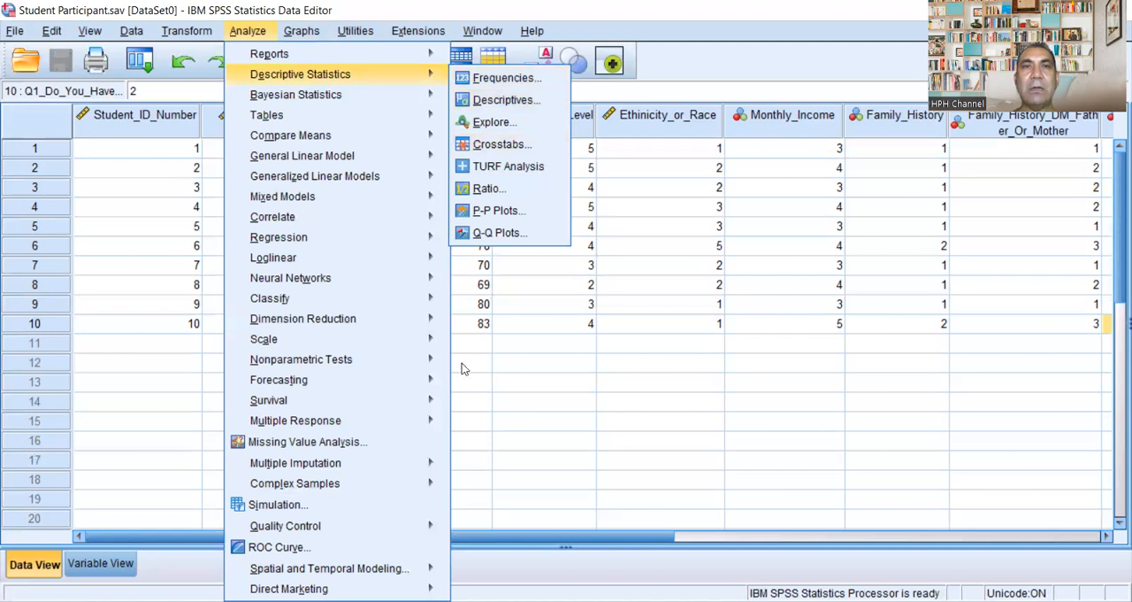
{"action": "left_click", "coordinate": [183, 576]}
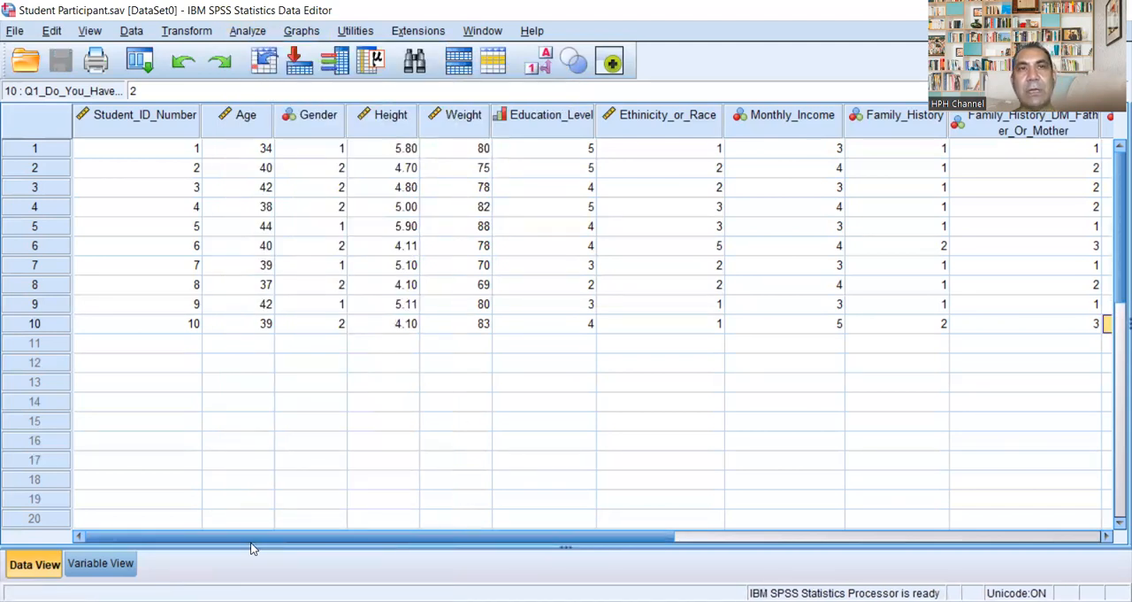